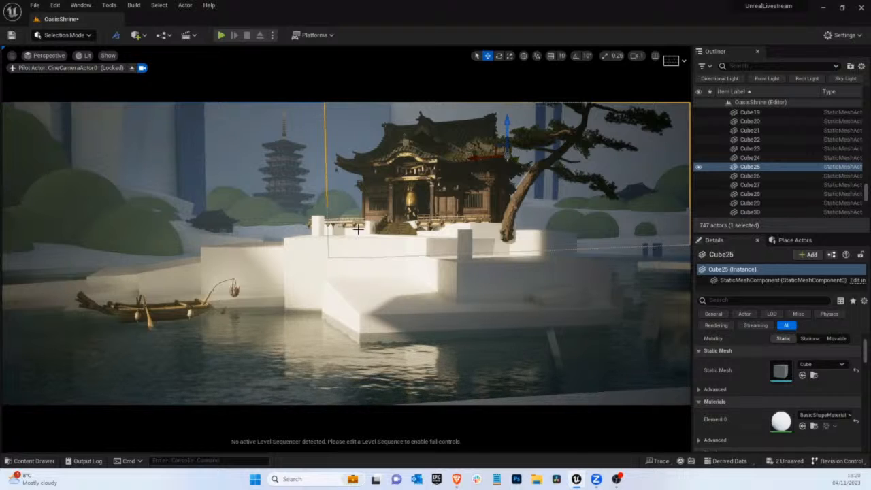
Stop piloting the cine camera, pull the view back from the shrine island and raise the viewport camera speed to 8
{"action": "left_click", "coordinate": [353, 268]}
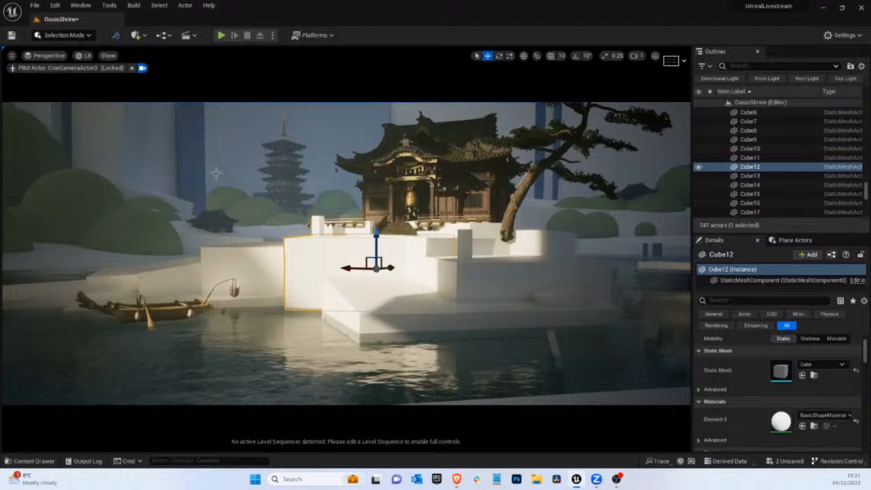
{"action": "left_click", "coordinate": [132, 68]}
{"action": "right_click_drag", "start_coordinate": [363, 158], "coordinate": [414, 238]}
{"action": "left_click", "coordinate": [635, 56]}
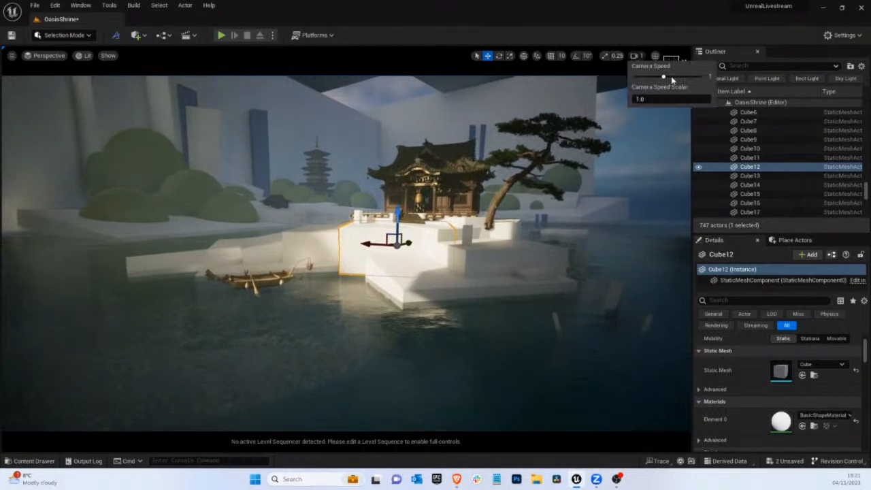
{"action": "right_click_drag", "start_coordinate": [278, 248], "coordinate": [296, 239]}
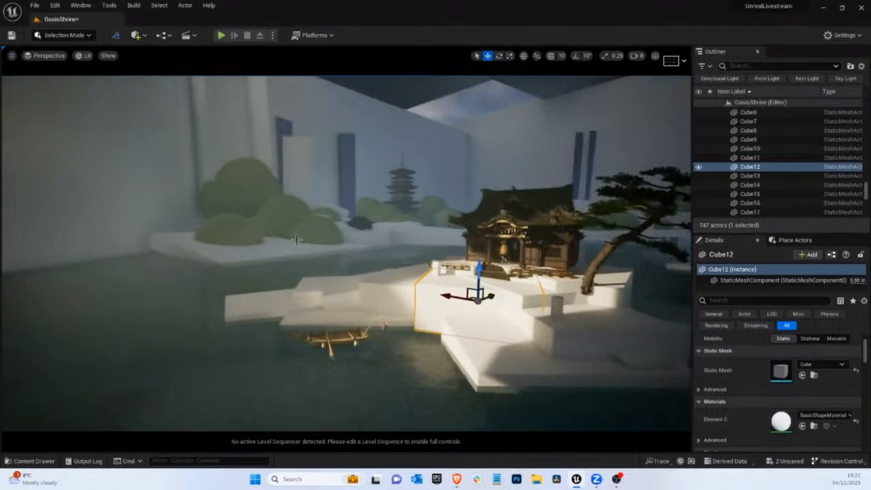
Switch to Landscape mode and set the Sculpt tool to an alpha brush with the mountain-like texture from the LandscapeBrushes folder
{"action": "left_click", "coordinate": [64, 35]}
{"action": "left_click", "coordinate": [60, 54]}
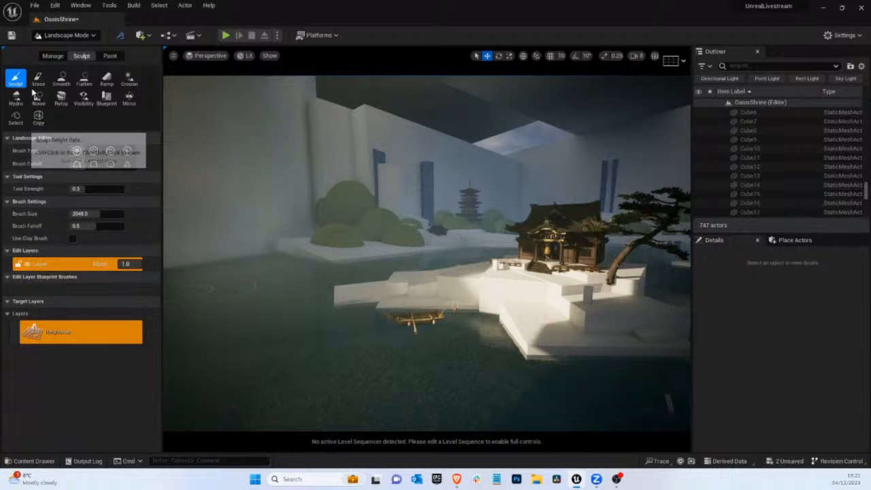
{"action": "left_click", "coordinate": [94, 151]}
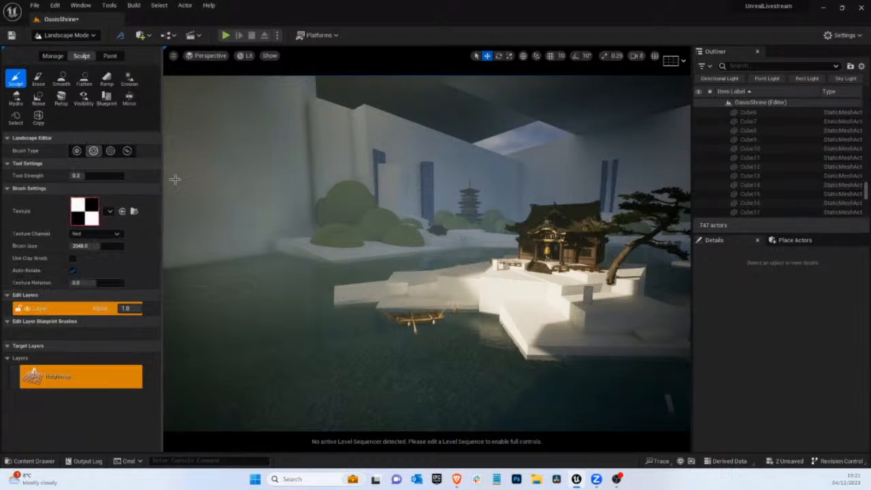
{"action": "left_click", "coordinate": [34, 460]}
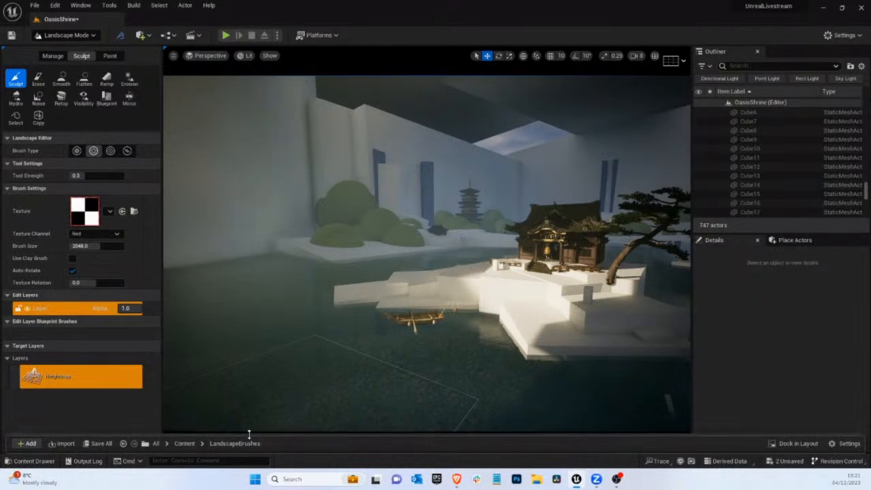
{"action": "mouse_move", "coordinate": [258, 320]}
{"action": "left_mouse_down"}
{"action": "mouse_move", "coordinate": [165, 241]}
{"action": "mouse_move", "coordinate": [86, 212]}
{"action": "left_mouse_up"}
{"action": "left_click", "coordinate": [320, 254]}
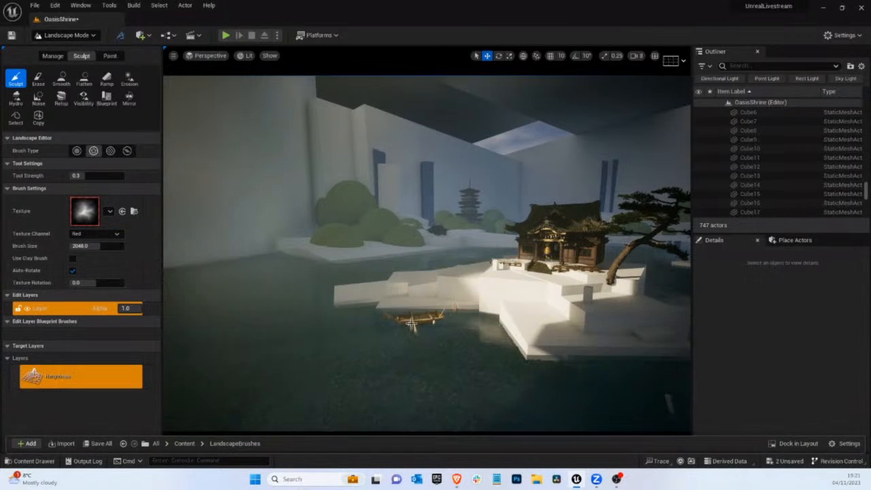
Sculpt a raised strip of land out of the water along the edge of the blockout shore with the round green bushes
{"action": "mouse_move", "coordinate": [411, 323]}
{"action": "right_mouse_down"}
{"action": "mouse_move", "coordinate": [387, 296]}
{"action": "mouse_move", "coordinate": [483, 292]}
{"action": "mouse_move", "coordinate": [478, 299]}
{"action": "mouse_move", "coordinate": [497, 282]}
{"action": "mouse_move", "coordinate": [513, 292]}
{"action": "right_mouse_up"}
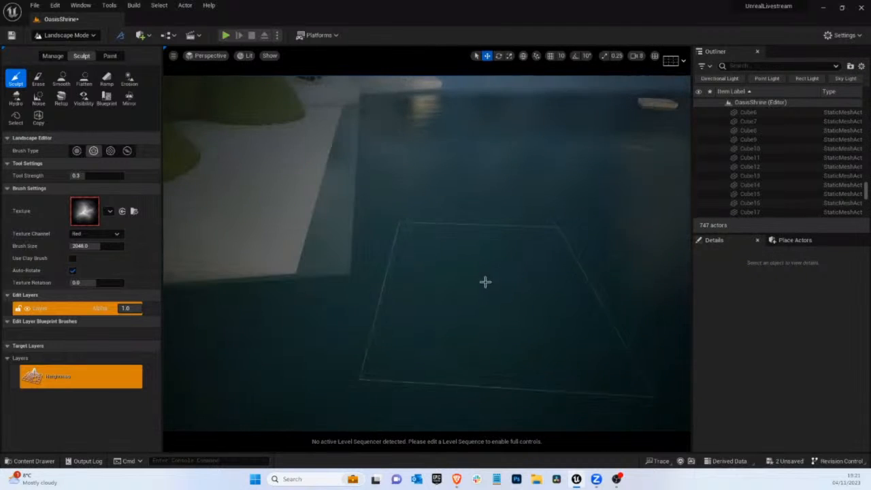
{"action": "mouse_move", "coordinate": [486, 281]}
{"action": "left_mouse_down"}
{"action": "mouse_move", "coordinate": [372, 275]}
{"action": "mouse_move", "coordinate": [286, 247]}
{"action": "mouse_move", "coordinate": [315, 236]}
{"action": "mouse_move", "coordinate": [322, 151]}
{"action": "mouse_move", "coordinate": [429, 241]}
{"action": "mouse_move", "coordinate": [375, 206]}
{"action": "mouse_move", "coordinate": [391, 153]}
{"action": "left_mouse_up"}
{"action": "mouse_move", "coordinate": [391, 153]}
{"action": "right_mouse_down"}
{"action": "mouse_move", "coordinate": [395, 164]}
{"action": "mouse_move", "coordinate": [196, 142]}
{"action": "mouse_move", "coordinate": [538, 111]}
{"action": "mouse_move", "coordinate": [354, 206]}
{"action": "right_mouse_up"}
{"action": "mouse_move", "coordinate": [371, 252]}
{"action": "left_mouse_down"}
{"action": "mouse_move", "coordinate": [392, 244]}
{"action": "mouse_move", "coordinate": [276, 217]}
{"action": "mouse_move", "coordinate": [447, 233]}
{"action": "mouse_move", "coordinate": [534, 224]}
{"action": "mouse_move", "coordinate": [435, 213]}
{"action": "mouse_move", "coordinate": [516, 214]}
{"action": "mouse_move", "coordinate": [554, 202]}
{"action": "mouse_move", "coordinate": [586, 216]}
{"action": "mouse_move", "coordinate": [644, 214]}
{"action": "mouse_move", "coordinate": [606, 204]}
{"action": "mouse_move", "coordinate": [589, 189]}
{"action": "mouse_move", "coordinate": [435, 221]}
{"action": "left_mouse_up"}
{"action": "right_click_drag", "start_coordinate": [435, 221], "coordinate": [368, 221]}
{"action": "mouse_move", "coordinate": [435, 221]}
{"action": "left_mouse_down"}
{"action": "mouse_move", "coordinate": [320, 202]}
{"action": "mouse_move", "coordinate": [330, 204]}
{"action": "mouse_move", "coordinate": [296, 181]}
{"action": "left_mouse_up"}
{"action": "right_click_drag", "start_coordinate": [296, 181], "coordinate": [498, 186]}
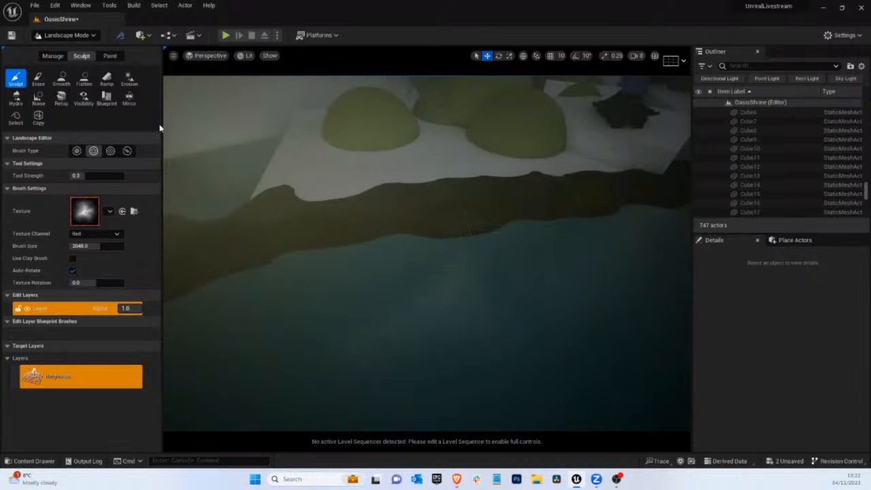
Add a landscape ramp 8192 wide from the sculpted shoreline up to the back of the bush-covered bank
{"action": "left_click", "coordinate": [106, 78]}
{"action": "left_click", "coordinate": [420, 216]}
{"action": "left_click", "coordinate": [396, 118]}
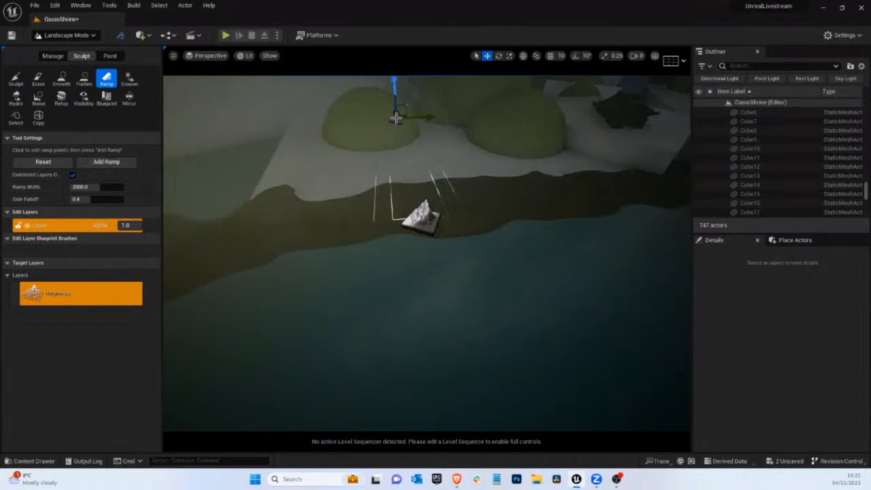
{"action": "mouse_move", "coordinate": [521, 164]}
{"action": "right_mouse_down"}
{"action": "mouse_move", "coordinate": [533, 159]}
{"action": "mouse_move", "coordinate": [524, 161]}
{"action": "right_mouse_up"}
{"action": "mouse_move", "coordinate": [292, 142]}
{"action": "left_mouse_down"}
{"action": "mouse_move", "coordinate": [295, 113]}
{"action": "mouse_move", "coordinate": [272, 142]}
{"action": "mouse_move", "coordinate": [294, 154]}
{"action": "mouse_move", "coordinate": [283, 151]}
{"action": "left_mouse_up"}
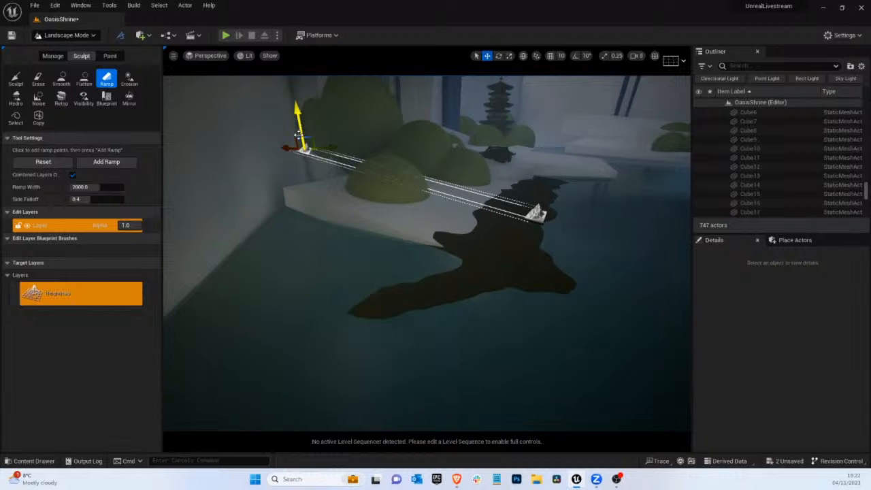
{"action": "left_click_drag", "start_coordinate": [88, 189], "coordinate": [131, 196]}
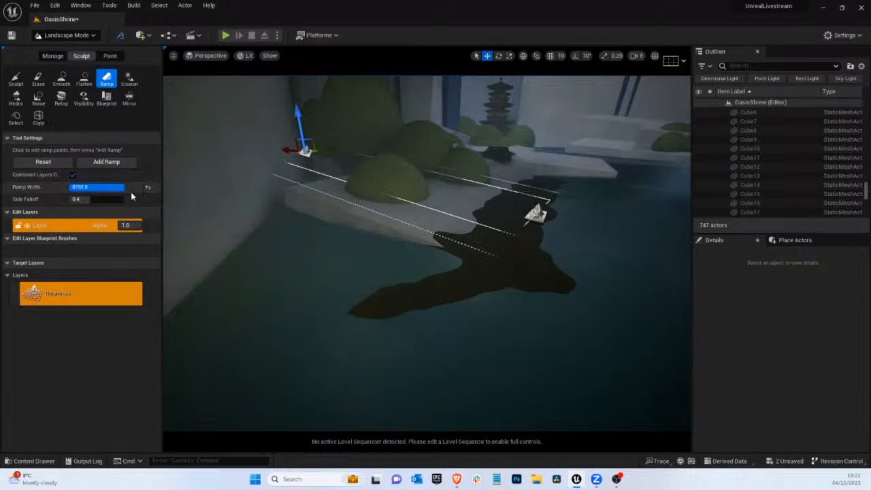
{"action": "mouse_move", "coordinate": [463, 160]}
{"action": "right_mouse_down"}
{"action": "mouse_move", "coordinate": [482, 150]}
{"action": "mouse_move", "coordinate": [320, 177]}
{"action": "mouse_move", "coordinate": [223, 165]}
{"action": "mouse_move", "coordinate": [517, 160]}
{"action": "mouse_move", "coordinate": [462, 159]}
{"action": "right_mouse_up"}
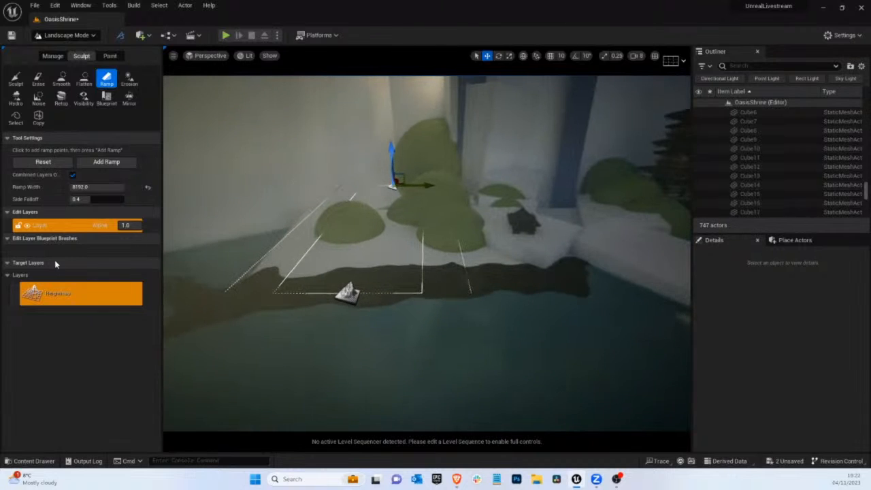
{"action": "left_click", "coordinate": [106, 162]}
Shift both ramp points sideways along the shore towards the small temple and add a second ramp there
{"action": "left_click_drag", "start_coordinate": [424, 184], "coordinate": [484, 195]}
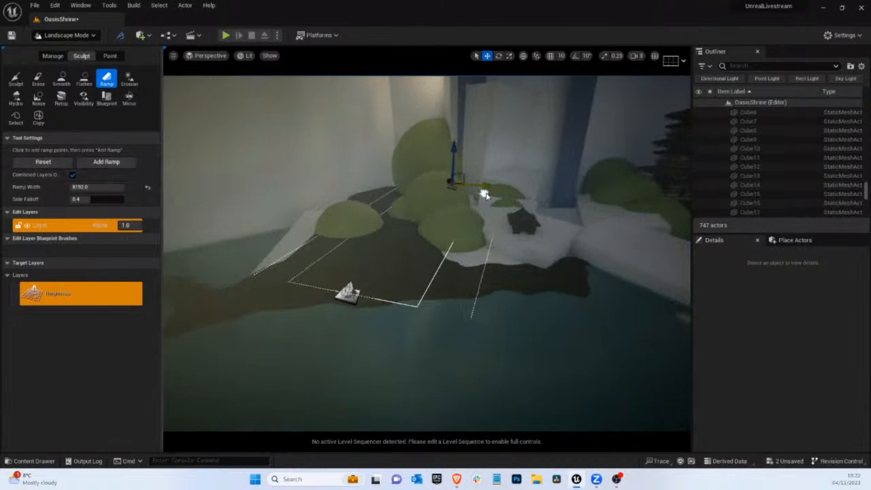
{"action": "left_click", "coordinate": [347, 293]}
{"action": "left_click_drag", "start_coordinate": [370, 292], "coordinate": [534, 294]}
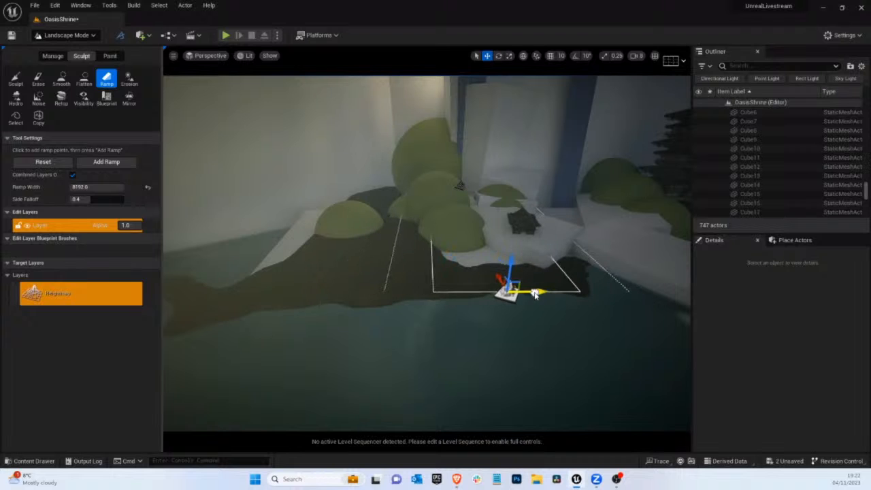
{"action": "left_click", "coordinate": [100, 164]}
Extend the bank towards the long white block by moving the ramp's shore point, then its rear point, adding a ramp after each move
{"action": "right_click_drag", "start_coordinate": [473, 245], "coordinate": [540, 260]}
{"action": "left_click_drag", "start_coordinate": [483, 289], "coordinate": [552, 289]}
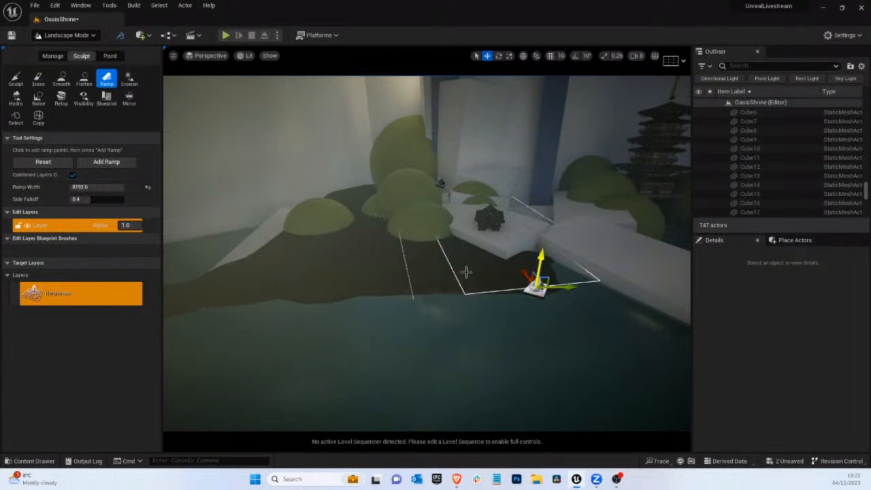
{"action": "left_click", "coordinate": [100, 162]}
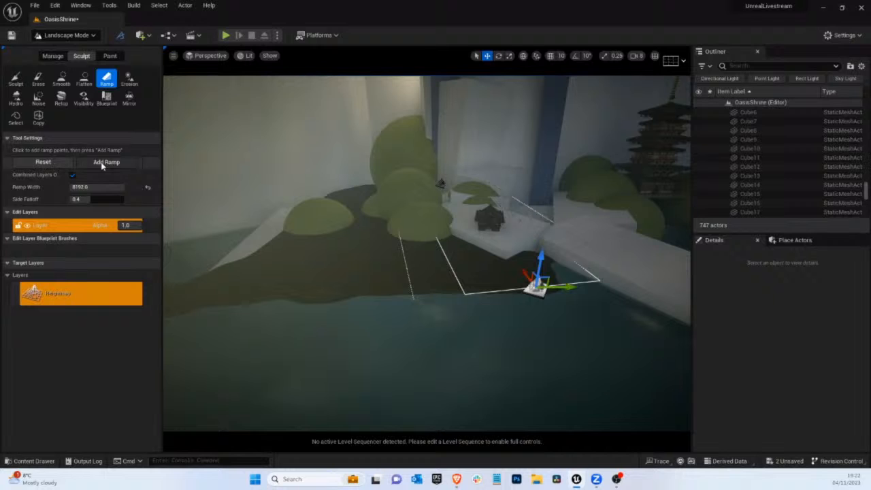
{"action": "left_click", "coordinate": [441, 182]}
{"action": "left_click_drag", "start_coordinate": [470, 187], "coordinate": [558, 185]}
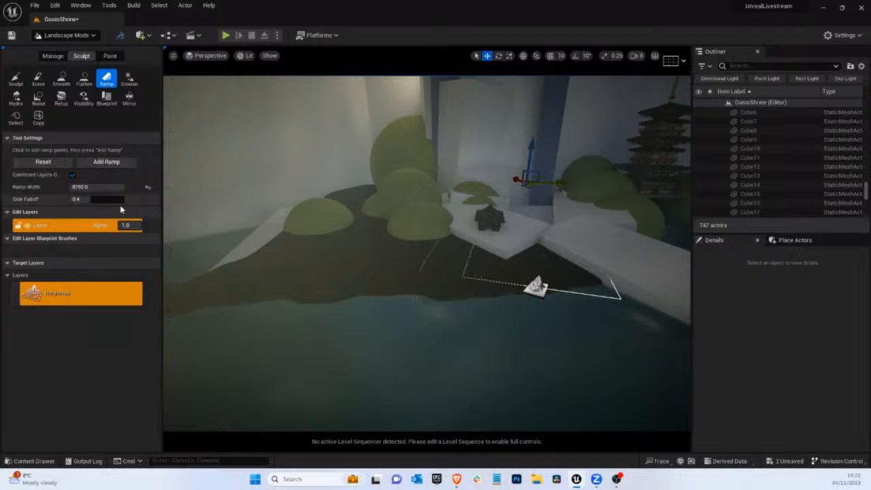
{"action": "left_click", "coordinate": [108, 163]}
{"action": "right_click_drag", "start_coordinate": [534, 236], "coordinate": [585, 224]}
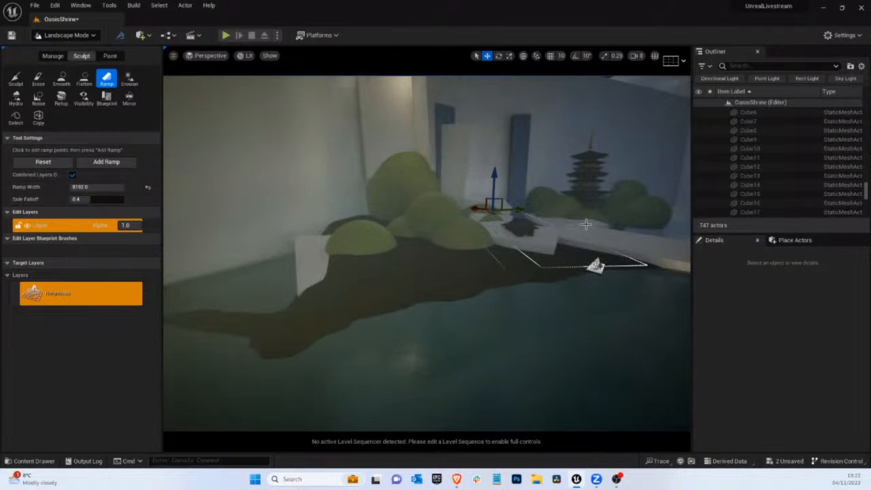
Sculpt raised ground around the small temple's white base using the alpha brush
{"action": "left_click", "coordinate": [16, 79]}
{"action": "right_click_drag", "start_coordinate": [575, 160], "coordinate": [597, 138]}
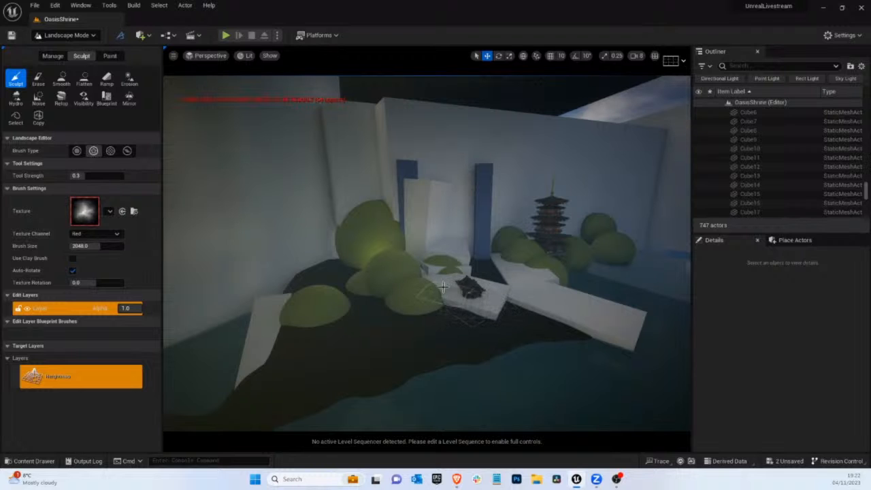
{"action": "mouse_move", "coordinate": [429, 295]}
{"action": "right_mouse_down"}
{"action": "mouse_move", "coordinate": [470, 319]}
{"action": "mouse_move", "coordinate": [437, 305]}
{"action": "mouse_move", "coordinate": [386, 317]}
{"action": "mouse_move", "coordinate": [355, 311]}
{"action": "right_mouse_up"}
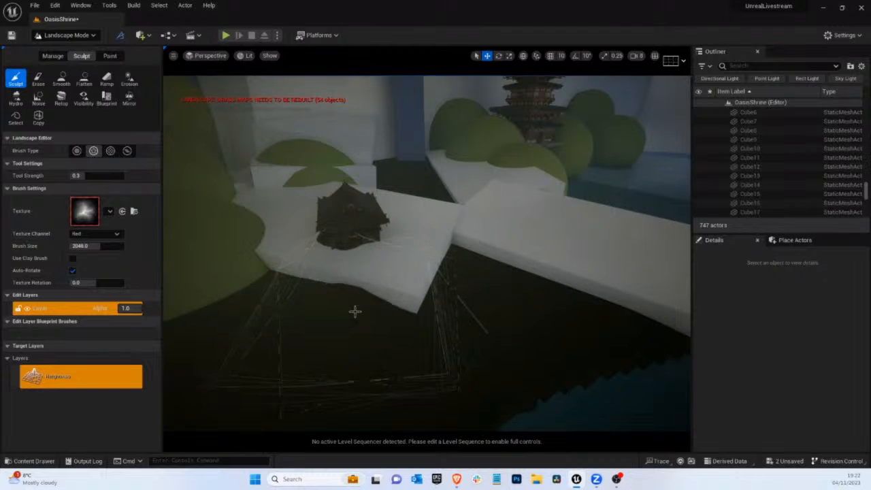
{"action": "mouse_move", "coordinate": [355, 310]}
{"action": "left_mouse_down"}
{"action": "mouse_move", "coordinate": [309, 286]}
{"action": "mouse_move", "coordinate": [261, 239]}
{"action": "mouse_move", "coordinate": [278, 234]}
{"action": "mouse_move", "coordinate": [265, 216]}
{"action": "mouse_move", "coordinate": [347, 235]}
{"action": "mouse_move", "coordinate": [410, 220]}
{"action": "mouse_move", "coordinate": [349, 200]}
{"action": "mouse_move", "coordinate": [279, 210]}
{"action": "mouse_move", "coordinate": [259, 205]}
{"action": "mouse_move", "coordinate": [348, 249]}
{"action": "mouse_move", "coordinate": [414, 266]}
{"action": "mouse_move", "coordinate": [404, 282]}
{"action": "left_mouse_up"}
{"action": "mouse_move", "coordinate": [404, 282]}
{"action": "right_mouse_down"}
{"action": "mouse_move", "coordinate": [441, 286]}
{"action": "mouse_move", "coordinate": [379, 325]}
{"action": "mouse_move", "coordinate": [485, 295]}
{"action": "right_mouse_up"}
{"action": "right_click_drag", "start_coordinate": [448, 268], "coordinate": [383, 247]}
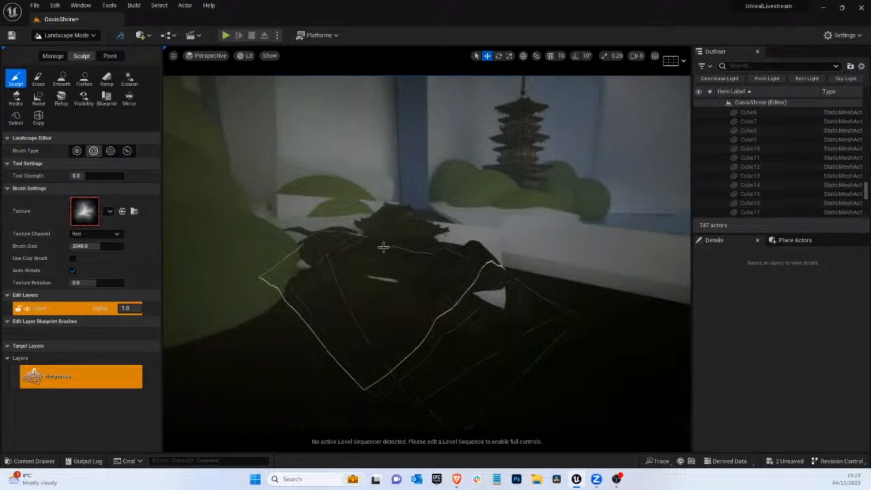
Sculpt more terrain around the small temple with a smaller brush, leaving the brush size at about 1384.6
{"action": "left_click_drag", "start_coordinate": [95, 248], "coordinate": [85, 249]}
{"action": "mouse_move", "coordinate": [464, 305]}
{"action": "left_mouse_down"}
{"action": "mouse_move", "coordinate": [502, 306]}
{"action": "mouse_move", "coordinate": [502, 297]}
{"action": "mouse_move", "coordinate": [324, 263]}
{"action": "left_mouse_up"}
{"action": "key", "text": "w"}
{"action": "mouse_move", "coordinate": [297, 264]}
{"action": "right_mouse_down"}
{"action": "mouse_move", "coordinate": [484, 222]}
{"action": "mouse_move", "coordinate": [317, 268]}
{"action": "mouse_move", "coordinate": [333, 266]}
{"action": "right_mouse_up"}
{"action": "left_click_drag", "start_coordinate": [83, 249], "coordinate": [100, 250]}
Flatten the sculpted bumps around the small temple into an even surface
{"action": "left_click", "coordinate": [84, 78]}
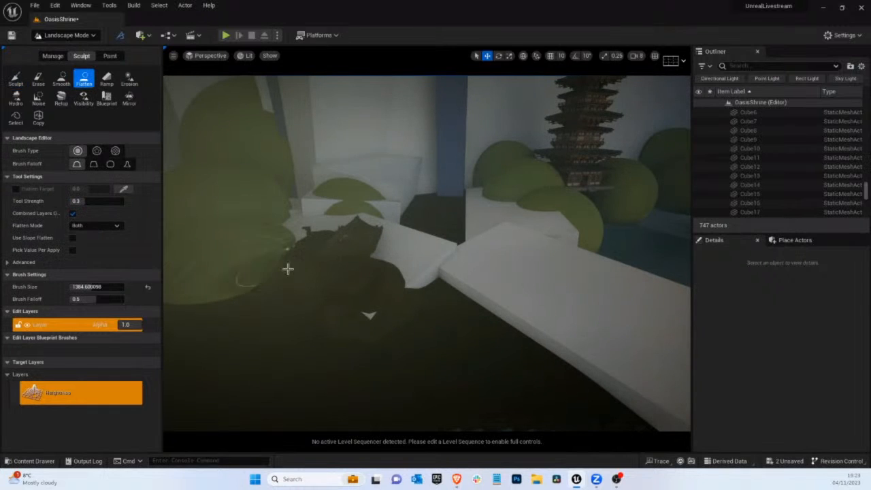
{"action": "mouse_move", "coordinate": [372, 248]}
{"action": "left_mouse_down"}
{"action": "mouse_move", "coordinate": [358, 249]}
{"action": "mouse_move", "coordinate": [375, 258]}
{"action": "mouse_move", "coordinate": [419, 249]}
{"action": "mouse_move", "coordinate": [355, 230]}
{"action": "mouse_move", "coordinate": [365, 254]}
{"action": "mouse_move", "coordinate": [399, 241]}
{"action": "mouse_move", "coordinate": [364, 245]}
{"action": "mouse_move", "coordinate": [375, 268]}
{"action": "mouse_move", "coordinate": [354, 256]}
{"action": "mouse_move", "coordinate": [281, 249]}
{"action": "mouse_move", "coordinate": [362, 232]}
{"action": "mouse_move", "coordinate": [416, 238]}
{"action": "left_mouse_up"}
{"action": "right_click_drag", "start_coordinate": [416, 238], "coordinate": [402, 238]}
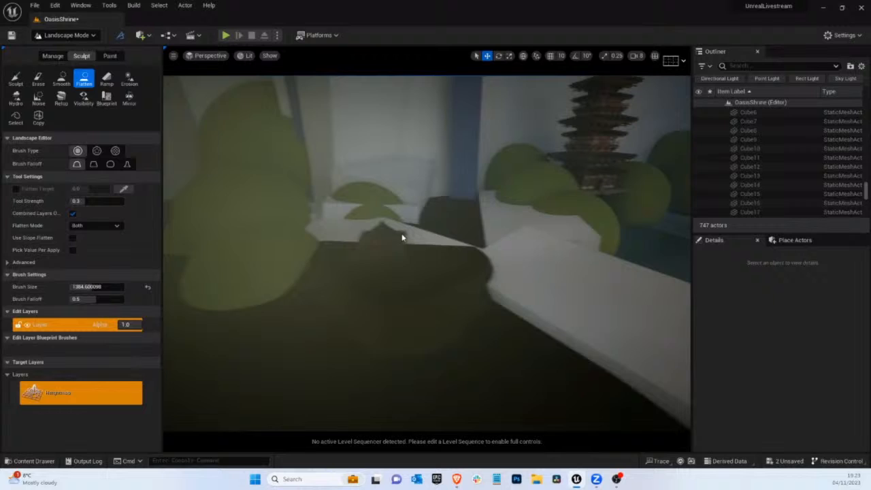
Add a ramp from the ground in front of the small temple back towards the base of the cliff
{"action": "left_click", "coordinate": [107, 80]}
{"action": "left_click", "coordinate": [414, 271]}
{"action": "left_click_drag", "start_coordinate": [372, 233], "coordinate": [373, 153]}
{"action": "left_click", "coordinate": [116, 161]}
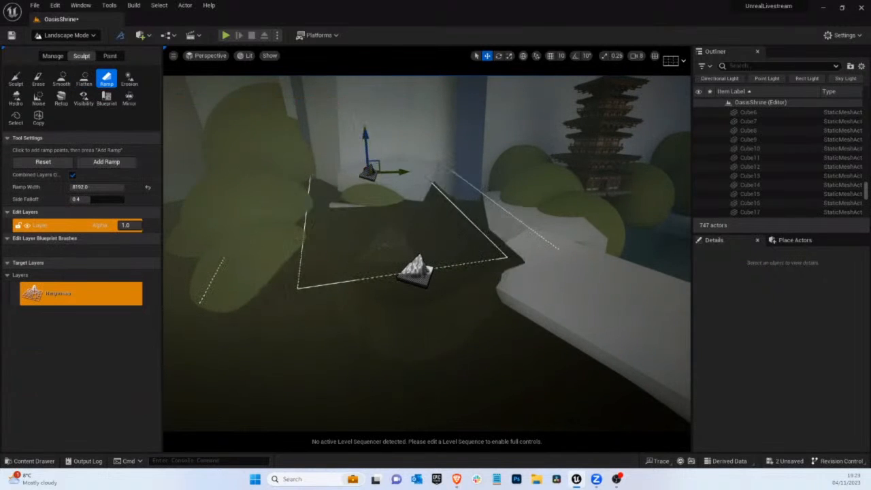
Sculpt terrain onto the white block at the foot of the rear cliff using the alpha brush
{"action": "right_click_drag", "start_coordinate": [262, 289], "coordinate": [442, 180]}
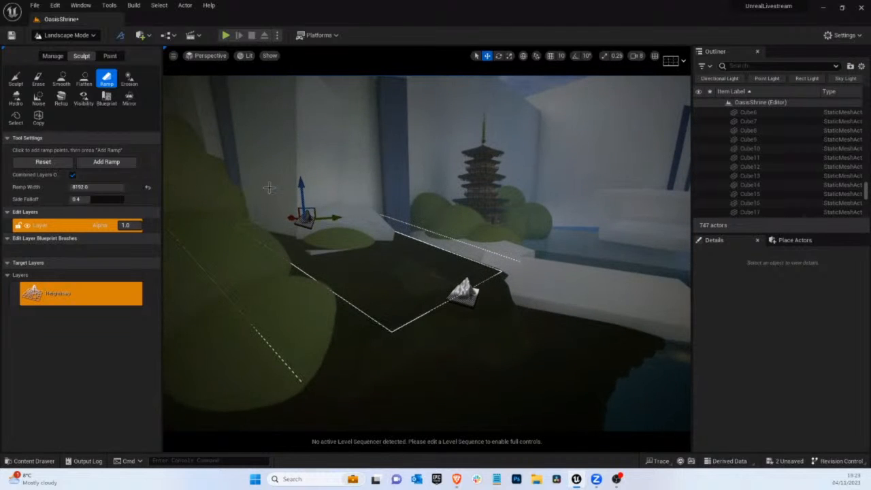
{"action": "right_click_drag", "start_coordinate": [234, 221], "coordinate": [253, 216]}
{"action": "left_click_drag", "start_coordinate": [322, 231], "coordinate": [405, 257]}
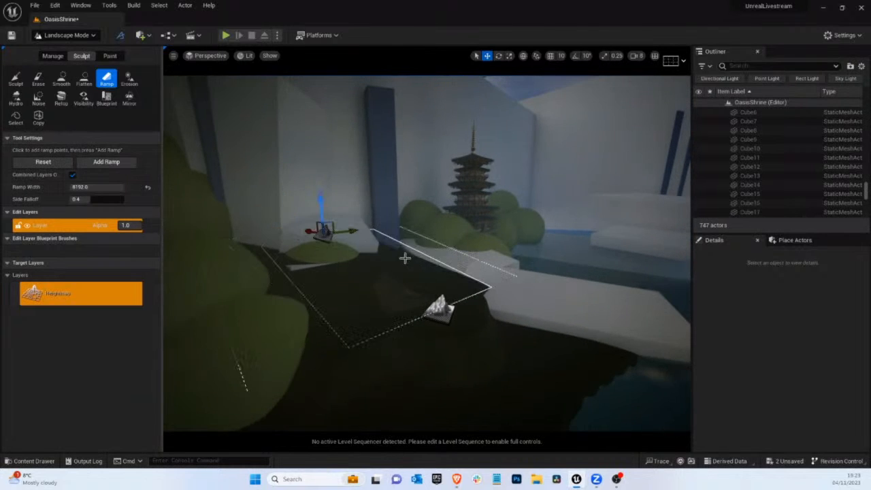
{"action": "right_click_drag", "start_coordinate": [405, 258], "coordinate": [374, 269]}
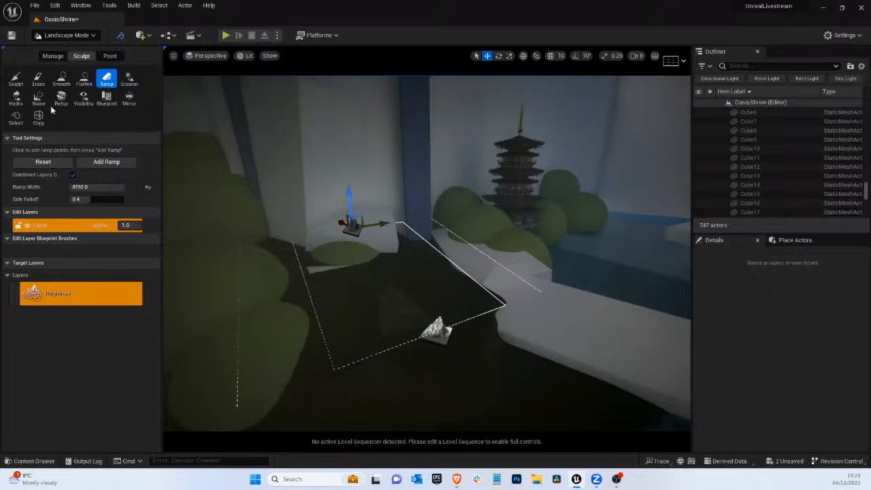
{"action": "left_click", "coordinate": [15, 78]}
{"action": "mouse_move", "coordinate": [363, 238]}
{"action": "left_mouse_down"}
{"action": "mouse_move", "coordinate": [385, 239]}
{"action": "mouse_move", "coordinate": [369, 228]}
{"action": "left_mouse_up"}
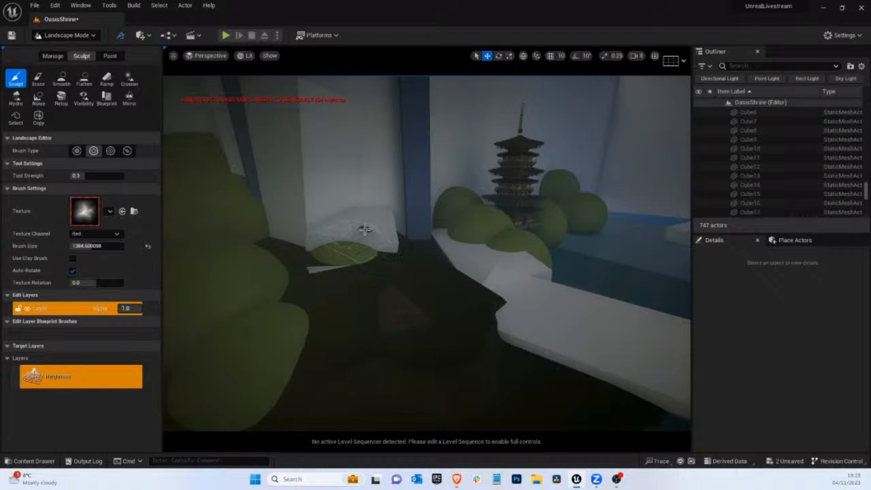
Flatten the new terrain over the white block and low bush at the foot of the rear cliff
{"action": "left_click", "coordinate": [84, 79]}
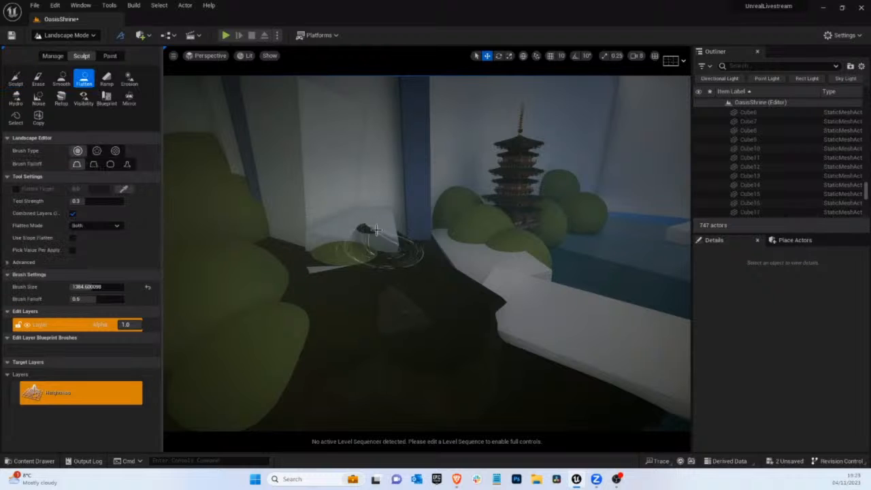
{"action": "left_click_drag", "start_coordinate": [366, 227], "coordinate": [351, 228]}
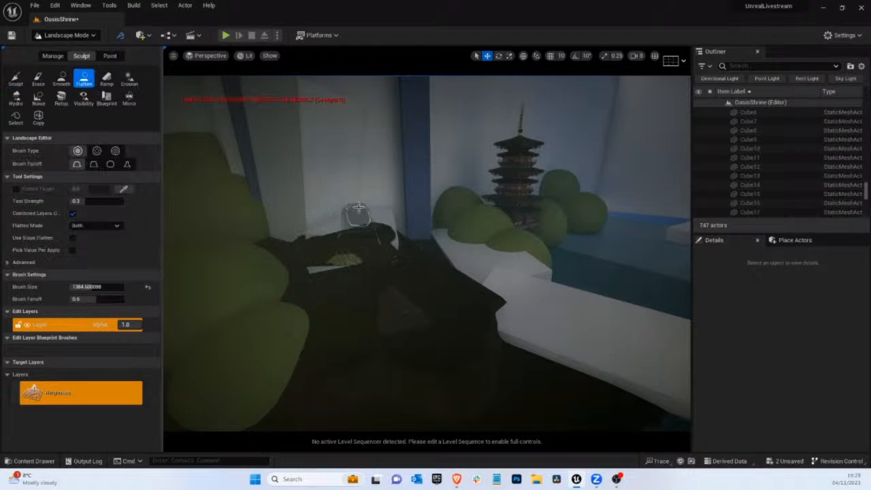
{"action": "mouse_move", "coordinate": [358, 207]}
{"action": "right_mouse_down"}
{"action": "mouse_move", "coordinate": [306, 236]}
{"action": "mouse_move", "coordinate": [366, 247]}
{"action": "right_mouse_up"}
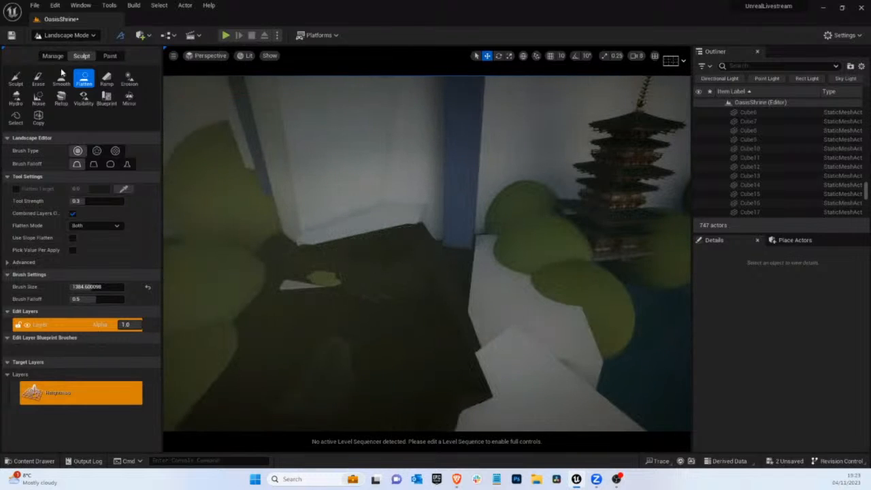
Place two ramp points, from the ground behind the low bush to the rear cliff's foot, raising and shifting the far point
{"action": "left_click", "coordinate": [106, 79]}
{"action": "left_click", "coordinate": [365, 249]}
{"action": "left_click", "coordinate": [381, 210]}
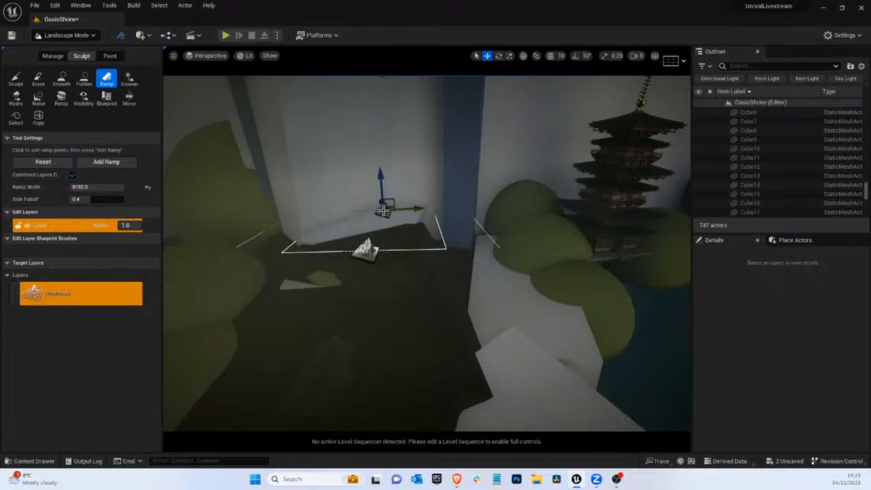
{"action": "left_click_drag", "start_coordinate": [381, 193], "coordinate": [382, 175]}
{"action": "right_click_drag", "start_coordinate": [420, 186], "coordinate": [333, 199]}
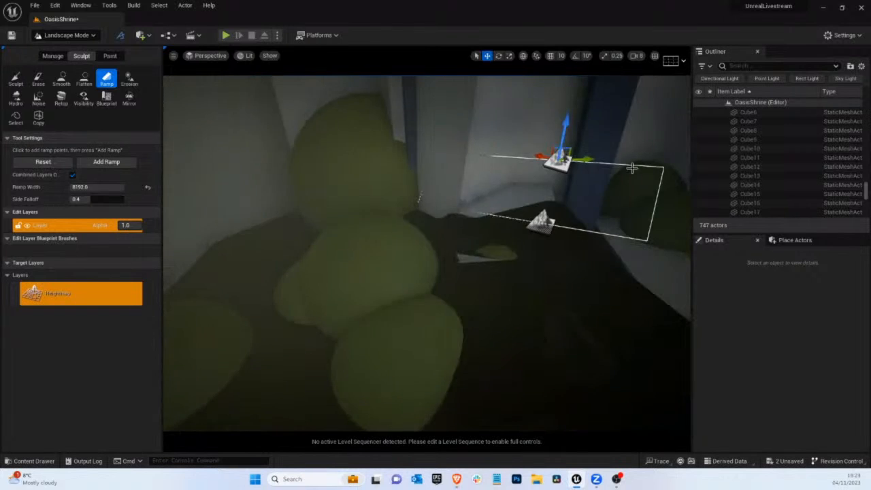
{"action": "right_click_drag", "start_coordinate": [548, 206], "coordinate": [602, 209]}
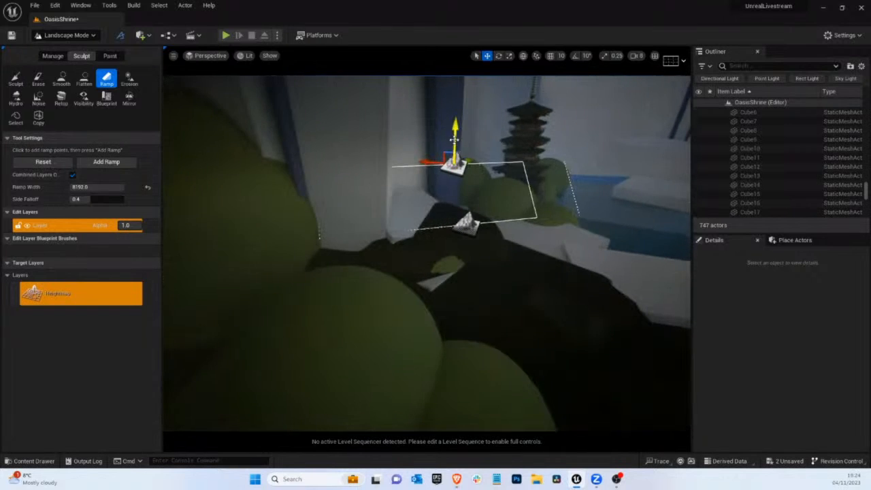
{"action": "left_click_drag", "start_coordinate": [453, 140], "coordinate": [374, 172]}
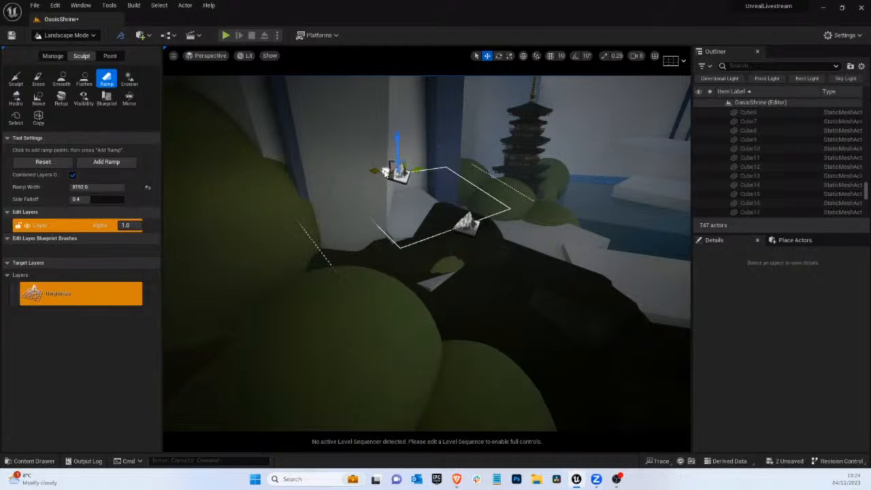
Move the near ramp point across the ground in front of the white block to realign the ramp
{"action": "right_click_drag", "start_coordinate": [524, 163], "coordinate": [581, 156]}
{"action": "left_click_drag", "start_coordinate": [286, 206], "coordinate": [262, 209]}
{"action": "right_click_drag", "start_coordinate": [436, 212], "coordinate": [430, 214]}
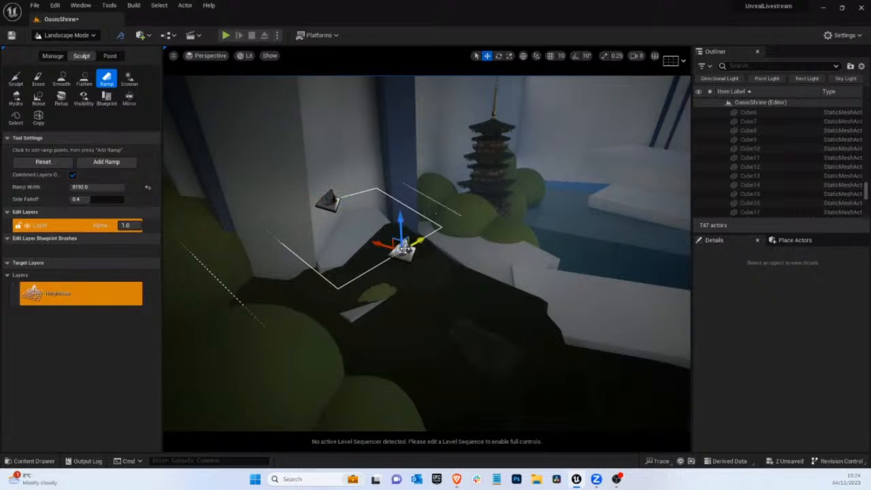
{"action": "mouse_move", "coordinate": [404, 248]}
{"action": "left_mouse_down"}
{"action": "mouse_move", "coordinate": [371, 245]}
{"action": "mouse_move", "coordinate": [402, 247]}
{"action": "left_mouse_up"}
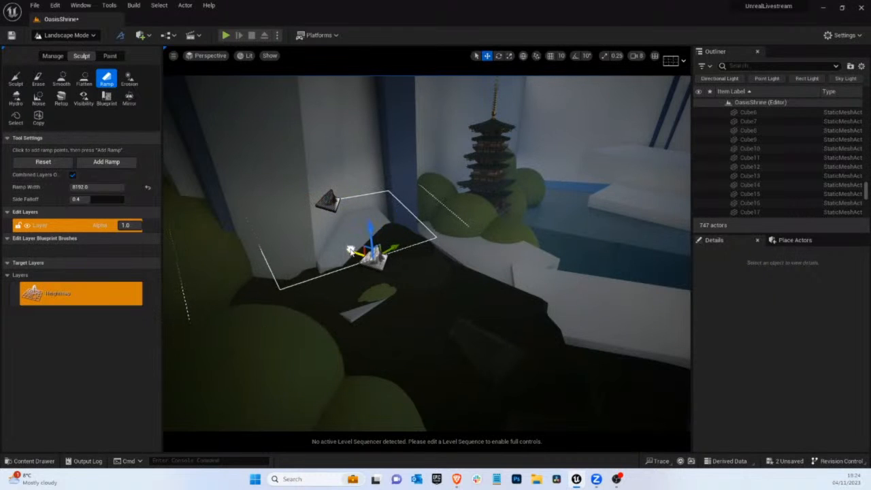
Try adding the ramp at the foot of the rear cliff, check it from across the water, and undo it
{"action": "left_click", "coordinate": [102, 165]}
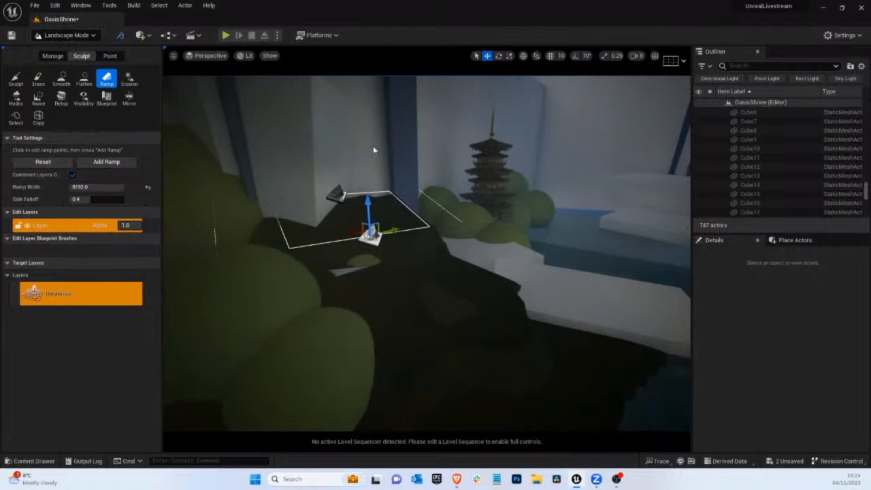
{"action": "mouse_move", "coordinate": [375, 150]}
{"action": "right_mouse_down"}
{"action": "mouse_move", "coordinate": [734, 362]}
{"action": "mouse_move", "coordinate": [741, 350]}
{"action": "right_mouse_up"}
{"action": "right_click_drag", "start_coordinate": [355, 139], "coordinate": [320, 134]}
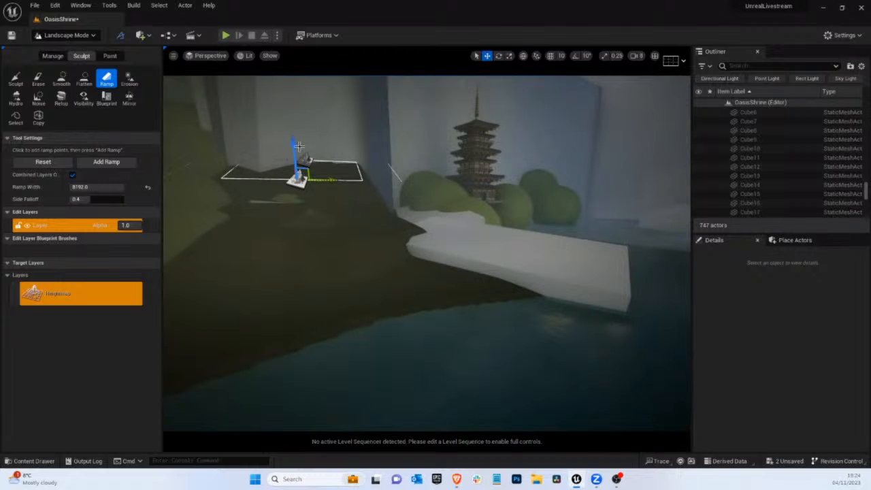
{"action": "left_click", "coordinate": [292, 150]}
{"action": "key", "text": "ctrl+z"}
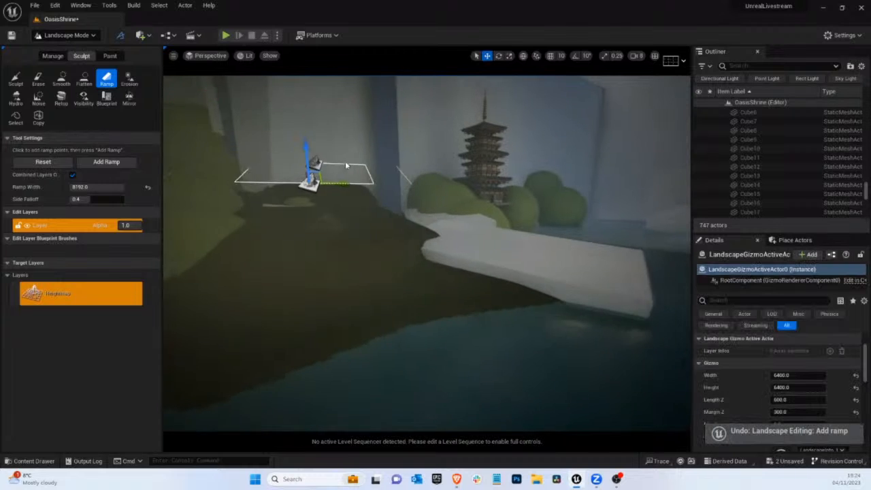
Lower the ramp's far point at the rear cliff and add the ramp over the white block
{"action": "right_click_drag", "start_coordinate": [345, 161], "coordinate": [386, 185]}
{"action": "scroll", "coordinate": [386, 186], "scroll_direction": "up", "scroll_amount": 1}
{"action": "left_click_drag", "start_coordinate": [380, 206], "coordinate": [368, 191]}
{"action": "left_click", "coordinate": [370, 203]}
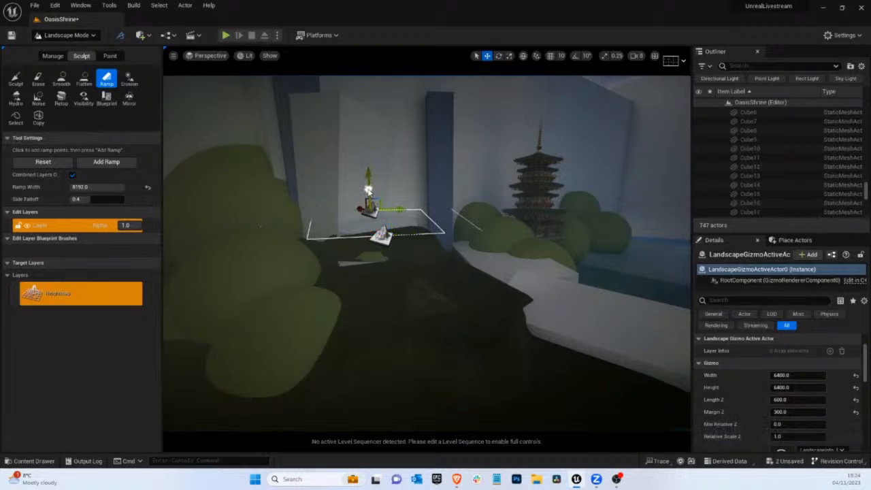
{"action": "right_click_drag", "start_coordinate": [343, 197], "coordinate": [296, 206]}
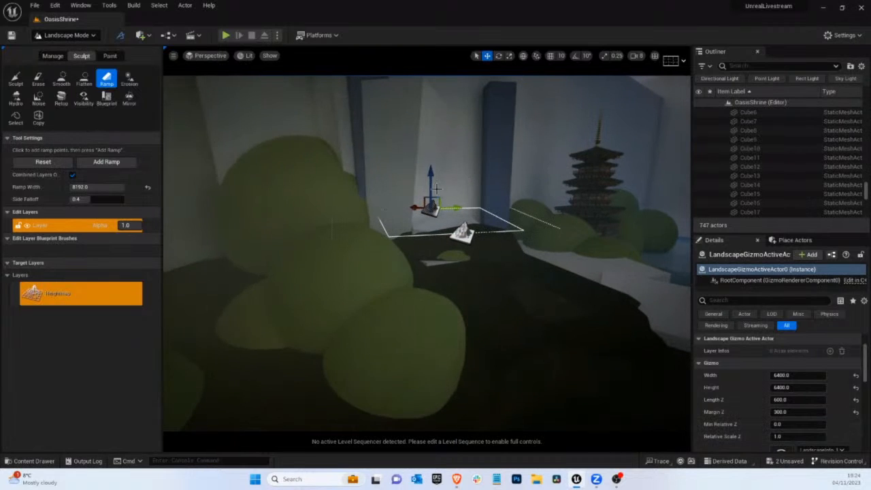
{"action": "right_click_drag", "start_coordinate": [517, 166], "coordinate": [422, 252]}
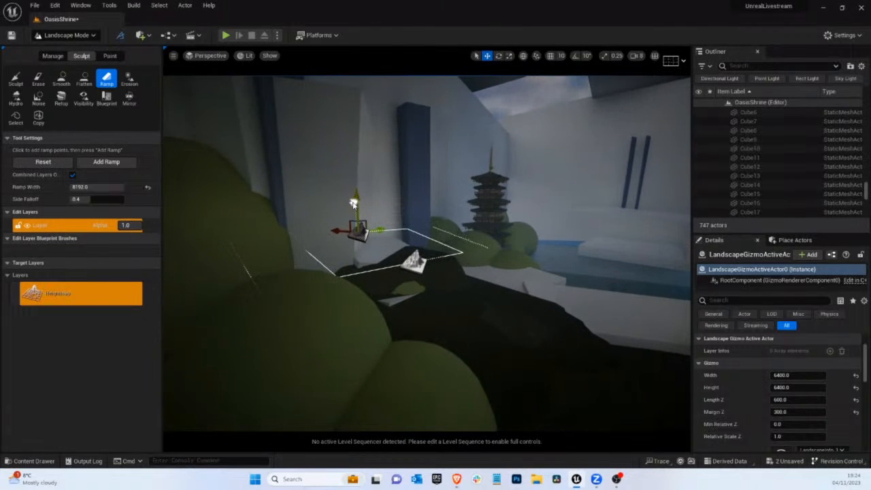
{"action": "left_click", "coordinate": [97, 166]}
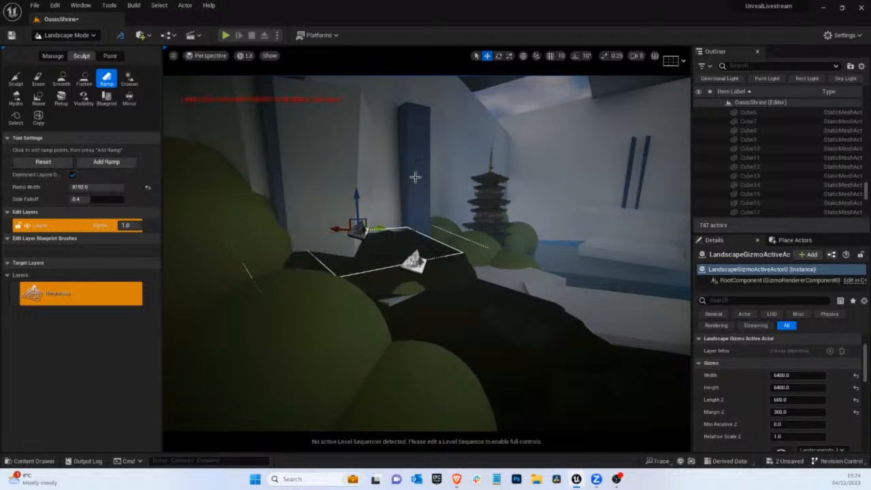
Check the new ramp through the cine camera, then switch to Selection mode and stop piloting the camera
{"action": "mouse_move", "coordinate": [414, 177]}
{"action": "right_mouse_down"}
{"action": "mouse_move", "coordinate": [507, 178]}
{"action": "mouse_move", "coordinate": [403, 177]}
{"action": "right_mouse_up"}
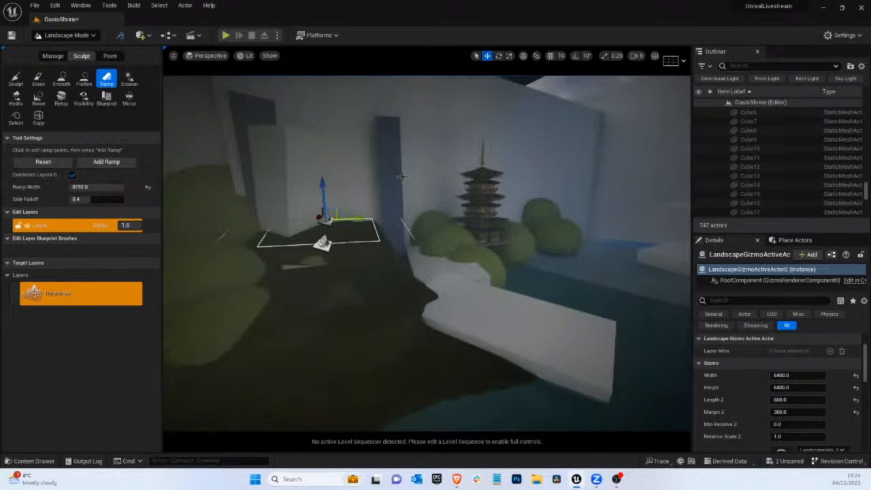
{"action": "left_click", "coordinate": [205, 55]}
{"action": "left_click", "coordinate": [222, 155]}
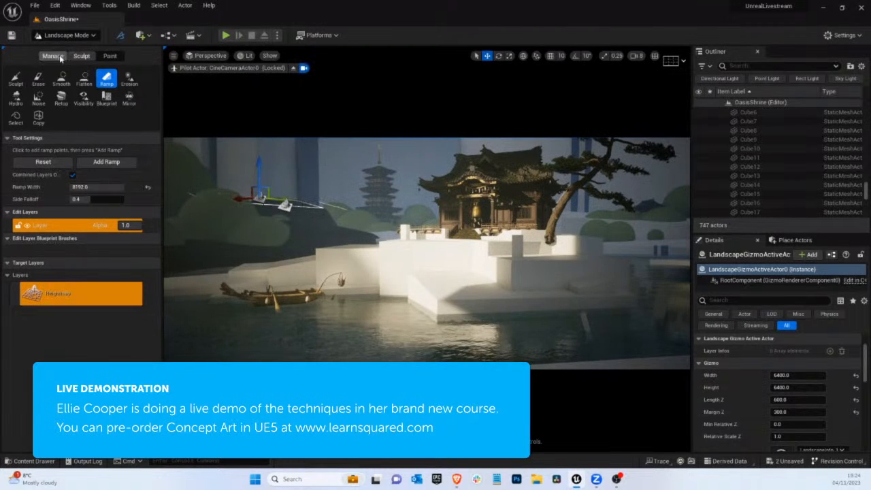
{"action": "left_click", "coordinate": [66, 34]}
{"action": "left_click", "coordinate": [82, 52]}
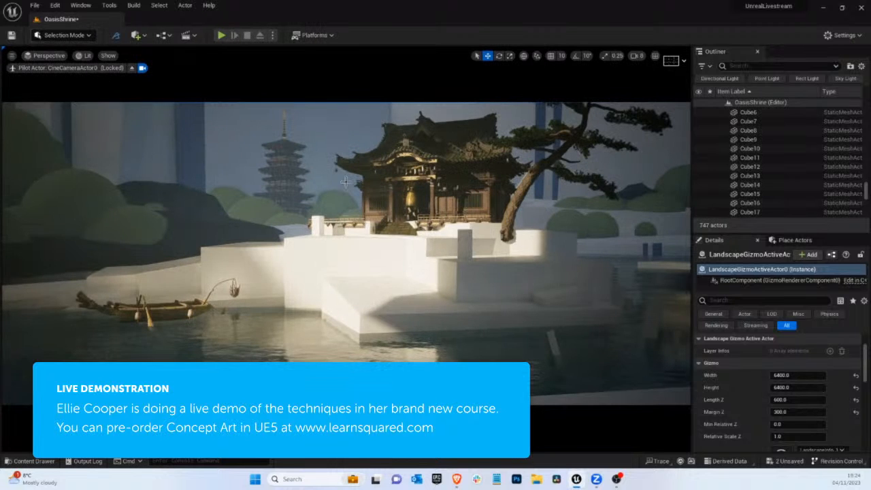
{"action": "left_click", "coordinate": [133, 68]}
Select the small temple on the dark terrain and inspect it up close against the new ramp
{"action": "right_click_drag", "start_coordinate": [365, 240], "coordinate": [123, 4]}
{"action": "right_click_drag", "start_coordinate": [305, 276], "coordinate": [367, 313]}
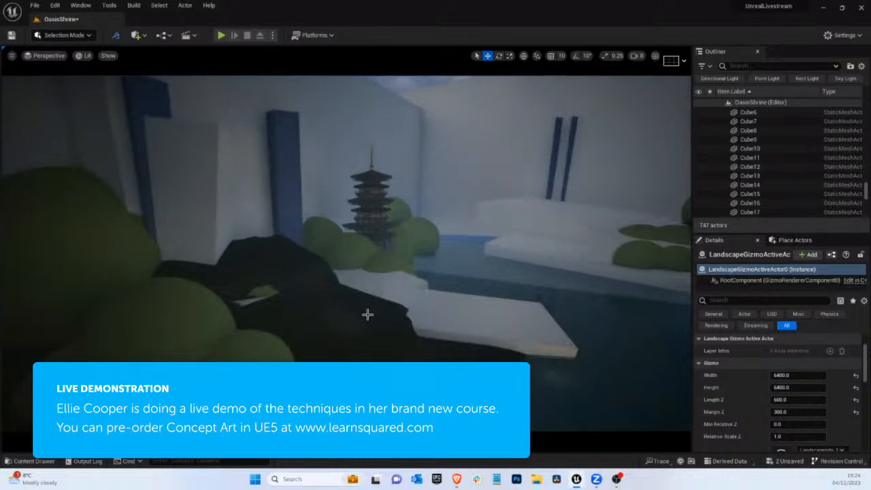
{"action": "left_click", "coordinate": [330, 323]}
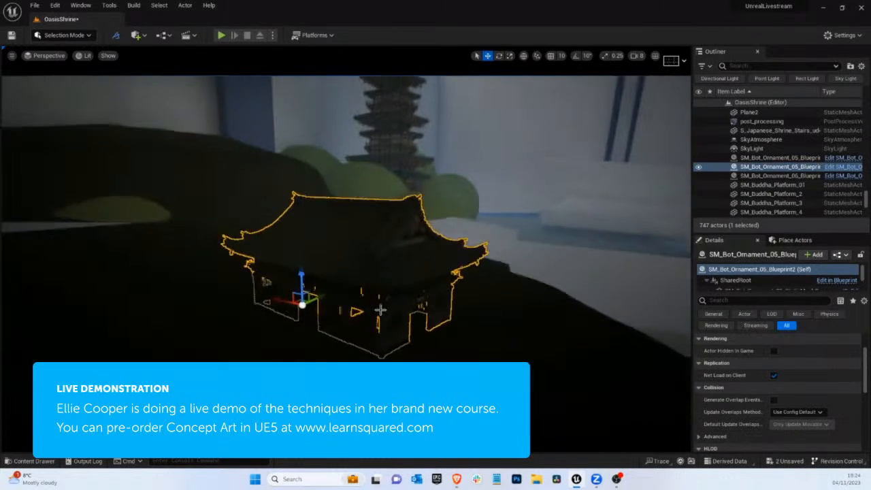
{"action": "key", "text": "f"}
{"action": "right_click_drag", "start_coordinate": [363, 322], "coordinate": [382, 307]}
{"action": "mouse_move", "coordinate": [300, 281]}
{"action": "left_mouse_down"}
{"action": "mouse_move", "coordinate": [264, 268]}
{"action": "mouse_move", "coordinate": [293, 283]}
{"action": "left_mouse_up"}
{"action": "right_click_drag", "start_coordinate": [334, 251], "coordinate": [274, 303]}
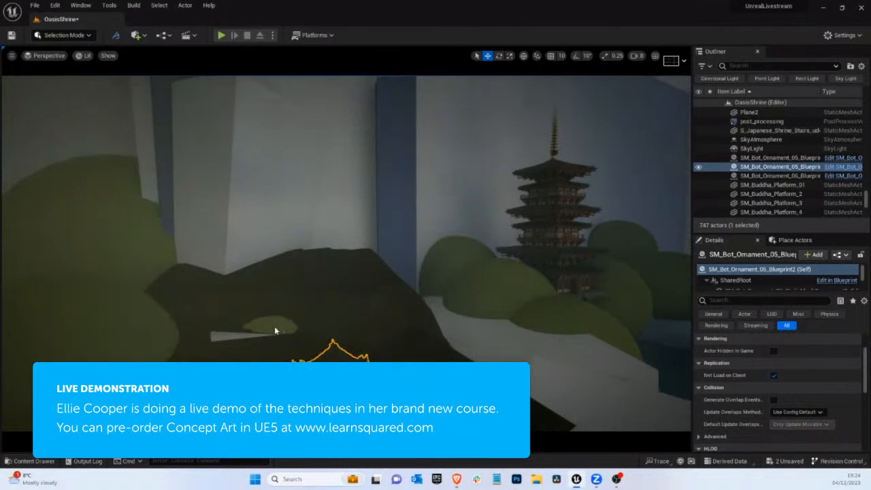
Raise the low green bush sphere out of the terrain and set it back against the foot of the cliff
{"action": "left_click", "coordinate": [274, 330]}
{"action": "left_click_drag", "start_coordinate": [277, 331], "coordinate": [275, 312]}
{"action": "right_click_drag", "start_coordinate": [264, 338], "coordinate": [262, 337]}
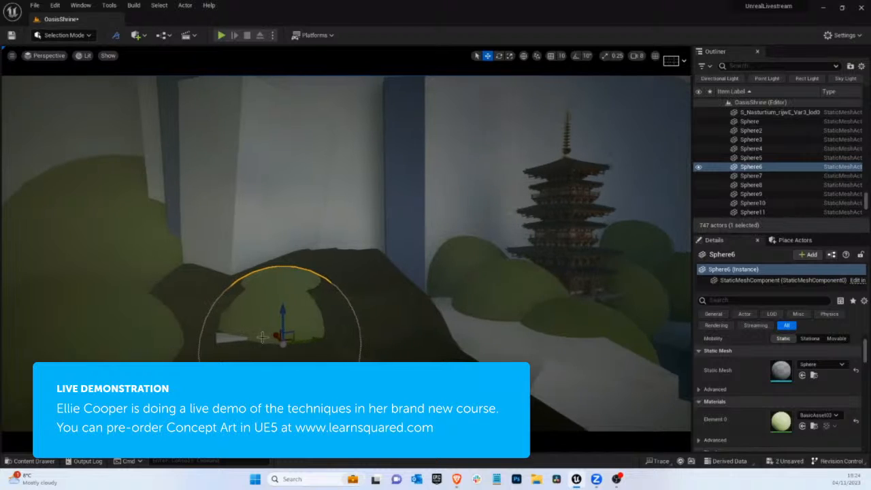
{"action": "left_click_drag", "start_coordinate": [274, 337], "coordinate": [274, 272]}
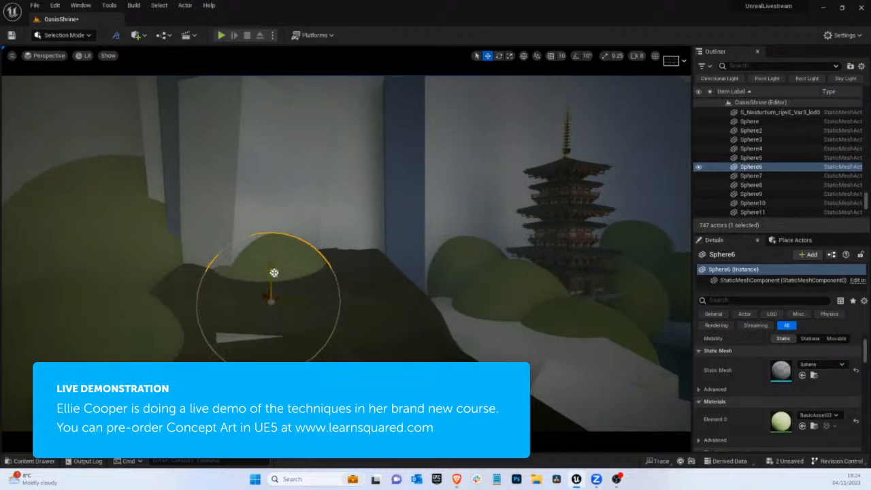
Smooth the landscape ramp and slopes around the raised bush at the foot of the rear cliff
{"action": "left_click", "coordinate": [256, 331]}
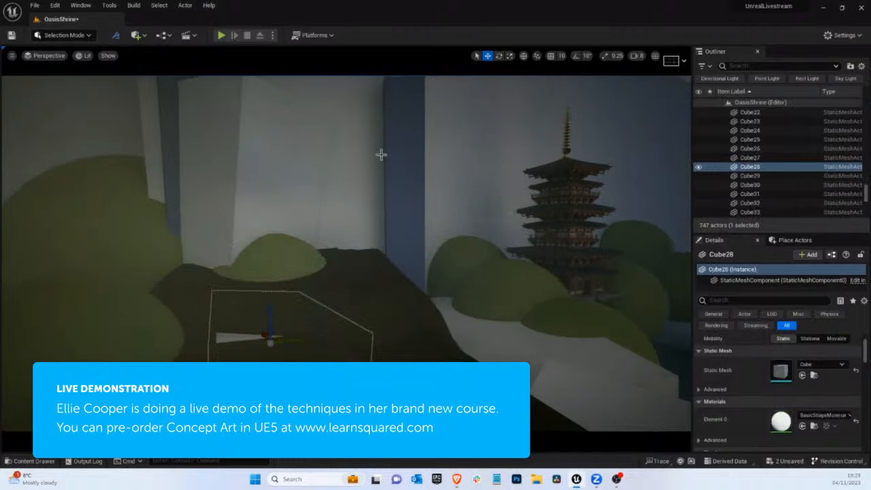
{"action": "left_click", "coordinate": [331, 289]}
{"action": "left_click", "coordinate": [56, 34]}
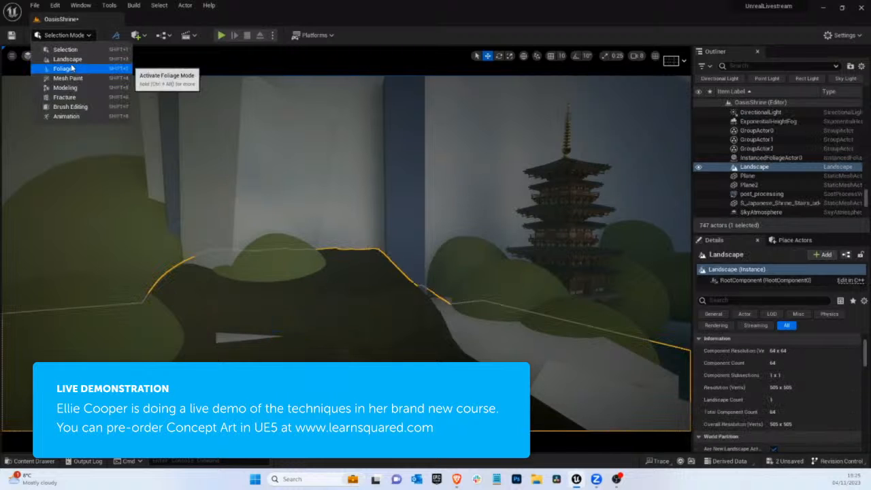
{"action": "left_click", "coordinate": [74, 62]}
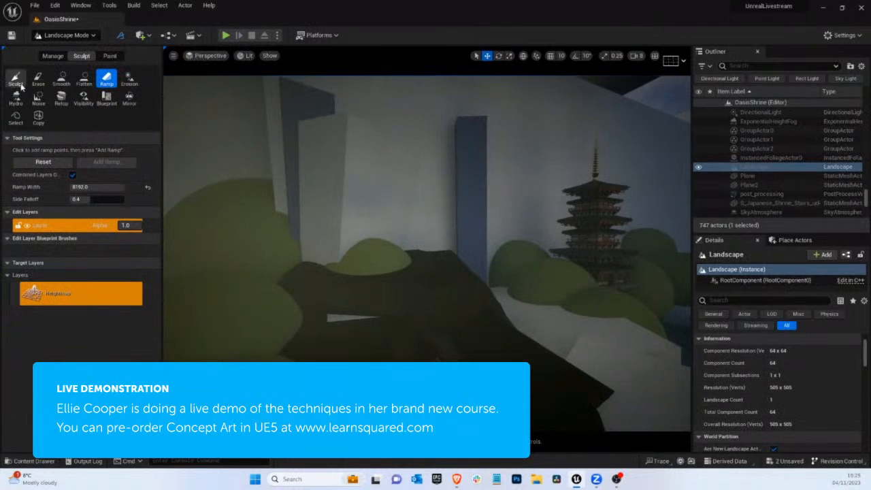
{"action": "left_click", "coordinate": [61, 78]}
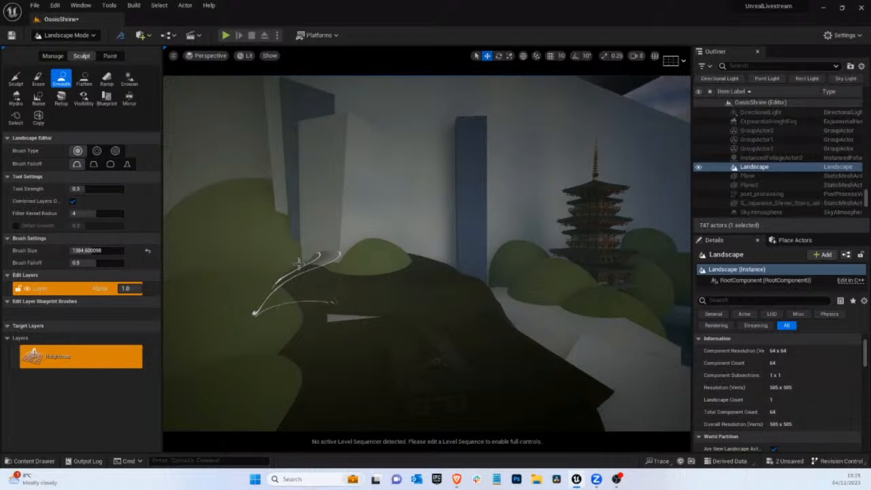
{"action": "right_click_drag", "start_coordinate": [407, 298], "coordinate": [398, 303]}
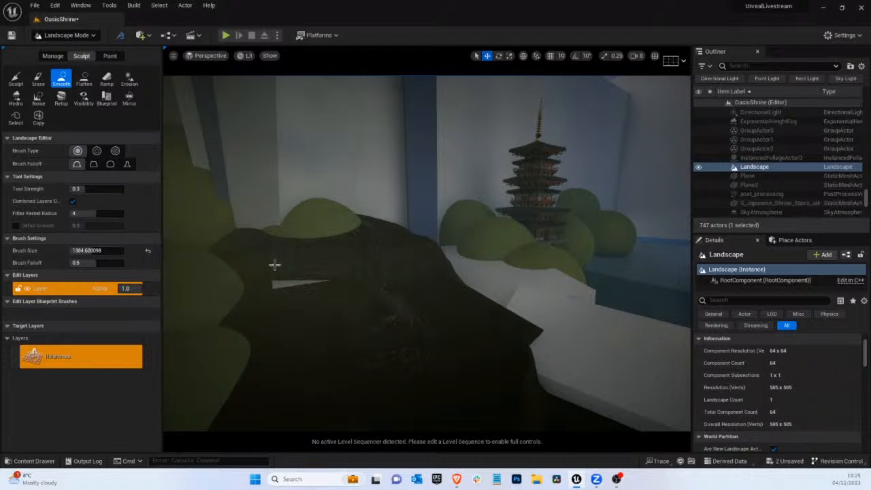
{"action": "right_click_drag", "start_coordinate": [426, 336], "coordinate": [410, 333]}
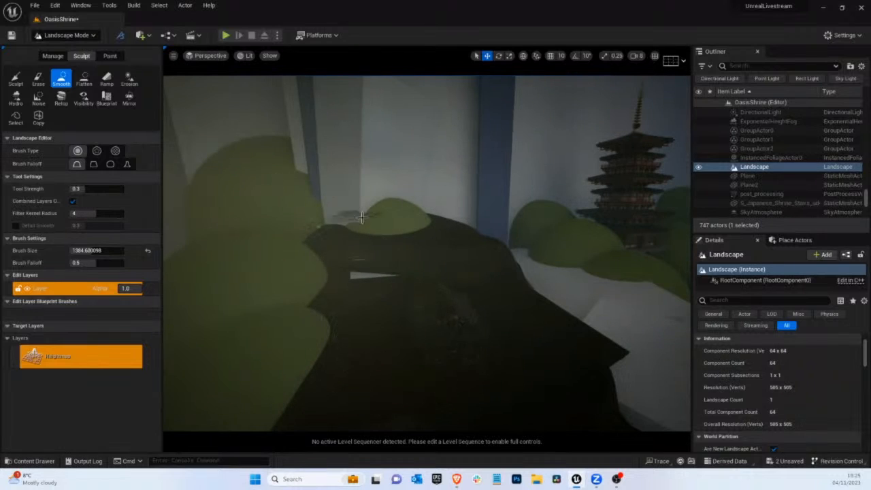
{"action": "mouse_move", "coordinate": [361, 216]}
{"action": "left_mouse_down"}
{"action": "mouse_move", "coordinate": [356, 253]}
{"action": "mouse_move", "coordinate": [407, 213]}
{"action": "mouse_move", "coordinate": [355, 220]}
{"action": "mouse_move", "coordinate": [361, 232]}
{"action": "left_mouse_up"}
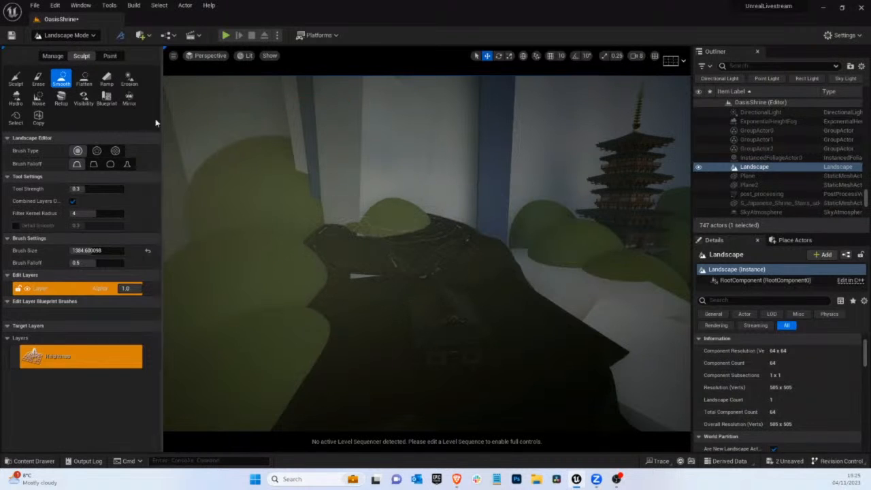
{"action": "left_click", "coordinate": [66, 34]}
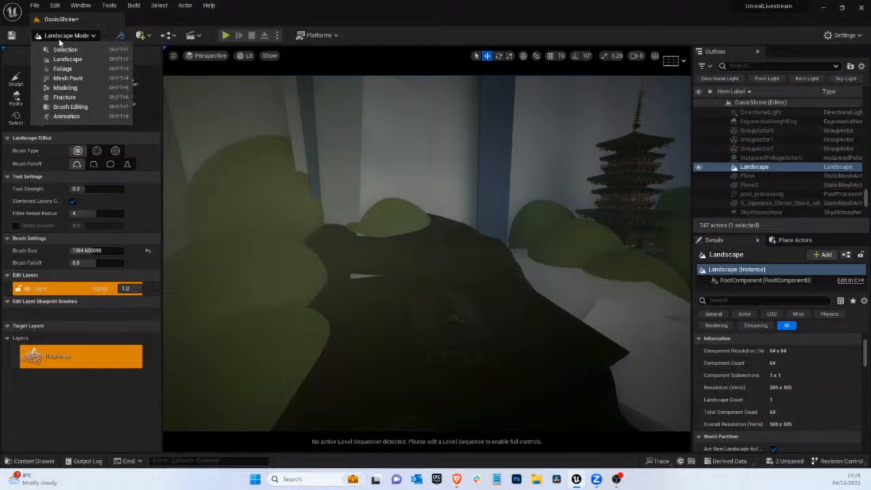
{"action": "left_click", "coordinate": [61, 46]}
{"action": "right_click_drag", "start_coordinate": [400, 164], "coordinate": [443, 292]}
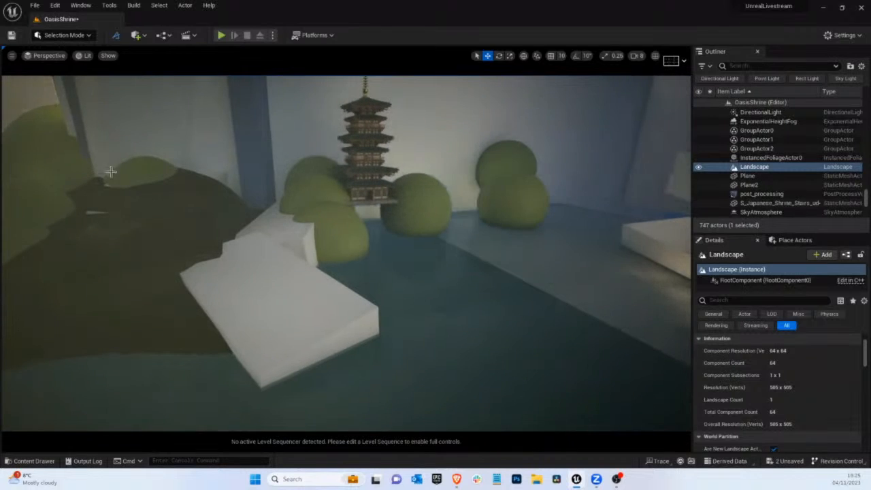
{"action": "left_click", "coordinate": [66, 35]}
{"action": "left_click", "coordinate": [71, 60]}
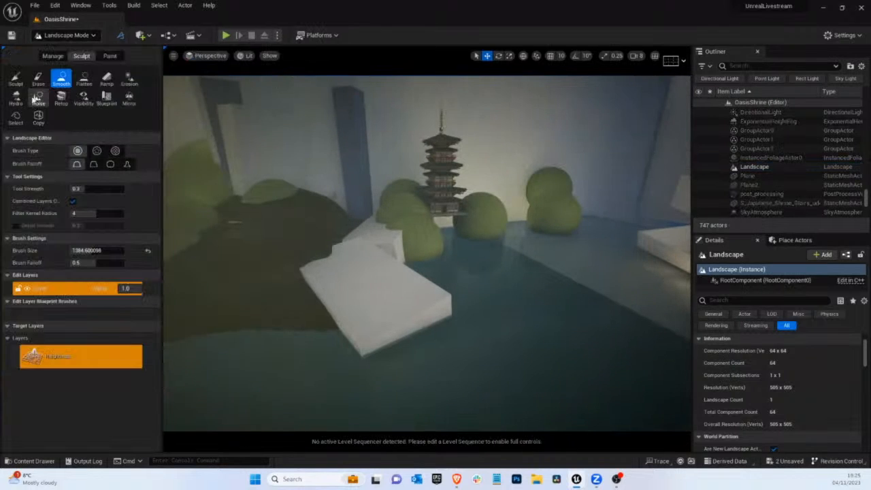
Flatten the terrain outward over the water into a low strip in front of the white shore with bushes
{"action": "left_click", "coordinate": [83, 80]}
{"action": "mouse_move", "coordinate": [272, 301]}
{"action": "left_mouse_down"}
{"action": "mouse_move", "coordinate": [638, 304]}
{"action": "mouse_move", "coordinate": [496, 293]}
{"action": "mouse_move", "coordinate": [412, 272]}
{"action": "mouse_move", "coordinate": [431, 256]}
{"action": "mouse_move", "coordinate": [519, 279]}
{"action": "left_mouse_up"}
{"action": "right_click_drag", "start_coordinate": [518, 278], "coordinate": [705, 309]}
{"action": "mouse_move", "coordinate": [256, 287]}
{"action": "left_mouse_down"}
{"action": "mouse_move", "coordinate": [307, 282]}
{"action": "mouse_move", "coordinate": [442, 292]}
{"action": "mouse_move", "coordinate": [561, 280]}
{"action": "mouse_move", "coordinate": [284, 278]}
{"action": "left_mouse_up"}
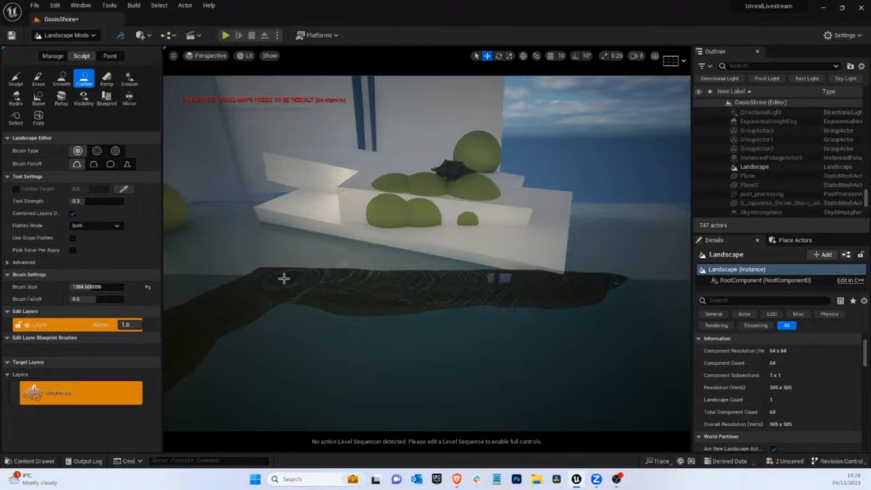
{"action": "mouse_move", "coordinate": [283, 279]}
{"action": "right_mouse_down"}
{"action": "mouse_move", "coordinate": [306, 268]}
{"action": "mouse_move", "coordinate": [1, 252]}
{"action": "mouse_move", "coordinate": [293, 278]}
{"action": "mouse_move", "coordinate": [197, 255]}
{"action": "right_mouse_up"}
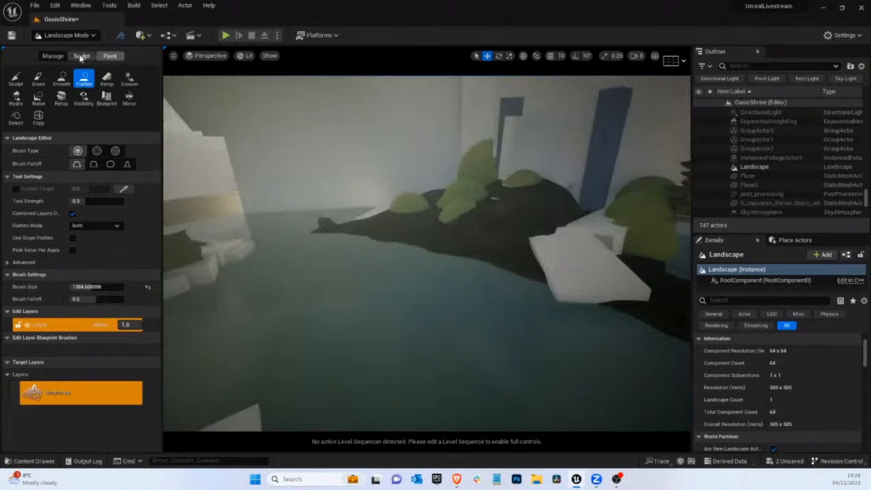
Delete surplus landscape components one at a time along the far edge behind the water
{"action": "left_click", "coordinate": [53, 56]}
{"action": "left_click", "coordinate": [106, 78]}
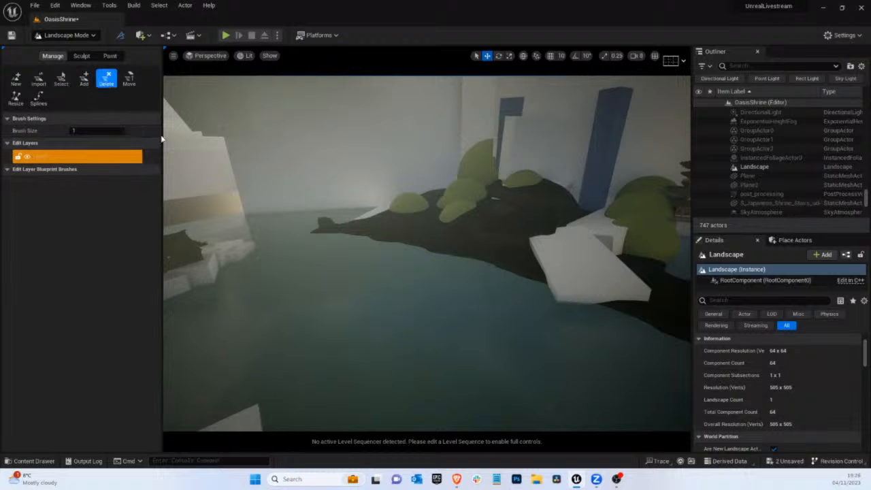
{"action": "right_click_drag", "start_coordinate": [280, 136], "coordinate": [280, 136]}
{"action": "left_click", "coordinate": [225, 145]}
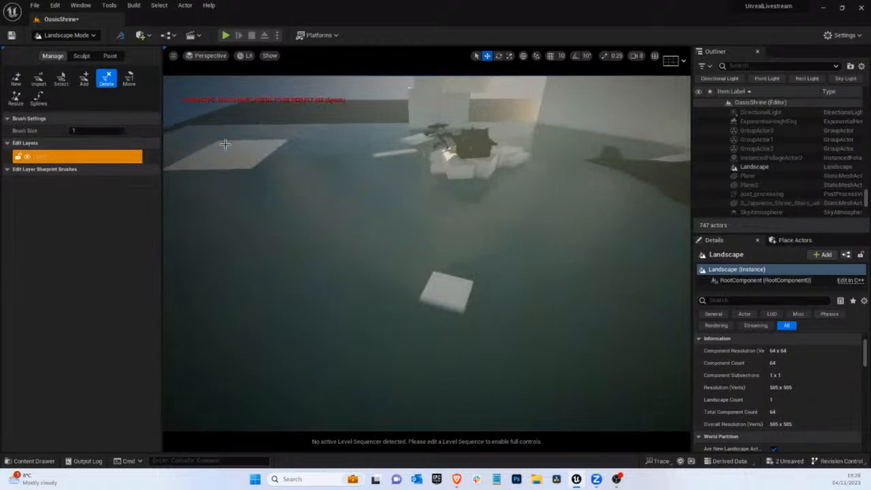
{"action": "right_click_drag", "start_coordinate": [202, 154], "coordinate": [350, 140]}
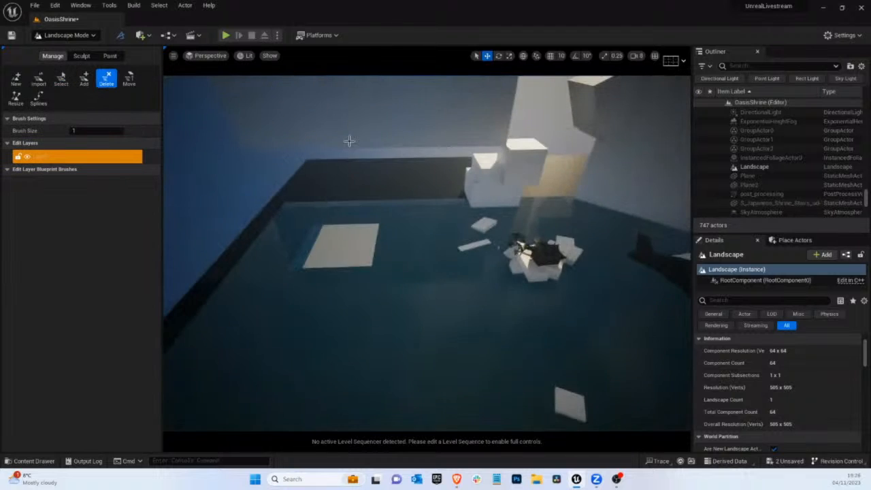
{"action": "key", "text": "ctrl+z"}
{"action": "left_click", "coordinate": [309, 171]}
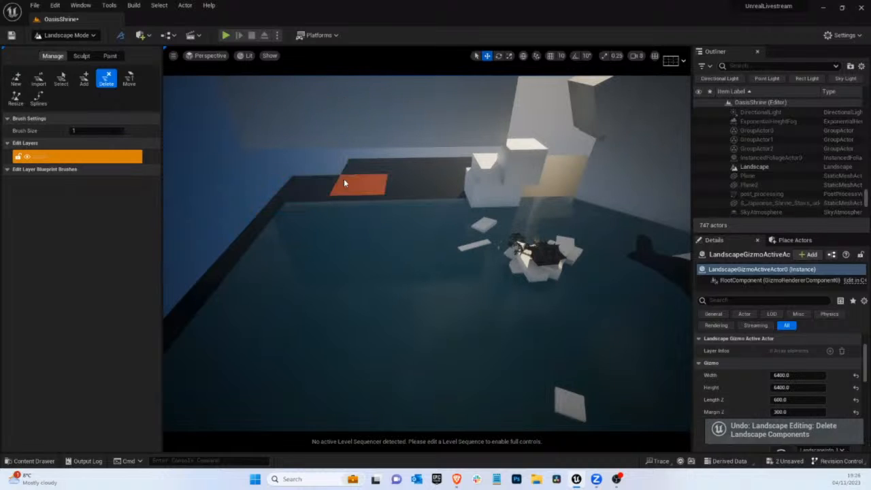
{"action": "left_click", "coordinate": [345, 178]}
{"action": "left_click", "coordinate": [302, 188]}
{"action": "left_click", "coordinate": [361, 170]}
{"action": "left_click", "coordinate": [415, 167]}
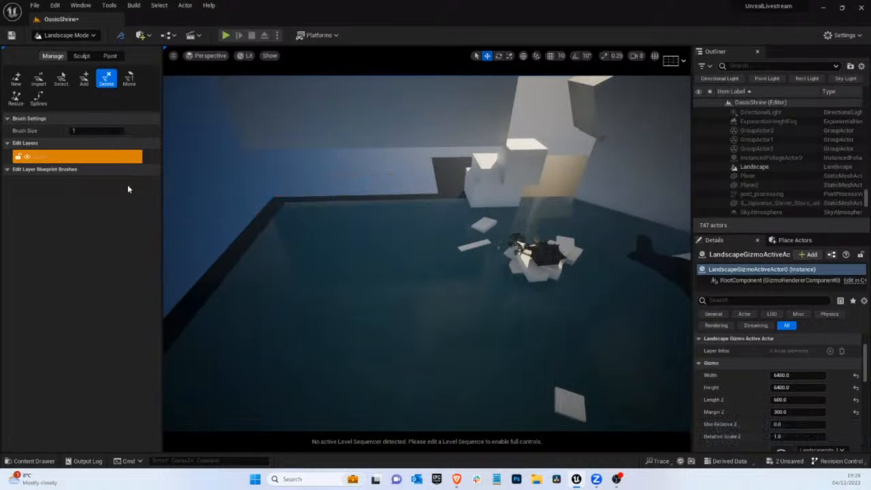
Set the component brush size to 3 and delete the remaining landscape components around the far corner and behind the white blocks
{"action": "type", "text": "3"}
{"action": "key", "text": "Return"}
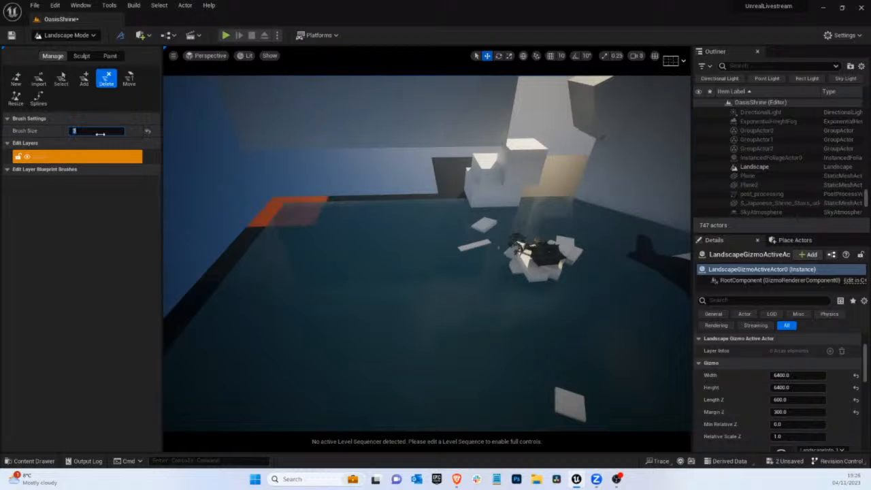
{"action": "left_click", "coordinate": [469, 180]}
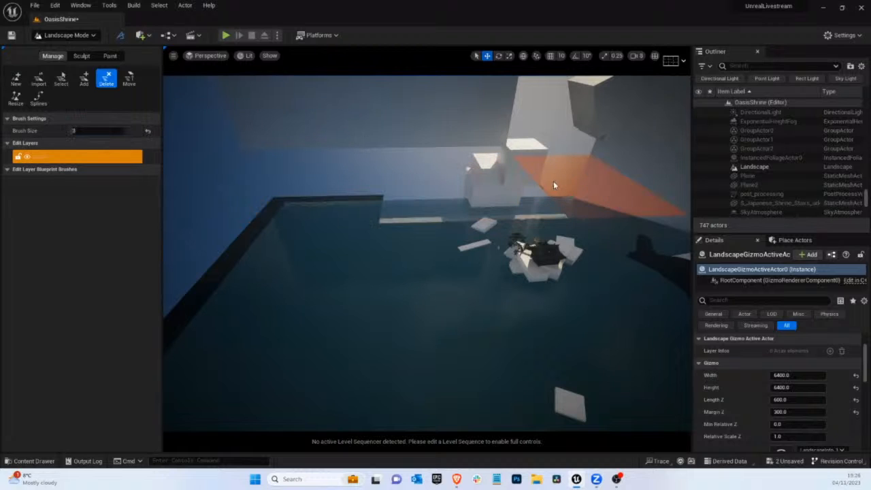
{"action": "left_click", "coordinate": [564, 185]}
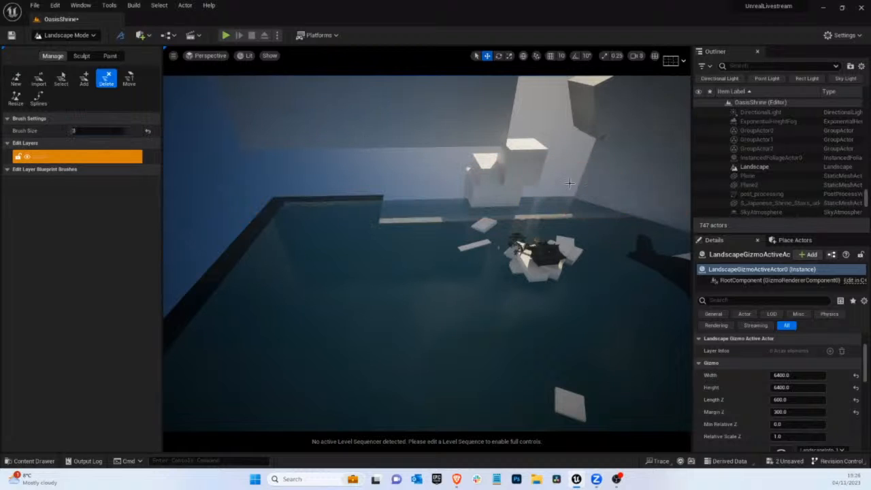
{"action": "left_click", "coordinate": [294, 183]}
{"action": "right_click_drag", "start_coordinate": [357, 148], "coordinate": [347, 194]}
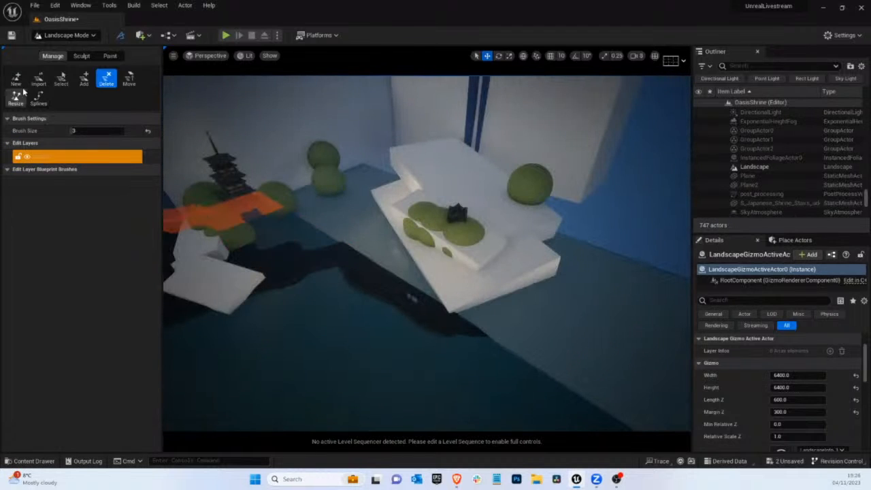
Add new landscape components beside and behind the white terraces that carry the small temple
{"action": "left_click", "coordinate": [84, 79]}
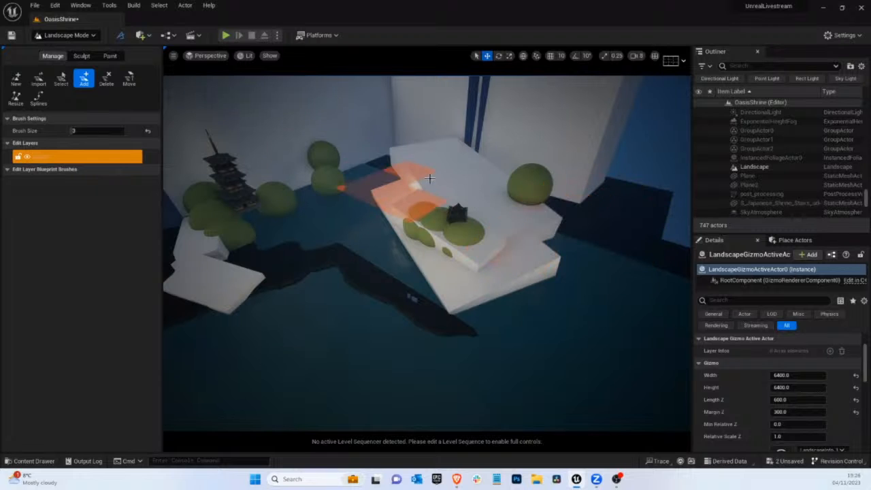
{"action": "right_click_drag", "start_coordinate": [647, 253], "coordinate": [651, 254]}
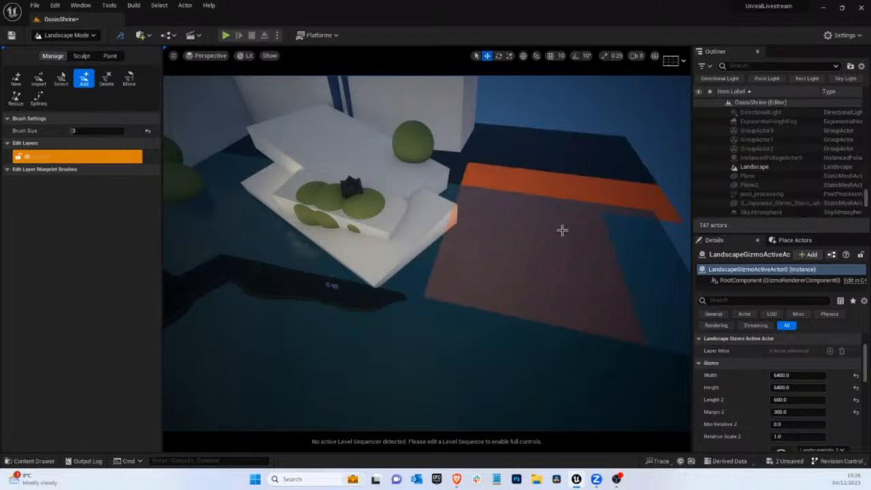
{"action": "right_click_drag", "start_coordinate": [387, 232], "coordinate": [309, 240]}
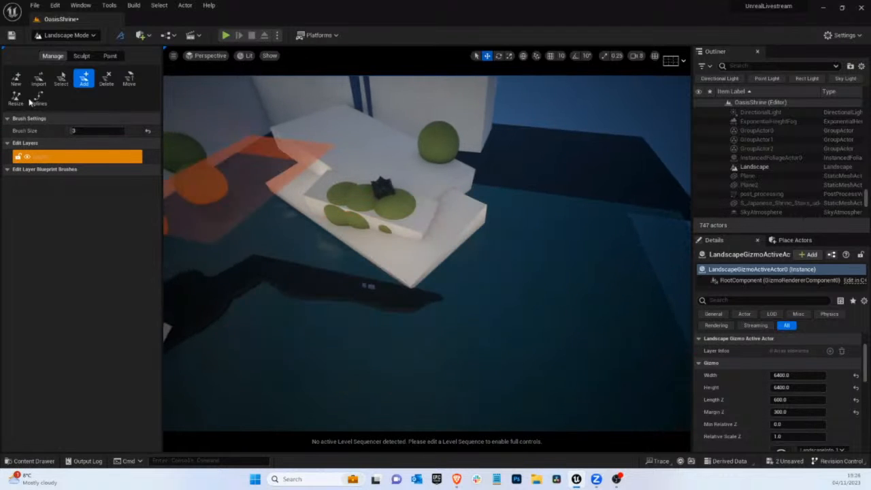
Flatten the terrain outward into low ground around the white terraces and toward the pagoda, enlarging the brush to about 2126.66
{"action": "left_click", "coordinate": [82, 56]}
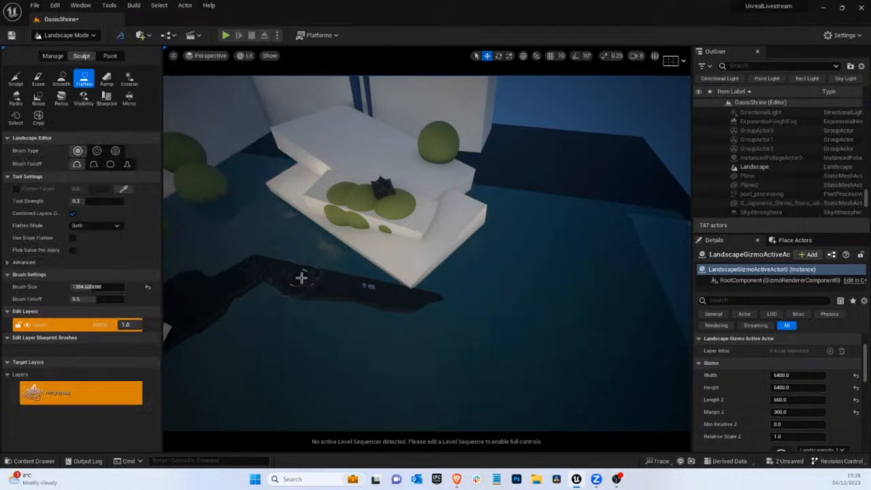
{"action": "mouse_move", "coordinate": [302, 278]}
{"action": "left_mouse_down"}
{"action": "mouse_move", "coordinate": [330, 247]}
{"action": "mouse_move", "coordinate": [393, 280]}
{"action": "mouse_move", "coordinate": [422, 283]}
{"action": "mouse_move", "coordinate": [443, 279]}
{"action": "mouse_move", "coordinate": [462, 249]}
{"action": "mouse_move", "coordinate": [283, 252]}
{"action": "left_mouse_up"}
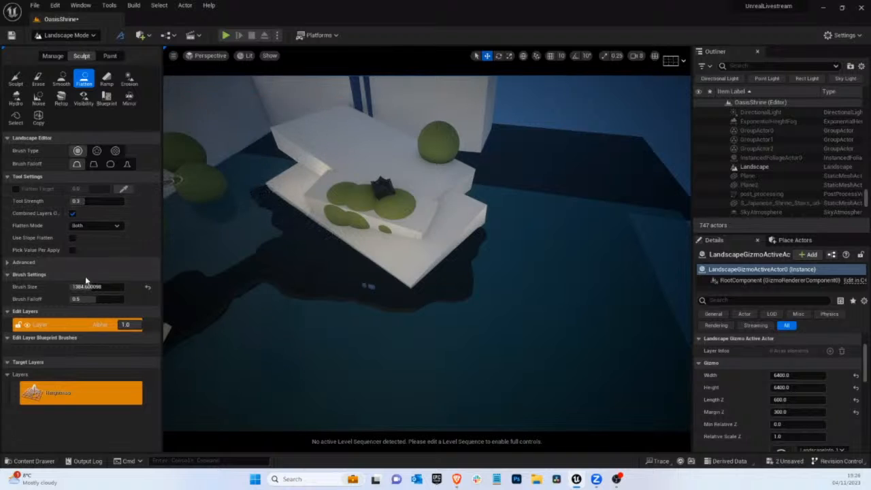
{"action": "mouse_move", "coordinate": [261, 244]}
{"action": "left_mouse_down"}
{"action": "mouse_move", "coordinate": [272, 242]}
{"action": "mouse_move", "coordinate": [254, 206]}
{"action": "mouse_move", "coordinate": [257, 242]}
{"action": "mouse_move", "coordinate": [192, 272]}
{"action": "left_mouse_up"}
{"action": "right_click_drag", "start_coordinate": [373, 243], "coordinate": [194, 238]}
{"action": "mouse_move", "coordinate": [390, 227]}
{"action": "left_mouse_down"}
{"action": "mouse_move", "coordinate": [335, 220]}
{"action": "mouse_move", "coordinate": [378, 209]}
{"action": "left_mouse_up"}
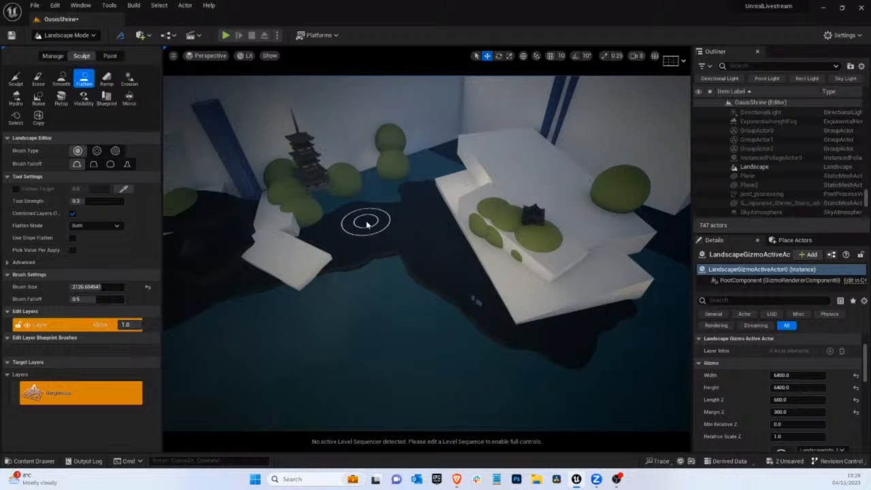
{"action": "left_click_drag", "start_coordinate": [393, 213], "coordinate": [400, 202]}
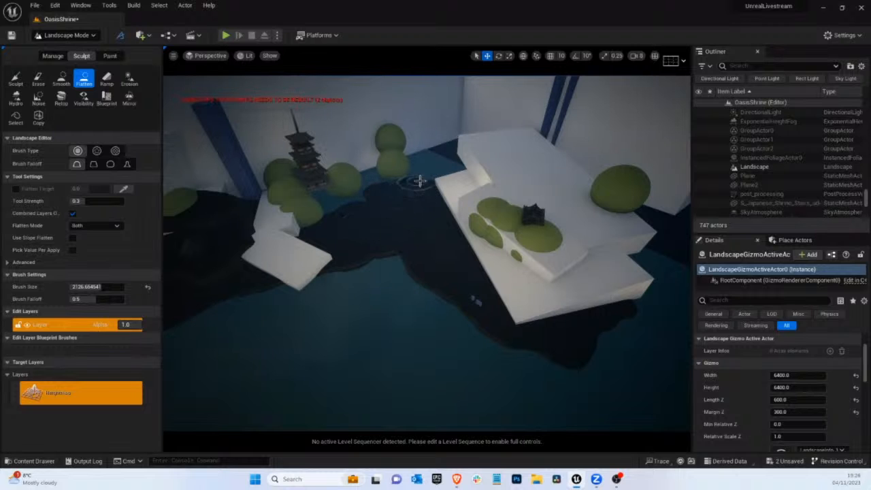
{"action": "mouse_move", "coordinate": [424, 222]}
{"action": "right_mouse_down"}
{"action": "mouse_move", "coordinate": [169, 352]}
{"action": "mouse_move", "coordinate": [415, 221]}
{"action": "mouse_move", "coordinate": [434, 229]}
{"action": "right_mouse_up"}
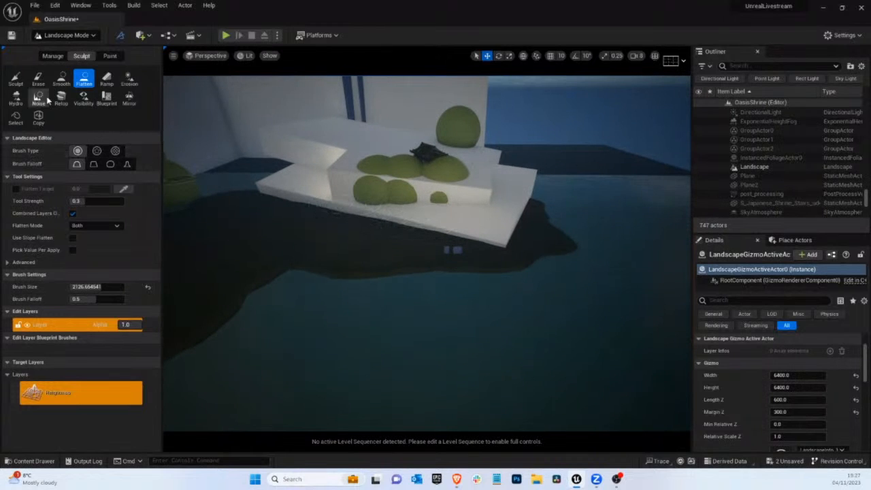
Place ramp points from the low ground in front of the white terraces up to the small temple and add the ramp
{"action": "left_click", "coordinate": [107, 79]}
{"action": "left_click_drag", "start_coordinate": [391, 178], "coordinate": [418, 132]}
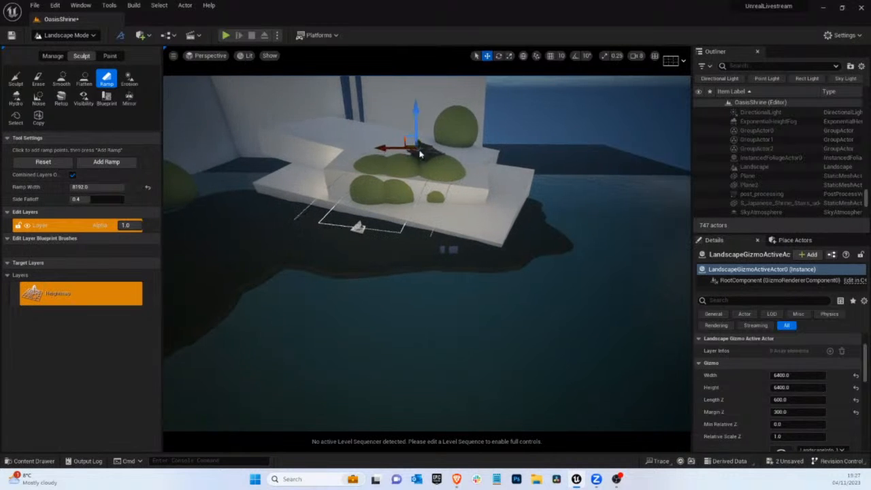
{"action": "right_click_drag", "start_coordinate": [420, 151], "coordinate": [408, 191]}
{"action": "left_click_drag", "start_coordinate": [418, 181], "coordinate": [419, 171]}
{"action": "right_click_drag", "start_coordinate": [420, 171], "coordinate": [433, 161]}
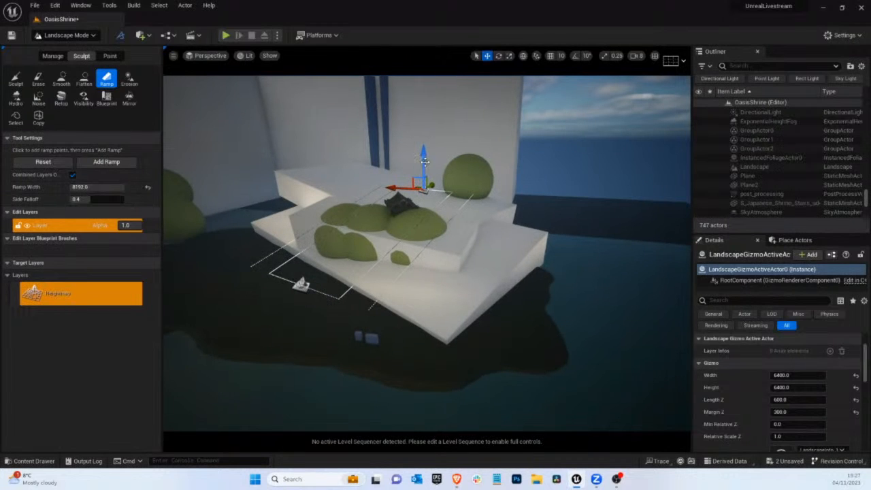
{"action": "left_click_drag", "start_coordinate": [423, 161], "coordinate": [421, 173]}
{"action": "right_click_drag", "start_coordinate": [342, 202], "coordinate": [263, 242]}
{"action": "left_click", "coordinate": [101, 164]}
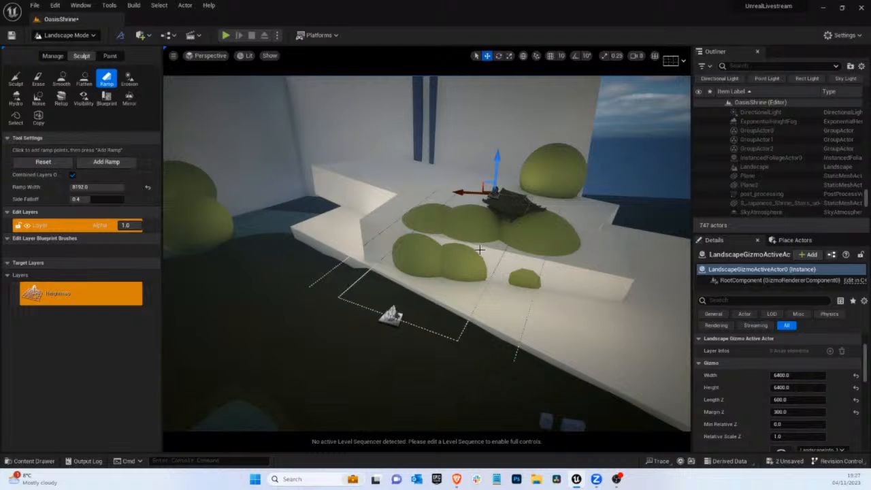
Shift the ramp points toward the pagoda-side end of the white terraces and add a ramp over that end
{"action": "right_click_drag", "start_coordinate": [479, 250], "coordinate": [476, 249]}
{"action": "left_click_drag", "start_coordinate": [411, 316], "coordinate": [281, 286]}
{"action": "left_click", "coordinate": [509, 197]}
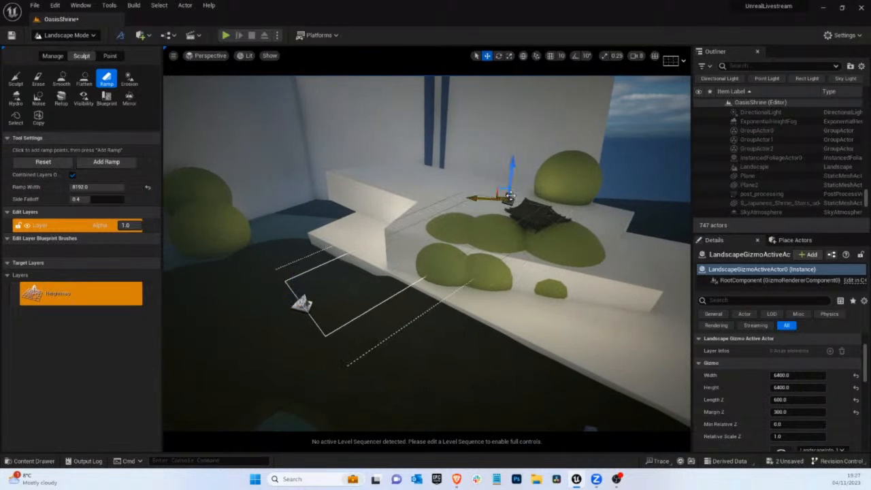
{"action": "left_click_drag", "start_coordinate": [489, 195], "coordinate": [439, 163]}
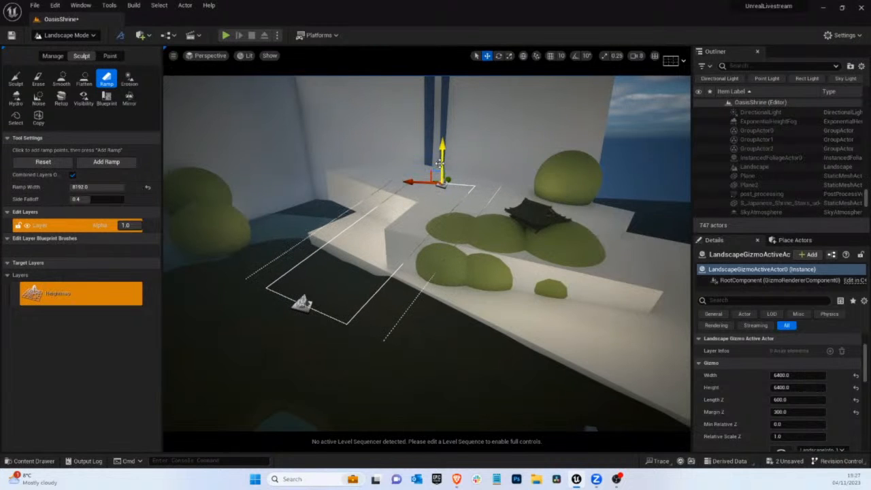
{"action": "left_click", "coordinate": [103, 163]}
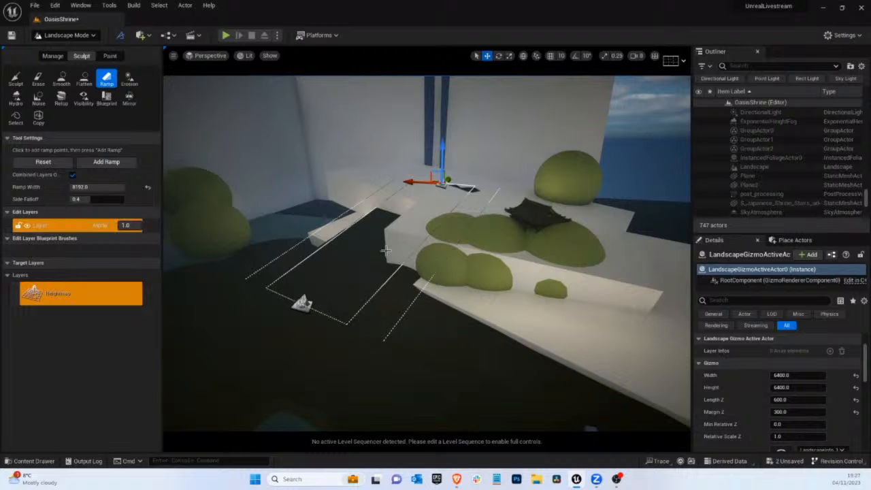
Move the upper ramp point closer to the cliff and the lower one in front of the bushes, and add another ramp
{"action": "left_click_drag", "start_coordinate": [406, 185], "coordinate": [364, 187]}
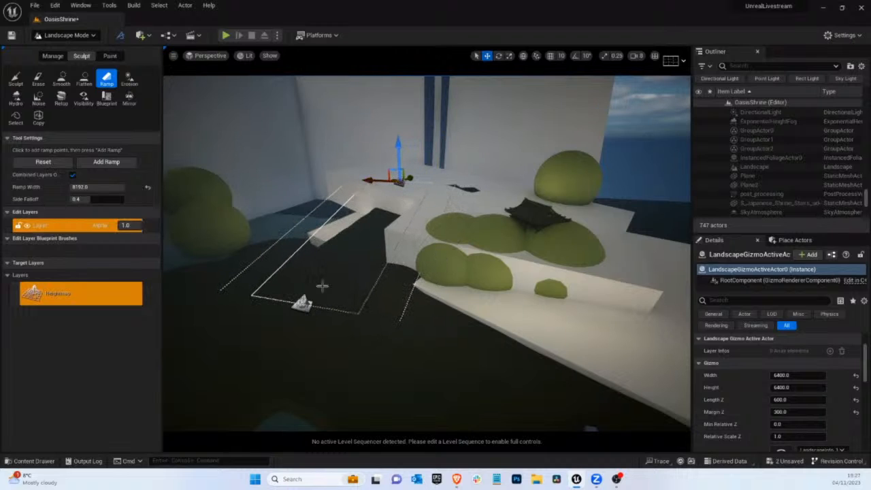
{"action": "left_click", "coordinate": [300, 299]}
{"action": "left_click_drag", "start_coordinate": [301, 299], "coordinate": [454, 330]}
{"action": "left_click", "coordinate": [106, 161]}
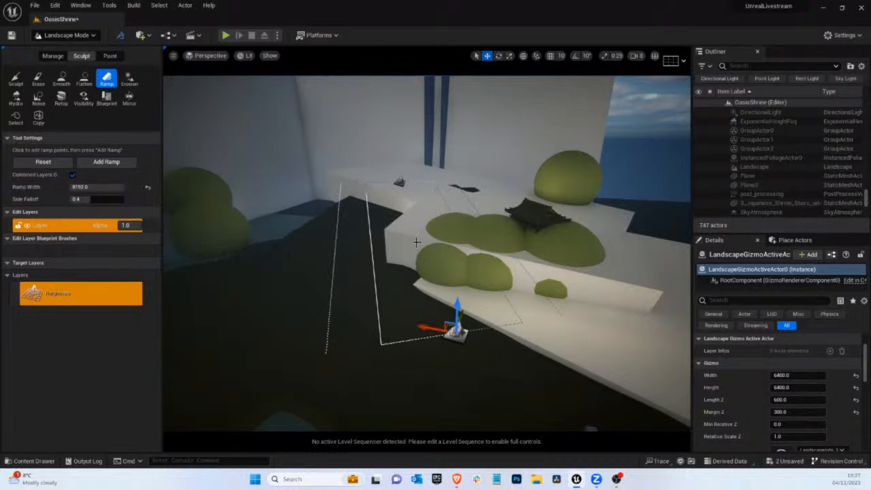
Move the upper ramp point behind the small temple near the large round bush and add a ramp under the bushes
{"action": "left_click", "coordinate": [400, 180]}
{"action": "left_click_drag", "start_coordinate": [385, 183], "coordinate": [500, 191]}
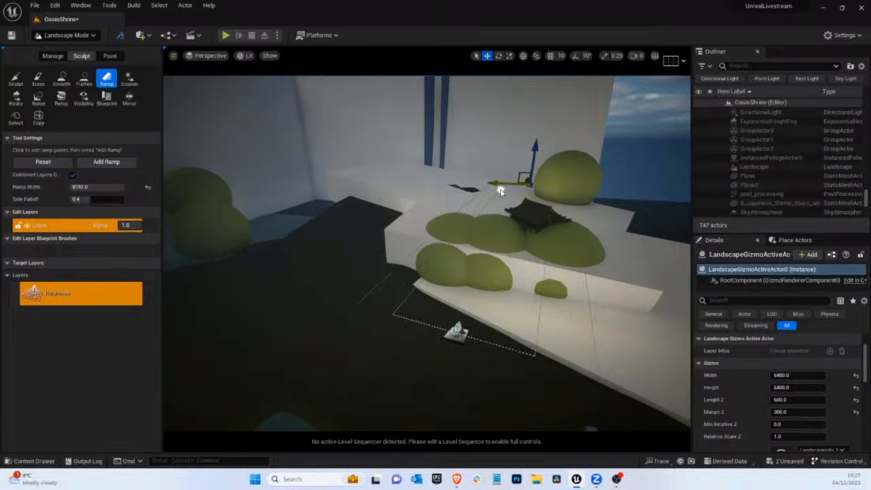
{"action": "left_click_drag", "start_coordinate": [535, 162], "coordinate": [535, 149]}
{"action": "right_click_drag", "start_coordinate": [514, 169], "coordinate": [823, 226]}
{"action": "left_click_drag", "start_coordinate": [483, 158], "coordinate": [449, 180]}
{"action": "left_click", "coordinate": [86, 166]}
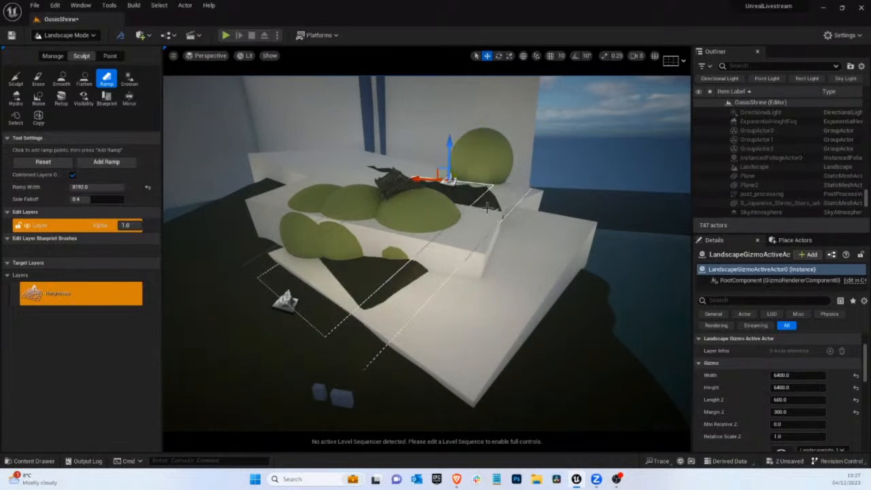
Pull the lower ramp point outward toward the water and add a longer ramp in front of the bushes
{"action": "right_click_drag", "start_coordinate": [458, 232], "coordinate": [376, 259]}
{"action": "left_click_drag", "start_coordinate": [376, 258], "coordinate": [338, 291]}
{"action": "left_click", "coordinate": [108, 163]}
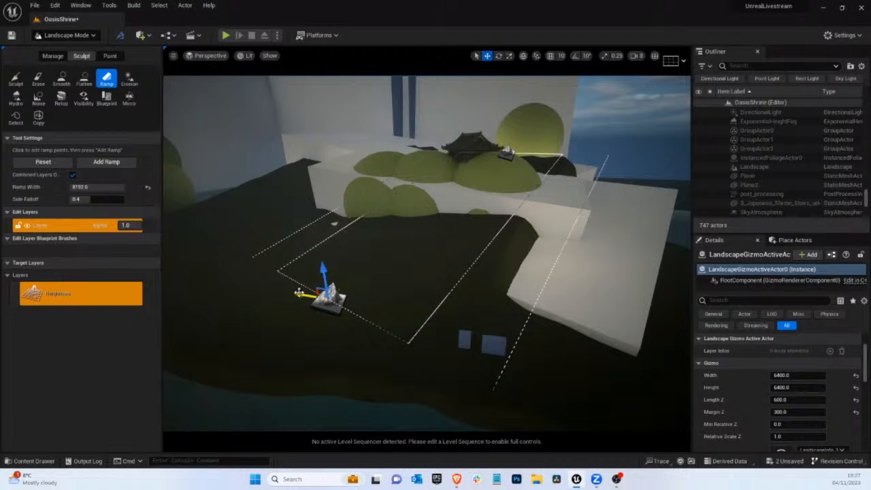
Move the lower ramp point beside the two small blue blocks and add a ramp over the adjoining part of the white slab
{"action": "left_click_drag", "start_coordinate": [299, 293], "coordinate": [515, 322]}
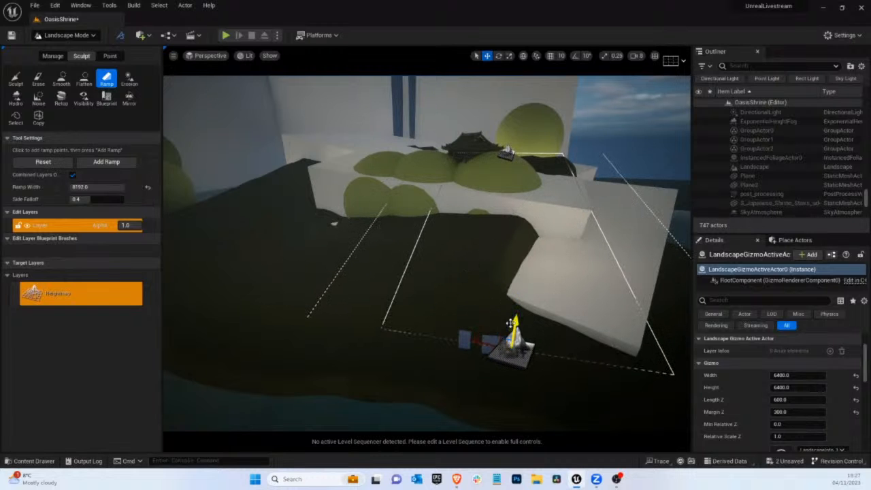
{"action": "right_click_drag", "start_coordinate": [547, 301], "coordinate": [538, 320]}
{"action": "left_click_drag", "start_coordinate": [487, 333], "coordinate": [516, 336]}
{"action": "right_click_drag", "start_coordinate": [525, 258], "coordinate": [614, 247]}
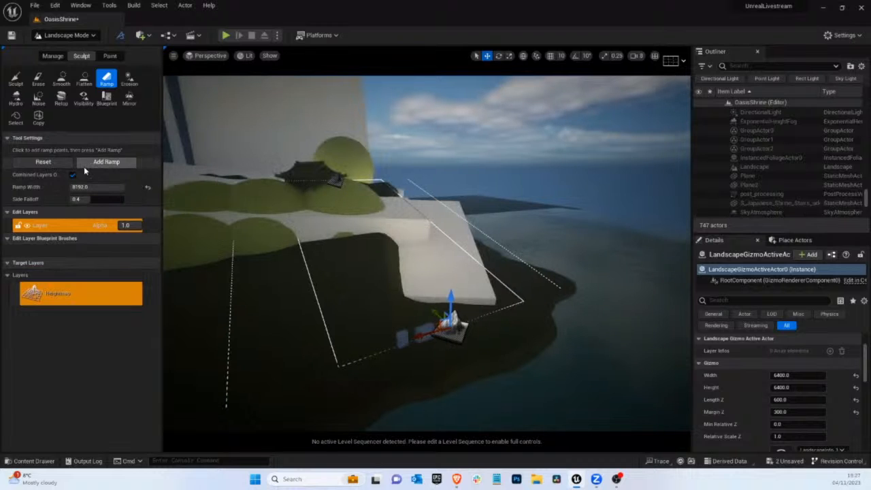
{"action": "left_click", "coordinate": [84, 164]}
Move the lower ramp point to the outer corner of the white slab and add a ramp covering it
{"action": "left_click_drag", "start_coordinate": [433, 327], "coordinate": [494, 299]}
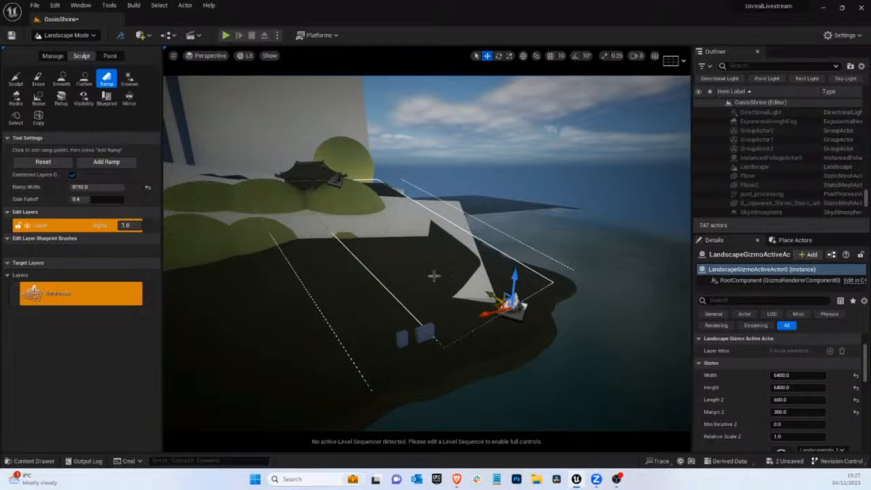
{"action": "left_click", "coordinate": [100, 166]}
{"action": "right_click_drag", "start_coordinate": [410, 228], "coordinate": [339, 215]}
{"action": "key", "text": "d"}
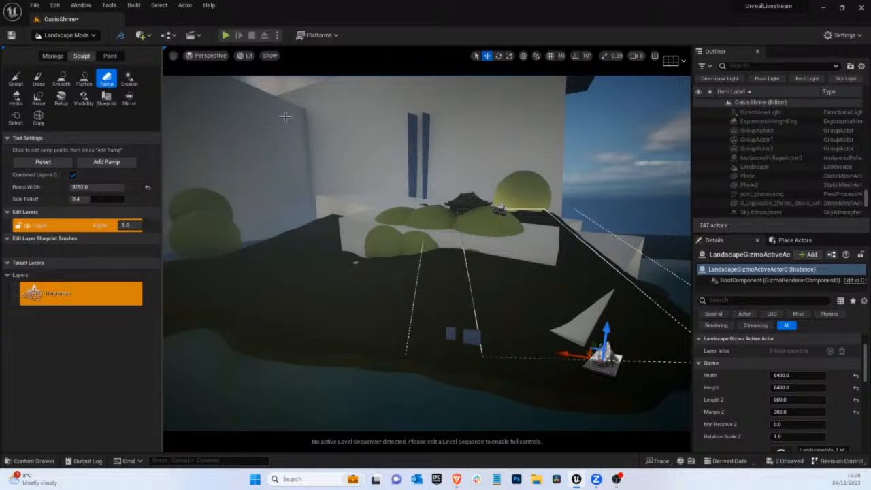
Flatten the terrain over the front wall of the upper white terrace and around the bushes below the small temple
{"action": "left_click", "coordinate": [84, 79]}
{"action": "mouse_move", "coordinate": [530, 222]}
{"action": "left_mouse_down"}
{"action": "mouse_move", "coordinate": [457, 242]}
{"action": "mouse_move", "coordinate": [503, 227]}
{"action": "mouse_move", "coordinate": [452, 238]}
{"action": "mouse_move", "coordinate": [408, 228]}
{"action": "mouse_move", "coordinate": [470, 219]}
{"action": "mouse_move", "coordinate": [420, 217]}
{"action": "left_mouse_up"}
{"action": "key", "text": "ctrl+z"}
{"action": "right_click_drag", "start_coordinate": [459, 182], "coordinate": [476, 194]}
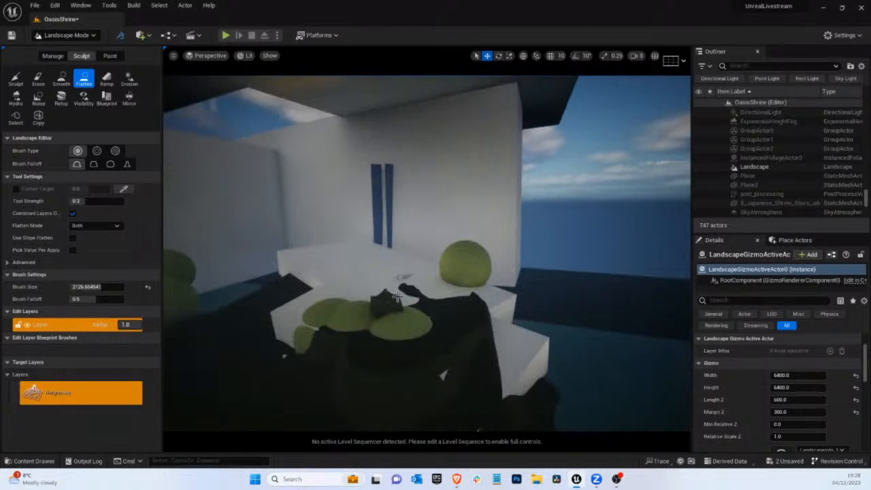
{"action": "left_click_drag", "start_coordinate": [333, 330], "coordinate": [301, 310]}
{"action": "right_click_drag", "start_coordinate": [378, 306], "coordinate": [309, 308]}
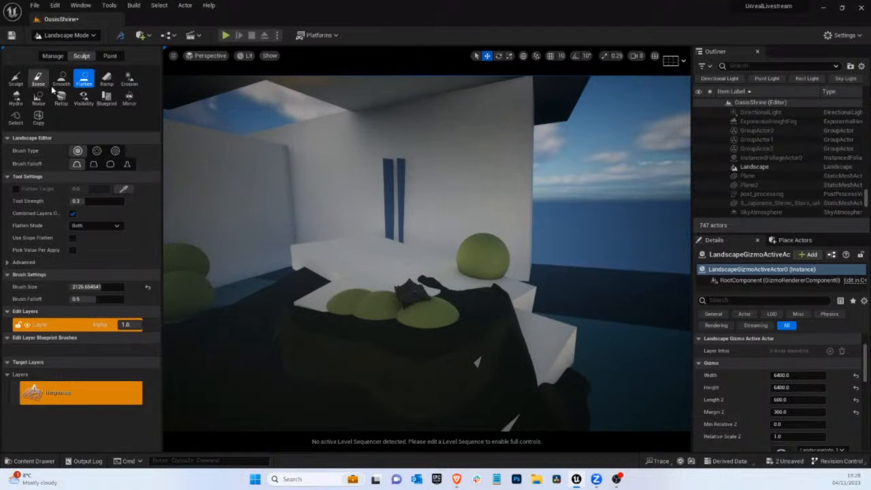
Sculpt uneven relief into the dark slope in front of the bushes using the textured brush at 0.3 strength
{"action": "left_click", "coordinate": [15, 79]}
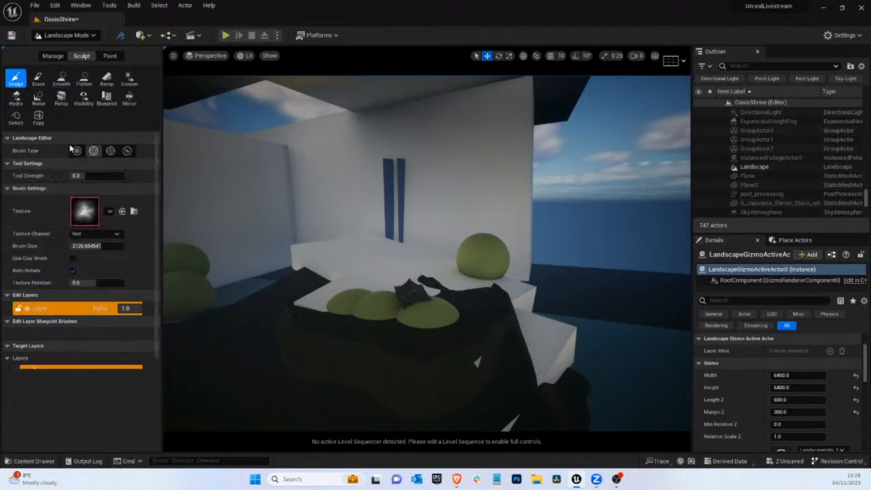
{"action": "mouse_move", "coordinate": [315, 353]}
{"action": "right_mouse_down"}
{"action": "mouse_move", "coordinate": [308, 347]}
{"action": "mouse_move", "coordinate": [317, 370]}
{"action": "right_mouse_up"}
{"action": "key", "text": "e"}
{"action": "mouse_move", "coordinate": [378, 287]}
{"action": "left_mouse_down"}
{"action": "mouse_move", "coordinate": [370, 275]}
{"action": "mouse_move", "coordinate": [384, 281]}
{"action": "left_mouse_up"}
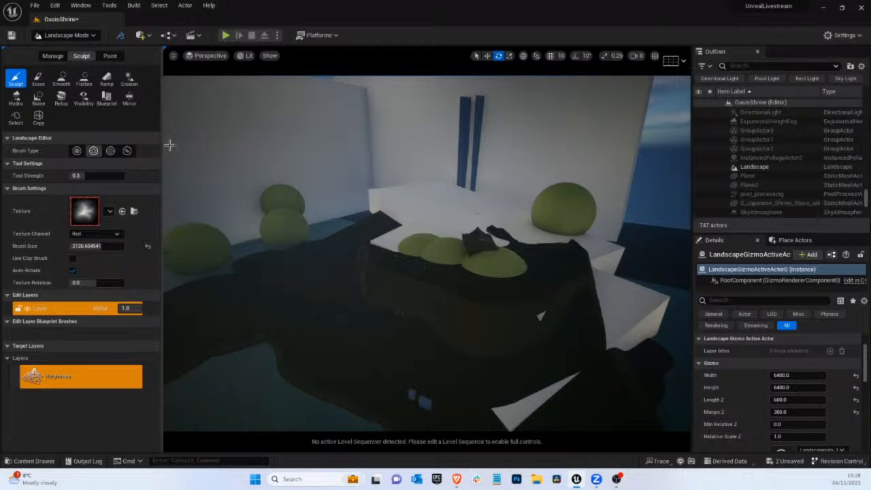
{"action": "scroll", "coordinate": [404, 293], "scroll_direction": "up", "scroll_amount": 3}
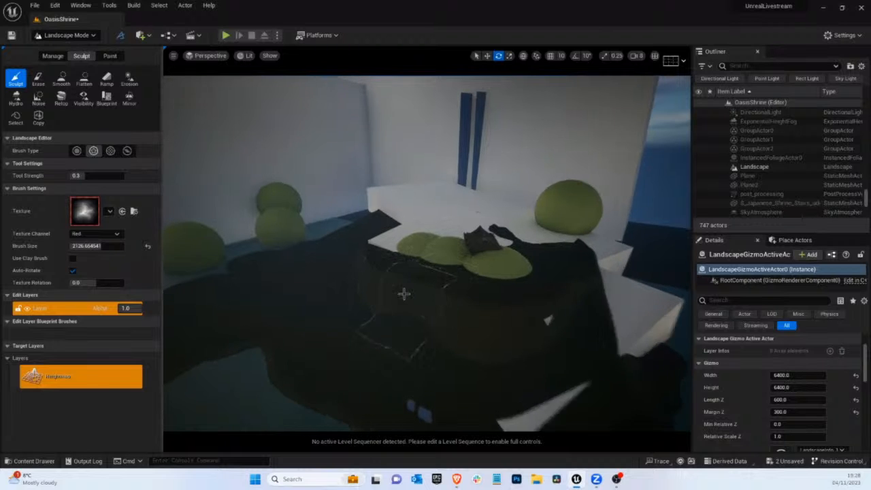
{"action": "right_click_drag", "start_coordinate": [405, 293], "coordinate": [425, 294]}
{"action": "scroll", "coordinate": [425, 296], "scroll_direction": "down", "scroll_amount": 2}
{"action": "scroll", "coordinate": [426, 301], "scroll_direction": "up", "scroll_amount": 2}
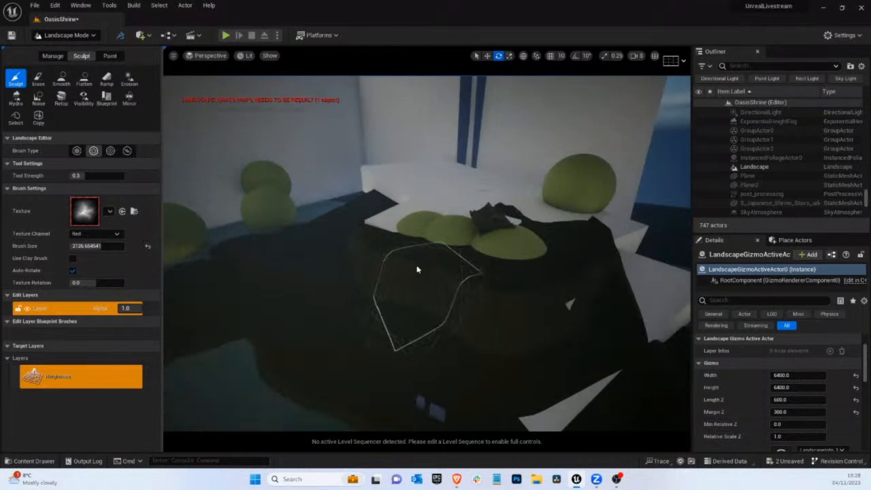
{"action": "mouse_move", "coordinate": [392, 264]}
{"action": "left_mouse_down"}
{"action": "mouse_move", "coordinate": [375, 270]}
{"action": "mouse_move", "coordinate": [414, 285]}
{"action": "mouse_move", "coordinate": [414, 272]}
{"action": "left_mouse_up"}
{"action": "mouse_move", "coordinate": [414, 273]}
{"action": "right_mouse_down"}
{"action": "mouse_move", "coordinate": [453, 277]}
{"action": "mouse_move", "coordinate": [424, 268]}
{"action": "mouse_move", "coordinate": [453, 265]}
{"action": "mouse_move", "coordinate": [463, 253]}
{"action": "right_mouse_up"}
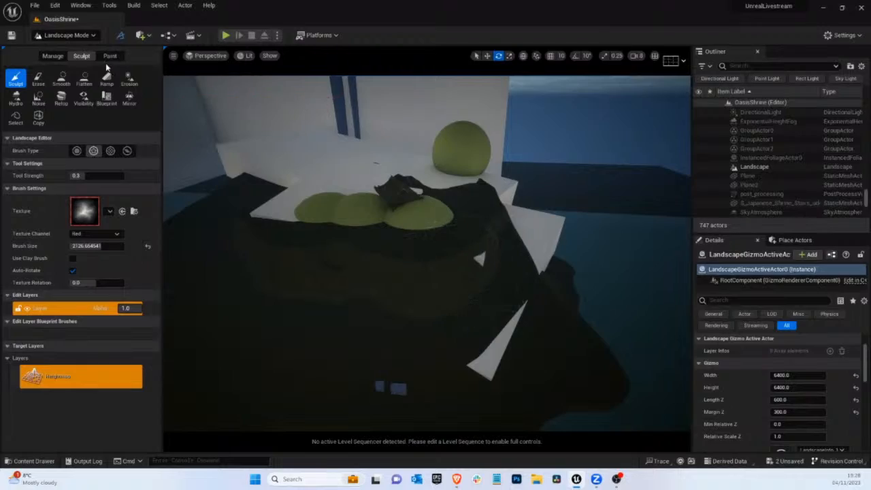
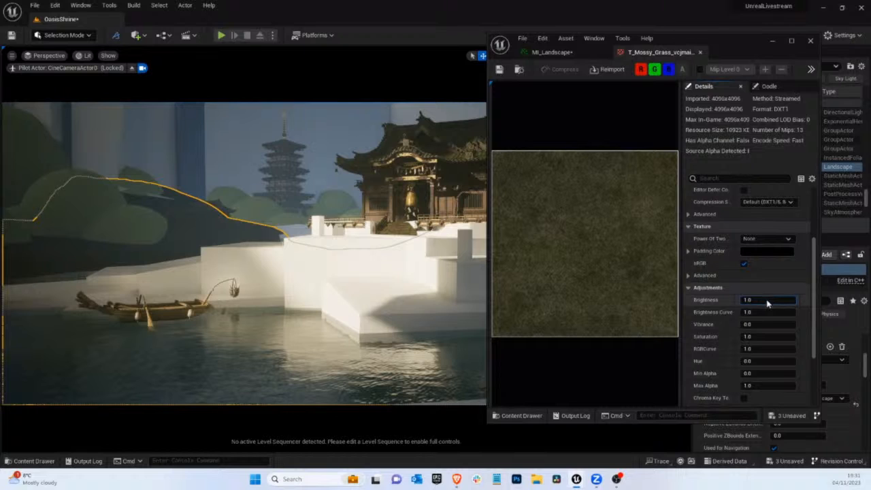
Set the mossy grass texture's brightness to 3.0, save the texture and close its editor
{"action": "double_click", "coordinate": [753, 301]}
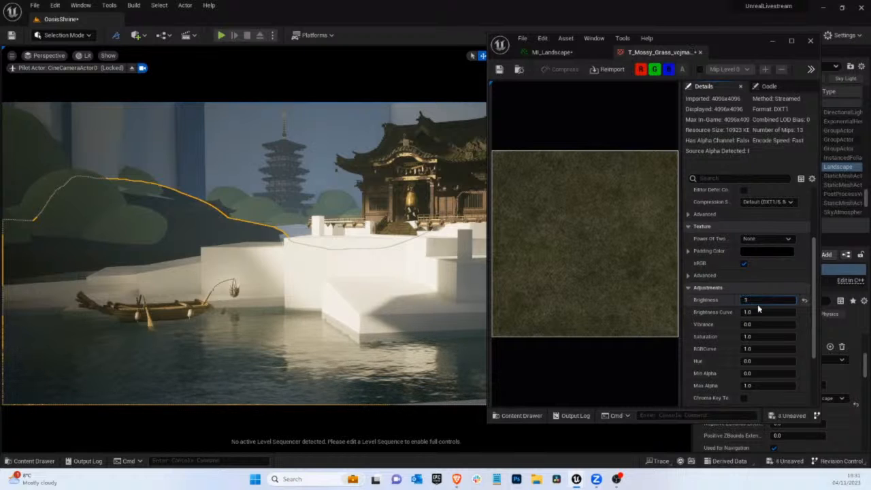
{"action": "key", "text": "Return"}
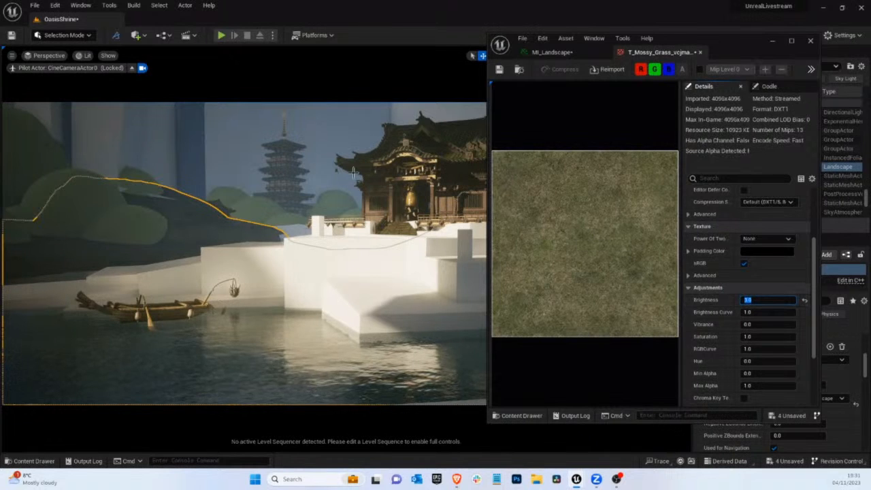
{"action": "left_click", "coordinate": [499, 70]}
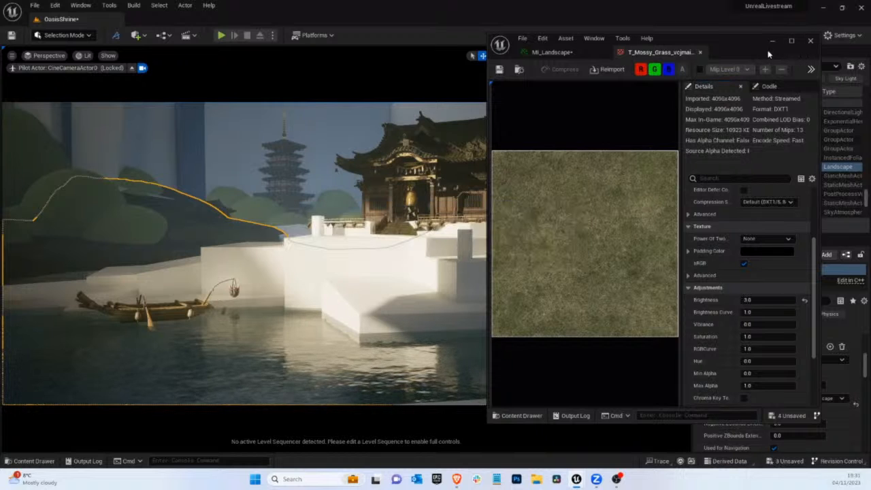
{"action": "left_click", "coordinate": [810, 41]}
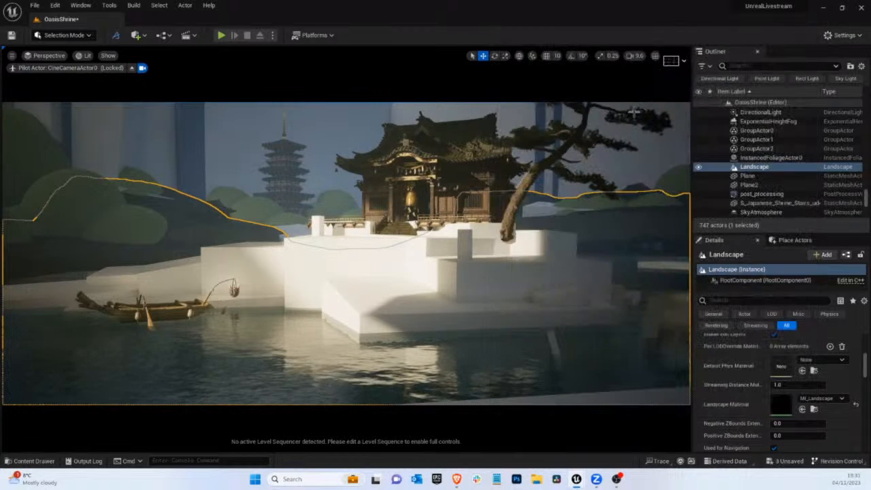
{"action": "left_click", "coordinate": [642, 142]}
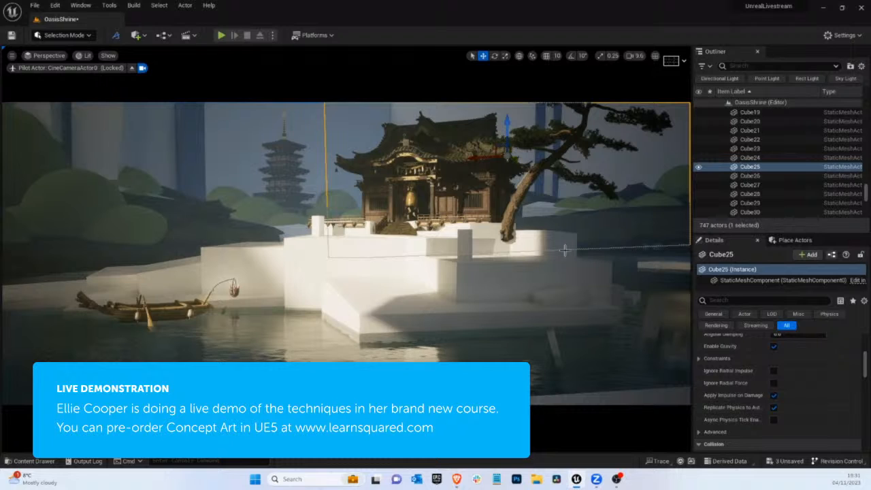
{"action": "left_click", "coordinate": [209, 154]}
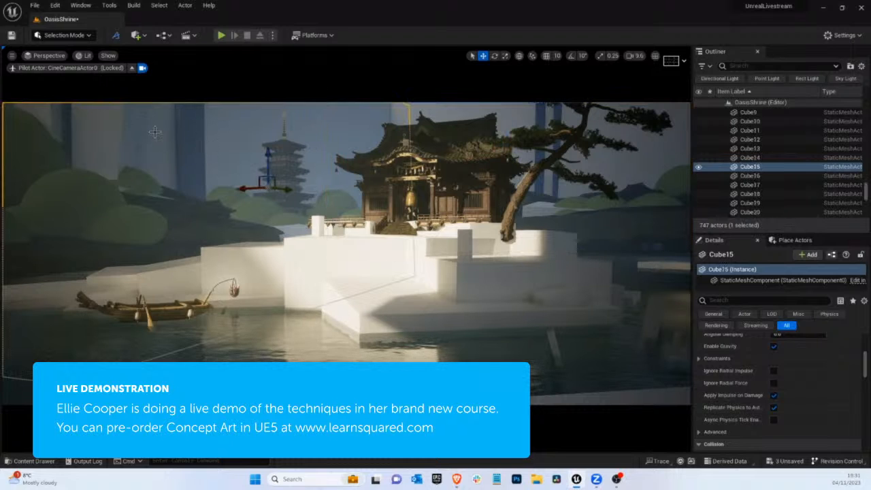
{"action": "key", "text": "g"}
{"action": "left_click", "coordinate": [55, 37]}
{"action": "left_click", "coordinate": [65, 59]}
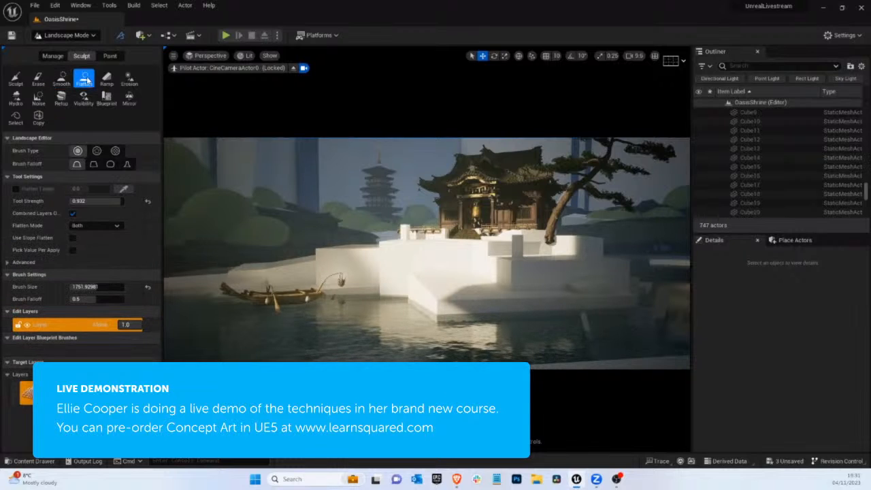
{"action": "left_click", "coordinate": [62, 79]}
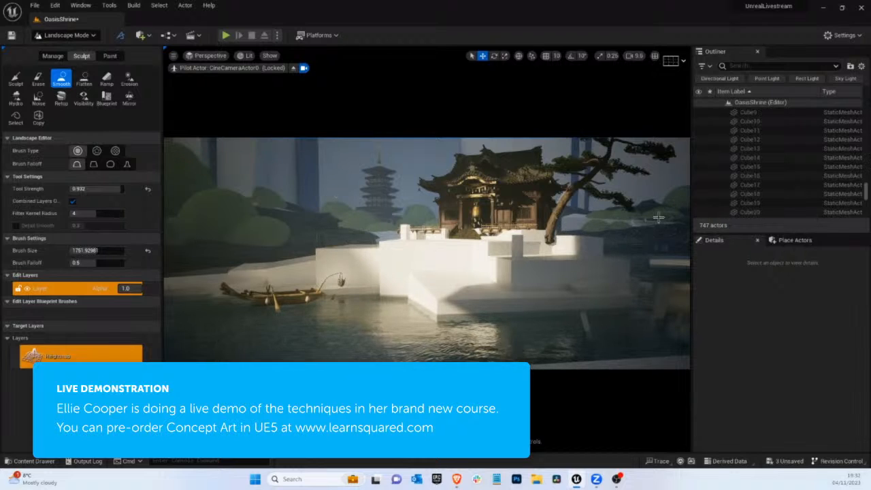
{"action": "left_click", "coordinate": [17, 82]}
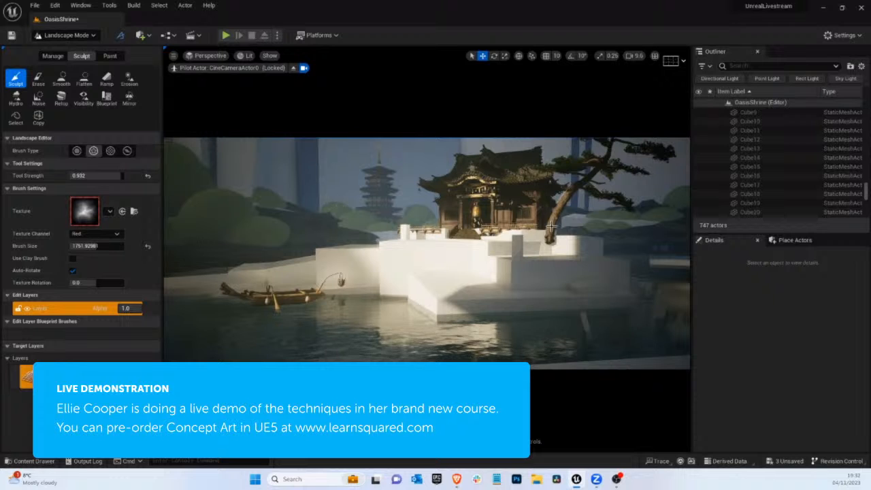
Return to object selection and delete the pale blockout cube behind the pine tree's trunk
{"action": "left_click", "coordinate": [81, 38]}
{"action": "left_click", "coordinate": [75, 52]}
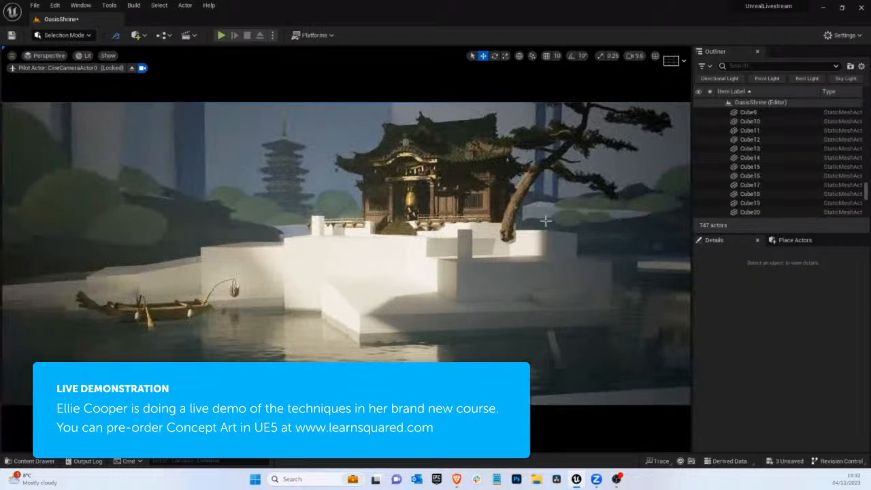
{"action": "left_click", "coordinate": [590, 224]}
{"action": "key", "text": "Delete"}
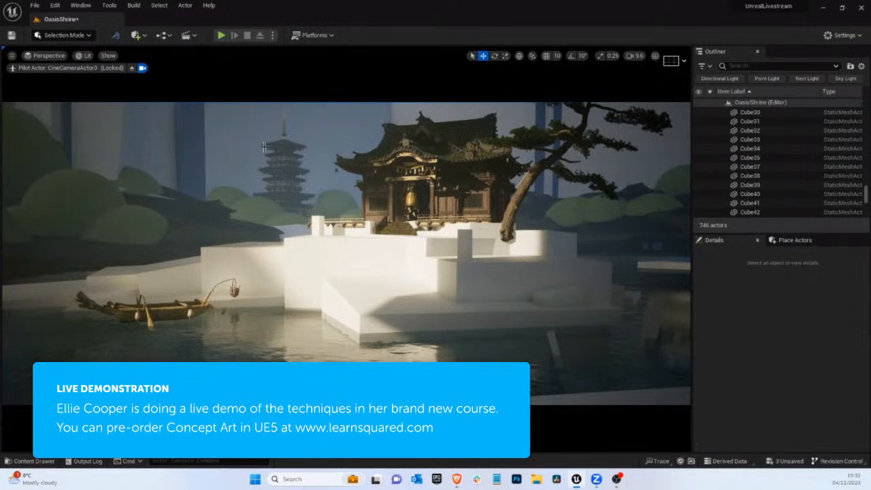
{"action": "left_click", "coordinate": [68, 36]}
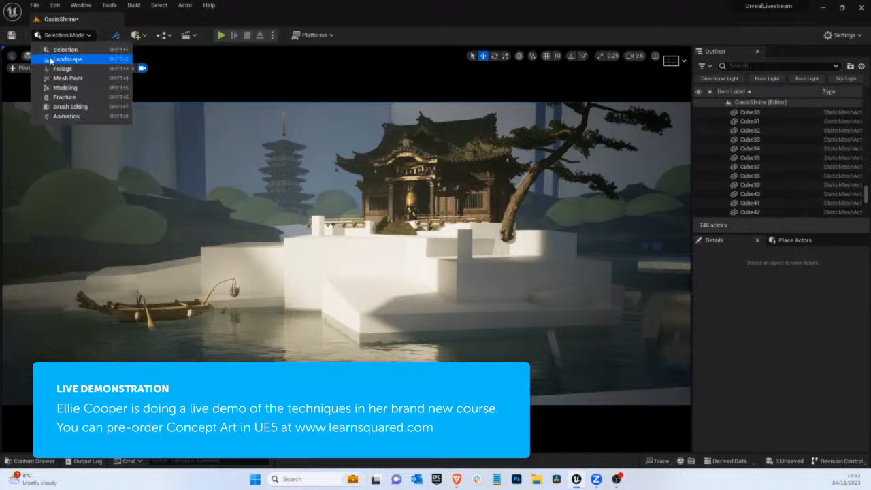
{"action": "left_click", "coordinate": [58, 60]}
{"action": "left_click", "coordinate": [61, 79]}
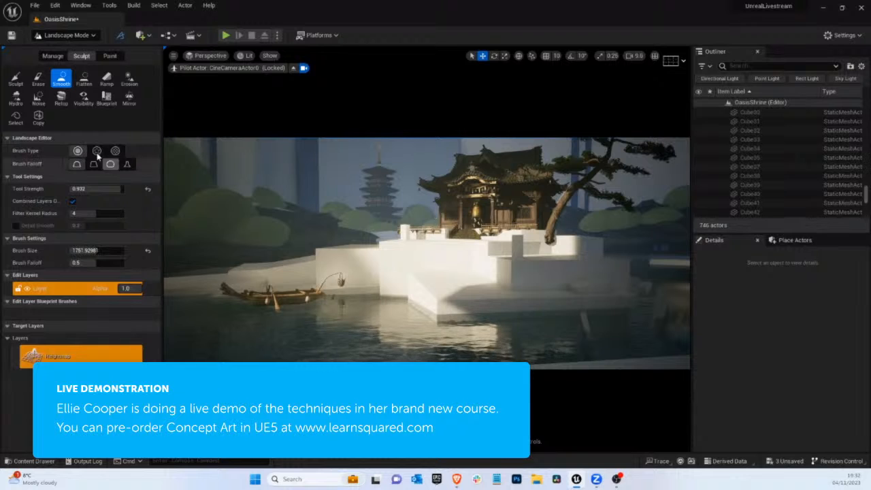
{"action": "left_click", "coordinate": [65, 35]}
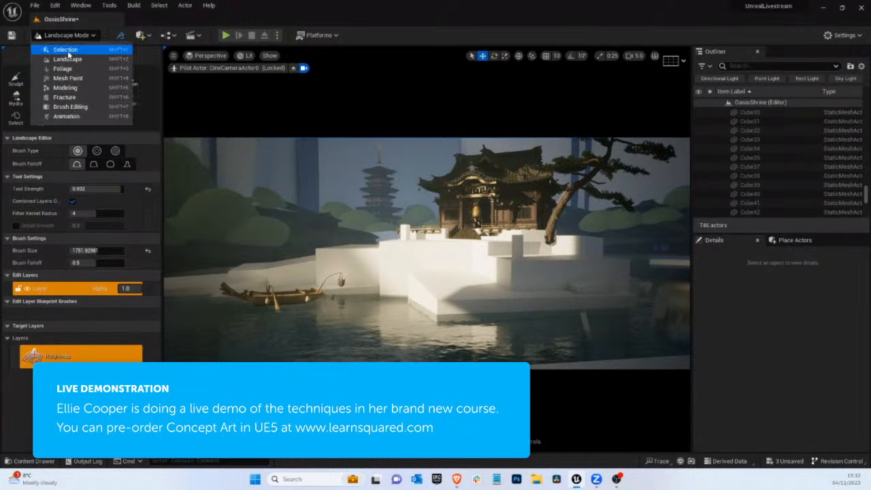
{"action": "left_click", "coordinate": [68, 50]}
{"action": "left_click", "coordinate": [631, 184]}
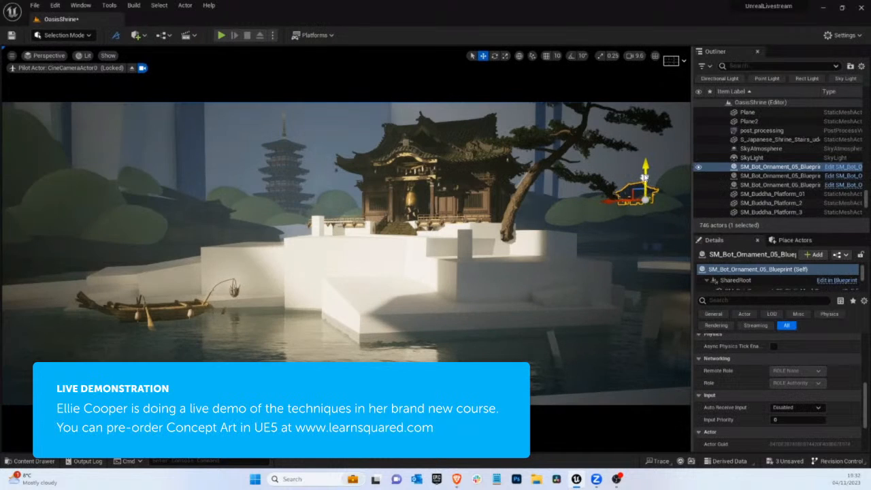
{"action": "key", "text": "g"}
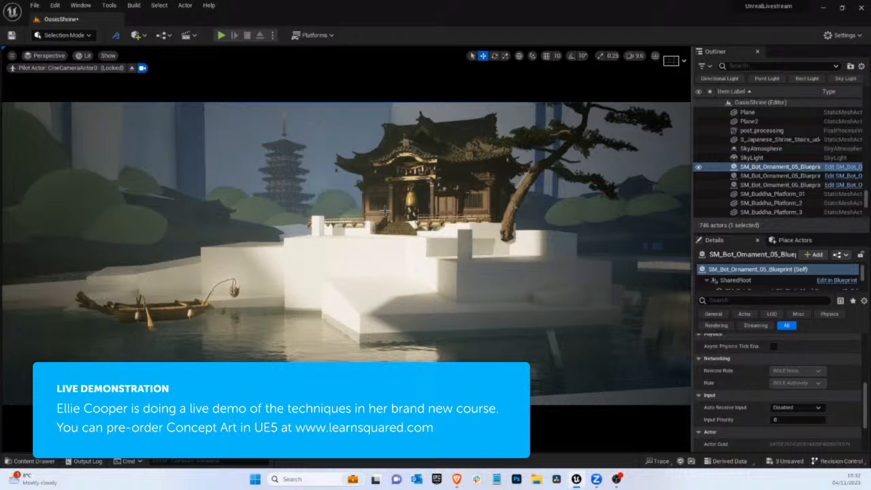
Move the small temple on the dark slope slightly up the hillside
{"action": "left_click", "coordinate": [211, 216]}
{"action": "left_click_drag", "start_coordinate": [177, 223], "coordinate": [193, 209]}
{"action": "key", "text": "g"}
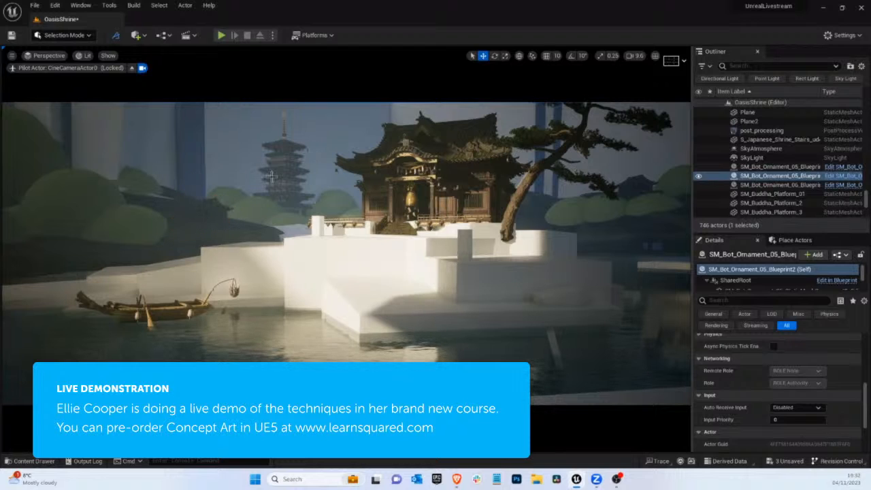
Leave the piloted camera and flatten the terrain beside the small temple, using a brush size of about 645.5
{"action": "left_click", "coordinate": [184, 205]}
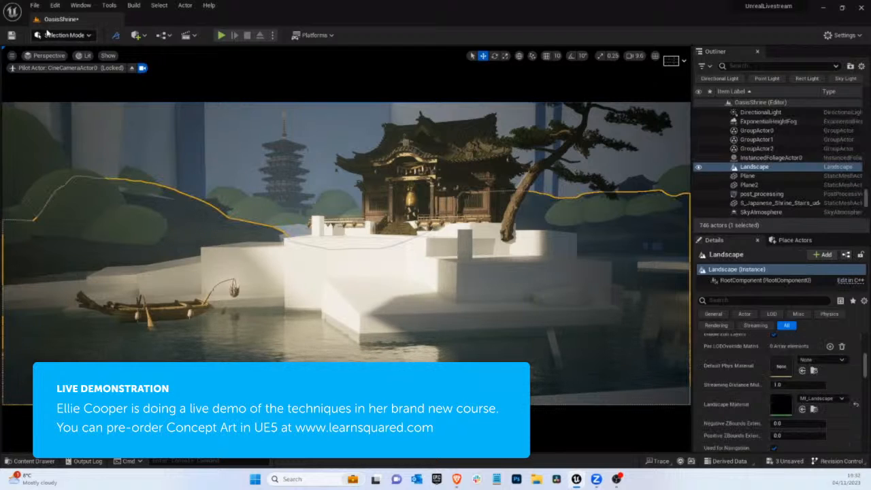
{"action": "left_click", "coordinate": [65, 34]}
{"action": "left_click", "coordinate": [67, 60]}
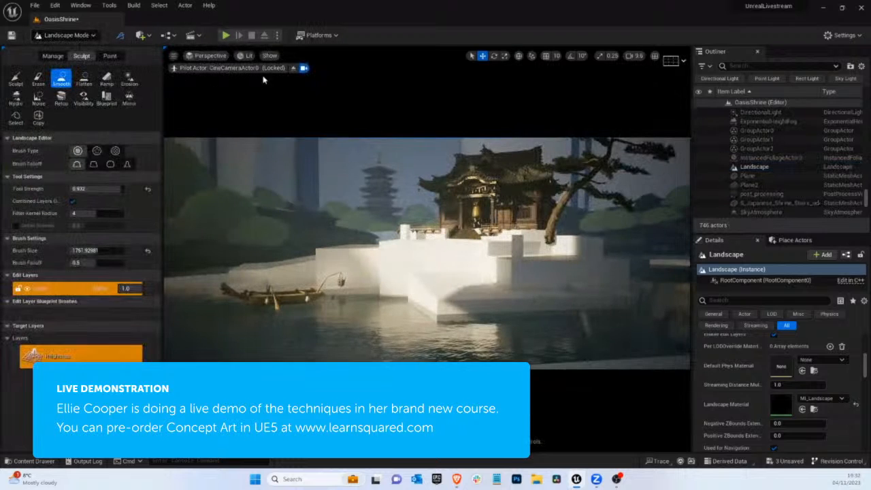
{"action": "left_click", "coordinate": [293, 69]}
{"action": "mouse_move", "coordinate": [309, 99]}
{"action": "right_mouse_down"}
{"action": "mouse_move", "coordinate": [246, 67]}
{"action": "mouse_move", "coordinate": [402, 293]}
{"action": "mouse_move", "coordinate": [395, 297]}
{"action": "mouse_move", "coordinate": [469, 286]}
{"action": "mouse_move", "coordinate": [489, 269]}
{"action": "mouse_move", "coordinate": [437, 283]}
{"action": "mouse_move", "coordinate": [356, 335]}
{"action": "mouse_move", "coordinate": [361, 325]}
{"action": "right_mouse_up"}
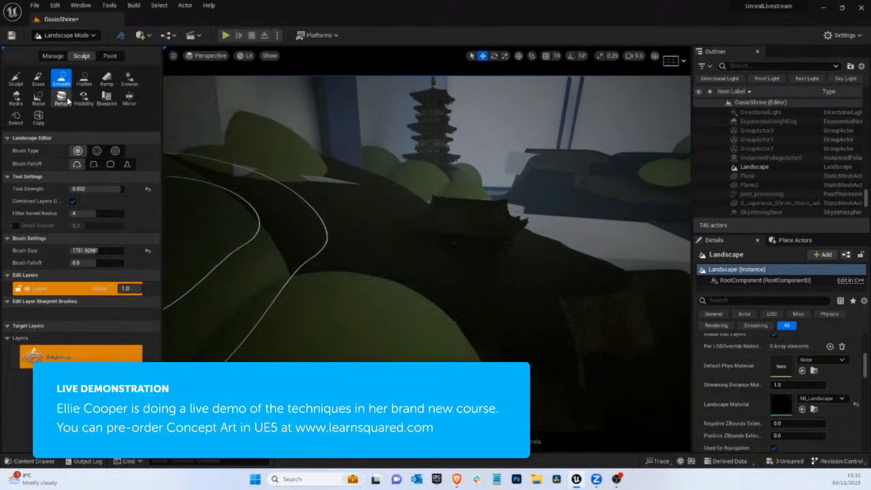
{"action": "left_click", "coordinate": [84, 79]}
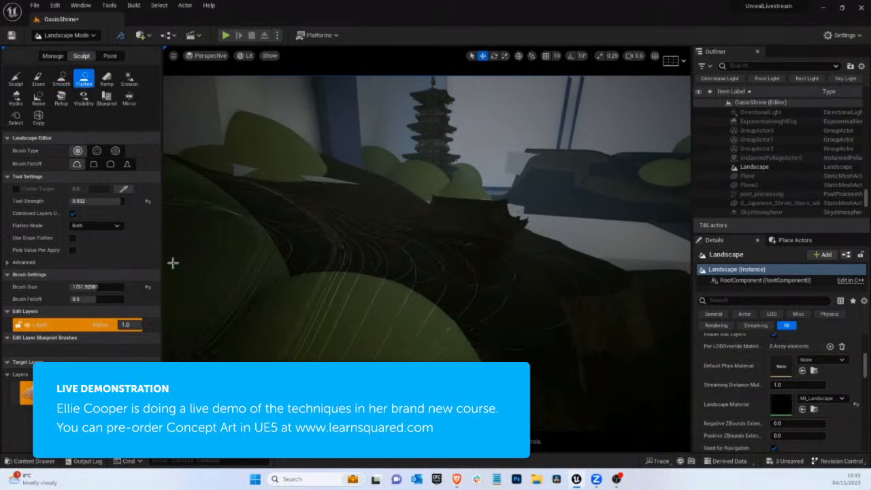
{"action": "left_click_drag", "start_coordinate": [100, 287], "coordinate": [86, 288]}
{"action": "mouse_move", "coordinate": [509, 262]}
{"action": "left_mouse_down"}
{"action": "mouse_move", "coordinate": [461, 261]}
{"action": "mouse_move", "coordinate": [466, 274]}
{"action": "mouse_move", "coordinate": [442, 284]}
{"action": "mouse_move", "coordinate": [405, 273]}
{"action": "mouse_move", "coordinate": [435, 245]}
{"action": "mouse_move", "coordinate": [381, 278]}
{"action": "mouse_move", "coordinate": [444, 285]}
{"action": "mouse_move", "coordinate": [501, 238]}
{"action": "left_mouse_up"}
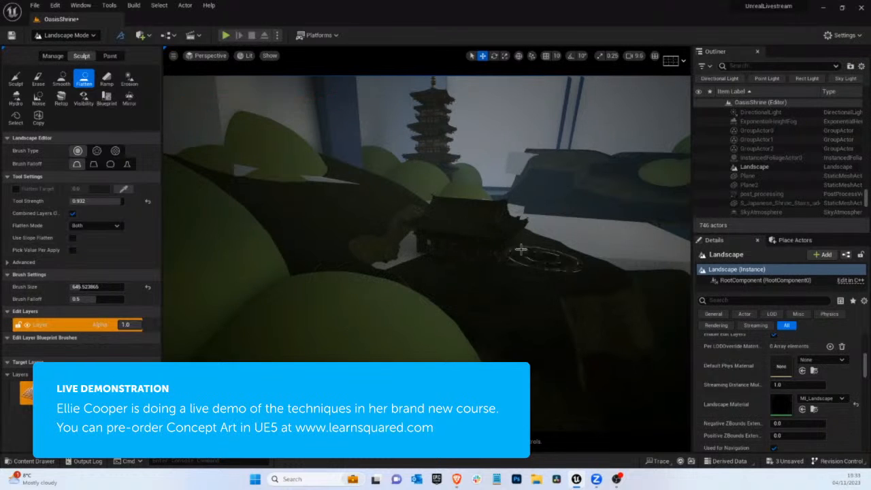
Flatten the remaining ground around the small temple, from the pale slab side across to the large round bushes
{"action": "mouse_move", "coordinate": [431, 231]}
{"action": "right_mouse_down"}
{"action": "mouse_move", "coordinate": [443, 233]}
{"action": "mouse_move", "coordinate": [369, 229]}
{"action": "right_mouse_up"}
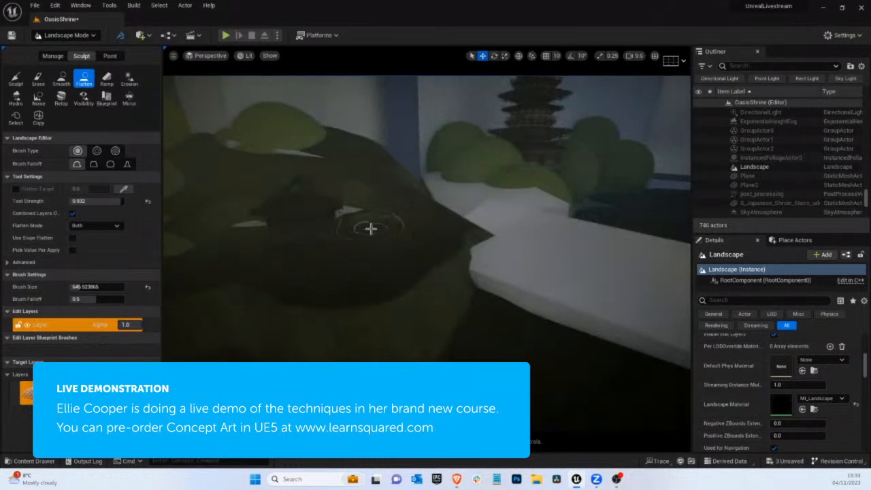
{"action": "mouse_move", "coordinate": [343, 228]}
{"action": "left_mouse_down"}
{"action": "mouse_move", "coordinate": [385, 211]}
{"action": "mouse_move", "coordinate": [357, 241]}
{"action": "mouse_move", "coordinate": [349, 222]}
{"action": "left_mouse_up"}
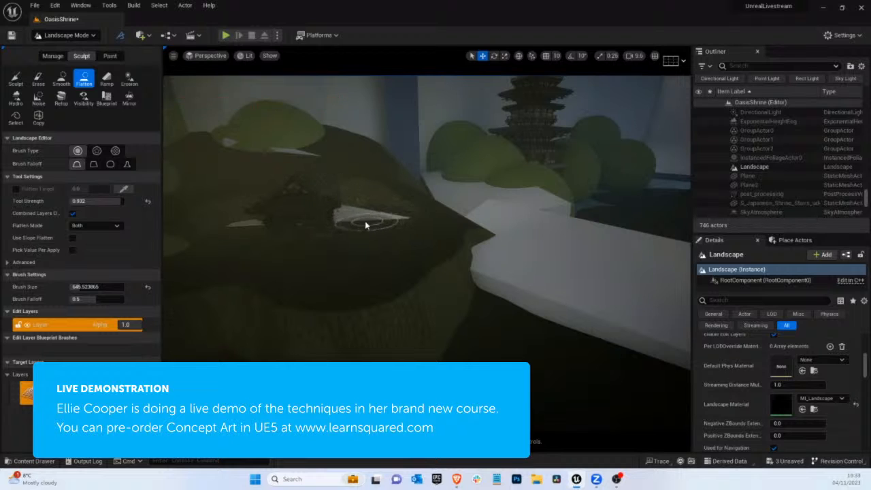
{"action": "right_click_drag", "start_coordinate": [365, 222], "coordinate": [298, 199]}
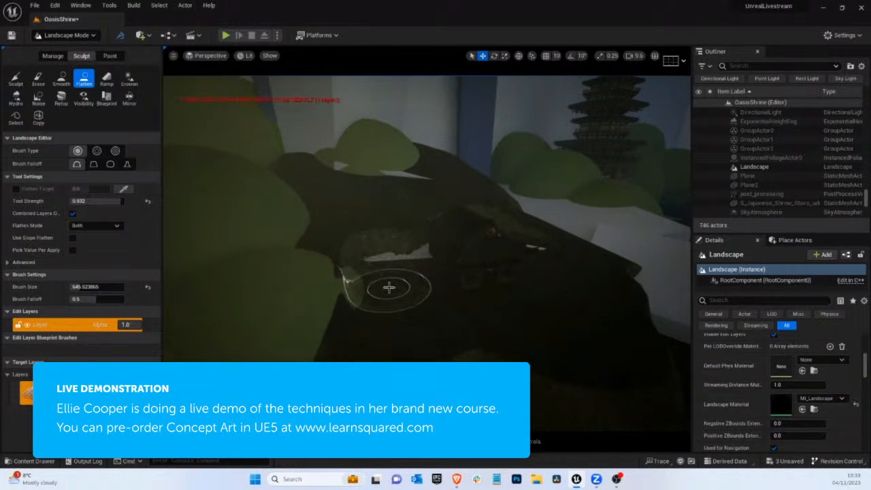
{"action": "left_click_drag", "start_coordinate": [388, 288], "coordinate": [340, 275]}
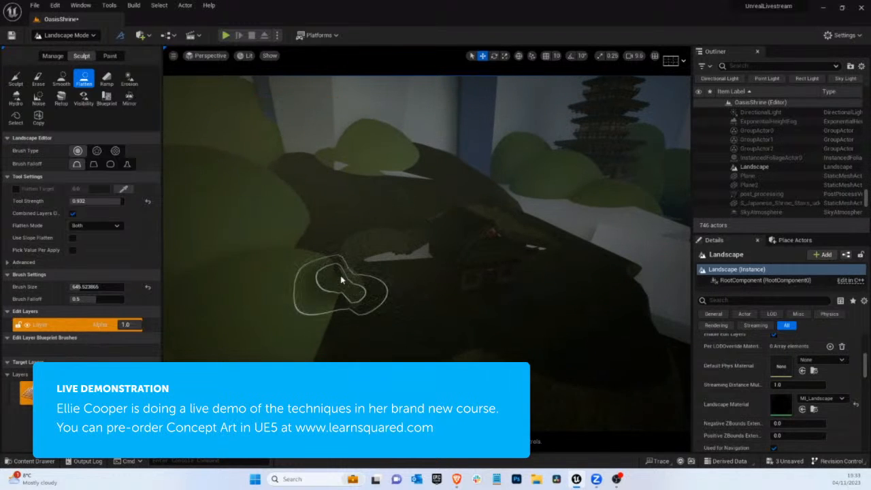
Smooth the flattened terrain around the small temple and along the edge by the large bushes
{"action": "left_click", "coordinate": [61, 79]}
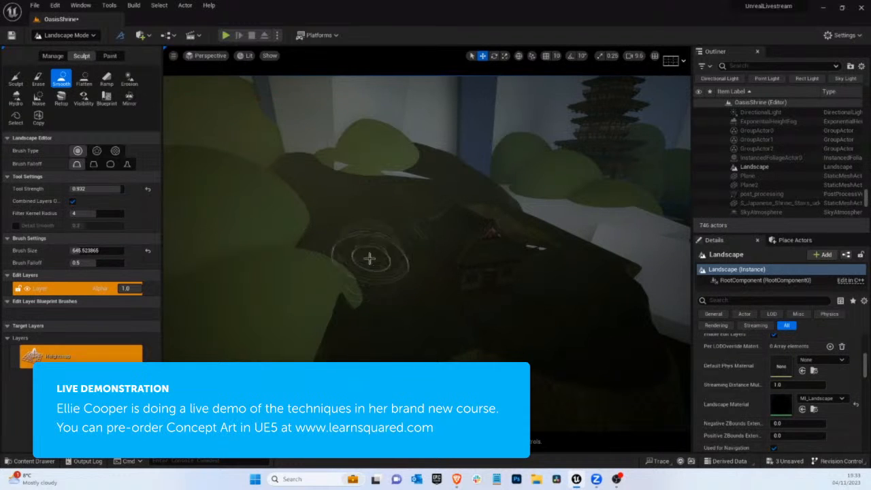
{"action": "mouse_move", "coordinate": [369, 256]}
{"action": "right_mouse_down"}
{"action": "mouse_move", "coordinate": [616, 258]}
{"action": "mouse_move", "coordinate": [633, 238]}
{"action": "right_mouse_up"}
{"action": "mouse_move", "coordinate": [324, 196]}
{"action": "left_mouse_down"}
{"action": "mouse_move", "coordinate": [334, 203]}
{"action": "mouse_move", "coordinate": [316, 167]}
{"action": "mouse_move", "coordinate": [379, 220]}
{"action": "left_mouse_up"}
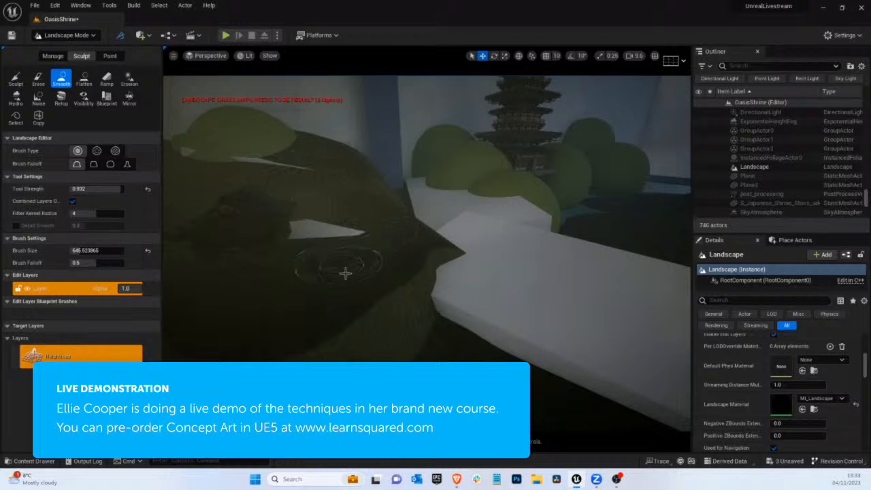
{"action": "left_click_drag", "start_coordinate": [345, 273], "coordinate": [322, 283]}
{"action": "mouse_move", "coordinate": [408, 259]}
{"action": "right_mouse_down"}
{"action": "mouse_move", "coordinate": [375, 245]}
{"action": "mouse_move", "coordinate": [438, 227]}
{"action": "mouse_move", "coordinate": [104, 147]}
{"action": "right_mouse_up"}
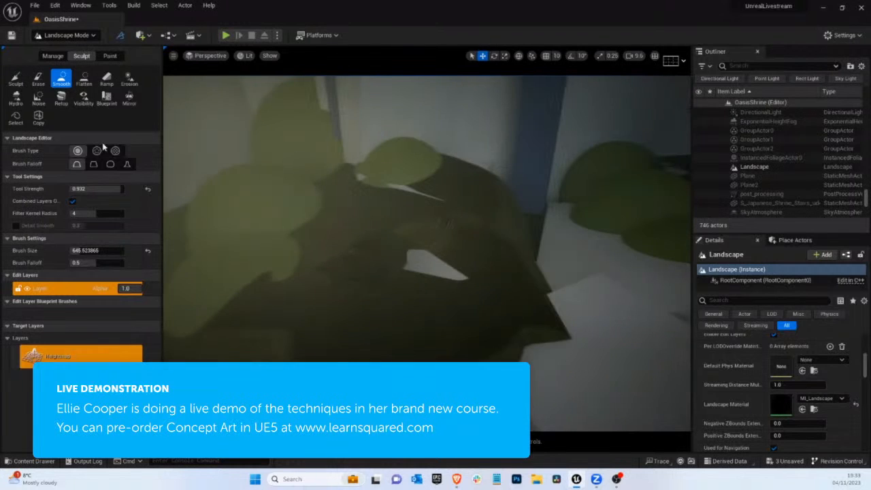
{"action": "left_click", "coordinate": [17, 80]}
{"action": "mouse_move", "coordinate": [326, 140]}
{"action": "right_mouse_down"}
{"action": "mouse_move", "coordinate": [338, 172]}
{"action": "mouse_move", "coordinate": [406, 164]}
{"action": "right_mouse_up"}
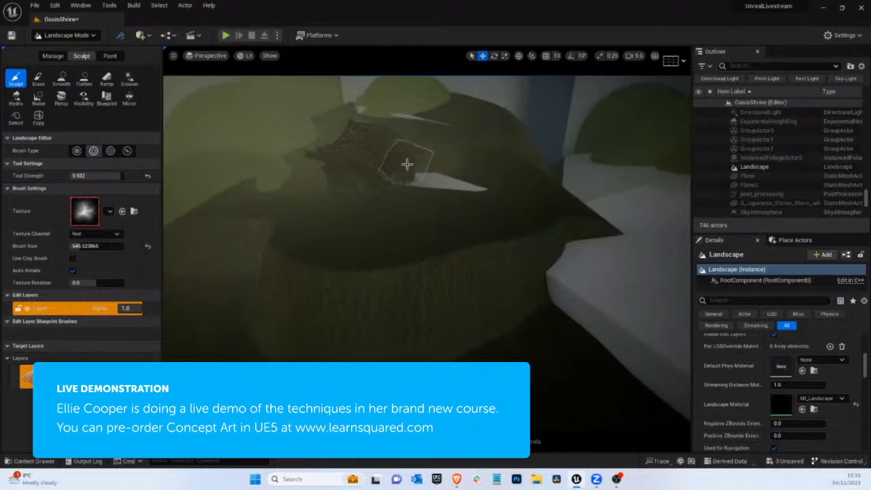
{"action": "left_click", "coordinate": [437, 180]}
{"action": "key", "text": "ctrl+z"}
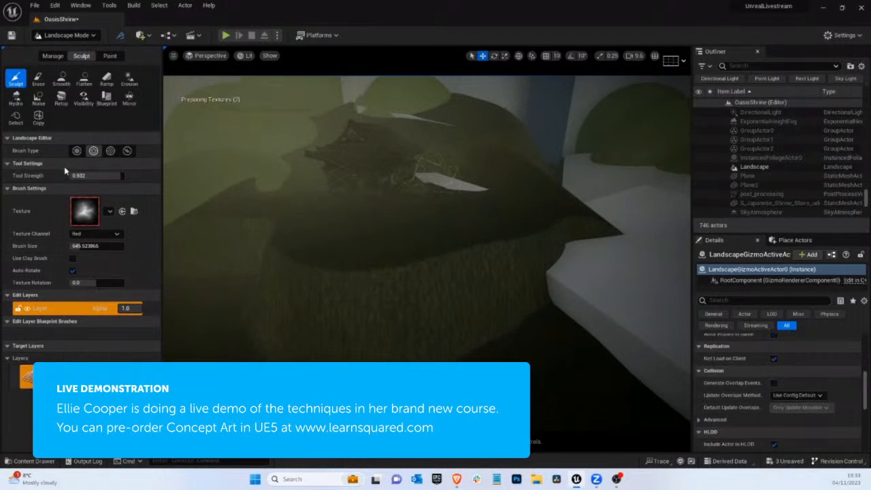
{"action": "key", "text": "ctrl+z"}
Sculpt textured relief over the ground beside the small temple, using a brush size of about 1053
{"action": "left_click_drag", "start_coordinate": [85, 250], "coordinate": [87, 250]}
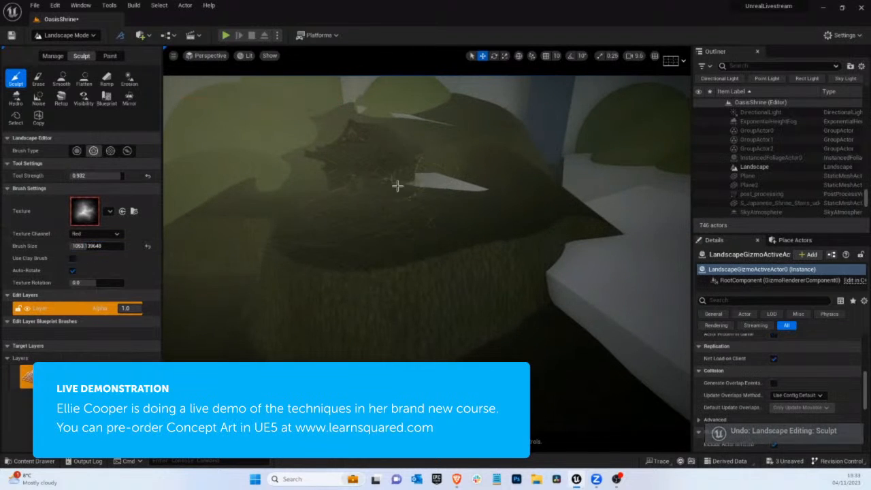
{"action": "mouse_move", "coordinate": [387, 189]}
{"action": "right_mouse_down"}
{"action": "mouse_move", "coordinate": [265, 124]}
{"action": "mouse_move", "coordinate": [580, 215]}
{"action": "mouse_move", "coordinate": [507, 249]}
{"action": "mouse_move", "coordinate": [496, 231]}
{"action": "mouse_move", "coordinate": [524, 235]}
{"action": "mouse_move", "coordinate": [476, 222]}
{"action": "mouse_move", "coordinate": [516, 216]}
{"action": "mouse_move", "coordinate": [546, 232]}
{"action": "right_mouse_up"}
{"action": "mouse_move", "coordinate": [414, 219]}
{"action": "right_mouse_down"}
{"action": "mouse_move", "coordinate": [472, 229]}
{"action": "mouse_move", "coordinate": [348, 225]}
{"action": "right_mouse_up"}
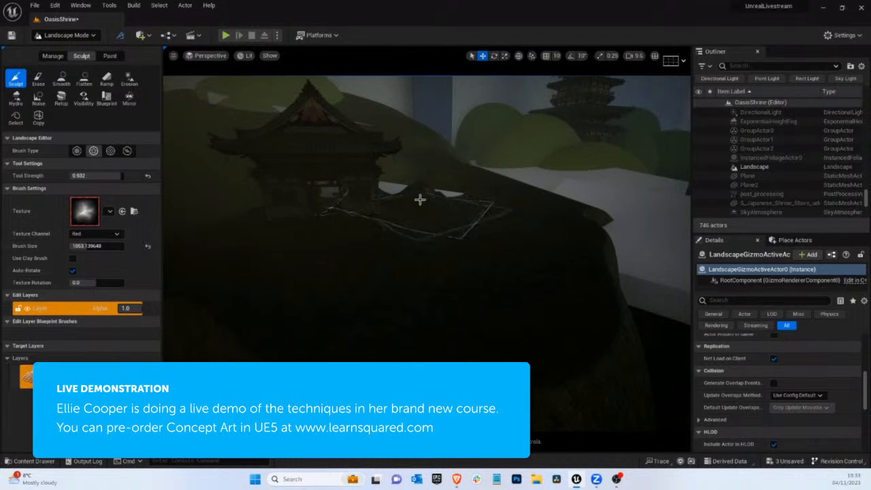
{"action": "right_click_drag", "start_coordinate": [417, 198], "coordinate": [392, 208]}
Return to the CineCameraActor0 view and switch the editor to Selection mode
{"action": "left_click", "coordinate": [61, 78]}
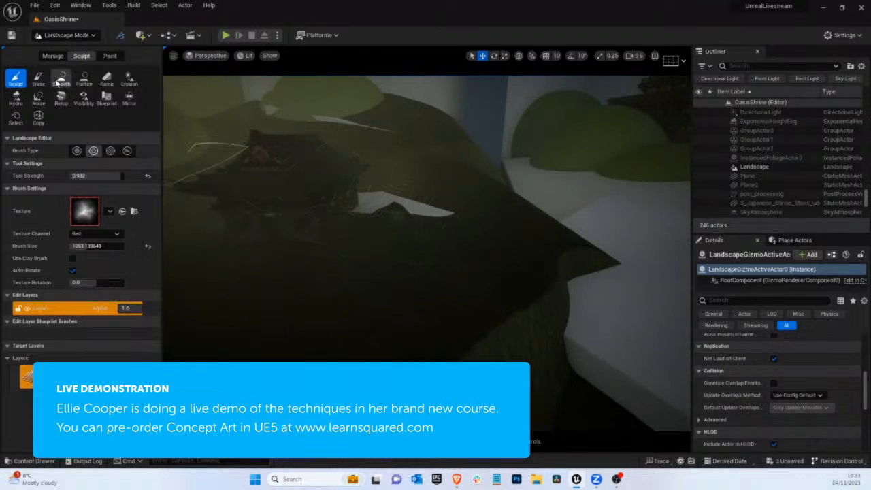
{"action": "left_click", "coordinate": [208, 55]}
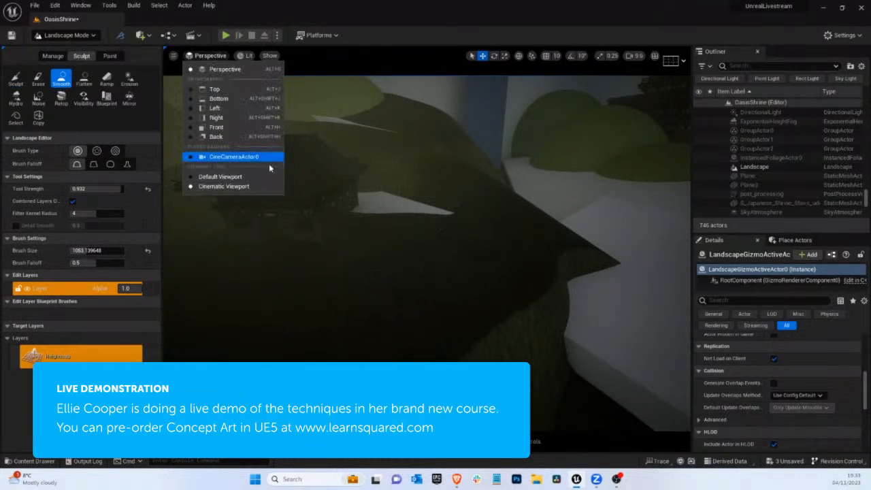
{"action": "left_click", "coordinate": [242, 155]}
{"action": "left_click", "coordinate": [68, 35]}
{"action": "left_click", "coordinate": [71, 49]}
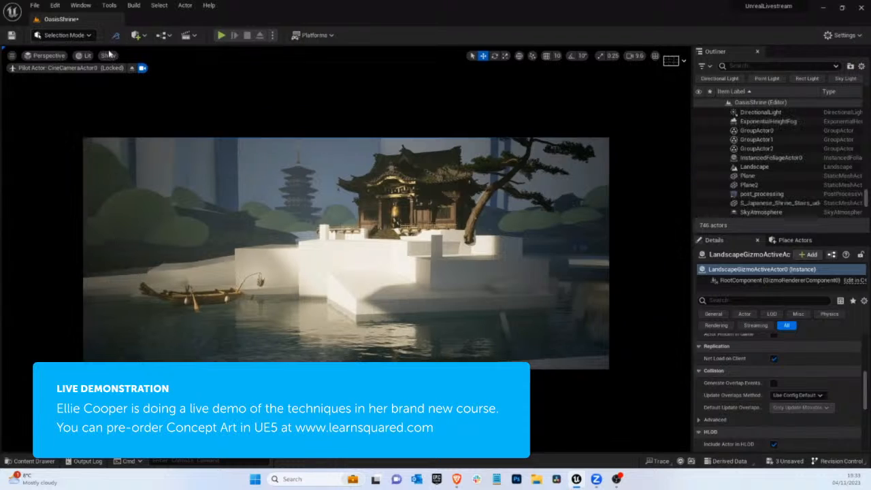
Nudge the small background temple sideways, select the round bush beside it and check the shot in game view
{"action": "left_click", "coordinate": [202, 210]}
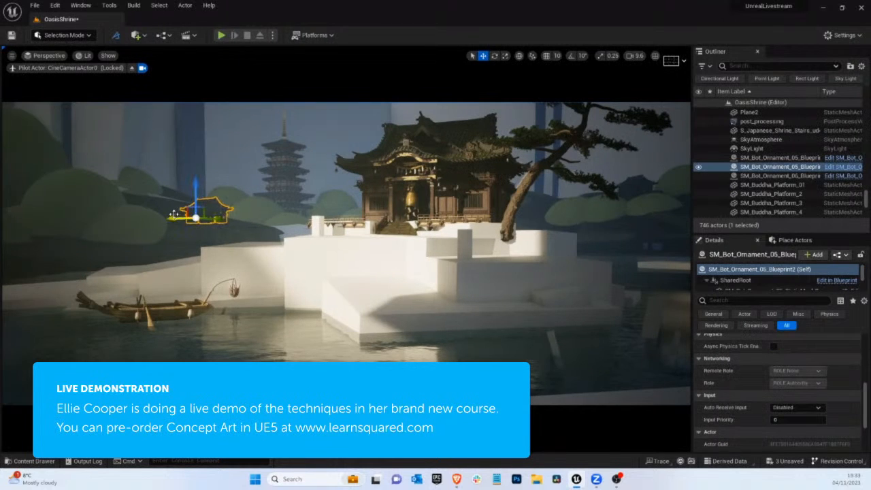
{"action": "left_click_drag", "start_coordinate": [176, 219], "coordinate": [174, 219]}
{"action": "left_click", "coordinate": [232, 202]}
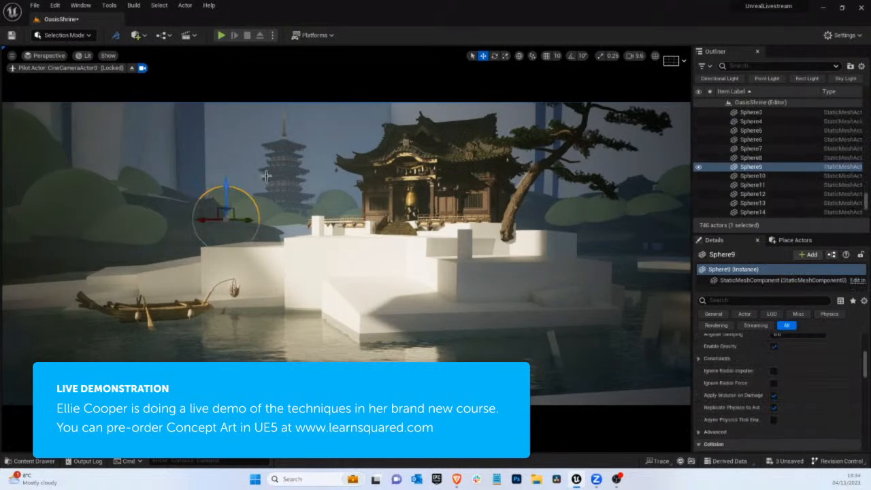
{"action": "key", "text": "g"}
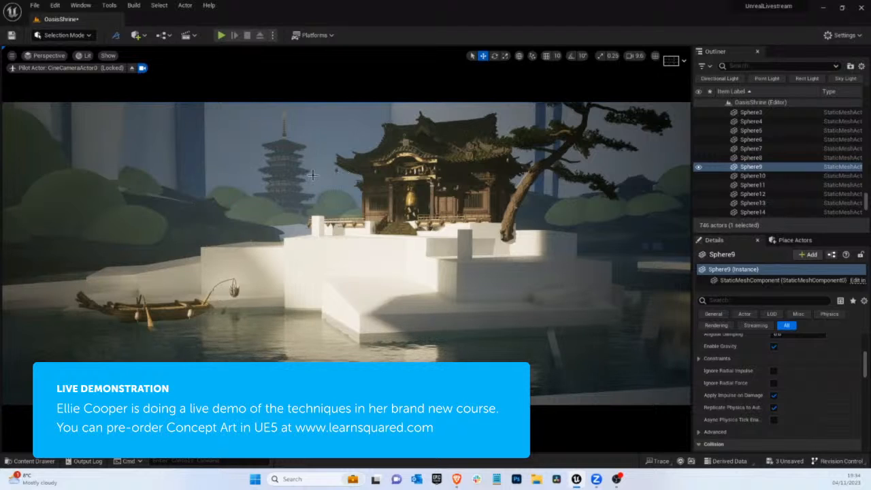
Toggle the visibility of Cube24, the white shore block behind the boat, off and back on
{"action": "left_click", "coordinate": [297, 226]}
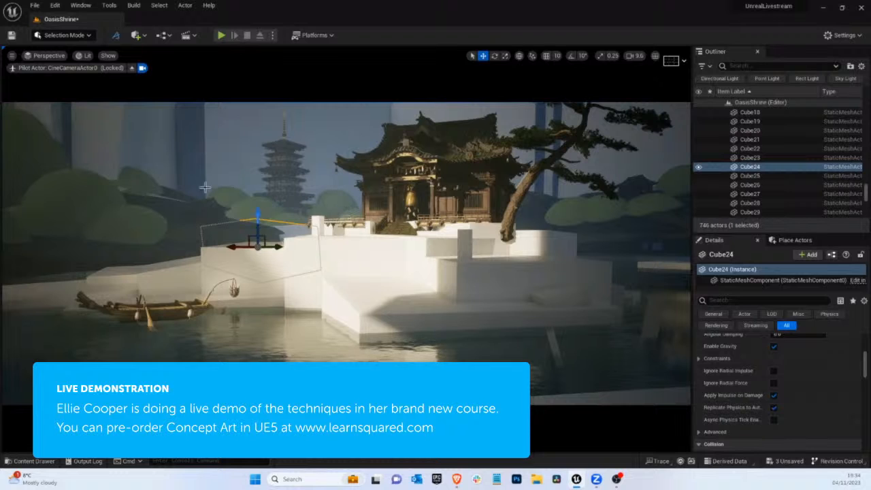
{"action": "left_click", "coordinate": [699, 168]}
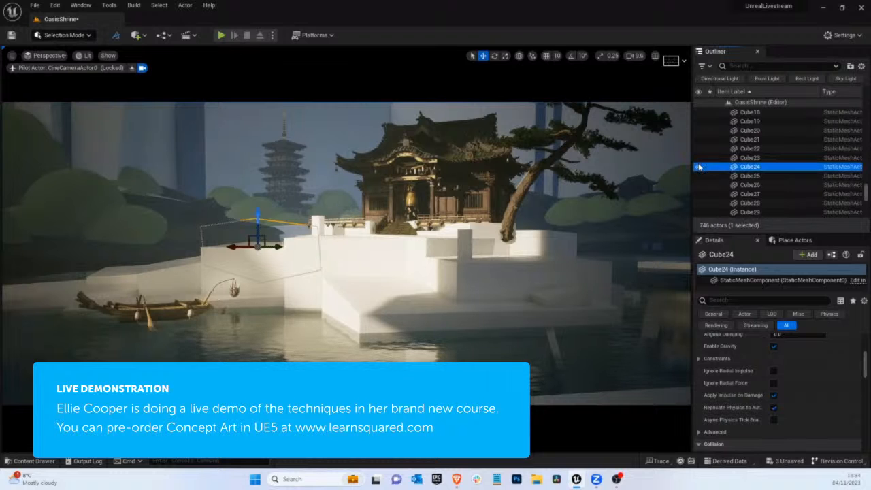
{"action": "left_click", "coordinate": [697, 167]}
{"action": "left_click", "coordinate": [696, 168]}
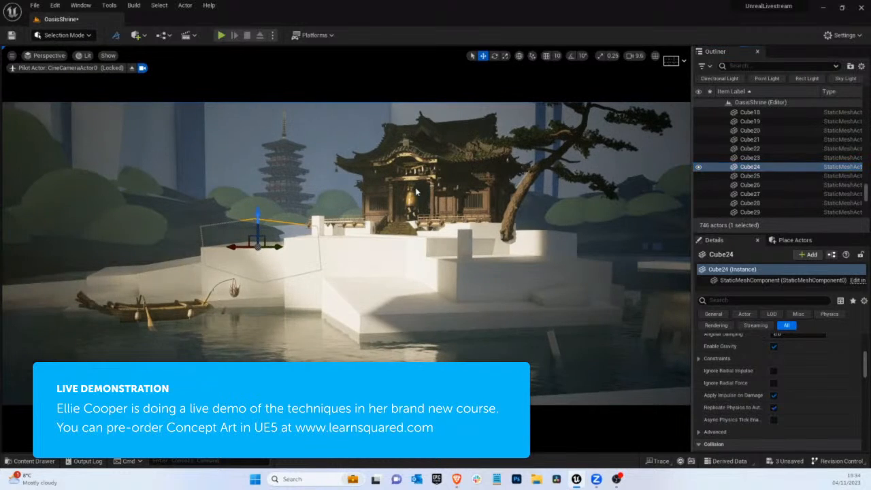
Reposition the round bush on the far shore past the pine tree and duplicate a bush higher up the hillside
{"action": "left_click", "coordinate": [603, 217]}
{"action": "left_click", "coordinate": [598, 215]}
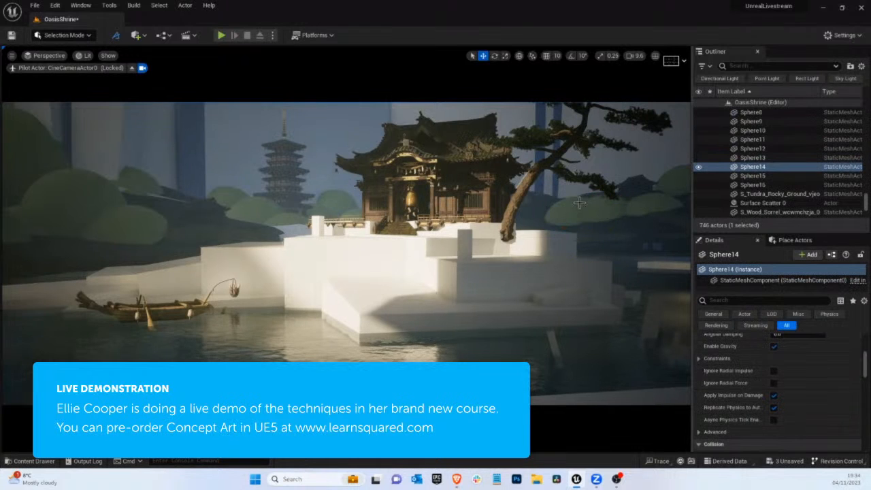
{"action": "left_click", "coordinate": [579, 203]}
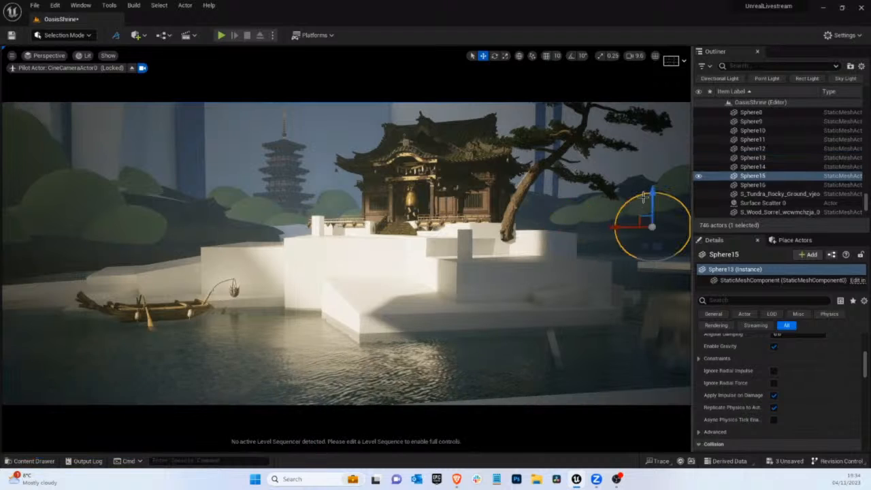
{"action": "left_click_drag", "start_coordinate": [650, 199], "coordinate": [609, 194]}
{"action": "key", "text": "g"}
{"action": "left_click", "coordinate": [674, 173]}
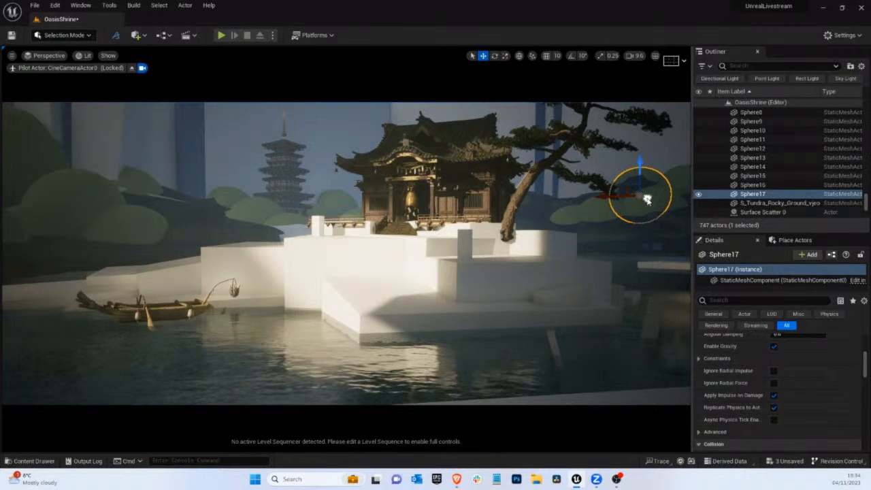
Shift the duplicated bush up and outward on the hillside past the pine branches, checking the placement in game view
{"action": "left_click_drag", "start_coordinate": [647, 199], "coordinate": [639, 169]}
{"action": "key", "text": "g"}
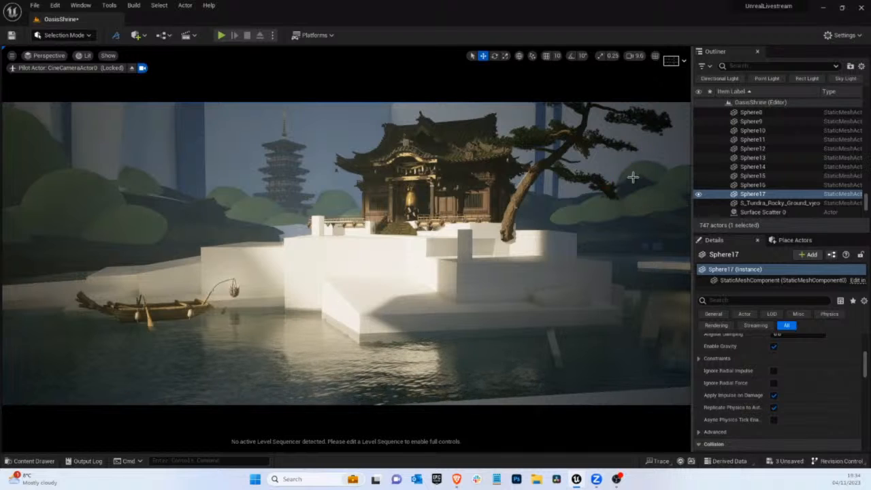
{"action": "key", "text": "g"}
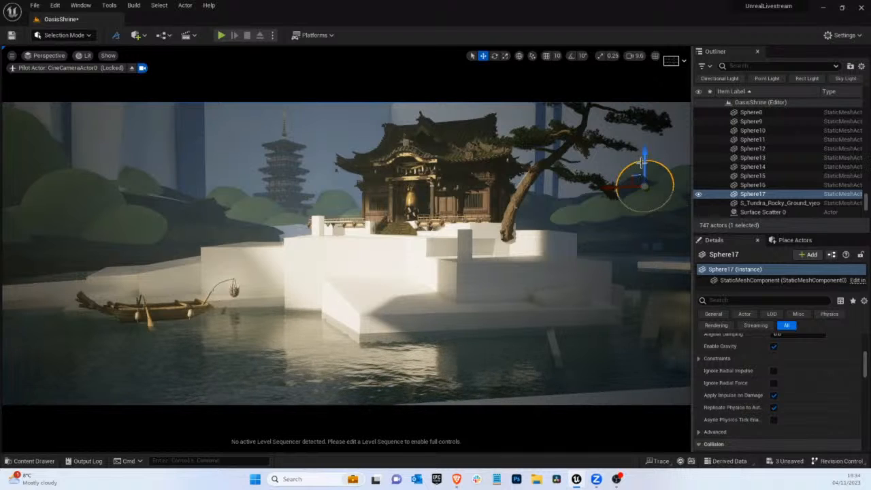
{"action": "key", "text": "g"}
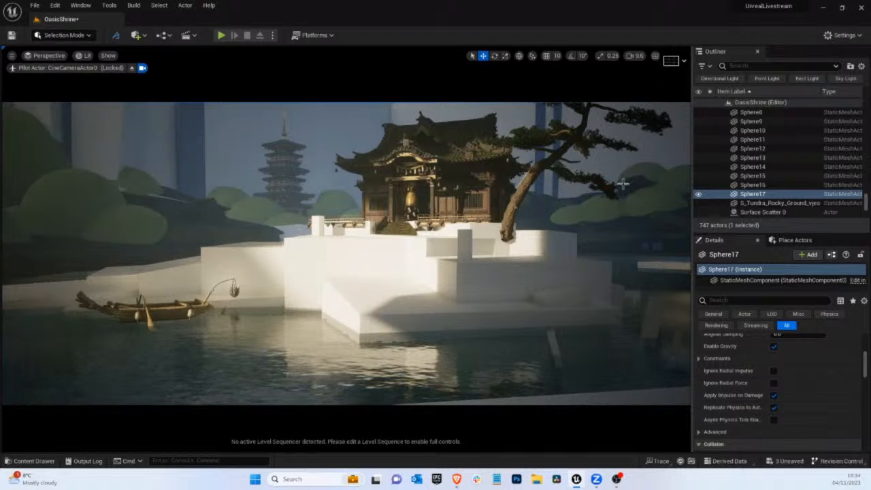
{"action": "key", "text": "g"}
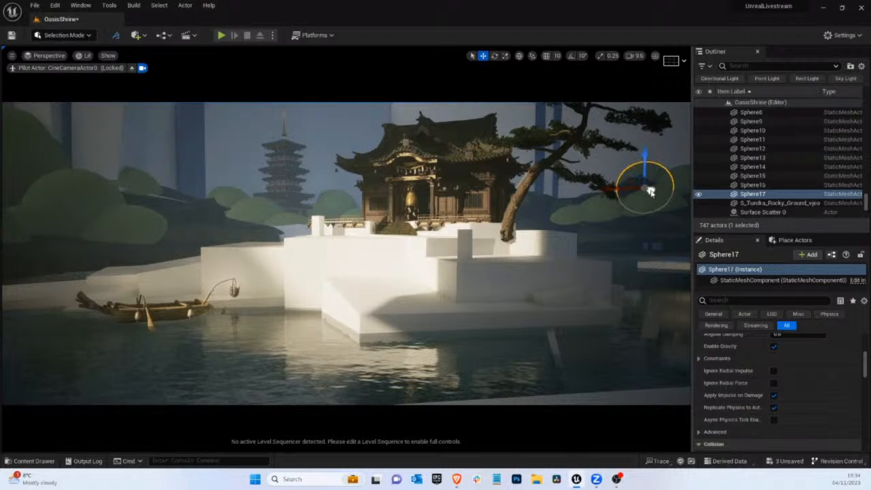
{"action": "left_click_drag", "start_coordinate": [624, 191], "coordinate": [650, 172]}
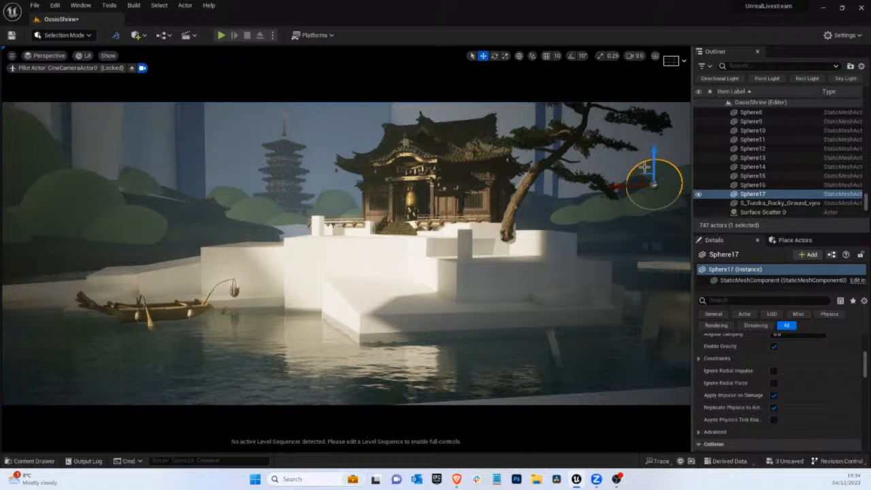
Duplicate the hillside bush Sphere17 and place the copy closer to the pine tree
{"action": "left_click", "coordinate": [648, 157]}
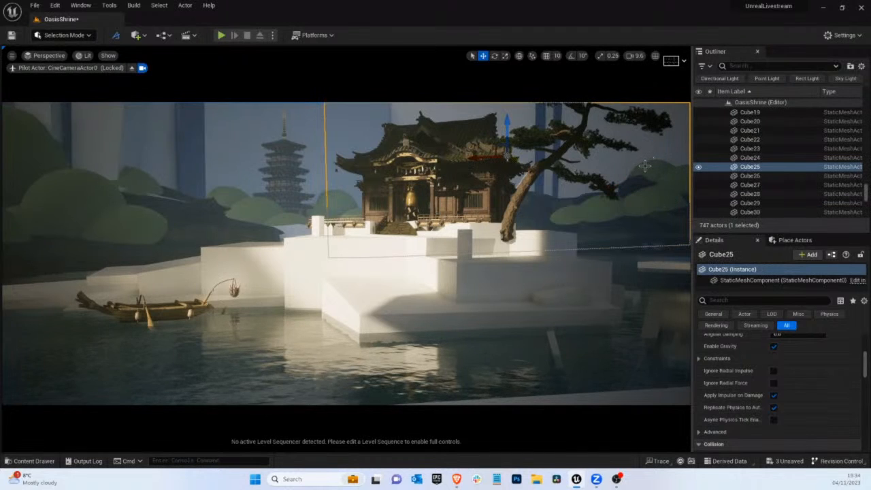
{"action": "left_click", "coordinate": [644, 165]}
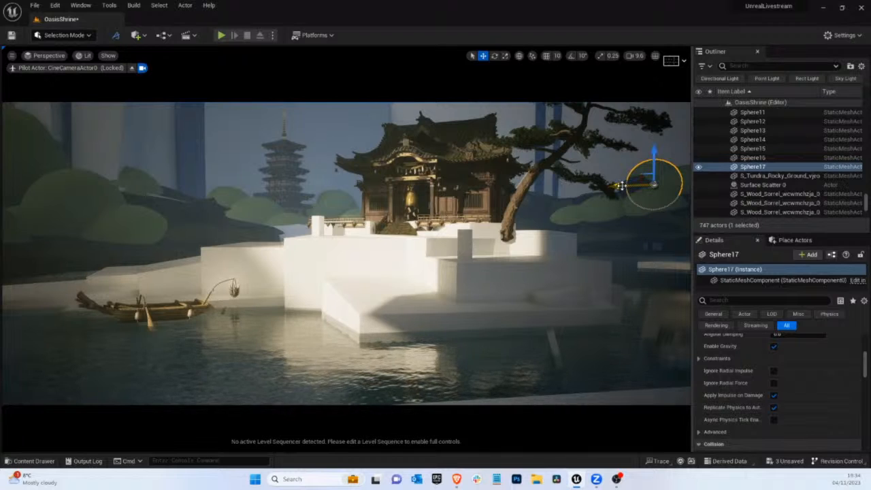
{"action": "mouse_move", "coordinate": [621, 187]}
{"action": "left_mouse_down", "text": "alt"}
{"action": "mouse_move", "coordinate": [589, 186]}
{"action": "mouse_move", "coordinate": [619, 178]}
{"action": "left_mouse_up", "text": "alt"}
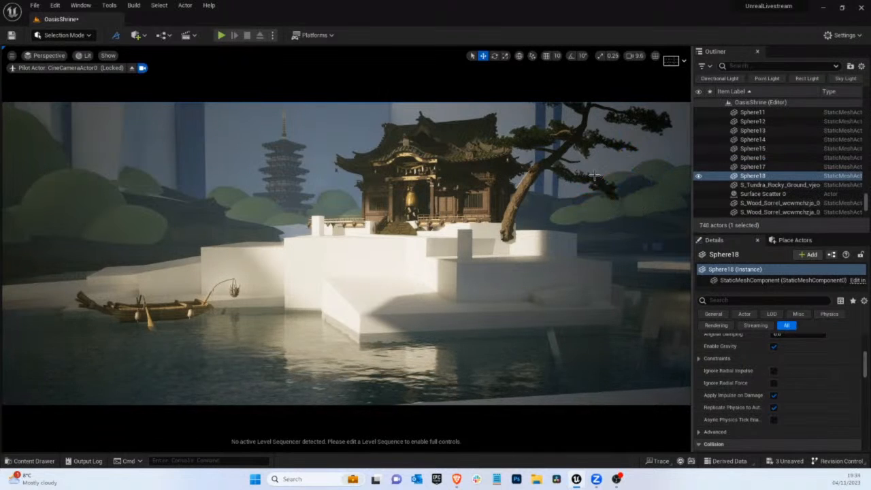
Raise the large round bush Sphere15, scale it down and shift it towards the frame's edge
{"action": "left_click", "coordinate": [651, 201]}
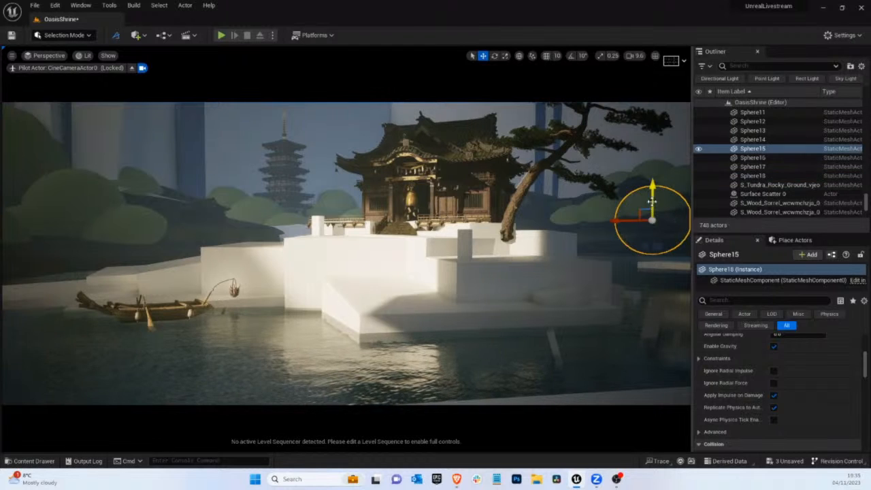
{"action": "left_click_drag", "start_coordinate": [651, 208], "coordinate": [602, 306]}
{"action": "key", "text": "r"}
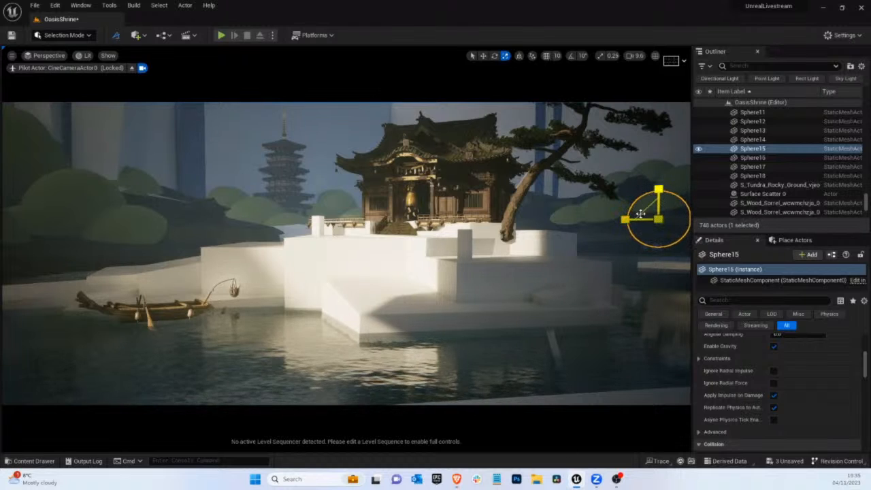
{"action": "mouse_move", "coordinate": [622, 219]}
{"action": "left_mouse_down"}
{"action": "mouse_move", "coordinate": [667, 195]}
{"action": "mouse_move", "coordinate": [637, 217]}
{"action": "left_mouse_up"}
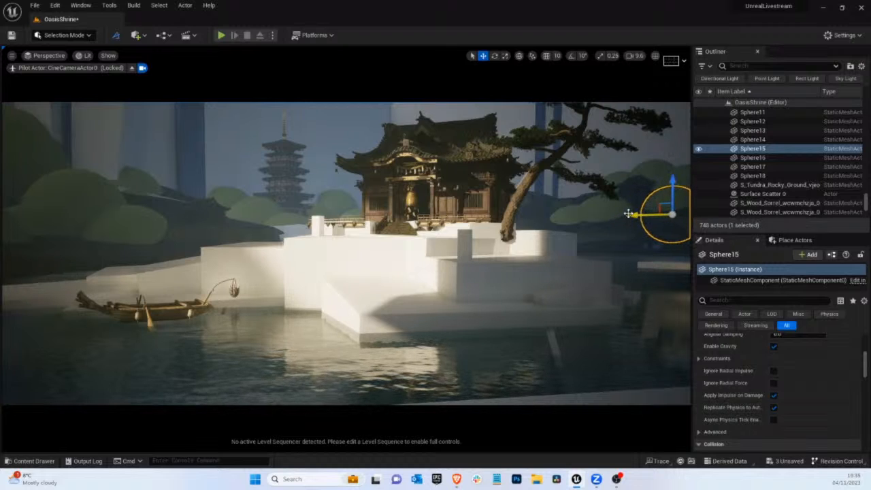
Move the low round bush Sphere13 behind the pine trunk towards the shrine
{"action": "left_click", "coordinate": [606, 212]}
{"action": "left_click", "coordinate": [565, 218]}
{"action": "left_click_drag", "start_coordinate": [550, 236], "coordinate": [507, 245]}
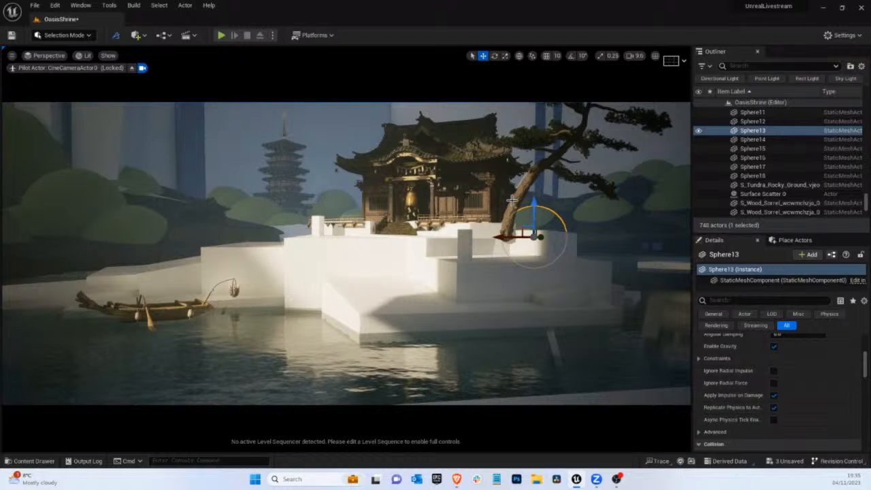
{"action": "left_click", "coordinate": [330, 149]}
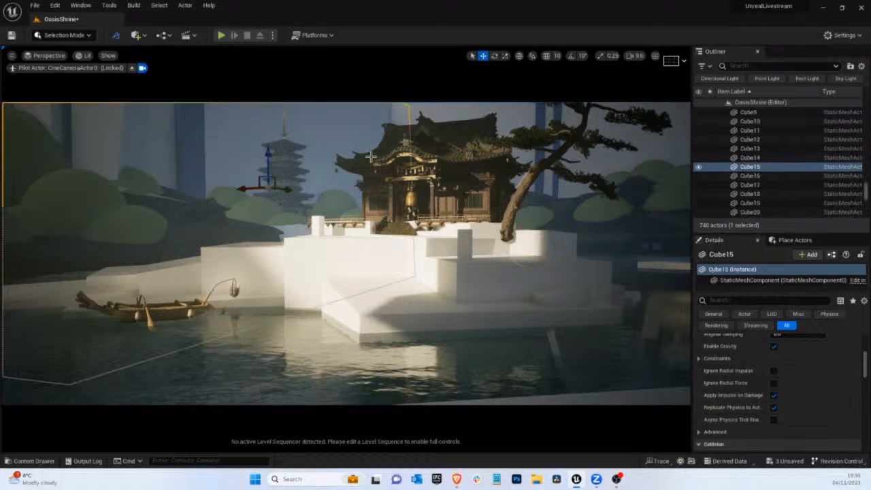
{"action": "left_click", "coordinate": [627, 183]}
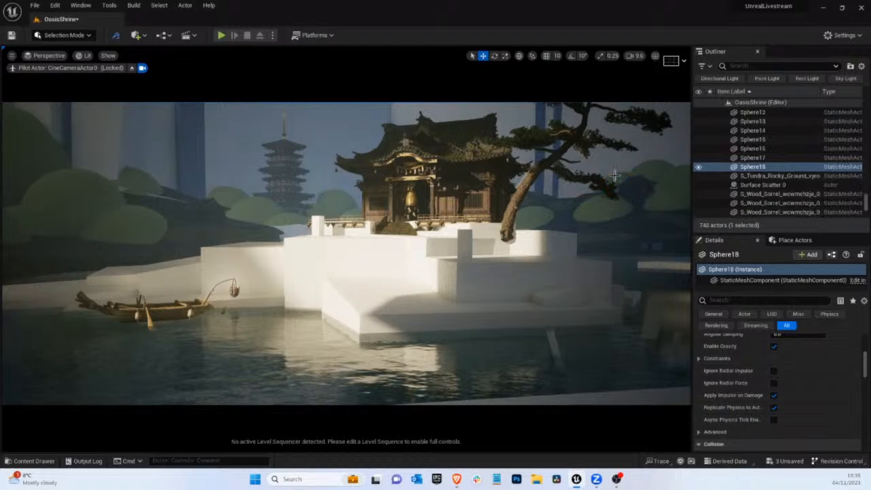
{"action": "left_click", "coordinate": [651, 166]}
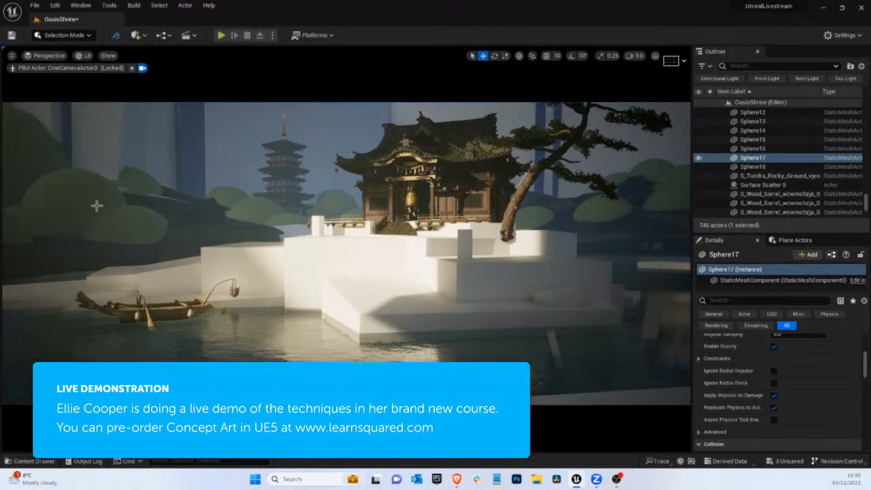
Select the landscape, return to Landscape mode and set the Sculpt brush size to about 5896
{"action": "left_click", "coordinate": [325, 268]}
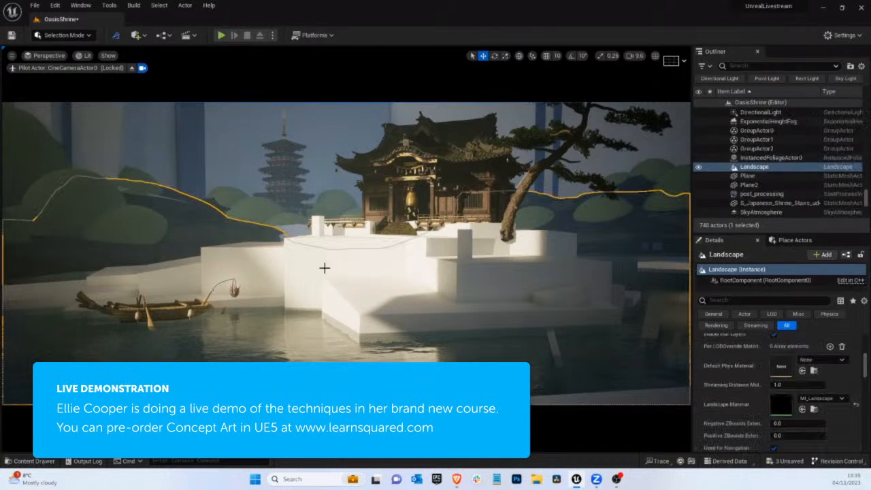
{"action": "left_click", "coordinate": [81, 35]}
{"action": "left_click", "coordinate": [65, 60]}
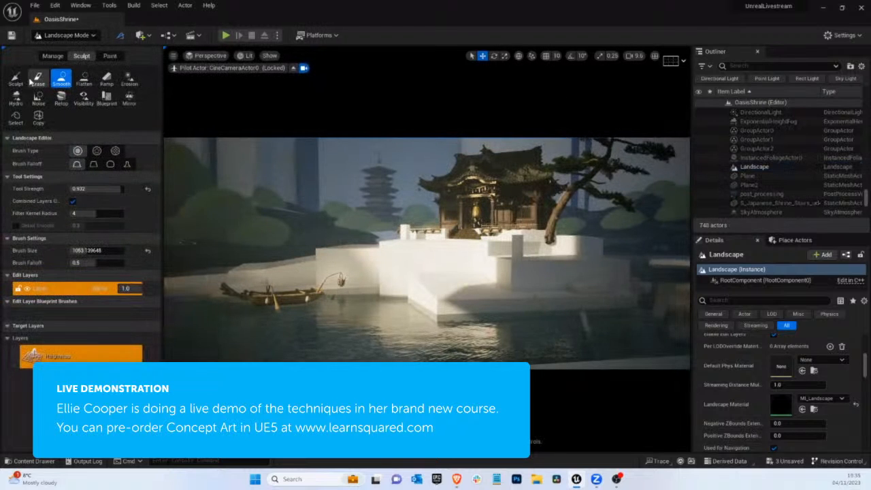
{"action": "left_click", "coordinate": [15, 79]}
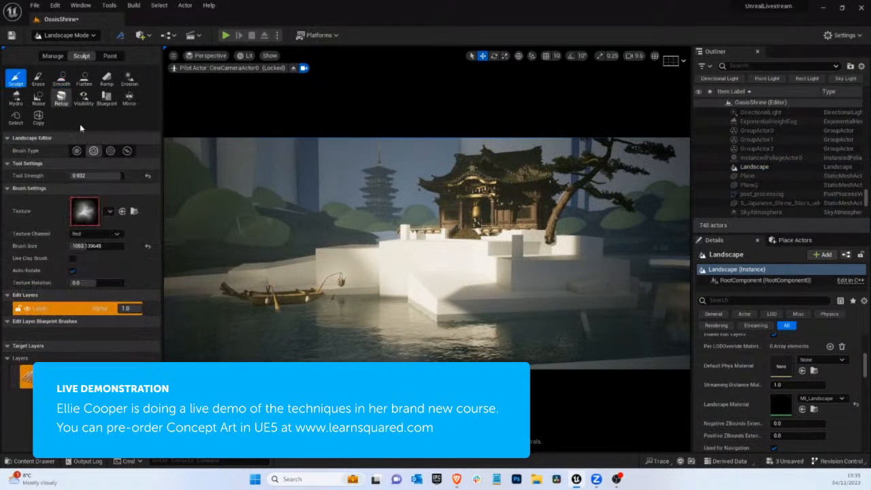
{"action": "left_click", "coordinate": [100, 246]}
{"action": "left_click_drag", "start_coordinate": [110, 250], "coordinate": [119, 253]}
Leave the piloted camera and sculpt raised, textured terrain around the shrine island's white blocks
{"action": "left_click", "coordinate": [293, 69]}
{"action": "scroll", "coordinate": [510, 255], "scroll_direction": "down", "scroll_amount": 5}
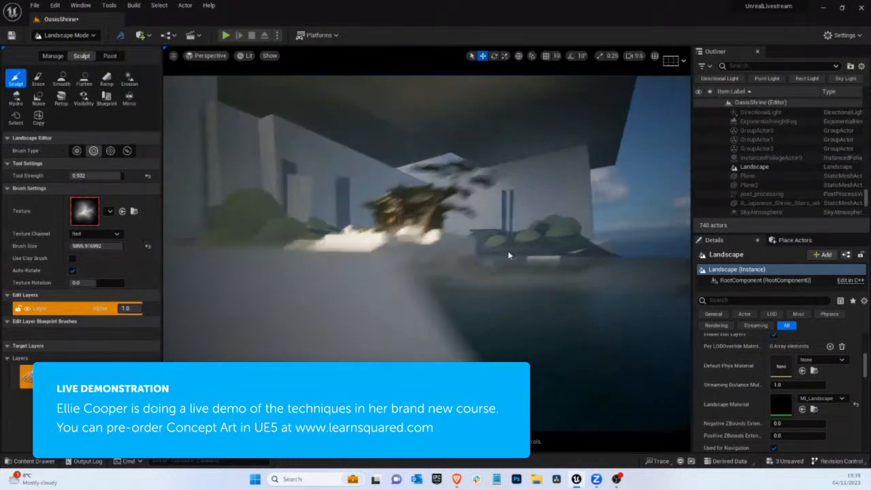
{"action": "right_click_drag", "start_coordinate": [440, 263], "coordinate": [381, 249]}
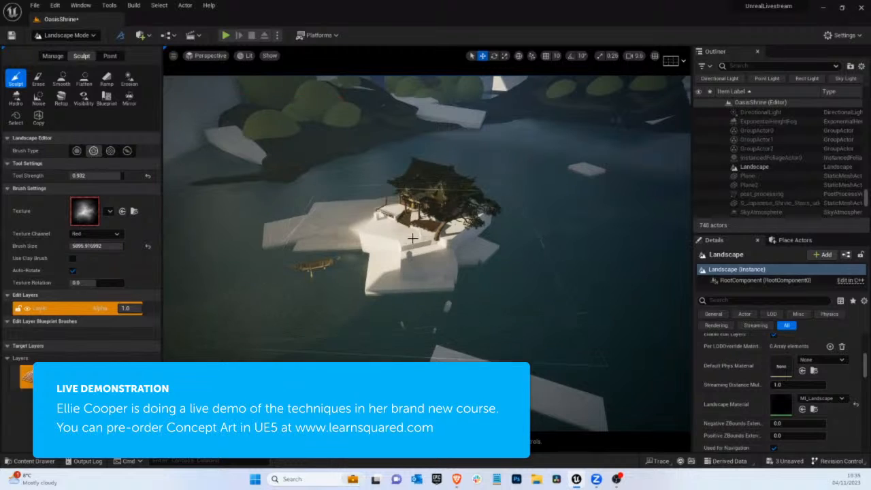
{"action": "left_click", "coordinate": [412, 238]}
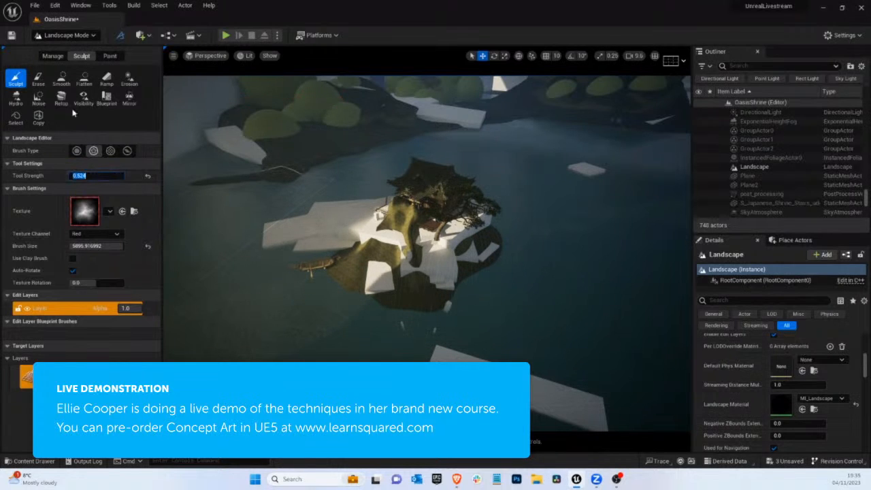
Smooth the raised ground around the shrine island, using tool strength 0.524 and a brush size of about 1230
{"action": "left_click", "coordinate": [61, 79]}
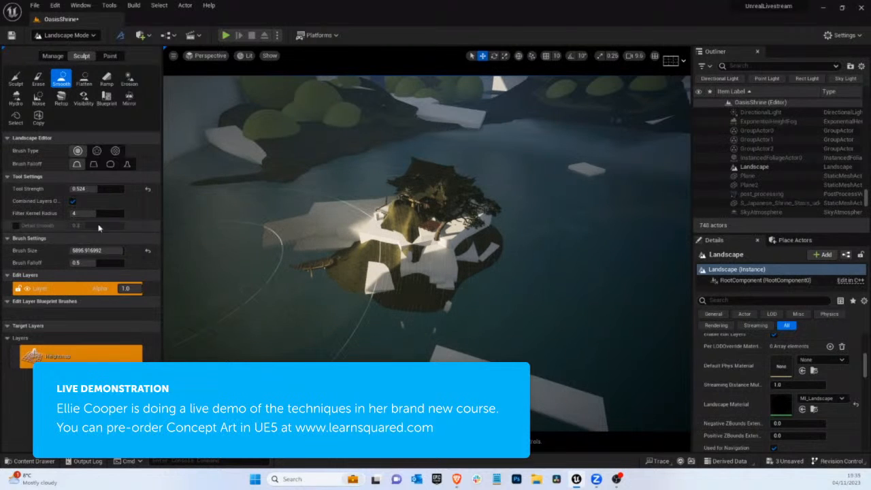
{"action": "left_click_drag", "start_coordinate": [105, 251], "coordinate": [87, 251]}
{"action": "mouse_move", "coordinate": [405, 213]}
{"action": "left_mouse_down"}
{"action": "mouse_move", "coordinate": [421, 227]}
{"action": "mouse_move", "coordinate": [387, 246]}
{"action": "left_mouse_up"}
{"action": "left_click", "coordinate": [15, 78]}
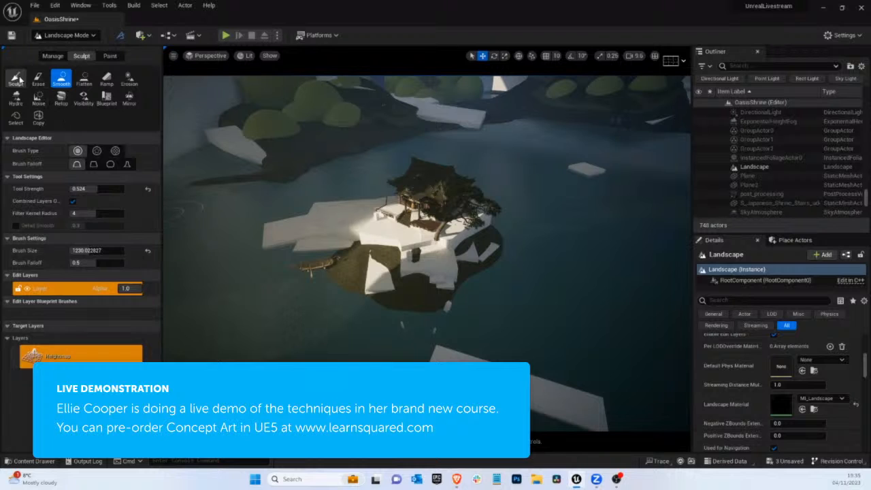
Sculpt the shrine island's front slope upward with a textured brush of about 1230 to cover the white blocks
{"action": "mouse_move", "coordinate": [347, 278]}
{"action": "left_mouse_down"}
{"action": "mouse_move", "coordinate": [358, 287]}
{"action": "mouse_move", "coordinate": [349, 261]}
{"action": "mouse_move", "coordinate": [370, 264]}
{"action": "left_mouse_up"}
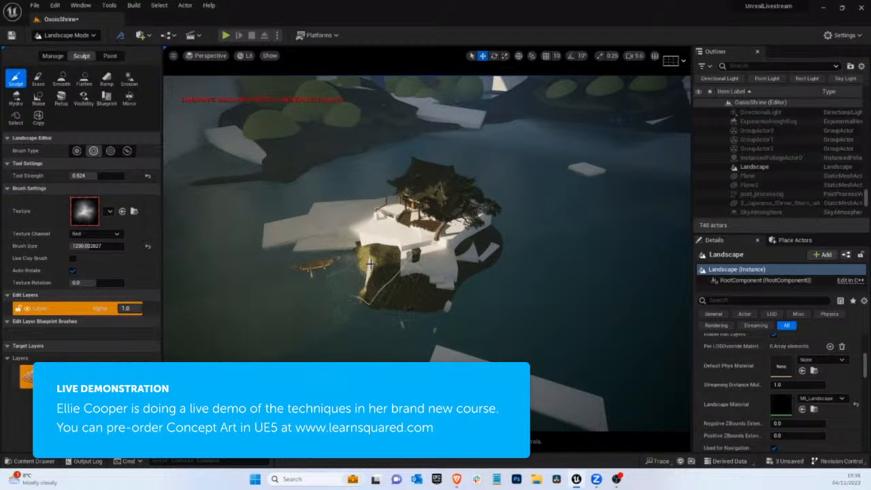
{"action": "left_click_drag", "start_coordinate": [381, 311], "coordinate": [429, 313]}
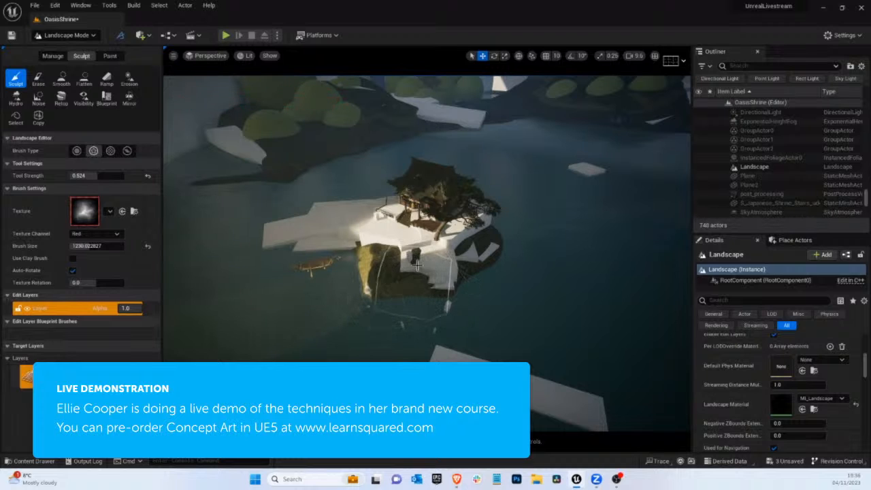
{"action": "mouse_move", "coordinate": [417, 265]}
{"action": "left_mouse_down"}
{"action": "mouse_move", "coordinate": [439, 260]}
{"action": "mouse_move", "coordinate": [400, 254]}
{"action": "left_mouse_up"}
{"action": "right_click_drag", "start_coordinate": [424, 254], "coordinate": [432, 249]}
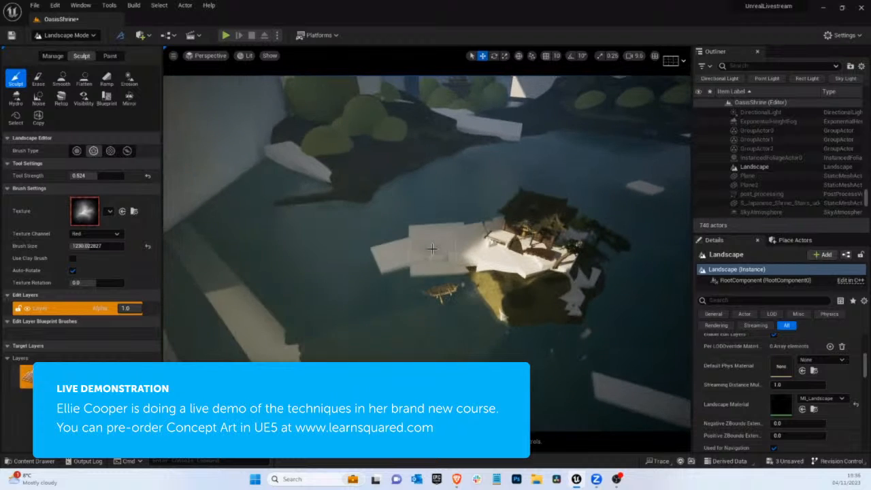
Reduce the Sculpt brush size to about 803 and raise the shore below the pine tree
{"action": "key", "text": "w"}
{"action": "mouse_move", "coordinate": [533, 265]}
{"action": "right_mouse_down"}
{"action": "mouse_move", "coordinate": [594, 285]}
{"action": "mouse_move", "coordinate": [562, 280]}
{"action": "right_mouse_up"}
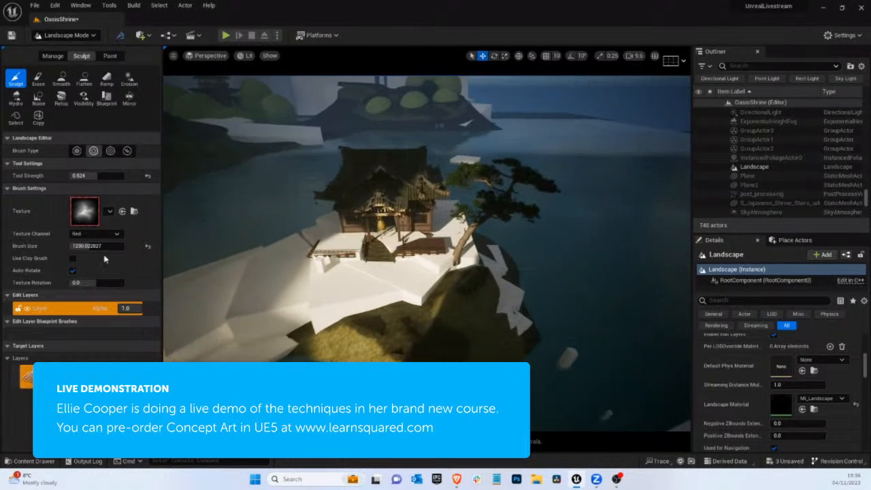
{"action": "left_click_drag", "start_coordinate": [94, 246], "coordinate": [82, 247]}
{"action": "mouse_move", "coordinate": [496, 304]}
{"action": "left_mouse_down"}
{"action": "mouse_move", "coordinate": [510, 293]}
{"action": "mouse_move", "coordinate": [520, 318]}
{"action": "mouse_move", "coordinate": [503, 322]}
{"action": "left_mouse_up"}
Set the Flatten brush size to about 325 and try flattening the slope in front of the shrine, undoing unwanted strokes
{"action": "left_click", "coordinate": [84, 79]}
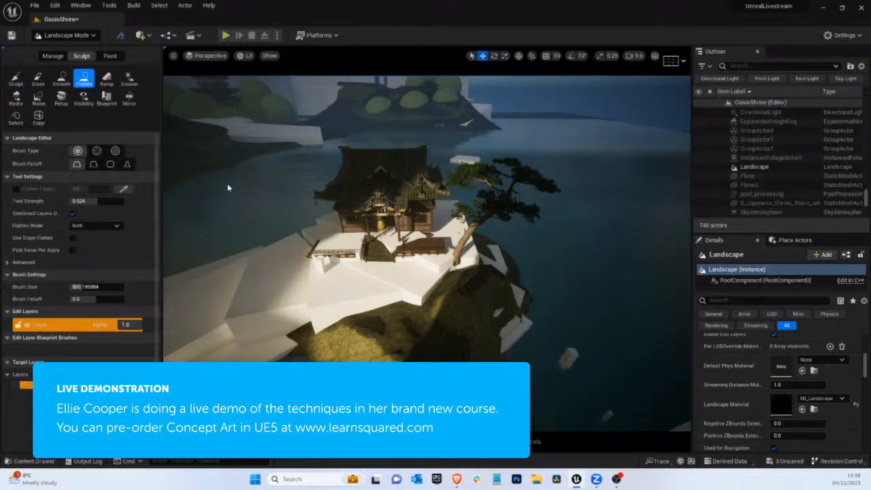
{"action": "left_click_drag", "start_coordinate": [89, 287], "coordinate": [71, 286]}
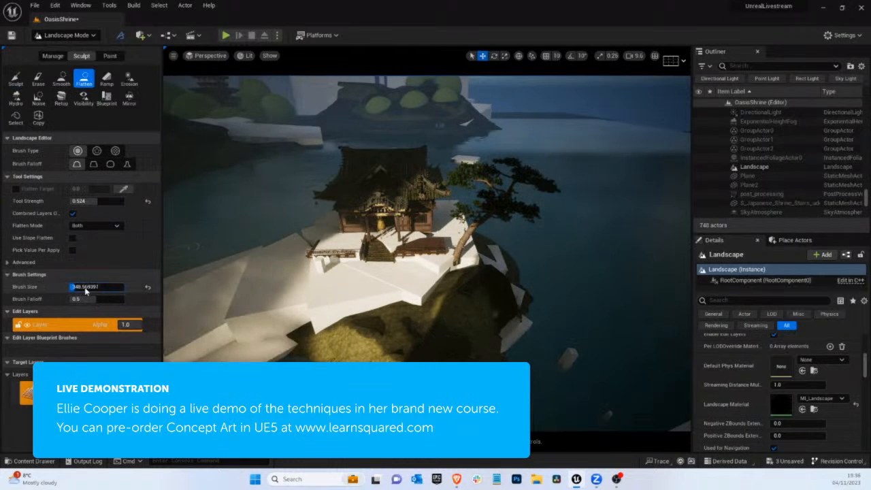
{"action": "mouse_move", "coordinate": [479, 280]}
{"action": "left_mouse_down"}
{"action": "mouse_move", "coordinate": [491, 291]}
{"action": "mouse_move", "coordinate": [450, 292]}
{"action": "mouse_move", "coordinate": [481, 262]}
{"action": "left_mouse_up"}
{"action": "key", "text": "ctrl+z"}
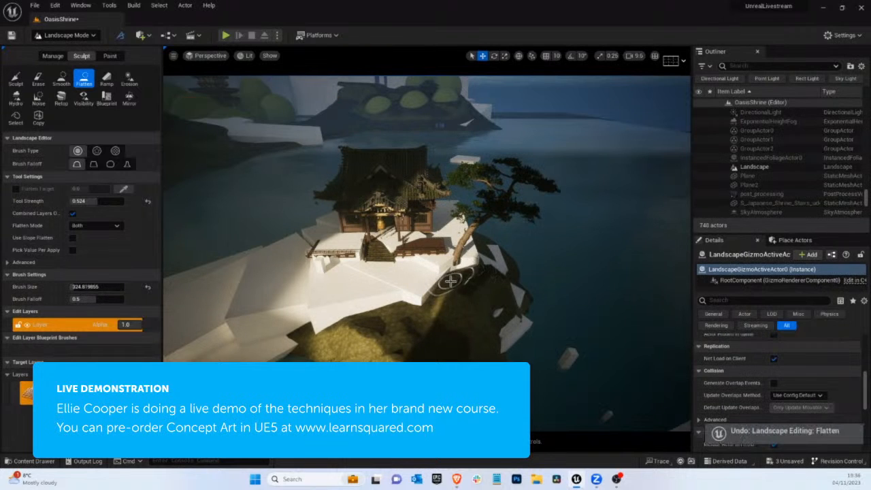
{"action": "mouse_move", "coordinate": [466, 297]}
{"action": "left_mouse_down"}
{"action": "mouse_move", "coordinate": [479, 286]}
{"action": "mouse_move", "coordinate": [467, 299]}
{"action": "mouse_move", "coordinate": [505, 302]}
{"action": "left_mouse_up"}
{"action": "middle_click_drag", "start_coordinate": [585, 306], "coordinate": [591, 310]}
{"action": "right_click_drag", "start_coordinate": [591, 311], "coordinate": [561, 270]}
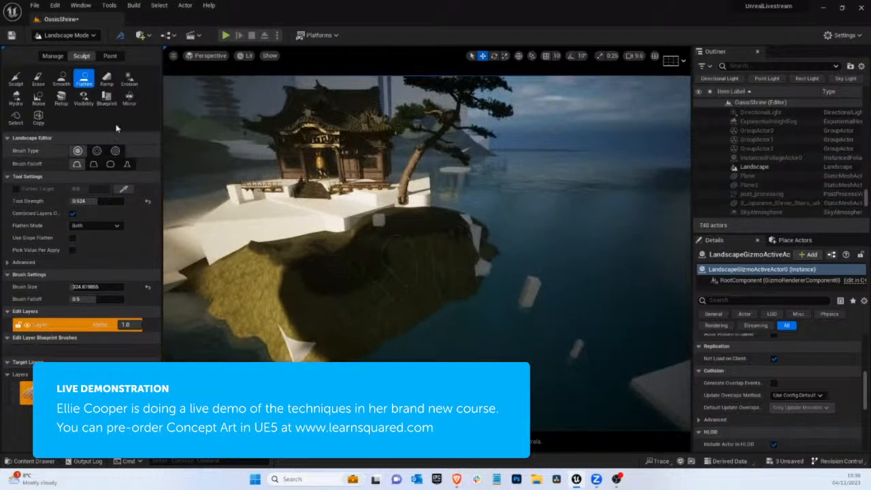
{"action": "mouse_move", "coordinate": [445, 268]}
{"action": "left_mouse_down"}
{"action": "mouse_move", "coordinate": [434, 303]}
{"action": "mouse_move", "coordinate": [409, 292]}
{"action": "left_mouse_up"}
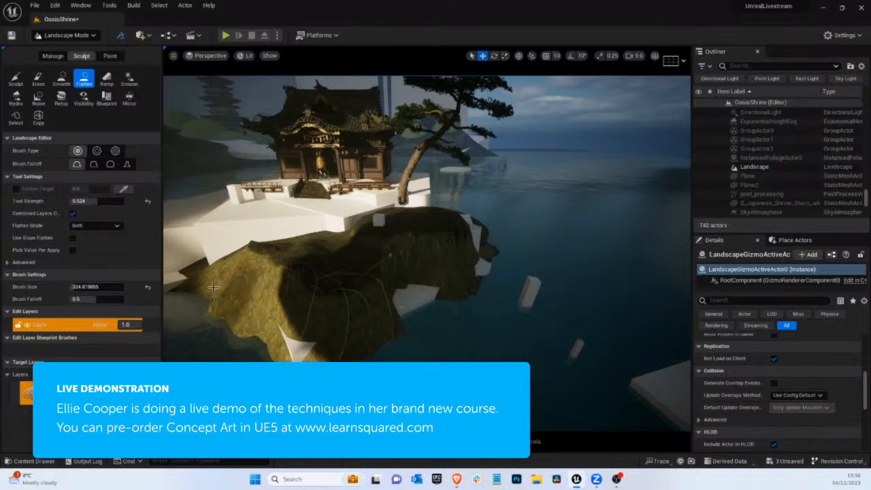
{"action": "key", "text": "ctrl+z"}
Sculpt the island's front shoreline with tool strength 0.812
{"action": "left_click", "coordinate": [16, 79]}
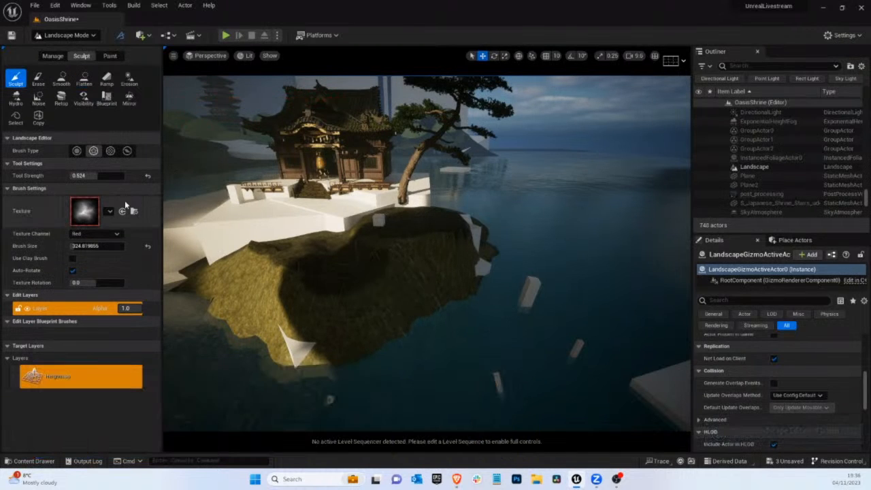
{"action": "left_click_drag", "start_coordinate": [104, 180], "coordinate": [113, 178]}
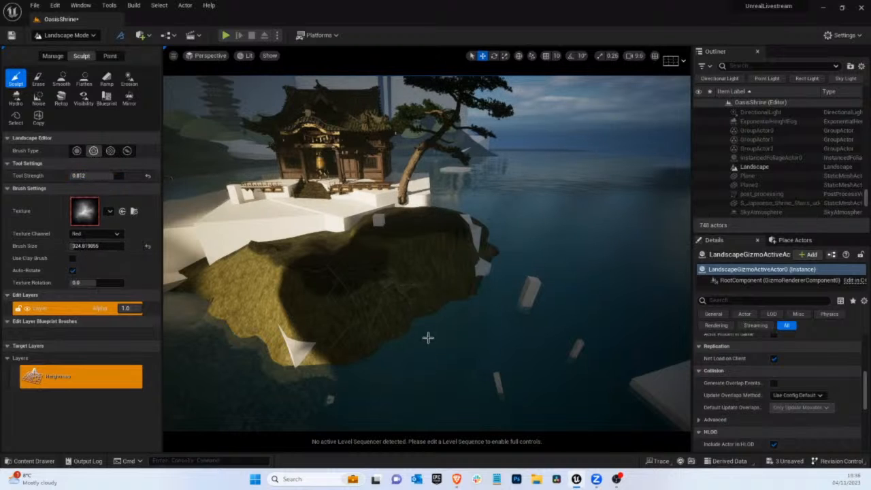
{"action": "left_click_drag", "start_coordinate": [395, 329], "coordinate": [433, 314]}
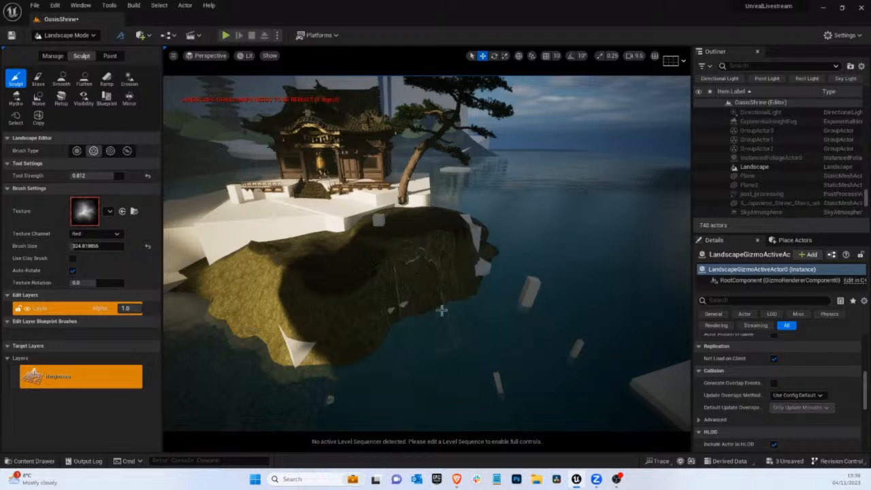
Smooth the grassy ground just below the shrine's white terrace
{"action": "key", "text": "a"}
{"action": "right_click_drag", "start_coordinate": [437, 316], "coordinate": [449, 332]}
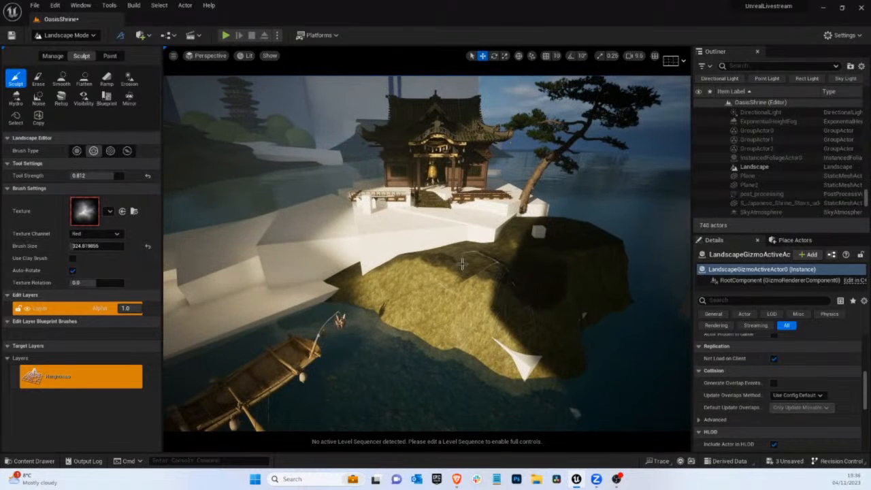
{"action": "left_click", "coordinate": [61, 79]}
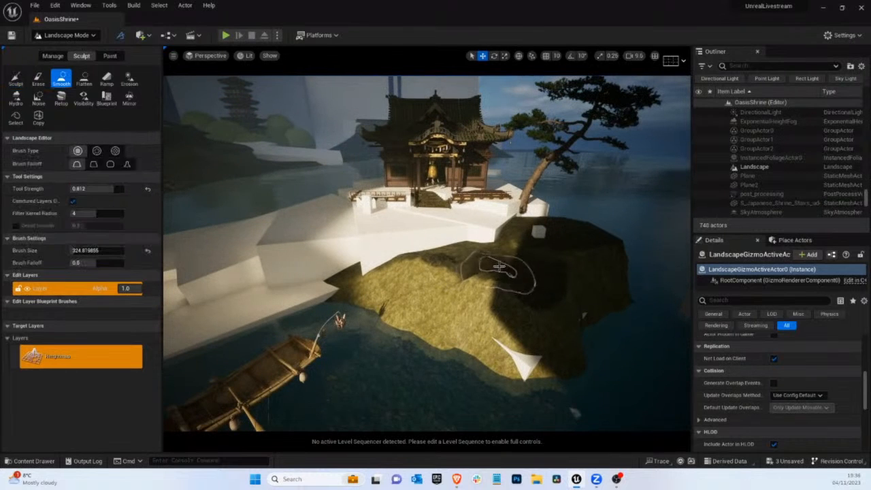
{"action": "mouse_move", "coordinate": [476, 270]}
{"action": "left_mouse_down"}
{"action": "mouse_move", "coordinate": [485, 273]}
{"action": "mouse_move", "coordinate": [469, 276]}
{"action": "mouse_move", "coordinate": [516, 302]}
{"action": "mouse_move", "coordinate": [515, 265]}
{"action": "mouse_move", "coordinate": [475, 275]}
{"action": "left_mouse_up"}
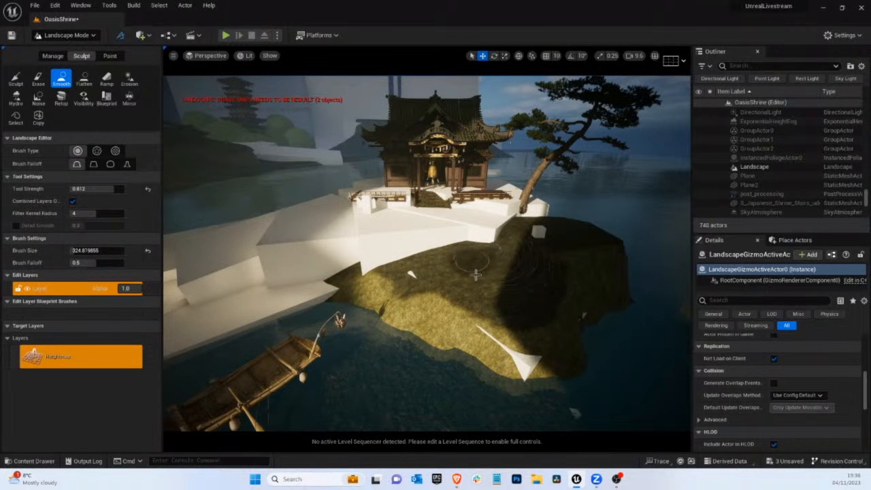
Sculpt raised grassy mounds against the front edge of the white terrace
{"action": "right_click_drag", "start_coordinate": [495, 254], "coordinate": [557, 263]}
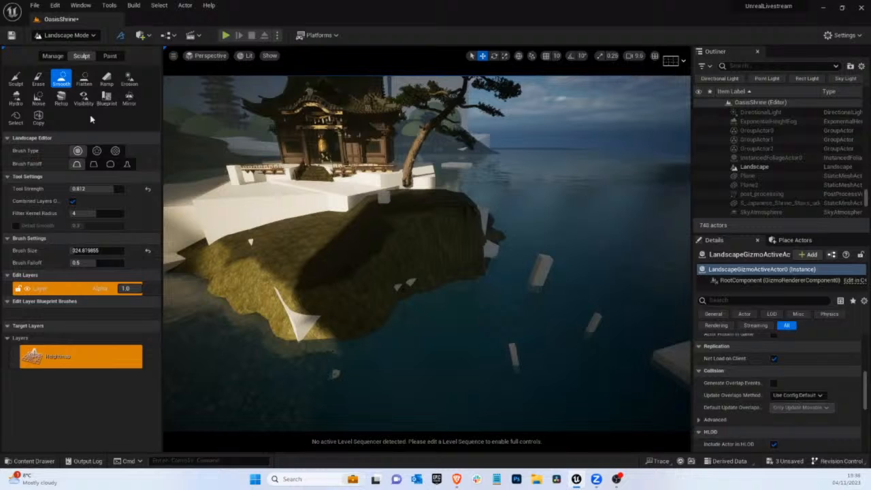
{"action": "left_click", "coordinate": [15, 80]}
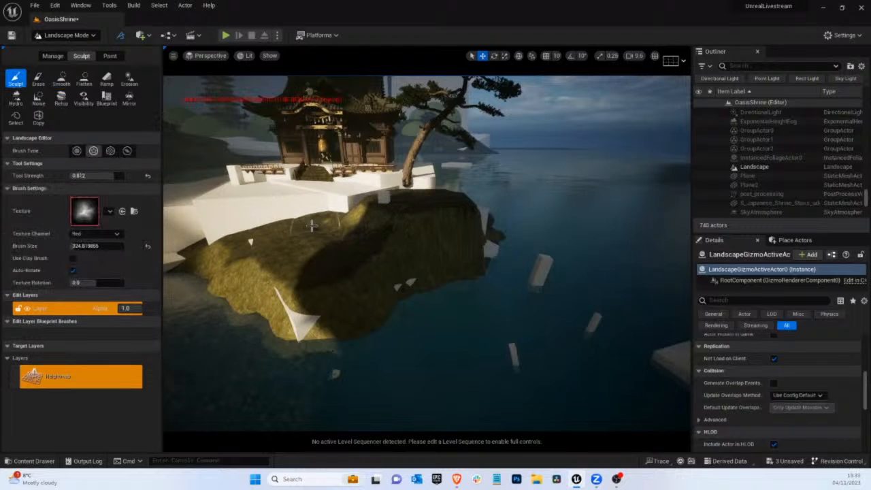
{"action": "right_click_drag", "start_coordinate": [348, 255], "coordinate": [481, 271]}
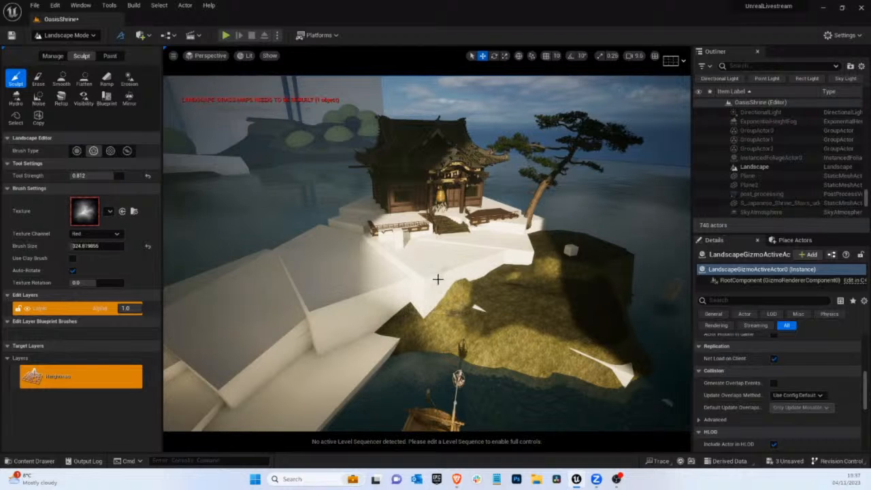
Flatten raised ground across the white terrace in front of the shrine stairs to form a grassy plateau
{"action": "left_click", "coordinate": [84, 79]}
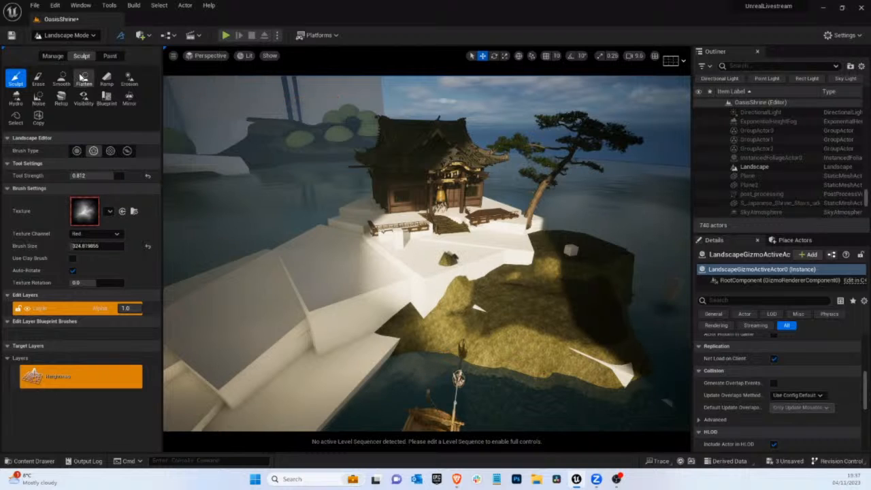
{"action": "mouse_move", "coordinate": [445, 256]}
{"action": "left_mouse_down"}
{"action": "mouse_move", "coordinate": [455, 257]}
{"action": "mouse_move", "coordinate": [373, 235]}
{"action": "mouse_move", "coordinate": [418, 286]}
{"action": "mouse_move", "coordinate": [373, 233]}
{"action": "mouse_move", "coordinate": [457, 236]}
{"action": "mouse_move", "coordinate": [436, 233]}
{"action": "left_mouse_up"}
{"action": "right_click_drag", "start_coordinate": [441, 233], "coordinate": [479, 230]}
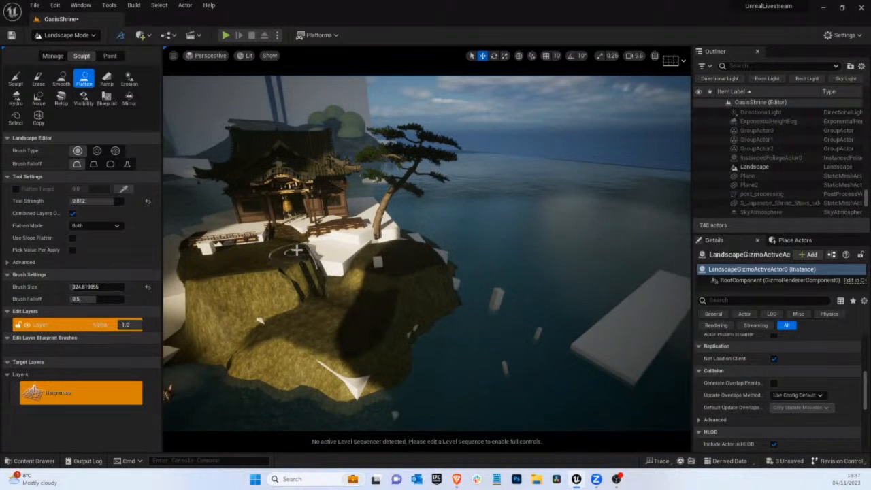
Smooth the grassy plateau and its steep edge in front of the shrine, then undo the last change
{"action": "left_click", "coordinate": [61, 78]}
{"action": "mouse_move", "coordinate": [301, 274]}
{"action": "left_mouse_down"}
{"action": "mouse_move", "coordinate": [204, 270]}
{"action": "mouse_move", "coordinate": [189, 265]}
{"action": "mouse_move", "coordinate": [198, 243]}
{"action": "left_mouse_up"}
{"action": "right_click_drag", "start_coordinate": [280, 256], "coordinate": [231, 255]}
{"action": "key", "text": "s"}
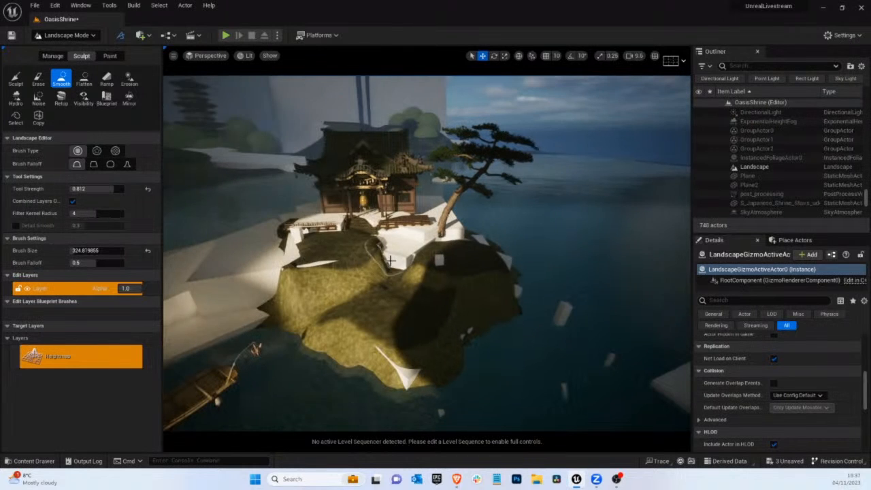
{"action": "mouse_move", "coordinate": [387, 264]}
{"action": "left_mouse_down"}
{"action": "mouse_move", "coordinate": [367, 252]}
{"action": "mouse_move", "coordinate": [318, 255]}
{"action": "mouse_move", "coordinate": [302, 225]}
{"action": "mouse_move", "coordinate": [293, 276]}
{"action": "left_mouse_up"}
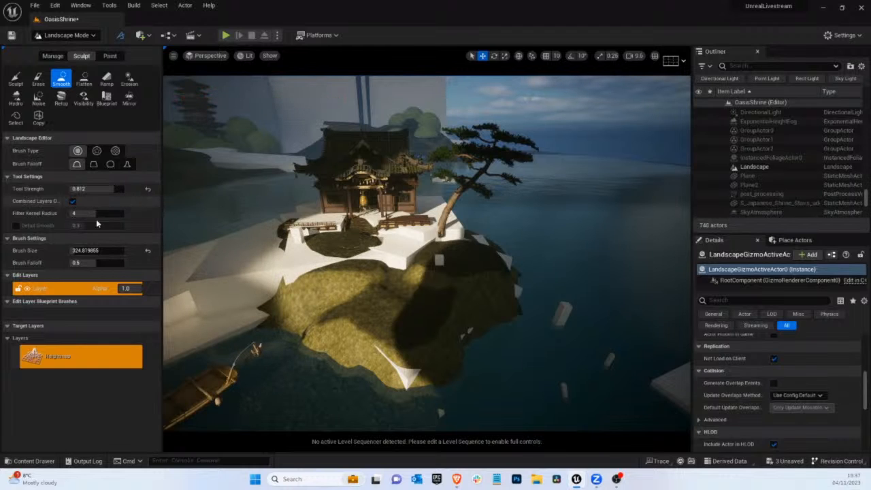
{"action": "key", "text": "ctrl+z"}
Lower the tool strength to 0.596 and flatten the grassy slope and front shore below the terrace
{"action": "left_click_drag", "start_coordinate": [95, 190], "coordinate": [86, 189]}
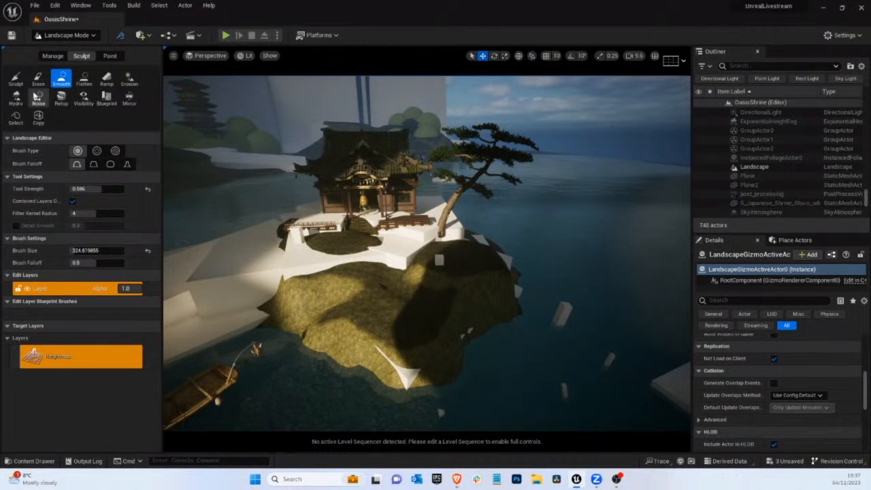
{"action": "left_click", "coordinate": [85, 78]}
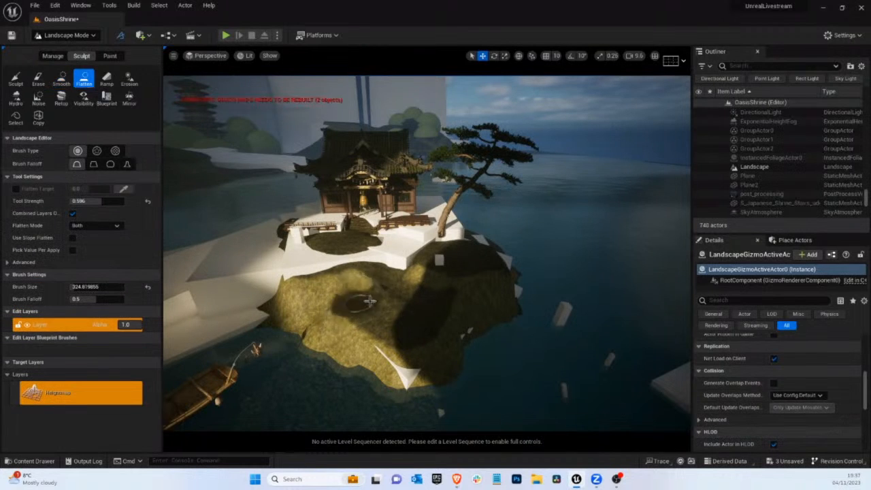
{"action": "right_click_drag", "start_coordinate": [390, 254], "coordinate": [418, 258]}
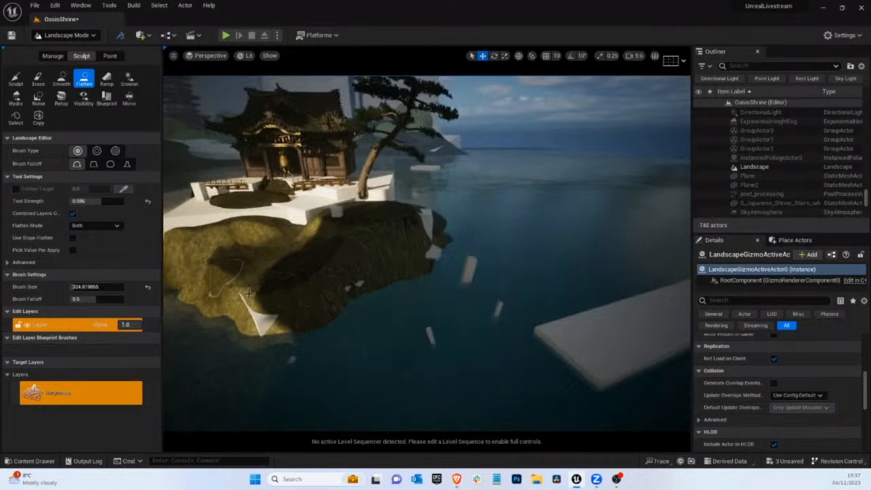
{"action": "mouse_move", "coordinate": [322, 336]}
{"action": "left_mouse_down"}
{"action": "mouse_move", "coordinate": [302, 332]}
{"action": "mouse_move", "coordinate": [334, 330]}
{"action": "mouse_move", "coordinate": [343, 307]}
{"action": "left_mouse_up"}
{"action": "right_click_drag", "start_coordinate": [465, 163], "coordinate": [408, 161]}
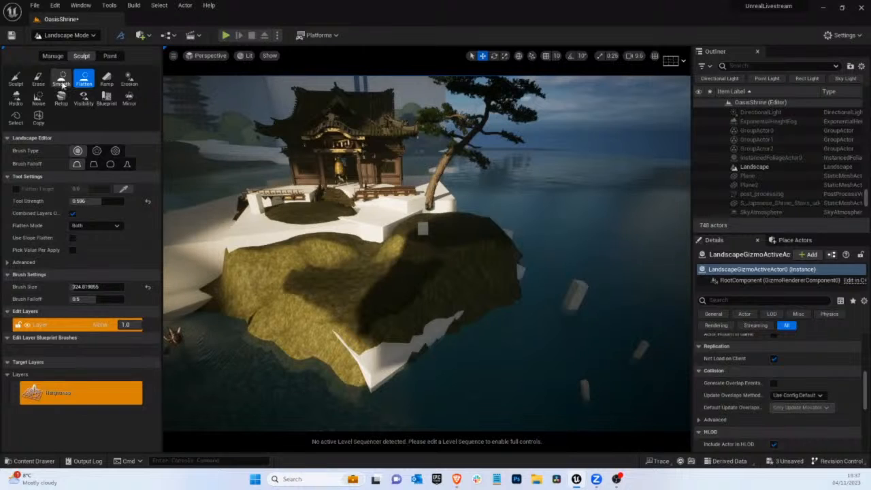
Sculpt the ground below the terrace corner with the textured alpha brush
{"action": "left_click", "coordinate": [61, 81]}
{"action": "left_click", "coordinate": [15, 79]}
{"action": "left_click", "coordinate": [93, 151]}
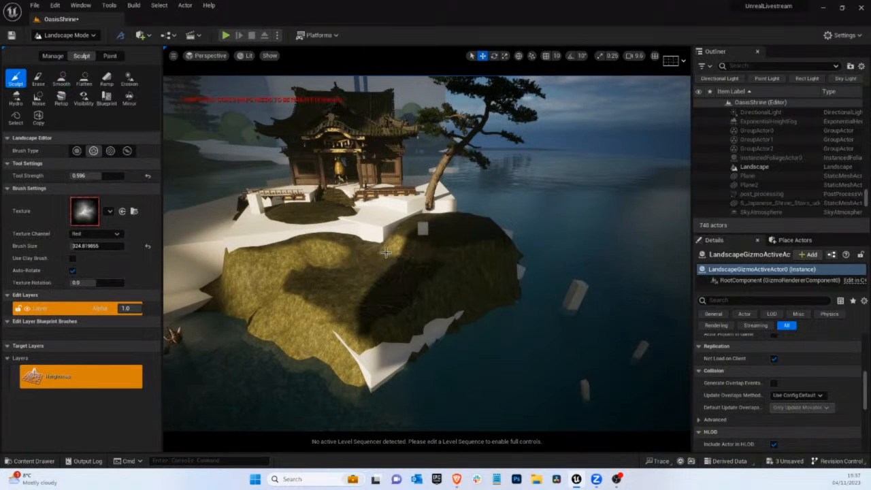
{"action": "right_click_drag", "start_coordinate": [384, 263], "coordinate": [398, 315]}
Flatten the grass patch outward over the white terrace at the foot of the shrine stairs
{"action": "scroll", "coordinate": [472, 285], "scroll_direction": "up", "scroll_amount": 1}
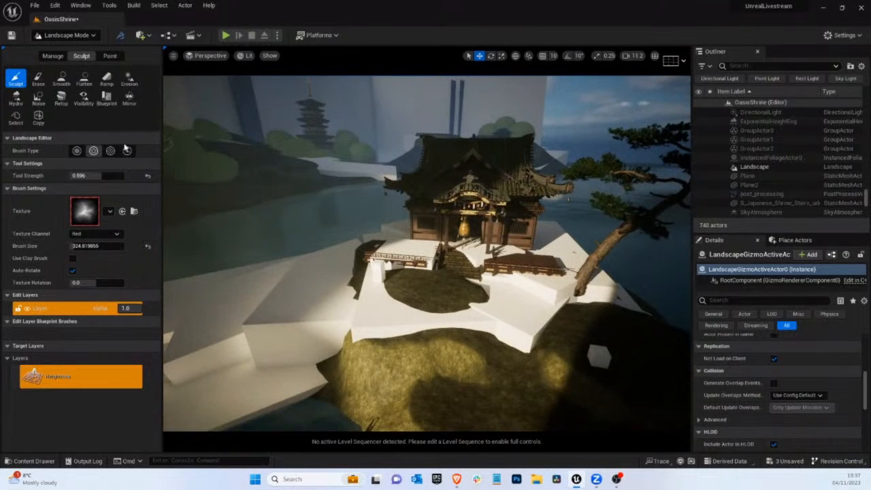
{"action": "left_click", "coordinate": [84, 79]}
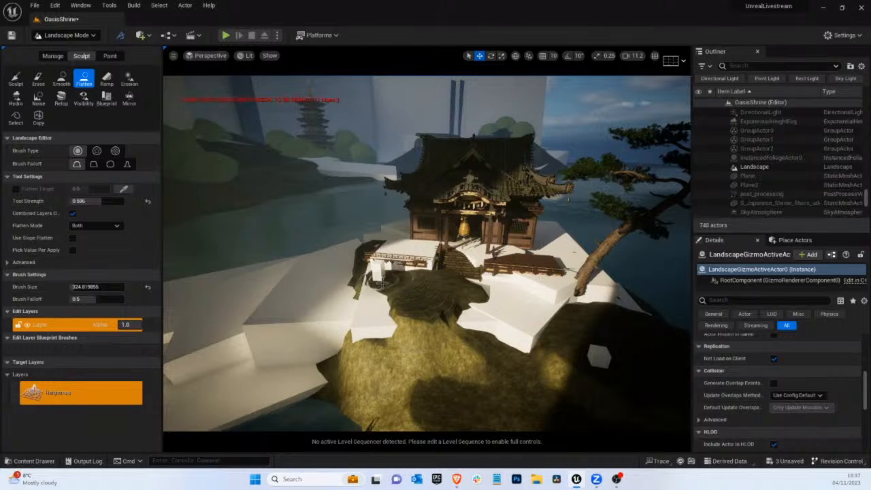
{"action": "mouse_move", "coordinate": [382, 280]}
{"action": "left_mouse_down"}
{"action": "mouse_move", "coordinate": [414, 301]}
{"action": "mouse_move", "coordinate": [453, 307]}
{"action": "mouse_move", "coordinate": [399, 305]}
{"action": "mouse_move", "coordinate": [439, 297]}
{"action": "mouse_move", "coordinate": [484, 306]}
{"action": "mouse_move", "coordinate": [486, 320]}
{"action": "mouse_move", "coordinate": [501, 305]}
{"action": "mouse_move", "coordinate": [511, 313]}
{"action": "mouse_move", "coordinate": [488, 293]}
{"action": "left_mouse_up"}
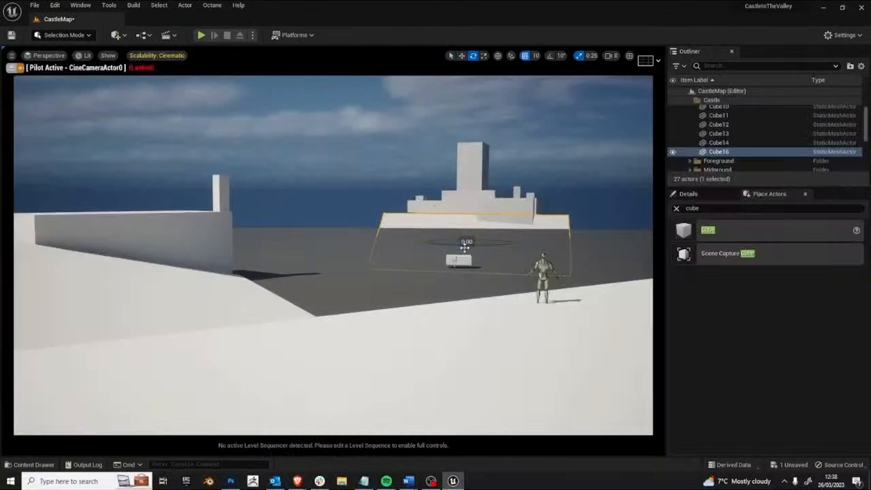
{"action": "left_click_drag", "start_coordinate": [465, 248], "coordinate": [480, 248]}
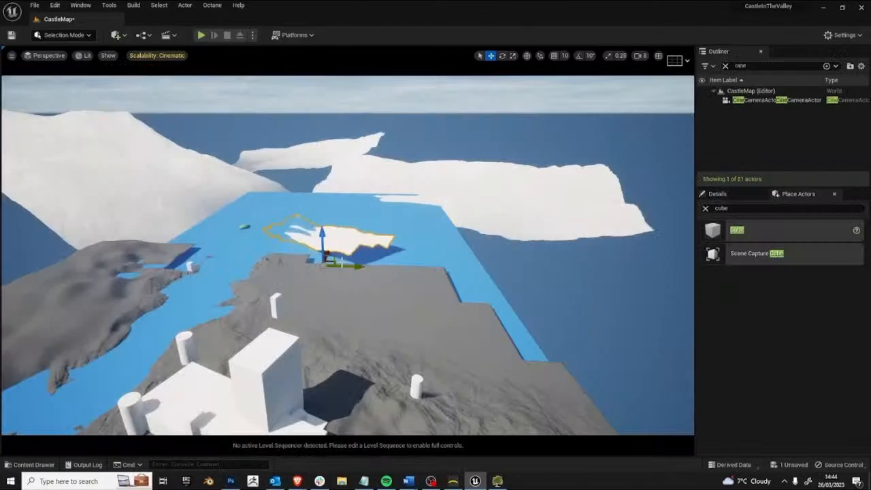
{"action": "left_click_drag", "start_coordinate": [326, 259], "coordinate": [278, 261]}
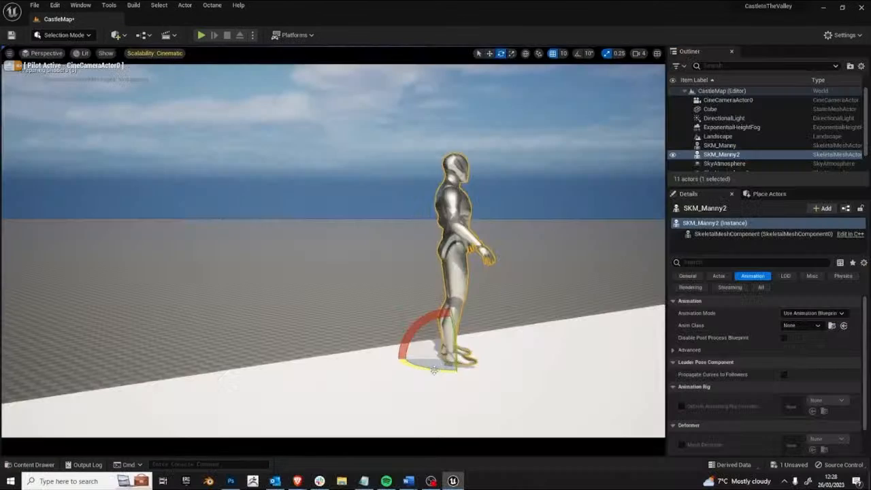
{"action": "left_click_drag", "start_coordinate": [433, 369], "coordinate": [379, 362]}
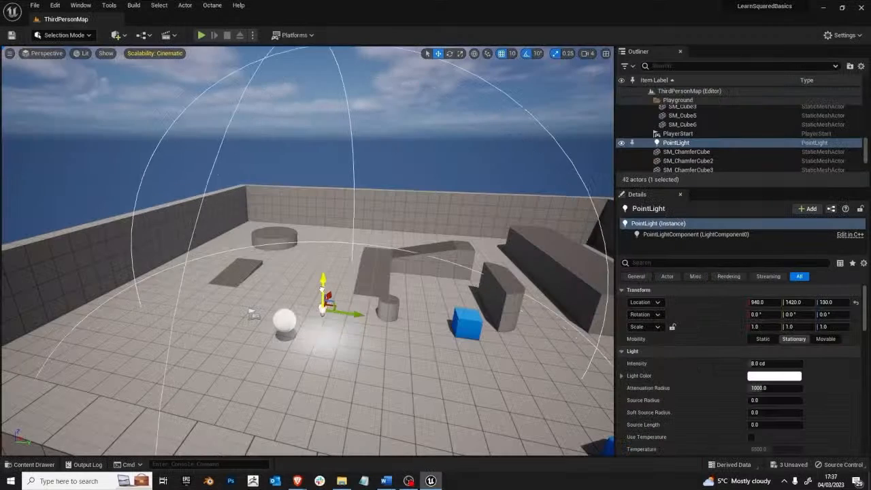
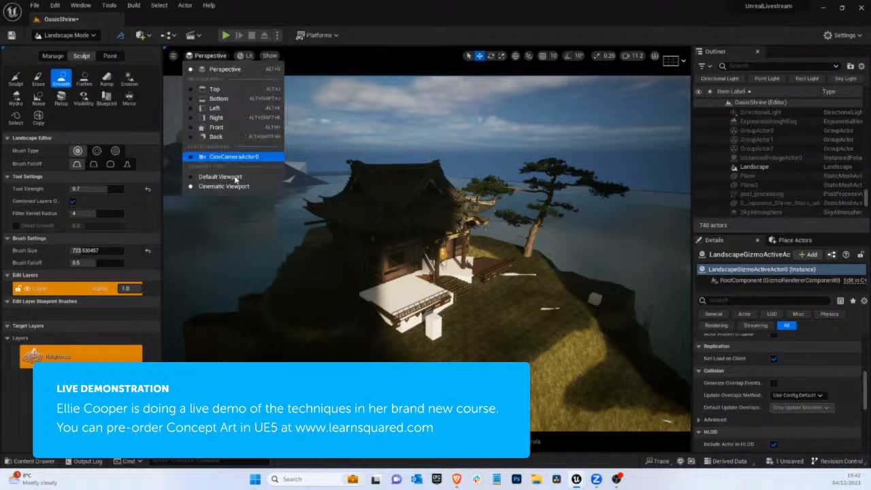
Check the scene through CineCameraActor0, leave the camera, and raise a small grassy peak over the white blocks beside the island with the textured Sculpt brush
{"action": "left_click", "coordinate": [232, 152]}
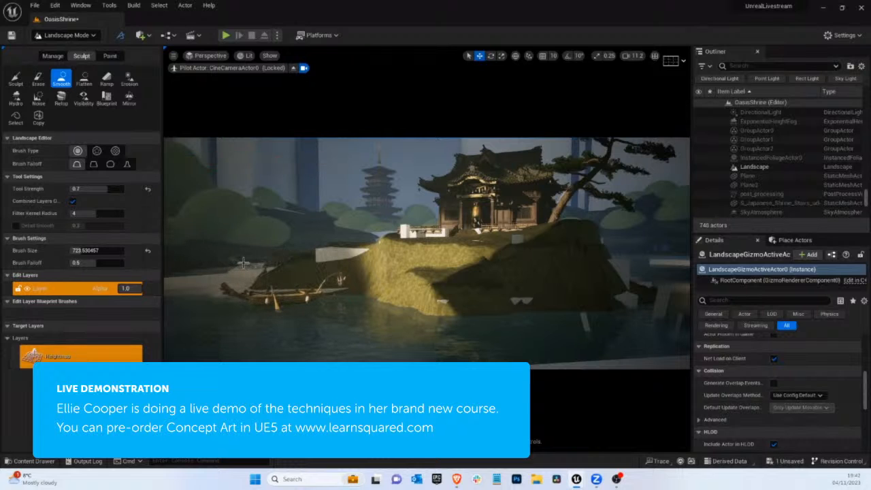
{"action": "left_click", "coordinate": [302, 68]}
{"action": "key", "text": "w"}
{"action": "right_click_drag", "start_coordinate": [404, 150], "coordinate": [369, 307]}
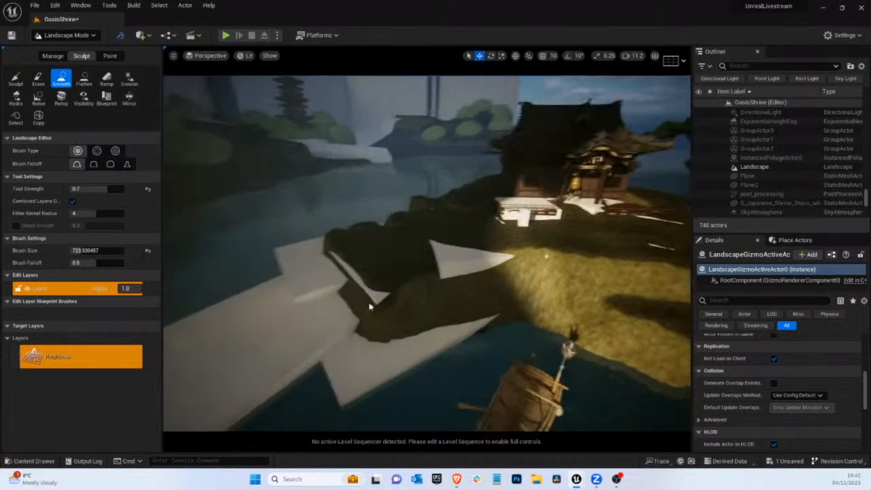
{"action": "left_click", "coordinate": [17, 80]}
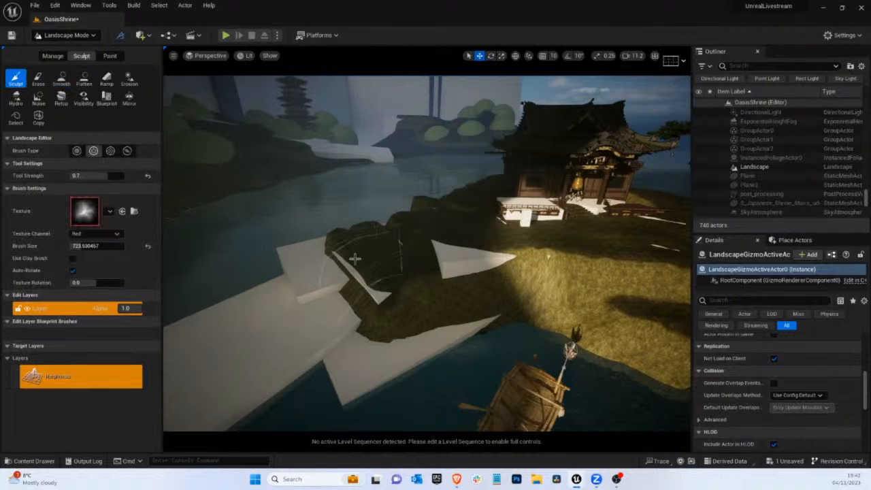
{"action": "left_click_drag", "start_coordinate": [297, 276], "coordinate": [293, 287]}
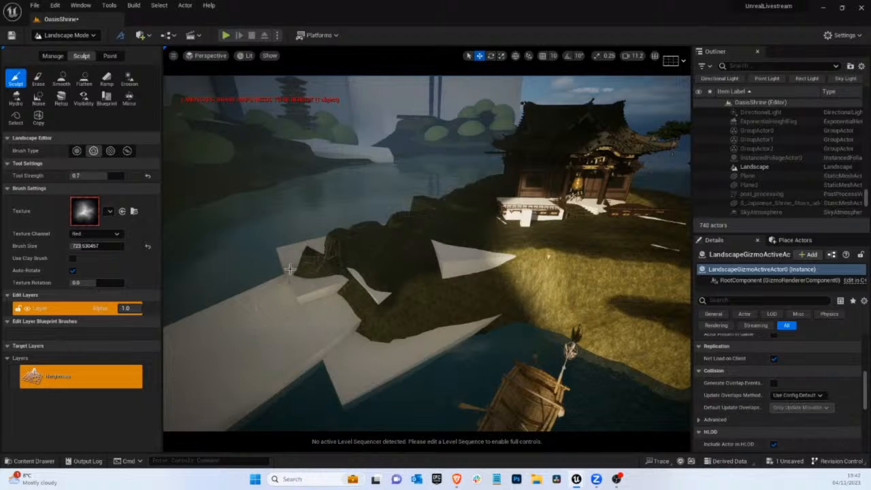
Examine the shrine island's front slope and the white blocks along its shore from several angles
{"action": "right_click_drag", "start_coordinate": [392, 218], "coordinate": [287, 217]}
{"action": "scroll", "coordinate": [420, 204], "scroll_direction": "up", "scroll_amount": 10}
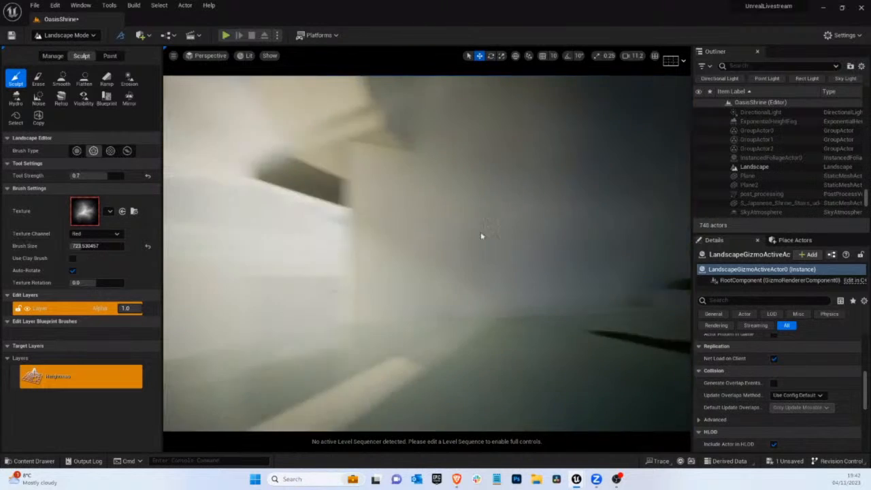
{"action": "right_click_drag", "start_coordinate": [482, 235], "coordinate": [435, 279]}
{"action": "mouse_move", "coordinate": [324, 318]}
{"action": "right_mouse_down"}
{"action": "mouse_move", "coordinate": [340, 301]}
{"action": "mouse_move", "coordinate": [287, 323]}
{"action": "mouse_move", "coordinate": [329, 342]}
{"action": "mouse_move", "coordinate": [320, 347]}
{"action": "right_mouse_up"}
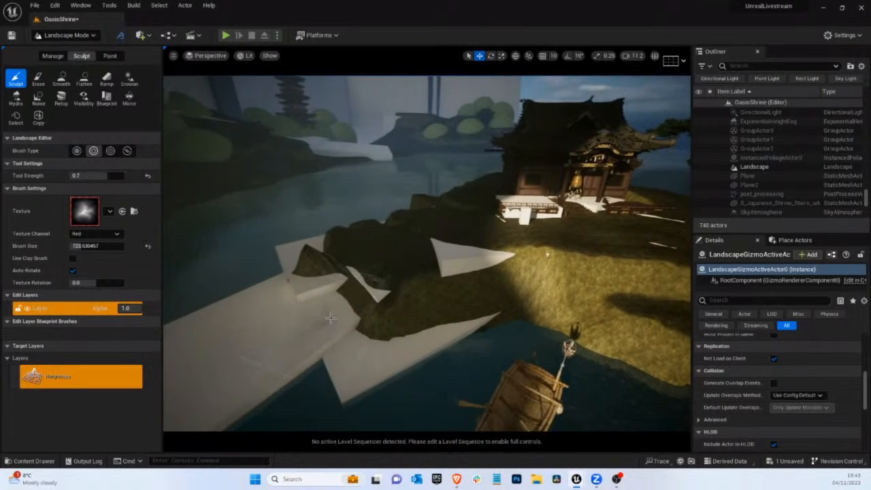
{"action": "right_click_drag", "start_coordinate": [391, 289], "coordinate": [367, 298]}
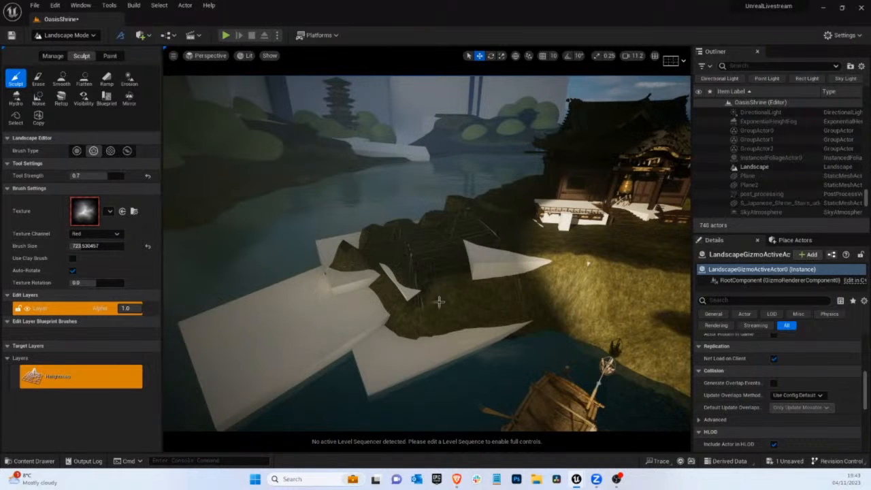
{"action": "mouse_move", "coordinate": [484, 262]}
{"action": "right_mouse_down"}
{"action": "mouse_move", "coordinate": [503, 268]}
{"action": "mouse_move", "coordinate": [496, 258]}
{"action": "mouse_move", "coordinate": [511, 258]}
{"action": "right_mouse_up"}
{"action": "left_click", "coordinate": [461, 244]}
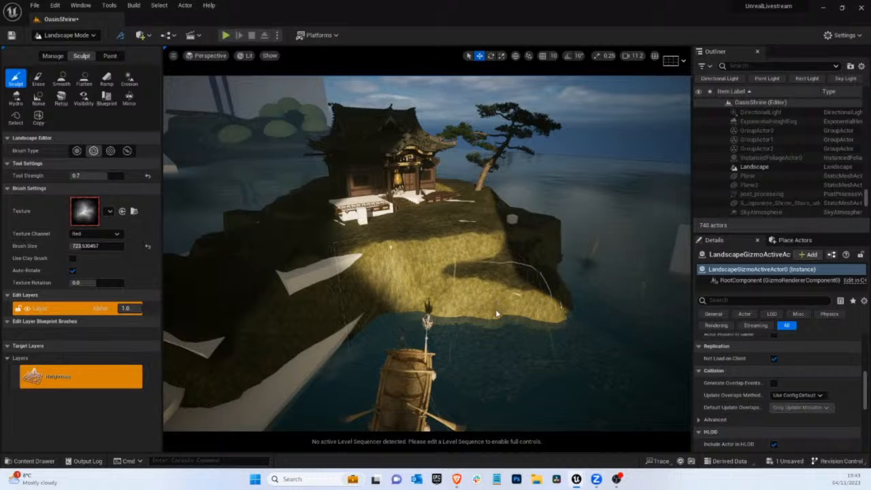
{"action": "right_click_drag", "start_coordinate": [495, 311], "coordinate": [469, 293]}
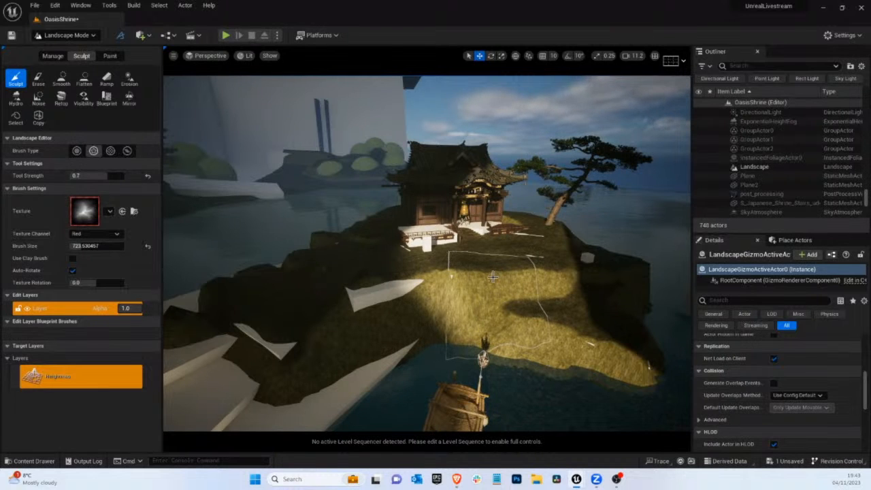
{"action": "right_click_drag", "start_coordinate": [485, 304], "coordinate": [504, 270]}
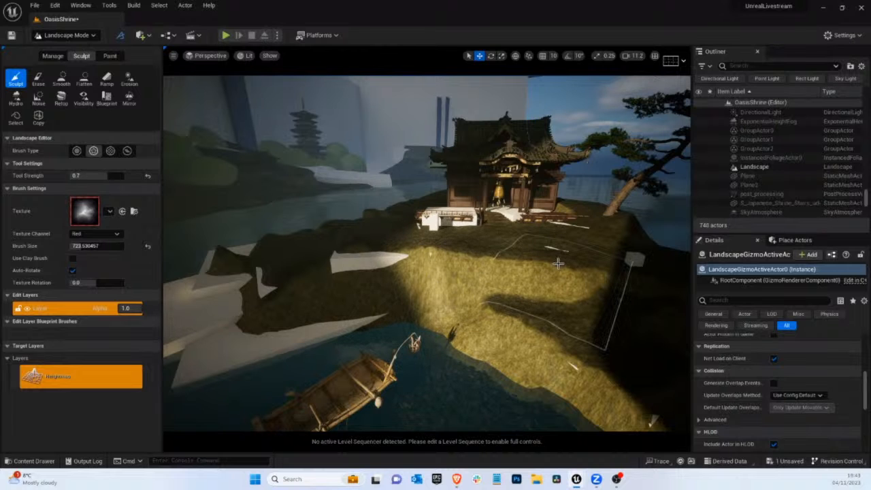
{"action": "right_click_drag", "start_coordinate": [513, 278], "coordinate": [492, 278]}
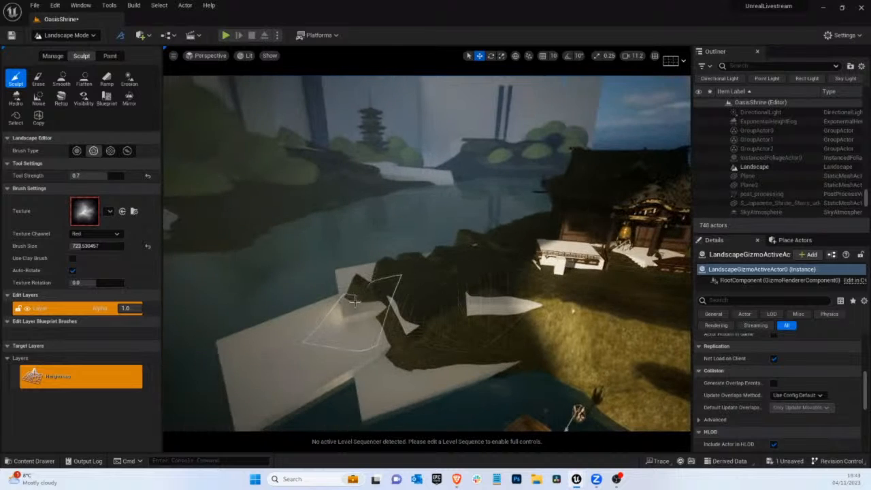
{"action": "right_click_drag", "start_coordinate": [362, 304], "coordinate": [377, 316]}
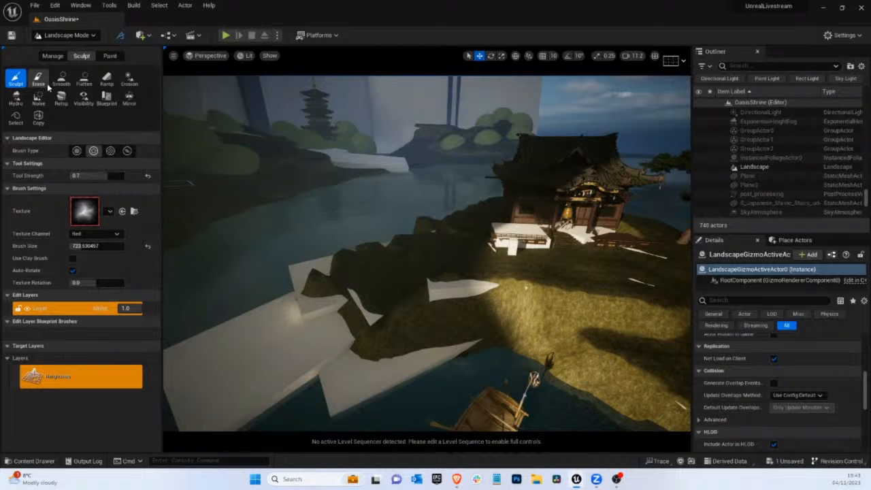
Flatten the small peak outward into a broad grassy mound over the white blocks, and undo the last flatten stroke
{"action": "left_click", "coordinate": [84, 78]}
{"action": "mouse_move", "coordinate": [340, 272]}
{"action": "left_mouse_down"}
{"action": "mouse_move", "coordinate": [372, 290]}
{"action": "mouse_move", "coordinate": [315, 267]}
{"action": "mouse_move", "coordinate": [363, 272]}
{"action": "mouse_move", "coordinate": [347, 273]}
{"action": "mouse_move", "coordinate": [350, 261]}
{"action": "mouse_move", "coordinate": [315, 299]}
{"action": "left_mouse_up"}
{"action": "left_click_drag", "start_coordinate": [461, 245], "coordinate": [449, 272]}
{"action": "key", "text": "ctrl+z"}
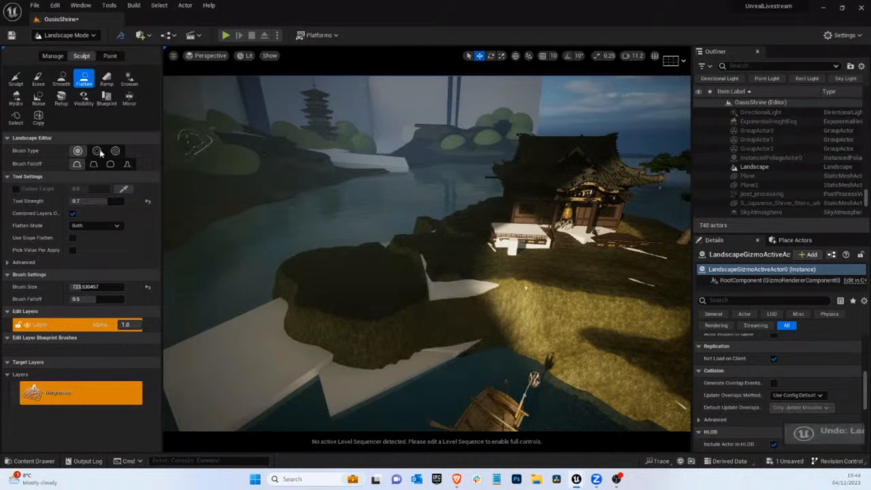
Try smoothing the ridge between the new mound and the shrine plateau, and undo the smoothing strokes
{"action": "left_click", "coordinate": [17, 78]}
{"action": "left_click", "coordinate": [61, 78]}
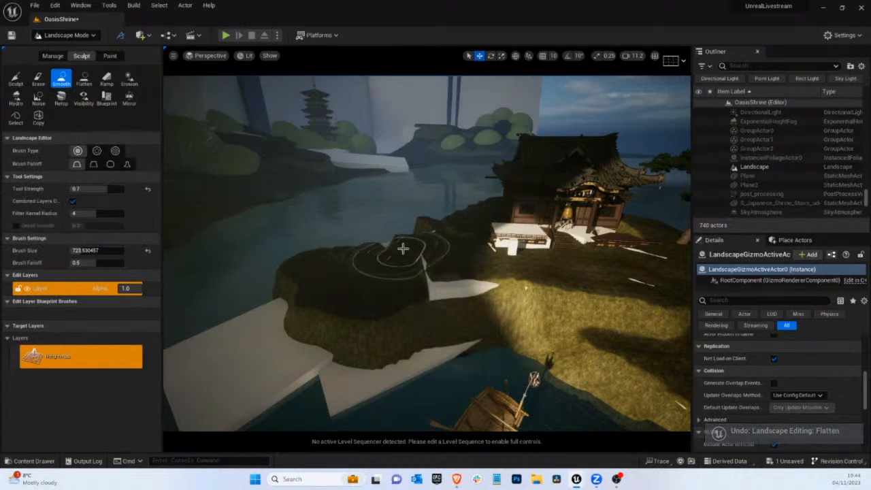
{"action": "mouse_move", "coordinate": [436, 256]}
{"action": "left_mouse_down"}
{"action": "mouse_move", "coordinate": [422, 251]}
{"action": "mouse_move", "coordinate": [449, 231]}
{"action": "left_mouse_up"}
{"action": "mouse_move", "coordinate": [478, 181]}
{"action": "middle_mouse_down"}
{"action": "mouse_move", "coordinate": [496, 182]}
{"action": "mouse_move", "coordinate": [508, 221]}
{"action": "middle_mouse_up"}
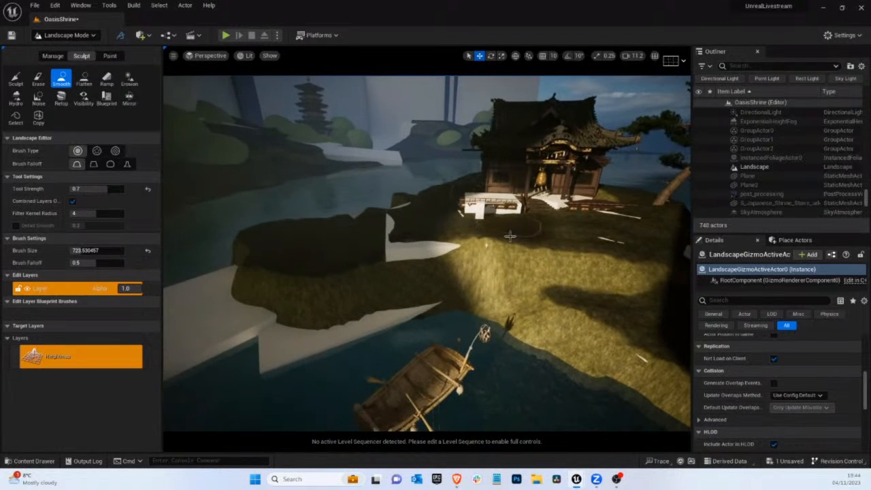
{"action": "left_click_drag", "start_coordinate": [509, 240], "coordinate": [510, 268]}
{"action": "key", "text": "ctrl+z"}
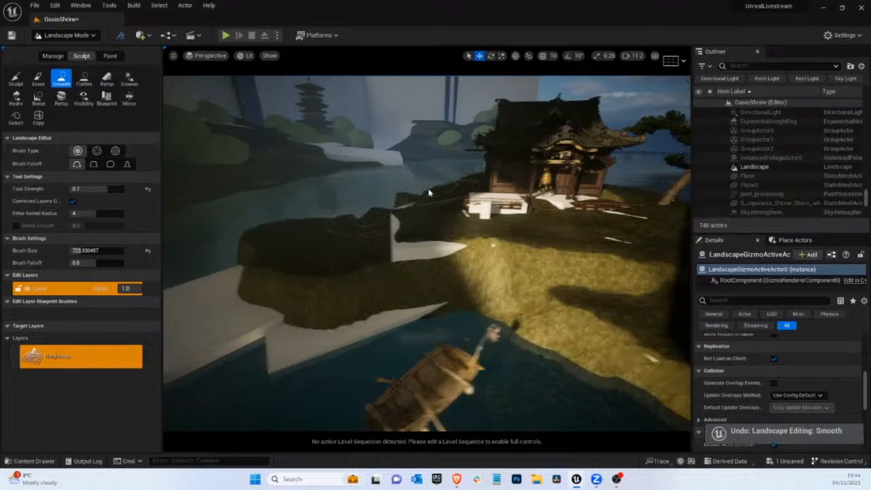
{"action": "mouse_move", "coordinate": [428, 187]}
{"action": "middle_mouse_down"}
{"action": "mouse_move", "coordinate": [345, 247]}
{"action": "mouse_move", "coordinate": [358, 232]}
{"action": "middle_mouse_up"}
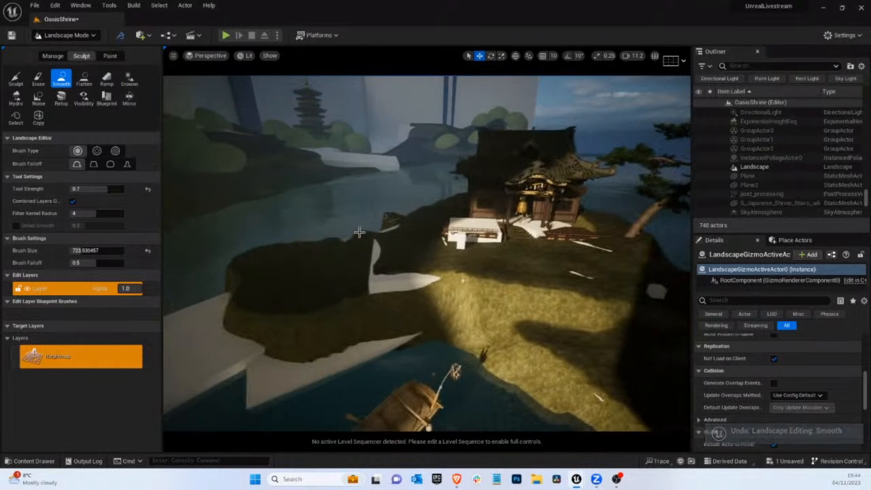
{"action": "key", "text": "ctrl+z"}
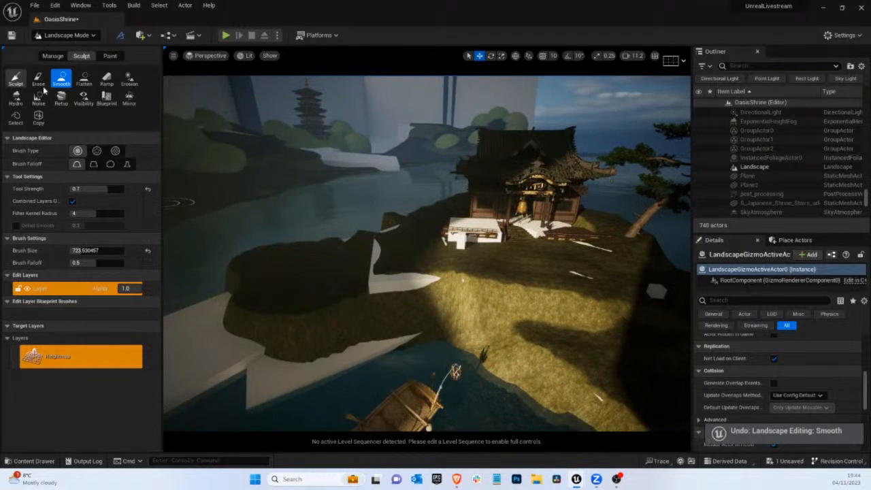
Flatten the ground from the mound across to the shrine plateau to cover the white gap between them
{"action": "left_click", "coordinate": [85, 80]}
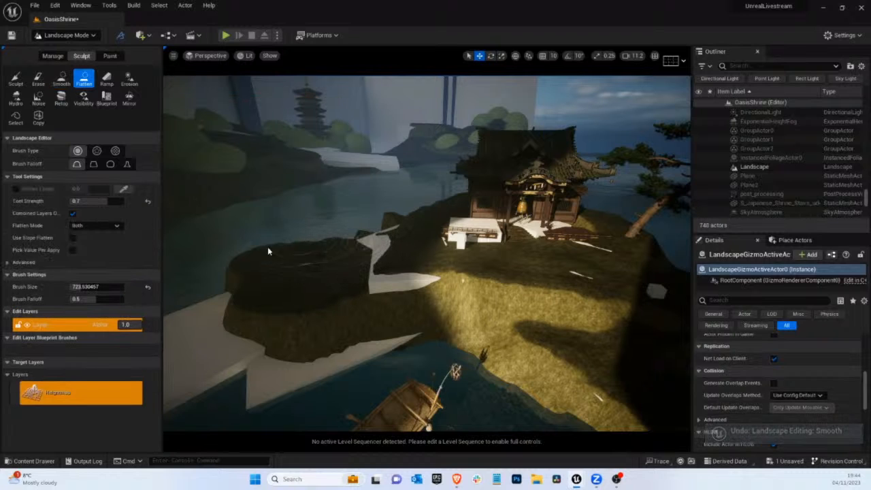
{"action": "mouse_move", "coordinate": [355, 258]}
{"action": "left_mouse_down"}
{"action": "mouse_move", "coordinate": [356, 240]}
{"action": "mouse_move", "coordinate": [417, 249]}
{"action": "mouse_move", "coordinate": [407, 242]}
{"action": "mouse_move", "coordinate": [398, 245]}
{"action": "mouse_move", "coordinate": [417, 256]}
{"action": "left_mouse_up"}
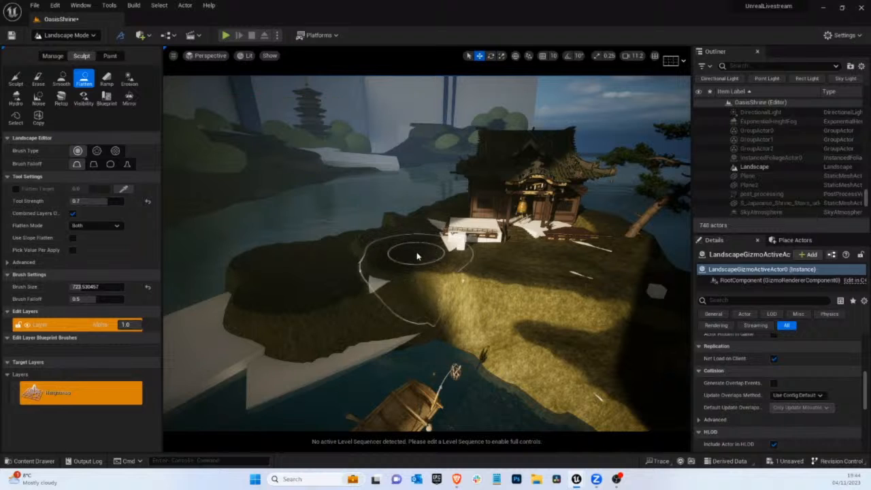
{"action": "right_click_drag", "start_coordinate": [183, 191], "coordinate": [112, 188]}
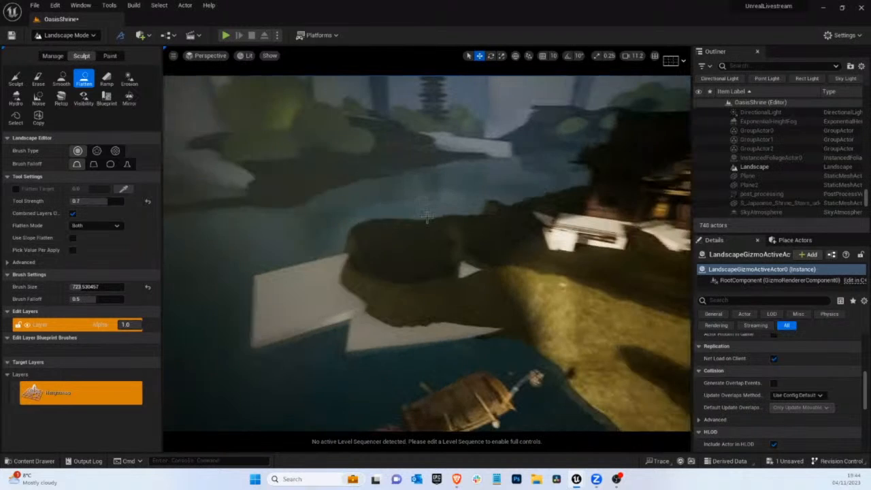
Sculpt a small bump on the outermost white block and flatten it outward into a low grassy ledge over the block
{"action": "left_click", "coordinate": [16, 79]}
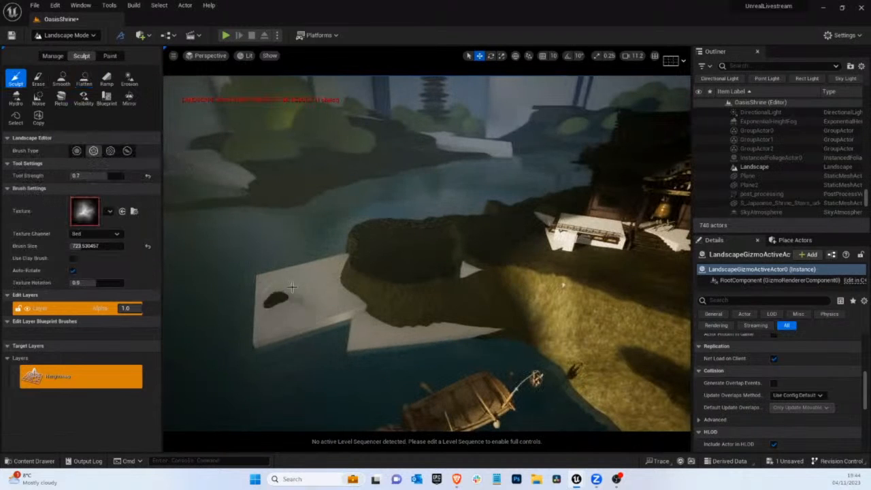
{"action": "left_click", "coordinate": [61, 80]}
{"action": "left_click", "coordinate": [84, 79]}
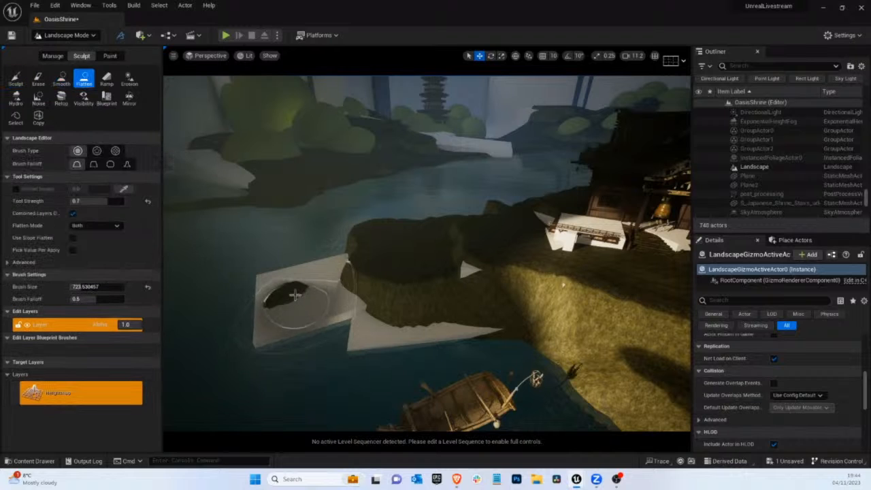
{"action": "mouse_move", "coordinate": [289, 294]}
{"action": "left_mouse_down"}
{"action": "mouse_move", "coordinate": [297, 313]}
{"action": "mouse_move", "coordinate": [325, 327]}
{"action": "left_mouse_up"}
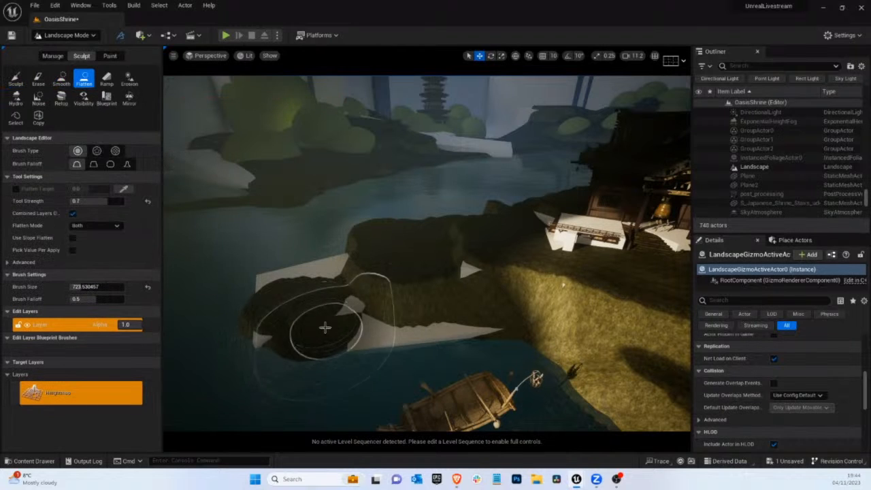
Reduce the brush size to about 325 and flatten the low ledge over the white edges along the mound's shore
{"action": "left_click", "coordinate": [91, 287]}
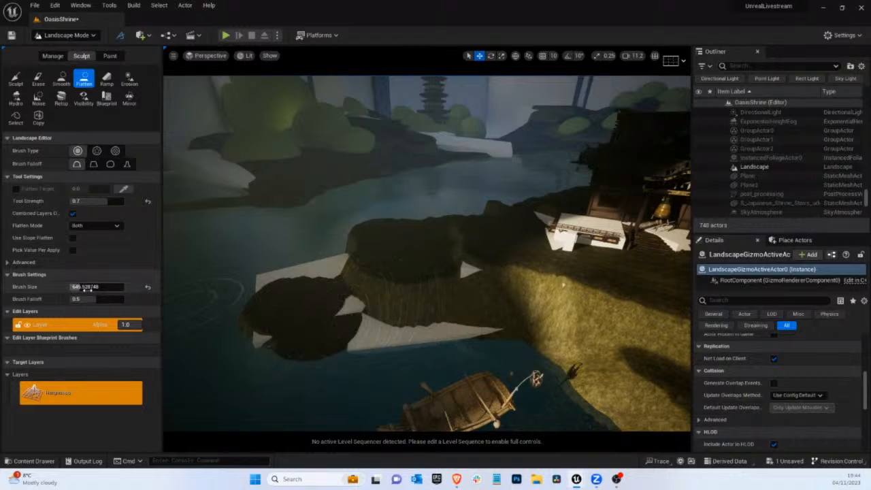
{"action": "left_click_drag", "start_coordinate": [100, 288], "coordinate": [97, 288]}
{"action": "mouse_move", "coordinate": [339, 313]}
{"action": "left_mouse_down"}
{"action": "mouse_move", "coordinate": [394, 334]}
{"action": "mouse_move", "coordinate": [444, 336]}
{"action": "mouse_move", "coordinate": [383, 346]}
{"action": "mouse_move", "coordinate": [471, 331]}
{"action": "left_mouse_up"}
{"action": "left_click_drag", "start_coordinate": [326, 287], "coordinate": [284, 285]}
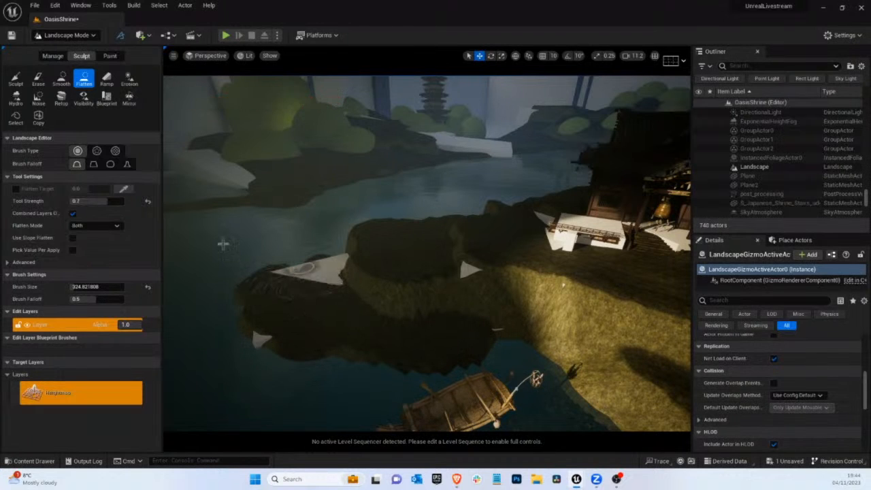
Add a landscape ramp about 2937 wide between the water beyond the outer ledge and the white patch beside the mound
{"action": "left_click", "coordinate": [108, 77]}
{"action": "left_click", "coordinate": [228, 310]}
{"action": "left_click", "coordinate": [338, 284]}
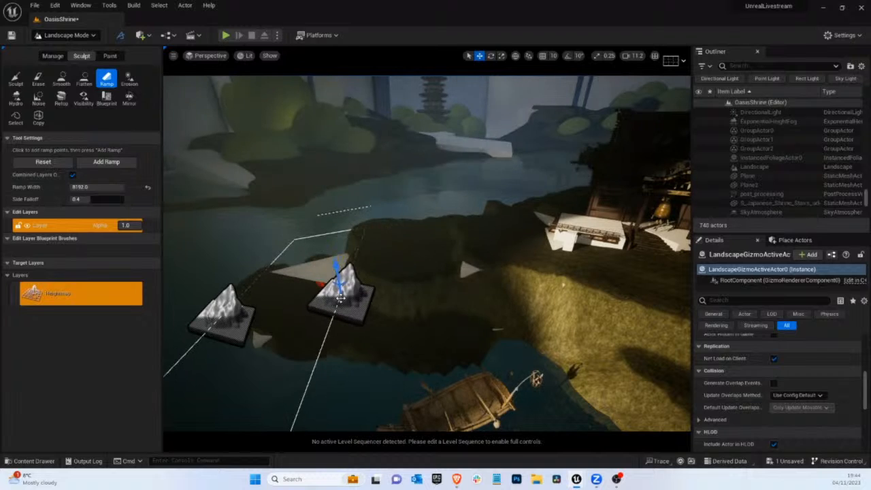
{"action": "mouse_move", "coordinate": [338, 284]}
{"action": "left_mouse_down"}
{"action": "mouse_move", "coordinate": [343, 266]}
{"action": "mouse_move", "coordinate": [349, 277]}
{"action": "left_mouse_up"}
{"action": "left_click_drag", "start_coordinate": [108, 188], "coordinate": [94, 191]}
{"action": "mouse_move", "coordinate": [369, 210]}
{"action": "middle_mouse_down"}
{"action": "mouse_move", "coordinate": [328, 231]}
{"action": "mouse_move", "coordinate": [330, 250]}
{"action": "mouse_move", "coordinate": [384, 208]}
{"action": "middle_mouse_up"}
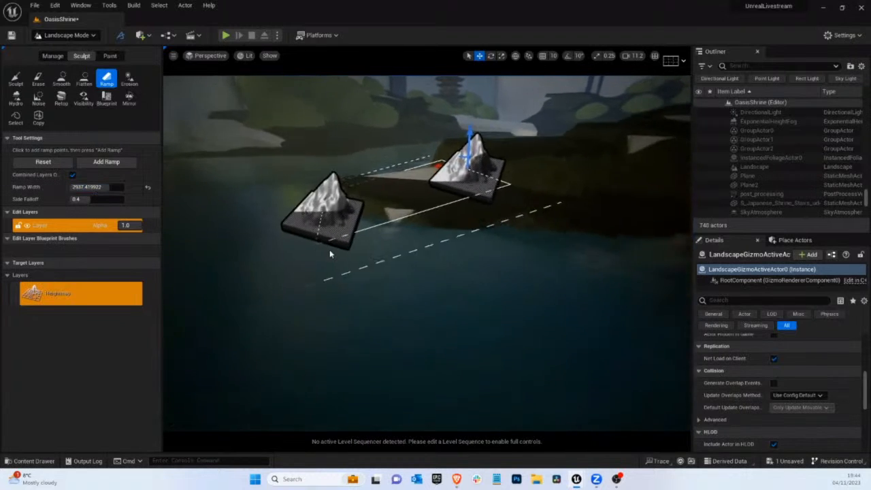
{"action": "left_click_drag", "start_coordinate": [266, 181], "coordinate": [266, 168]}
{"action": "left_click", "coordinate": [106, 161]}
Return to the CineCameraActor0 view, switch to Selection mode, and delete the white blocks poking through the bank above the boat and the lower front cliff
{"action": "middle_click_drag", "start_coordinate": [438, 195], "coordinate": [452, 229]}
{"action": "left_click", "coordinate": [207, 56]}
{"action": "left_click", "coordinate": [234, 157]}
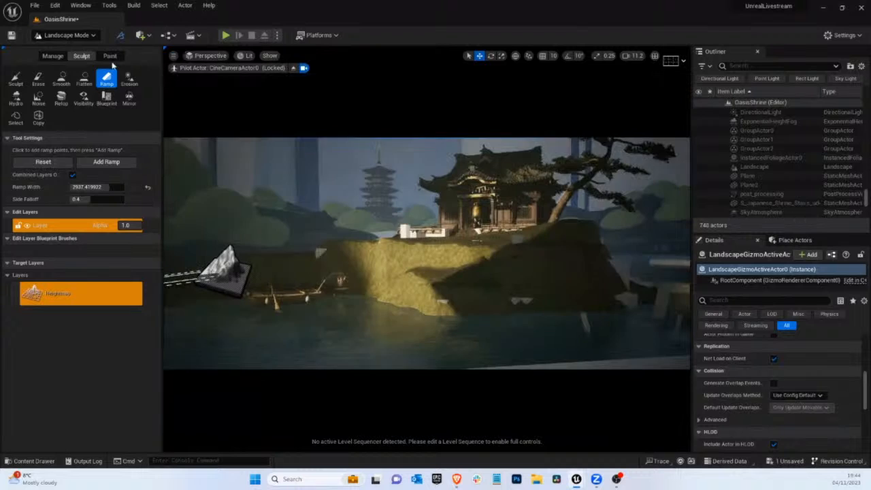
{"action": "left_click", "coordinate": [66, 35]}
{"action": "left_click", "coordinate": [96, 51]}
{"action": "left_click", "coordinate": [151, 227]}
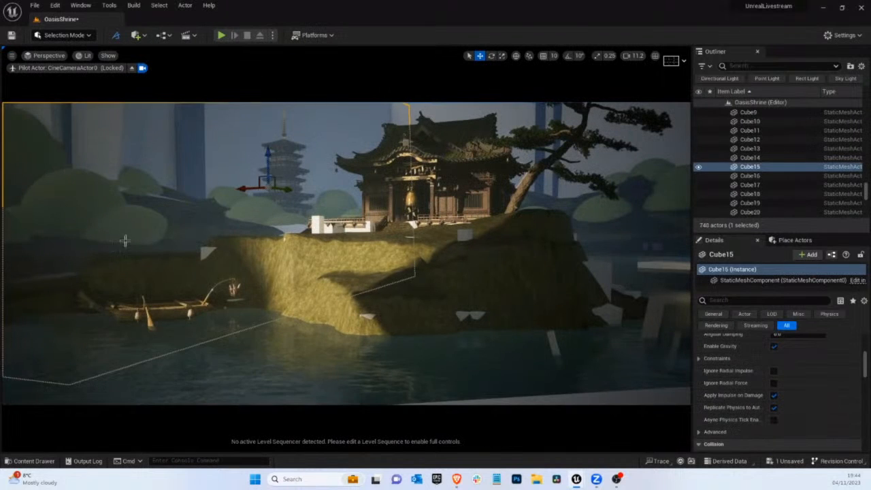
{"action": "left_click", "coordinate": [125, 241]}
{"action": "left_click", "coordinate": [202, 254]}
{"action": "key", "text": "Delete"}
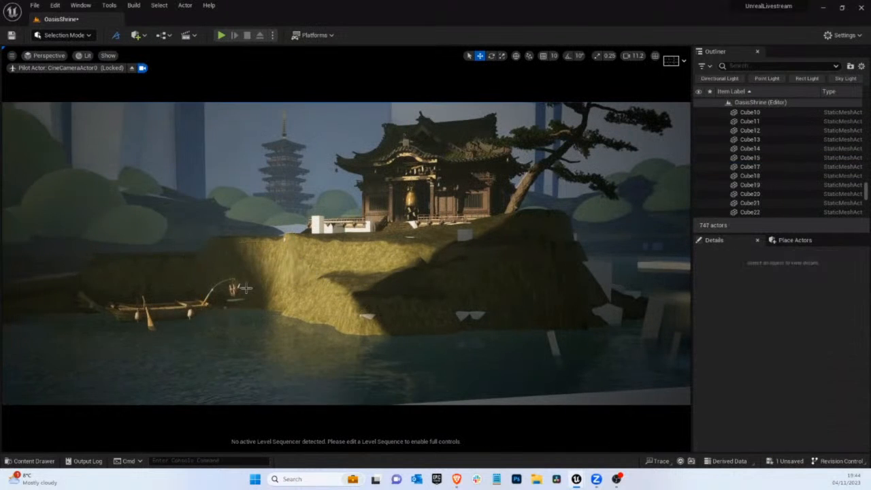
{"action": "left_click", "coordinate": [439, 322]}
{"action": "key", "text": "Delete"}
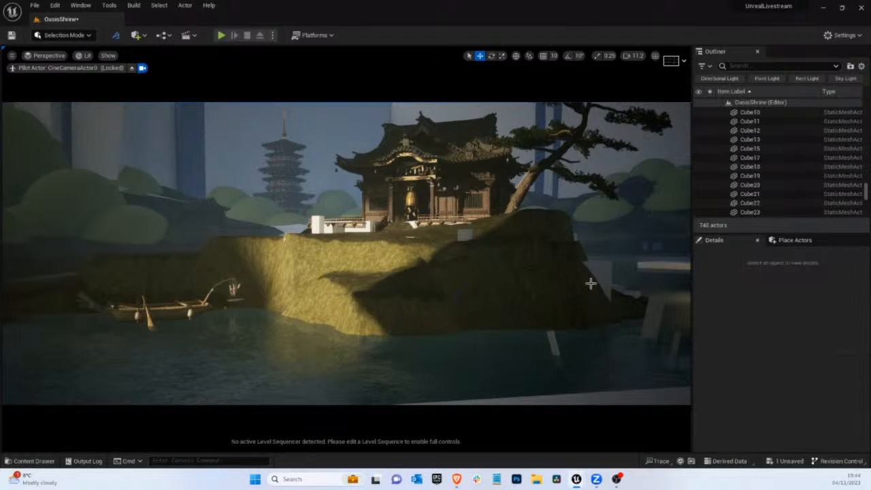
Select the hidden block in the bank behind the boat, stop piloting CineCameraActor0, and frame the block up close
{"action": "left_click", "coordinate": [473, 234]}
{"action": "left_click", "coordinate": [353, 233]}
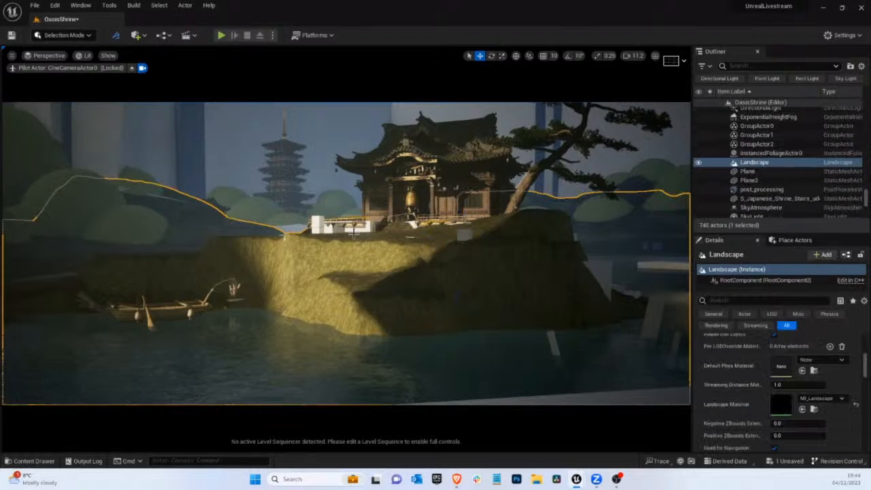
{"action": "key", "text": "g"}
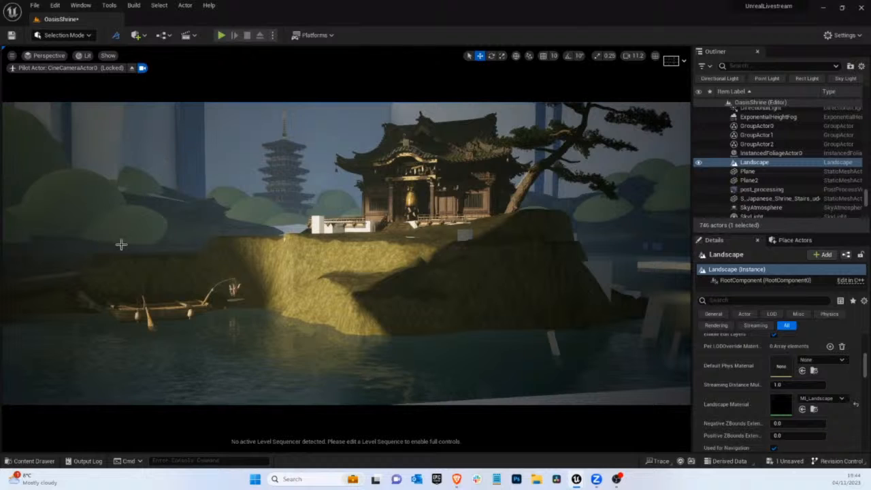
{"action": "key", "text": "g"}
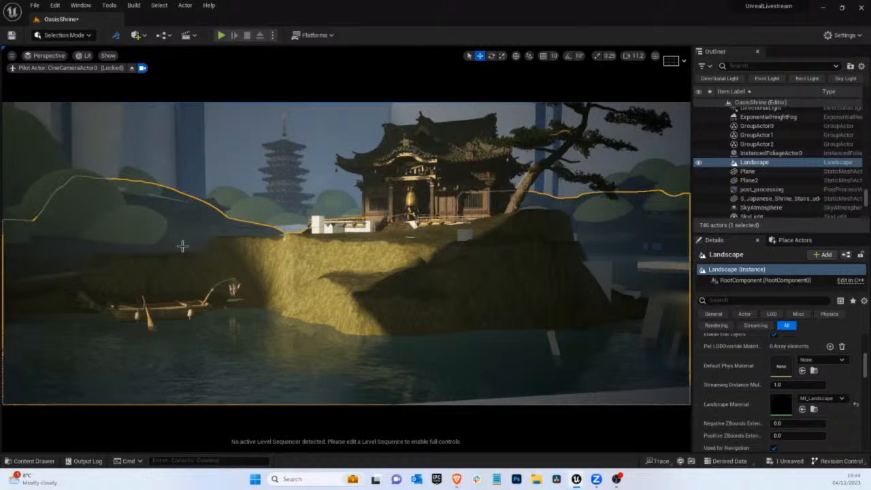
{"action": "left_click", "coordinate": [158, 196]}
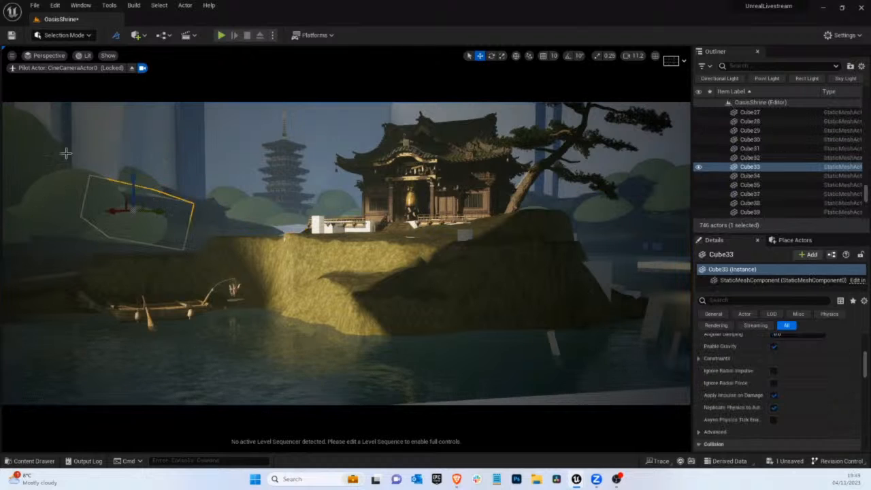
{"action": "left_click", "coordinate": [133, 69]}
{"action": "key", "text": "f"}
{"action": "right_click_drag", "start_coordinate": [345, 231], "coordinate": [313, 238]}
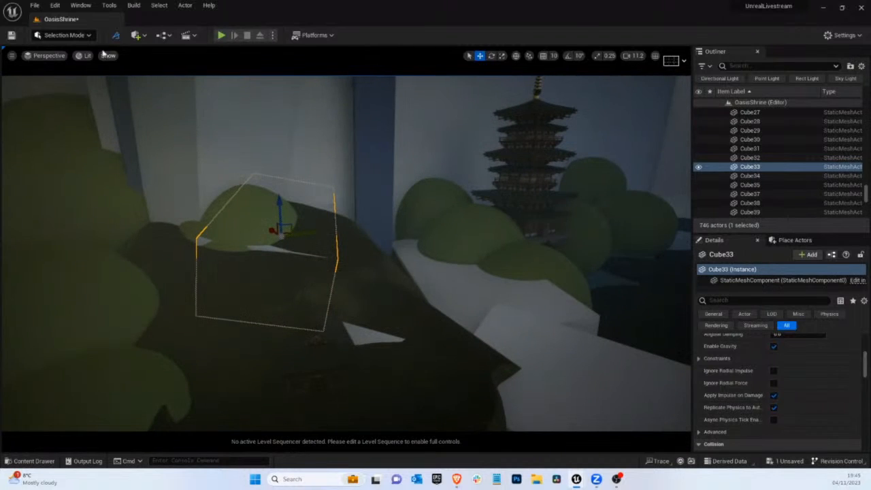
Try to flatten the landscape around the white patches on the mound in Landscape mode, then undo the flattening
{"action": "left_click", "coordinate": [64, 34]}
{"action": "left_click", "coordinate": [78, 63]}
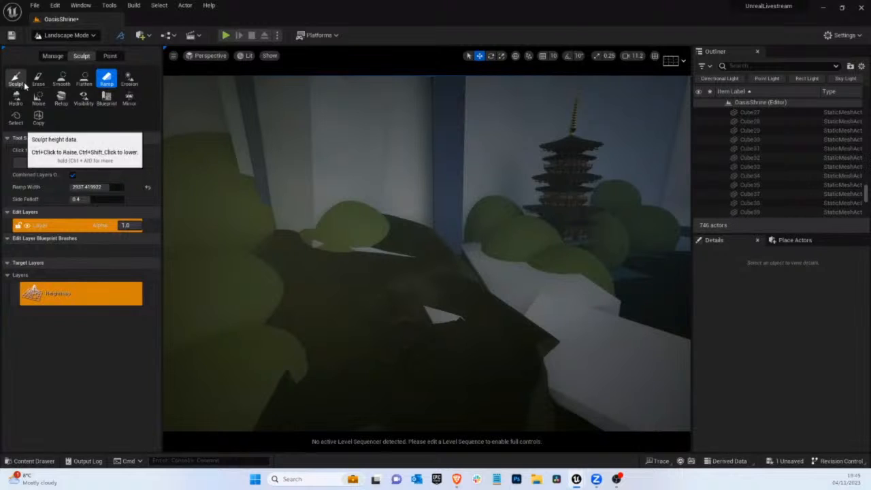
{"action": "left_click", "coordinate": [84, 78]}
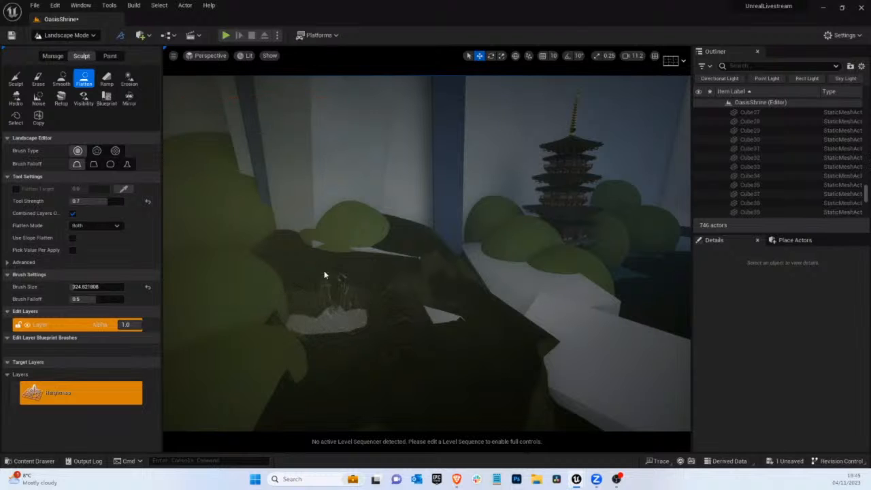
{"action": "right_click_drag", "start_coordinate": [379, 256], "coordinate": [280, 305]}
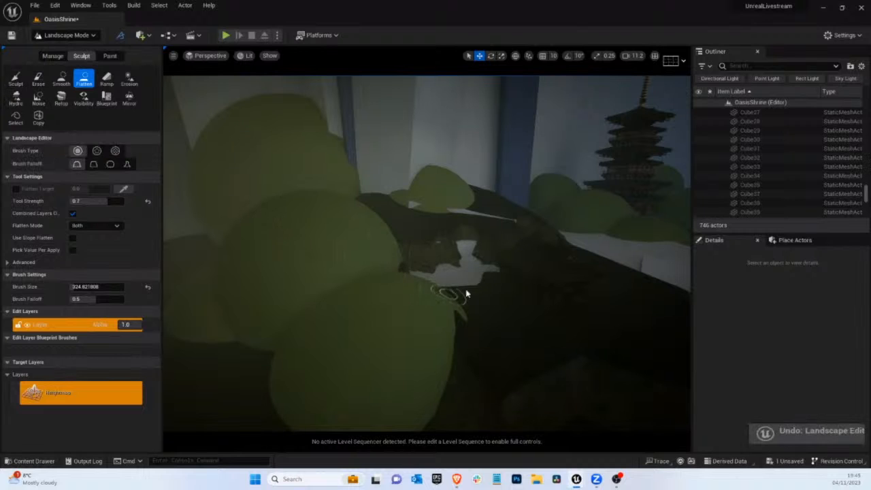
{"action": "key", "text": "ctrl+z"}
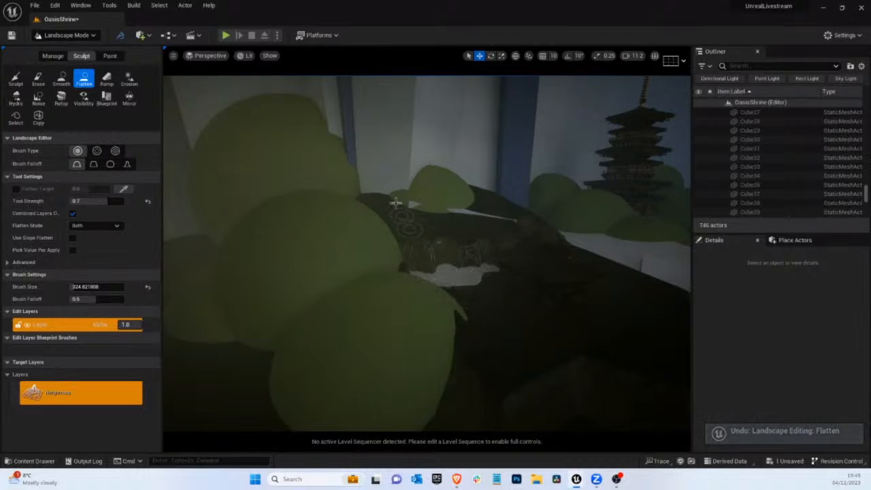
Switch to Selection mode and delete the three leftover blocks embedded in the dark mound
{"action": "left_click", "coordinate": [66, 35]}
{"action": "left_click", "coordinate": [71, 49]}
{"action": "left_click", "coordinate": [396, 198]}
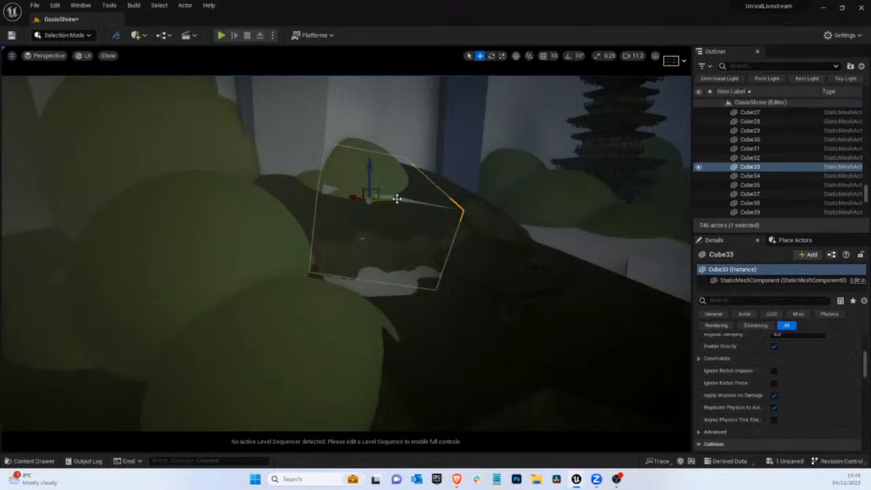
{"action": "key", "text": "Delete"}
{"action": "left_click", "coordinate": [375, 277]}
{"action": "key", "text": "Delete"}
{"action": "right_click_drag", "start_coordinate": [457, 259], "coordinate": [503, 270]}
{"action": "left_click", "coordinate": [185, 200]}
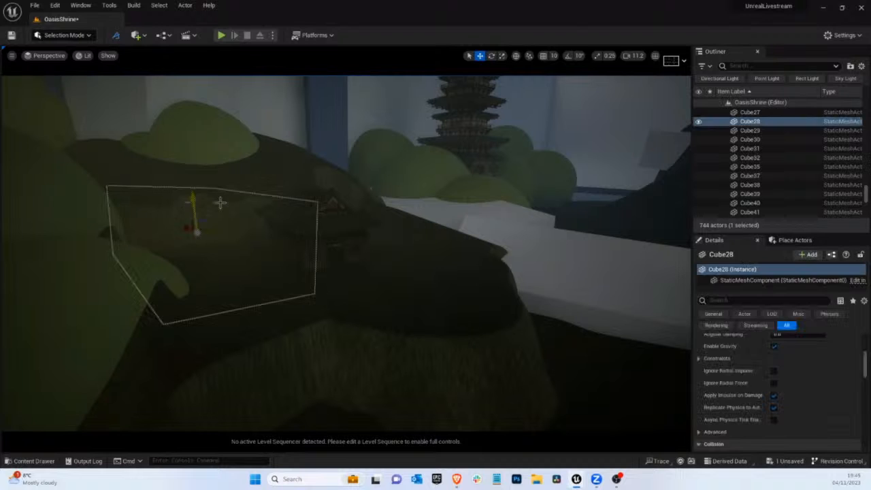
{"action": "key", "text": "Delete"}
Sculpt bumps along the bank edge of the large white slab in Landscape mode, using a brush size of about 1353
{"action": "left_click", "coordinate": [89, 36]}
{"action": "right_click_drag", "start_coordinate": [537, 200], "coordinate": [435, 213]}
{"action": "left_click", "coordinate": [65, 35]}
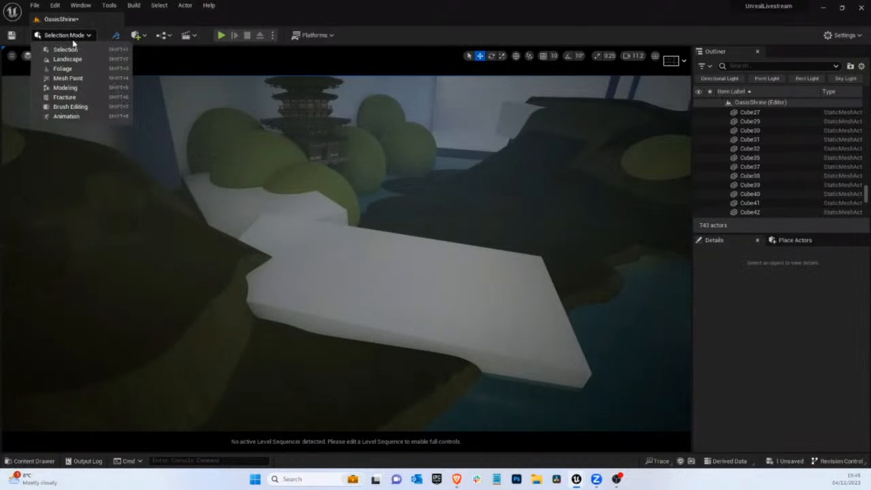
{"action": "left_click", "coordinate": [53, 60]}
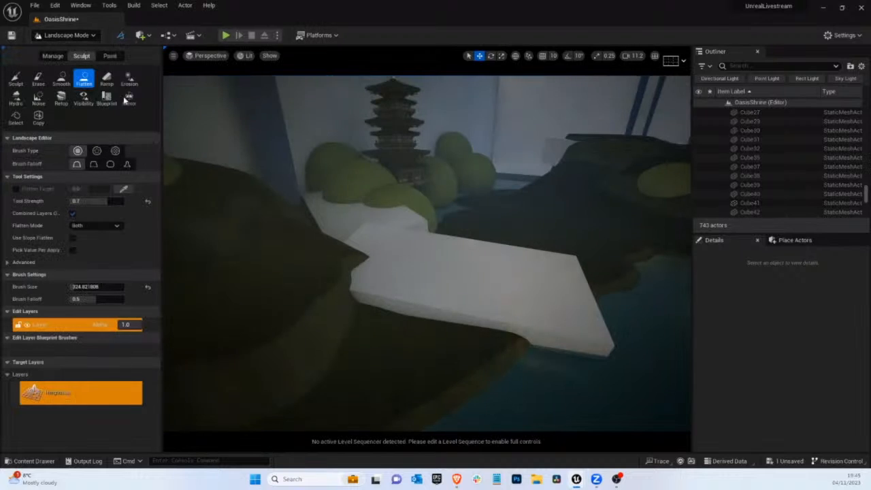
{"action": "left_click", "coordinate": [16, 79]}
{"action": "left_click", "coordinate": [91, 245]}
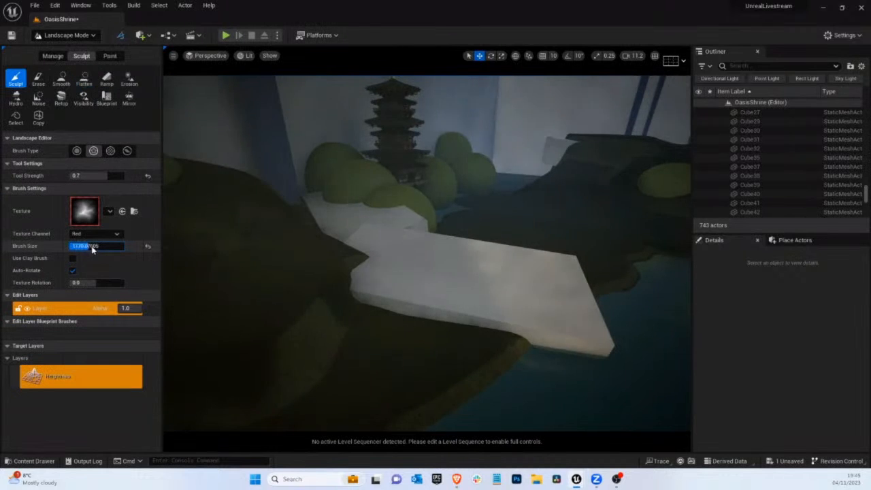
{"action": "left_click_drag", "start_coordinate": [91, 246], "coordinate": [93, 246]}
{"action": "mouse_move", "coordinate": [443, 333]}
{"action": "left_mouse_down"}
{"action": "mouse_move", "coordinate": [412, 311]}
{"action": "mouse_move", "coordinate": [330, 292]}
{"action": "mouse_move", "coordinate": [314, 275]}
{"action": "left_mouse_up"}
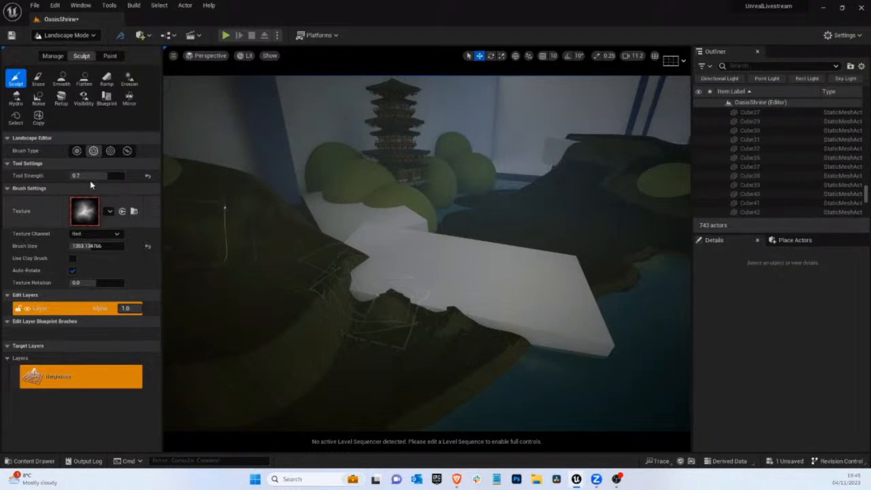
Flatten the sculpted bank outward over the near edge of the white slab toward the far shore
{"action": "left_click", "coordinate": [83, 79]}
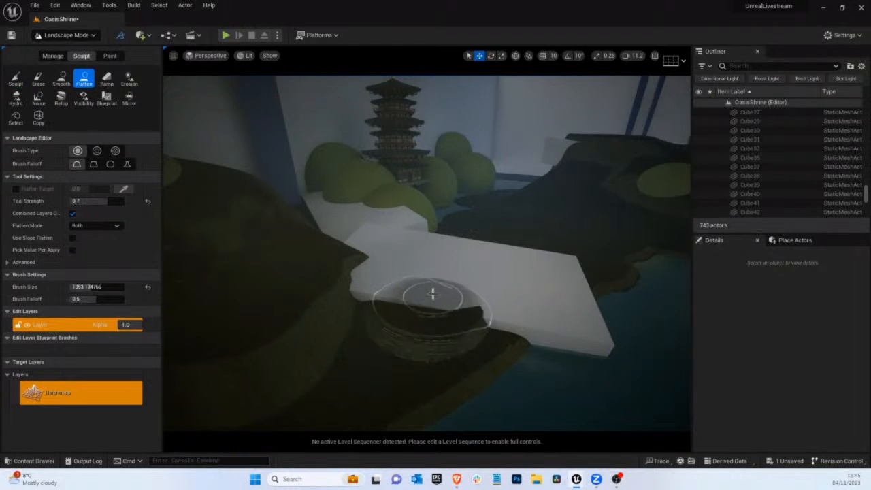
{"action": "mouse_move", "coordinate": [432, 293]}
{"action": "left_mouse_down"}
{"action": "mouse_move", "coordinate": [398, 277]}
{"action": "mouse_move", "coordinate": [496, 297]}
{"action": "mouse_move", "coordinate": [538, 269]}
{"action": "mouse_move", "coordinate": [435, 301]}
{"action": "mouse_move", "coordinate": [388, 278]}
{"action": "mouse_move", "coordinate": [399, 258]}
{"action": "mouse_move", "coordinate": [570, 264]}
{"action": "mouse_move", "coordinate": [554, 270]}
{"action": "left_mouse_up"}
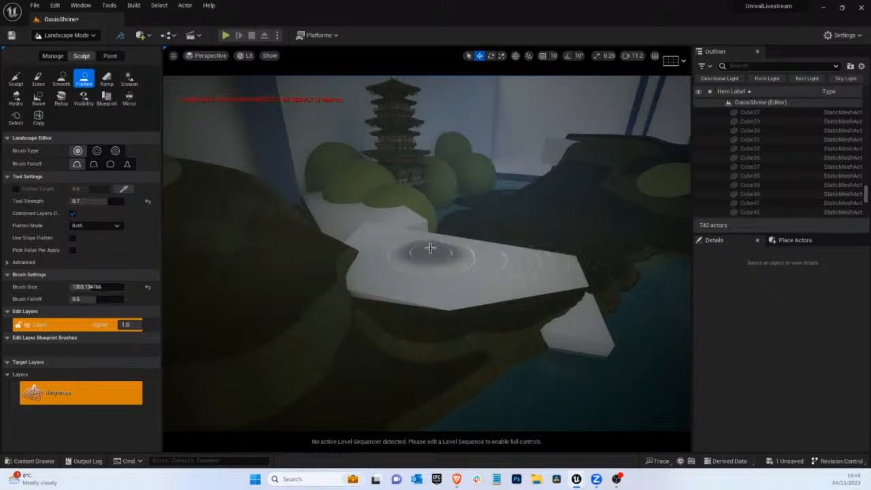
{"action": "right_click_drag", "start_coordinate": [531, 264], "coordinate": [537, 267]}
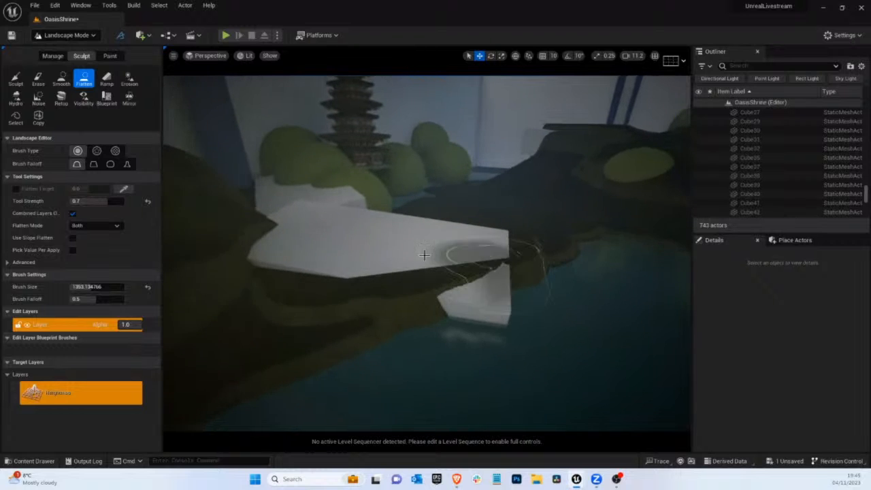
Smooth the bank along the white slab's near edge with a brush size of about 885
{"action": "left_click", "coordinate": [38, 78]}
{"action": "left_click", "coordinate": [61, 78]}
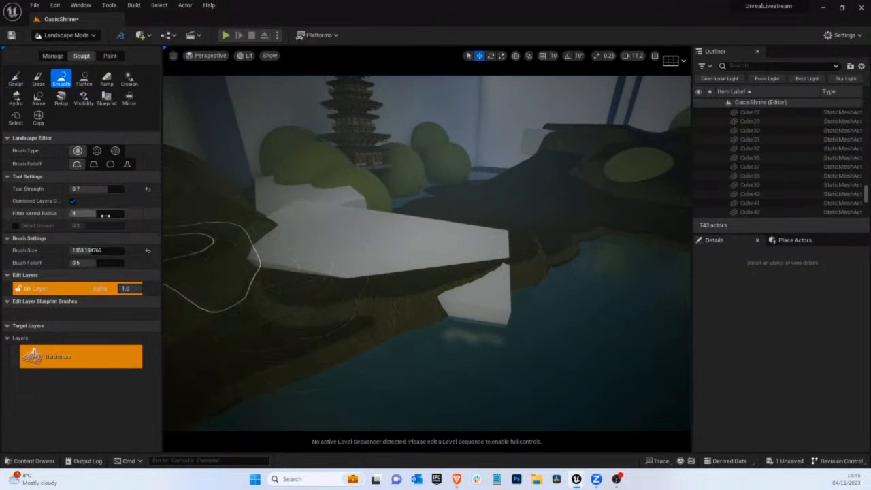
{"action": "left_click_drag", "start_coordinate": [94, 252], "coordinate": [90, 253]}
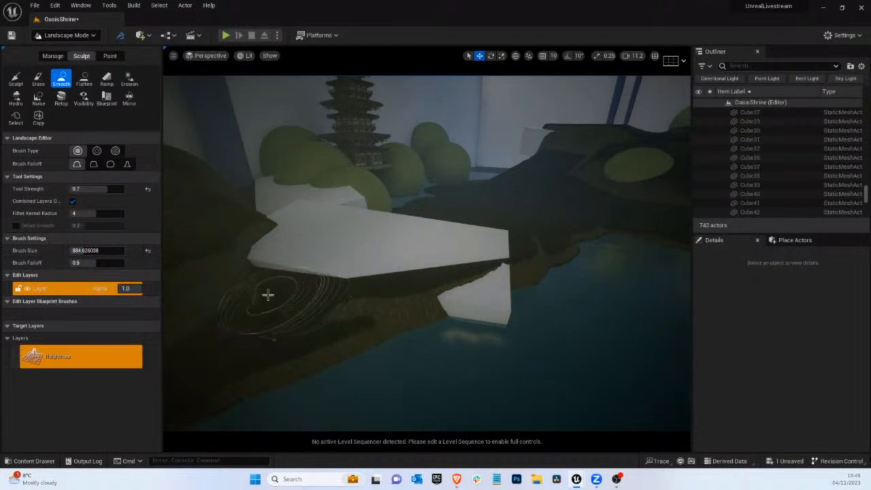
{"action": "mouse_move", "coordinate": [268, 295]}
{"action": "left_mouse_down"}
{"action": "mouse_move", "coordinate": [347, 295]}
{"action": "mouse_move", "coordinate": [420, 263]}
{"action": "mouse_move", "coordinate": [405, 257]}
{"action": "left_mouse_up"}
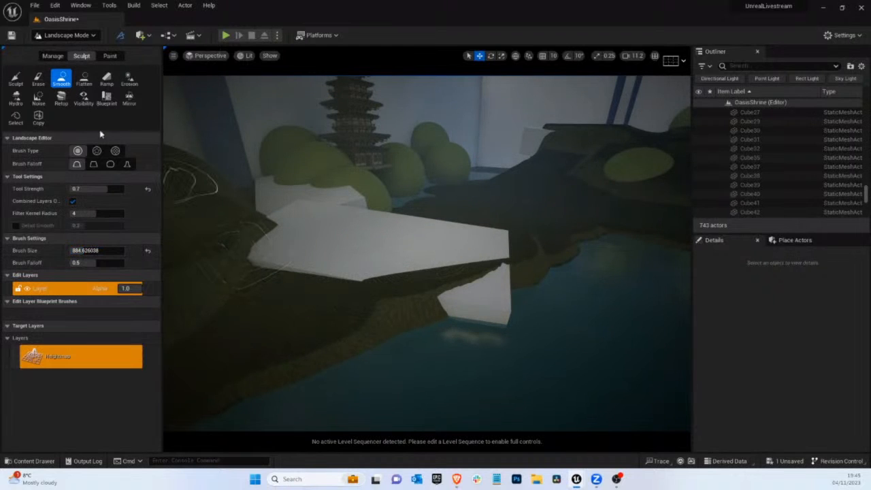
Add a landscape ramp about 2937 wide from the near bank across the white slab toward the pagoda, raising its far end above the slab
{"action": "left_click", "coordinate": [107, 78]}
{"action": "left_click", "coordinate": [283, 293]}
{"action": "left_click", "coordinate": [364, 235]}
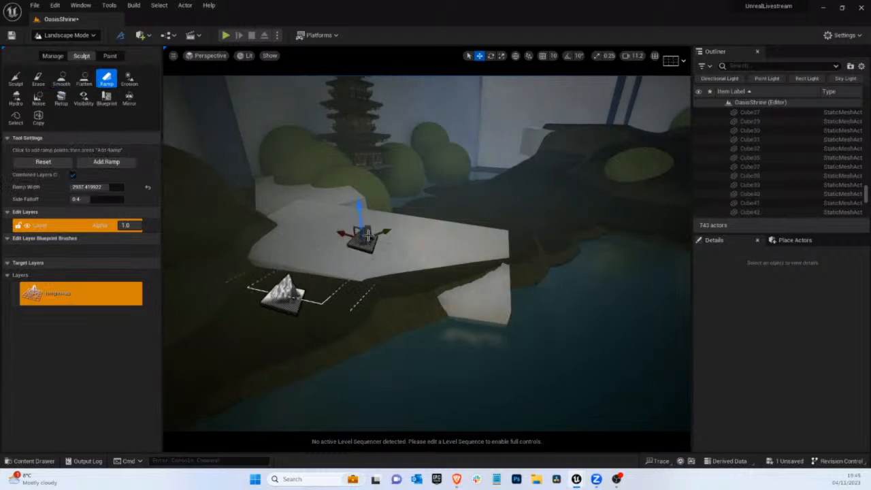
{"action": "mouse_move", "coordinate": [368, 235]}
{"action": "left_mouse_down"}
{"action": "mouse_move", "coordinate": [391, 221]}
{"action": "mouse_move", "coordinate": [381, 226]}
{"action": "left_mouse_up"}
{"action": "right_click_drag", "start_coordinate": [449, 237], "coordinate": [421, 231]}
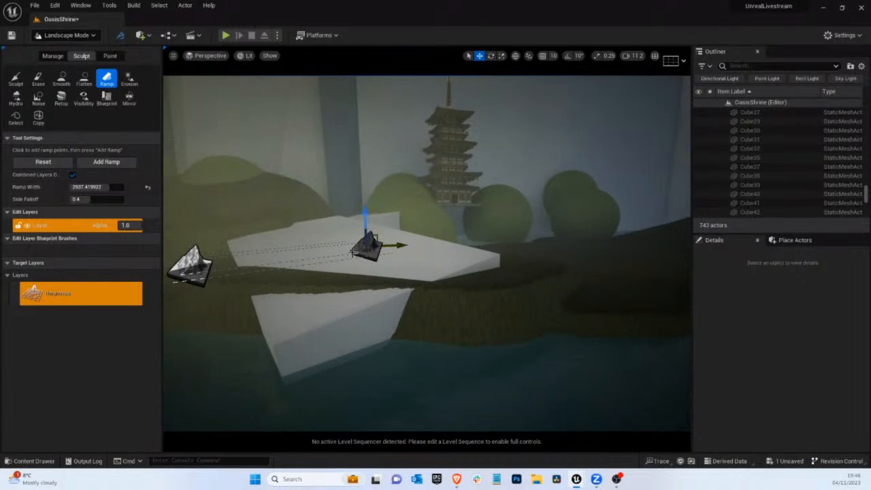
{"action": "left_click_drag", "start_coordinate": [365, 230], "coordinate": [364, 204]}
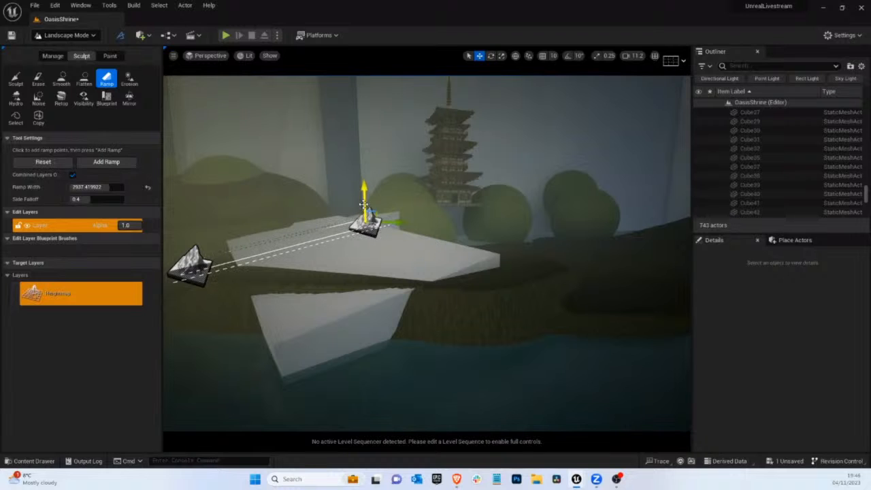
{"action": "mouse_move", "coordinate": [421, 268]}
{"action": "right_mouse_down"}
{"action": "mouse_move", "coordinate": [315, 270]}
{"action": "mouse_move", "coordinate": [423, 261]}
{"action": "right_mouse_up"}
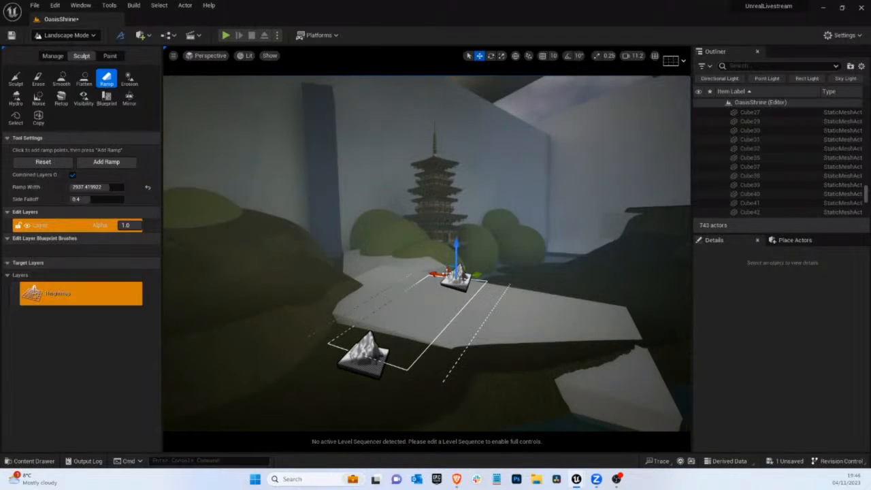
{"action": "left_click_drag", "start_coordinate": [442, 277], "coordinate": [446, 254]}
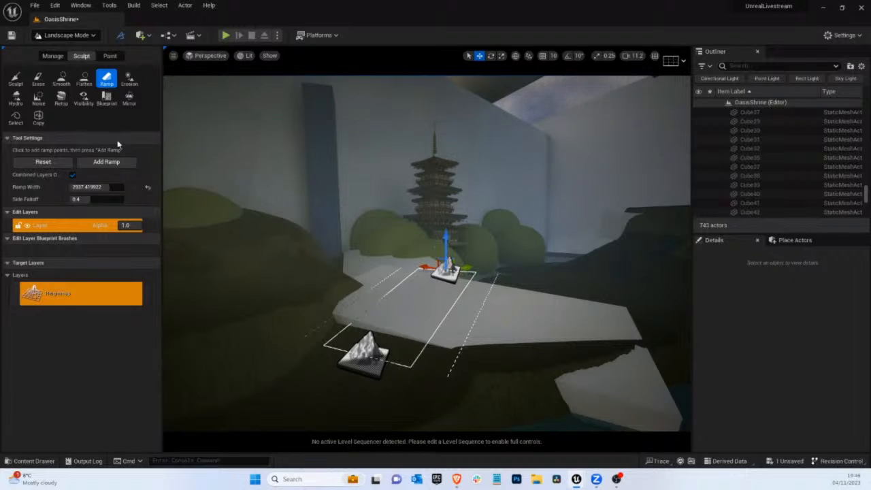
{"action": "left_click", "coordinate": [118, 164]}
Reposition both ramp points over the white strip beside the mound and add a second ramp toward the bushes
{"action": "right_click_drag", "start_coordinate": [458, 211], "coordinate": [458, 212]}
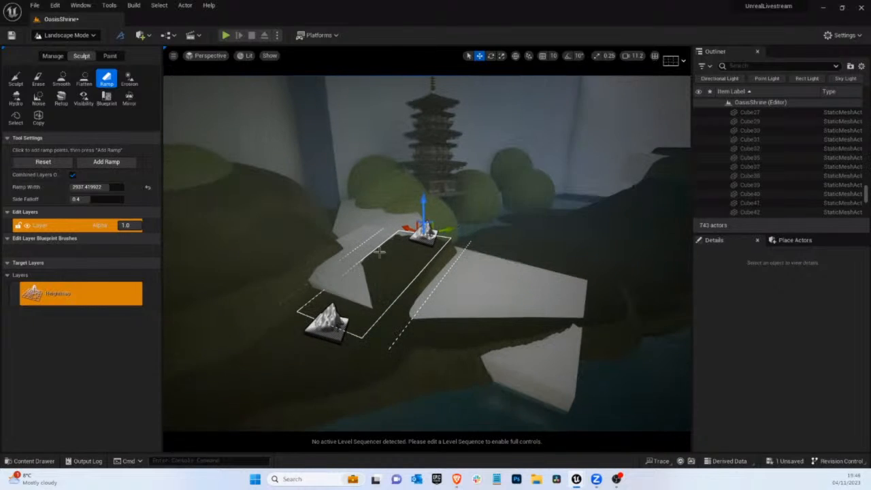
{"action": "left_click", "coordinate": [328, 325]}
{"action": "left_click_drag", "start_coordinate": [338, 318], "coordinate": [347, 302]}
{"action": "left_click", "coordinate": [410, 237]}
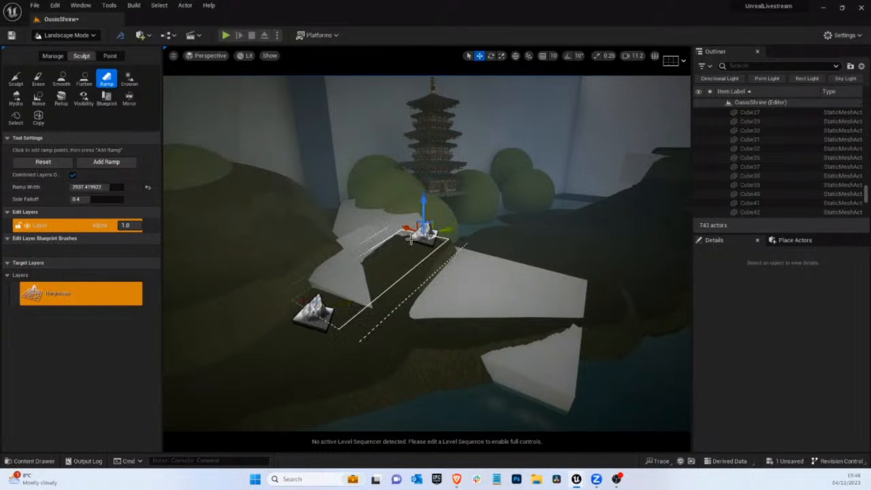
{"action": "left_click_drag", "start_coordinate": [413, 234], "coordinate": [383, 194]}
{"action": "right_click_drag", "start_coordinate": [323, 223], "coordinate": [352, 208]}
{"action": "left_click_drag", "start_coordinate": [371, 211], "coordinate": [220, 181]}
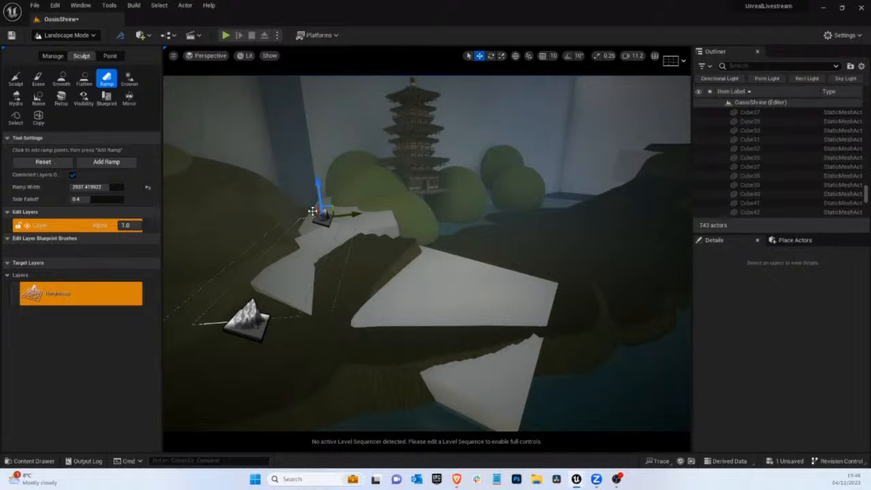
{"action": "left_click_drag", "start_coordinate": [312, 212], "coordinate": [352, 199]}
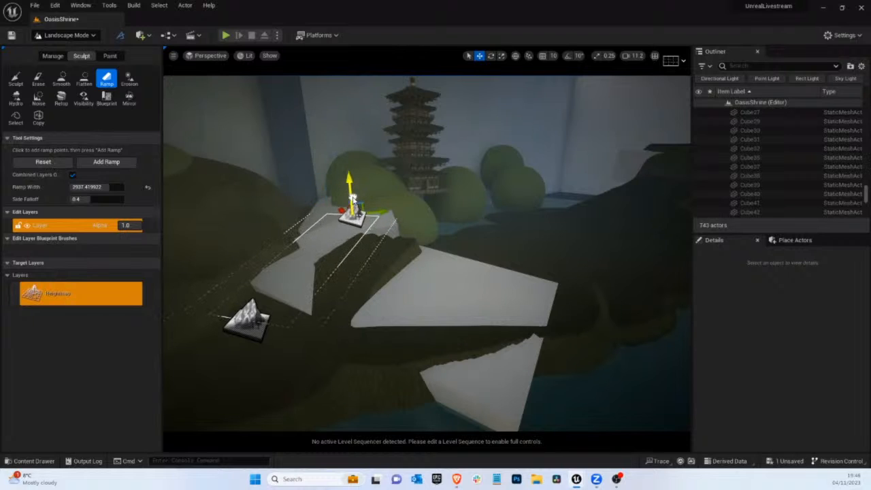
{"action": "left_click", "coordinate": [120, 161]}
Move the ramp points onto the wide remaining white slab near the water and add a third ramp across it
{"action": "right_click_drag", "start_coordinate": [447, 213], "coordinate": [441, 214]}
{"action": "scroll", "coordinate": [442, 228], "scroll_direction": "up", "scroll_amount": 1}
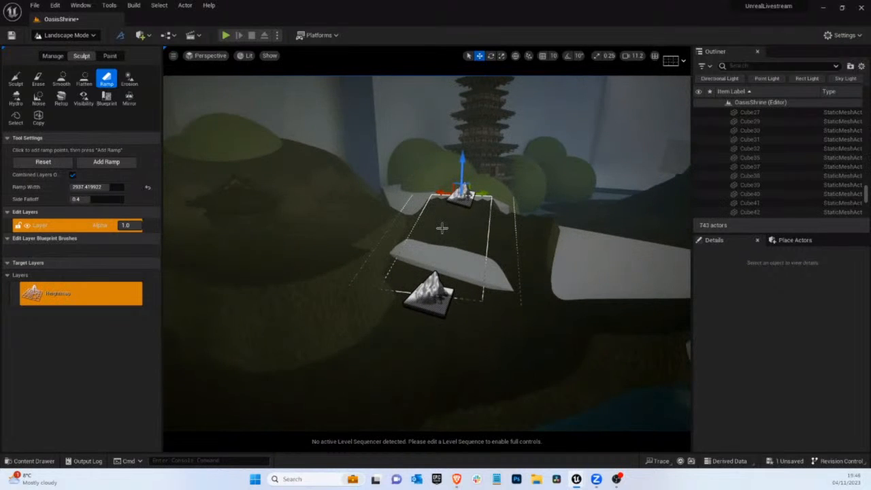
{"action": "left_click_drag", "start_coordinate": [430, 307], "coordinate": [526, 326]}
{"action": "left_click", "coordinate": [455, 197]}
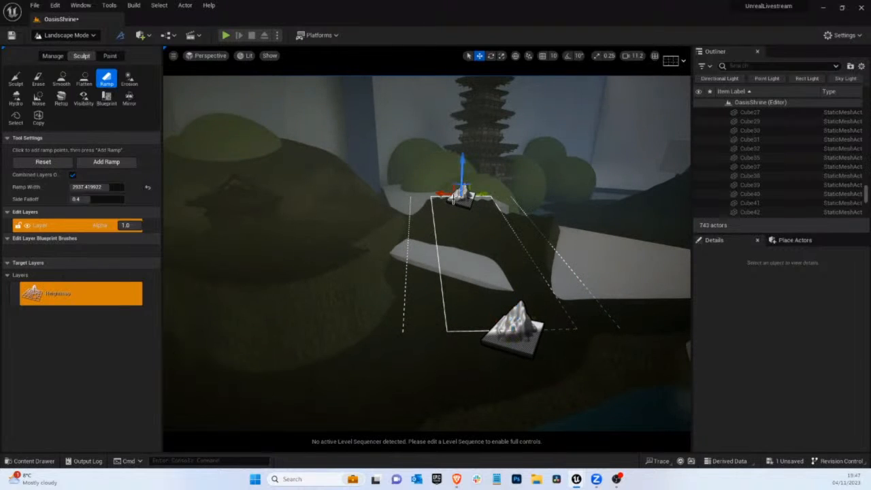
{"action": "left_click_drag", "start_coordinate": [485, 196], "coordinate": [558, 211]}
{"action": "key", "text": "d"}
{"action": "right_click_drag", "start_coordinate": [558, 210], "coordinate": [558, 211]}
{"action": "key", "text": "d"}
{"action": "left_click_drag", "start_coordinate": [467, 223], "coordinate": [349, 247]}
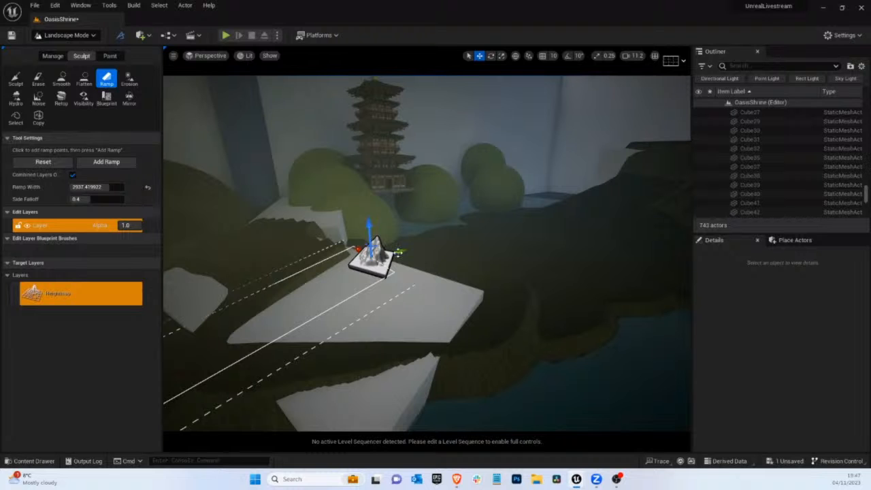
{"action": "left_click_drag", "start_coordinate": [399, 252], "coordinate": [415, 248]}
{"action": "key", "text": "a"}
{"action": "right_click_drag", "start_coordinate": [532, 234], "coordinate": [500, 250]}
{"action": "left_click", "coordinate": [116, 162]}
Smooth the ramped ground between the white slabs with strength 0.7 and a brush size of about 885
{"action": "key", "text": "d"}
{"action": "left_click", "coordinate": [15, 78]}
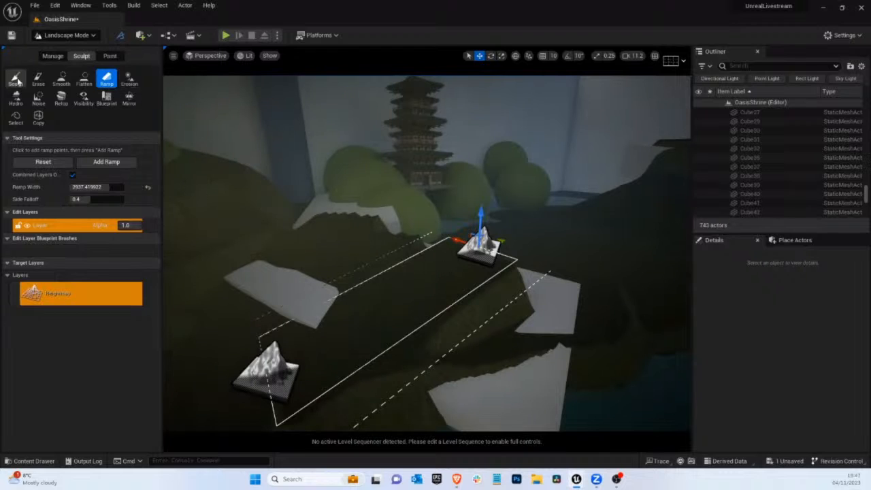
{"action": "left_click", "coordinate": [61, 78]}
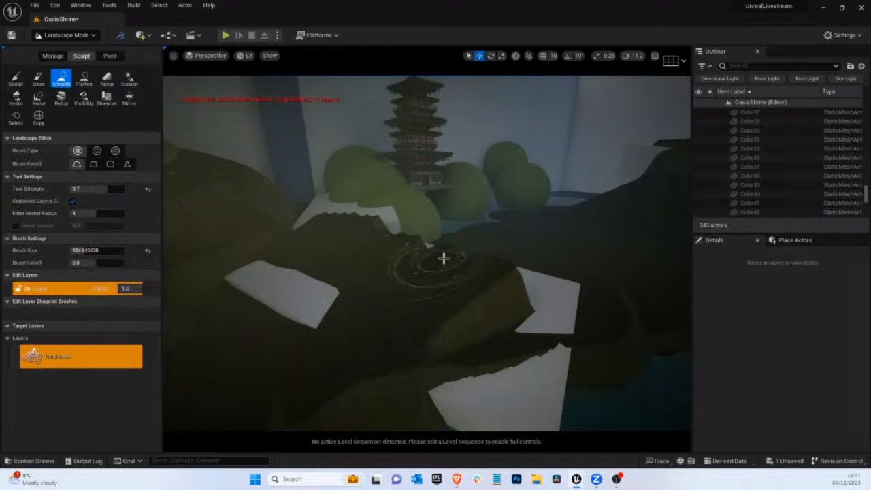
{"action": "mouse_move", "coordinate": [486, 279]}
{"action": "left_mouse_down"}
{"action": "mouse_move", "coordinate": [444, 305]}
{"action": "mouse_move", "coordinate": [467, 287]}
{"action": "mouse_move", "coordinate": [385, 237]}
{"action": "left_mouse_up"}
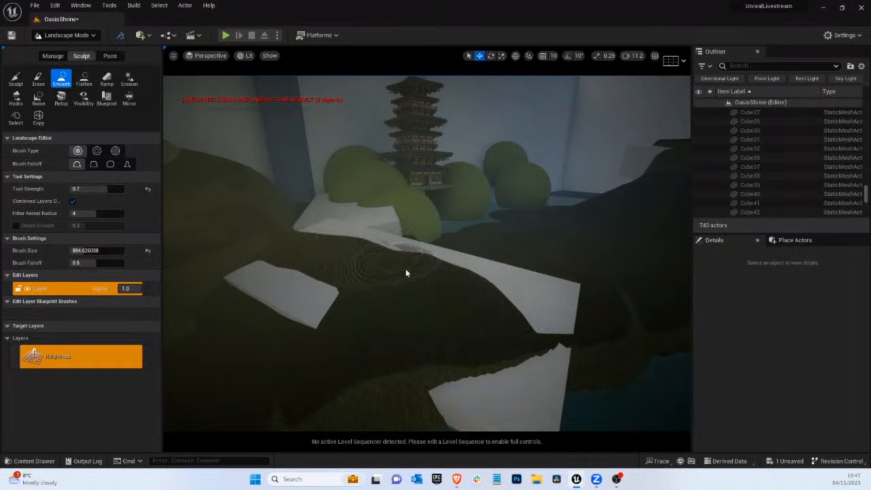
{"action": "left_click_drag", "start_coordinate": [406, 273], "coordinate": [476, 282]}
{"action": "right_click_drag", "start_coordinate": [476, 283], "coordinate": [489, 286]}
{"action": "left_click_drag", "start_coordinate": [408, 292], "coordinate": [272, 268]}
{"action": "right_click_drag", "start_coordinate": [272, 268], "coordinate": [251, 265]}
{"action": "mouse_move", "coordinate": [378, 258]}
{"action": "left_mouse_down"}
{"action": "mouse_move", "coordinate": [293, 262]}
{"action": "mouse_move", "coordinate": [338, 235]}
{"action": "mouse_move", "coordinate": [423, 248]}
{"action": "left_mouse_up"}
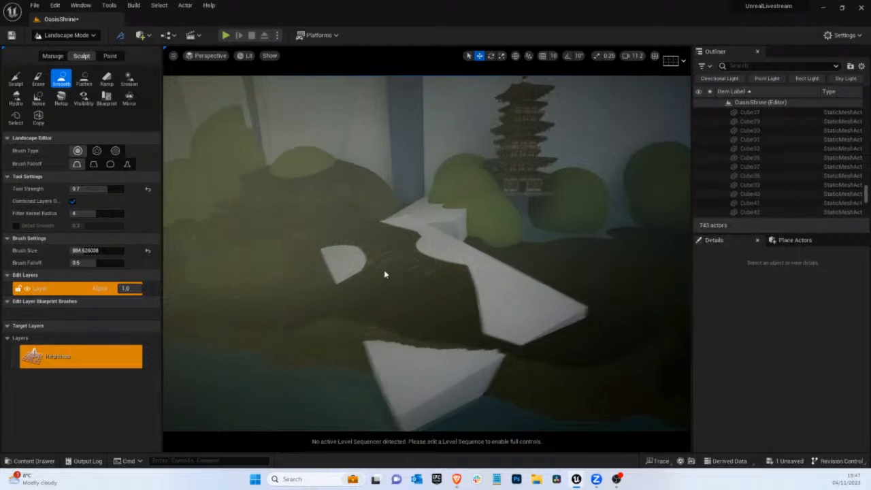
{"action": "right_click_drag", "start_coordinate": [384, 269], "coordinate": [399, 287]}
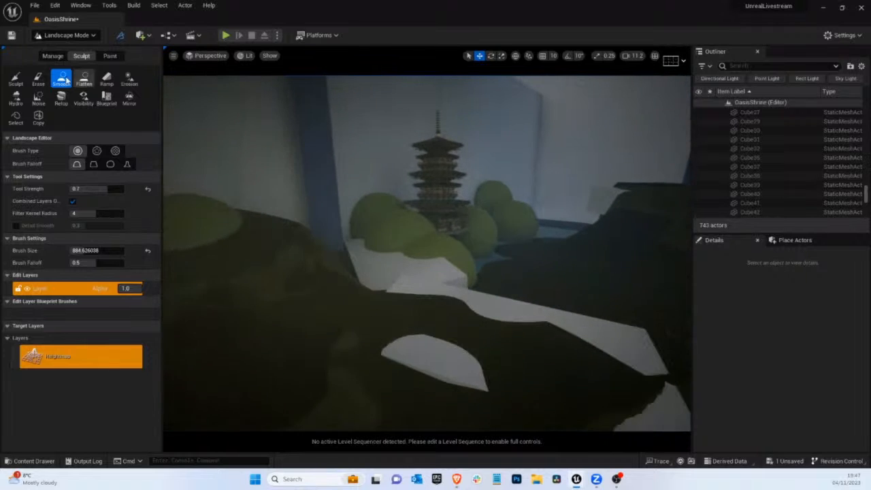
Flatten the bank toward the bushes below the pagoda with strength 0.7 and a brush size of about 885
{"action": "left_click", "coordinate": [98, 83]}
{"action": "left_click", "coordinate": [85, 81]}
{"action": "mouse_move", "coordinate": [398, 312]}
{"action": "left_mouse_down"}
{"action": "mouse_move", "coordinate": [371, 273]}
{"action": "mouse_move", "coordinate": [443, 307]}
{"action": "mouse_move", "coordinate": [404, 257]}
{"action": "left_mouse_up"}
{"action": "left_click_drag", "start_coordinate": [460, 259], "coordinate": [489, 252]}
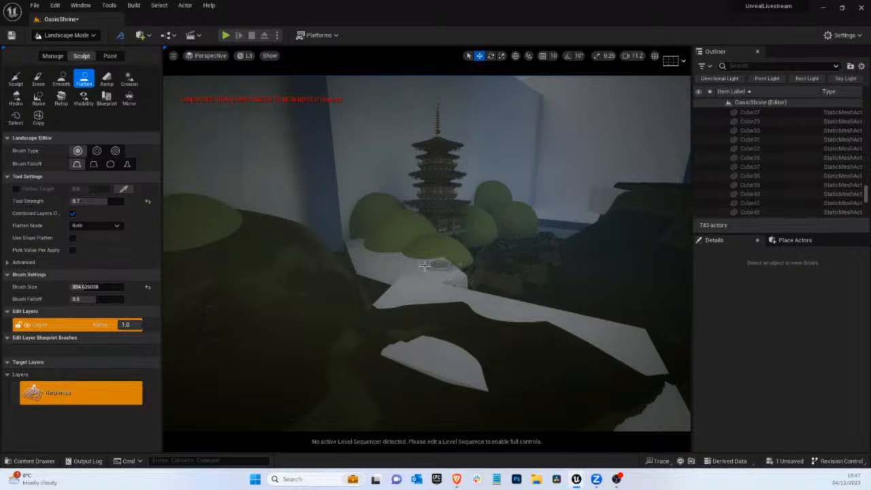
Add a landscape ramp 8192 wide from the near bank over the white slab, raising its far end at the bushes
{"action": "left_click", "coordinate": [106, 79]}
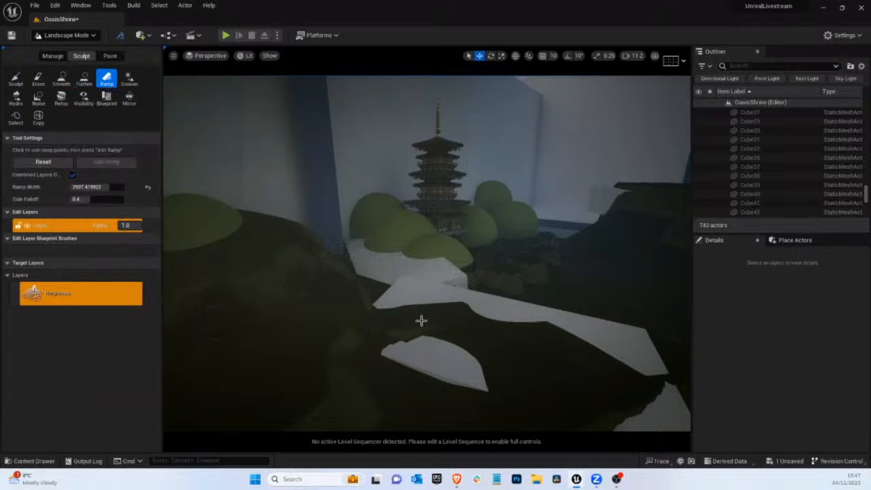
{"action": "left_click", "coordinate": [423, 307]}
{"action": "left_click", "coordinate": [381, 235]}
{"action": "left_click_drag", "start_coordinate": [381, 238], "coordinate": [375, 194]}
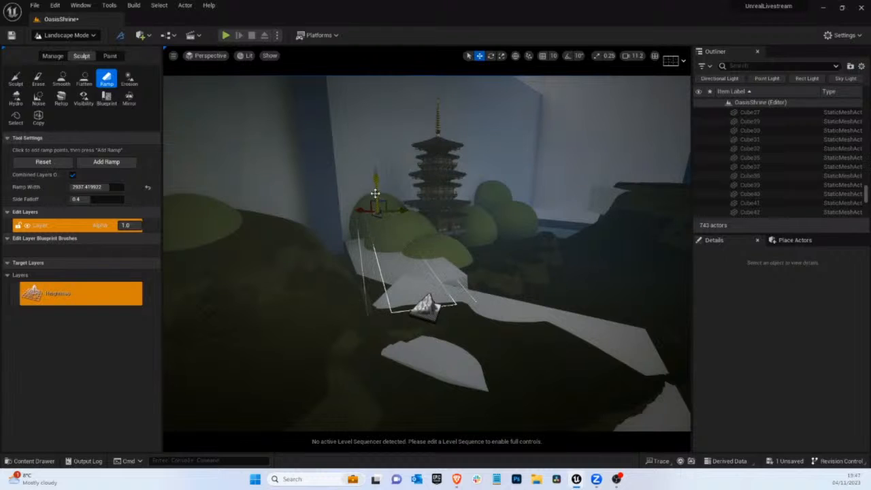
{"action": "left_click_drag", "start_coordinate": [103, 187], "coordinate": [120, 189]}
{"action": "left_click", "coordinate": [104, 162]}
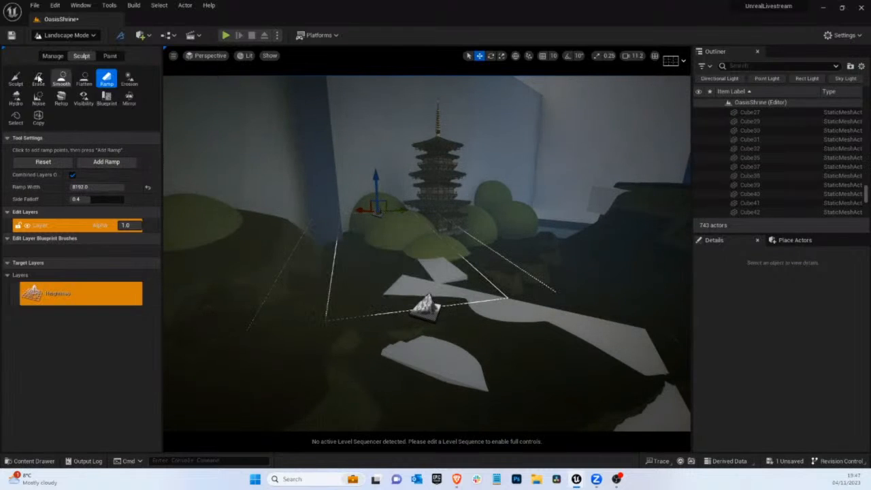
Leave landscape editing and delete the leftover white blocks protruding from the bank in front of the bushes
{"action": "left_click", "coordinate": [15, 79]}
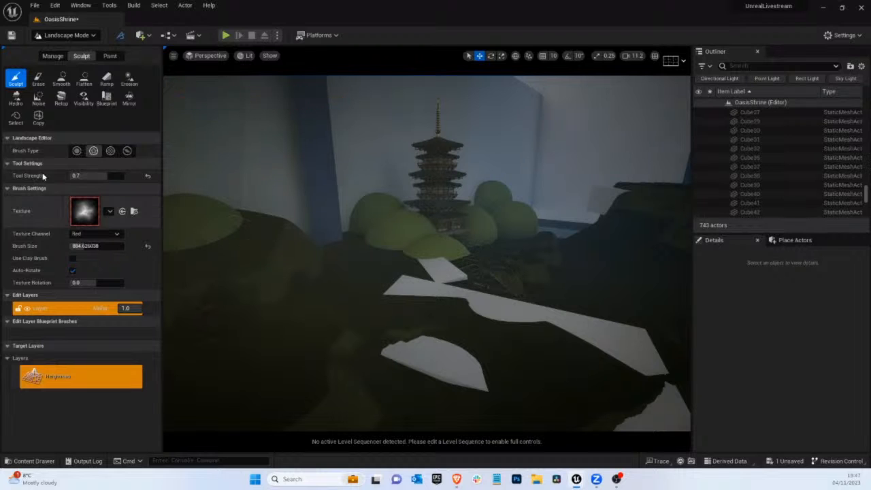
{"action": "left_click", "coordinate": [82, 37]}
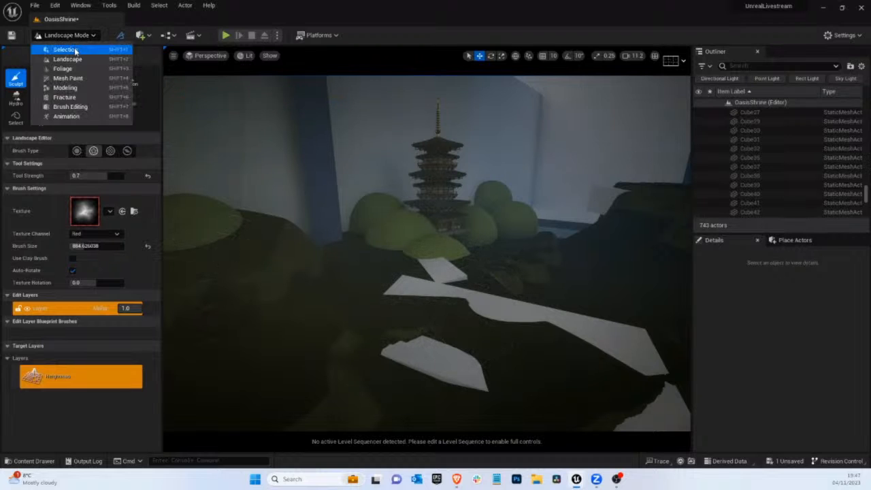
{"action": "left_click", "coordinate": [73, 49]}
{"action": "right_click_drag", "start_coordinate": [366, 293], "coordinate": [408, 331]}
{"action": "left_click", "coordinate": [298, 308]}
{"action": "key", "text": "Delete"}
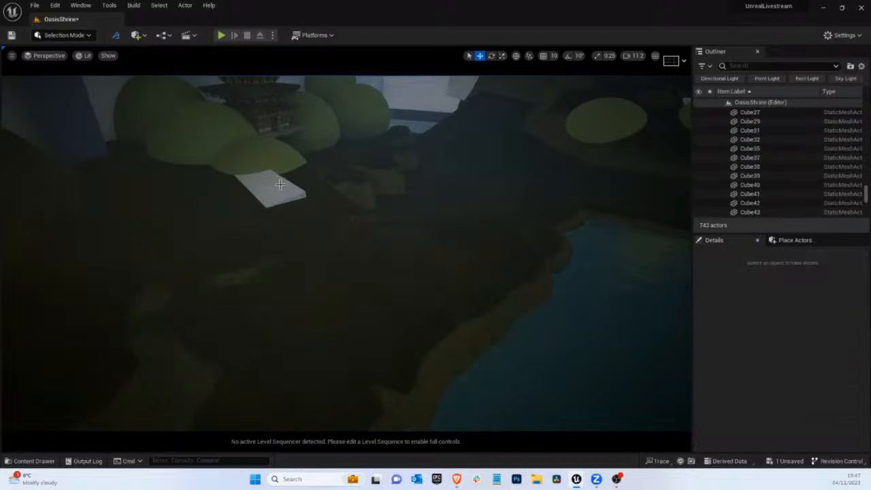
{"action": "left_click", "coordinate": [230, 172]}
{"action": "key", "text": "Delete"}
Return to landscape sculpting and flatten the rough ground beside the bushes below the pagoda
{"action": "left_click", "coordinate": [64, 35]}
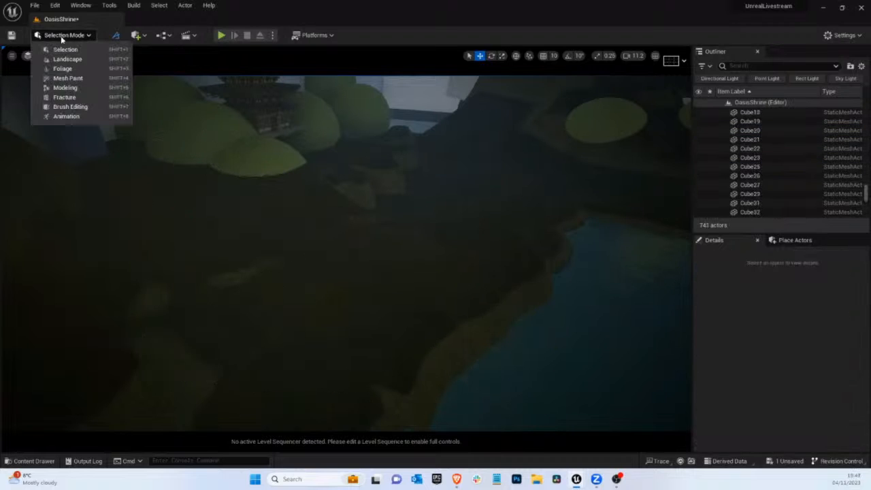
{"action": "left_click", "coordinate": [56, 60]}
{"action": "left_click", "coordinate": [84, 78]}
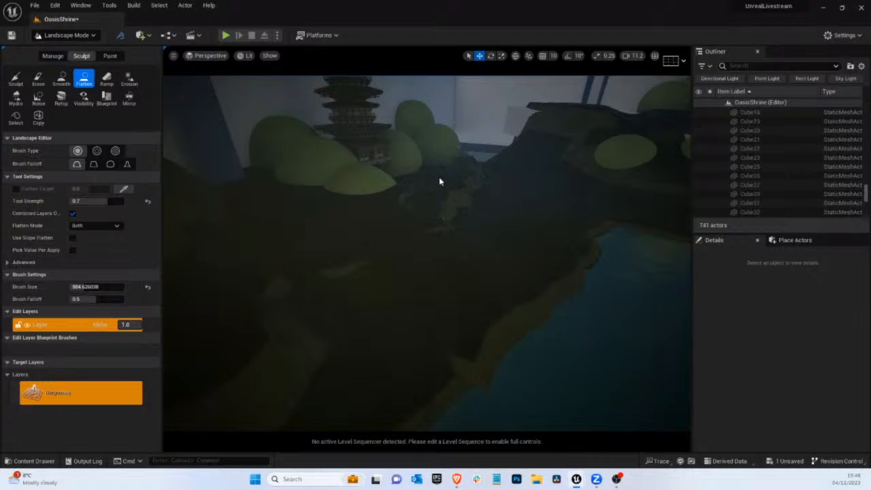
{"action": "mouse_move", "coordinate": [396, 200]}
{"action": "left_mouse_down"}
{"action": "mouse_move", "coordinate": [459, 219]}
{"action": "mouse_move", "coordinate": [436, 210]}
{"action": "left_mouse_up"}
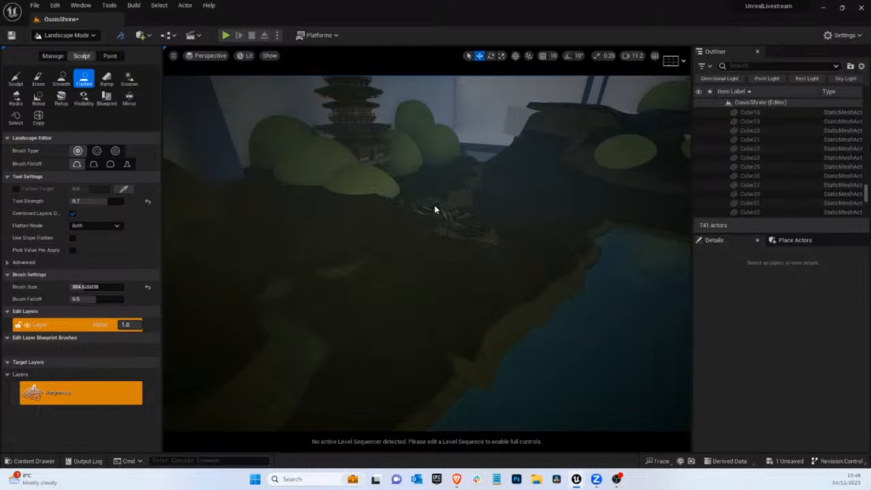
Look through CineCameraActor0 and smooth the ridge beside the shrine cliff with a brush size of about 885
{"action": "left_click", "coordinate": [62, 78]}
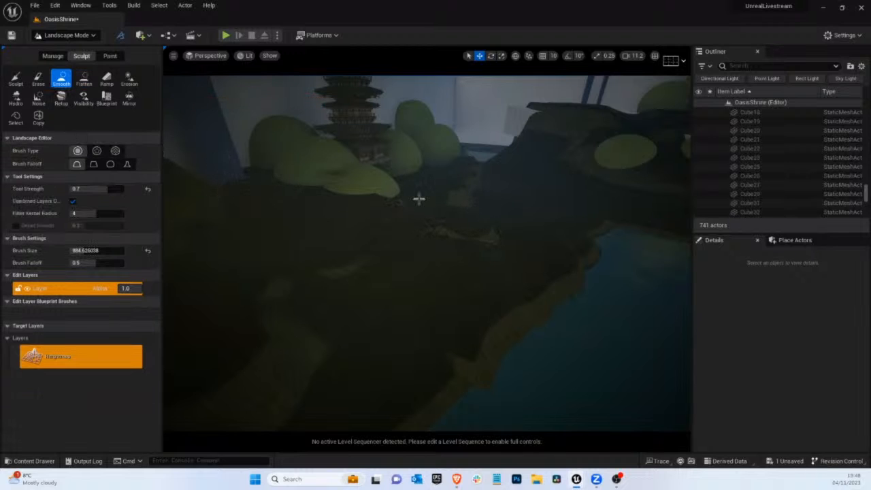
{"action": "left_click", "coordinate": [208, 55]}
{"action": "left_click", "coordinate": [253, 156]}
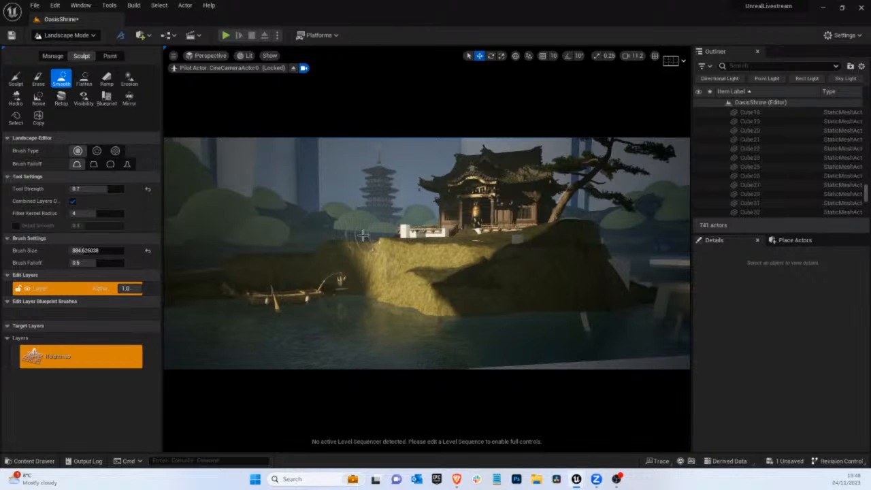
{"action": "left_click_drag", "start_coordinate": [356, 236], "coordinate": [359, 237]}
Switch to object selection, select the landscape and open its MI_Landscape material instance
{"action": "left_click", "coordinate": [65, 34]}
{"action": "left_click", "coordinate": [62, 44]}
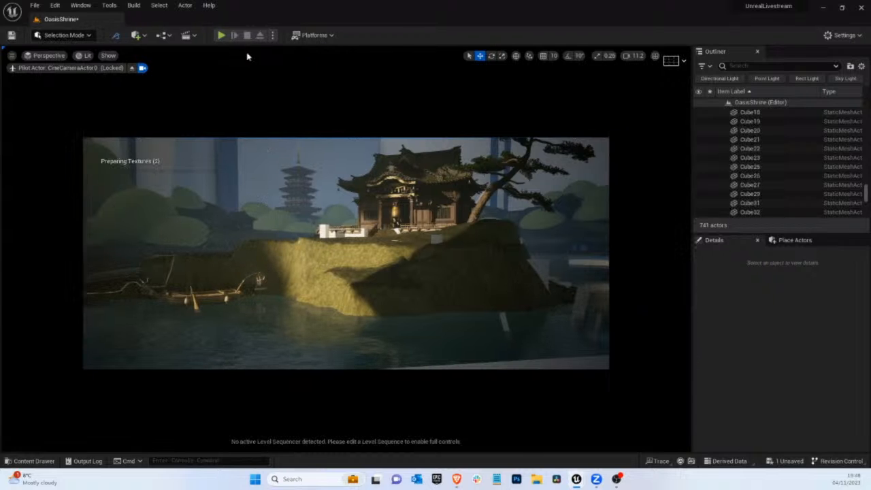
{"action": "left_click", "coordinate": [27, 460]}
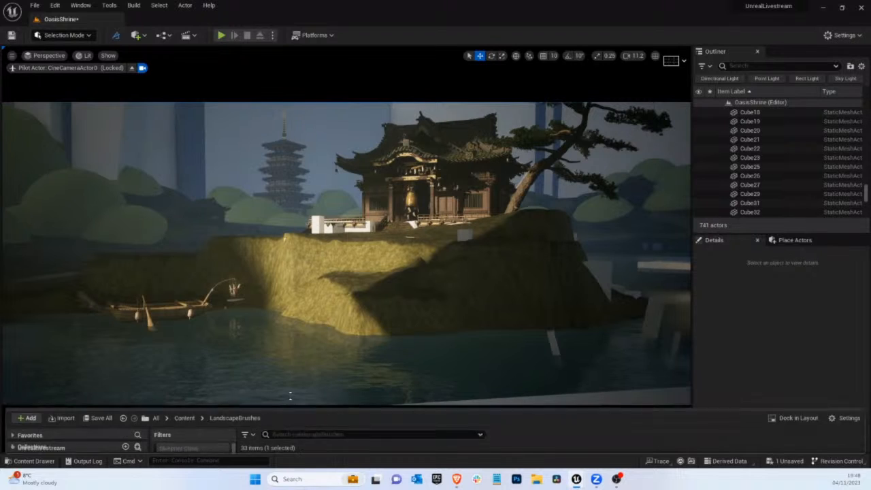
{"action": "left_click", "coordinate": [436, 286]}
{"action": "scroll", "coordinate": [793, 403], "scroll_direction": "down", "scroll_amount": 1}
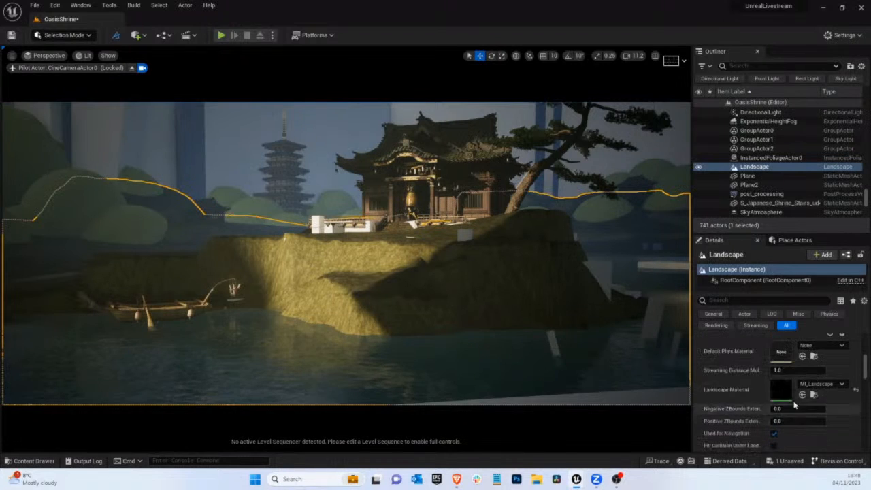
{"action": "double_click", "coordinate": [782, 389]}
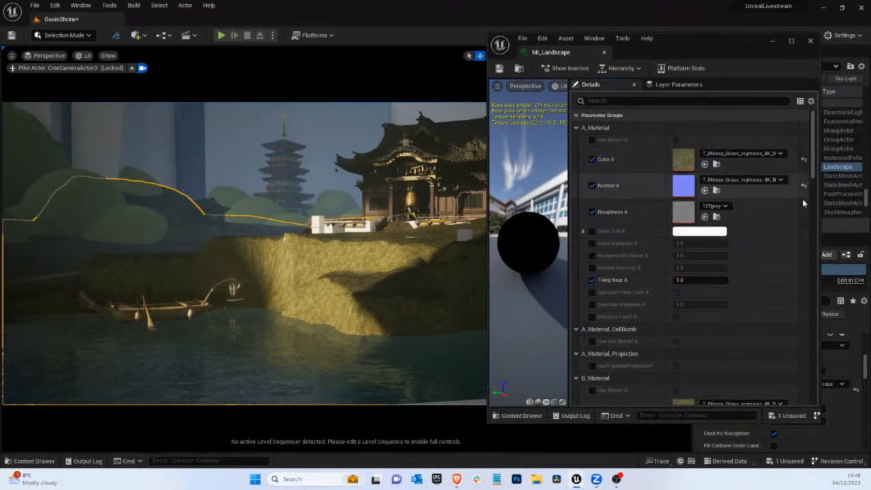
Set Color A to T_Granite_Rock_visscjf_8K_D and Normal A to T_Granite_Rock_visscjf_8K_N in MI_Landscape
{"action": "mouse_move", "coordinate": [870, 170]}
{"action": "left_mouse_down"}
{"action": "mouse_move", "coordinate": [662, 157]}
{"action": "mouse_move", "coordinate": [870, 177]}
{"action": "left_mouse_up"}
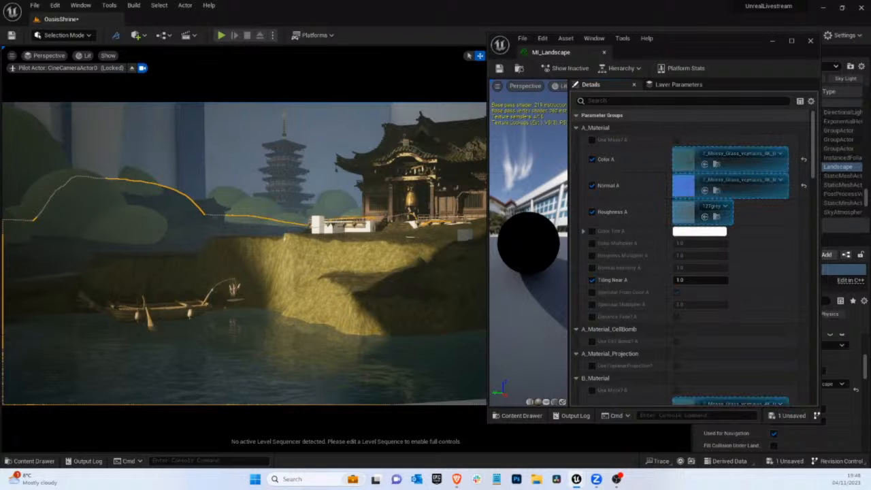
{"action": "left_click_drag", "start_coordinate": [870, 226], "coordinate": [237, 144]}
{"action": "left_click_drag", "start_coordinate": [240, 207], "coordinate": [681, 161]}
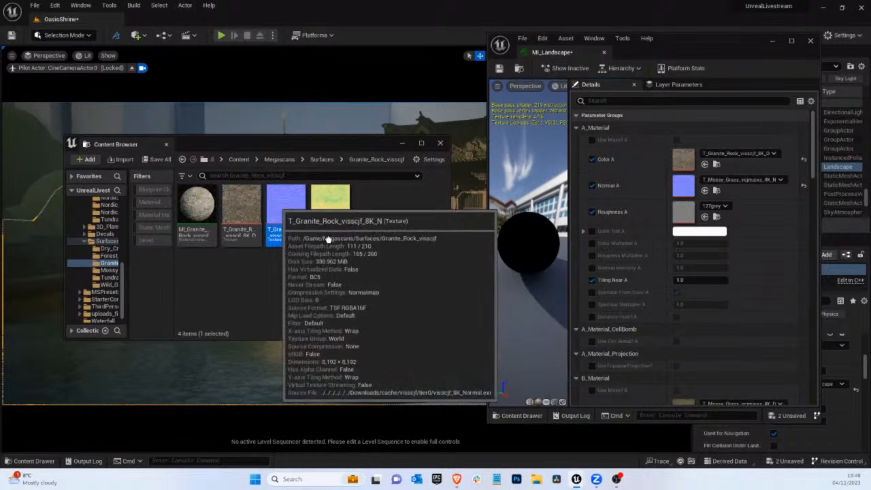
{"action": "left_click_drag", "start_coordinate": [285, 208], "coordinate": [682, 184]}
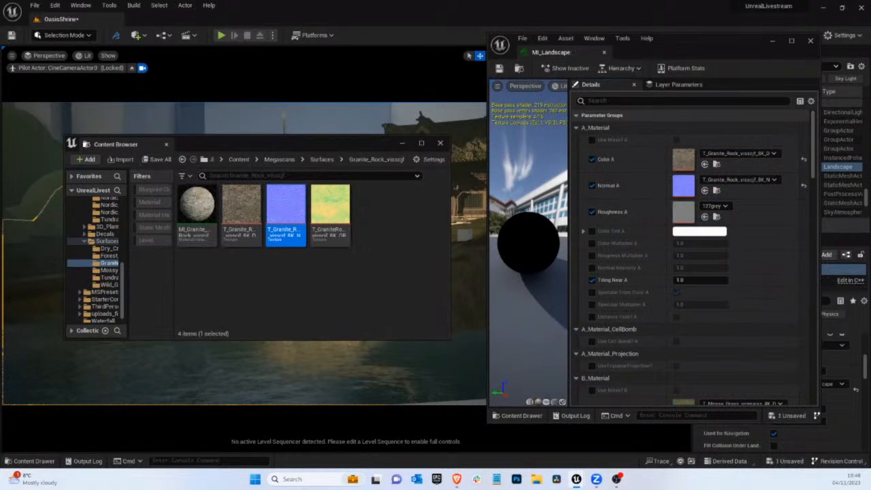
Close the material editor, save the OasisShrine map and close the asset browser
{"action": "left_click", "coordinate": [810, 40]}
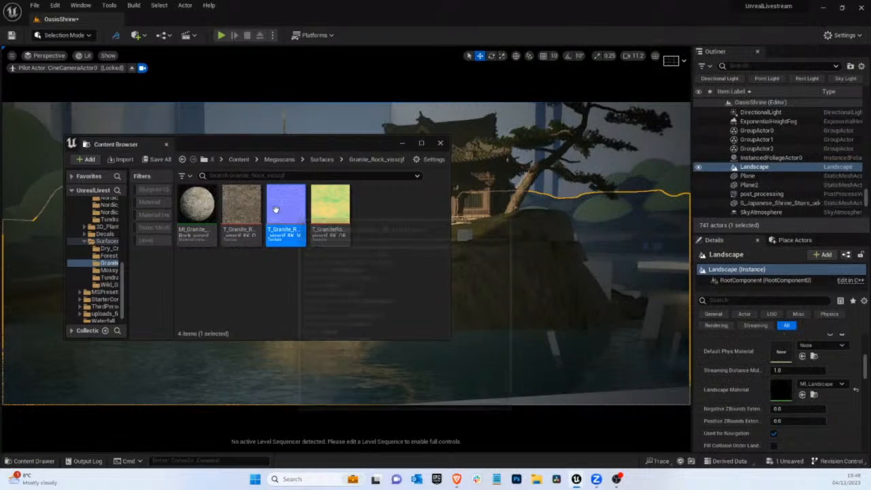
{"action": "left_click", "coordinate": [126, 163]}
{"action": "left_click", "coordinate": [750, 35]}
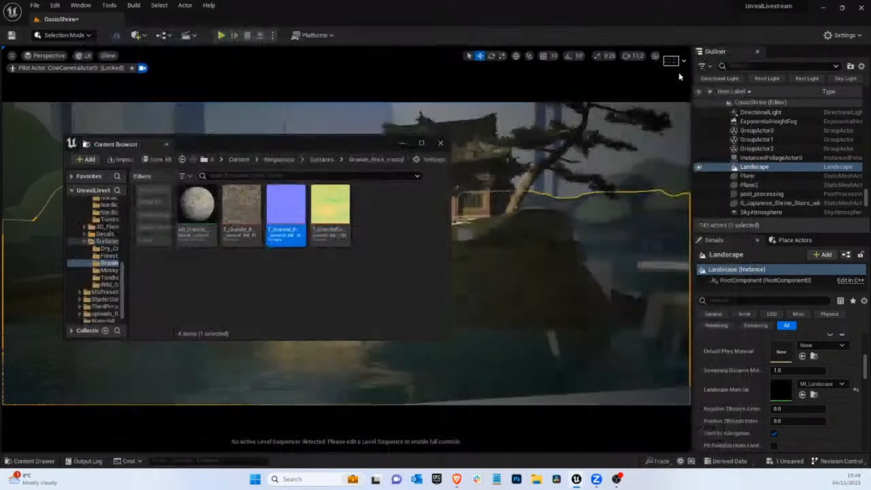
{"action": "left_click", "coordinate": [160, 159]}
{"action": "left_click", "coordinate": [506, 340]}
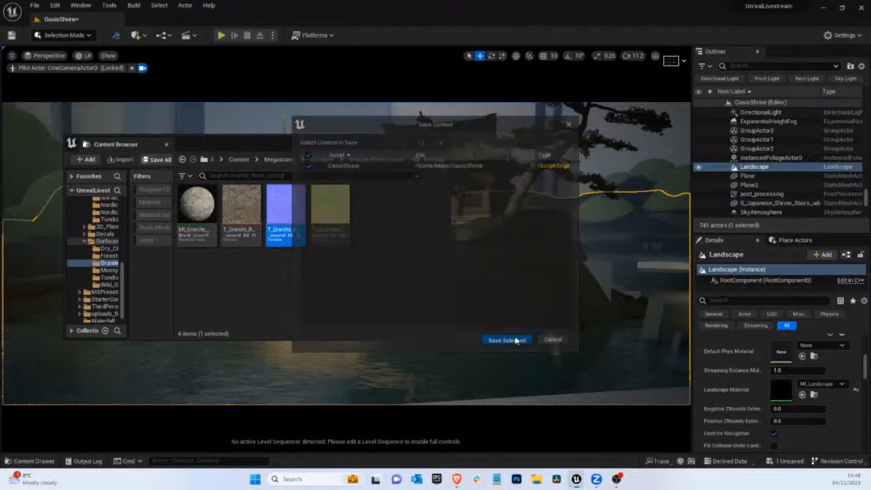
{"action": "left_click", "coordinate": [440, 144]}
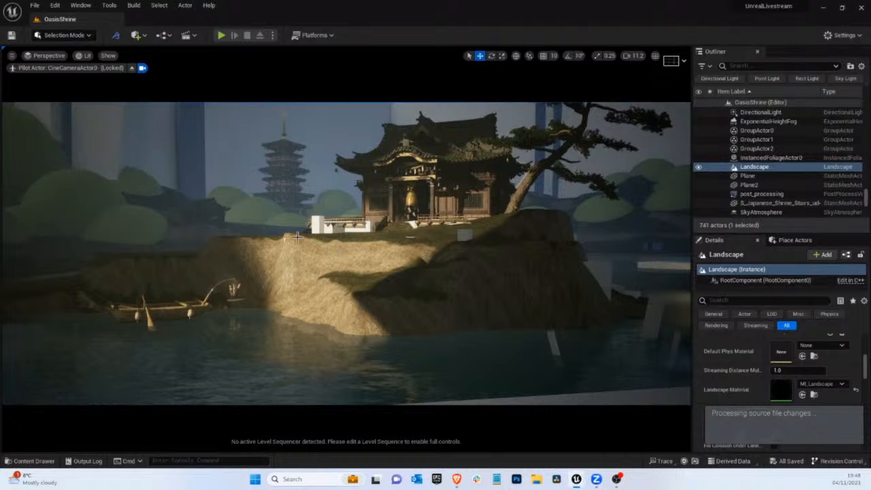
Smooth the shrine cliff's upper edge and face with a brush size of about 162 in landscape sculpting
{"action": "left_click", "coordinate": [65, 35]}
{"action": "left_click", "coordinate": [68, 55]}
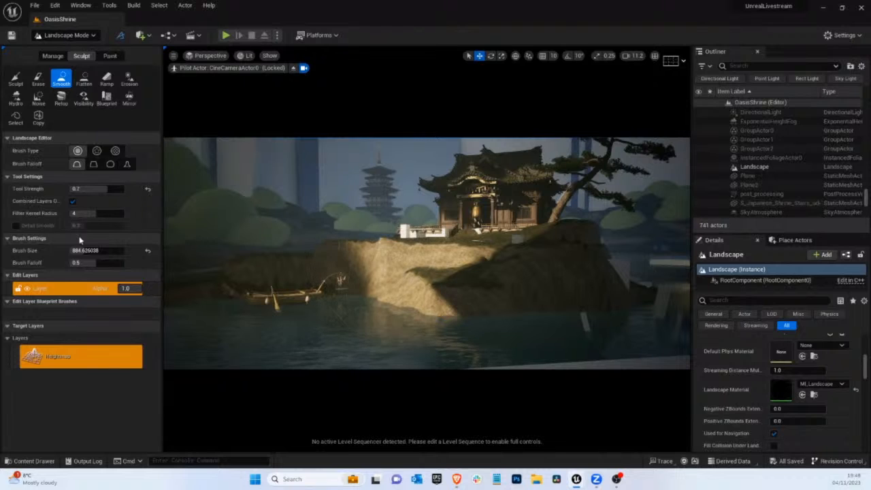
{"action": "left_click", "coordinate": [99, 251]}
{"action": "left_click_drag", "start_coordinate": [95, 250], "coordinate": [84, 252]}
{"action": "mouse_move", "coordinate": [395, 247]}
{"action": "left_mouse_down"}
{"action": "mouse_move", "coordinate": [387, 246]}
{"action": "mouse_move", "coordinate": [406, 244]}
{"action": "mouse_move", "coordinate": [323, 245]}
{"action": "left_mouse_up"}
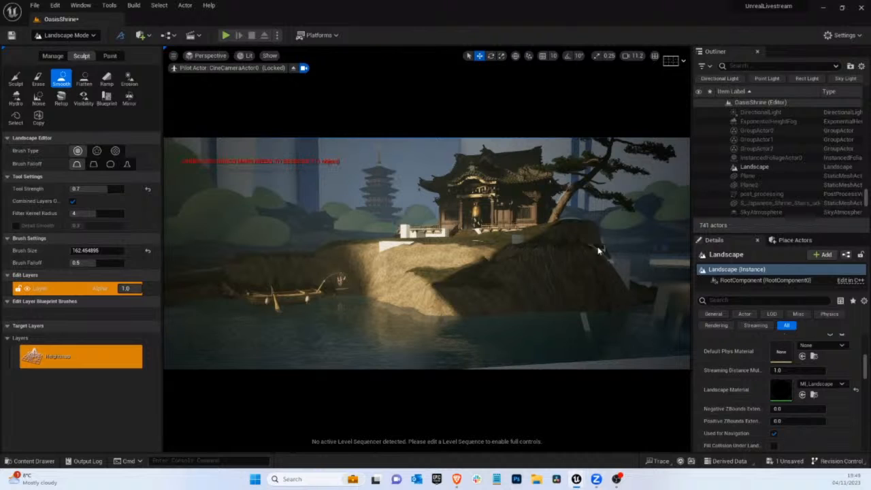
{"action": "mouse_move", "coordinate": [451, 288]}
{"action": "left_mouse_down"}
{"action": "mouse_move", "coordinate": [441, 294]}
{"action": "mouse_move", "coordinate": [488, 298]}
{"action": "mouse_move", "coordinate": [427, 291]}
{"action": "mouse_move", "coordinate": [481, 293]}
{"action": "left_mouse_up"}
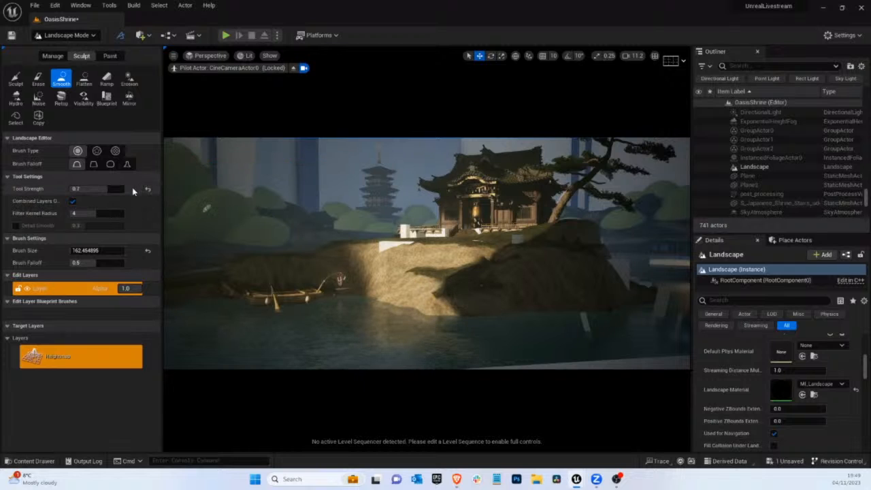
Flatten the shaded cliff's foot out into the water with a brush size of about 162, undoing the last stroke
{"action": "left_click", "coordinate": [16, 78]}
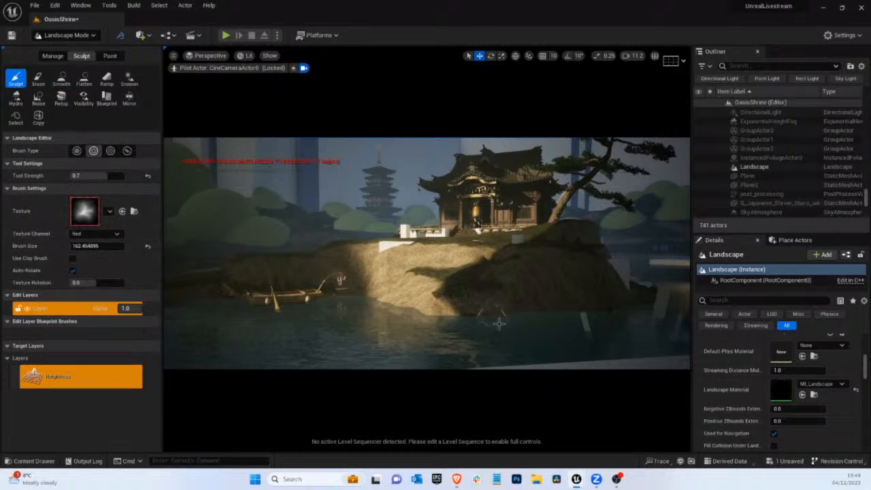
{"action": "left_click", "coordinate": [84, 78]}
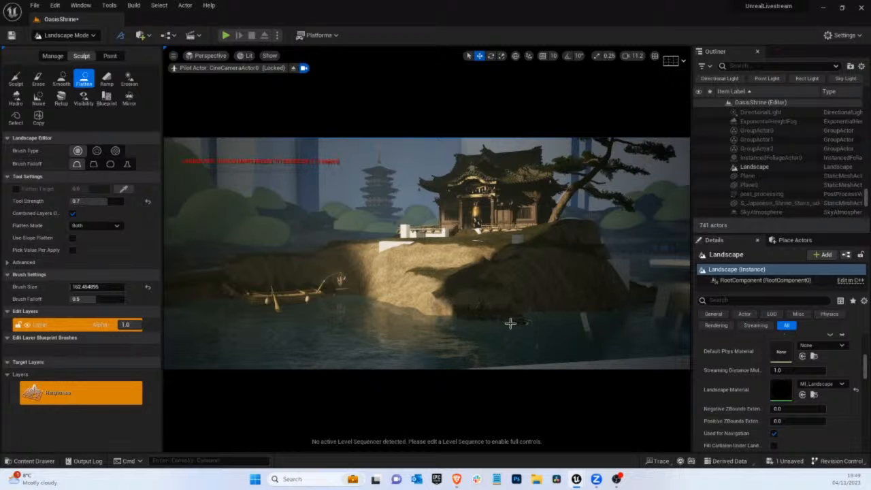
{"action": "mouse_move", "coordinate": [464, 319]}
{"action": "left_mouse_down"}
{"action": "mouse_move", "coordinate": [448, 318]}
{"action": "mouse_move", "coordinate": [472, 307]}
{"action": "mouse_move", "coordinate": [500, 313]}
{"action": "left_mouse_up"}
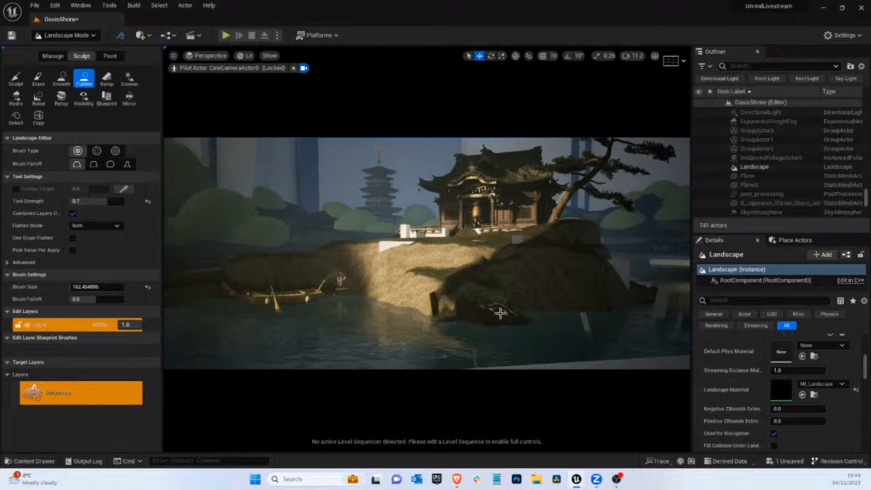
{"action": "key", "text": "ctrl+z"}
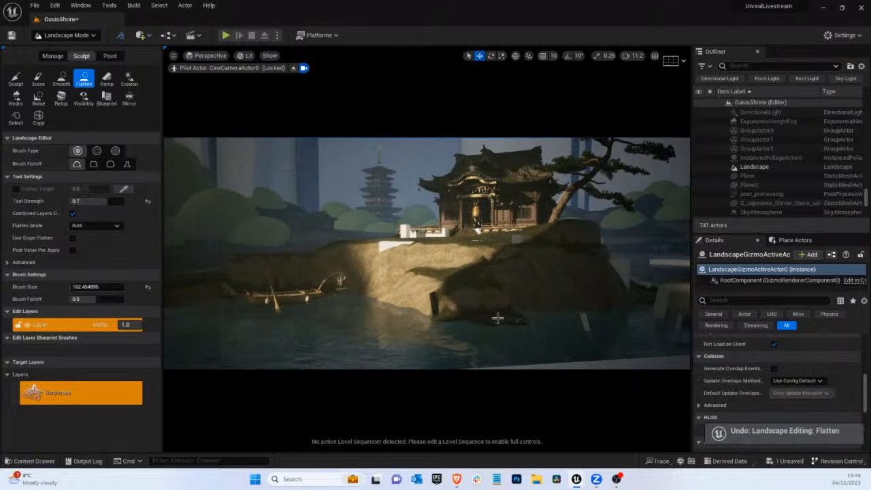
Smooth the shaded cliff's foot towards the water with a brush size of about 445, undoing the last stroke
{"action": "left_click_drag", "start_coordinate": [491, 302], "coordinate": [496, 302]}
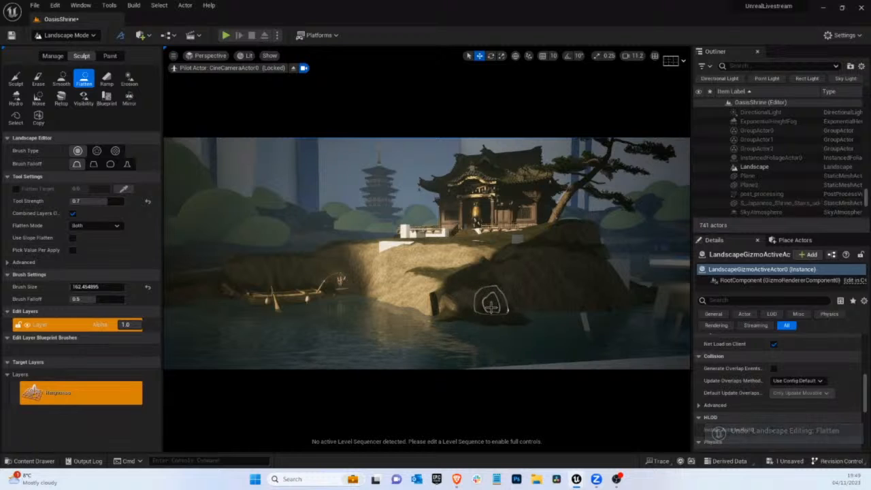
{"action": "left_click", "coordinate": [16, 78]}
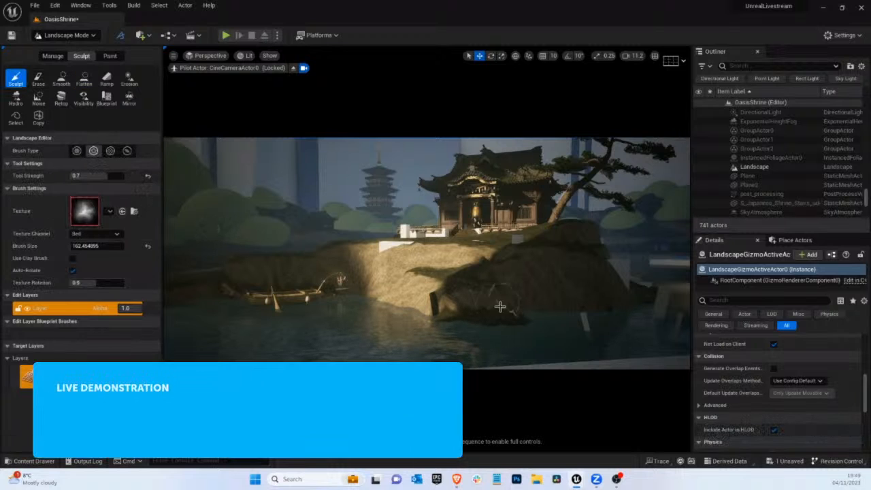
{"action": "left_click_drag", "start_coordinate": [85, 246], "coordinate": [92, 250]}
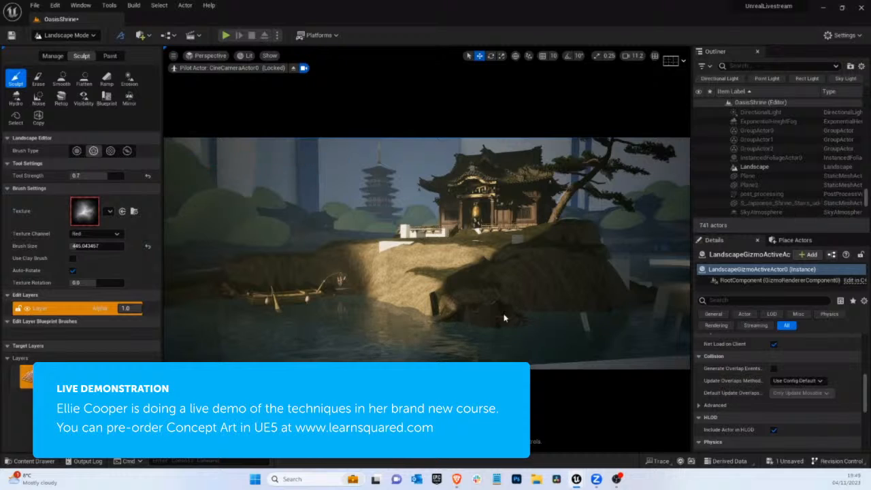
{"action": "left_click", "coordinate": [62, 78]}
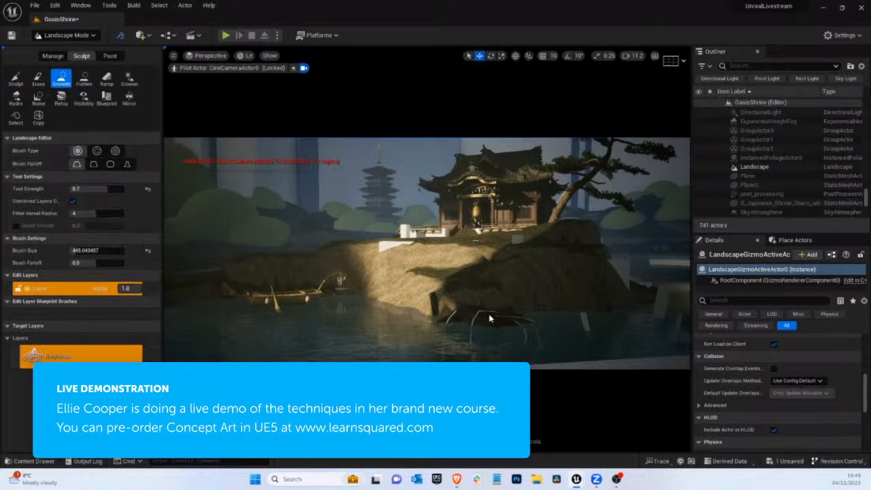
{"action": "mouse_move", "coordinate": [472, 314]}
{"action": "left_mouse_down"}
{"action": "mouse_move", "coordinate": [447, 291]}
{"action": "mouse_move", "coordinate": [478, 294]}
{"action": "mouse_move", "coordinate": [463, 290]}
{"action": "mouse_move", "coordinate": [471, 291]}
{"action": "left_mouse_up"}
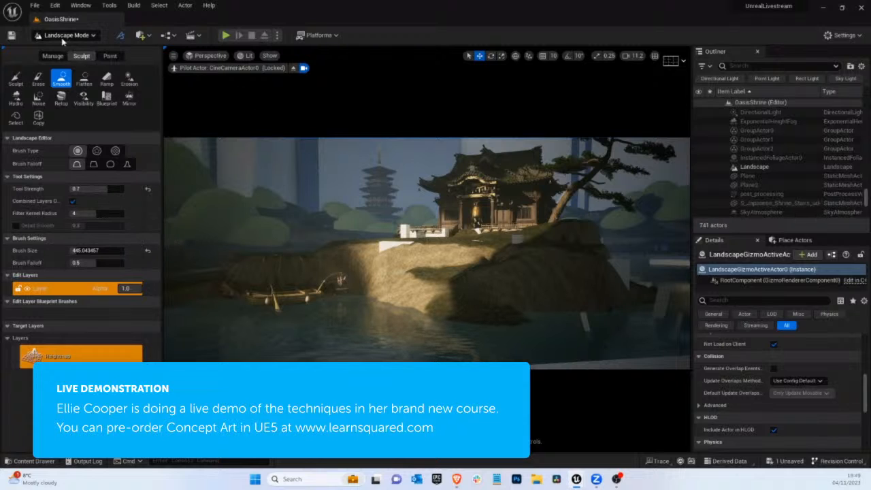
{"action": "left_click", "coordinate": [61, 38]}
{"action": "left_click", "coordinate": [438, 279]}
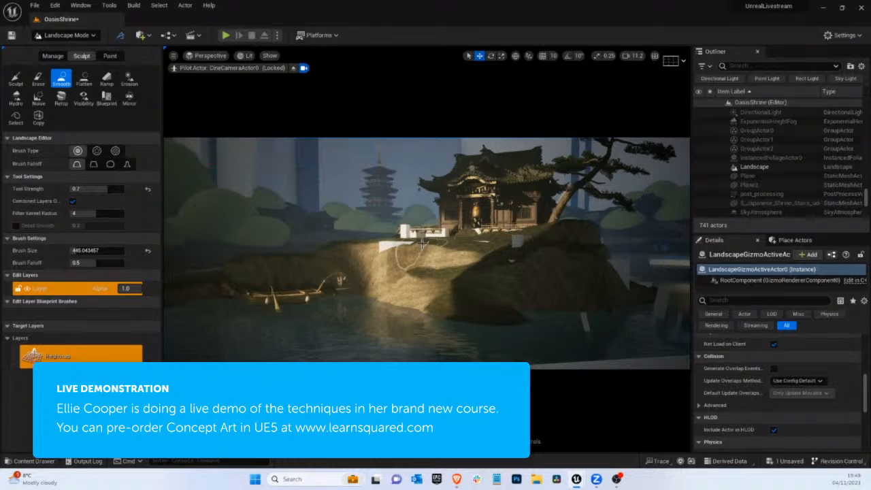
{"action": "key", "text": "ctrl+z"}
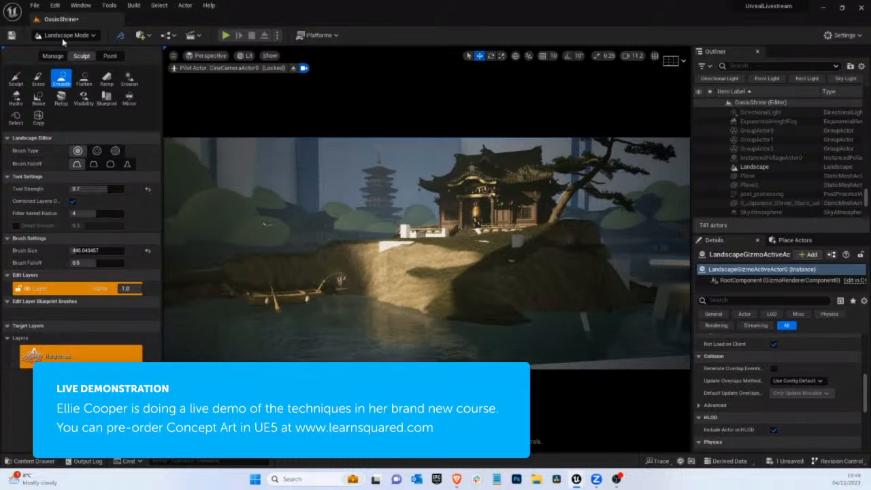
Delete the leftover white block at the sunlit cliff's upper edge in selection mode
{"action": "left_click", "coordinate": [62, 38]}
{"action": "left_click", "coordinate": [80, 52]}
{"action": "left_click", "coordinate": [290, 245]}
{"action": "key", "text": "Delete"}
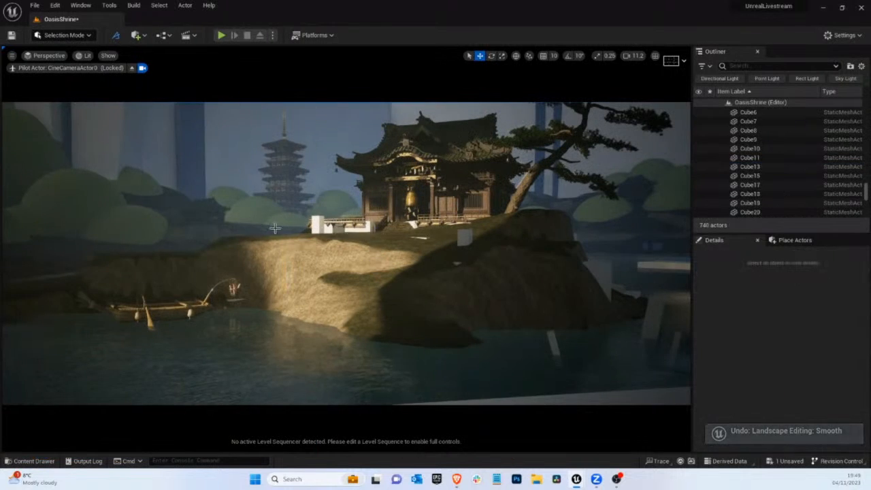
Smooth the bank behind the boat and the sunlit cliff's upper edge in landscape sculpting with a brush size of about 445
{"action": "left_click", "coordinate": [61, 35]}
{"action": "left_click", "coordinate": [73, 59]}
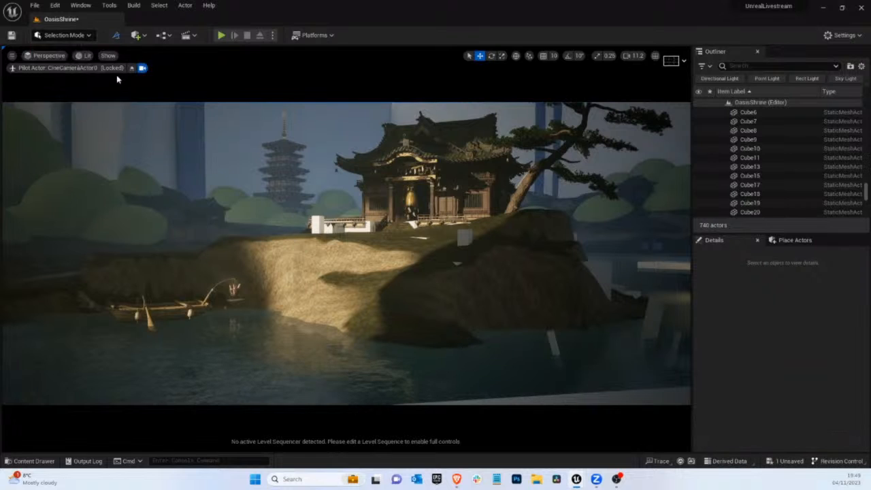
{"action": "left_click", "coordinate": [60, 80]}
{"action": "mouse_move", "coordinate": [247, 266]}
{"action": "left_mouse_down"}
{"action": "mouse_move", "coordinate": [235, 269]}
{"action": "mouse_move", "coordinate": [258, 269]}
{"action": "mouse_move", "coordinate": [231, 258]}
{"action": "left_mouse_up"}
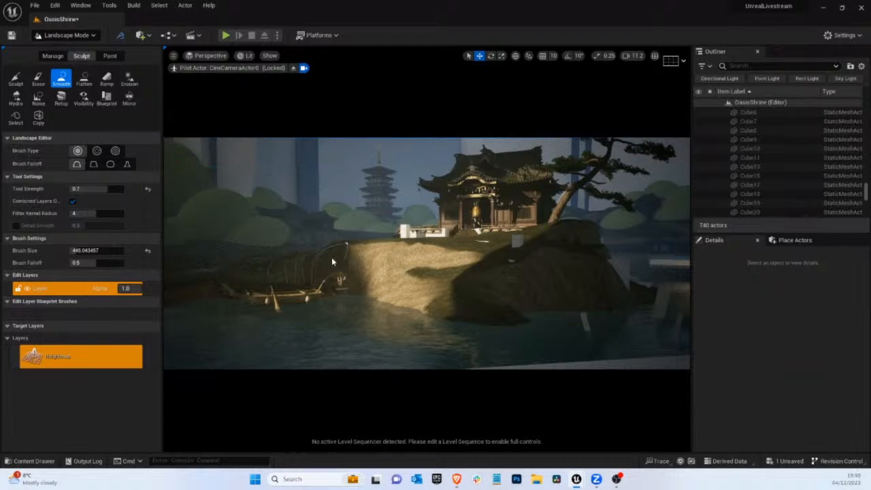
{"action": "mouse_move", "coordinate": [377, 246]}
{"action": "left_mouse_down"}
{"action": "mouse_move", "coordinate": [401, 251]}
{"action": "mouse_move", "coordinate": [332, 245]}
{"action": "mouse_move", "coordinate": [347, 242]}
{"action": "left_mouse_up"}
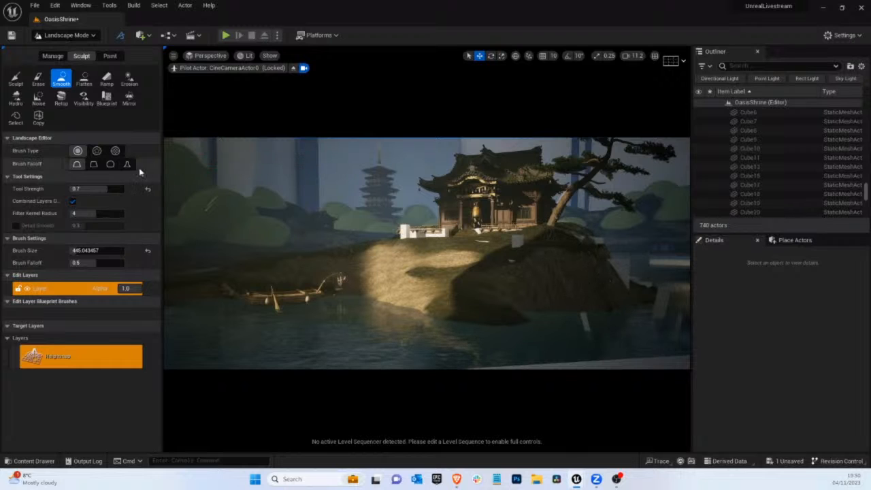
Delete the small white block lying on the grass in front of the shrine in selection mode
{"action": "left_click", "coordinate": [66, 34]}
{"action": "left_click", "coordinate": [67, 54]}
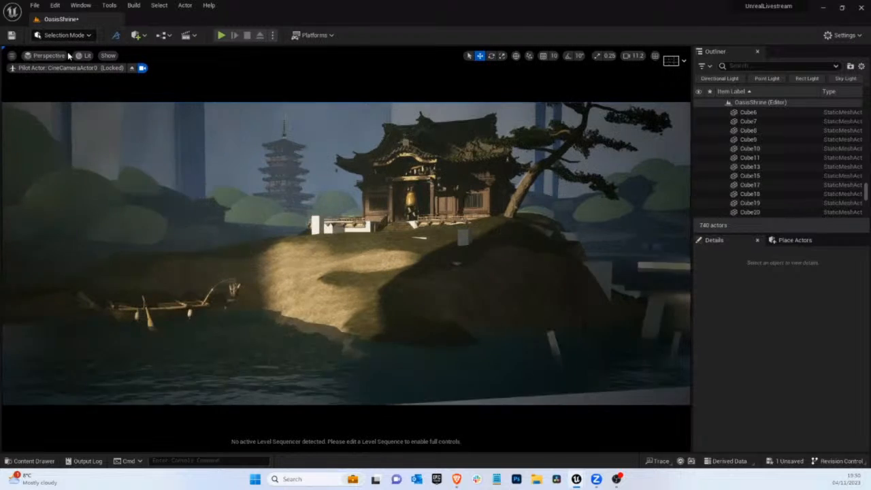
{"action": "left_click", "coordinate": [422, 240]}
{"action": "left_click", "coordinate": [422, 238]}
{"action": "key", "text": "Delete"}
Try to delete the large cube embedded in the shaded cliff, undo the deletion and select the landscape
{"action": "left_click", "coordinate": [456, 263]}
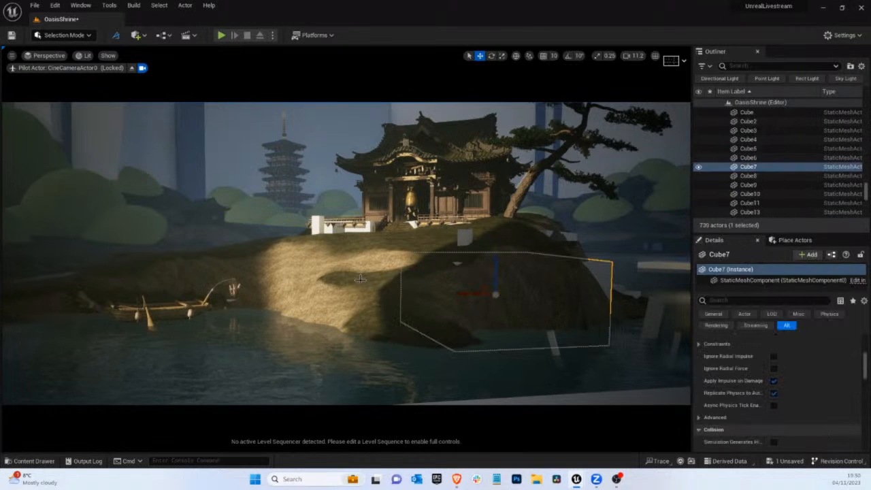
{"action": "key", "text": "Delete"}
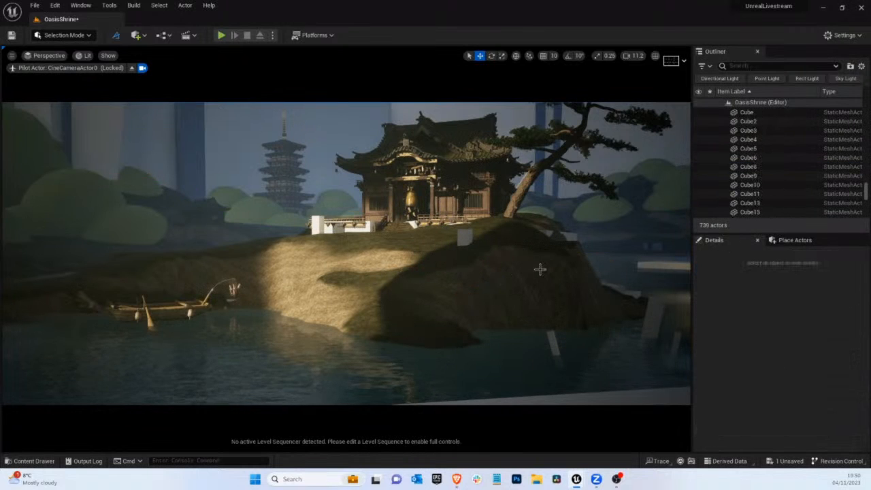
{"action": "key", "text": "ctrl+z"}
{"action": "left_click", "coordinate": [273, 248]}
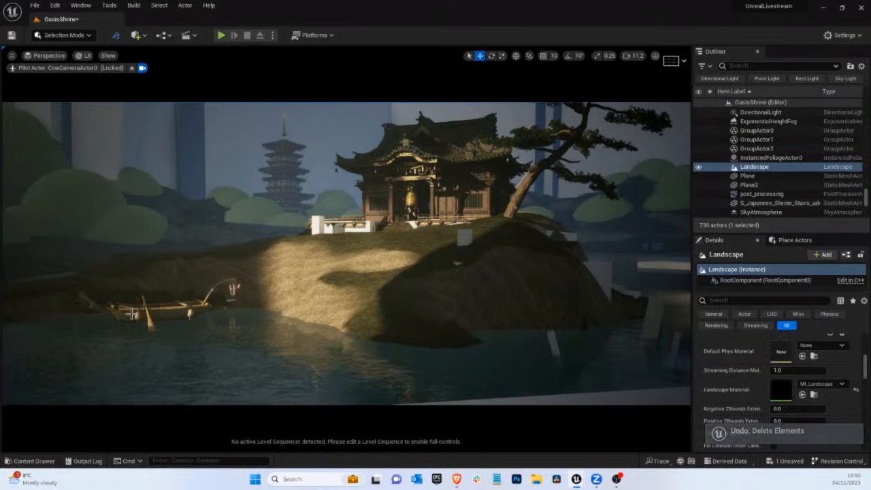
Browse the Megascans 3D_Assets folder filtered to static meshes for cliff assets, then close the asset browser
{"action": "left_click", "coordinate": [33, 461]}
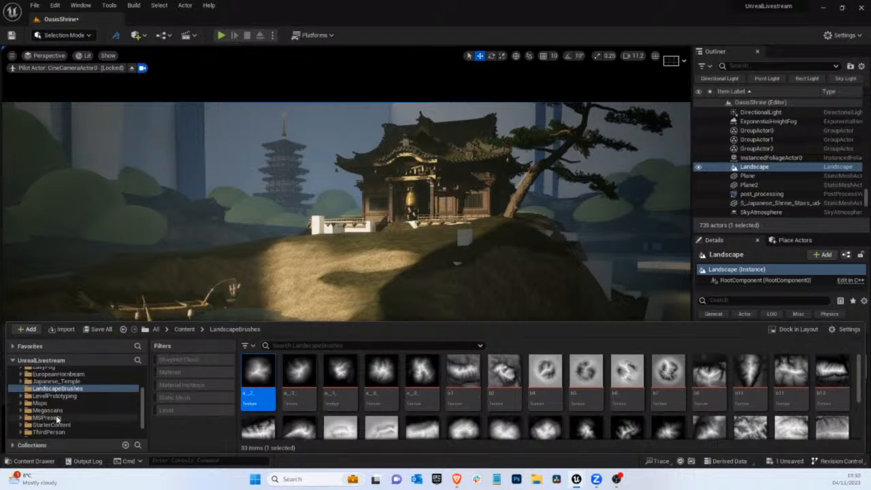
{"action": "left_click", "coordinate": [47, 411]}
{"action": "left_click", "coordinate": [265, 384]}
{"action": "double_click", "coordinate": [265, 384]}
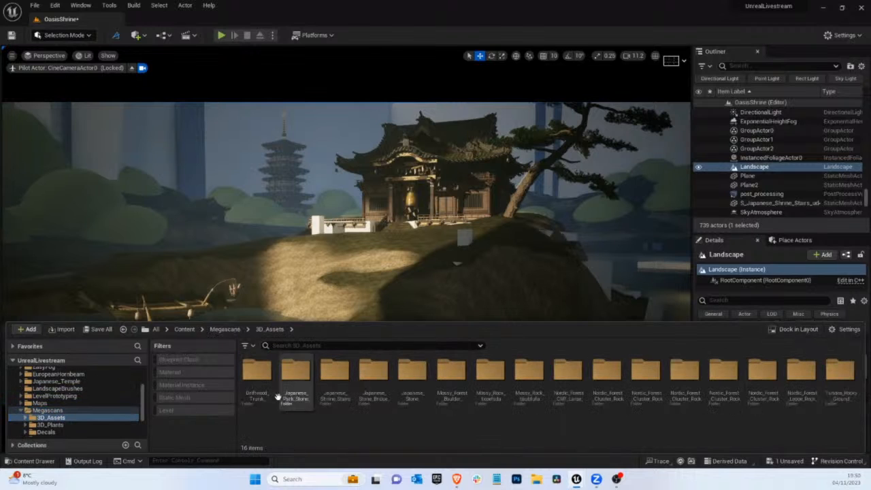
{"action": "left_click", "coordinate": [193, 397]}
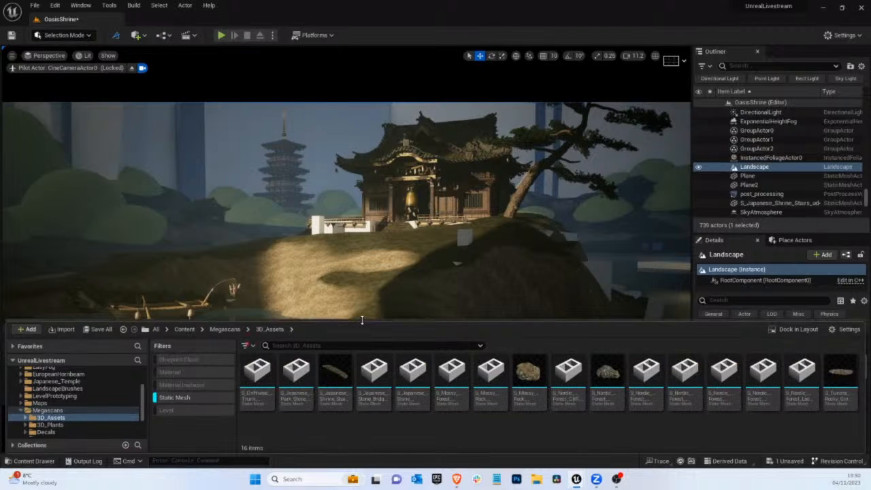
{"action": "left_click_drag", "start_coordinate": [361, 319], "coordinate": [361, 306]}
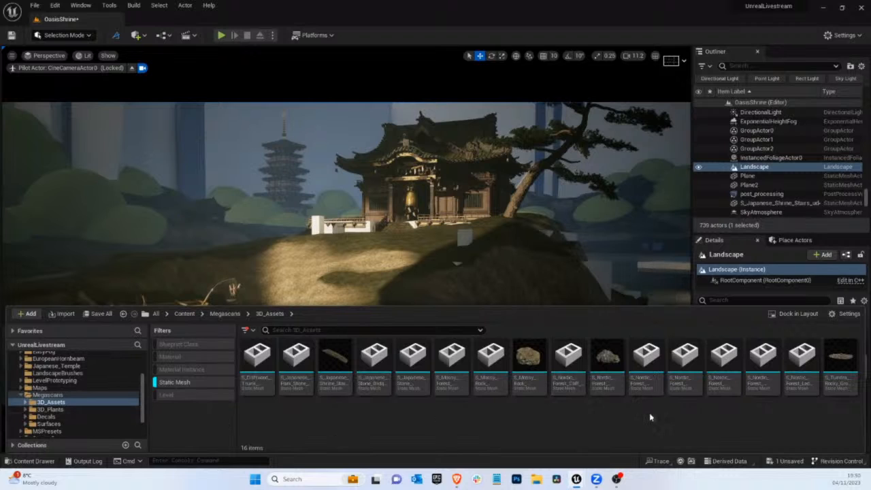
{"action": "key", "text": "ctrl+space"}
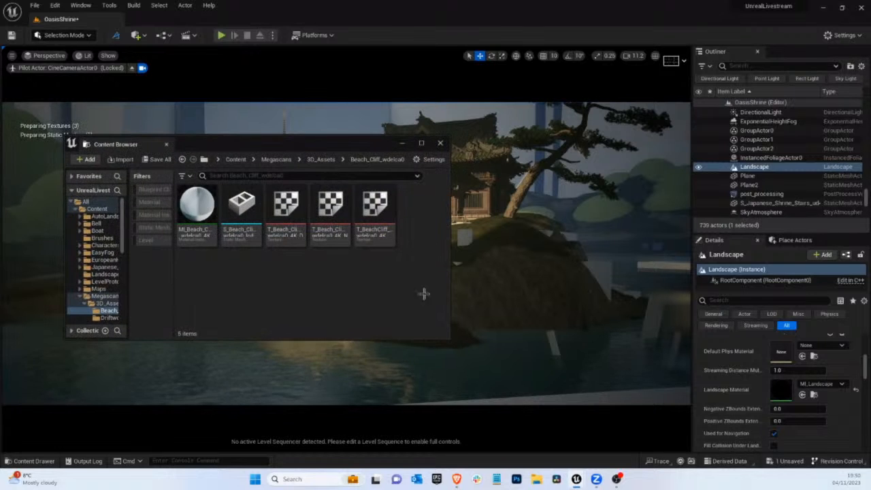
Place the S_Beach_Cliff_wdelca0 static mesh in the background above the bank, to the left of the pagoda
{"action": "left_click", "coordinate": [191, 200]}
{"action": "left_click", "coordinate": [242, 207]}
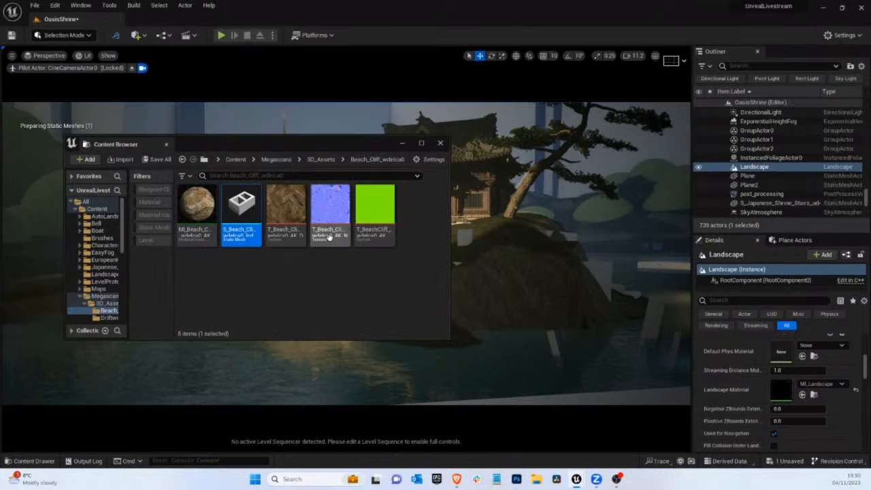
{"action": "left_click_drag", "start_coordinate": [326, 148], "coordinate": [272, 256]}
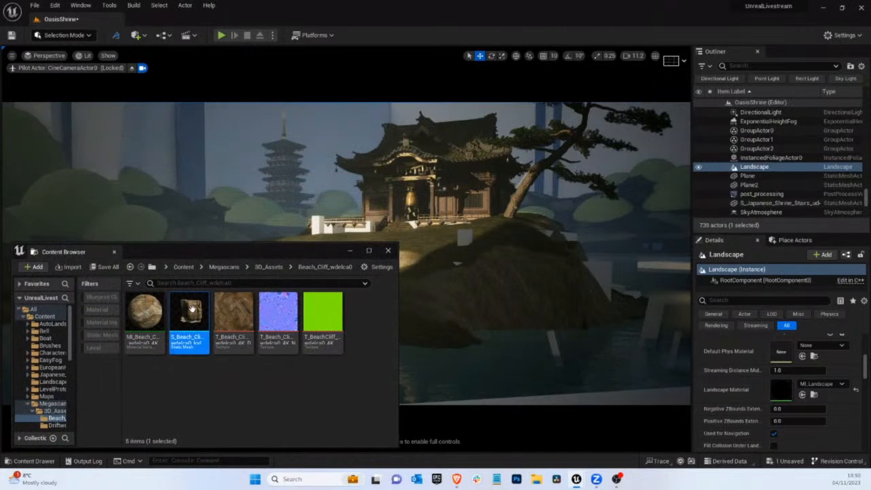
{"action": "left_click", "coordinate": [233, 219]}
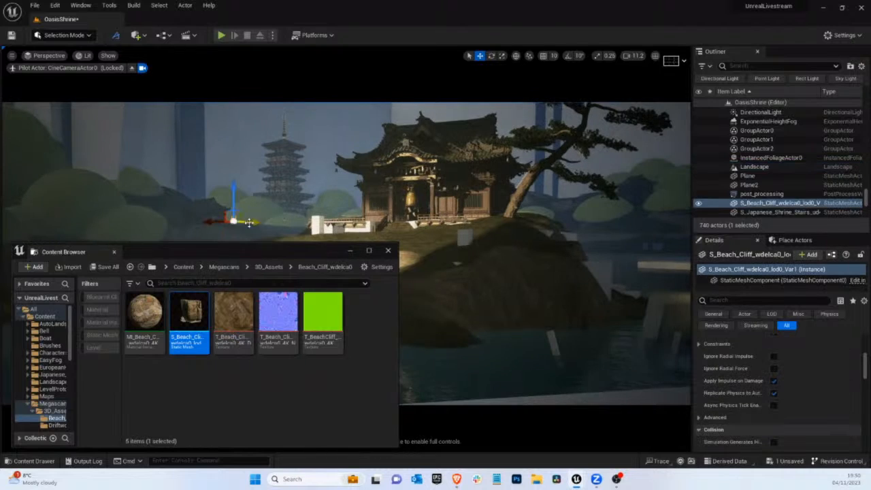
Push the beach cliff mesh back into the distance, rotate it and position it beside the pagoda
{"action": "left_click_drag", "start_coordinate": [316, 61], "coordinate": [847, 3]}
{"action": "key", "text": "e"}
{"action": "left_click_drag", "start_coordinate": [236, 222], "coordinate": [1, 293]}
{"action": "key", "text": "w"}
{"action": "left_click_drag", "start_coordinate": [221, 223], "coordinate": [212, 185]}
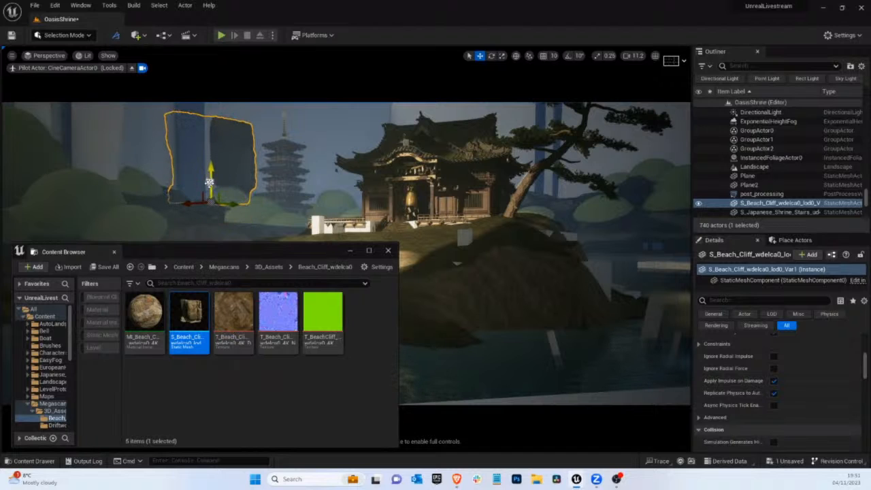
Open the beach cliff's material instance, enable Albedo Tint and Albedo Controls, and expand the Albedo Controls
{"action": "left_click", "coordinate": [150, 325]}
{"action": "double_click", "coordinate": [151, 326]}
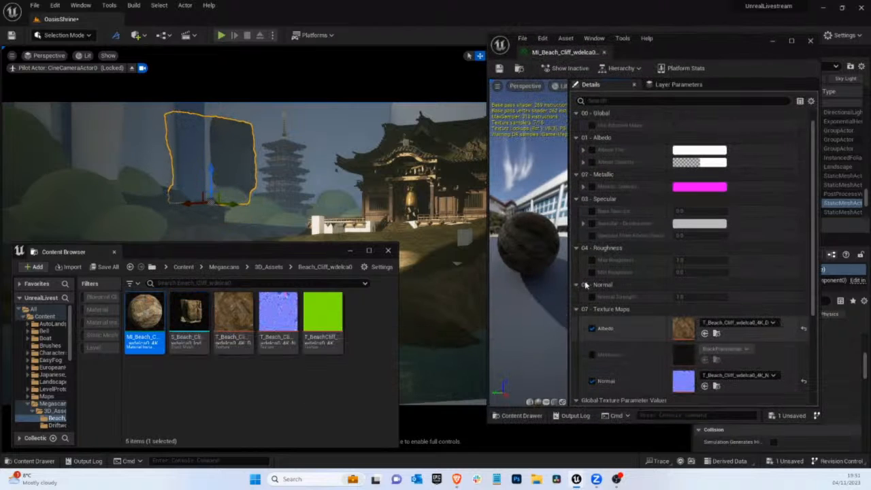
{"action": "left_click", "coordinate": [592, 150]}
{"action": "left_click", "coordinate": [592, 162]}
{"action": "left_click", "coordinate": [583, 162]}
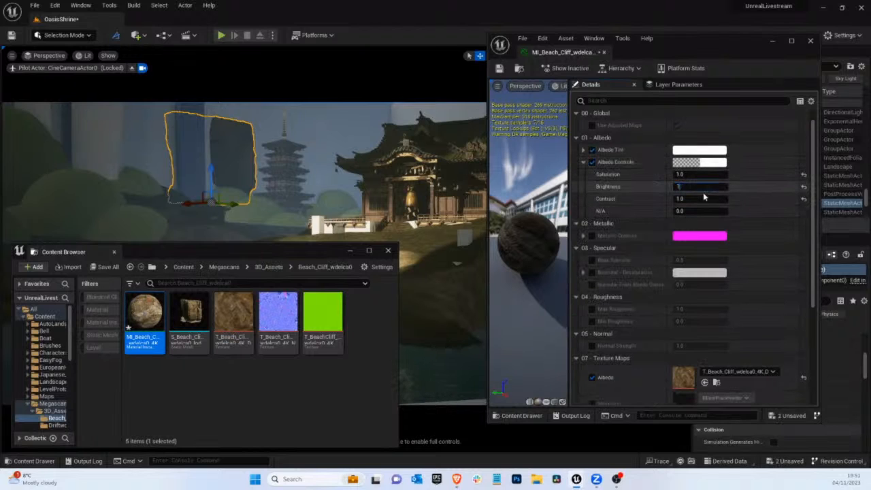
Try brighter albedo on the beach cliff material, raising Brightness to 1.5 and then 2.0
{"action": "left_click", "coordinate": [702, 192]}
{"action": "type", "text": "1.2"}
{"action": "key", "text": "Return"}
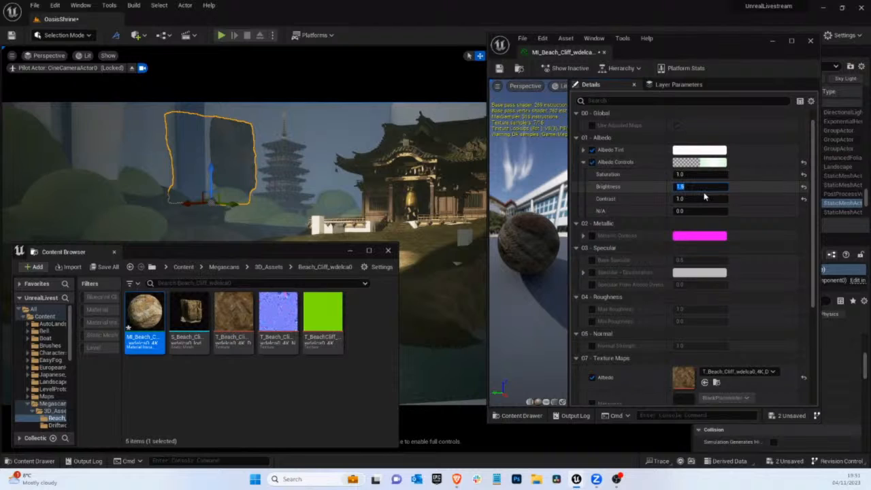
{"action": "type", "text": "1.3"}
{"action": "key", "text": "Return"}
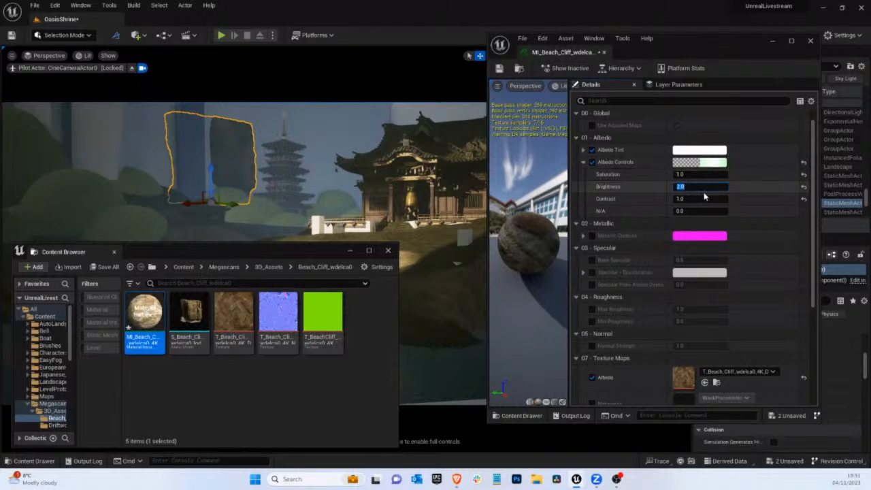
Set the beach cliff material's albedo Saturation to 0.5 and Brightness to 3.0, then save and close the material
{"action": "scroll", "coordinate": [705, 197], "scroll_direction": "up", "scroll_amount": 1}
{"action": "left_click", "coordinate": [688, 190]}
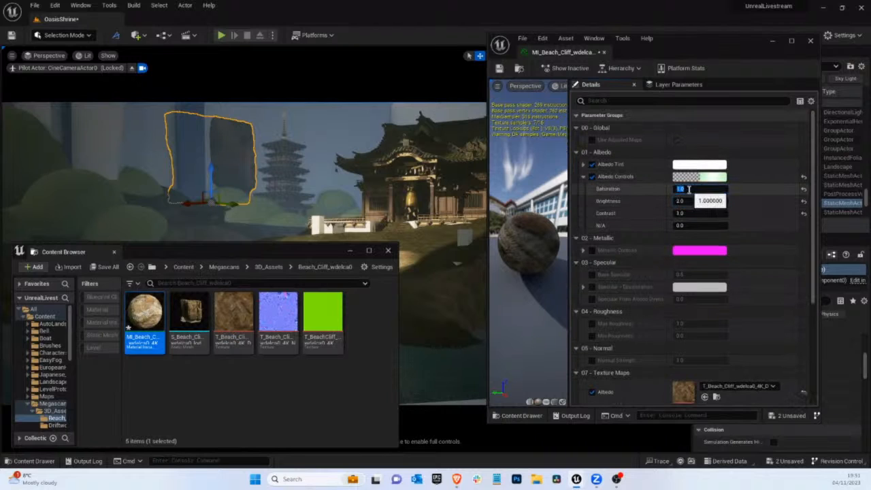
{"action": "type", "text": "0.5"}
{"action": "left_click", "coordinate": [680, 201]}
{"action": "type", "text": "5"}
{"action": "key", "text": "Return"}
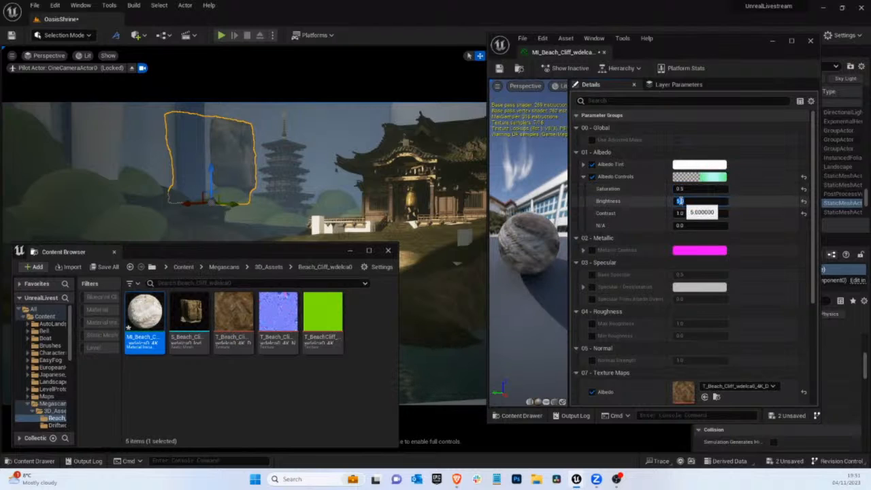
{"action": "type", "text": "3"}
{"action": "key", "text": "Return"}
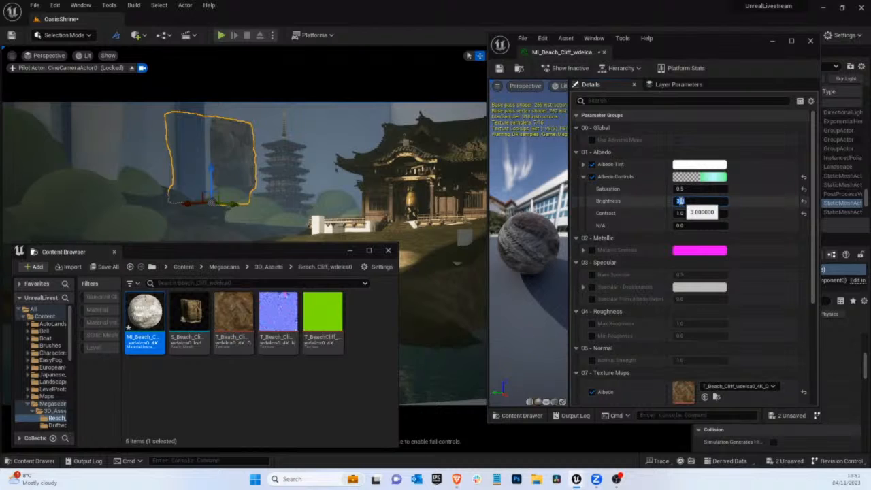
{"action": "left_click", "coordinate": [499, 68]}
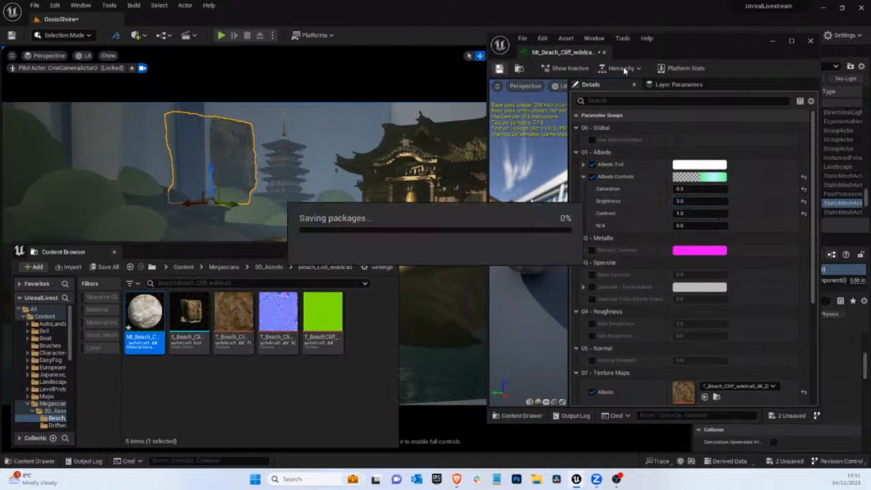
{"action": "left_click", "coordinate": [809, 40]}
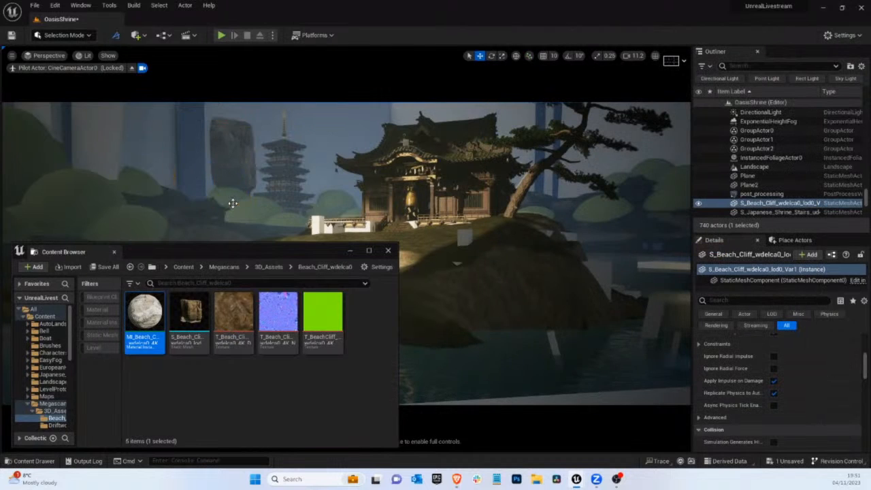
Shift the beach cliff mesh slightly left and down in the background and stop piloting the cine camera
{"action": "left_click_drag", "start_coordinate": [234, 203], "coordinate": [182, 210]}
{"action": "left_click", "coordinate": [212, 179]}
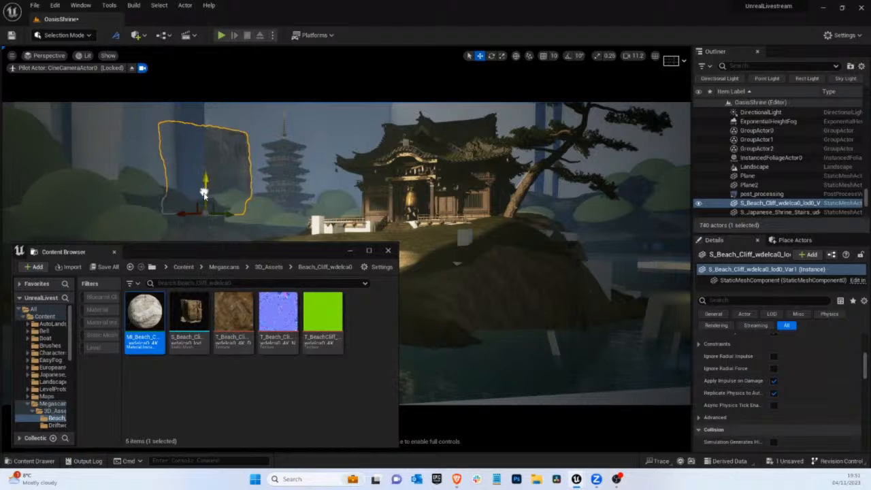
{"action": "left_click", "coordinate": [132, 68]}
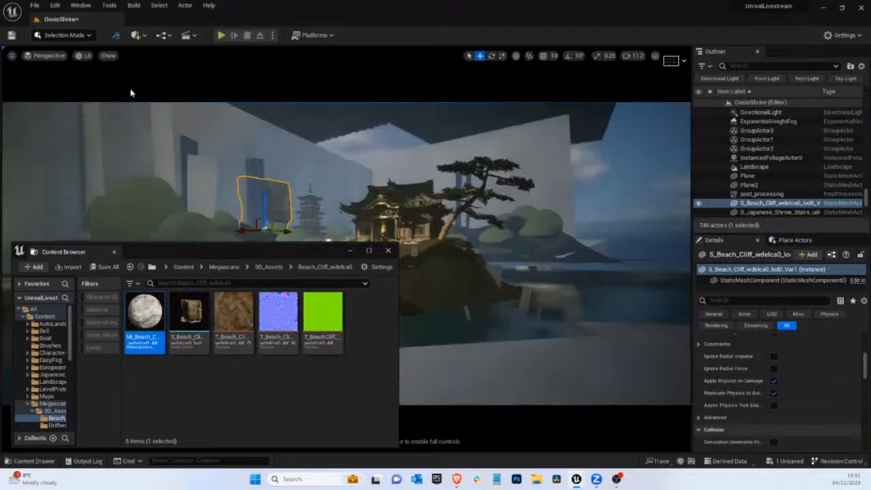
Push the large backdrop wall cube behind the pagoda back to expose the beach cliff mesh, then reselect the cliff
{"action": "left_click", "coordinate": [388, 253]}
{"action": "key", "text": "f"}
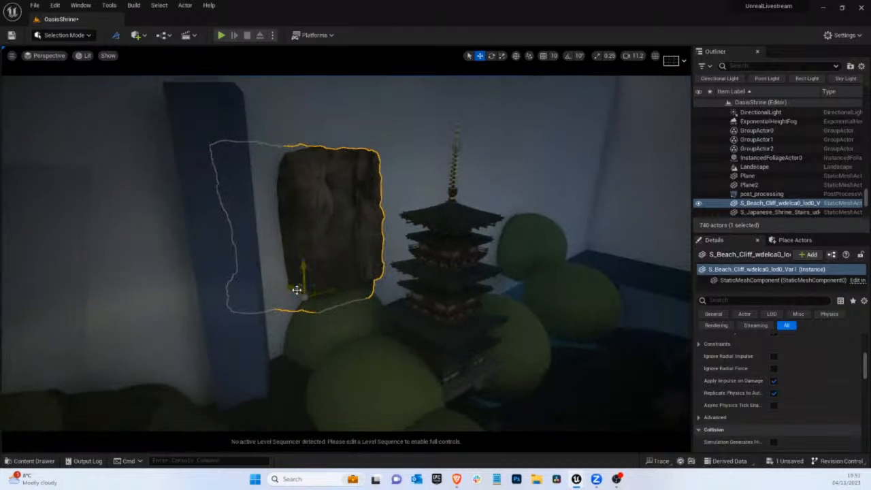
{"action": "left_click_drag", "start_coordinate": [296, 290], "coordinate": [284, 279]}
{"action": "left_click", "coordinate": [323, 211]}
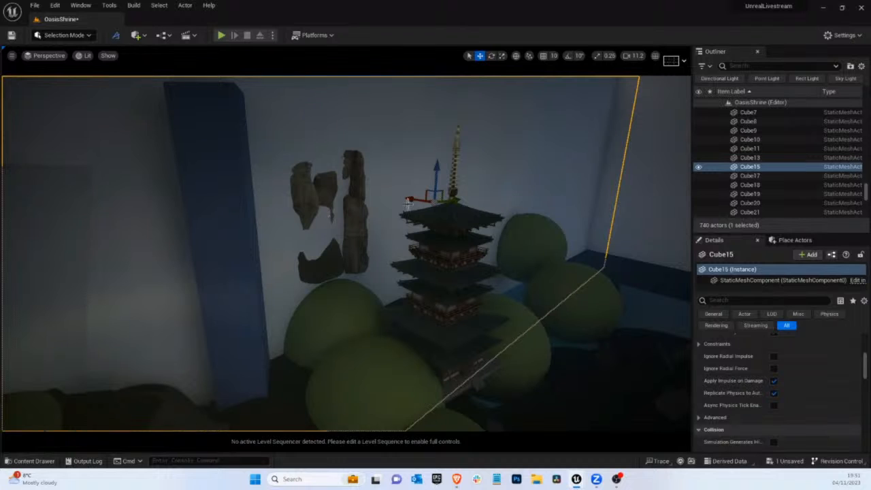
{"action": "left_click_drag", "start_coordinate": [409, 200], "coordinate": [396, 200]}
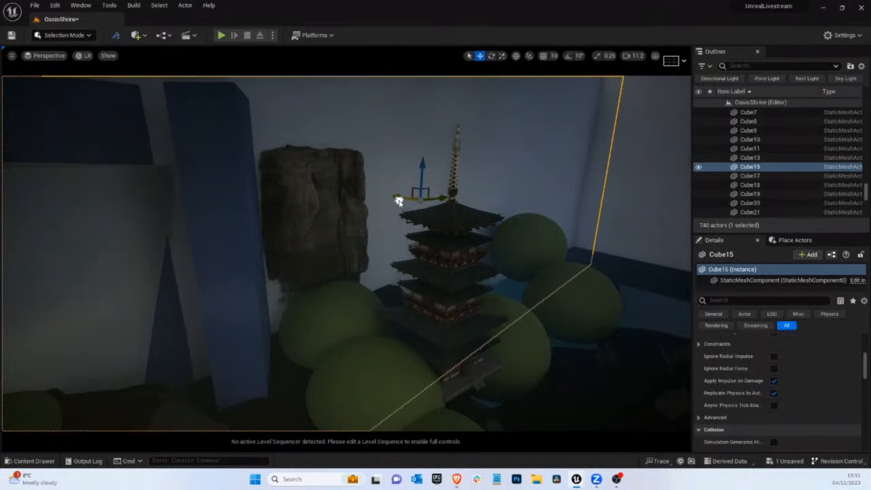
{"action": "left_click", "coordinate": [299, 226]}
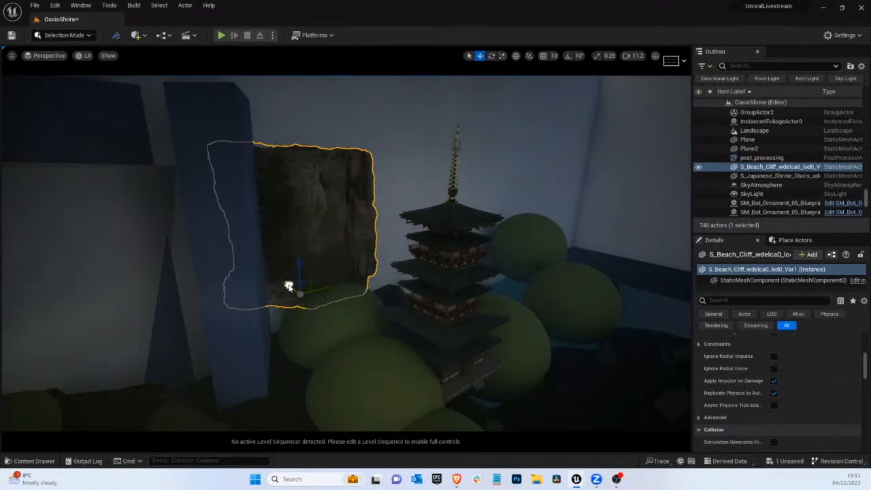
Pilot the cine camera and stretch the beach cliff taller, checking the composition in game view
{"action": "left_click", "coordinate": [46, 56]}
{"action": "left_click", "coordinate": [75, 157]}
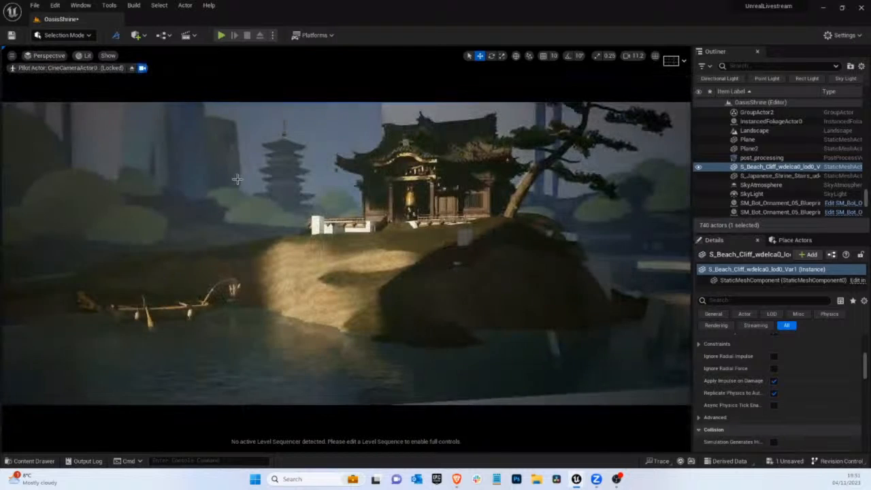
{"action": "key", "text": "g"}
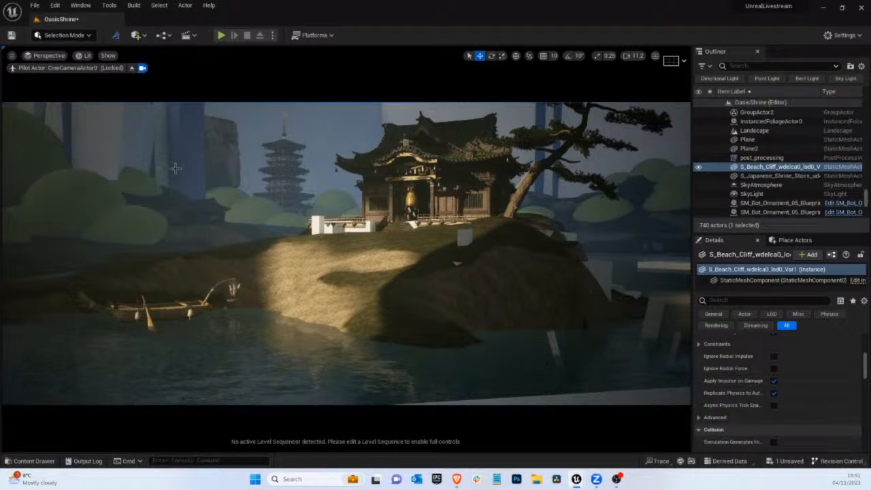
{"action": "key", "text": "g"}
{"action": "key", "text": "e"}
{"action": "key", "text": "r"}
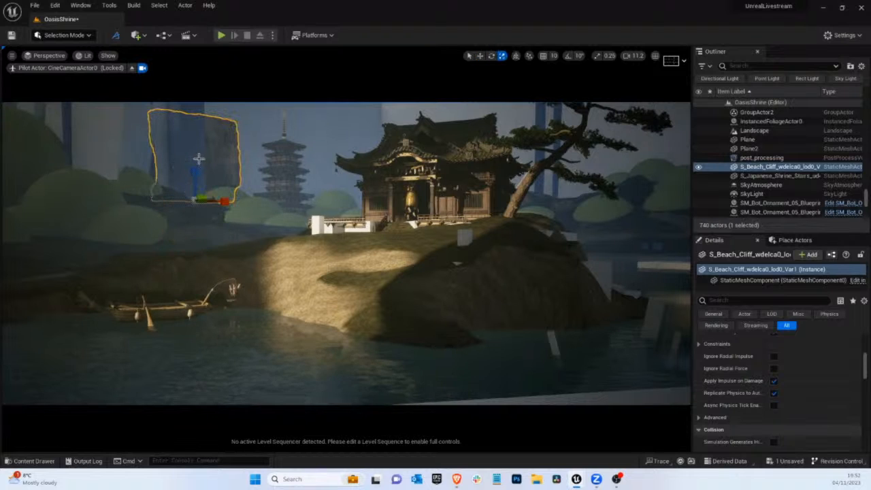
{"action": "left_click_drag", "start_coordinate": [191, 167], "coordinate": [196, 191]}
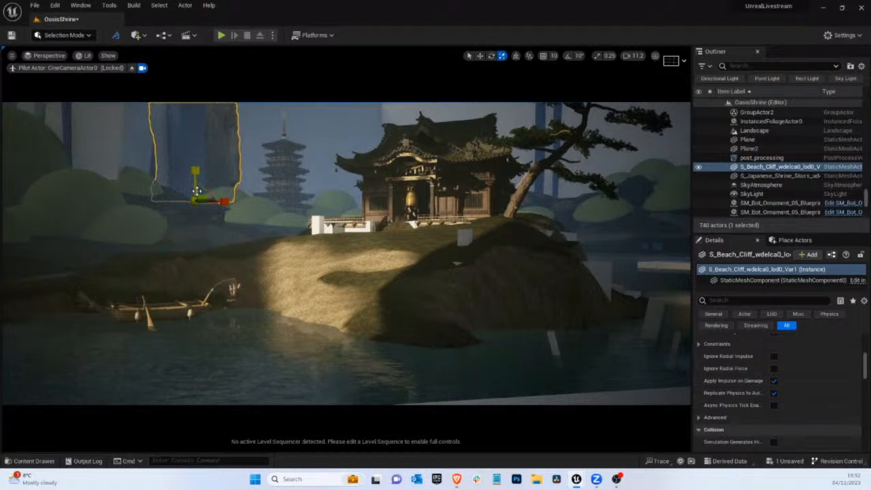
{"action": "key", "text": "g"}
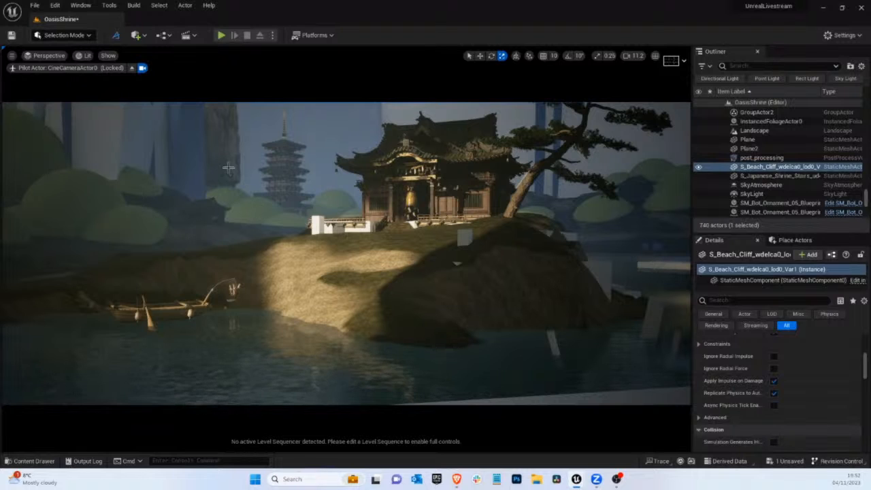
{"action": "key", "text": "g"}
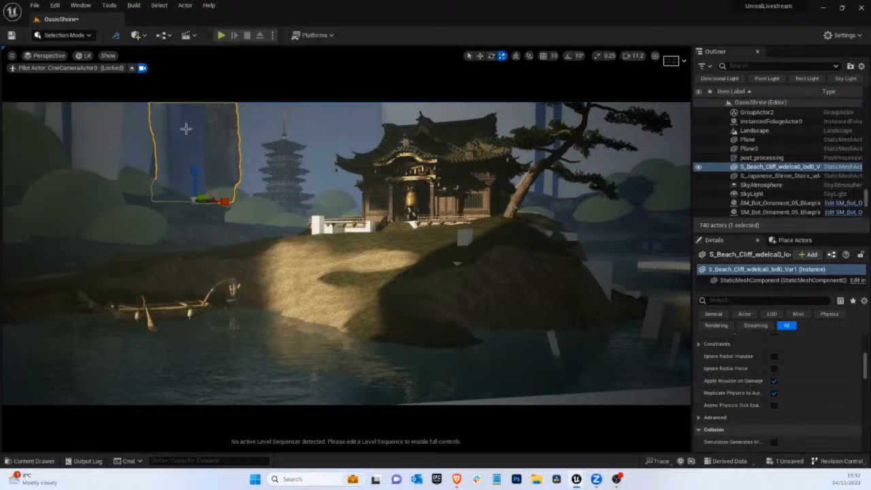
Stop piloting the camera and examine the shoreline, remaining blocks and background around the shrine island
{"action": "left_click", "coordinate": [131, 68]}
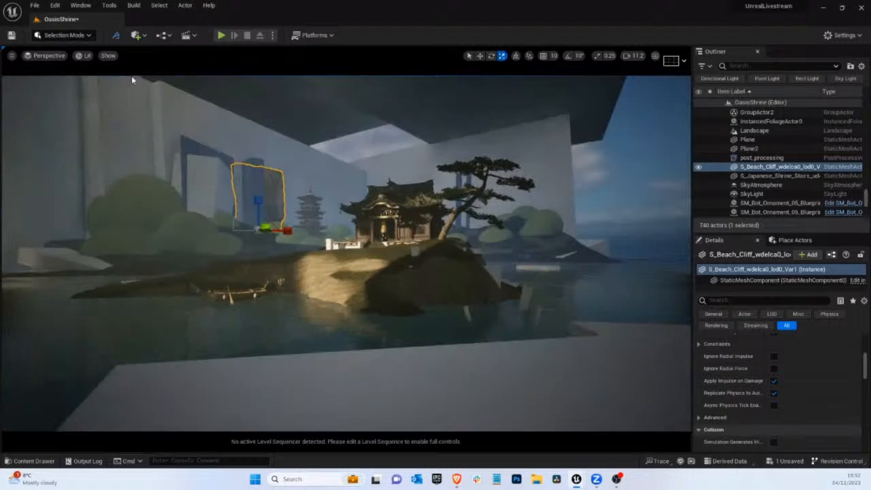
{"action": "right_click_drag", "start_coordinate": [271, 195], "coordinate": [287, 232]}
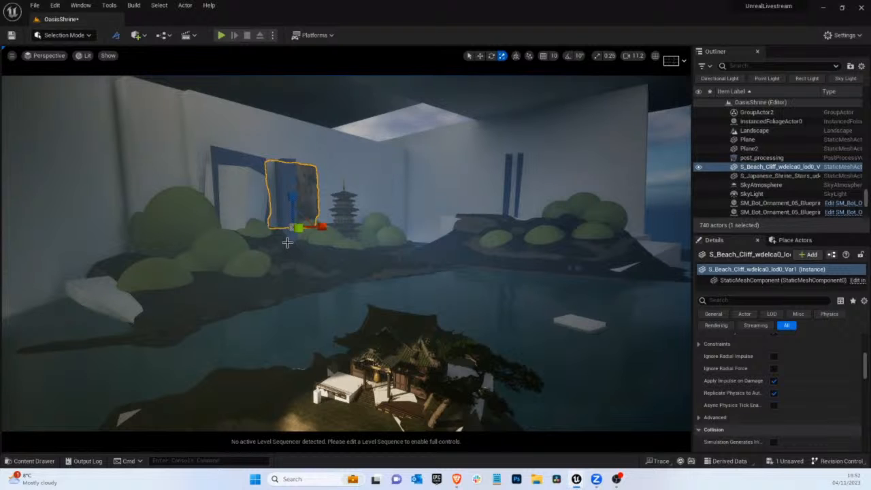
{"action": "right_click_drag", "start_coordinate": [340, 262], "coordinate": [317, 281]}
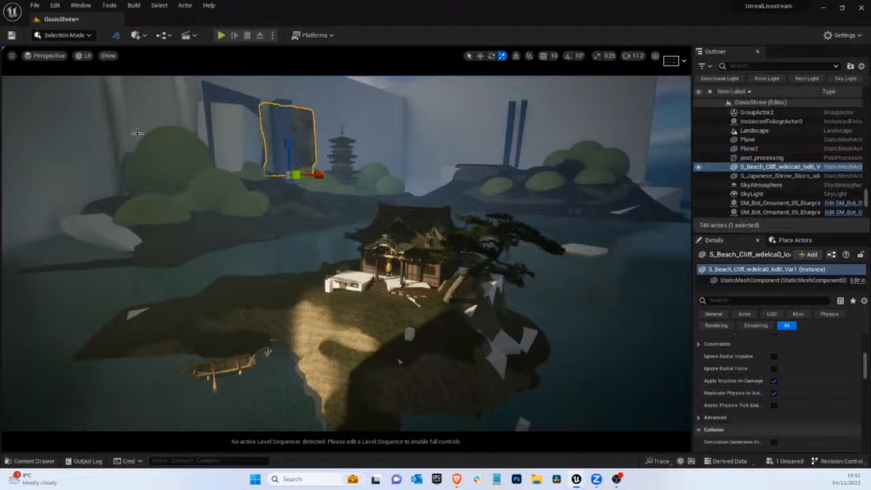
{"action": "left_click", "coordinate": [63, 34]}
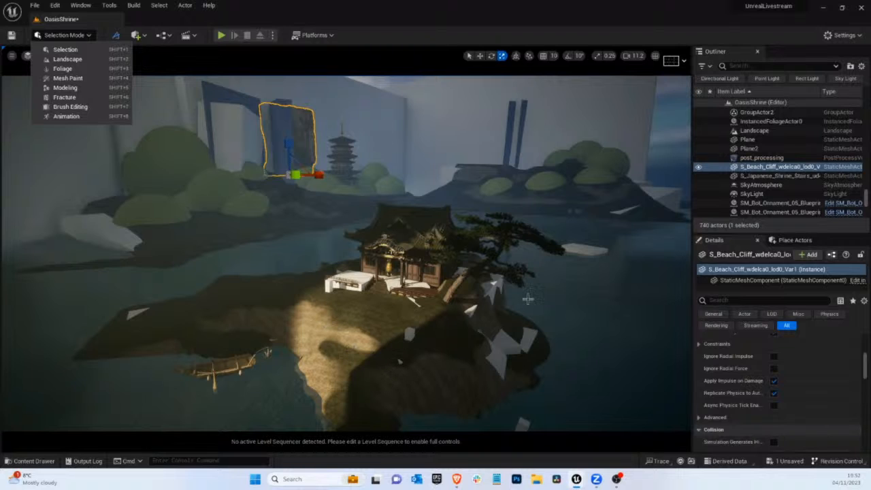
{"action": "left_click", "coordinate": [352, 298]}
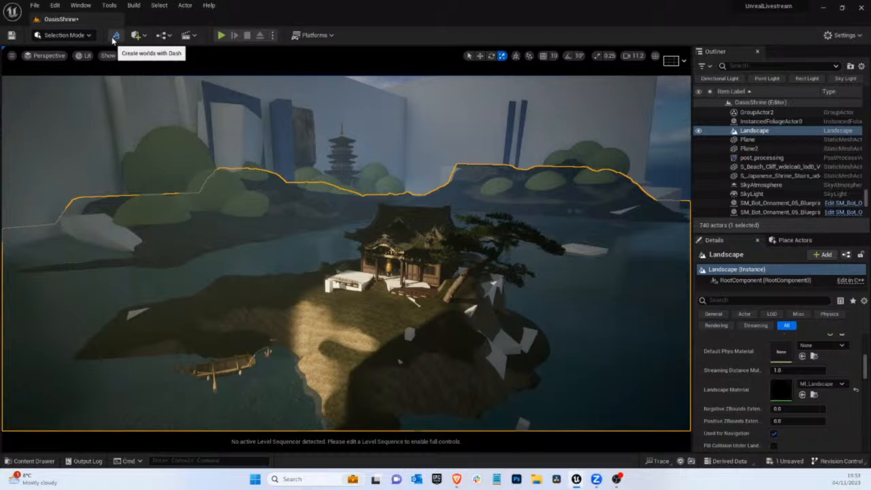
{"action": "right_click_drag", "start_coordinate": [303, 144], "coordinate": [323, 164]}
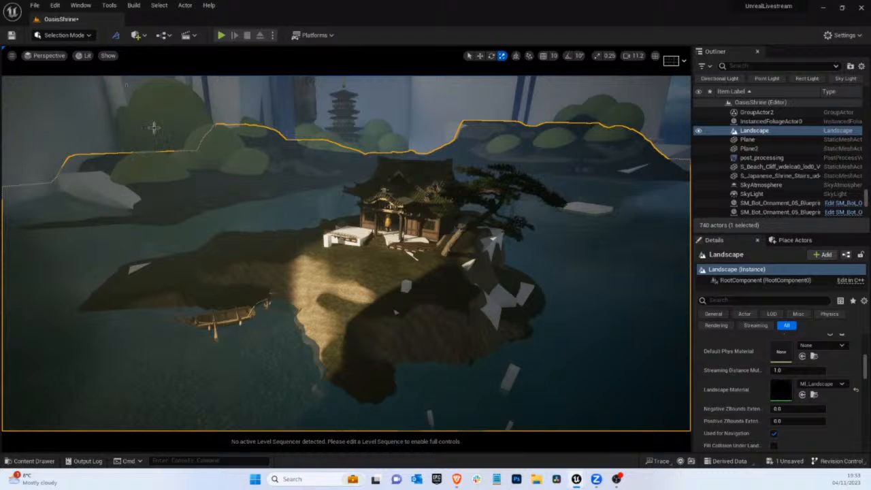
{"action": "right_click_drag", "start_coordinate": [198, 168], "coordinate": [207, 159]}
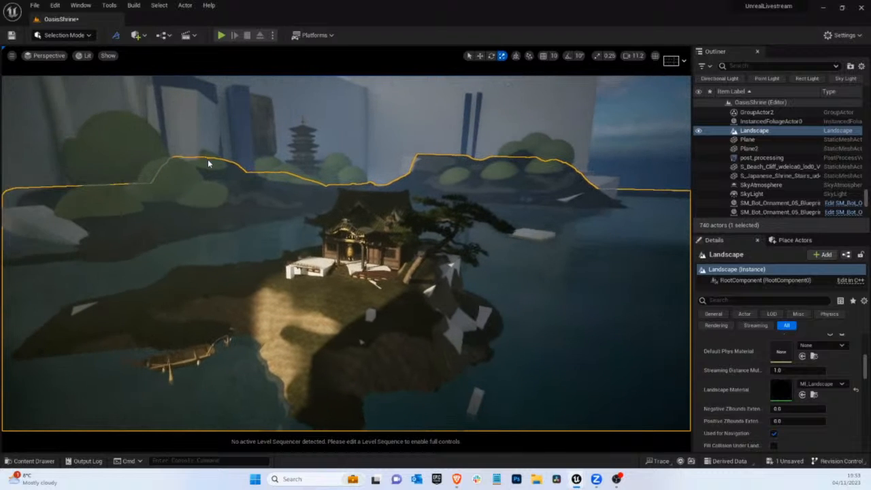
{"action": "middle_click_drag", "start_coordinate": [313, 179], "coordinate": [275, 158]}
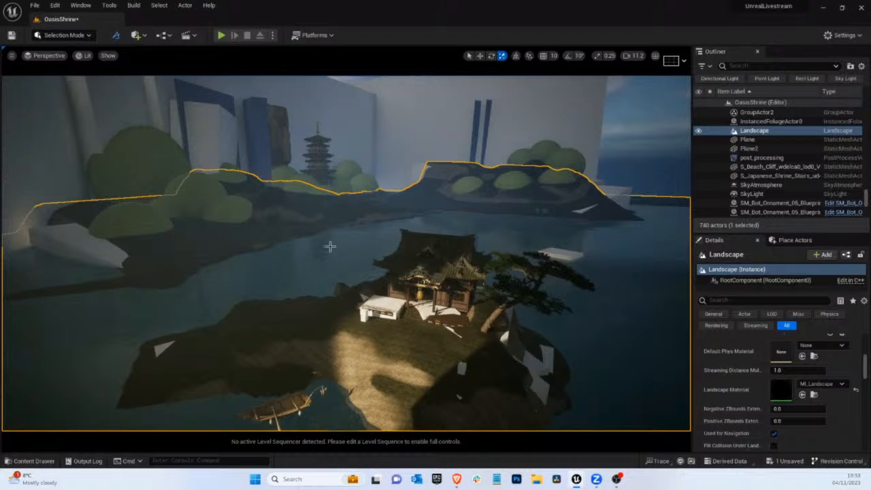
{"action": "right_click_drag", "start_coordinate": [336, 246], "coordinate": [338, 245]}
{"action": "mouse_move", "coordinate": [408, 274]}
{"action": "right_mouse_down"}
{"action": "mouse_move", "coordinate": [387, 272]}
{"action": "mouse_move", "coordinate": [398, 277]}
{"action": "right_mouse_up"}
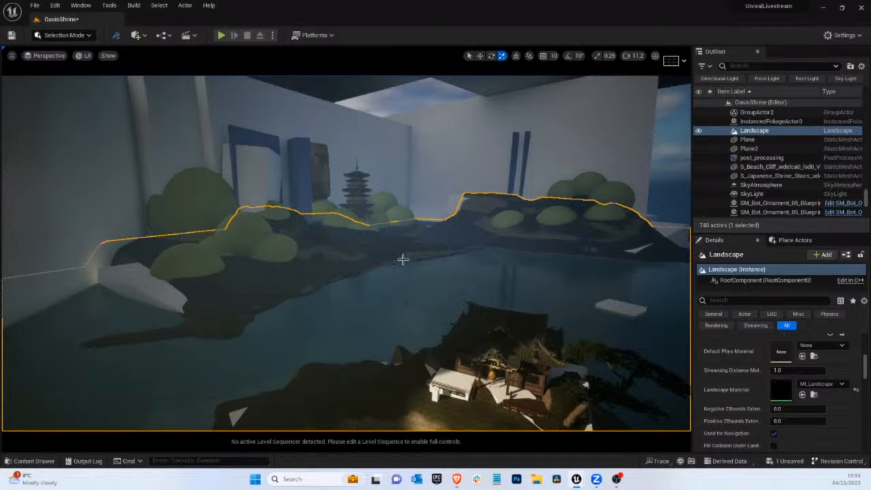
Select the beach cliff by the pagoda and nudge its position beside the blue pillar
{"action": "left_click_drag", "start_coordinate": [413, 249], "coordinate": [298, 184]}
{"action": "left_click", "coordinate": [284, 183]}
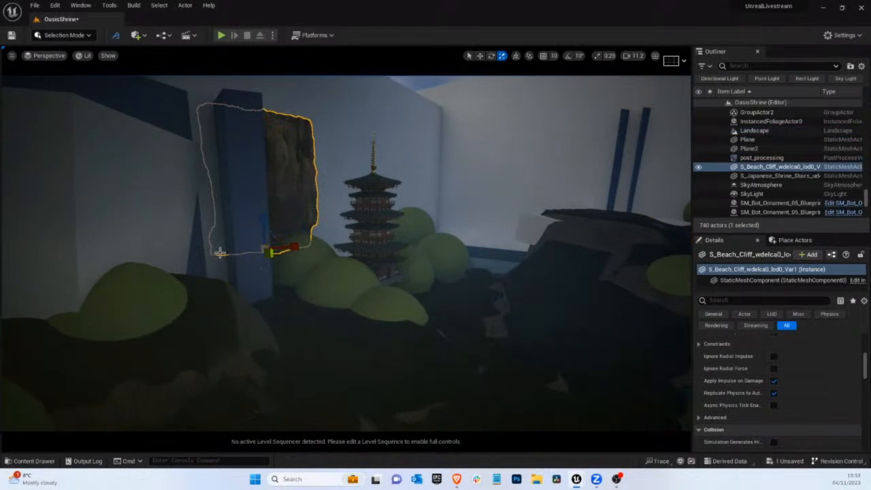
{"action": "key", "text": "w"}
{"action": "left_click_drag", "start_coordinate": [259, 242], "coordinate": [248, 244]}
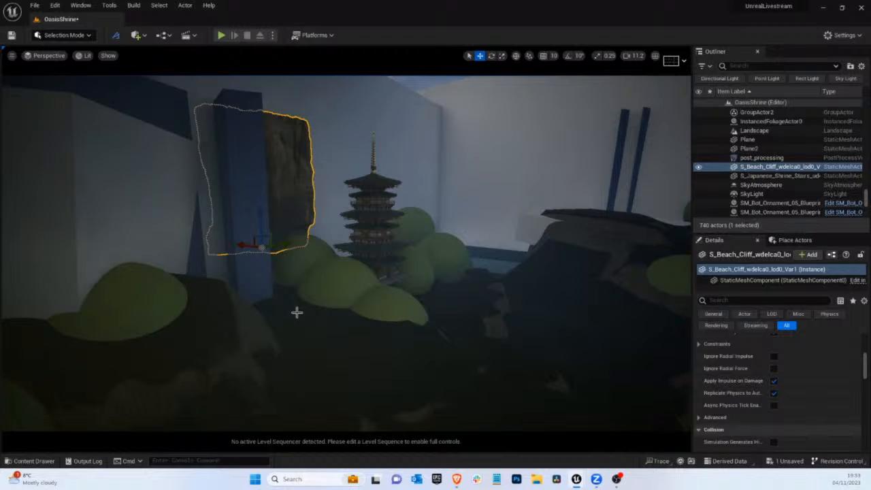
{"action": "middle_click_drag", "start_coordinate": [326, 320], "coordinate": [325, 266]}
{"action": "scroll", "coordinate": [331, 192], "scroll_direction": "up", "scroll_amount": 1}
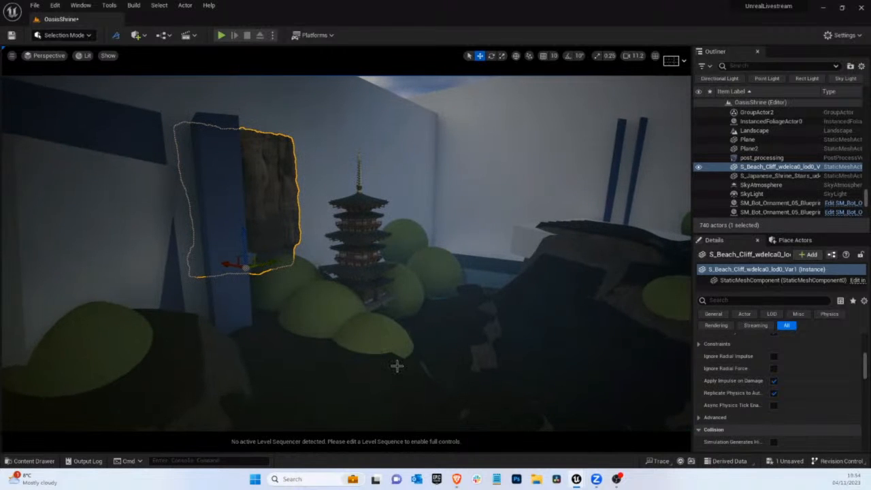
{"action": "right_click_drag", "start_coordinate": [402, 368], "coordinate": [377, 360]}
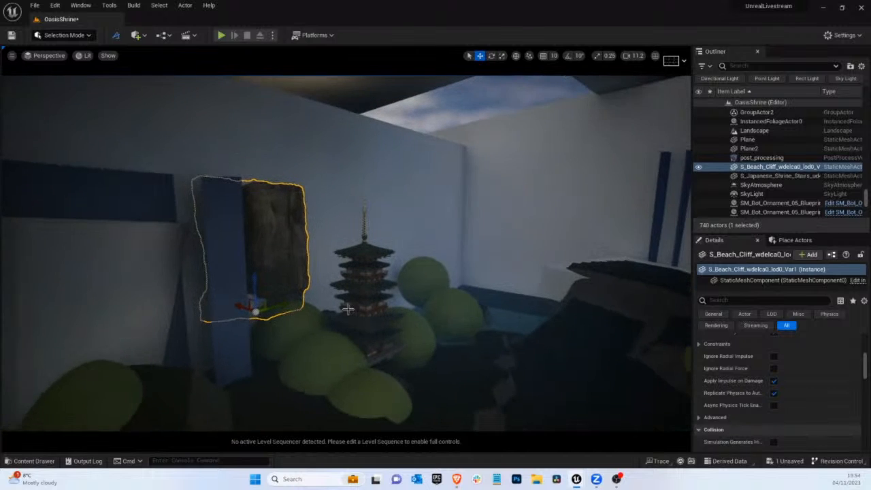
{"action": "right_click_drag", "start_coordinate": [351, 308], "coordinate": [338, 315]}
{"action": "scroll", "coordinate": [351, 308], "scroll_direction": "up", "scroll_amount": 2}
{"action": "scroll", "coordinate": [349, 309], "scroll_direction": "up", "scroll_amount": 3}
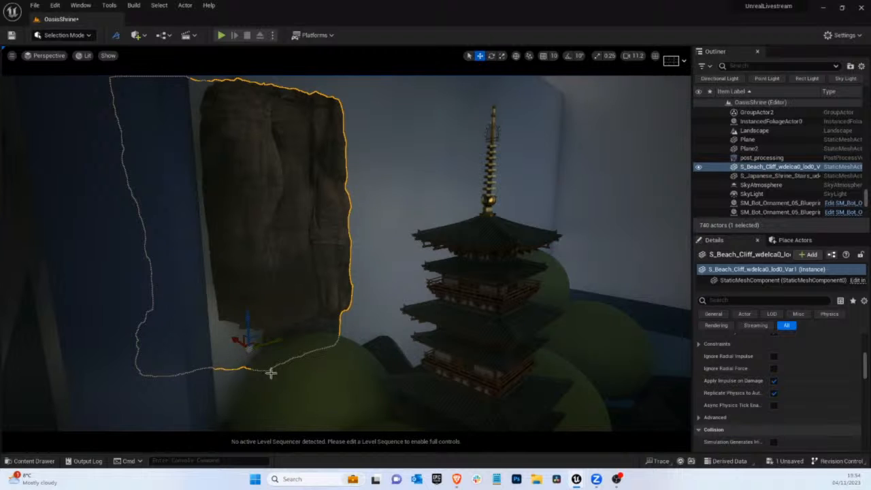
{"action": "left_click_drag", "start_coordinate": [232, 342], "coordinate": [613, 450]}
{"action": "key", "text": "r"}
{"action": "key", "text": "f"}
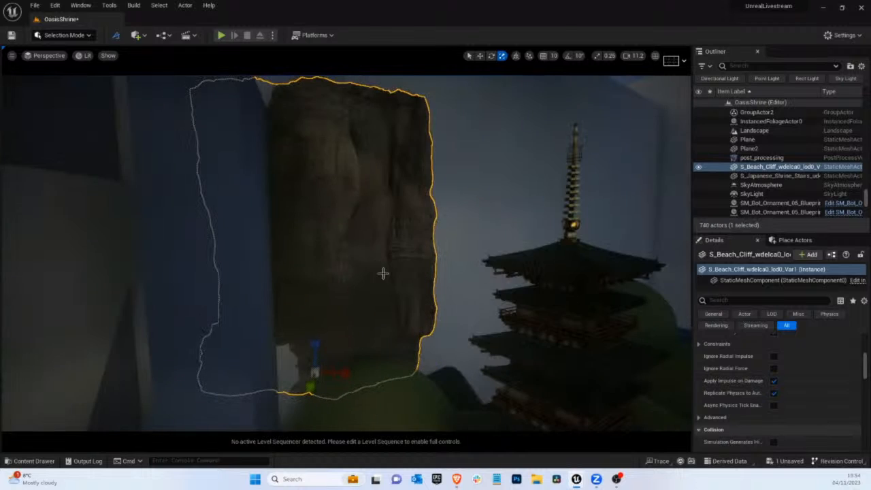
Place the S_Beach_Cliff_wdelbay mesh between the first cliff and the pagoda and rotate its rock face toward the viewer
{"action": "right_click", "coordinate": [381, 273]}
{"action": "key", "text": "Escape"}
{"action": "key", "text": "ctrl+b"}
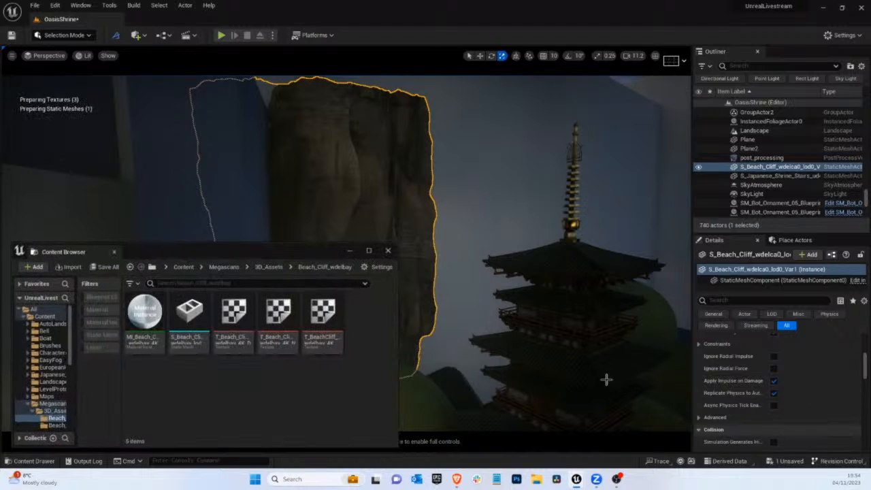
{"action": "left_click_drag", "start_coordinate": [194, 310], "coordinate": [741, 3]}
{"action": "key", "text": "e"}
{"action": "key", "text": "r"}
{"action": "key", "text": "e"}
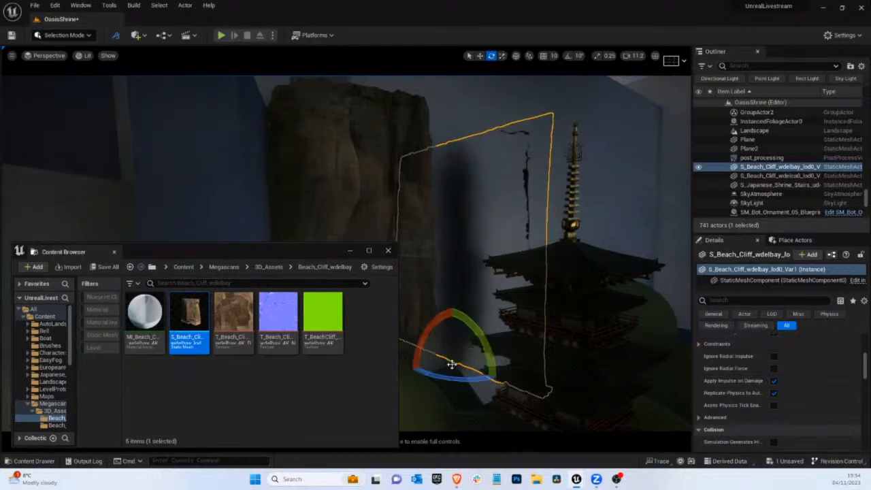
{"action": "left_click_drag", "start_coordinate": [451, 372], "coordinate": [68, 435]}
Move the second beach cliff in front of the first one beside the blue pillar and enlarge its height
{"action": "key", "text": "w"}
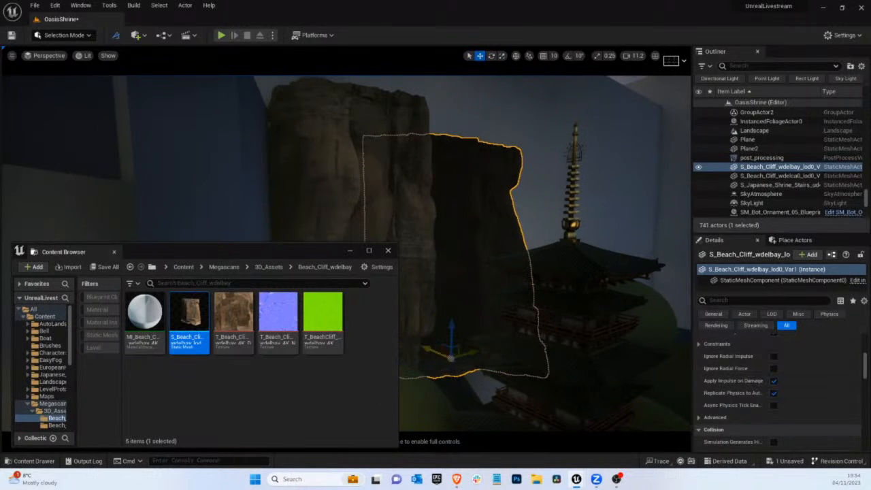
{"action": "left_click_drag", "start_coordinate": [452, 364], "coordinate": [476, 385]}
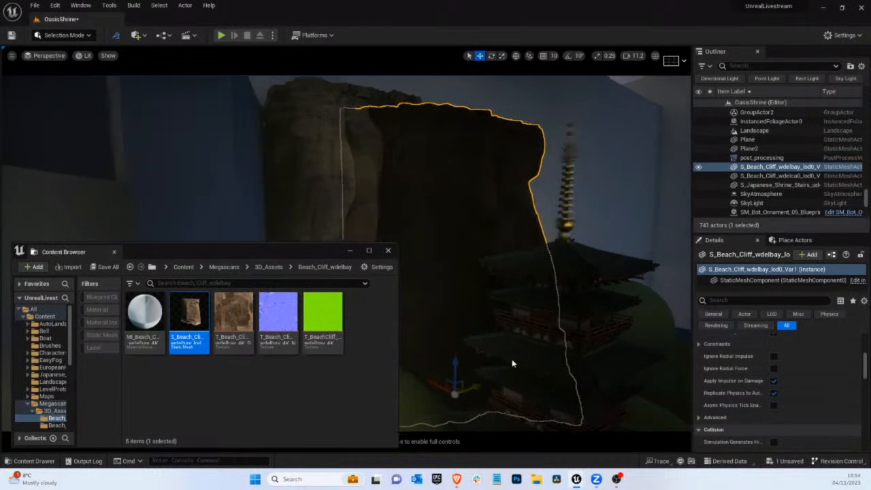
{"action": "right_click_drag", "start_coordinate": [512, 364], "coordinate": [540, 346]}
{"action": "left_click_drag", "start_coordinate": [515, 301], "coordinate": [487, 298]}
{"action": "right_click_drag", "start_coordinate": [538, 266], "coordinate": [546, 279]}
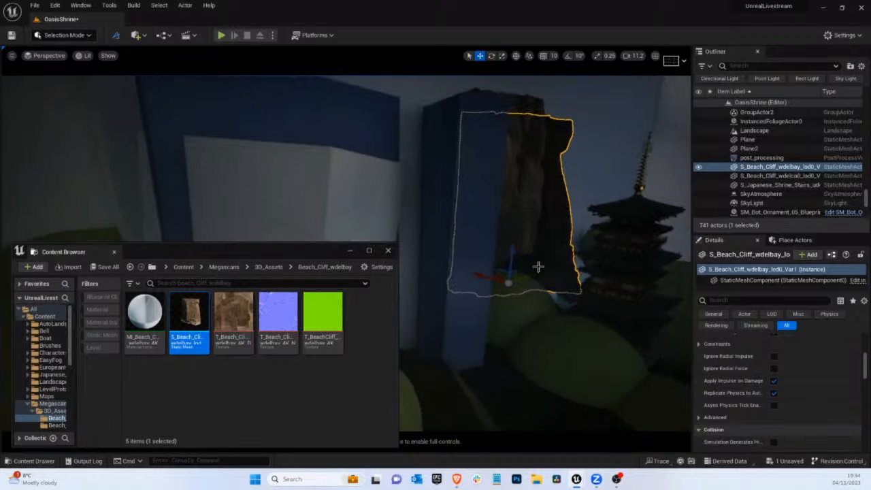
{"action": "mouse_move", "coordinate": [512, 250]}
{"action": "left_mouse_down"}
{"action": "mouse_move", "coordinate": [505, 283]}
{"action": "mouse_move", "coordinate": [510, 247]}
{"action": "left_mouse_up"}
{"action": "key", "text": "space"}
{"action": "key", "text": "space"}
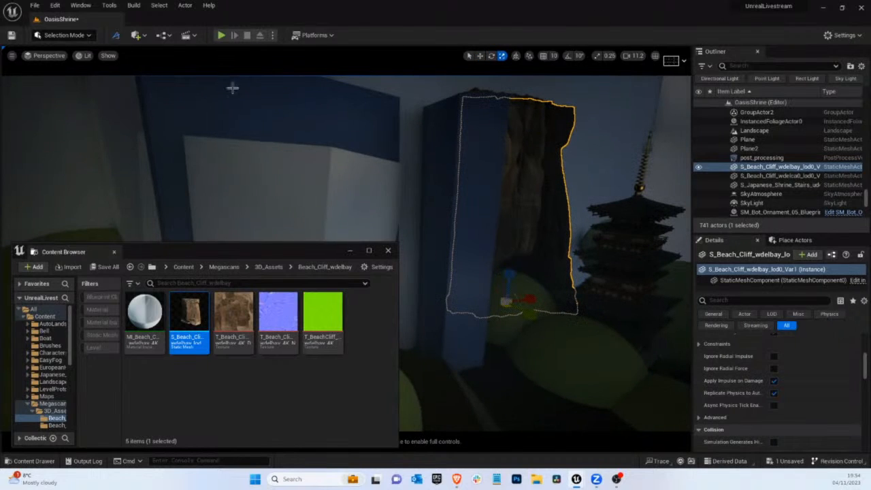
Through the cine camera, rotate and raise the first beach cliff behind the second one, then select the second cliff
{"action": "left_click", "coordinate": [45, 55]}
{"action": "mouse_move", "coordinate": [102, 172]}
{"action": "left_click", "coordinate": [187, 172]}
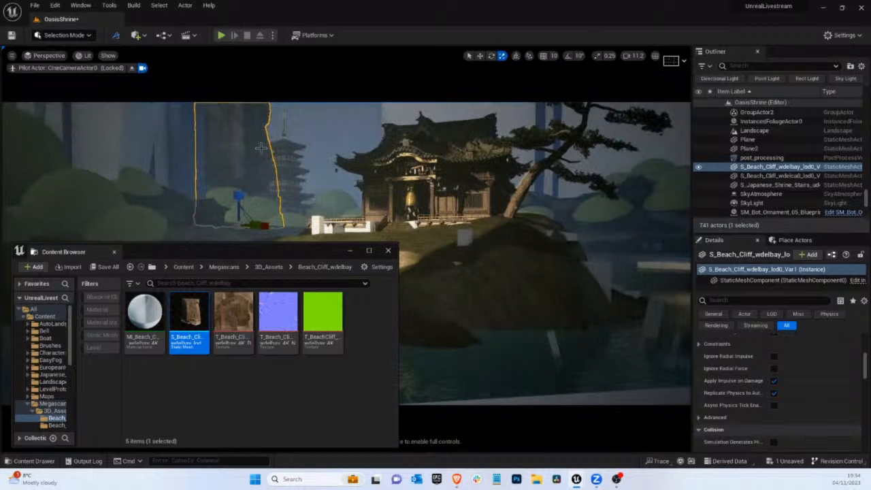
{"action": "left_click", "coordinate": [235, 156]}
{"action": "key", "text": "e"}
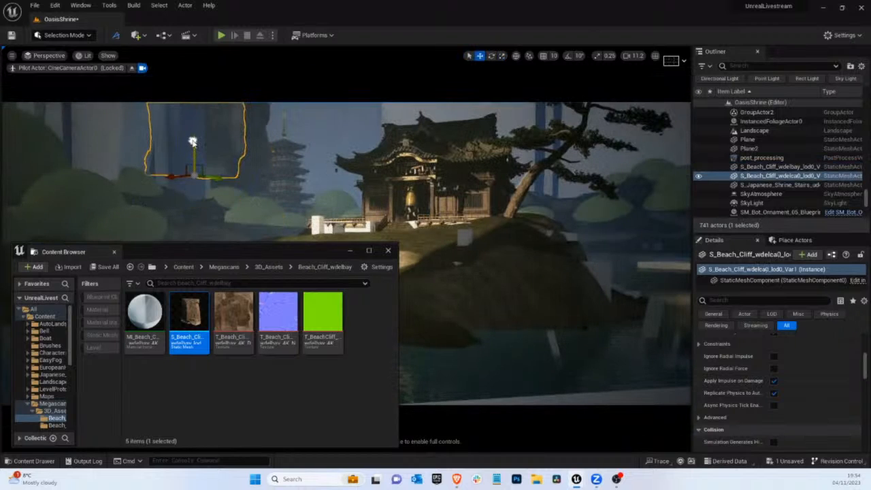
{"action": "left_click_drag", "start_coordinate": [196, 187], "coordinate": [326, 197]}
{"action": "key", "text": "w"}
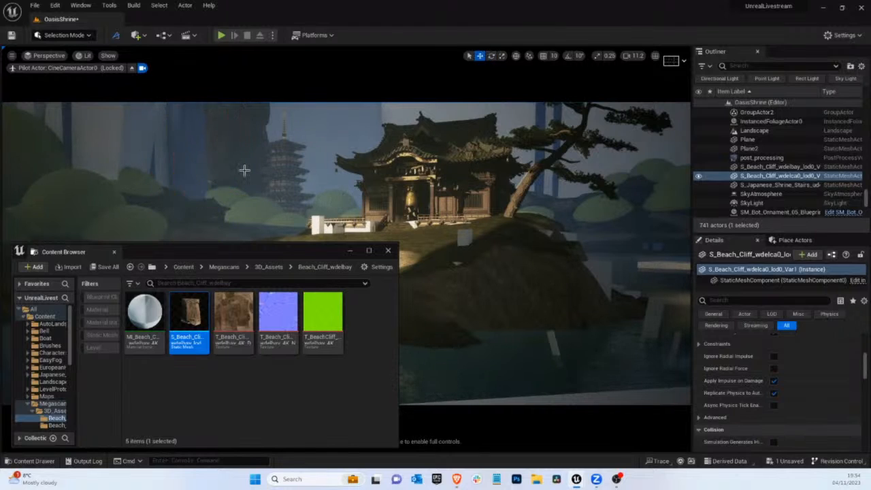
{"action": "left_click", "coordinate": [229, 178]}
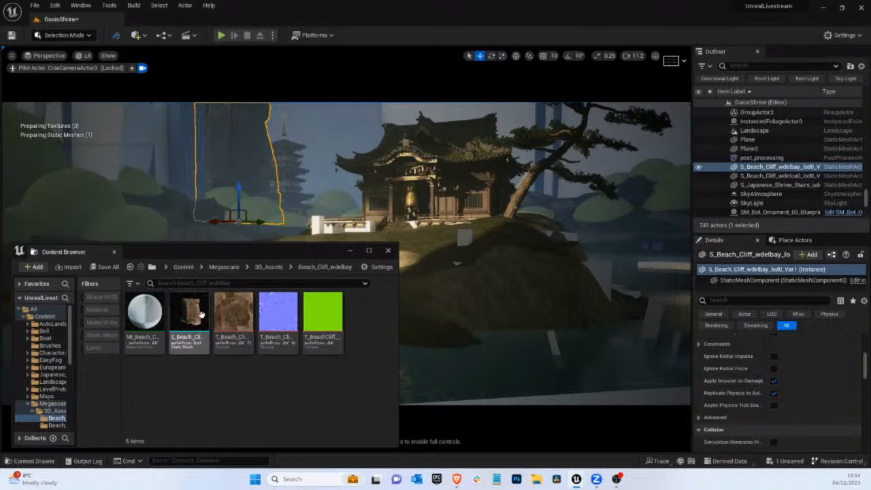
Place another S_Beach_Cliff_wdelbay mesh above the bushes on the far side of the blue pillars, enlarge it and rotate its rock face
{"action": "left_click_drag", "start_coordinate": [191, 326], "coordinate": [1, 224]}
{"action": "key", "text": "r"}
{"action": "key", "text": "e"}
{"action": "key", "text": "w"}
{"action": "left_click_drag", "start_coordinate": [187, 197], "coordinate": [21, 210]}
{"action": "key", "text": "e"}
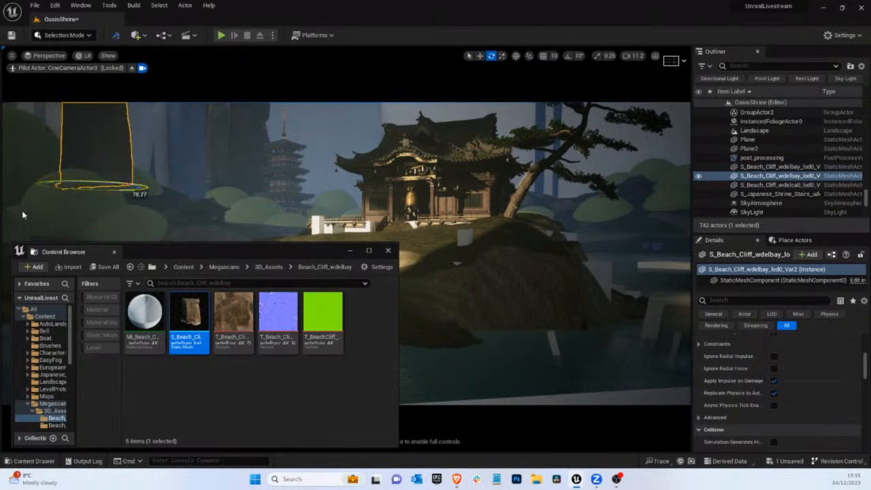
{"action": "key", "text": "w"}
{"action": "mouse_move", "coordinate": [78, 189]}
{"action": "left_mouse_down"}
{"action": "mouse_move", "coordinate": [47, 186]}
{"action": "mouse_move", "coordinate": [126, 196]}
{"action": "mouse_move", "coordinate": [111, 195]}
{"action": "mouse_move", "coordinate": [117, 203]}
{"action": "mouse_move", "coordinate": [58, 192]}
{"action": "mouse_move", "coordinate": [69, 193]}
{"action": "left_mouse_up"}
{"action": "key", "text": "e"}
{"action": "key", "text": "w"}
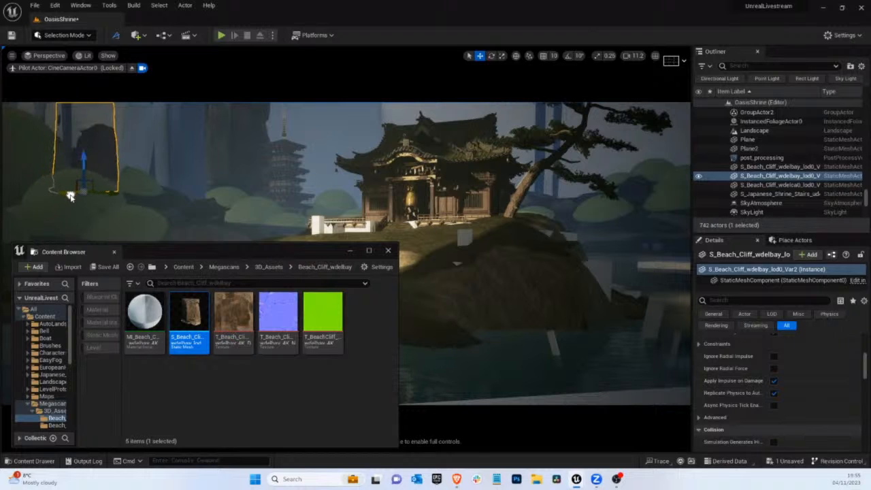
Hide the blockout pillar Cube32 by the newly placed cliff and select the neighbouring pillar Cube29
{"action": "left_click", "coordinate": [98, 119]}
{"action": "left_click", "coordinate": [697, 167]}
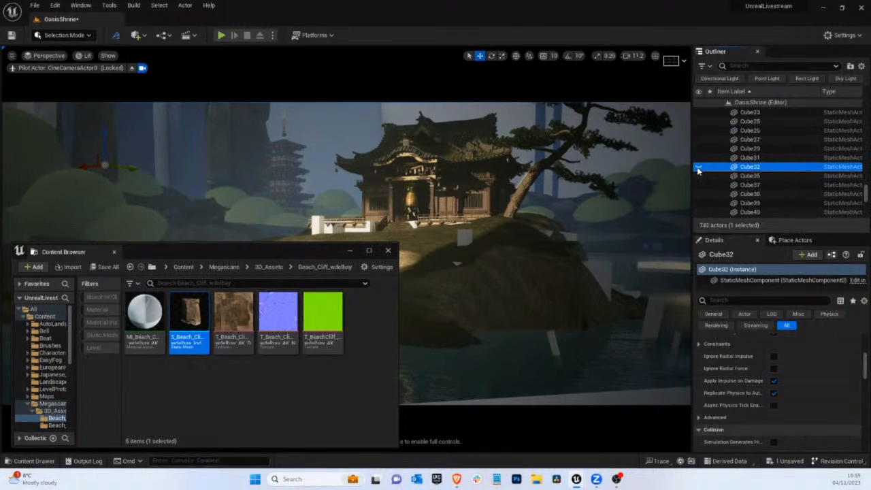
{"action": "left_click", "coordinate": [255, 155]}
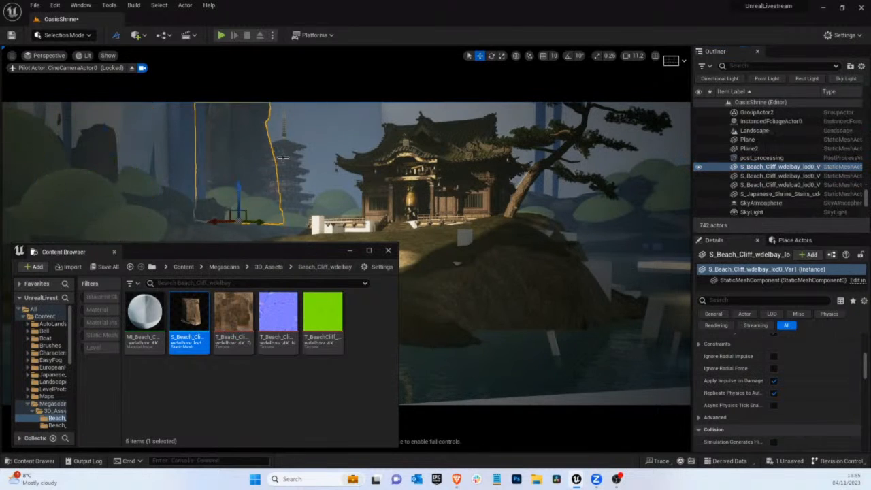
{"action": "left_click", "coordinate": [193, 170]}
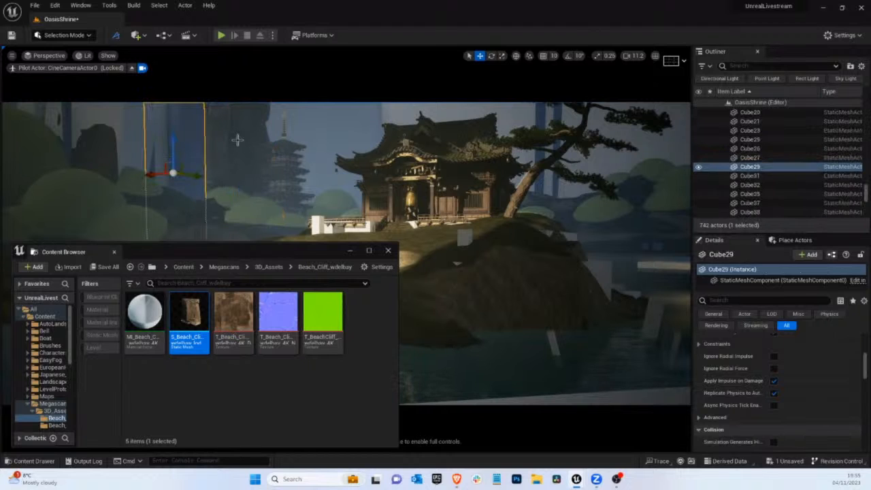
Place the S_Beach_Cliff_wd4icid mesh in the background above the pagoda, enlarging and rotating it
{"action": "left_click_drag", "start_coordinate": [300, 252], "coordinate": [312, 188]}
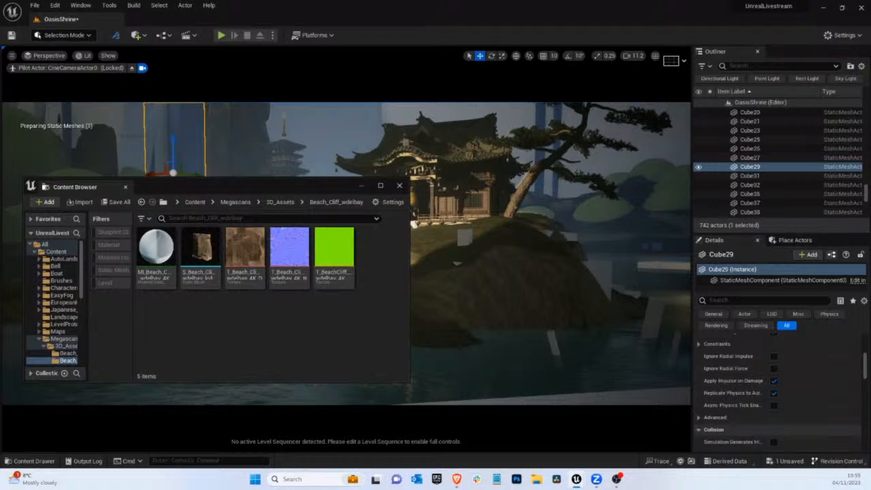
{"action": "left_click", "coordinate": [67, 353]}
{"action": "left_click", "coordinate": [200, 240]}
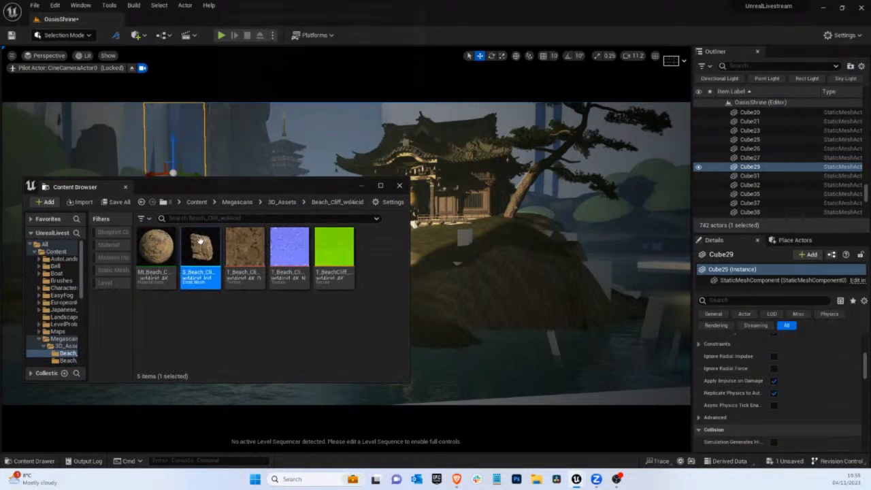
{"action": "left_click_drag", "start_coordinate": [200, 241], "coordinate": [1, 201]}
{"action": "key", "text": "r"}
{"action": "key", "text": "e"}
{"action": "key", "text": "w"}
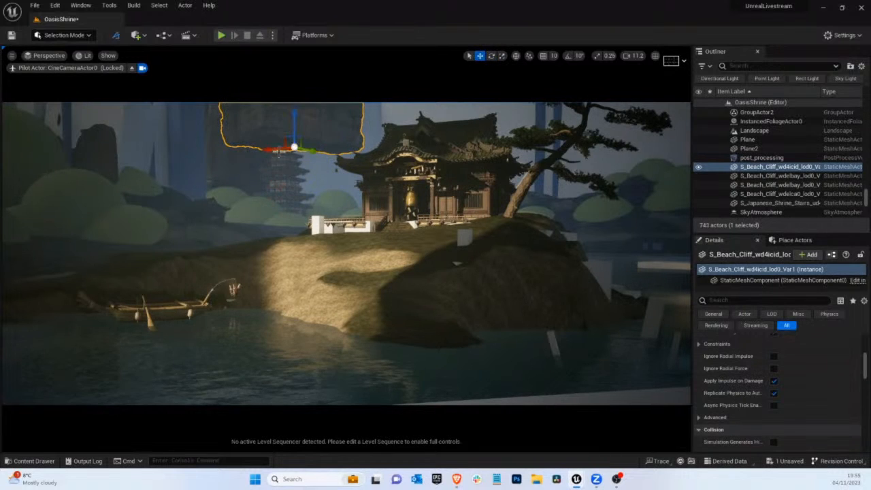
Move the wd4icid cliff across to the far side of the blue pillars and delete the wdelbay cliff standing there
{"action": "left_click_drag", "start_coordinate": [299, 142], "coordinate": [241, 189]}
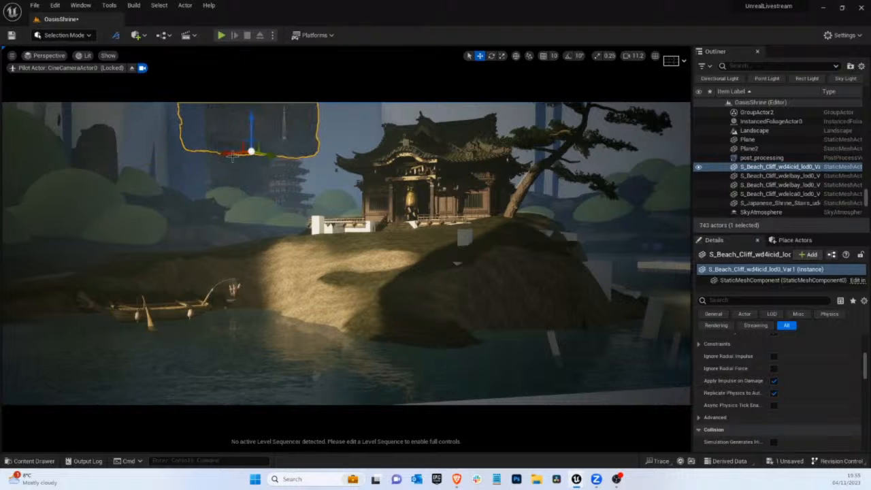
{"action": "left_click_drag", "start_coordinate": [249, 133], "coordinate": [133, 195]}
{"action": "key", "text": "r"}
{"action": "key", "text": "w"}
{"action": "left_click", "coordinate": [100, 161]}
{"action": "key", "text": "Delete"}
Rotate the wd4icid cliff and shift it farther from the blue pillars, behind the large bushes
{"action": "left_click", "coordinate": [193, 182]}
{"action": "key", "text": "e"}
{"action": "left_click_drag", "start_coordinate": [117, 192], "coordinate": [0, 211]}
{"action": "key", "text": "w"}
{"action": "left_click_drag", "start_coordinate": [132, 196], "coordinate": [58, 193]}
{"action": "key", "text": "g"}
{"action": "key", "text": "g"}
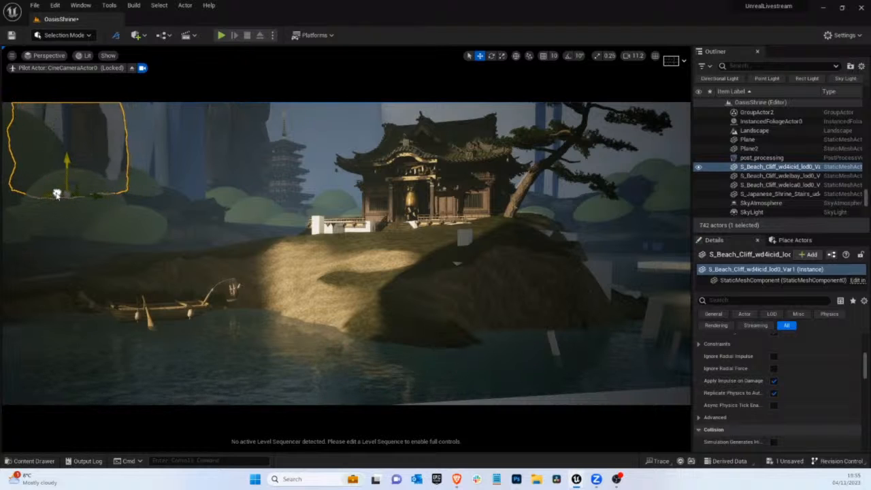
Delete the dark blockout shape overlapping the wd4icid cliff and select the cliff again
{"action": "left_click", "coordinate": [115, 161]}
{"action": "key", "text": "Delete"}
{"action": "left_click", "coordinate": [93, 144]}
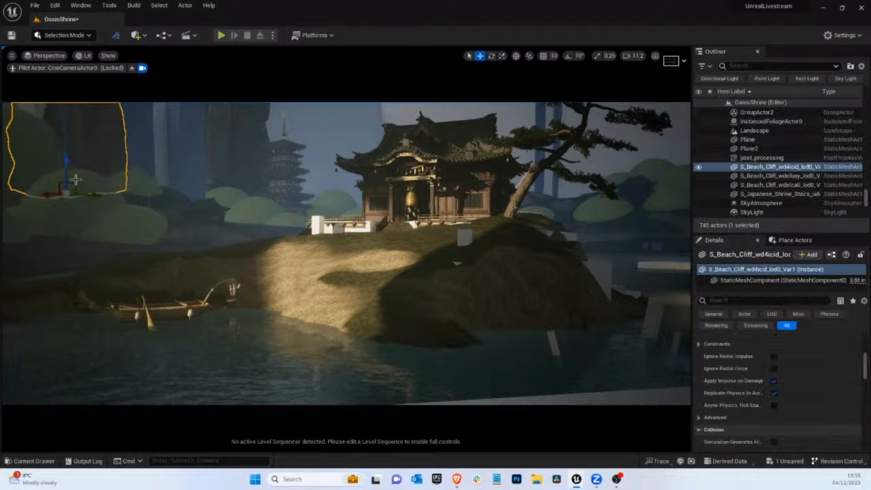
Narrow the blockout pillar Cube57 beside the wd4icid cliff and shift it toward the neighbouring blue pillar
{"action": "left_click", "coordinate": [65, 126]}
{"action": "key", "text": "space"}
{"action": "key", "text": "space"}
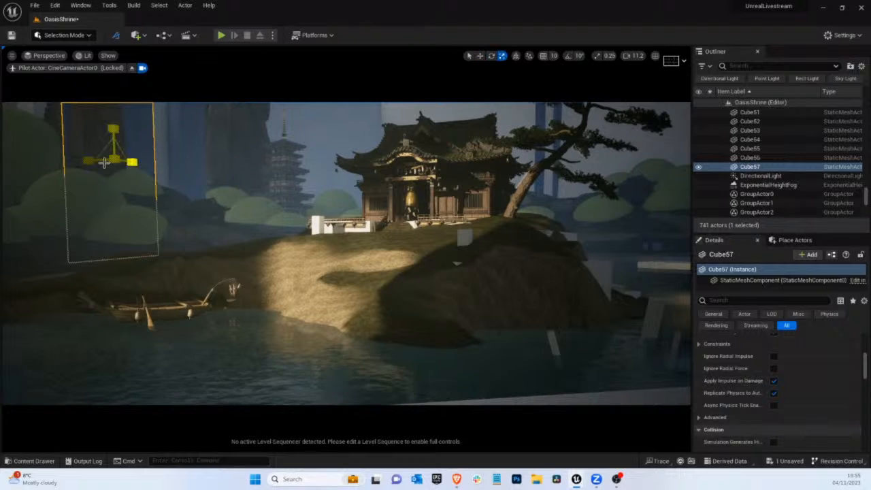
{"action": "left_click_drag", "start_coordinate": [143, 160], "coordinate": [2, 366]}
{"action": "key", "text": "space"}
{"action": "left_click_drag", "start_coordinate": [136, 165], "coordinate": [154, 163]}
{"action": "key", "text": "g"}
{"action": "key", "text": "g"}
Reposition the Sphere6 bush at the foot of the wd4icid cliff from a free view and return to the cine camera
{"action": "left_click", "coordinate": [132, 68]}
{"action": "key", "text": "f"}
{"action": "right_click_drag", "start_coordinate": [384, 222], "coordinate": [385, 222]}
{"action": "left_click_drag", "start_coordinate": [255, 277], "coordinate": [251, 275]}
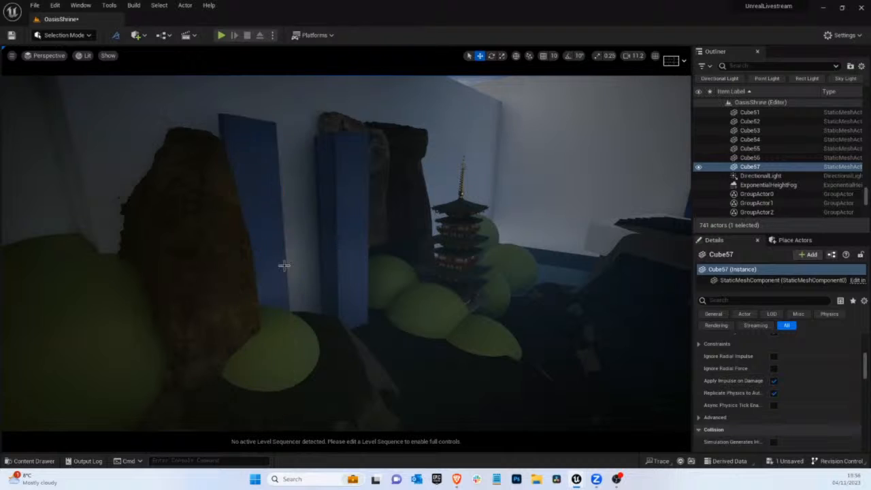
{"action": "left_click", "coordinate": [273, 319]}
{"action": "mouse_move", "coordinate": [246, 380]}
{"action": "left_mouse_down"}
{"action": "mouse_move", "coordinate": [253, 367]}
{"action": "mouse_move", "coordinate": [268, 373]}
{"action": "left_mouse_up"}
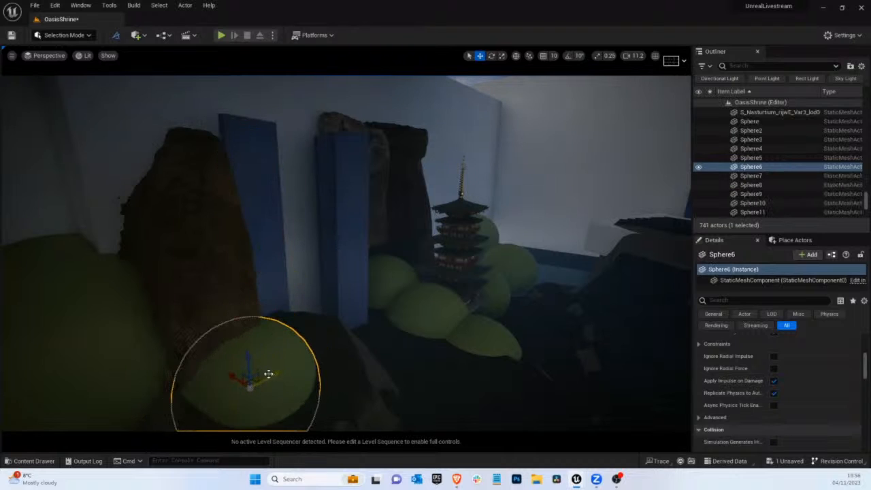
{"action": "left_click", "coordinate": [68, 57]}
{"action": "left_click", "coordinate": [68, 157]}
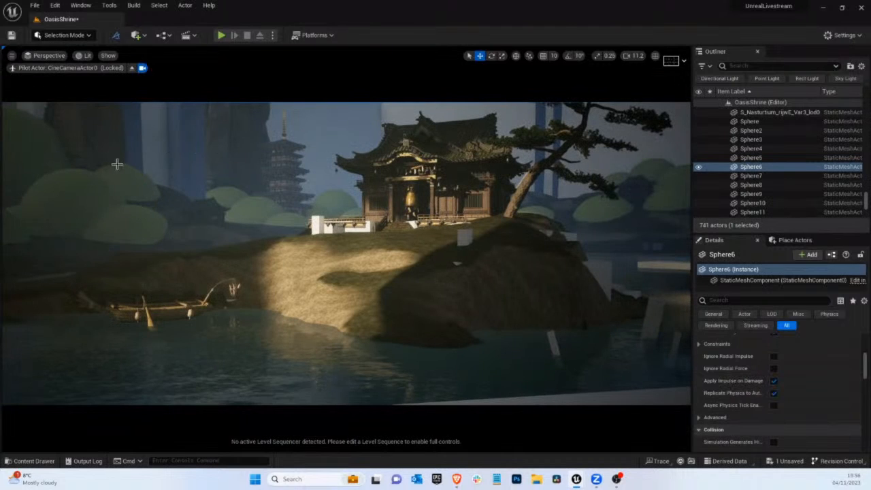
{"action": "key", "text": "g"}
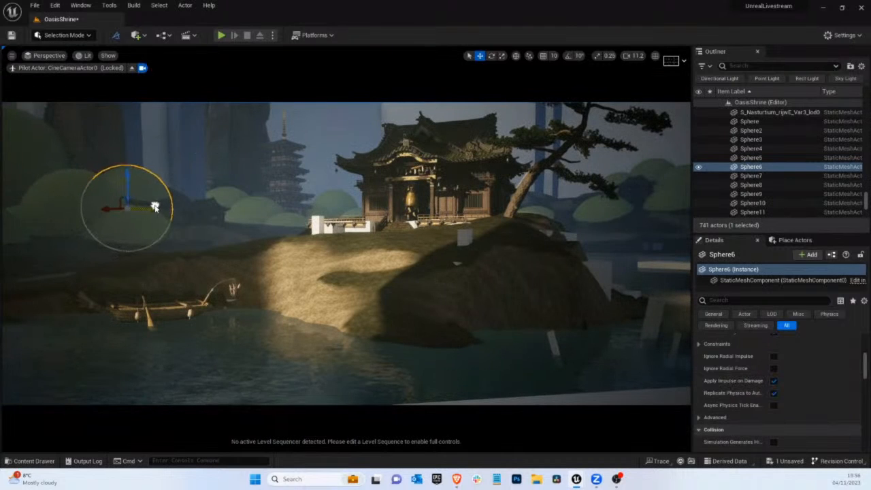
Shift the narrow pillar Cube57 back toward the wd4icid cliff, then select the wdelbay cliff near the pagoda
{"action": "left_click", "coordinate": [138, 146]}
{"action": "left_click_drag", "start_coordinate": [154, 165], "coordinate": [1, 178]}
{"action": "key", "text": "r"}
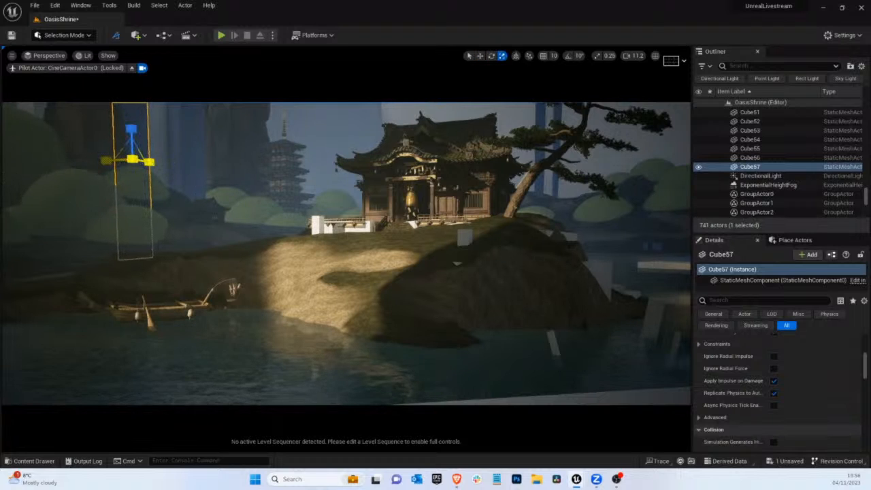
{"action": "left_click", "coordinate": [239, 190]}
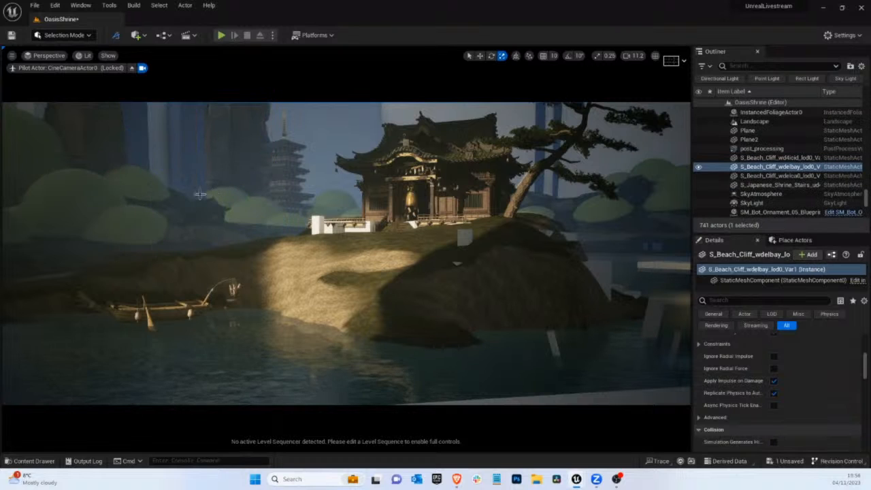
Place a second S_Beach_Cliff_wd4icid mesh on the ground between the blue pillars and the pagoda
{"action": "left_click", "coordinate": [28, 460]}
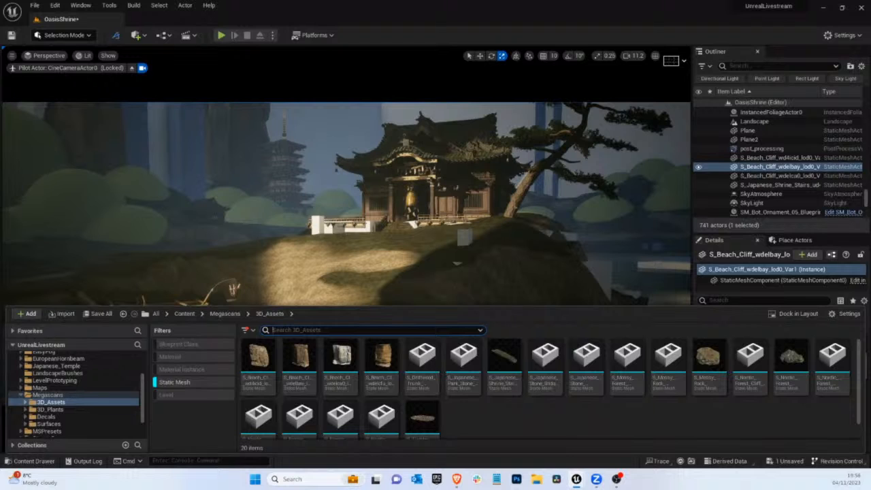
{"action": "key", "text": "ctrl+space"}
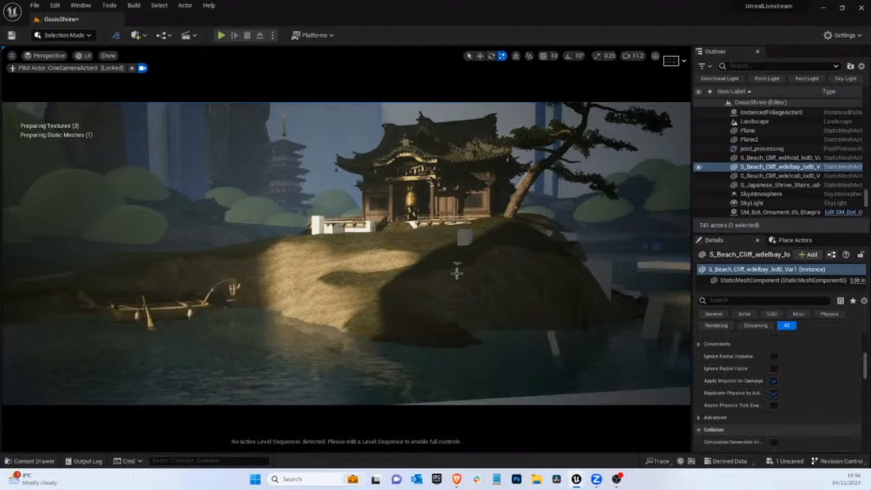
{"action": "left_click", "coordinate": [34, 461]}
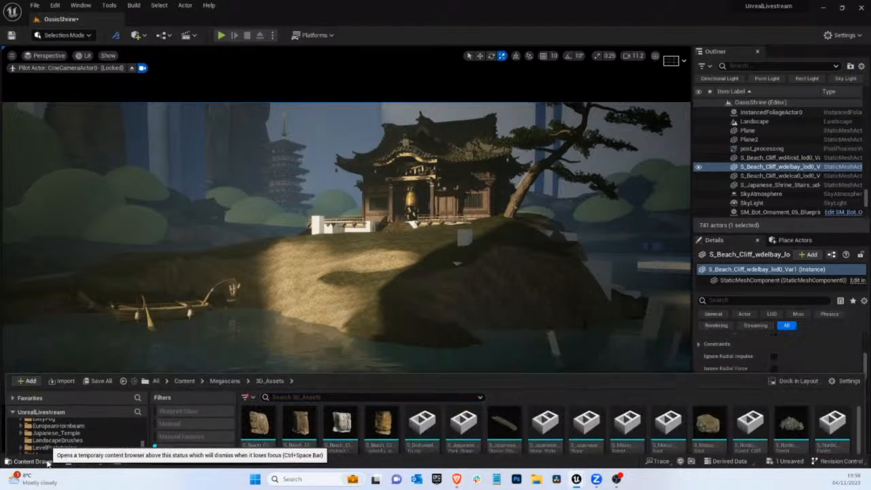
{"action": "left_click", "coordinate": [34, 460]}
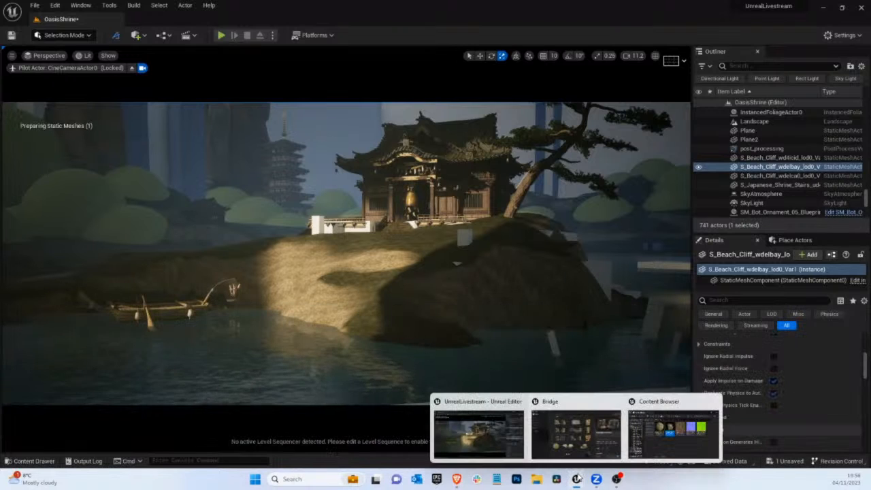
{"action": "left_click", "coordinate": [440, 312]}
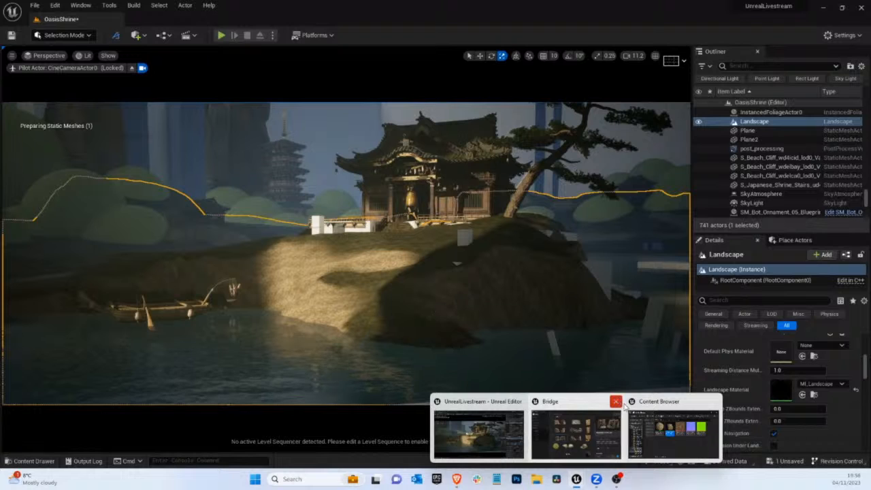
{"action": "left_click", "coordinate": [673, 432]}
{"action": "left_click_drag", "start_coordinate": [206, 191], "coordinate": [237, 231]}
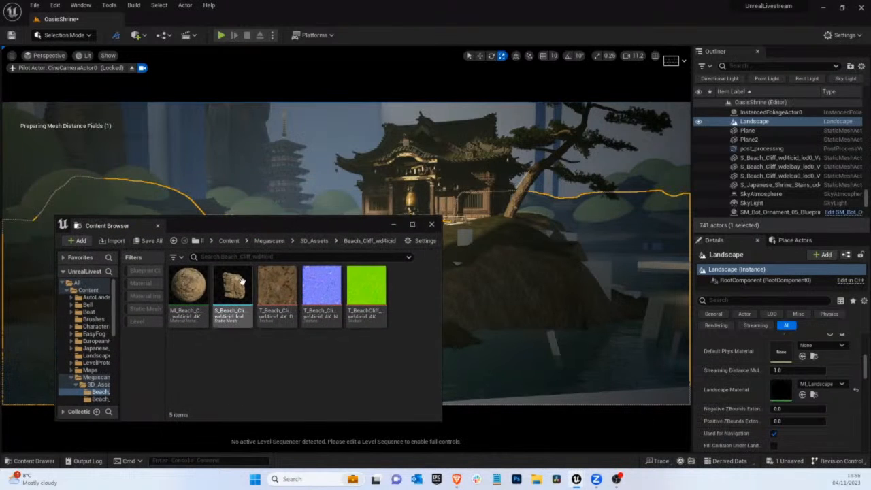
{"action": "left_click_drag", "start_coordinate": [233, 289], "coordinate": [212, 198]}
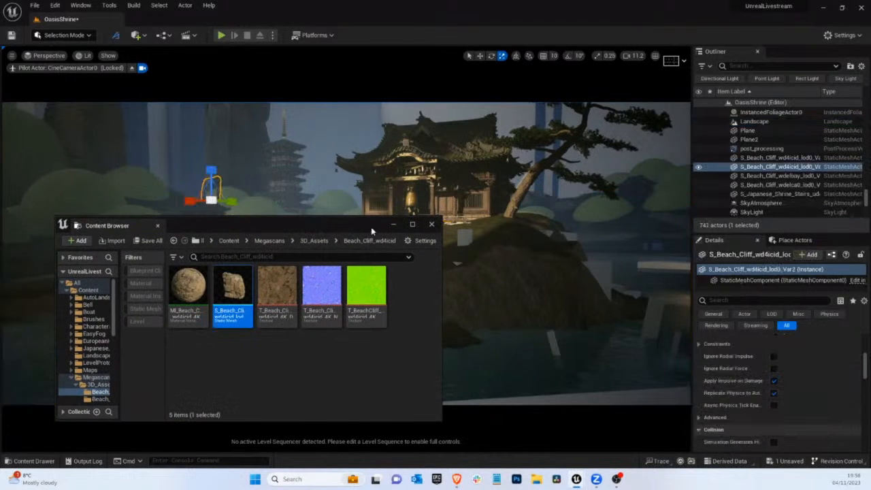
{"action": "left_click", "coordinate": [393, 224]}
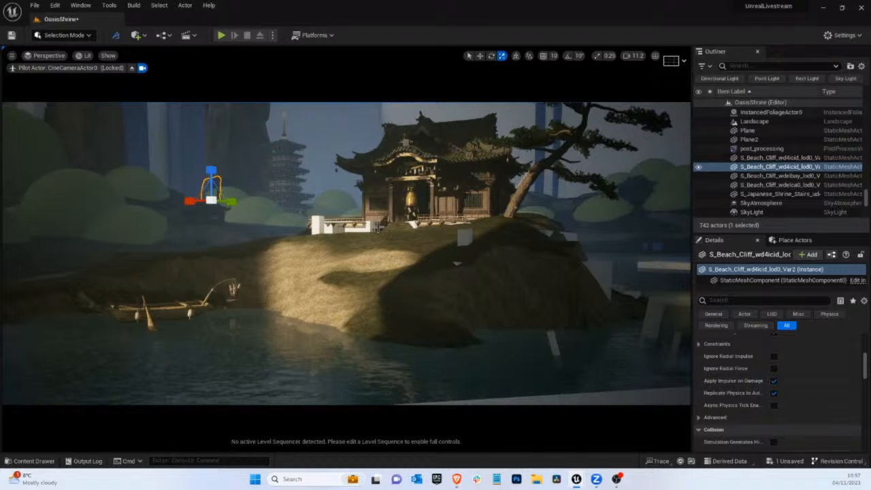
Rotate the small second wd4icid cliff about its vertical axis and enlarge it uniformly
{"action": "left_click", "coordinate": [317, 159]}
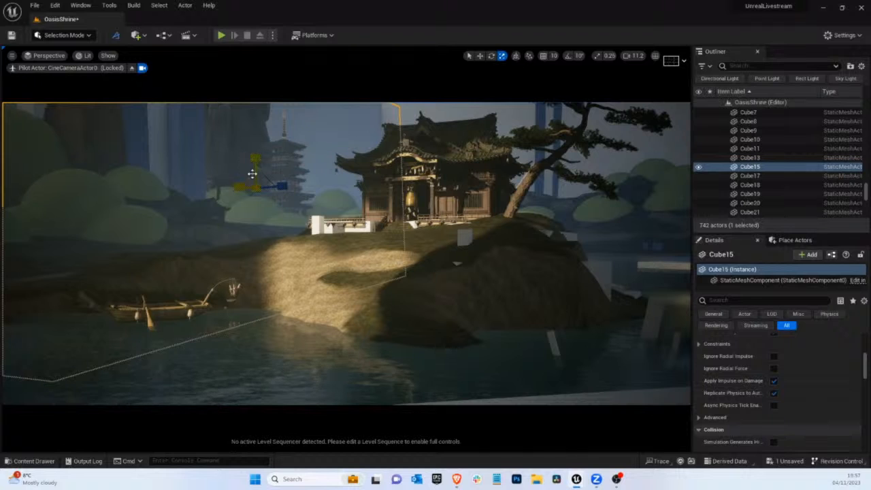
{"action": "left_click", "coordinate": [219, 184]}
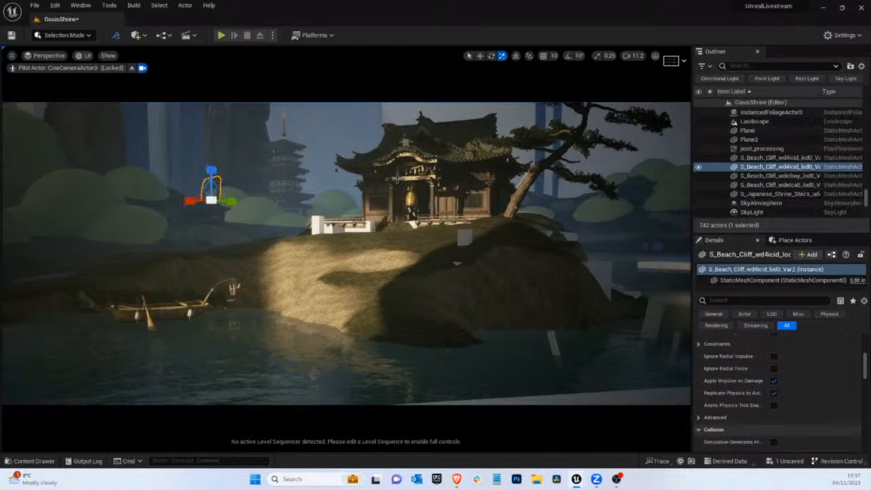
{"action": "key", "text": "e"}
{"action": "left_click_drag", "start_coordinate": [218, 204], "coordinate": [2, 238]}
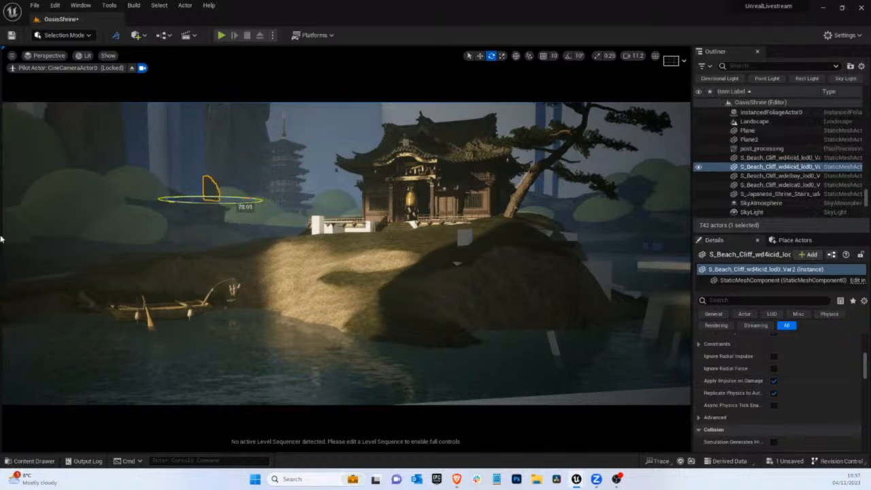
{"action": "key", "text": "r"}
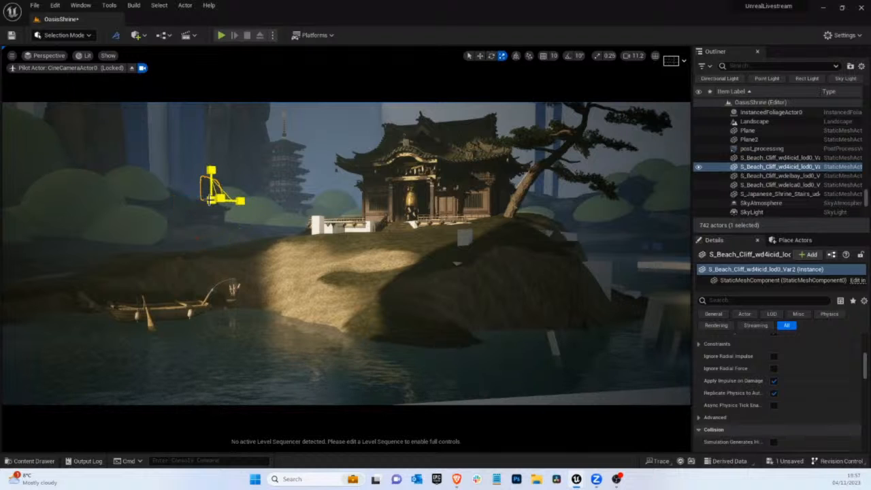
{"action": "left_click_drag", "start_coordinate": [211, 198], "coordinate": [293, 226]}
Stretch the second wd4icid cliff taller by the pagoda and nudge it away from the shrine
{"action": "key", "text": "w"}
{"action": "key", "text": "g"}
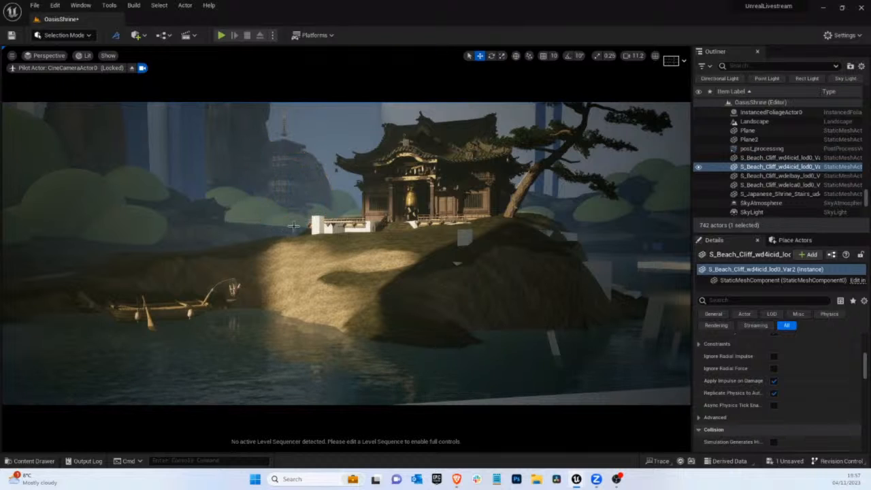
{"action": "key", "text": "g"}
{"action": "key", "text": "e"}
{"action": "key", "text": "r"}
{"action": "left_click_drag", "start_coordinate": [299, 190], "coordinate": [306, 104]}
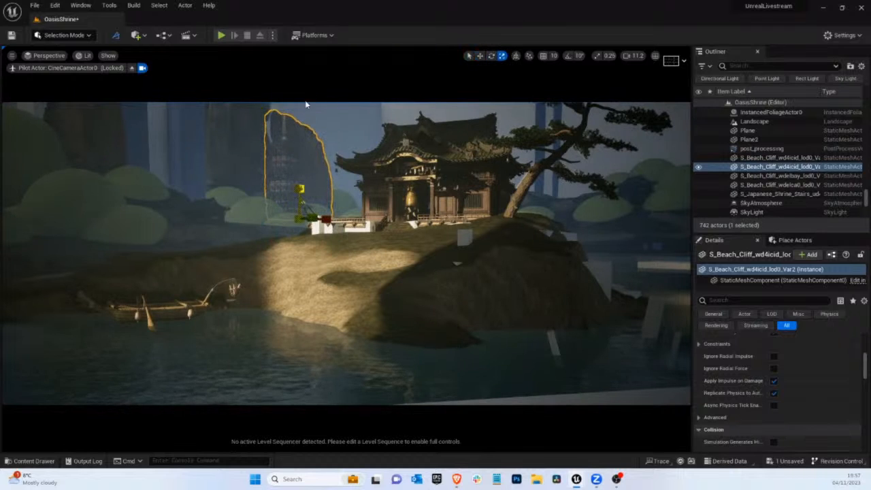
{"action": "key", "text": "w"}
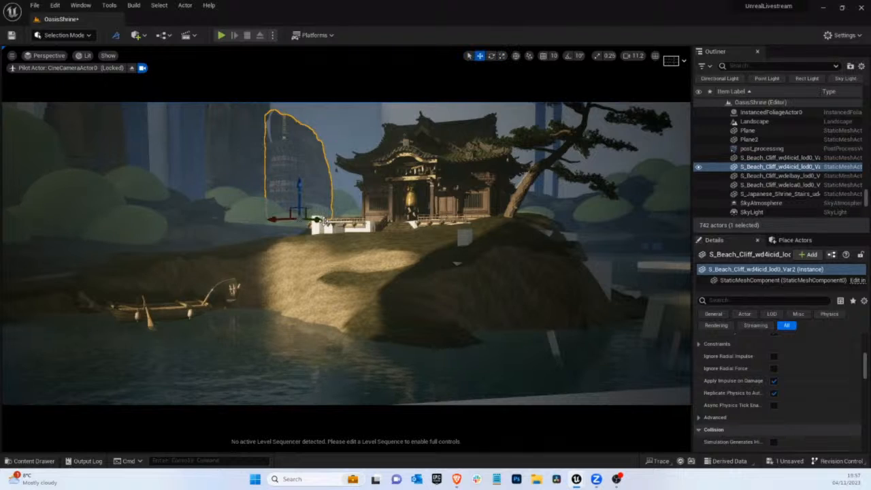
{"action": "left_click_drag", "start_coordinate": [326, 221], "coordinate": [276, 214]}
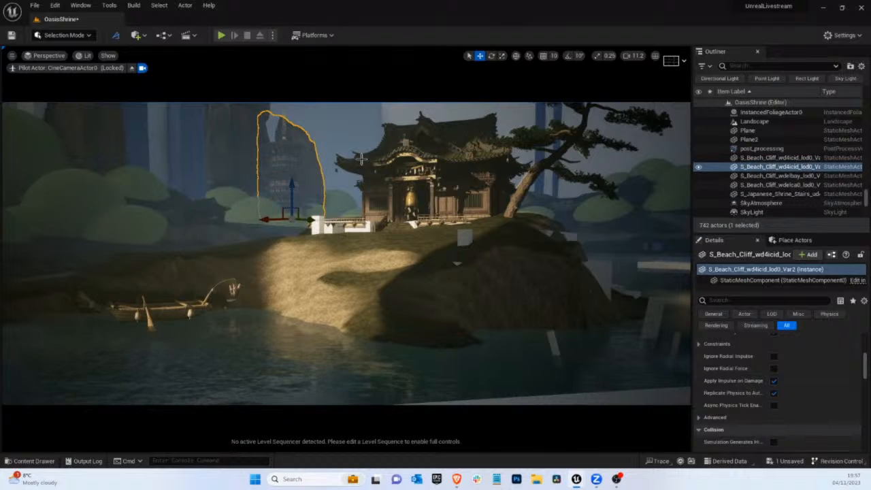
{"action": "left_click", "coordinate": [84, 55]}
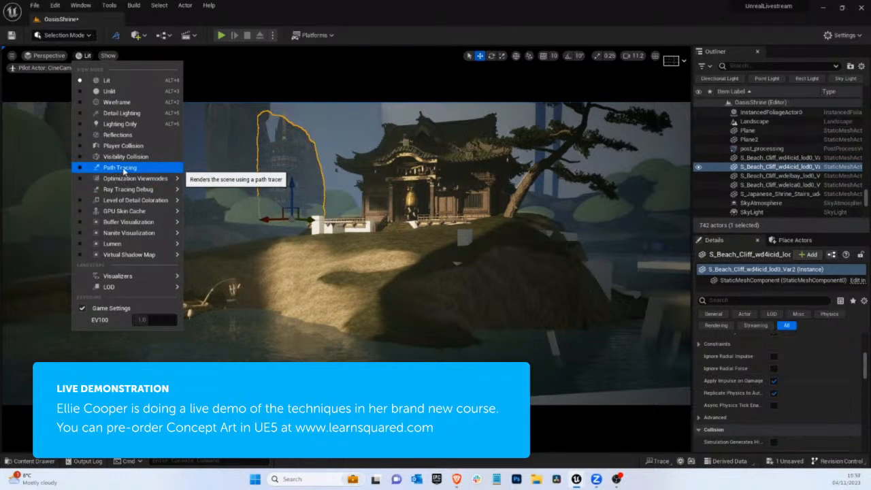
{"action": "left_click", "coordinate": [302, 157]}
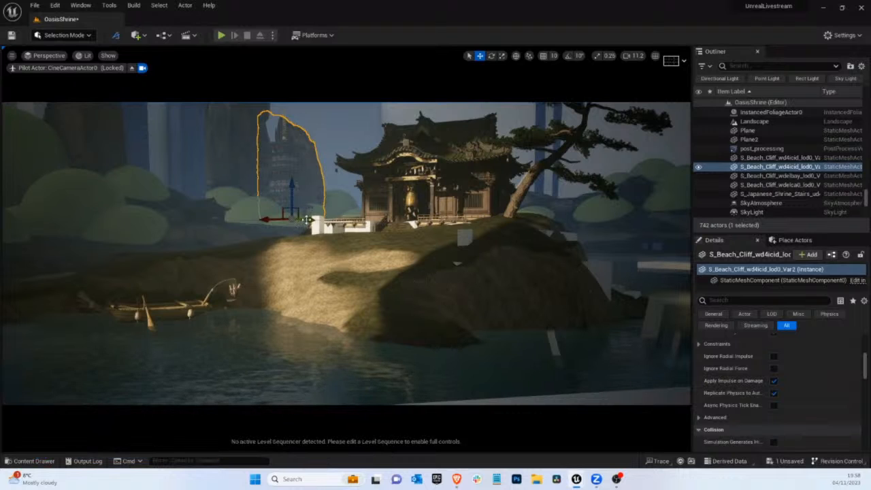
Nudge the second wd4icid cliff toward the shrine, stretch it taller and check it without the selection outline
{"action": "left_click_drag", "start_coordinate": [307, 219], "coordinate": [268, 218]}
{"action": "key", "text": "g"}
{"action": "key", "text": "g"}
{"action": "key", "text": "r"}
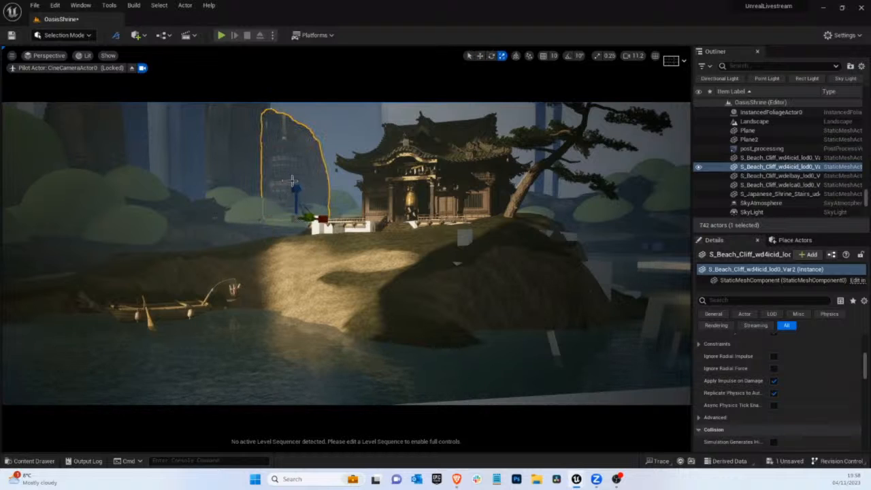
{"action": "key", "text": "g"}
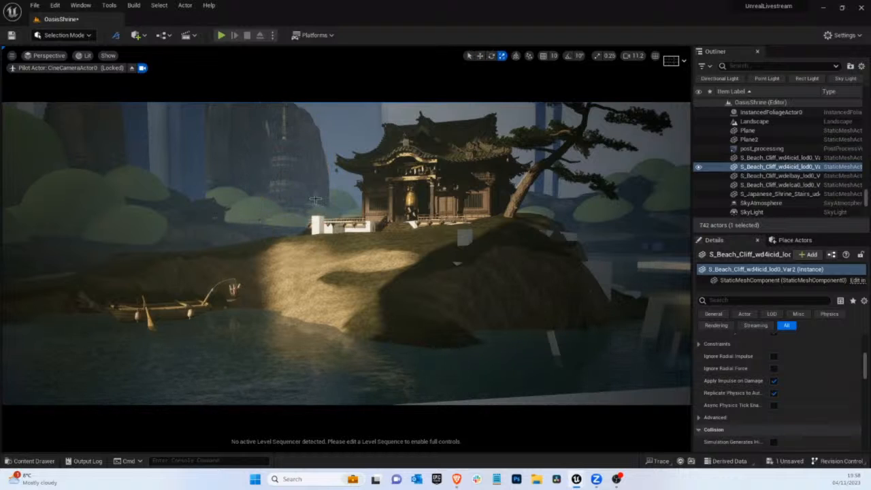
Shift the second wd4icid cliff back behind the pagoda and rotate it slightly about its vertical axis
{"action": "key", "text": "g"}
{"action": "key", "text": "w"}
{"action": "left_click_drag", "start_coordinate": [318, 219], "coordinate": [281, 211]}
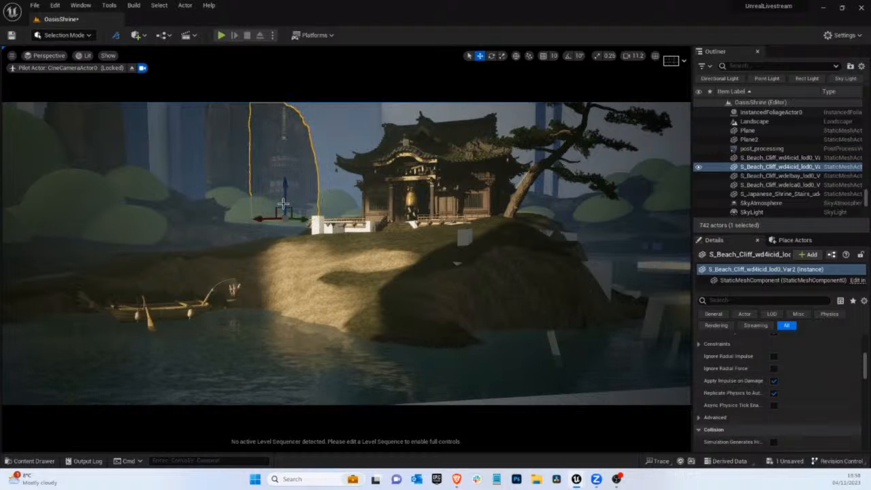
{"action": "key", "text": "e"}
{"action": "left_click_drag", "start_coordinate": [314, 242], "coordinate": [316, 240]}
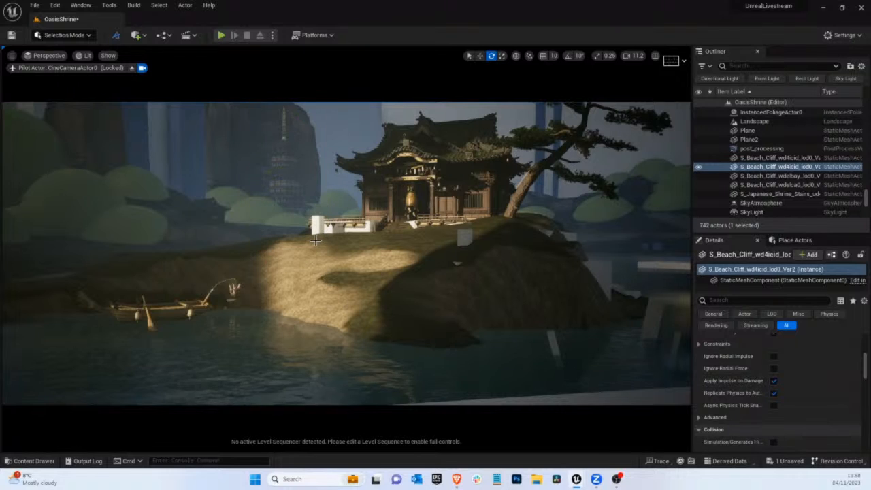
{"action": "left_click", "coordinate": [302, 132]}
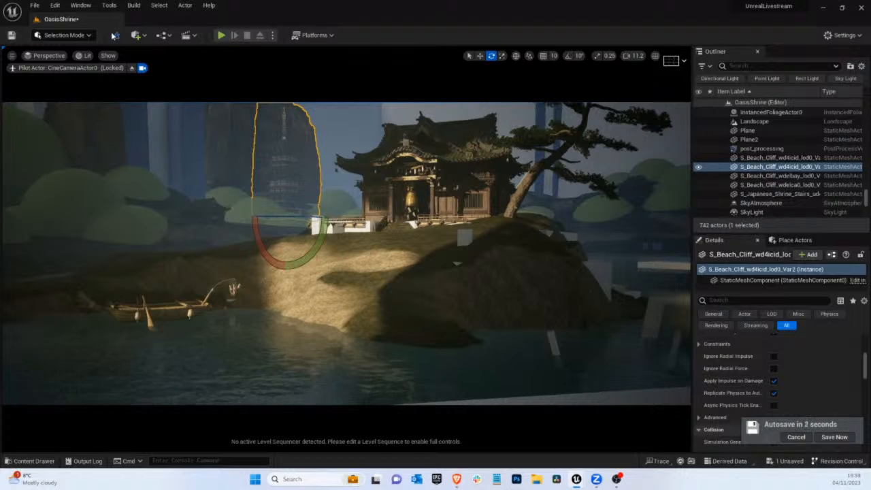
{"action": "left_click", "coordinate": [84, 55]}
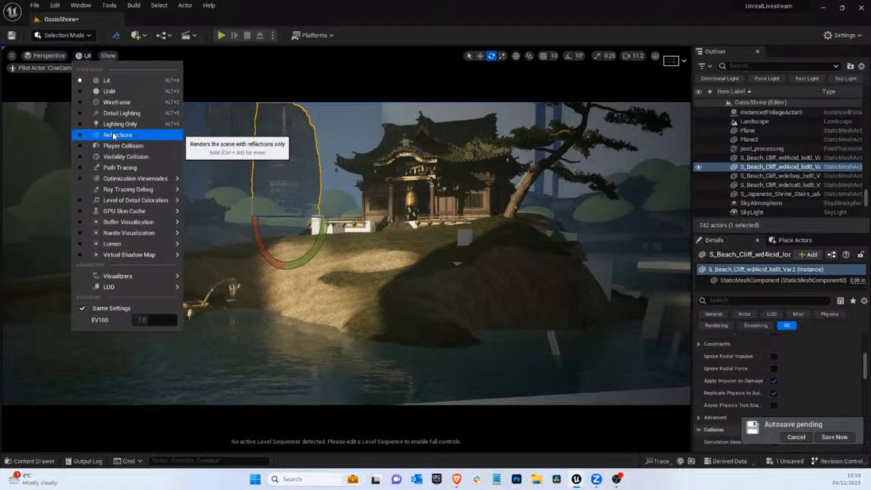
{"action": "mouse_move", "coordinate": [128, 222]}
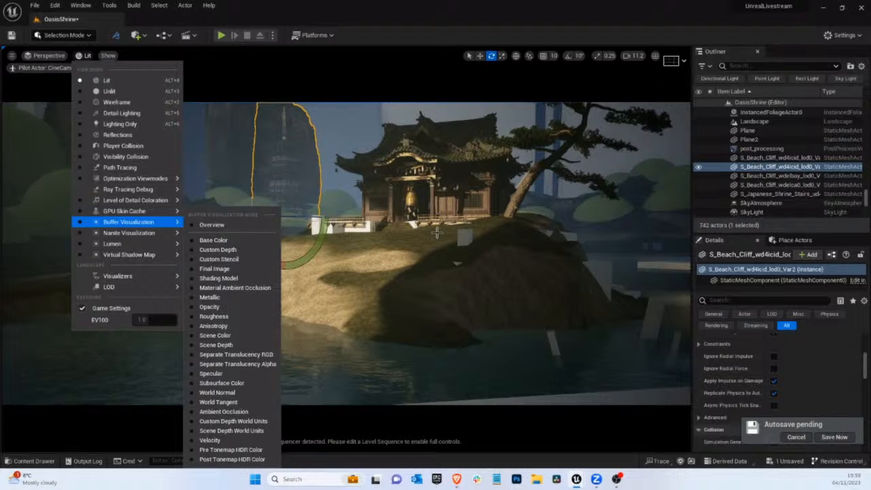
{"action": "left_click", "coordinate": [334, 140]}
{"action": "left_click", "coordinate": [334, 135]}
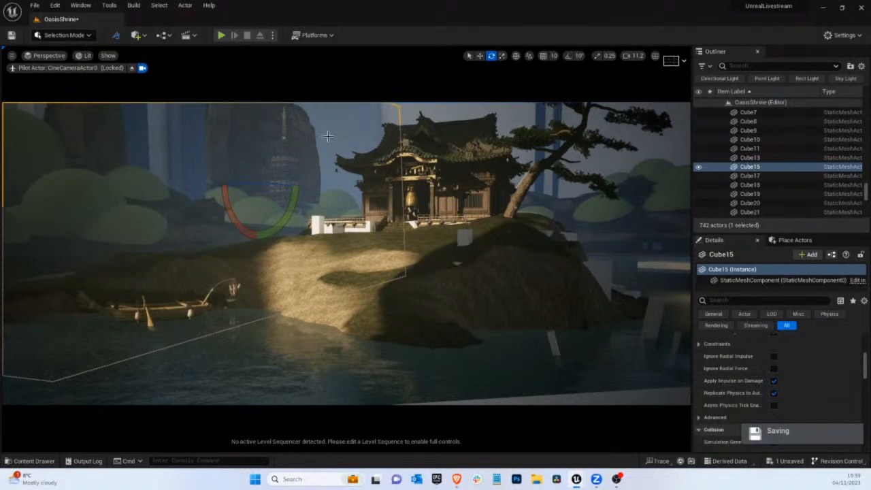
{"action": "left_click", "coordinate": [299, 137]}
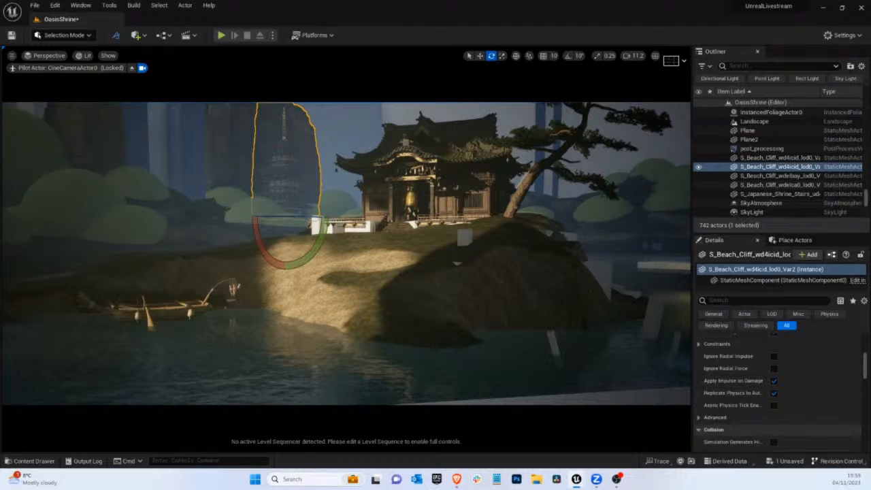
Dock the floating Content Browser showing the Beach_Cliff_wdqiedw folder below the viewport and reduce its height
{"action": "left_click", "coordinate": [22, 459]}
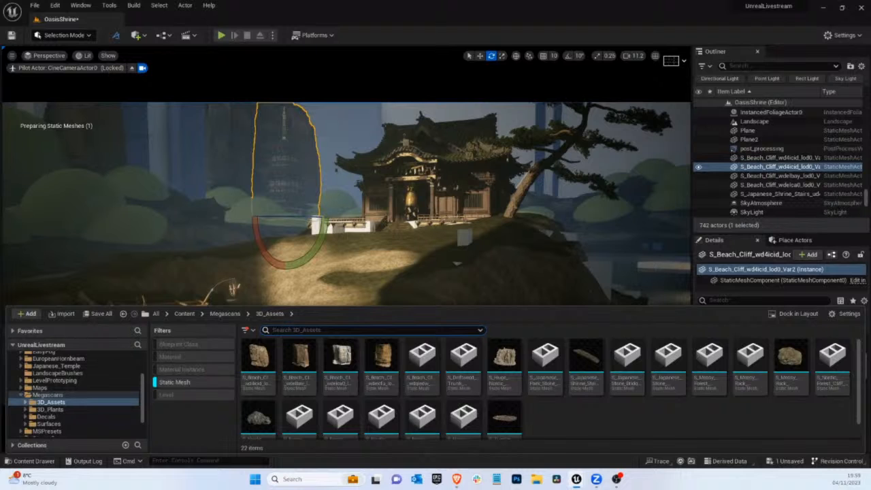
{"action": "key", "text": "ctrl+space"}
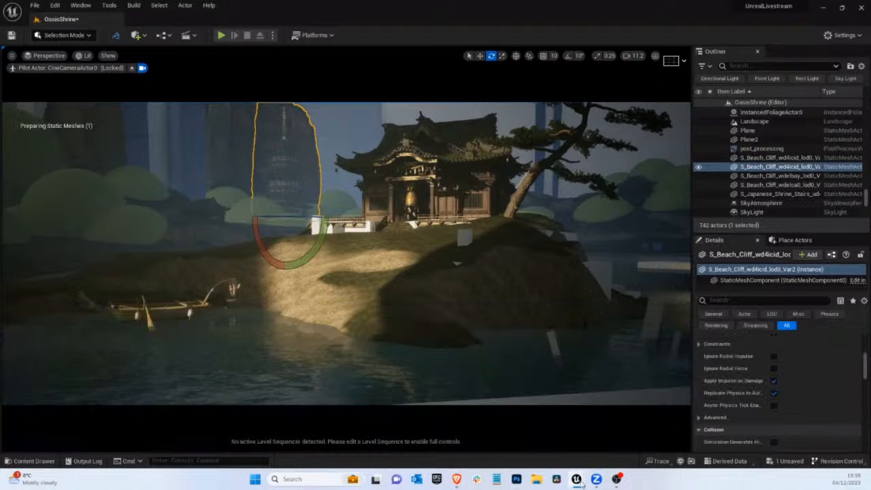
{"action": "mouse_move", "coordinate": [578, 480]}
{"action": "left_click", "coordinate": [668, 431]}
{"action": "left_click_drag", "start_coordinate": [361, 247], "coordinate": [480, 221]}
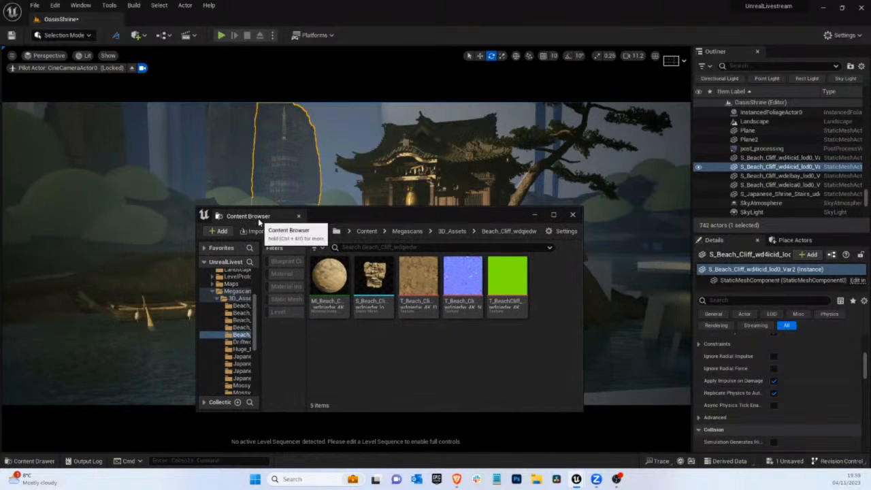
{"action": "left_click_drag", "start_coordinate": [259, 221], "coordinate": [248, 431]}
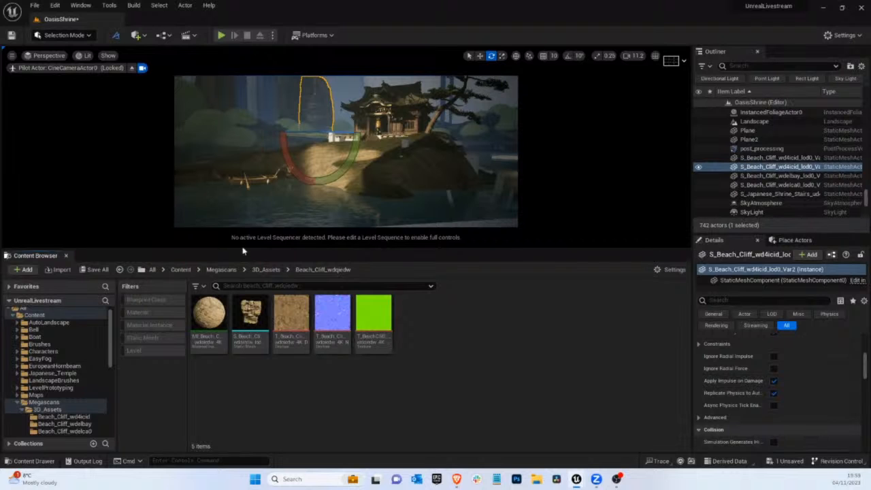
{"action": "left_click_drag", "start_coordinate": [243, 251], "coordinate": [253, 351]}
Place the S_Beach_Cliff_wdqiedw mesh in the background between the pagoda and the shrine, and enlarge it uniformly
{"action": "left_click_drag", "start_coordinate": [255, 410], "coordinate": [357, 243]}
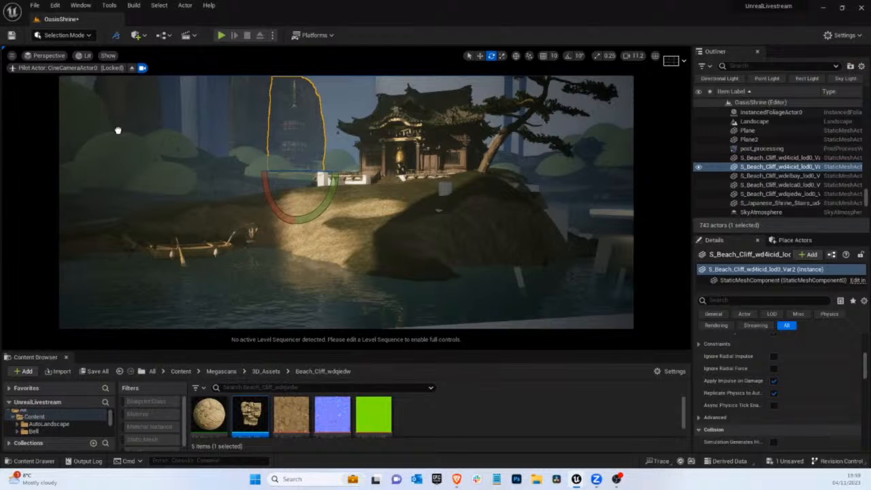
{"action": "left_click", "coordinate": [334, 156]}
{"action": "key", "text": "r"}
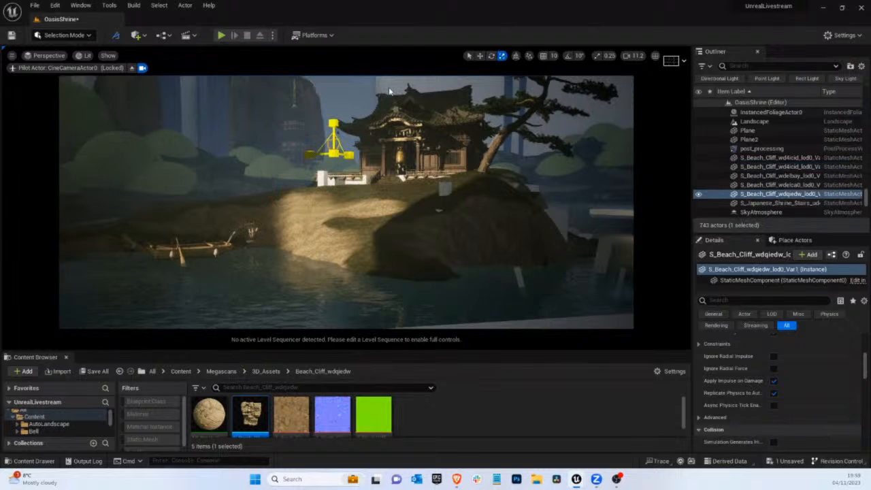
{"action": "left_click_drag", "start_coordinate": [389, 91], "coordinate": [735, 2]}
Rotate the wdqiedw cliff about its vertical axis and nudge it slightly toward the shrine
{"action": "key", "text": "e"}
{"action": "left_click_drag", "start_coordinate": [355, 157], "coordinate": [84, 198]}
{"action": "key", "text": "g"}
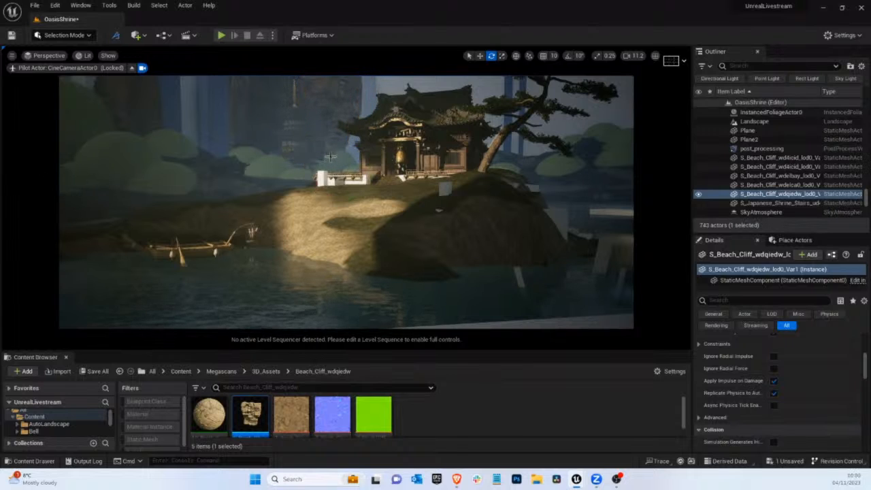
{"action": "key", "text": "g"}
{"action": "key", "text": "w"}
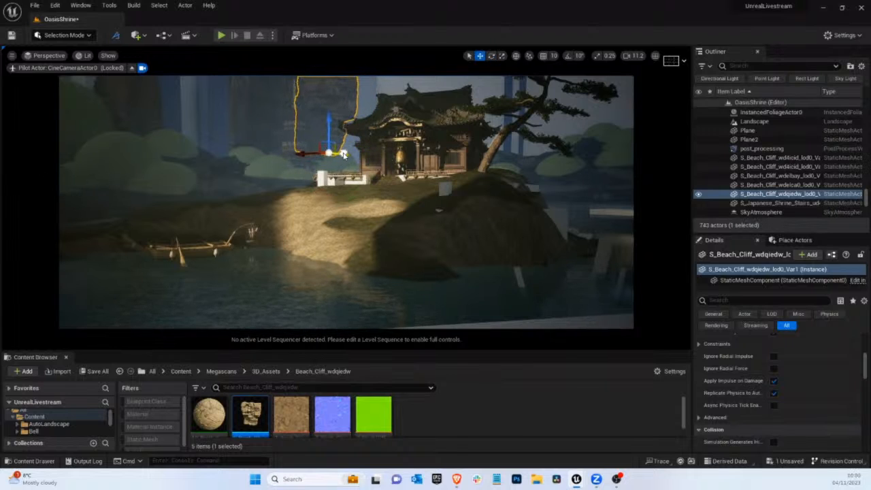
{"action": "left_click_drag", "start_coordinate": [343, 155], "coordinate": [347, 155]}
{"action": "key", "text": "g"}
{"action": "key", "text": "g"}
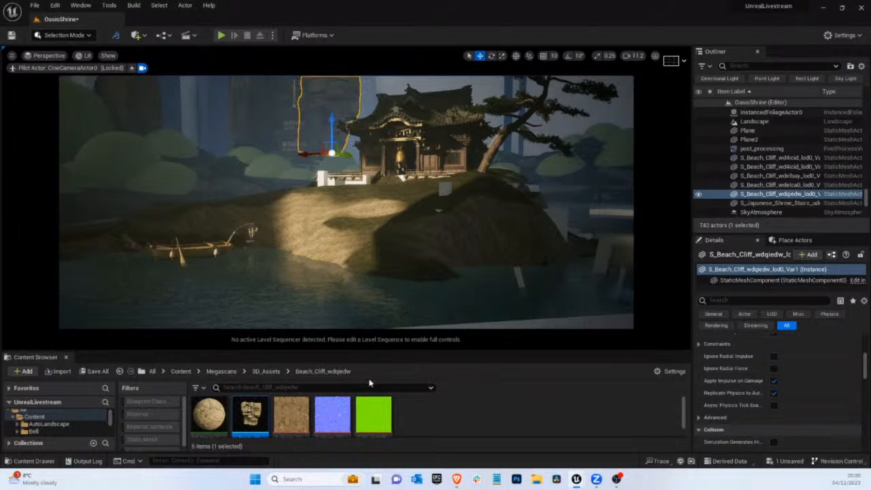
Stop piloting the cine camera and shift the wdelbay cliff slightly behind the pagoda
{"action": "left_click", "coordinate": [221, 414]}
{"action": "left_click", "coordinate": [324, 123]}
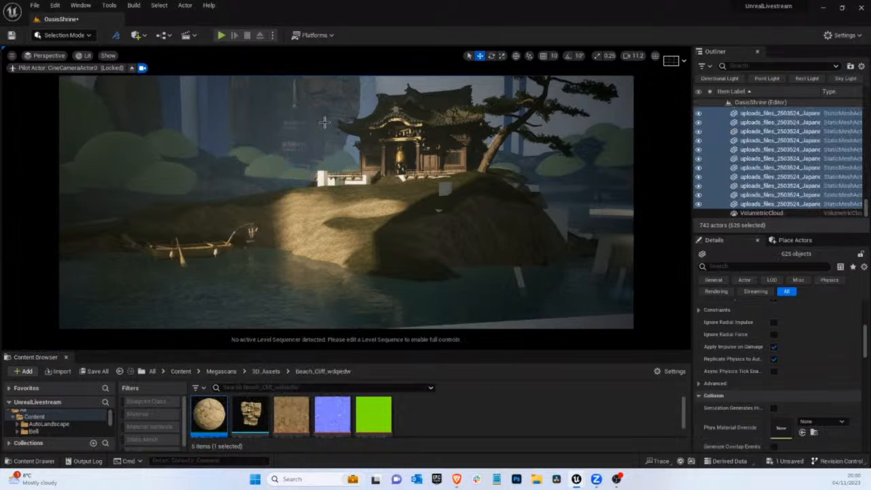
{"action": "left_click", "coordinate": [311, 142]}
{"action": "left_click", "coordinate": [131, 68]}
{"action": "key", "text": "f"}
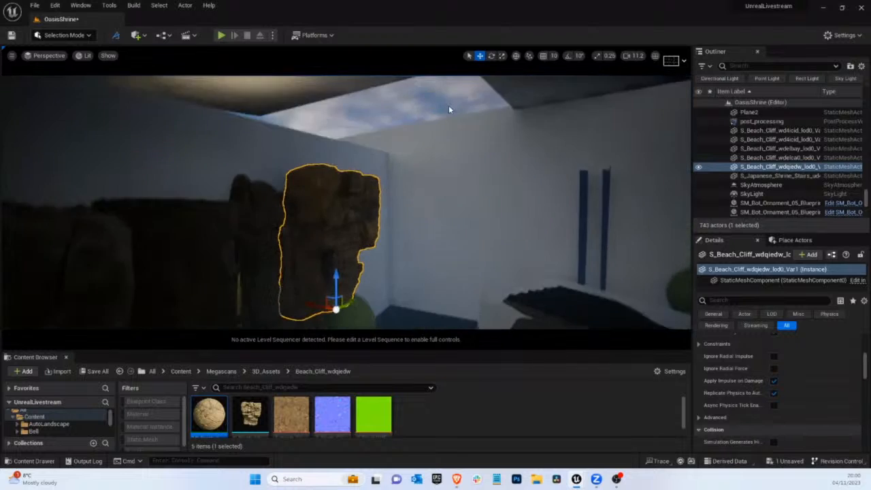
{"action": "right_click_drag", "start_coordinate": [449, 105], "coordinate": [390, 216]}
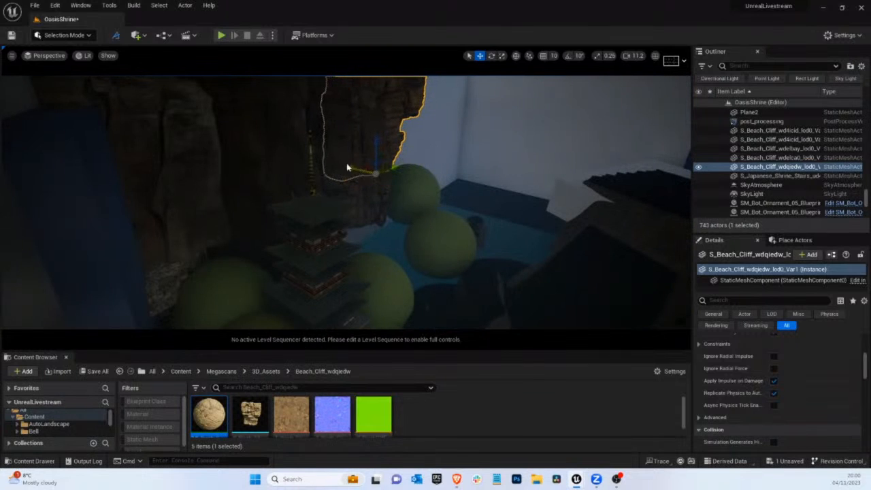
{"action": "left_click", "coordinate": [346, 164]}
{"action": "key", "text": "f"}
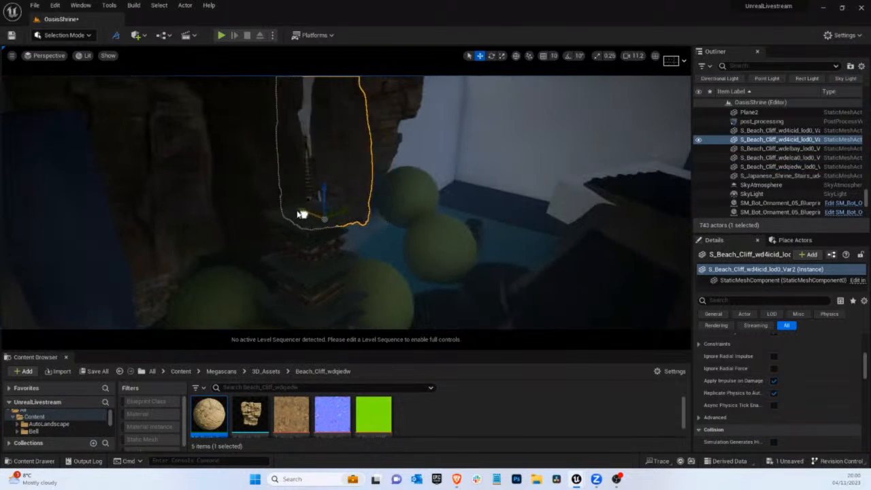
{"action": "left_click", "coordinate": [246, 187]}
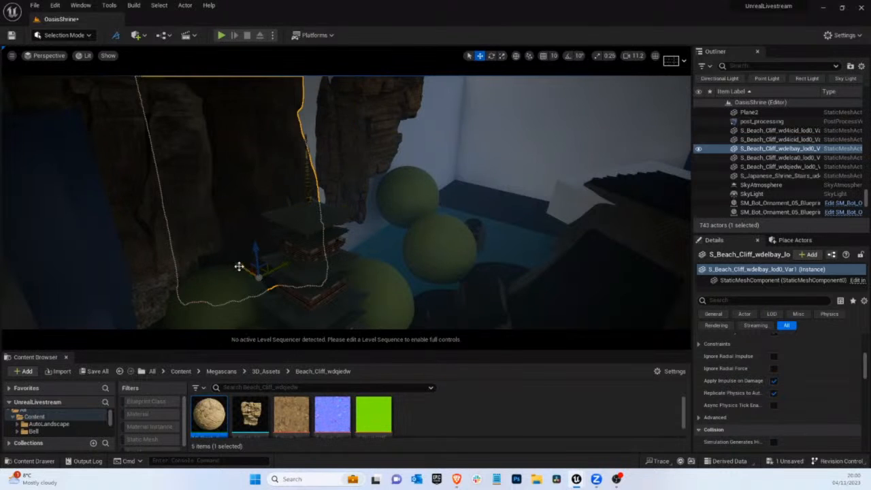
{"action": "mouse_move", "coordinate": [239, 266]}
{"action": "left_mouse_down"}
{"action": "mouse_move", "coordinate": [226, 259]}
{"action": "mouse_move", "coordinate": [234, 249]}
{"action": "left_mouse_up"}
Move the large cube Cube15 around the cliffs slightly, and return the viewport to CineCameraActor0
{"action": "left_click", "coordinate": [292, 112]}
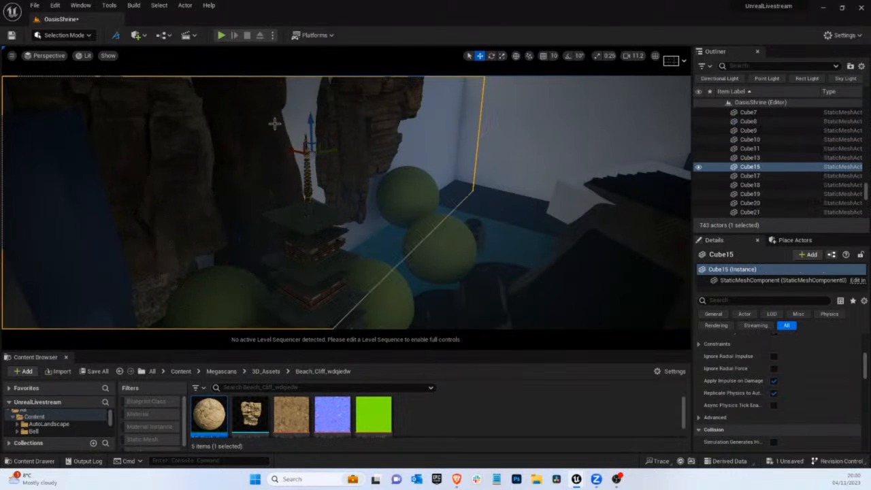
{"action": "left_click", "coordinate": [54, 56]}
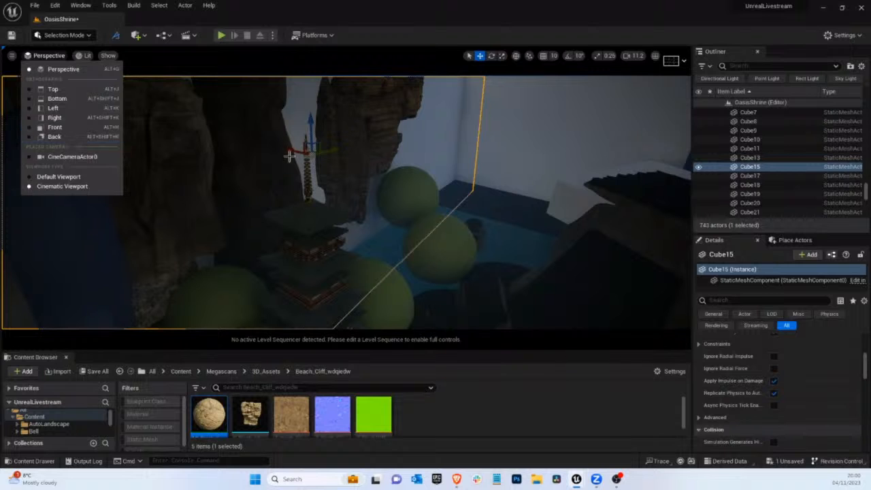
{"action": "left_click_drag", "start_coordinate": [289, 151], "coordinate": [282, 152]}
{"action": "left_click", "coordinate": [45, 55]}
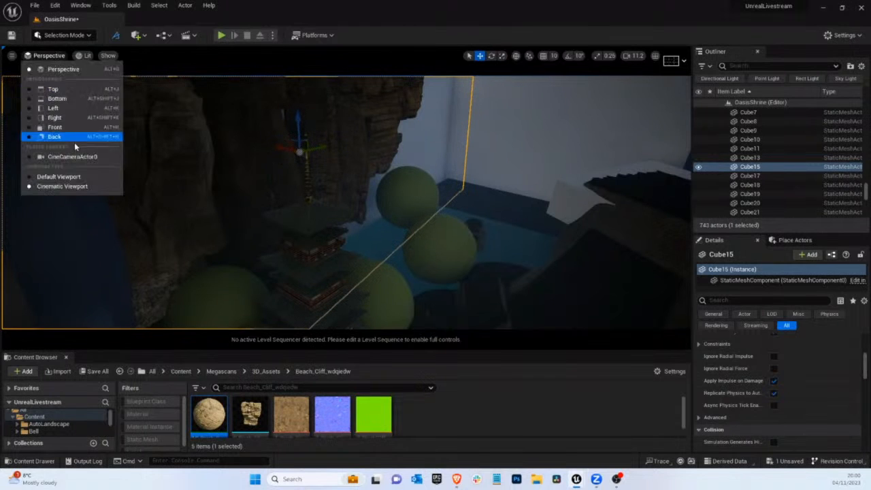
{"action": "left_click", "coordinate": [68, 158]}
Locate the second wd4icid cliff's source asset and open its material instance MI_Beach_Cliff_wd4icid
{"action": "left_click", "coordinate": [281, 93]}
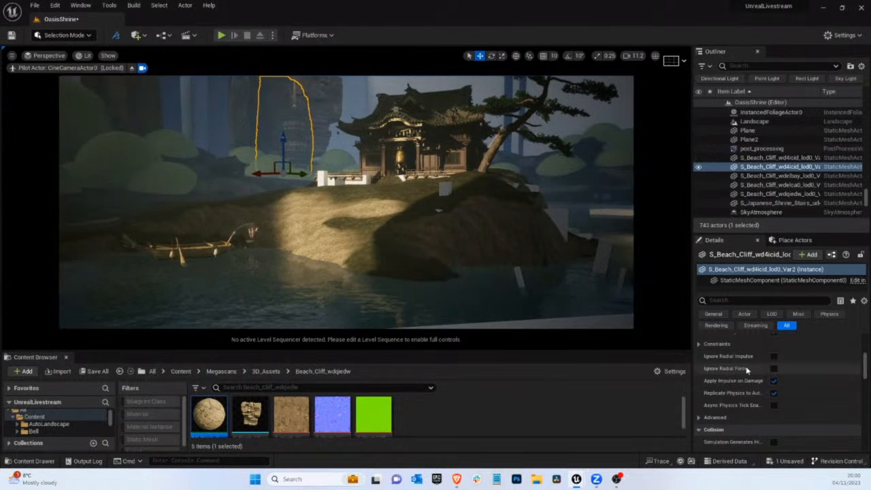
{"action": "right_click", "coordinate": [279, 98]}
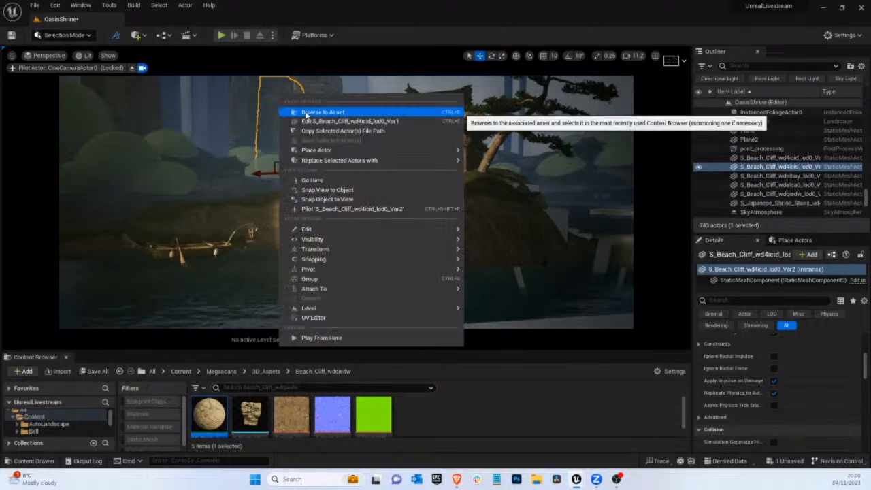
{"action": "left_click", "coordinate": [311, 112]}
{"action": "double_click", "coordinate": [209, 414]}
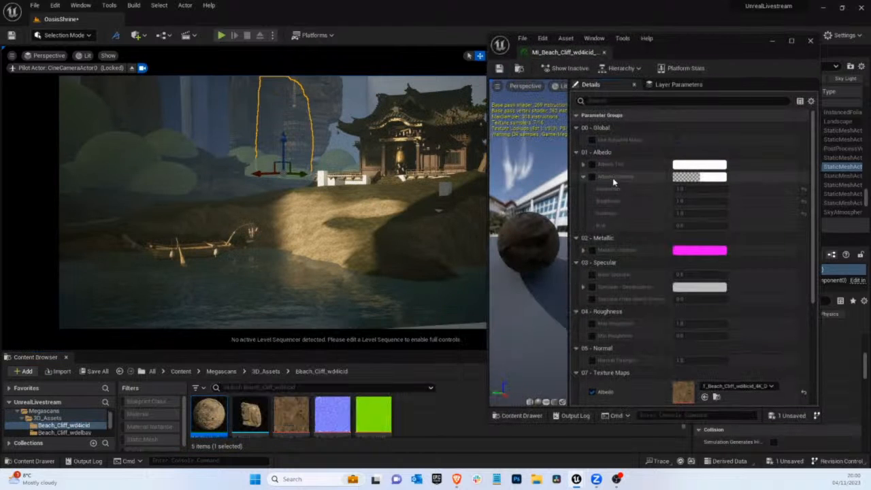
Enable Albedo Tint and Albedo Controls on the wd4icid cliff material, and set saturation to 0.5 and brightness to 3.0
{"action": "left_click", "coordinate": [592, 164]}
{"action": "left_click", "coordinate": [592, 176]}
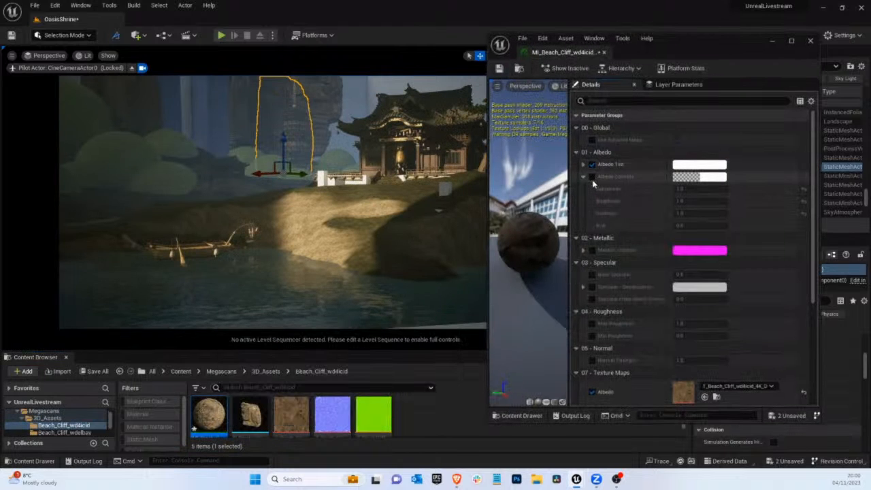
{"action": "left_click", "coordinate": [689, 189]}
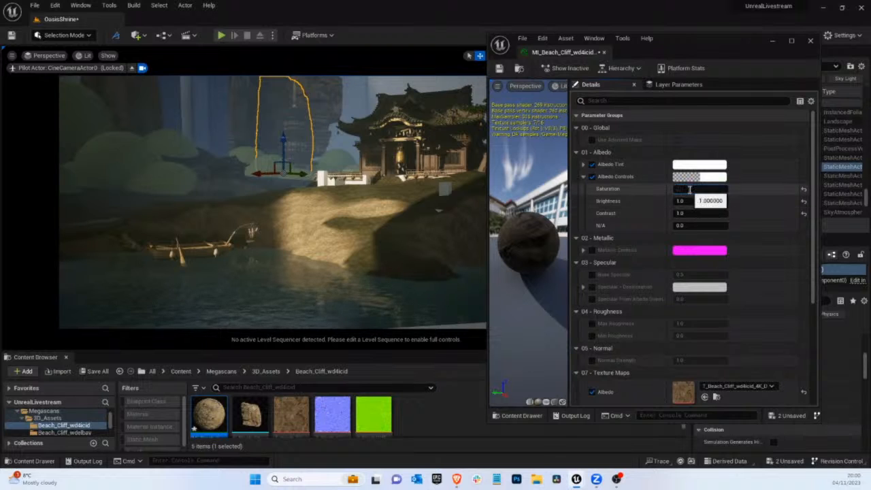
{"action": "type", "text": "0.5"}
{"action": "key", "text": "Return"}
{"action": "left_click", "coordinate": [693, 202]}
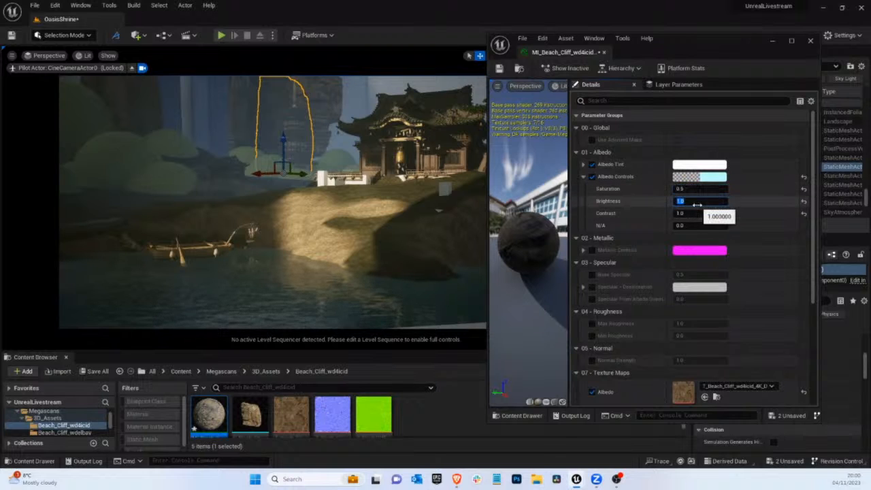
{"action": "type", "text": "3"}
{"action": "key", "text": "Return"}
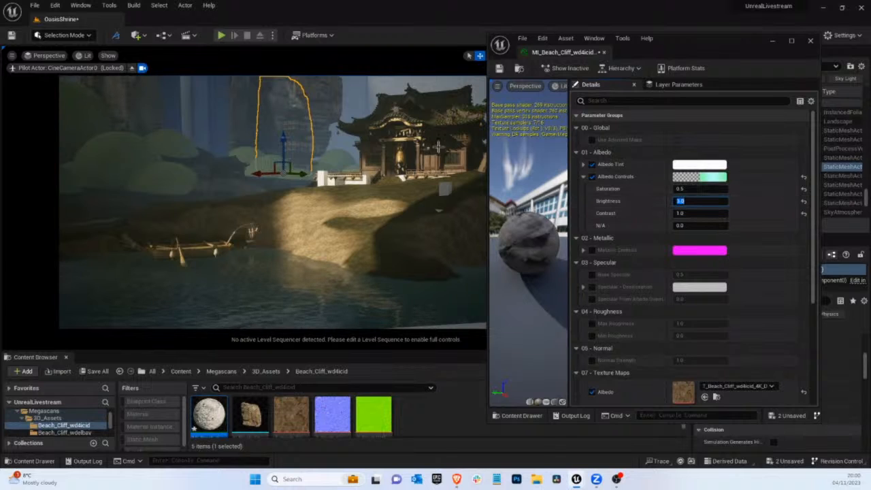
Set the wd4icid cliff material's brightness to 1.5 after trying 2.0 and 1.0, select the neighbouring wdelbay cliff, and save and close the material
{"action": "type", "text": "2"}
{"action": "key", "text": "Return"}
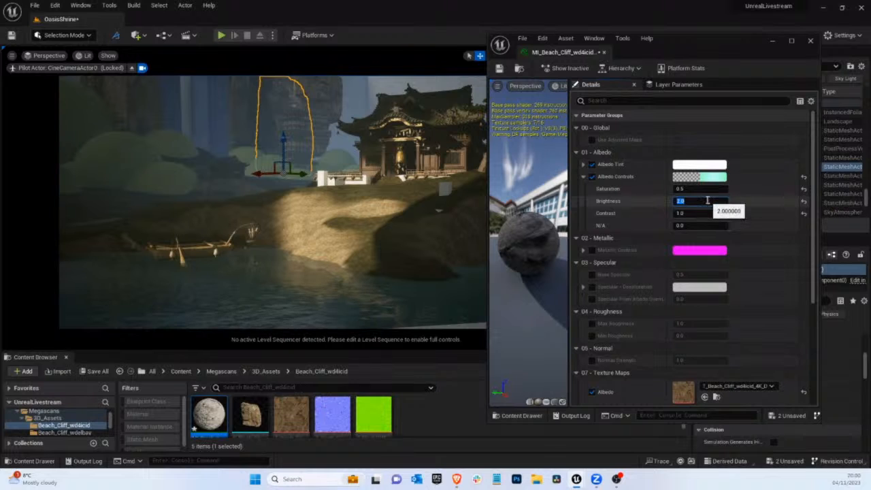
{"action": "type", "text": "1"}
{"action": "key", "text": "Return"}
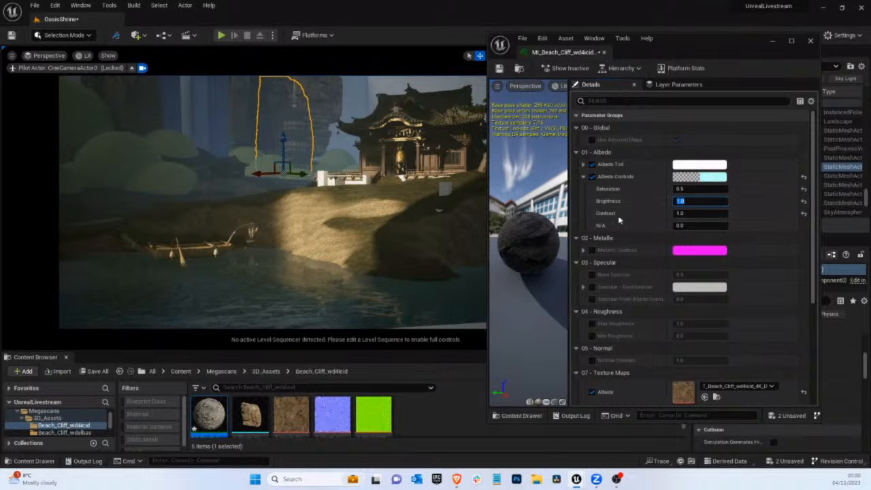
{"action": "type", "text": "1.5"}
{"action": "key", "text": "Return"}
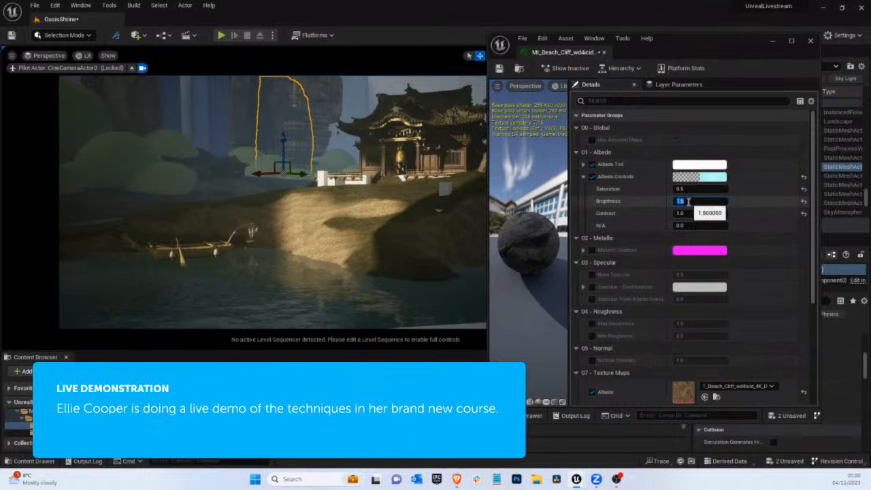
{"action": "left_click", "coordinate": [260, 110]}
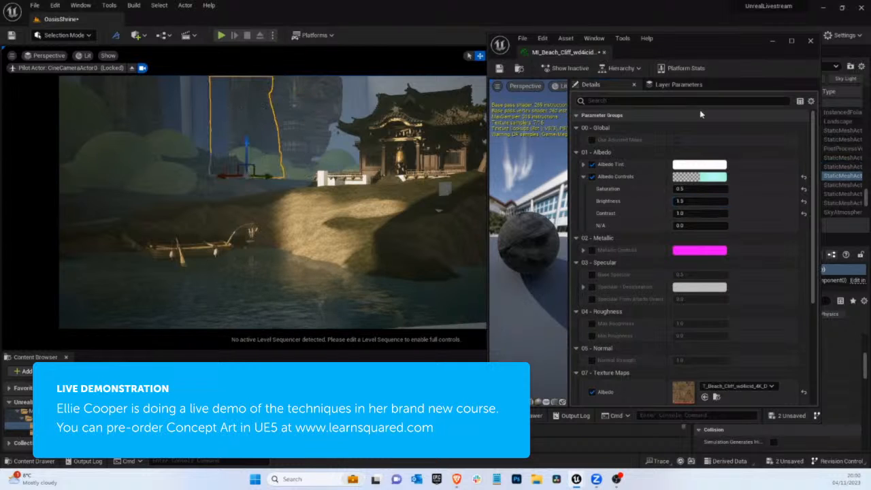
{"action": "left_click", "coordinate": [499, 70]}
{"action": "left_click", "coordinate": [809, 41]}
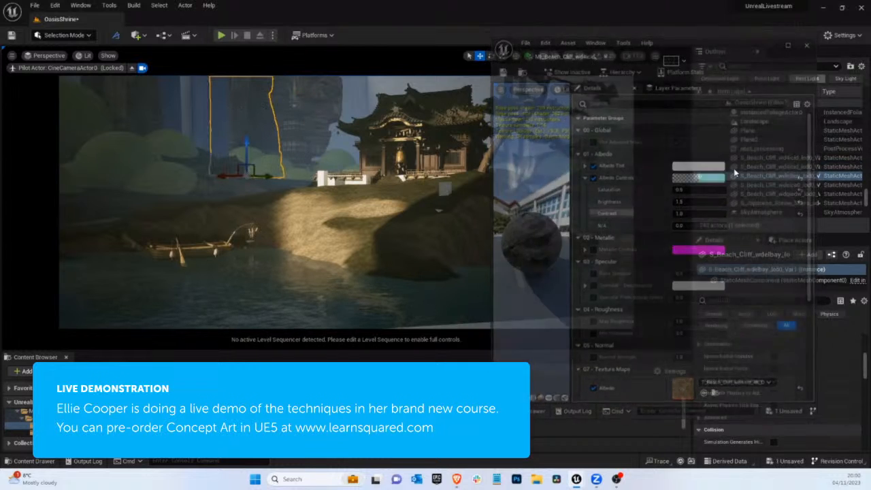
Open the selected wdelbay cliff's material instance and enable its Albedo Controls
{"action": "scroll", "coordinate": [741, 402], "scroll_direction": "down", "scroll_amount": 3}
{"action": "double_click", "coordinate": [781, 412]}
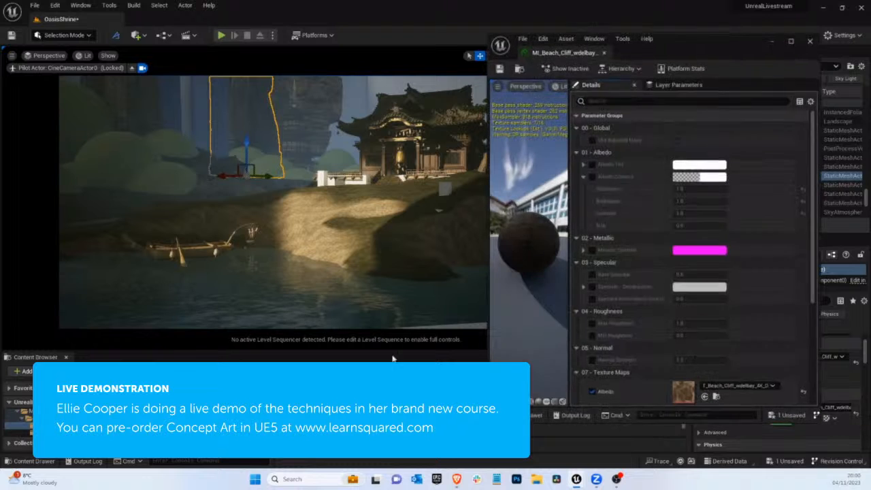
{"action": "left_click", "coordinate": [592, 176]}
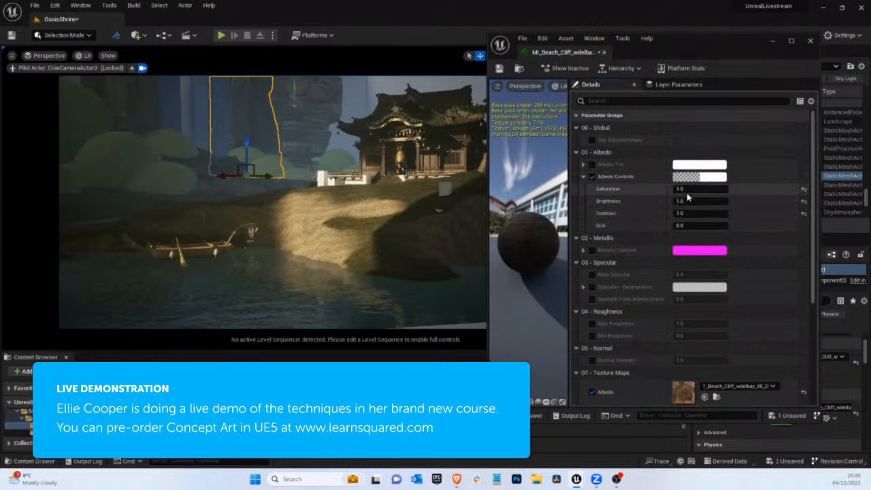
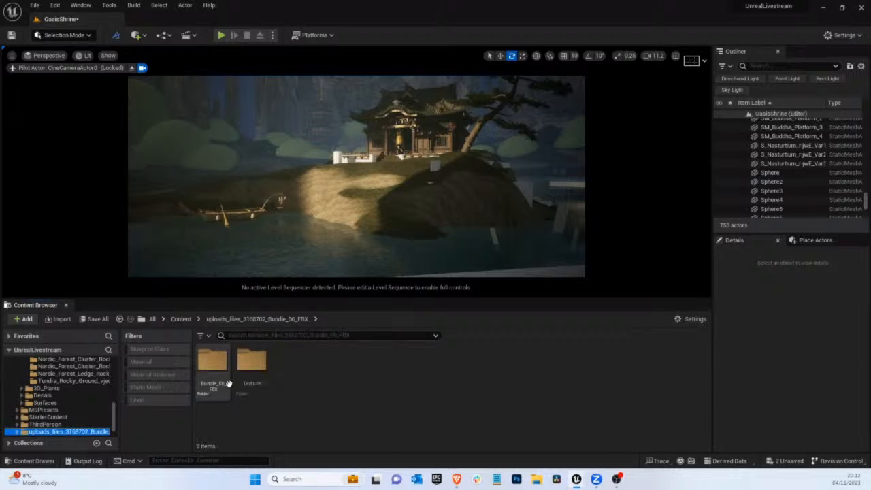
Find the Pinus taiwanensi trees in the Bundle_06_FBX folder and place 3DTree_Pinus_taiwanensi_01 on the sunlit bank before the shrine
{"action": "double_click", "coordinate": [219, 371]}
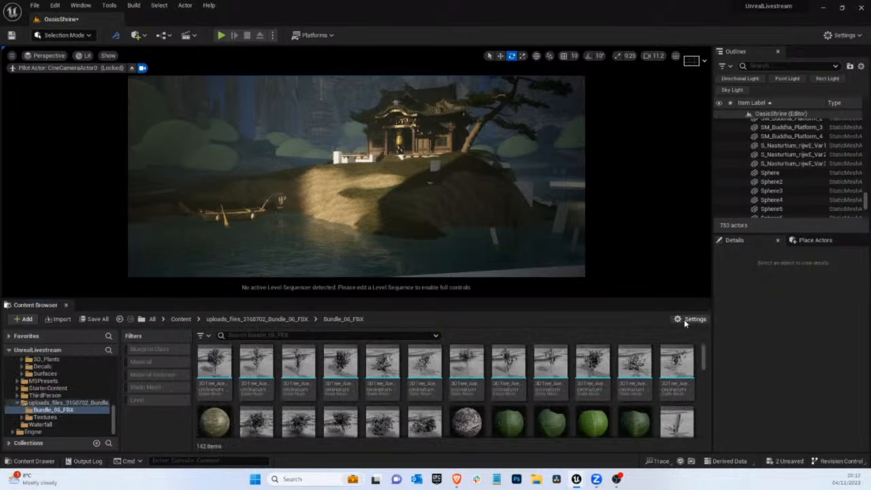
{"action": "scroll", "coordinate": [447, 369], "scroll_direction": "down", "scroll_amount": 1}
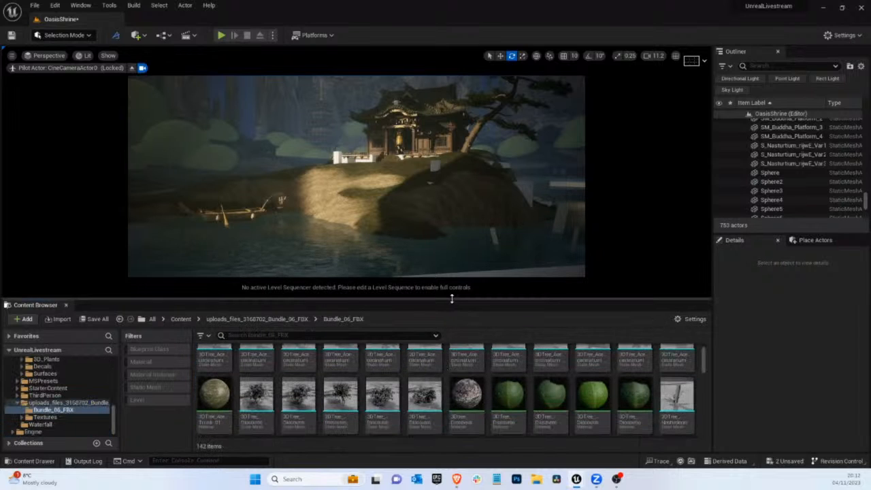
{"action": "scroll", "coordinate": [551, 387], "scroll_direction": "down", "scroll_amount": 10}
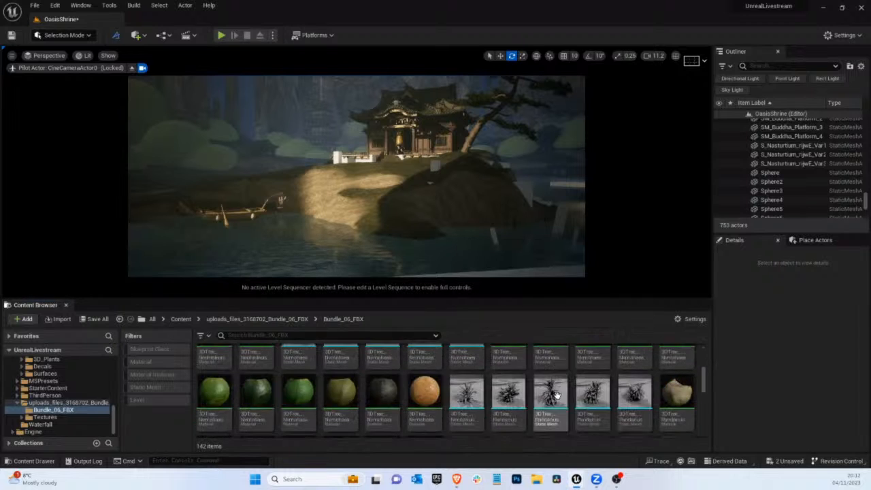
{"action": "scroll", "coordinate": [592, 391], "scroll_direction": "down", "scroll_amount": 2}
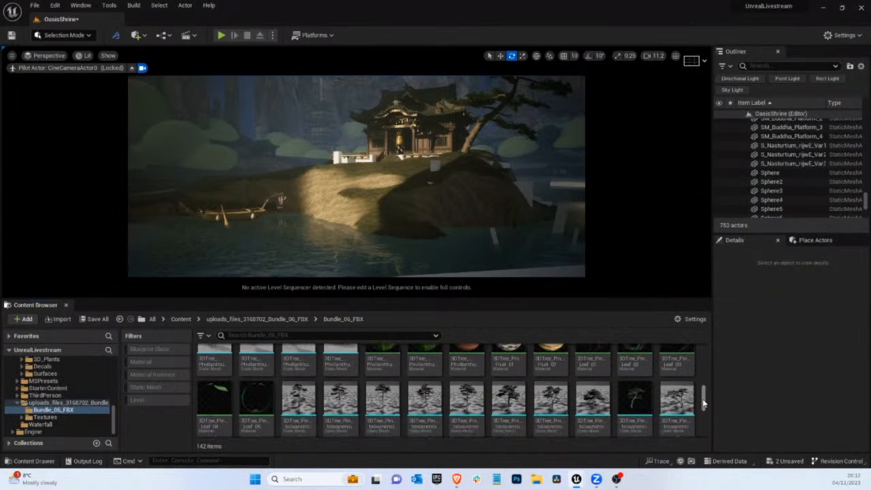
{"action": "left_click", "coordinate": [509, 404]}
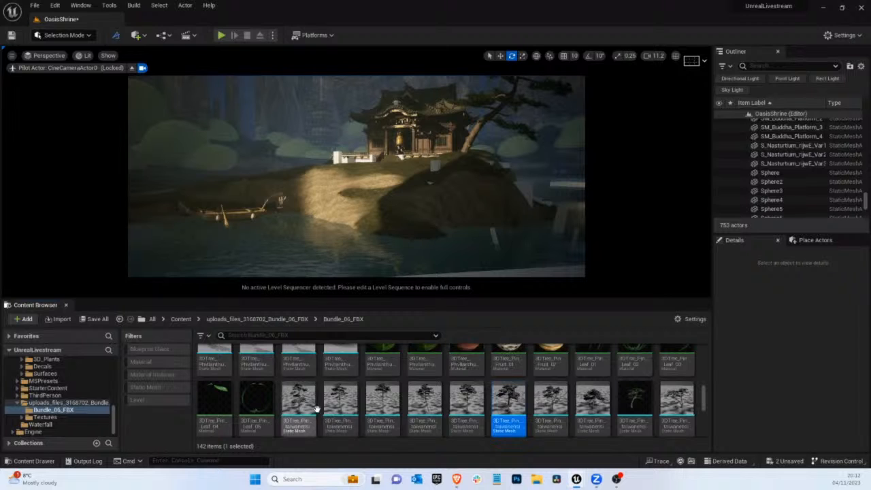
{"action": "left_click", "coordinate": [310, 429]}
{"action": "left_click_drag", "start_coordinate": [310, 429], "coordinate": [338, 201]}
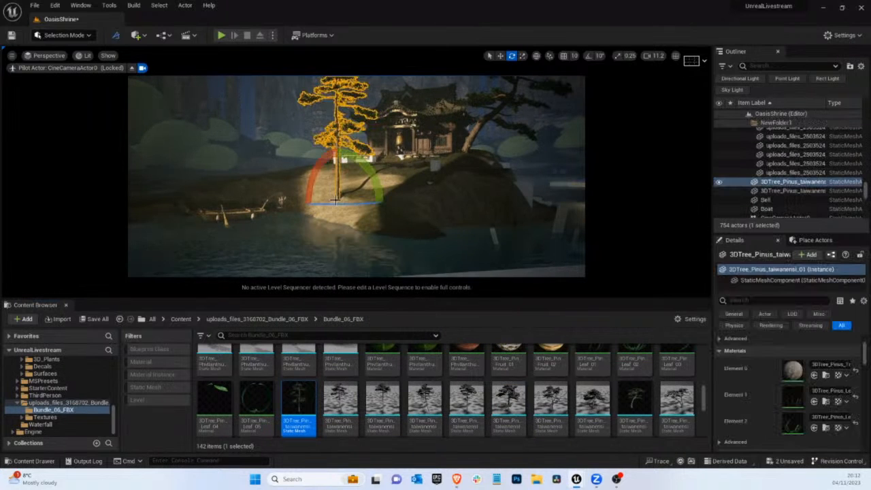
Enlarge the viewport and move the new pine back onto the distant bank behind the boat, among the green spheres
{"action": "left_click_drag", "start_coordinate": [335, 298], "coordinate": [334, 445]}
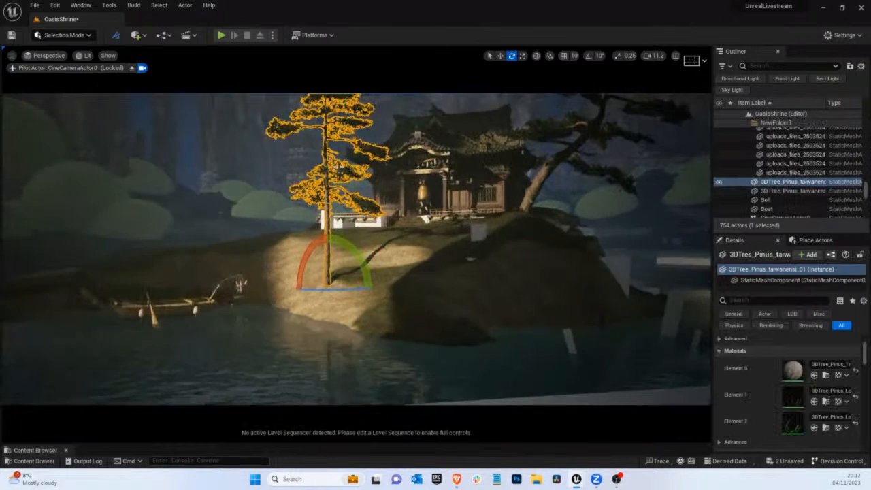
{"action": "key", "text": "w"}
{"action": "left_click_drag", "start_coordinate": [313, 289], "coordinate": [127, 248]}
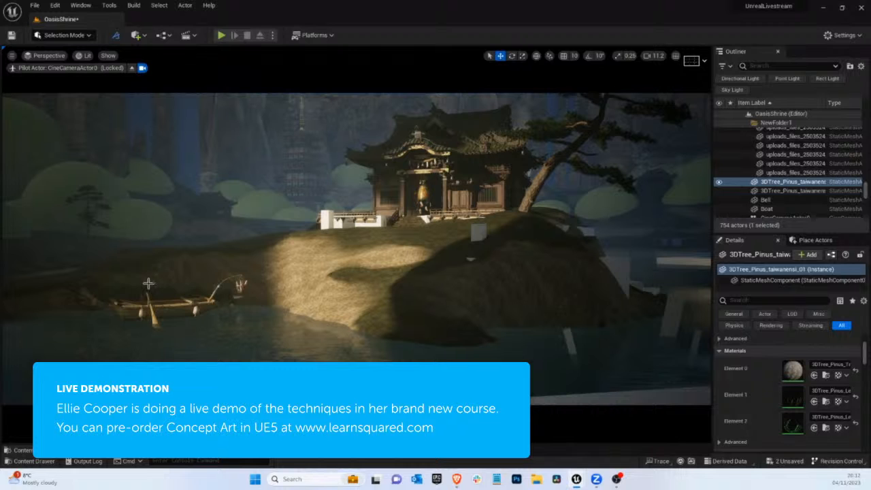
Leave the piloted camera to examine the shrine and moved pine up close, and return to the CineCameraActor0 view
{"action": "left_click", "coordinate": [133, 69]}
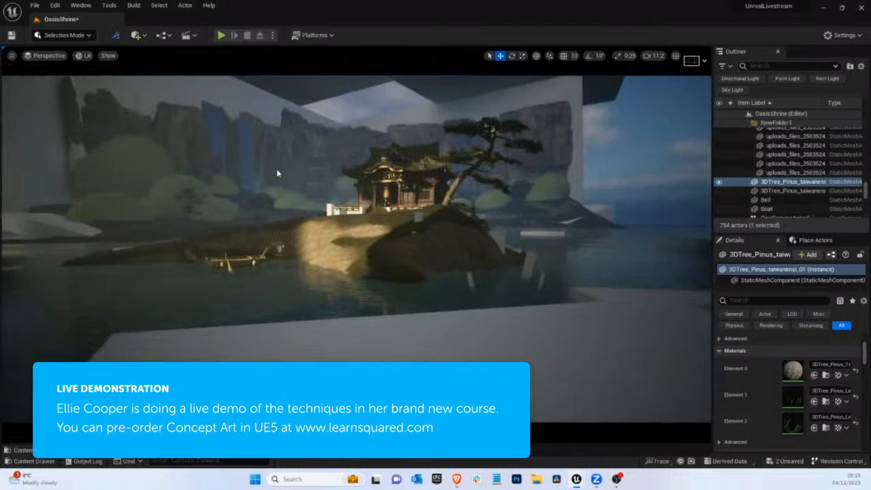
{"action": "key", "text": "w"}
{"action": "right_click_drag", "start_coordinate": [335, 195], "coordinate": [381, 212]}
{"action": "left_click", "coordinate": [46, 55]}
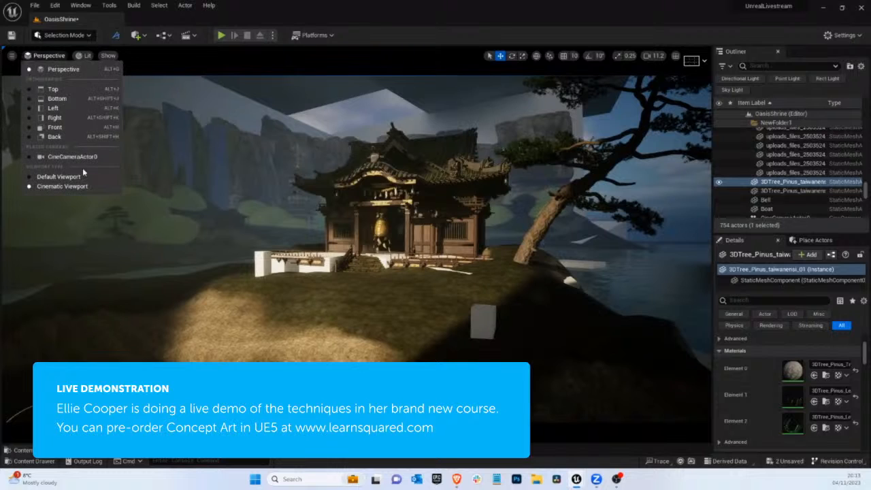
{"action": "left_click", "coordinate": [79, 157]}
{"action": "left_click", "coordinate": [232, 317]}
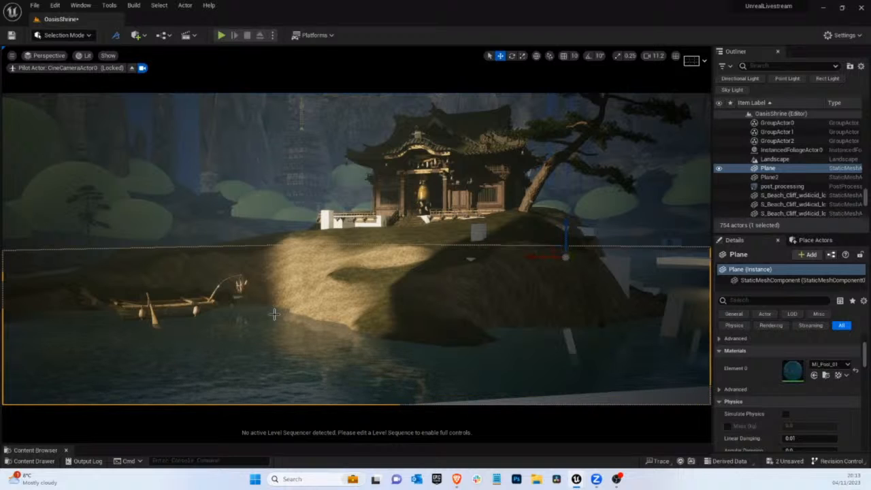
{"action": "left_click", "coordinate": [303, 232]}
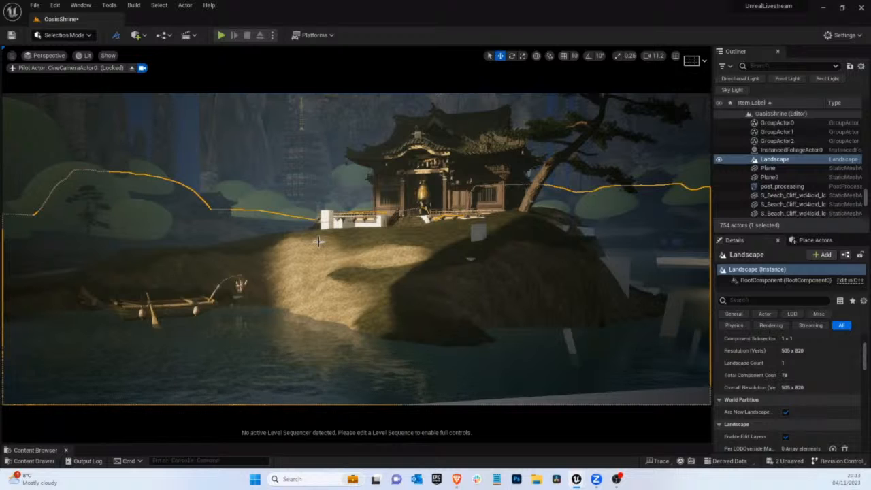
{"action": "left_click", "coordinate": [213, 104]}
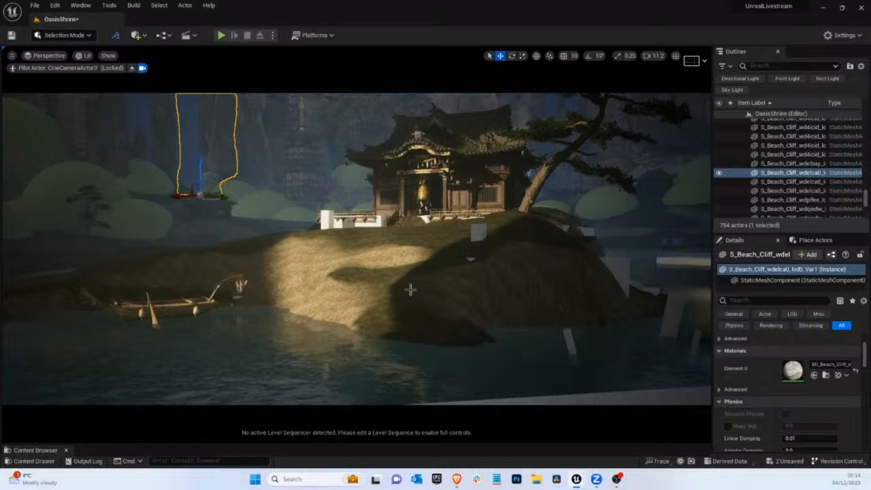
{"action": "left_click", "coordinate": [469, 258]}
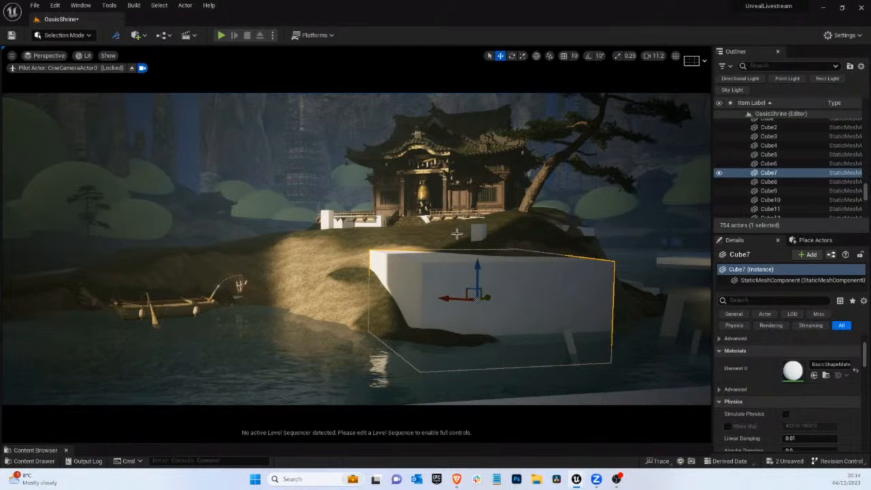
{"action": "key", "text": "ctrl+z"}
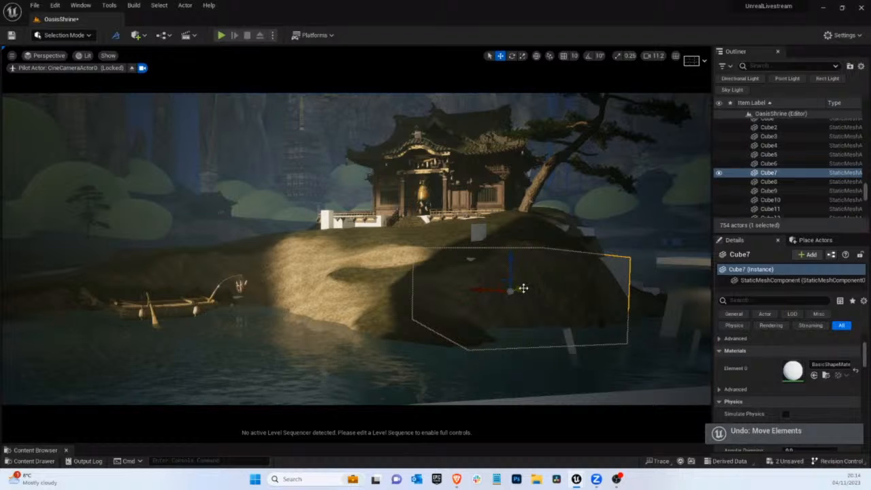
{"action": "left_click", "coordinate": [448, 194]}
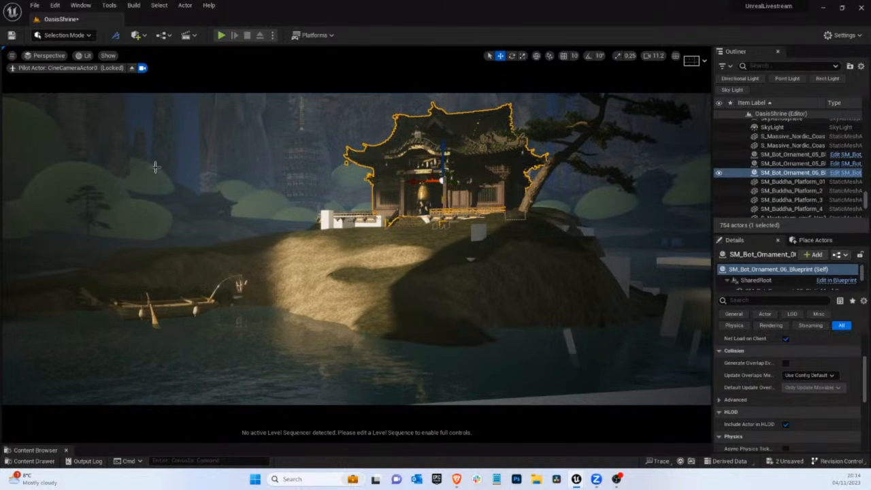
Try placing a second Pinus taiwanensi variant beside the distant pine, and delete it
{"action": "left_click", "coordinate": [85, 189]}
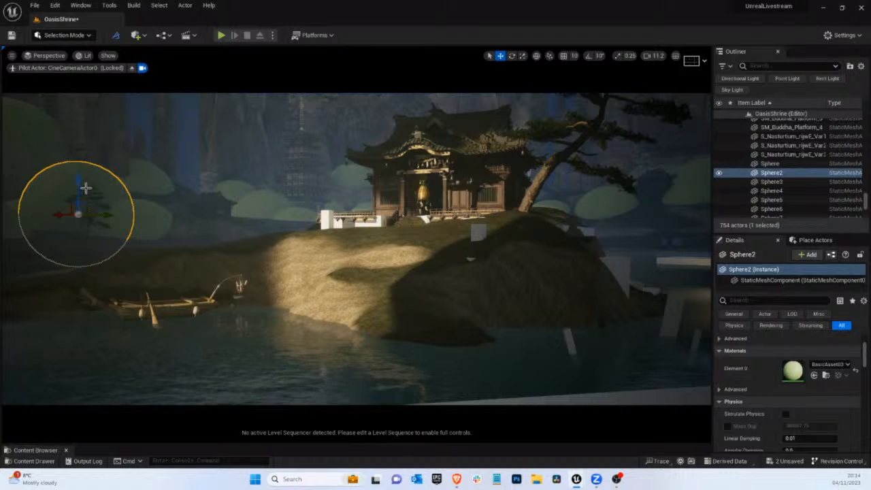
{"action": "left_click", "coordinate": [85, 189]}
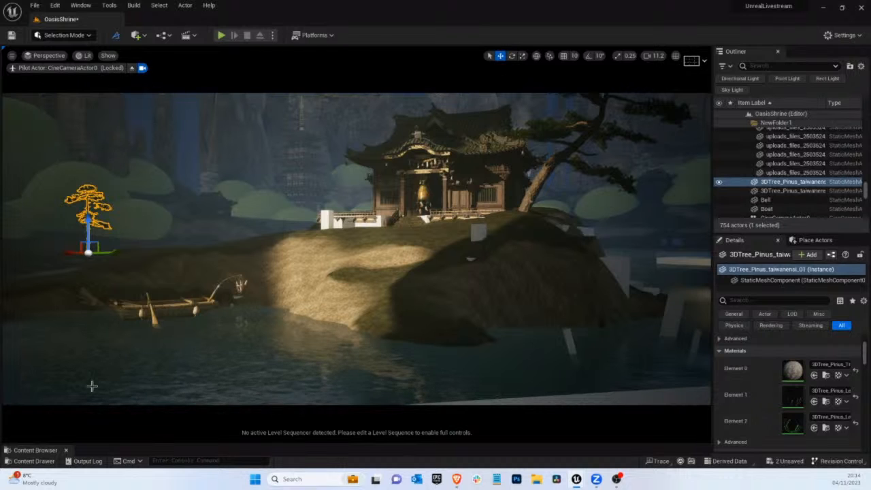
{"action": "left_click", "coordinate": [49, 450]}
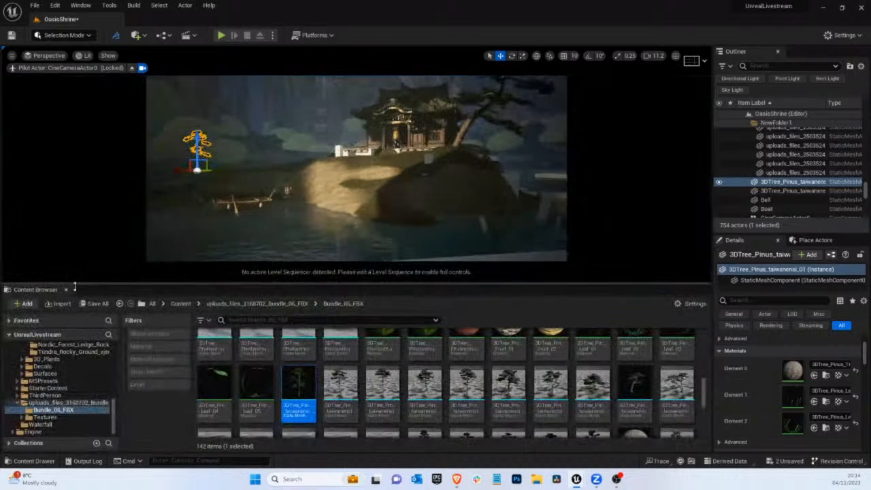
{"action": "left_click", "coordinate": [382, 391]}
{"action": "left_click_drag", "start_coordinate": [340, 388], "coordinate": [182, 162]}
{"action": "left_click", "coordinate": [190, 148]}
{"action": "left_click", "coordinate": [183, 139]}
{"action": "key", "text": "Delete"}
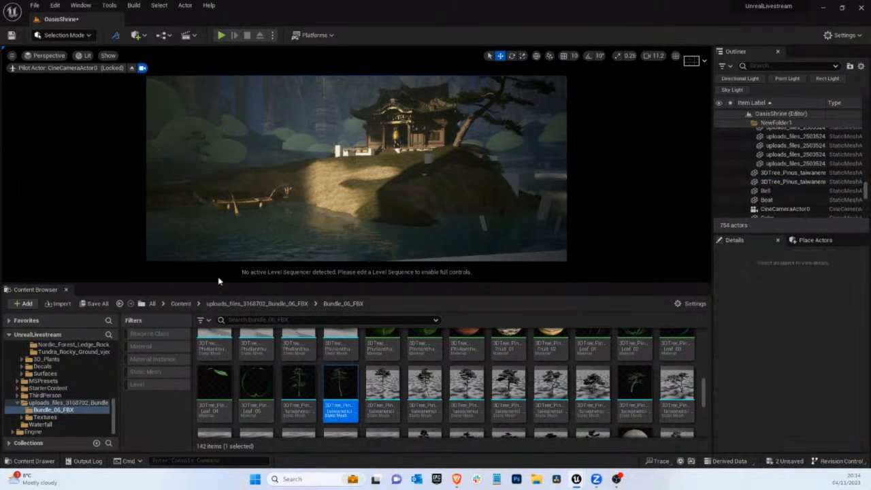
{"action": "left_click", "coordinate": [220, 282]}
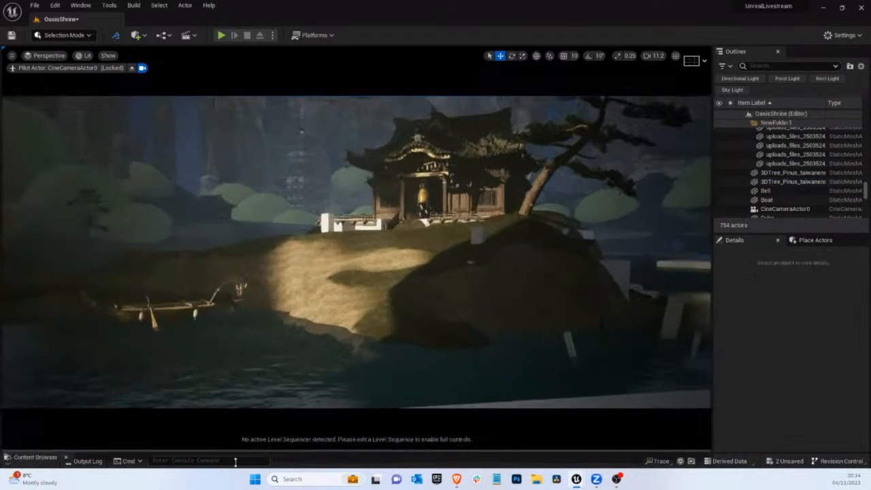
Switch to Foliage mode and browse to the static meshes in uploads_files_3168702_Bundle_06_FBX
{"action": "left_click", "coordinate": [63, 34]}
{"action": "left_click", "coordinate": [71, 68]}
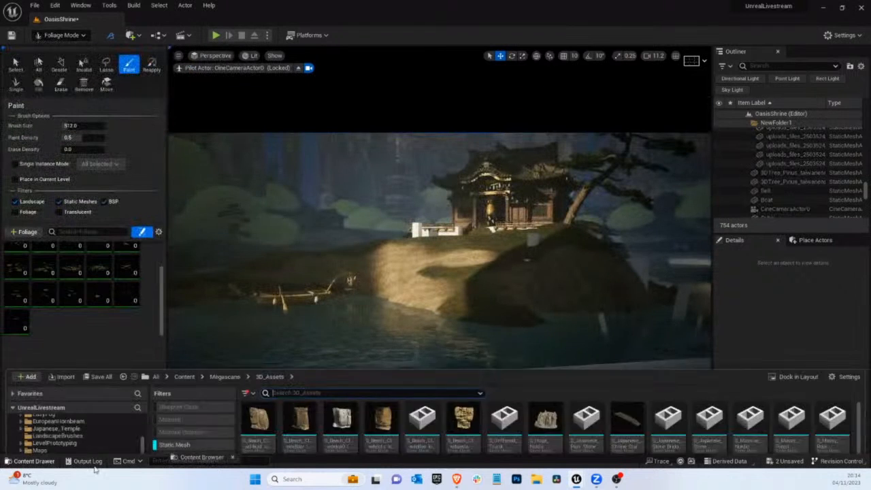
{"action": "left_click", "coordinate": [30, 460]}
{"action": "left_click", "coordinate": [81, 418]}
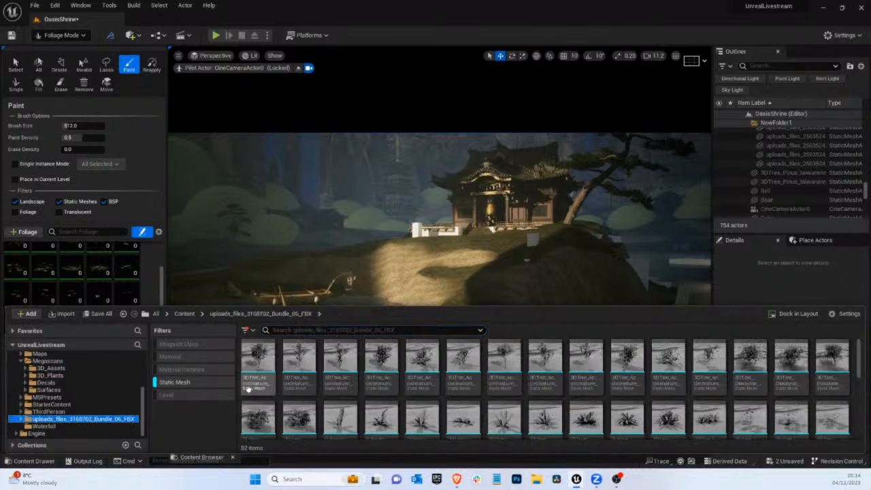
Add the ten 3DTree_Pinus_taiwanensi static meshes to the foliage palette
{"action": "scroll", "coordinate": [502, 368], "scroll_direction": "down", "scroll_amount": 2}
{"action": "scroll", "coordinate": [502, 368], "scroll_direction": "down", "scroll_amount": 2}
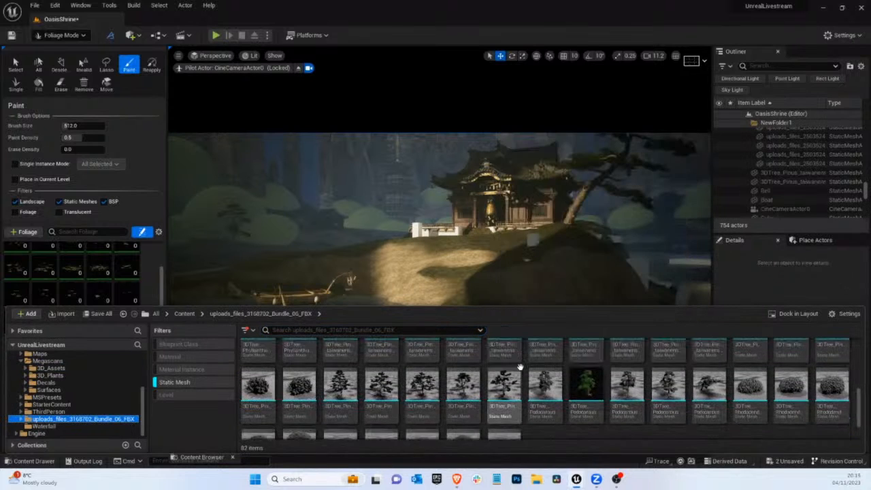
{"action": "left_click", "coordinate": [342, 386]}
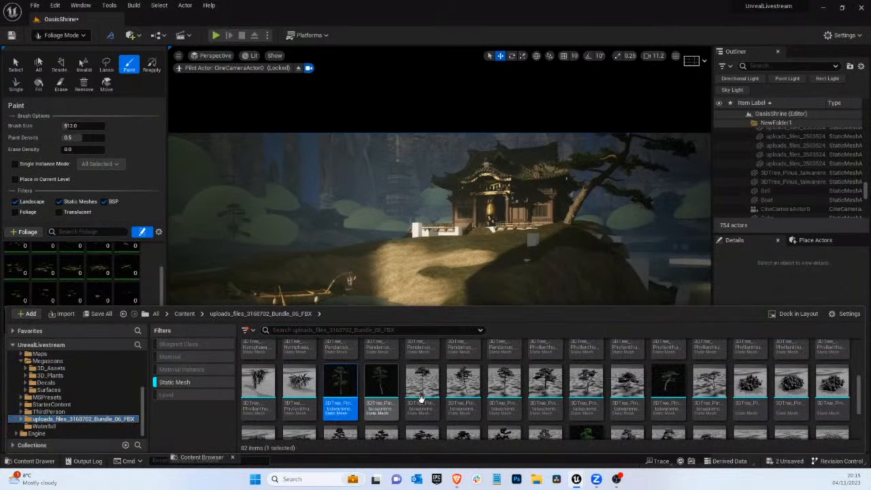
{"action": "left_click", "coordinate": [709, 384], "text": "shift"}
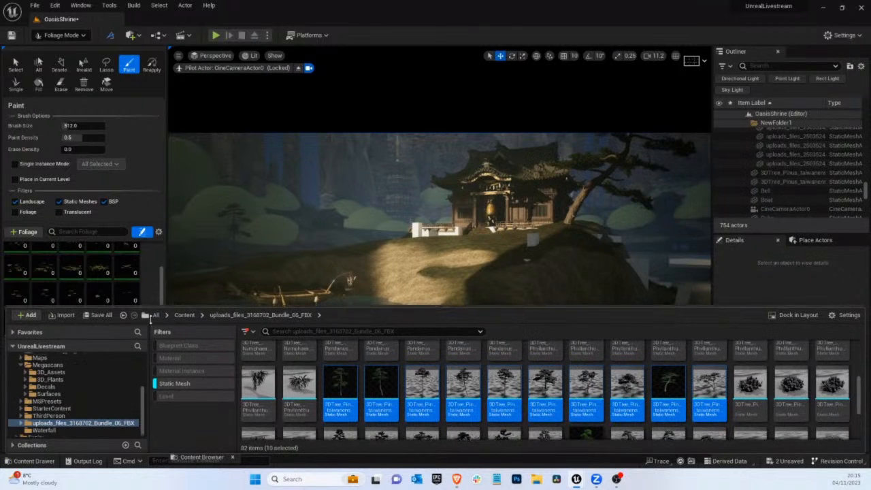
{"action": "left_click_drag", "start_coordinate": [149, 308], "coordinate": [153, 374]}
{"action": "left_click_drag", "start_coordinate": [669, 446], "coordinate": [63, 326]}
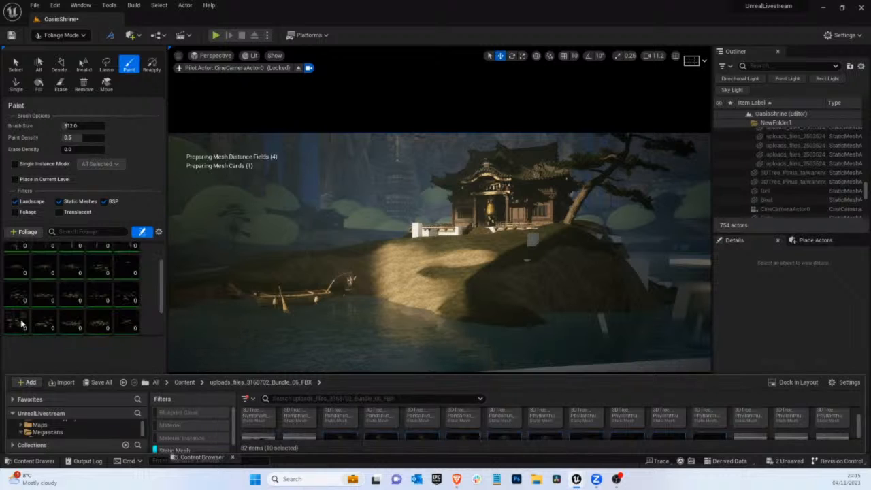
{"action": "scroll", "coordinate": [21, 318], "scroll_direction": "up", "scroll_amount": 2}
{"action": "scroll", "coordinate": [119, 281], "scroll_direction": "down", "scroll_amount": 3}
{"action": "scroll", "coordinate": [117, 283], "scroll_direction": "up", "scroll_amount": 3}
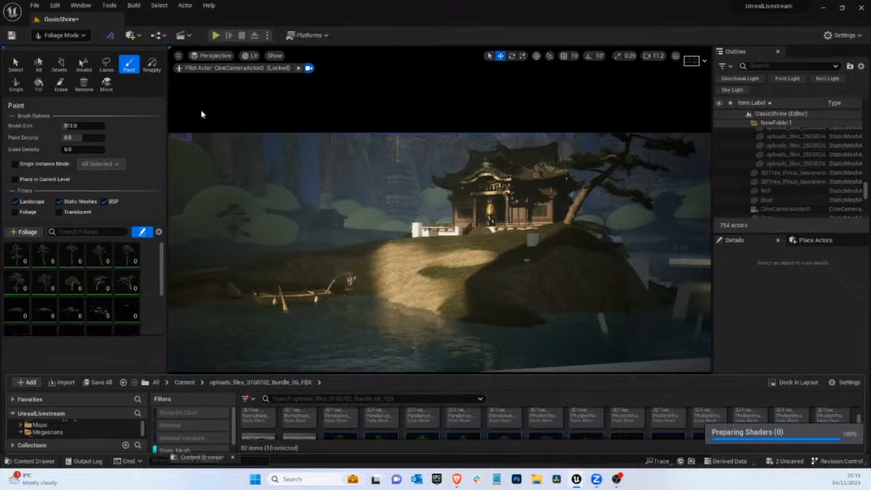
Stop piloting the cine camera and limit foliage painting to Landscape by disabling the Static Meshes and BSP filters
{"action": "left_click", "coordinate": [298, 68]}
{"action": "right_click_drag", "start_coordinate": [314, 223], "coordinate": [244, 122]}
{"action": "scroll", "coordinate": [237, 214], "scroll_direction": "up", "scroll_amount": 5}
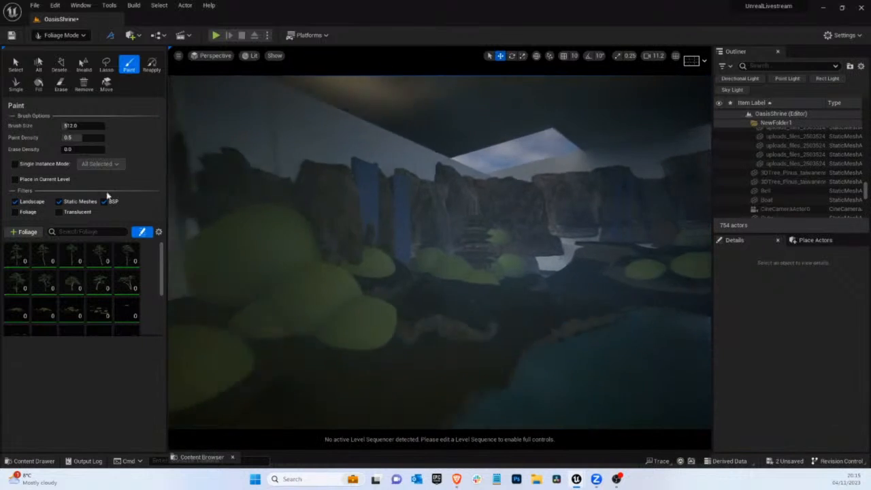
{"action": "left_click", "coordinate": [61, 202]}
{"action": "left_click", "coordinate": [106, 201]}
Try painting the pines onto the landscape bank beside the water, and undo the foliage painting
{"action": "mouse_move", "coordinate": [472, 249]}
{"action": "right_mouse_down"}
{"action": "mouse_move", "coordinate": [452, 302]}
{"action": "mouse_move", "coordinate": [484, 303]}
{"action": "mouse_move", "coordinate": [474, 311]}
{"action": "right_mouse_up"}
{"action": "left_click", "coordinate": [416, 329]}
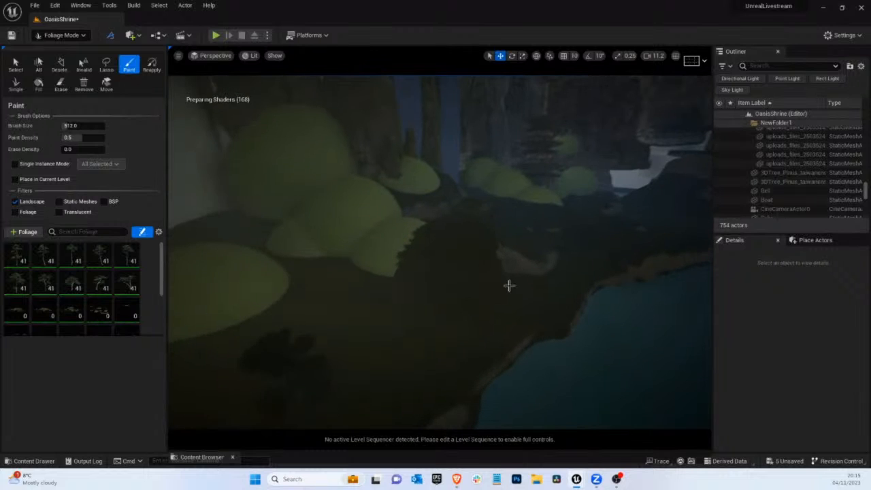
{"action": "key", "text": "ctrl+z"}
Select the ten 3DTree_Pinus_taiwanensi foliage types in the palette and open their Density / 1Kuu value for editing
{"action": "left_click", "coordinate": [12, 257]}
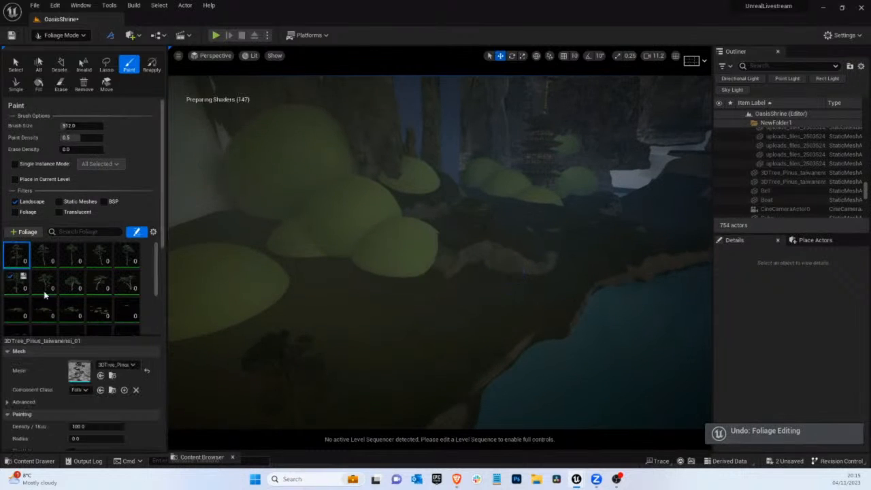
{"action": "left_click", "coordinate": [127, 289], "text": "shift"}
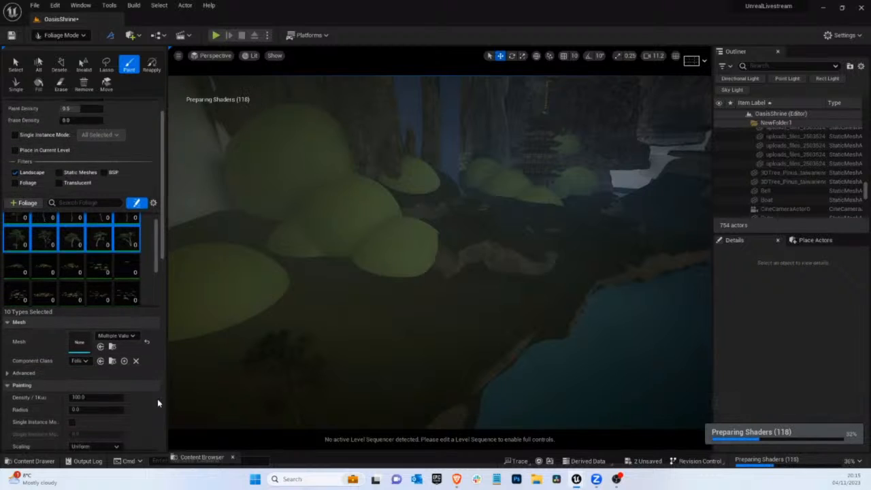
{"action": "scroll", "coordinate": [157, 398], "scroll_direction": "down", "scroll_amount": 2}
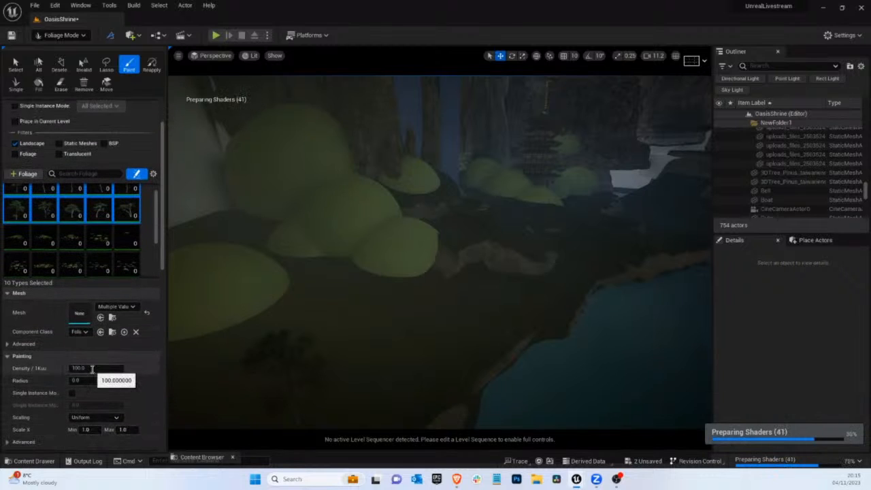
{"action": "left_click", "coordinate": [91, 368]}
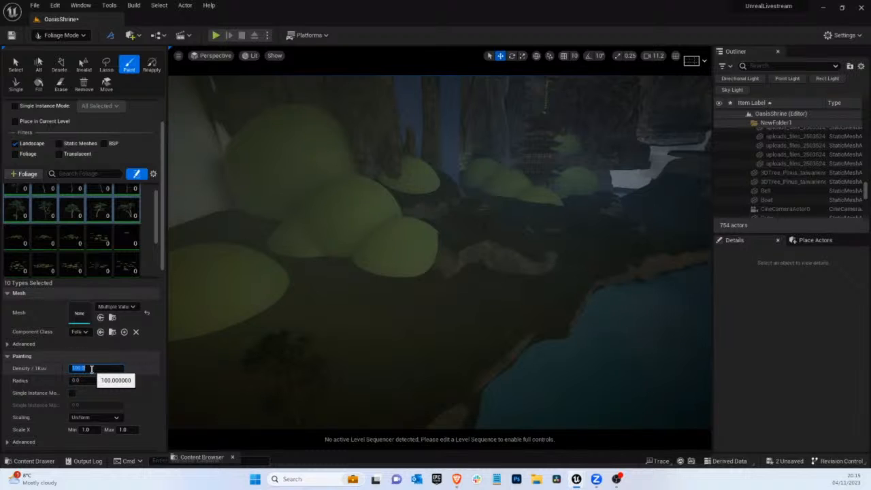
Try painting the pines beside the foreground dome on the bank, and undo the foliage painting
{"action": "mouse_move", "coordinate": [440, 265]}
{"action": "right_mouse_down"}
{"action": "mouse_move", "coordinate": [478, 269]}
{"action": "mouse_move", "coordinate": [466, 274]}
{"action": "right_mouse_up"}
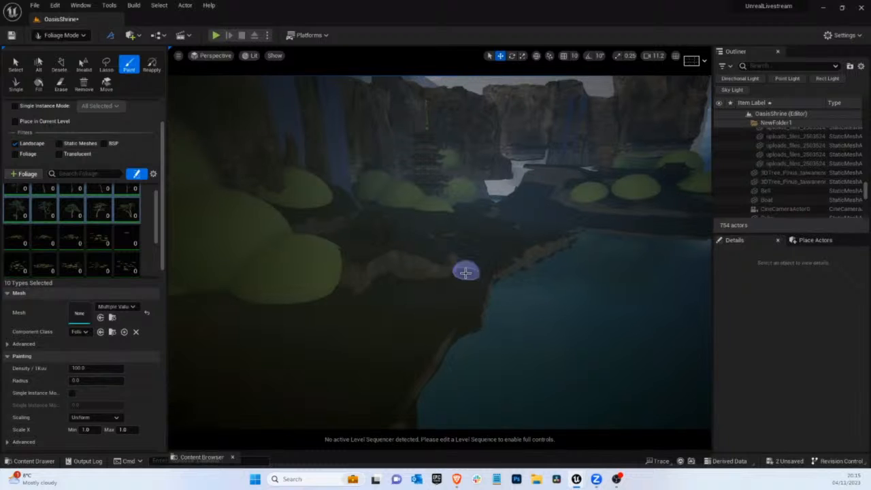
{"action": "right_click_drag", "start_coordinate": [464, 270], "coordinate": [460, 272]}
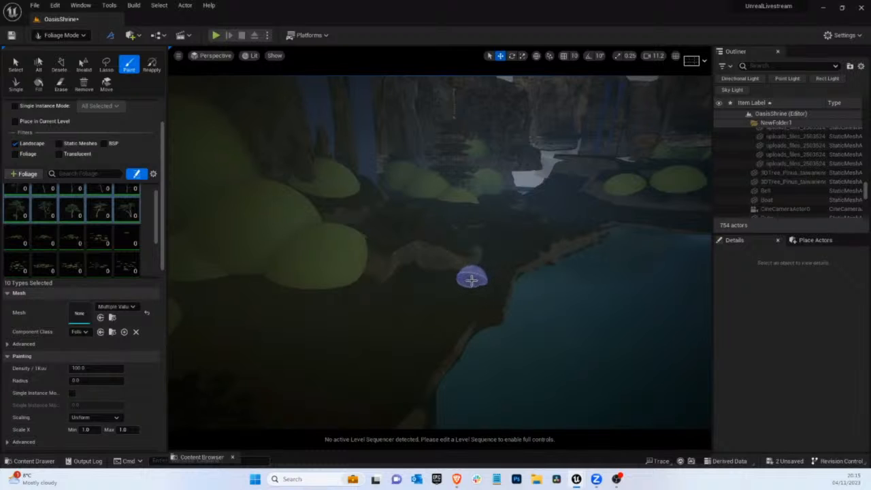
{"action": "mouse_move", "coordinate": [466, 289]}
{"action": "right_mouse_down"}
{"action": "mouse_move", "coordinate": [416, 313]}
{"action": "mouse_move", "coordinate": [429, 307]}
{"action": "mouse_move", "coordinate": [423, 318]}
{"action": "right_mouse_up"}
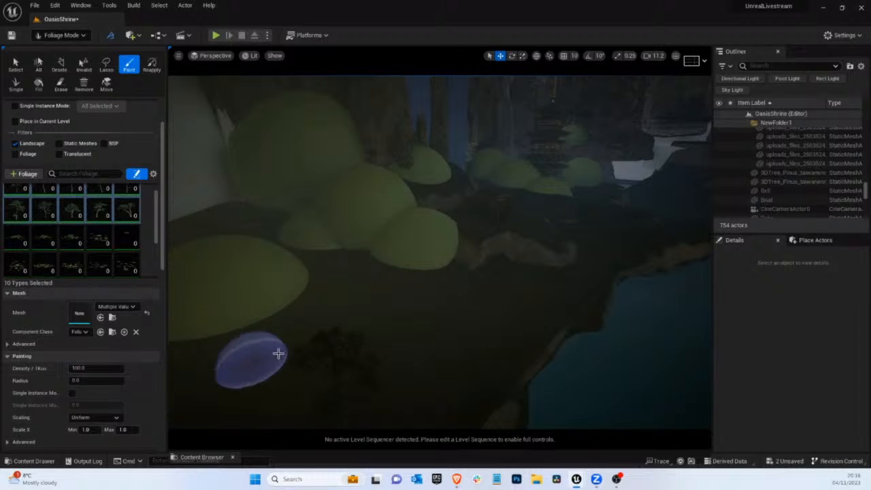
{"action": "mouse_move", "coordinate": [284, 344]}
{"action": "right_mouse_down"}
{"action": "mouse_move", "coordinate": [292, 350]}
{"action": "mouse_move", "coordinate": [288, 342]}
{"action": "right_mouse_up"}
{"action": "left_click", "coordinate": [288, 344]}
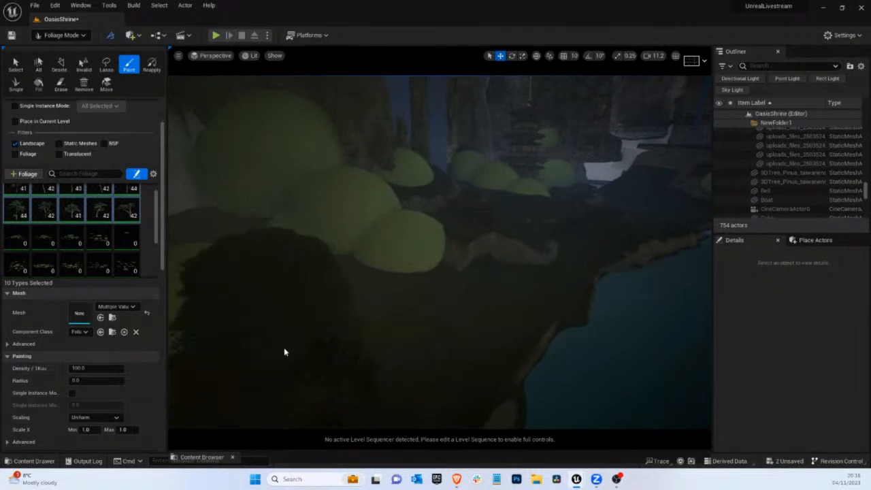
{"action": "key", "text": "ctrl+z"}
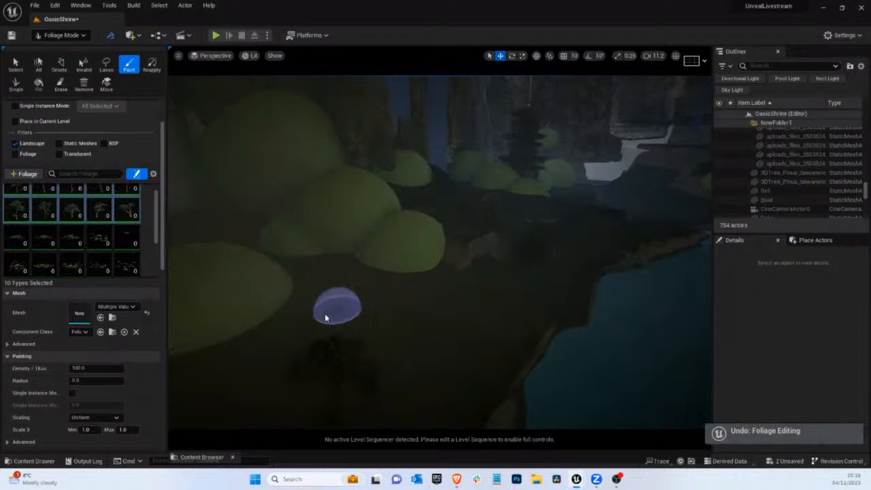
Set the selected pines' Density / 1Kuu to 5 and their Radius to 50
{"action": "right_click_drag", "start_coordinate": [332, 310], "coordinate": [344, 318]}
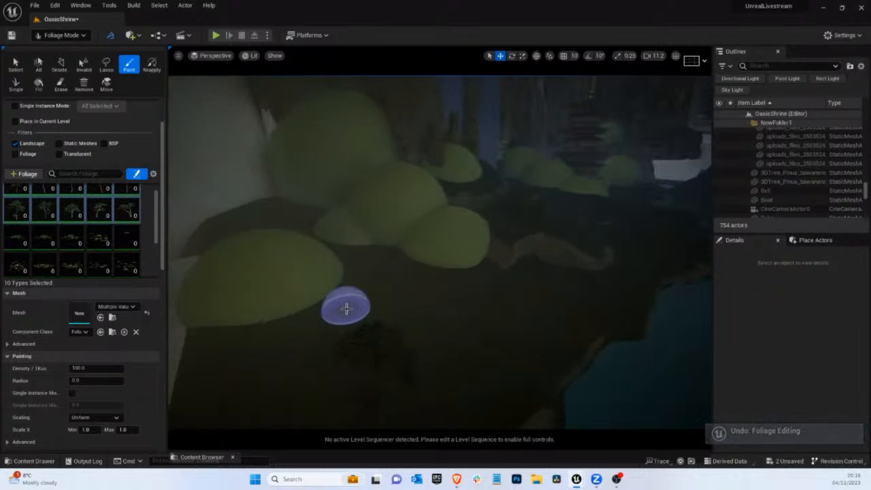
{"action": "mouse_move", "coordinate": [408, 295]}
{"action": "right_mouse_down"}
{"action": "mouse_move", "coordinate": [426, 299]}
{"action": "mouse_move", "coordinate": [404, 296]}
{"action": "mouse_move", "coordinate": [412, 294]}
{"action": "right_mouse_up"}
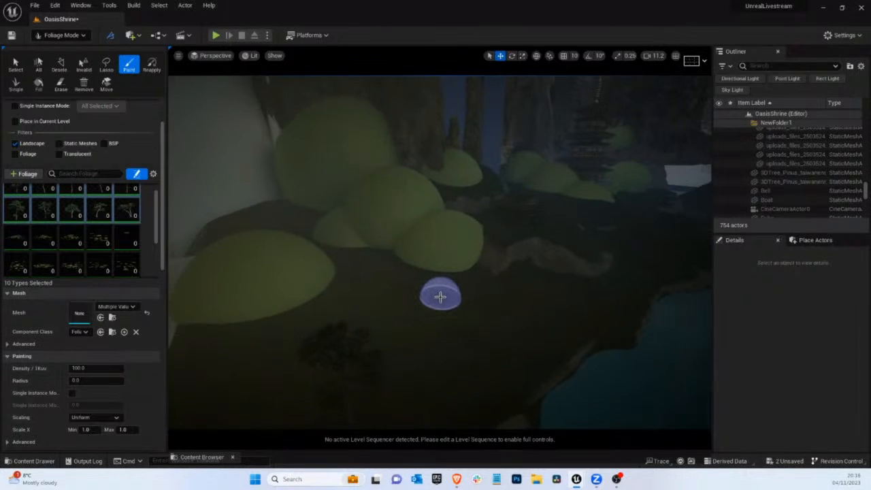
{"action": "mouse_move", "coordinate": [442, 300]}
{"action": "right_mouse_down"}
{"action": "mouse_move", "coordinate": [442, 311]}
{"action": "mouse_move", "coordinate": [448, 302]}
{"action": "right_mouse_up"}
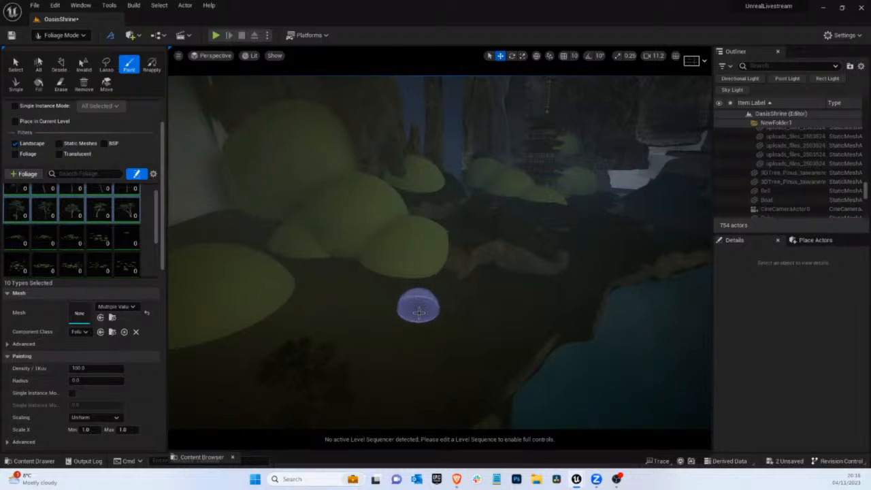
{"action": "right_click_drag", "start_coordinate": [421, 322], "coordinate": [415, 320]}
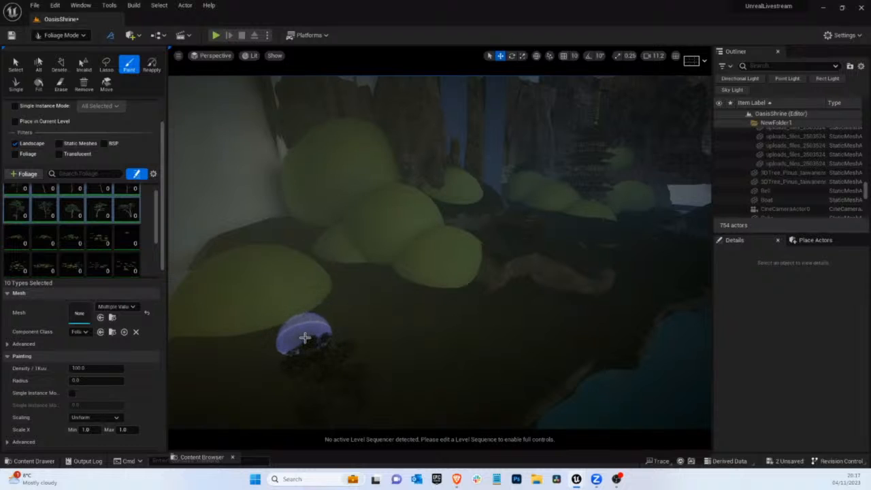
{"action": "scroll", "coordinate": [106, 364], "scroll_direction": "down", "scroll_amount": 1}
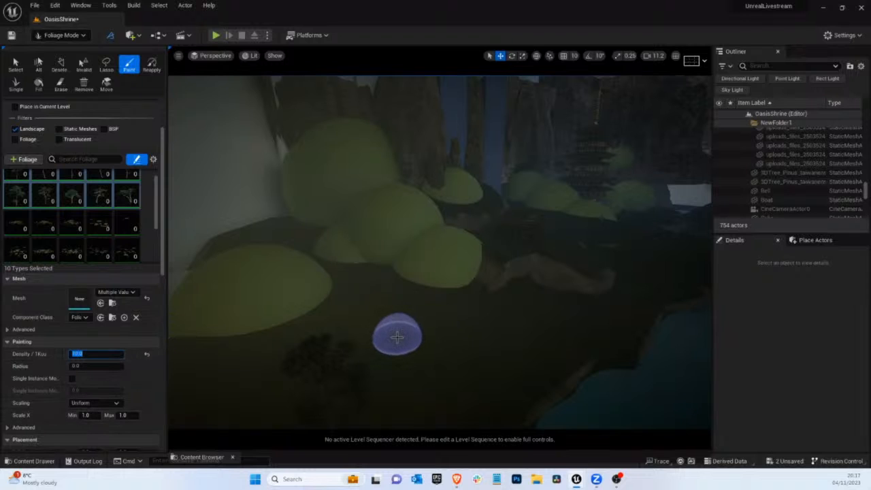
{"action": "type", "text": "5"}
{"action": "left_click", "coordinate": [85, 366]}
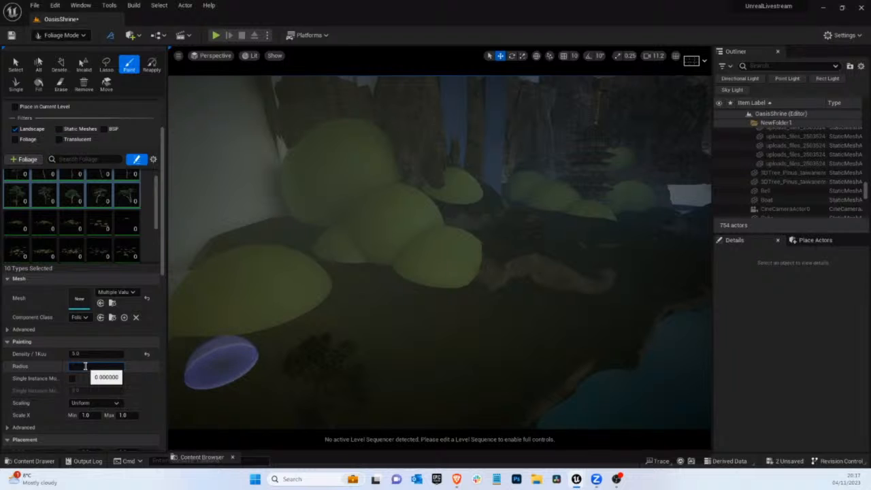
Try painting pines on the open ground between the blockout domes and the water, and undo the painting
{"action": "left_click", "coordinate": [399, 329]}
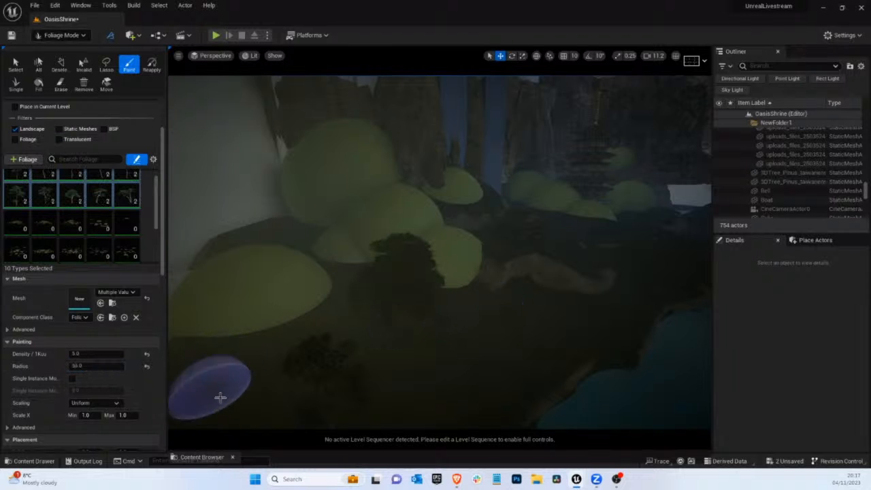
{"action": "right_click_drag", "start_coordinate": [461, 394], "coordinate": [461, 408]}
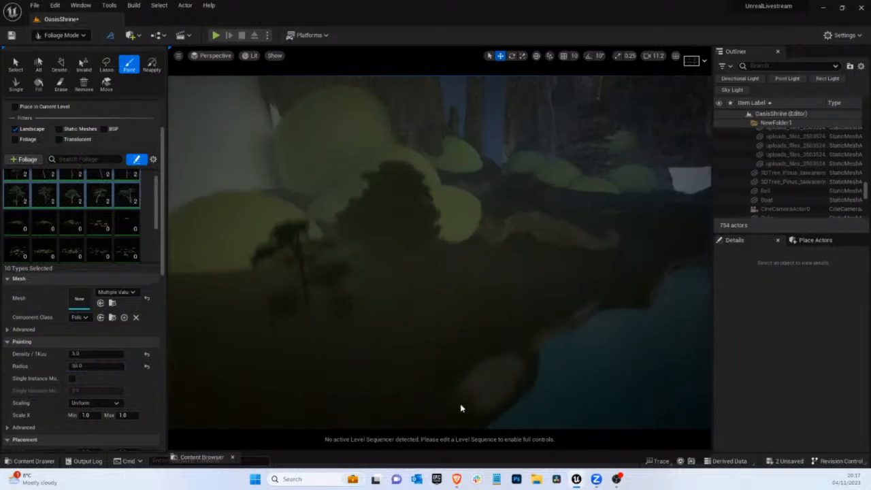
{"action": "key", "text": "ctrl+z"}
Set the pines' Density / 1Kuu to 1, test-paint them around the green domes, and undo the strokes
{"action": "left_click", "coordinate": [86, 355]}
{"action": "type", "text": "1"}
{"action": "left_click", "coordinate": [401, 291]}
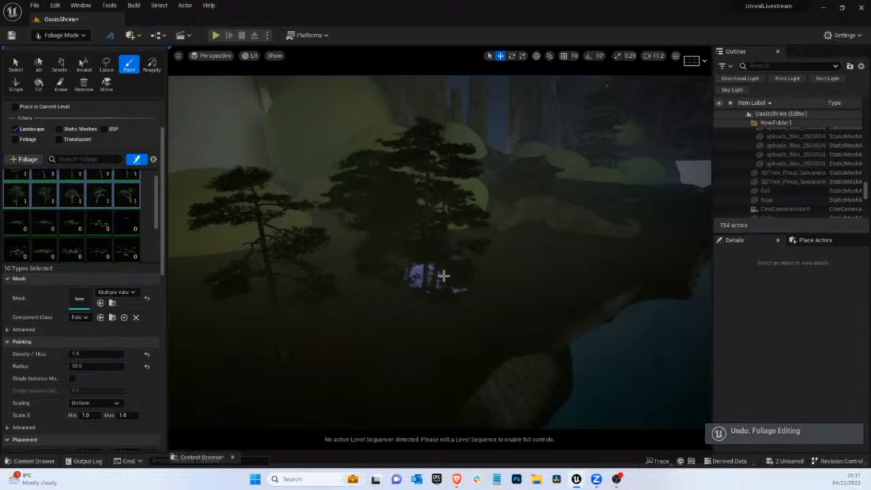
{"action": "right_click_drag", "start_coordinate": [508, 250], "coordinate": [418, 258]}
{"action": "right_click_drag", "start_coordinate": [374, 239], "coordinate": [396, 249]}
{"action": "left_click", "coordinate": [444, 264]}
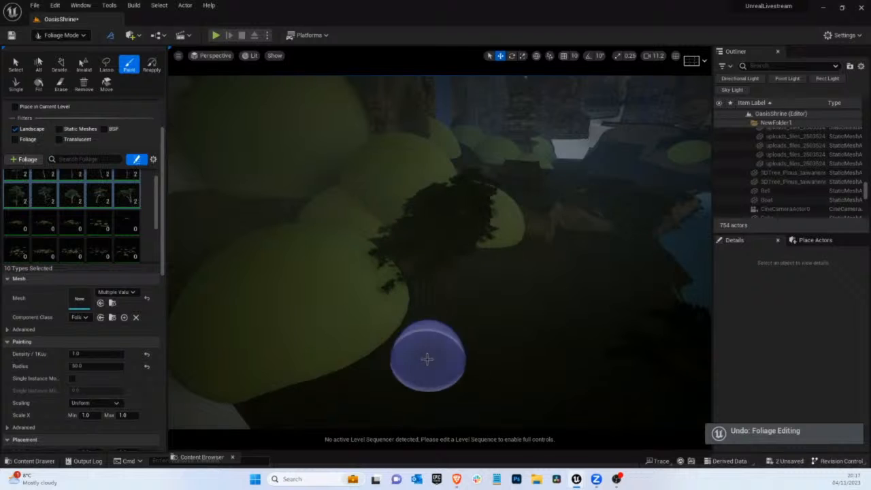
{"action": "left_click", "coordinate": [442, 352]}
{"action": "mouse_move", "coordinate": [626, 347]}
{"action": "right_mouse_down"}
{"action": "mouse_move", "coordinate": [654, 354]}
{"action": "mouse_move", "coordinate": [504, 316]}
{"action": "mouse_move", "coordinate": [672, 359]}
{"action": "right_mouse_up"}
{"action": "left_click", "coordinate": [485, 325]}
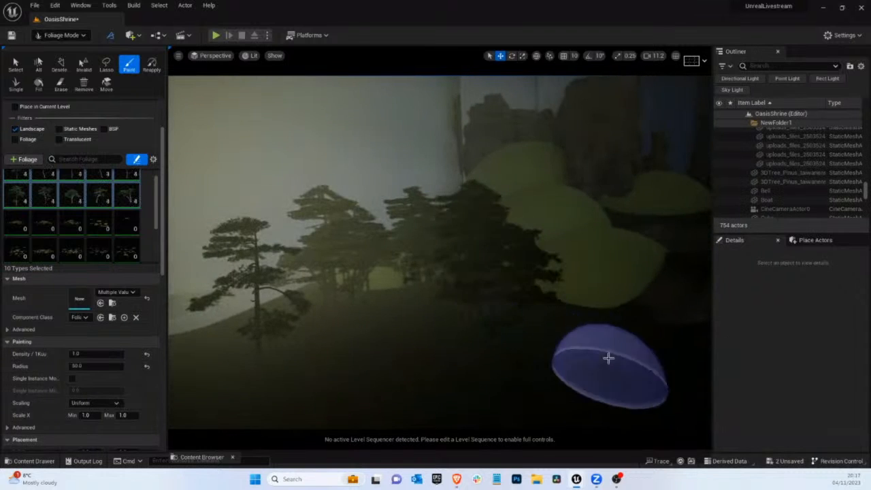
{"action": "key", "text": "ctrl+z"}
{"action": "key", "text": "ctrl+z"}
{"action": "key", "text": "ctrl+z"}
{"action": "key", "text": "ctrl+z"}
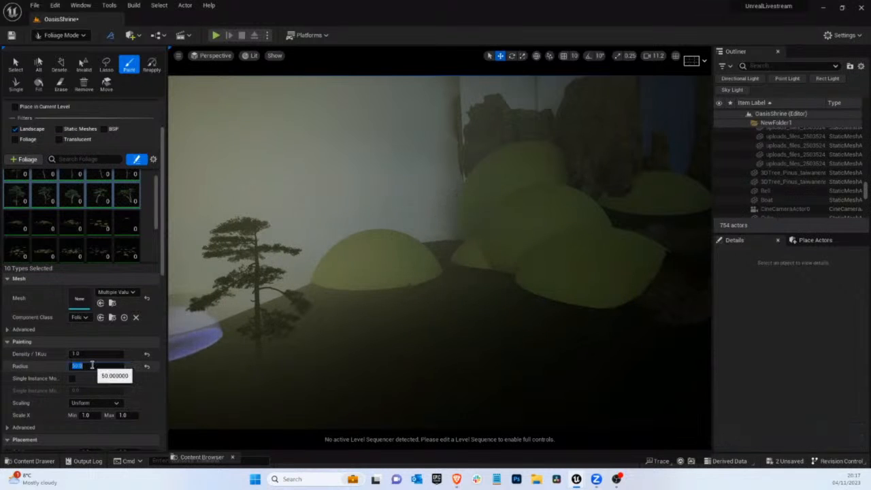
Try painting the pines in front of the small dome with a Radius of 100, and undo the stroke
{"action": "left_click", "coordinate": [428, 299]}
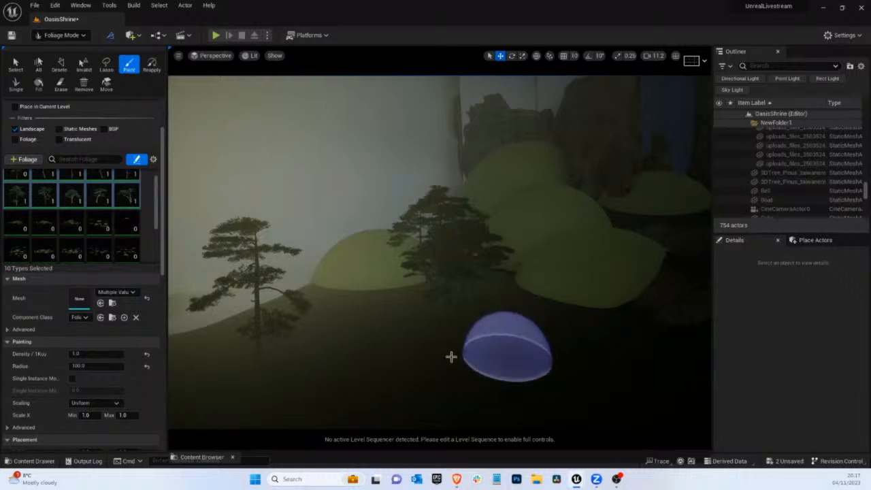
{"action": "key", "text": "ctrl+z"}
Set the pines' Radius to 500, test-paint two spots near the domes, and undo both strokes
{"action": "left_click", "coordinate": [71, 367]}
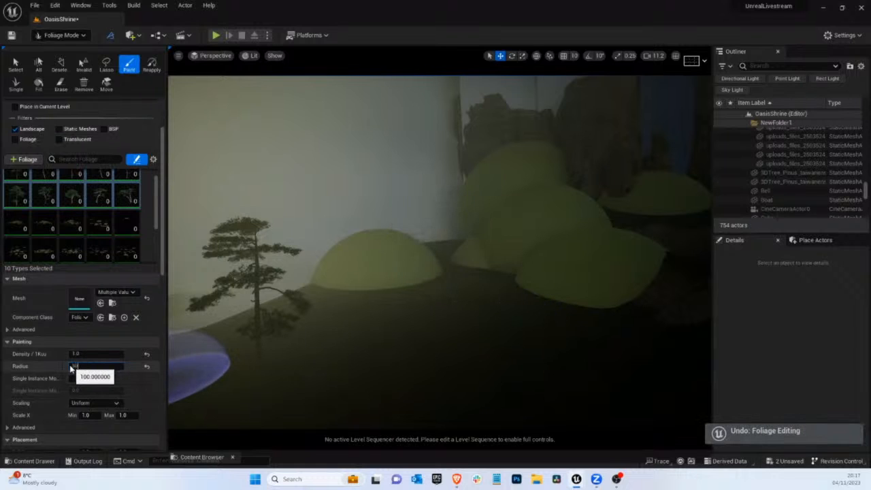
{"action": "left_click", "coordinate": [418, 294]}
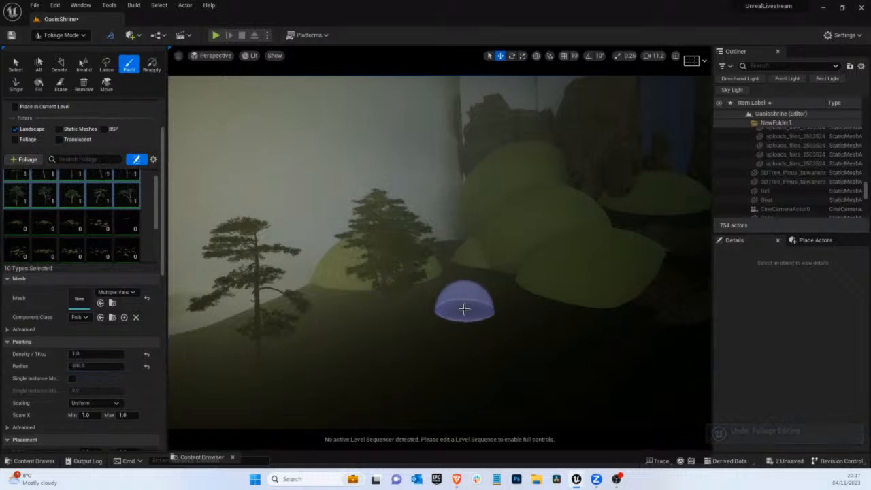
{"action": "left_click", "coordinate": [536, 315]}
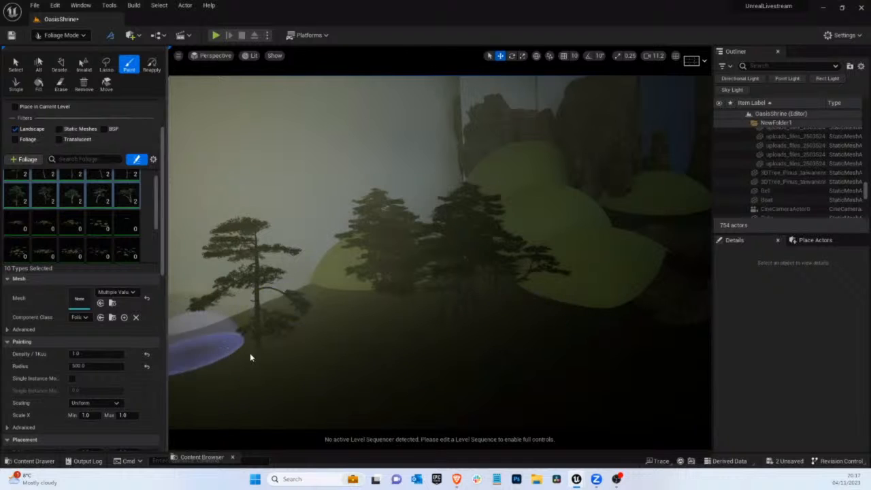
{"action": "key", "text": "ctrl+z"}
{"action": "key", "text": "ctrl+z"}
Set the brush's Paint Density to 0.2 and paint pines around the domes on the bank, undoing the last foliage edit
{"action": "left_click", "coordinate": [77, 354]}
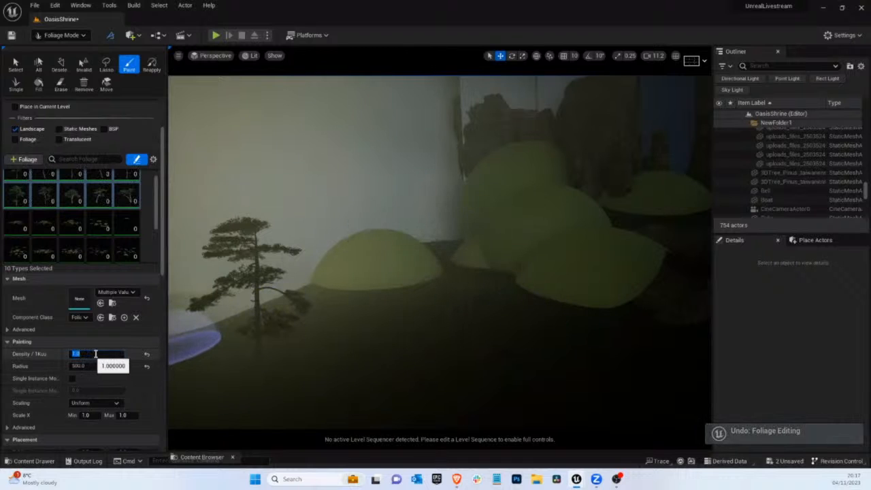
{"action": "scroll", "coordinate": [60, 155], "scroll_direction": "up", "scroll_amount": 3}
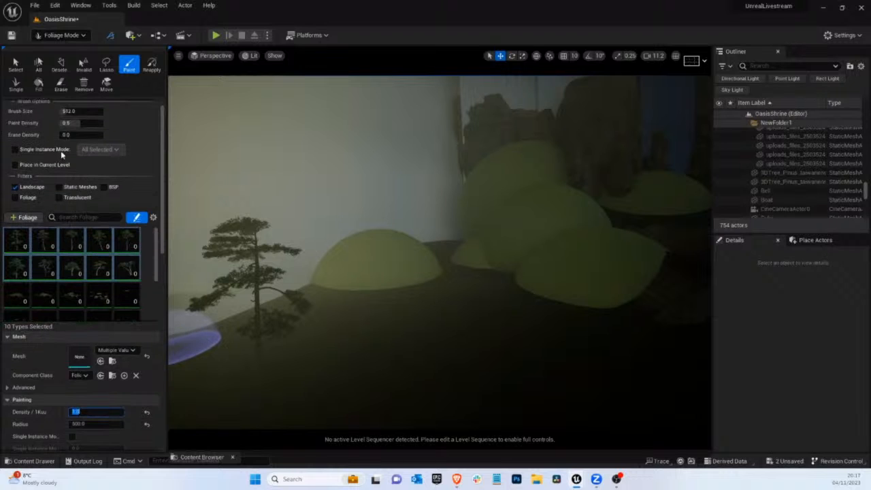
{"action": "scroll", "coordinate": [60, 155], "scroll_direction": "up", "scroll_amount": 1}
{"action": "left_click", "coordinate": [75, 138]}
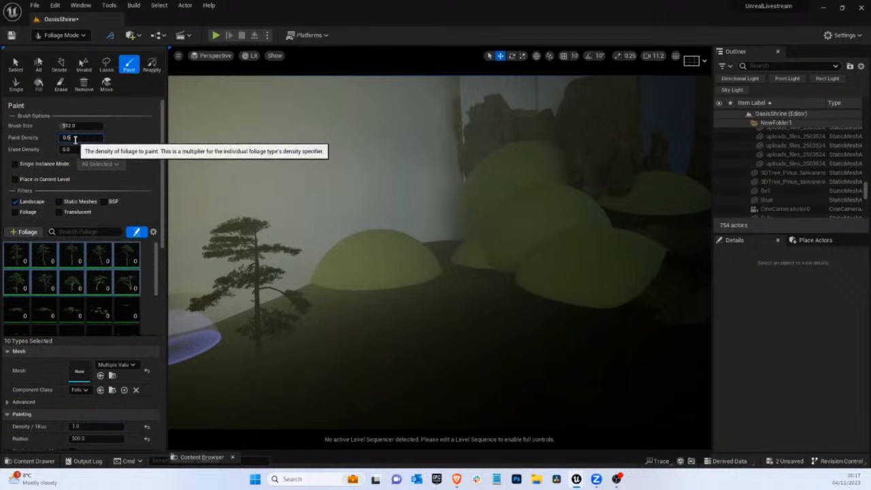
{"action": "mouse_move", "coordinate": [326, 278]}
{"action": "left_mouse_down"}
{"action": "mouse_move", "coordinate": [517, 309]}
{"action": "mouse_move", "coordinate": [575, 276]}
{"action": "left_mouse_up"}
{"action": "mouse_move", "coordinate": [575, 276]}
{"action": "right_mouse_down"}
{"action": "mouse_move", "coordinate": [357, 89]}
{"action": "mouse_move", "coordinate": [723, 342]}
{"action": "mouse_move", "coordinate": [510, 275]}
{"action": "right_mouse_up"}
{"action": "left_click_drag", "start_coordinate": [409, 281], "coordinate": [398, 281]}
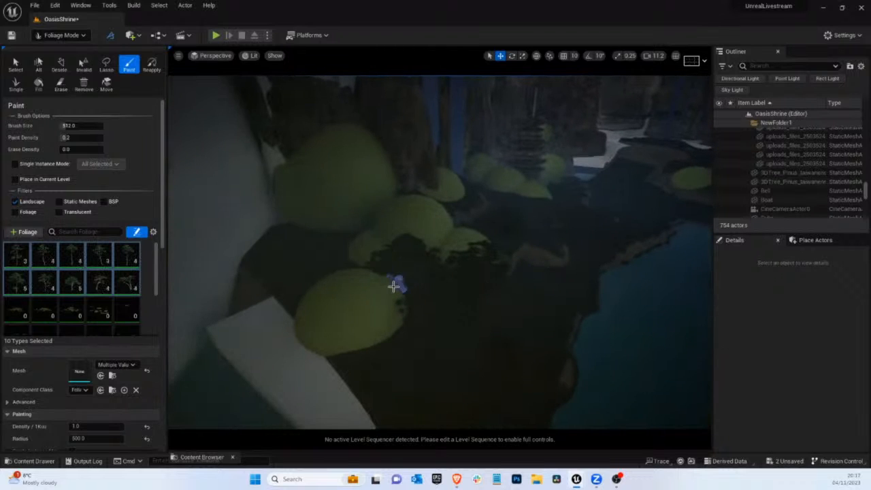
{"action": "key", "text": "ctrl+z"}
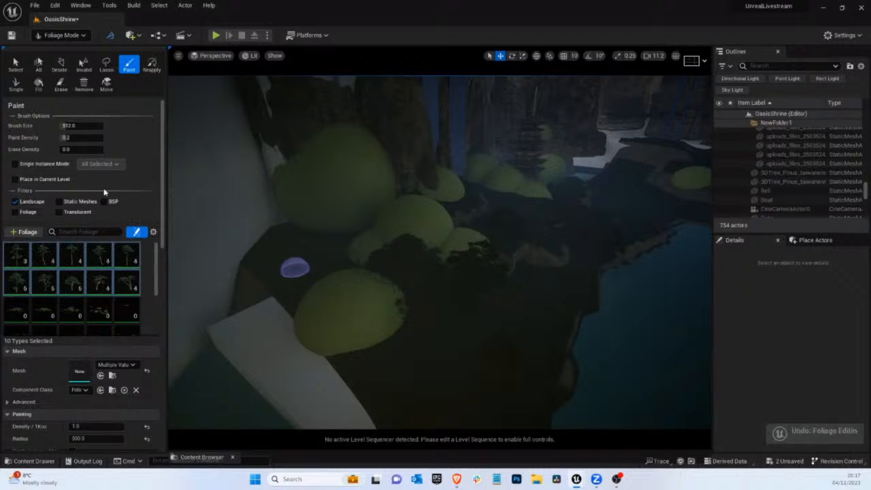
Enlarge the foliage brush to about 1310 and paint more pines along the bank beside the cliff and water
{"action": "left_click_drag", "start_coordinate": [71, 127], "coordinate": [79, 127]}
{"action": "mouse_move", "coordinate": [320, 252]}
{"action": "left_mouse_down"}
{"action": "mouse_move", "coordinate": [311, 334]}
{"action": "mouse_move", "coordinate": [340, 286]}
{"action": "mouse_move", "coordinate": [334, 295]}
{"action": "mouse_move", "coordinate": [287, 282]}
{"action": "mouse_move", "coordinate": [432, 341]}
{"action": "mouse_move", "coordinate": [363, 377]}
{"action": "mouse_move", "coordinate": [480, 290]}
{"action": "left_mouse_up"}
{"action": "right_click_drag", "start_coordinate": [480, 290], "coordinate": [456, 292]}
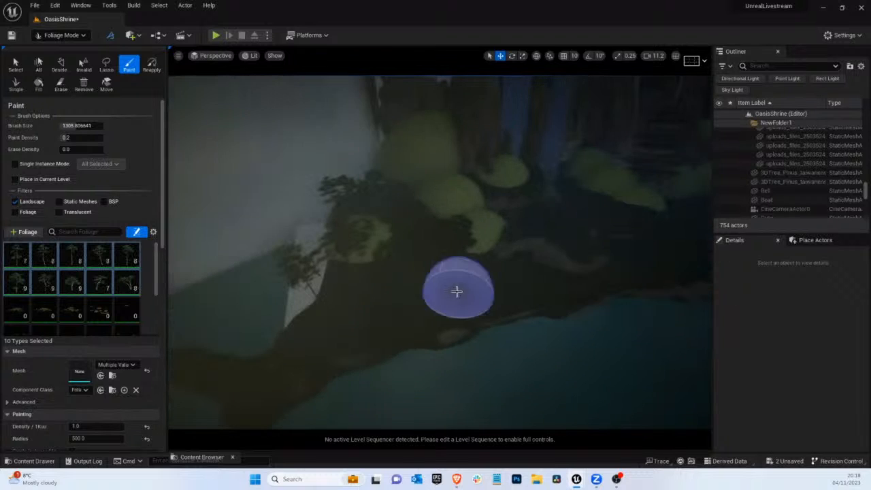
{"action": "left_click", "coordinate": [371, 293]}
{"action": "right_click_drag", "start_coordinate": [580, 240], "coordinate": [583, 239]}
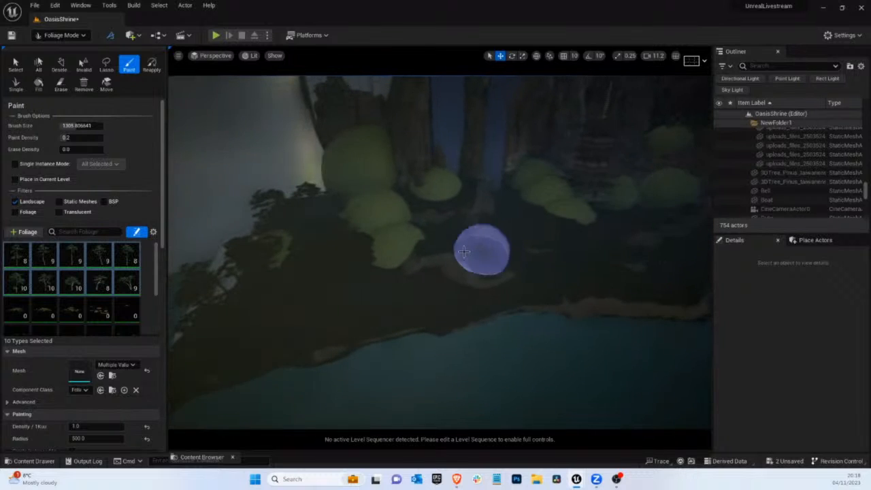
Paint pines over the blockout domes around the base of the pagoda and beside the path
{"action": "right_click_drag", "start_coordinate": [539, 205], "coordinate": [439, 231]}
{"action": "scroll", "coordinate": [433, 229], "scroll_direction": "up", "scroll_amount": 4}
{"action": "scroll", "coordinate": [458, 245], "scroll_direction": "up", "scroll_amount": 3}
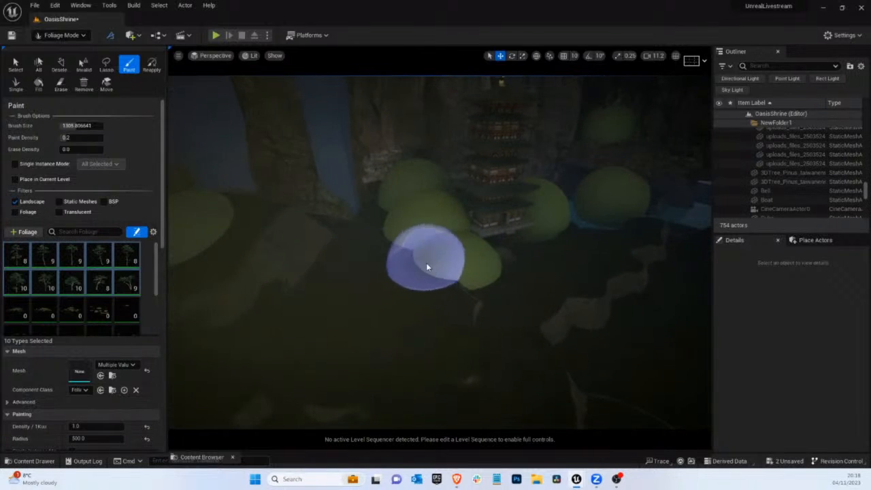
{"action": "mouse_move", "coordinate": [426, 262]}
{"action": "left_mouse_down"}
{"action": "mouse_move", "coordinate": [388, 217]}
{"action": "mouse_move", "coordinate": [405, 211]}
{"action": "mouse_move", "coordinate": [431, 263]}
{"action": "mouse_move", "coordinate": [451, 268]}
{"action": "mouse_move", "coordinate": [399, 326]}
{"action": "mouse_move", "coordinate": [394, 315]}
{"action": "mouse_move", "coordinate": [488, 311]}
{"action": "left_mouse_up"}
{"action": "right_click_drag", "start_coordinate": [488, 311], "coordinate": [495, 306]}
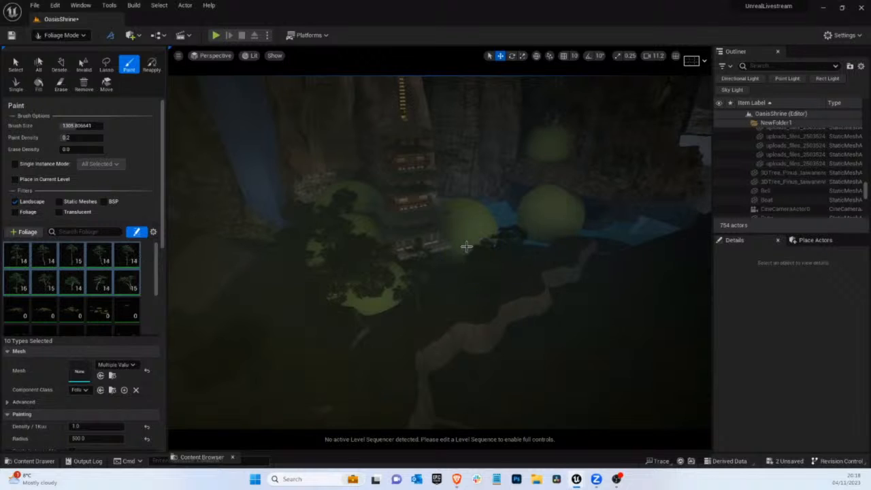
{"action": "mouse_move", "coordinate": [466, 246]}
{"action": "left_mouse_down"}
{"action": "mouse_move", "coordinate": [474, 259]}
{"action": "mouse_move", "coordinate": [528, 257]}
{"action": "mouse_move", "coordinate": [505, 274]}
{"action": "left_mouse_up"}
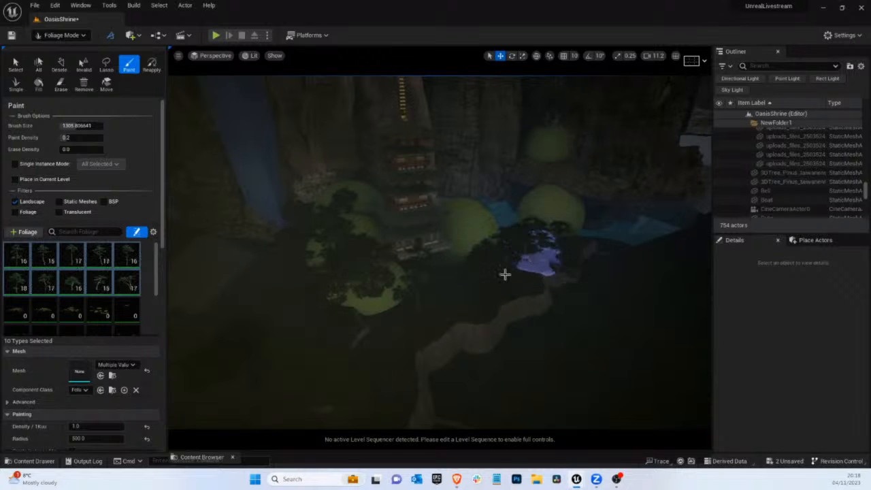
Paint more pines along the bank around the domes below the waterfalls and in the foreground
{"action": "right_click_drag", "start_coordinate": [451, 288], "coordinate": [428, 379]}
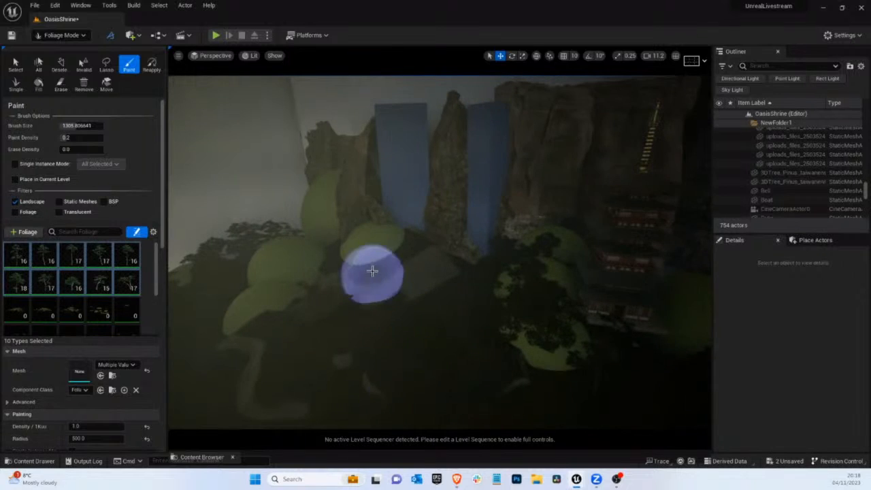
{"action": "mouse_move", "coordinate": [372, 270]}
{"action": "left_mouse_down"}
{"action": "mouse_move", "coordinate": [370, 249]}
{"action": "mouse_move", "coordinate": [405, 242]}
{"action": "mouse_move", "coordinate": [309, 267]}
{"action": "left_mouse_up"}
{"action": "mouse_move", "coordinate": [309, 268]}
{"action": "right_mouse_down"}
{"action": "mouse_move", "coordinate": [404, 331]}
{"action": "mouse_move", "coordinate": [690, 233]}
{"action": "mouse_move", "coordinate": [212, 361]}
{"action": "mouse_move", "coordinate": [441, 317]}
{"action": "mouse_move", "coordinate": [423, 345]}
{"action": "right_mouse_up"}
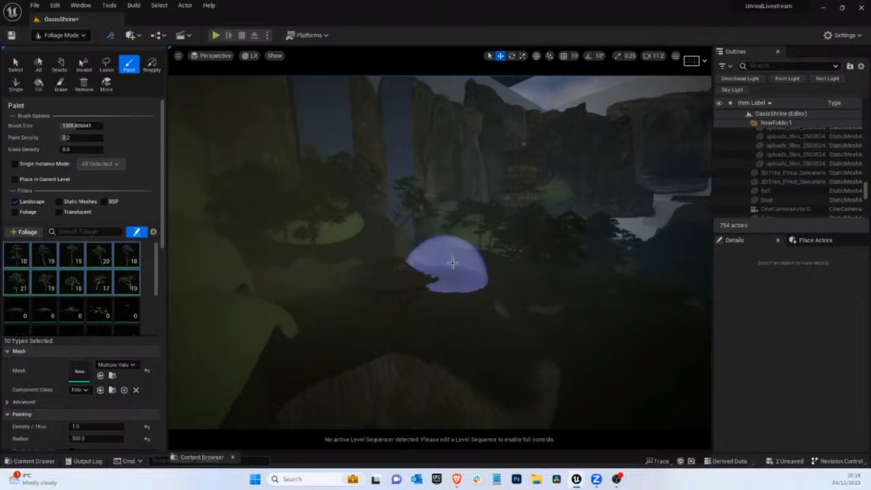
{"action": "left_click", "coordinate": [445, 270]}
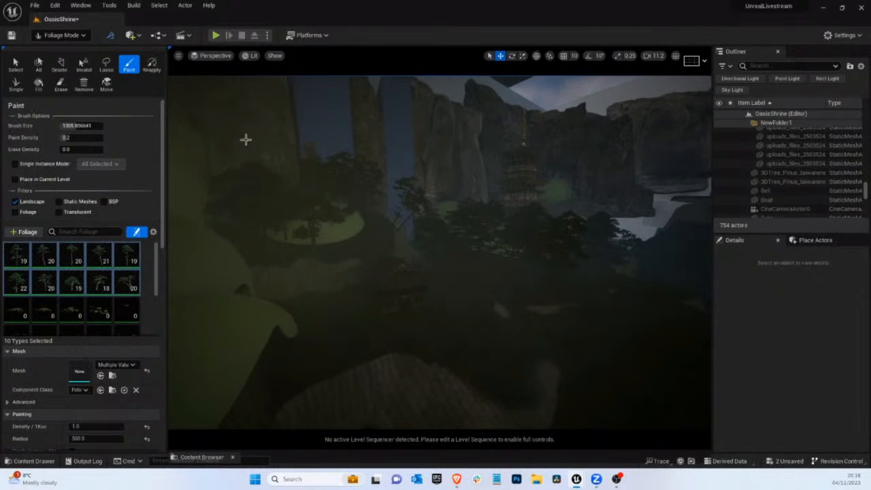
Check the shot through CineCameraActor0, then leave the camera and select the painted foliage to inspect it from above the bank
{"action": "left_click", "coordinate": [62, 35]}
{"action": "left_click", "coordinate": [71, 44]}
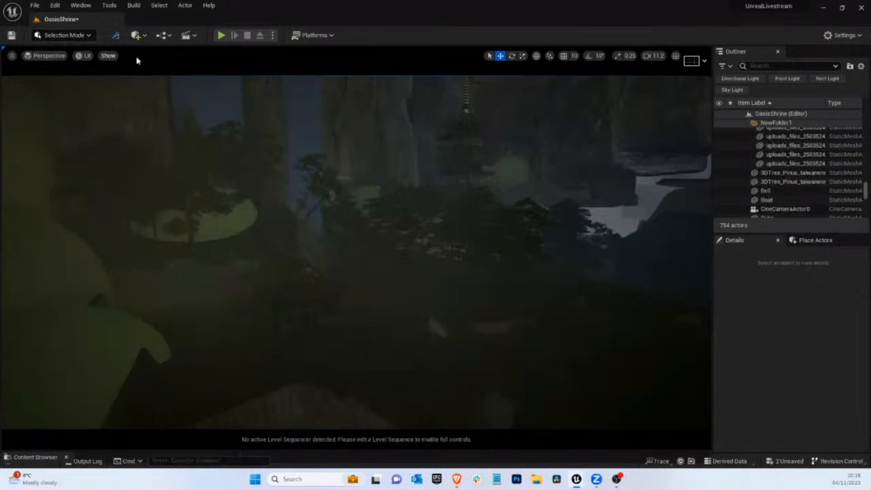
{"action": "left_click", "coordinate": [59, 56]}
{"action": "left_click", "coordinate": [98, 156]}
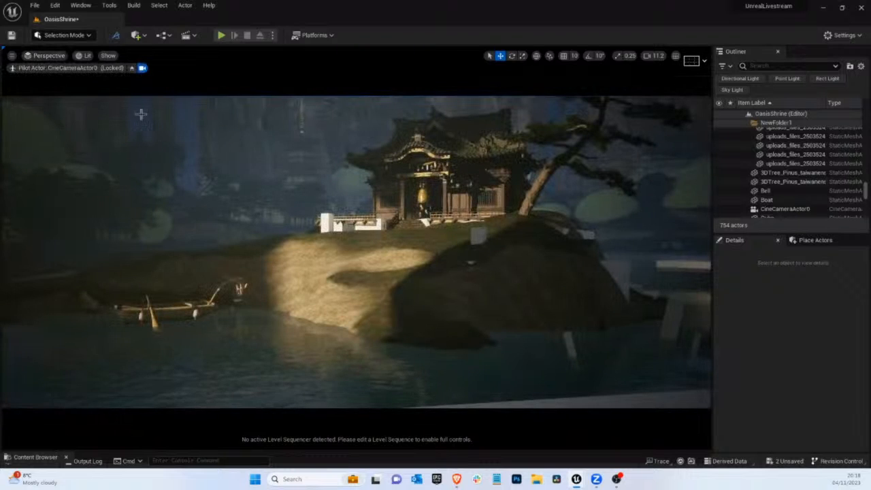
{"action": "left_click", "coordinate": [132, 69]}
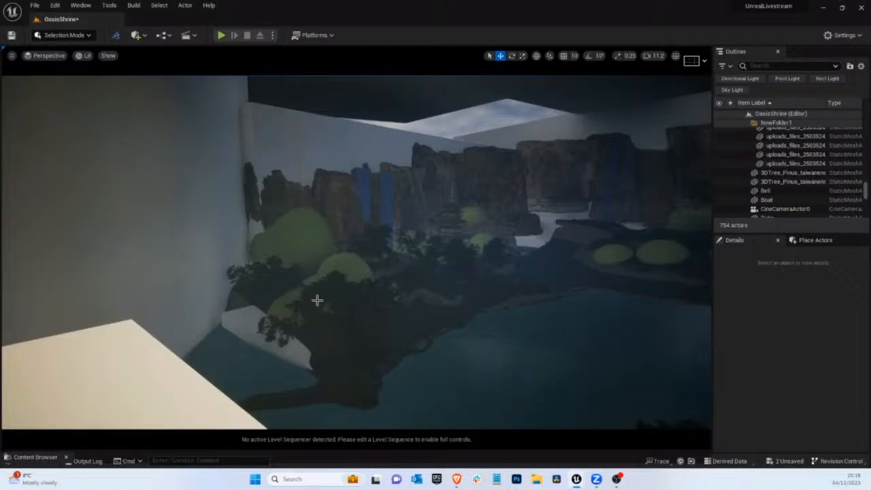
{"action": "left_click", "coordinate": [317, 302]}
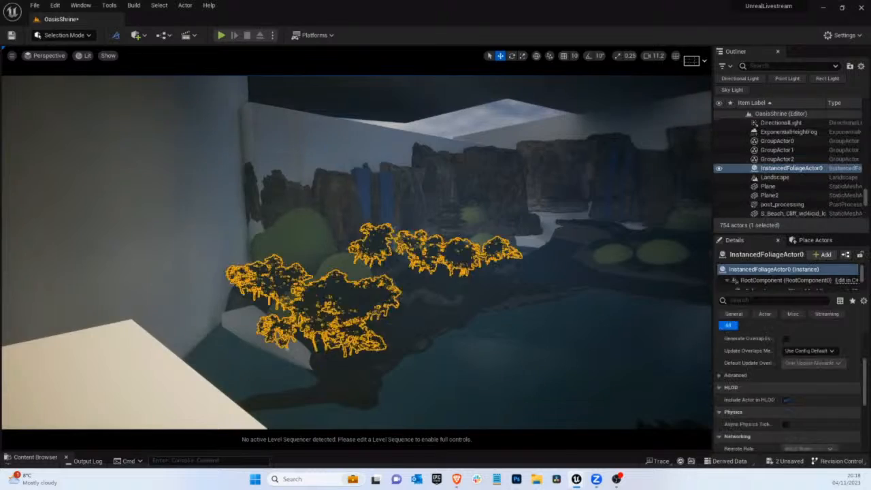
{"action": "scroll", "coordinate": [383, 316], "scroll_direction": "up", "scroll_amount": 5}
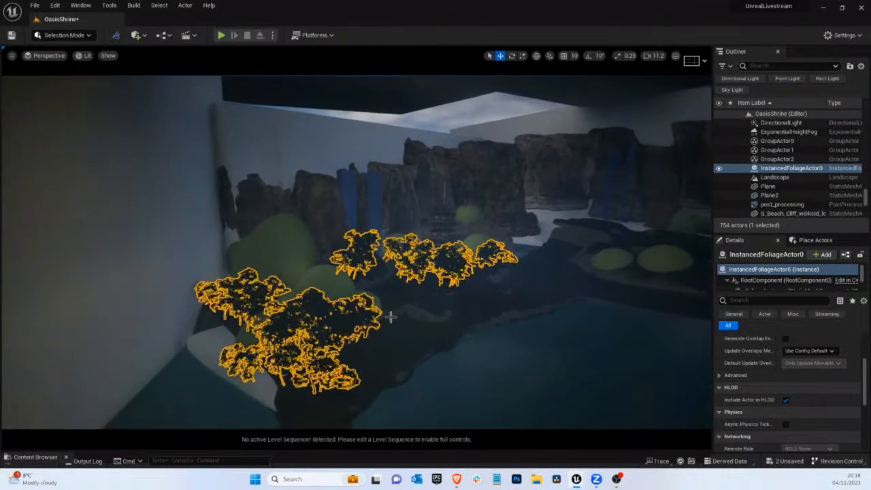
Return to Foliage mode, select all ten pine types, and erase the painted pines along the whole bank
{"action": "left_click", "coordinate": [64, 35]}
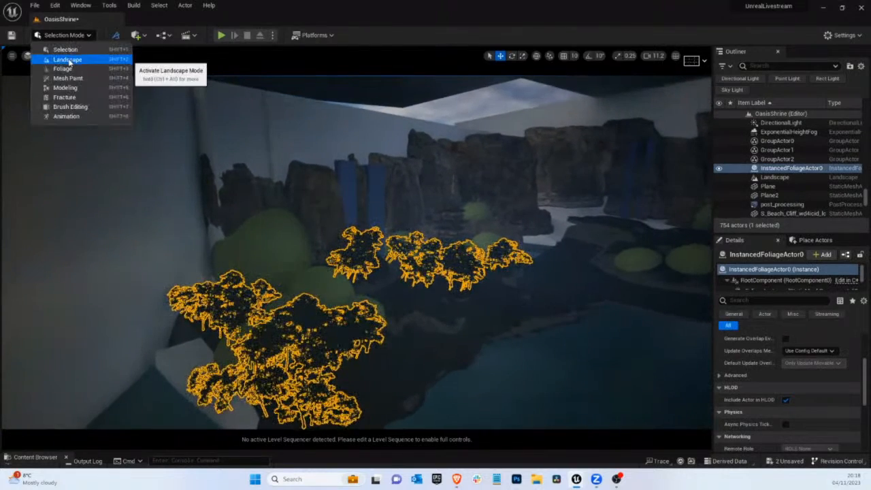
{"action": "left_click", "coordinate": [67, 60]}
{"action": "left_click", "coordinate": [64, 35]}
{"action": "left_click", "coordinate": [62, 68]}
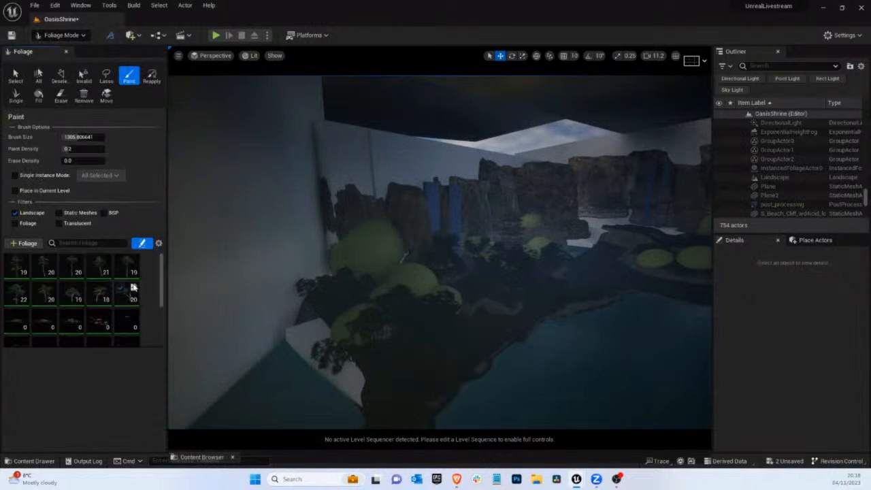
{"action": "left_click", "coordinate": [17, 264]}
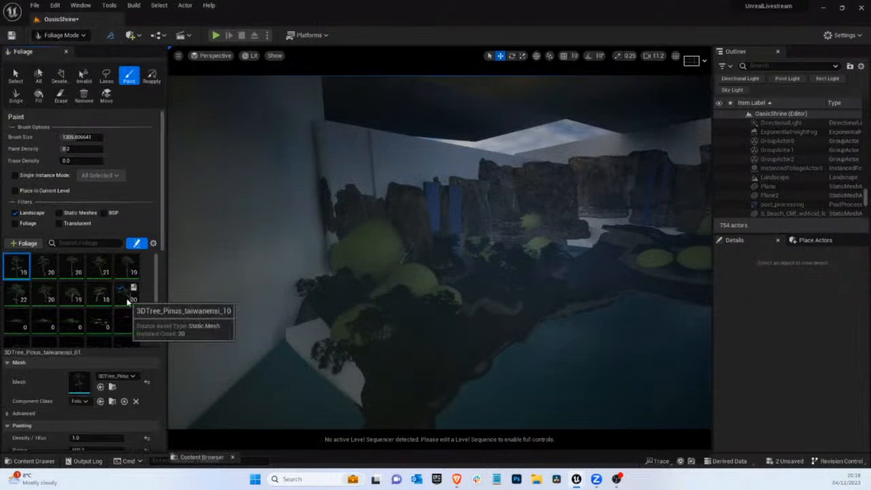
{"action": "left_click", "coordinate": [129, 301], "text": "shift"}
{"action": "scroll", "coordinate": [134, 422], "scroll_direction": "down", "scroll_amount": 5}
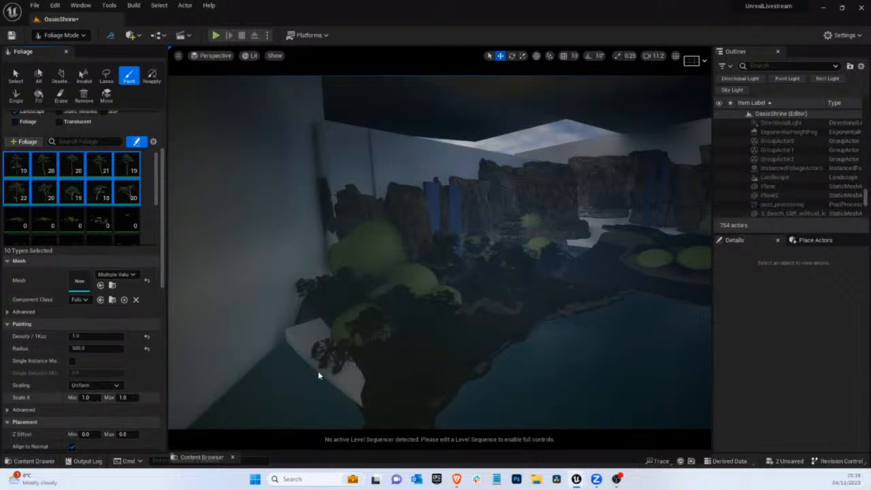
{"action": "mouse_move", "coordinate": [406, 386]}
{"action": "left_mouse_down", "text": "shift"}
{"action": "mouse_move", "coordinate": [356, 350]}
{"action": "mouse_move", "coordinate": [400, 353]}
{"action": "mouse_move", "coordinate": [353, 332]}
{"action": "mouse_move", "coordinate": [339, 298]}
{"action": "mouse_move", "coordinate": [506, 261]}
{"action": "mouse_move", "coordinate": [453, 271]}
{"action": "mouse_move", "coordinate": [469, 267]}
{"action": "mouse_move", "coordinate": [531, 277]}
{"action": "mouse_move", "coordinate": [476, 284]}
{"action": "mouse_move", "coordinate": [549, 266]}
{"action": "left_mouse_up", "text": "shift"}
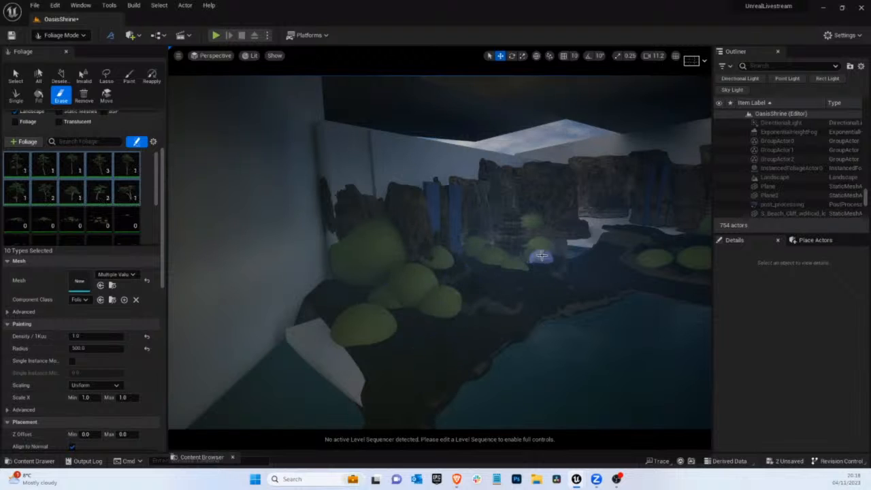
{"action": "mouse_move", "coordinate": [437, 253]}
{"action": "left_mouse_down", "text": "shift"}
{"action": "mouse_move", "coordinate": [500, 303]}
{"action": "mouse_move", "coordinate": [521, 284]}
{"action": "left_mouse_up", "text": "shift"}
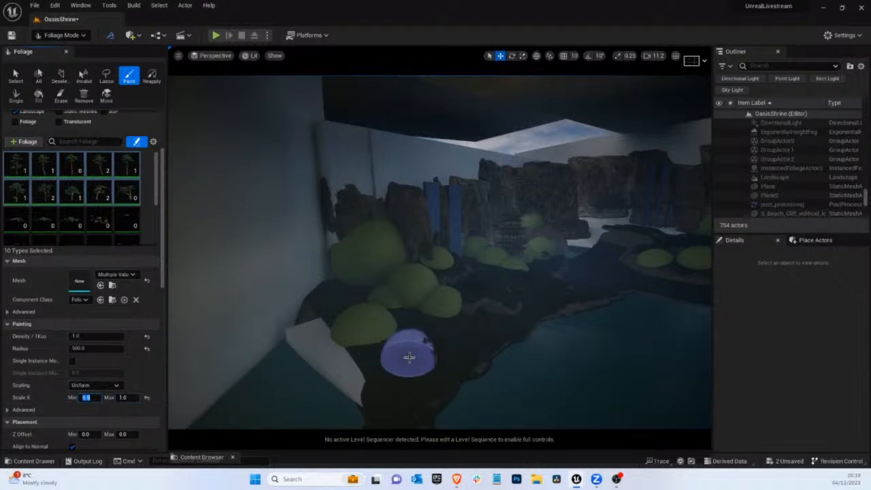
Set the pines' minimum Scale X to 0.5 and repaint pines around the foreground dome, undoing two strokes
{"action": "left_click", "coordinate": [424, 326]}
{"action": "mouse_move", "coordinate": [450, 321]}
{"action": "right_mouse_down"}
{"action": "mouse_move", "coordinate": [379, 266]}
{"action": "mouse_move", "coordinate": [466, 229]}
{"action": "mouse_move", "coordinate": [270, 210]}
{"action": "mouse_move", "coordinate": [296, 221]}
{"action": "right_mouse_up"}
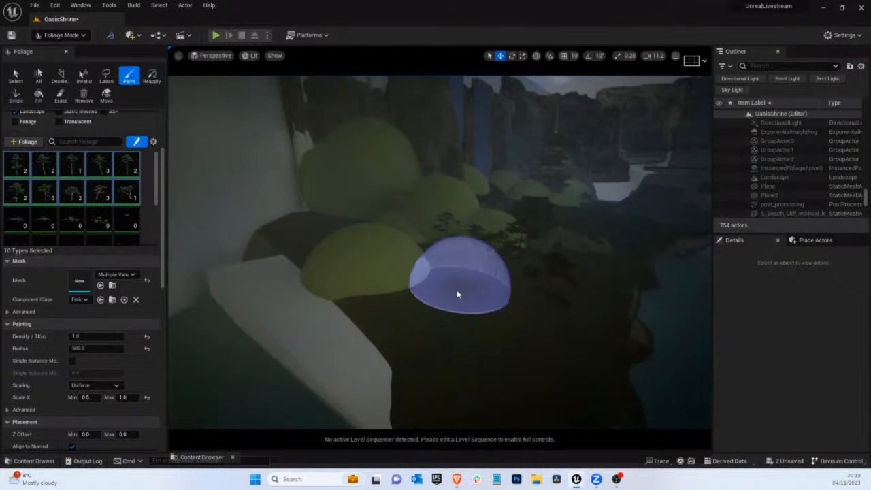
{"action": "mouse_move", "coordinate": [456, 293]}
{"action": "left_mouse_down"}
{"action": "mouse_move", "coordinate": [344, 288]}
{"action": "mouse_move", "coordinate": [383, 338]}
{"action": "mouse_move", "coordinate": [397, 338]}
{"action": "left_mouse_up"}
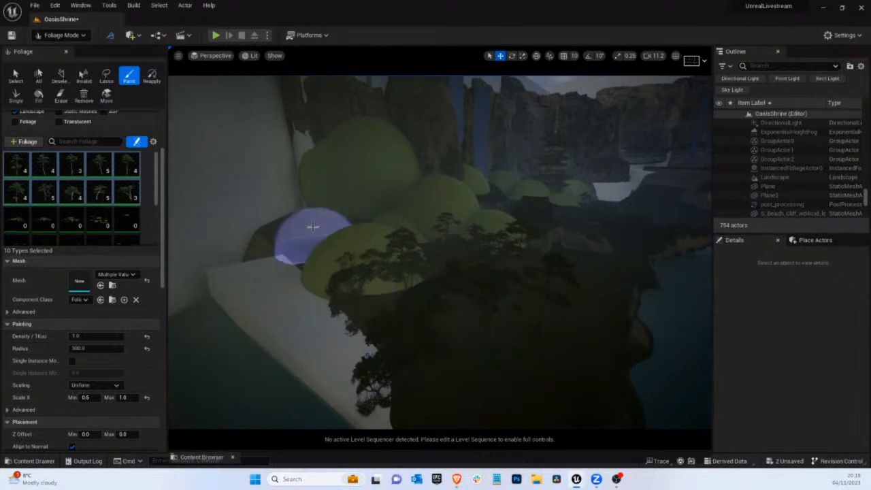
{"action": "key", "text": "ctrl+z"}
{"action": "mouse_move", "coordinate": [318, 238]}
{"action": "left_mouse_down"}
{"action": "mouse_move", "coordinate": [349, 214]}
{"action": "mouse_move", "coordinate": [388, 252]}
{"action": "mouse_move", "coordinate": [340, 279]}
{"action": "mouse_move", "coordinate": [421, 286]}
{"action": "left_mouse_up"}
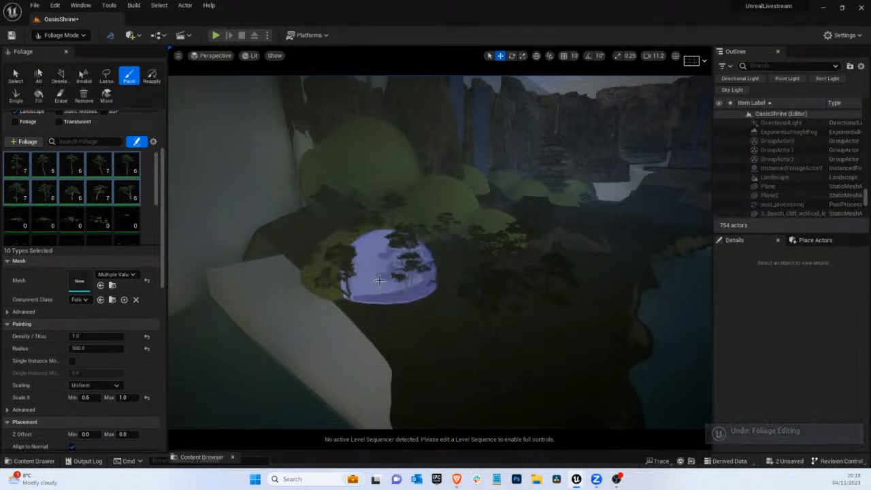
{"action": "key", "text": "ctrl+z"}
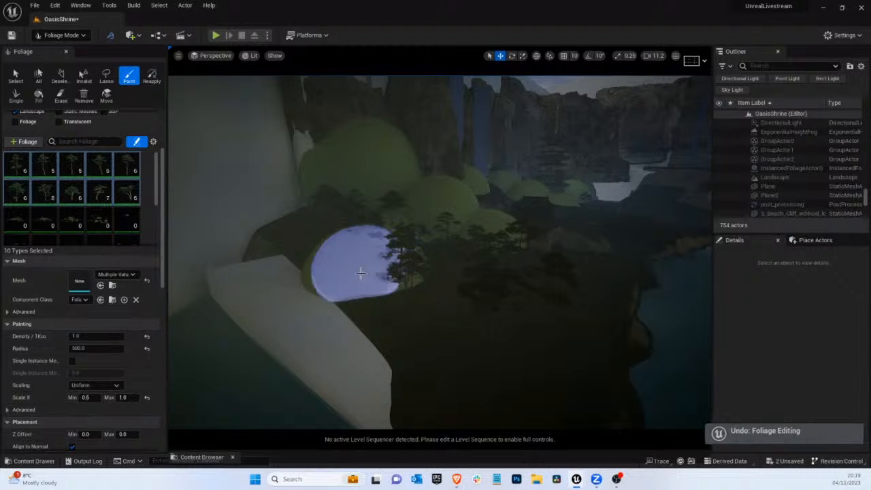
{"action": "mouse_move", "coordinate": [359, 273]}
{"action": "left_mouse_down"}
{"action": "mouse_move", "coordinate": [437, 266]}
{"action": "mouse_move", "coordinate": [442, 254]}
{"action": "left_mouse_up"}
{"action": "mouse_move", "coordinate": [443, 254]}
{"action": "right_mouse_down"}
{"action": "mouse_move", "coordinate": [535, 167]}
{"action": "mouse_move", "coordinate": [402, 265]}
{"action": "right_mouse_up"}
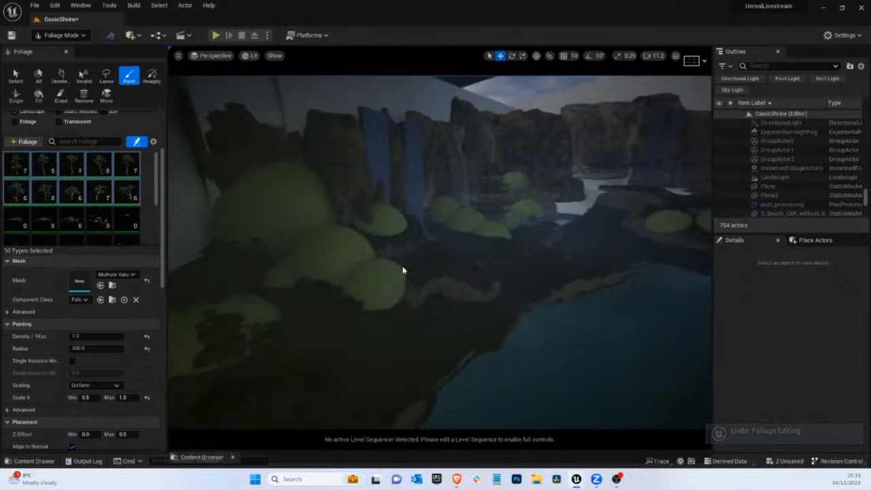
Paint pines around the middle domes on the bank and over the dome at the foot of the waterfalls
{"action": "mouse_move", "coordinate": [389, 268]}
{"action": "left_mouse_down"}
{"action": "mouse_move", "coordinate": [369, 252]}
{"action": "mouse_move", "coordinate": [318, 258]}
{"action": "left_mouse_up"}
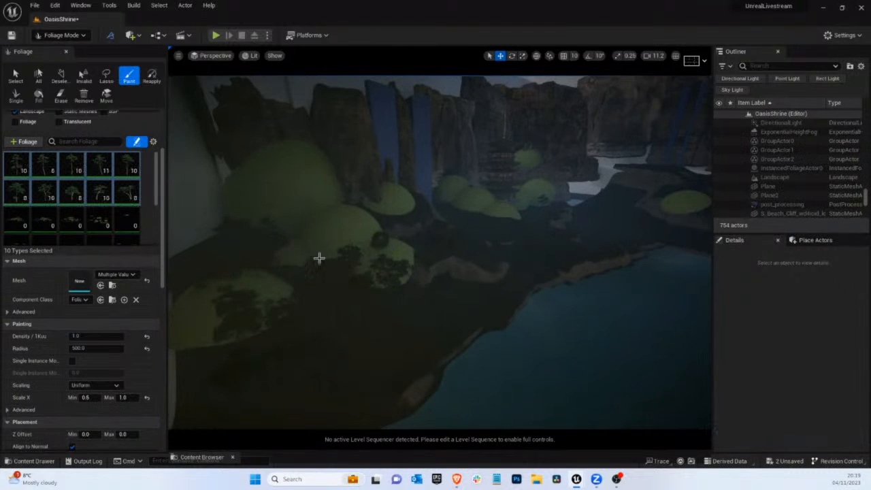
{"action": "left_click", "coordinate": [397, 202]}
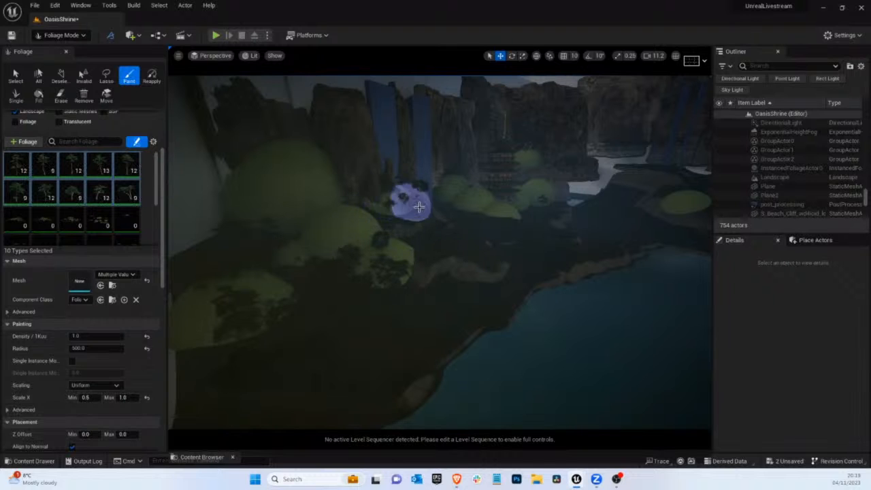
{"action": "mouse_move", "coordinate": [418, 205]}
{"action": "right_mouse_down"}
{"action": "mouse_move", "coordinate": [483, 182]}
{"action": "mouse_move", "coordinate": [418, 205]}
{"action": "mouse_move", "coordinate": [414, 229]}
{"action": "mouse_move", "coordinate": [422, 224]}
{"action": "right_mouse_up"}
{"action": "left_click", "coordinate": [400, 203]}
{"action": "left_click", "coordinate": [395, 187]}
{"action": "left_click", "coordinate": [389, 182]}
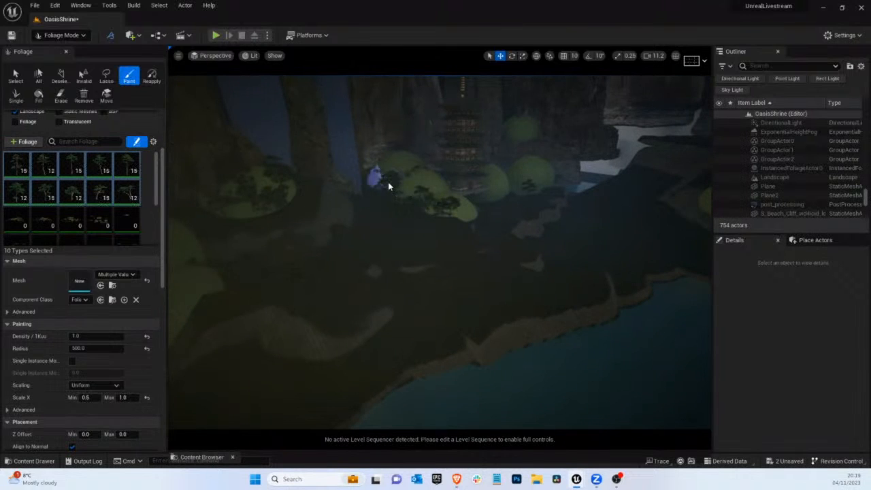
Paint pines around the domes at the pagoda's base and toward the far water, undoing one stroke
{"action": "left_click", "coordinate": [441, 200]}
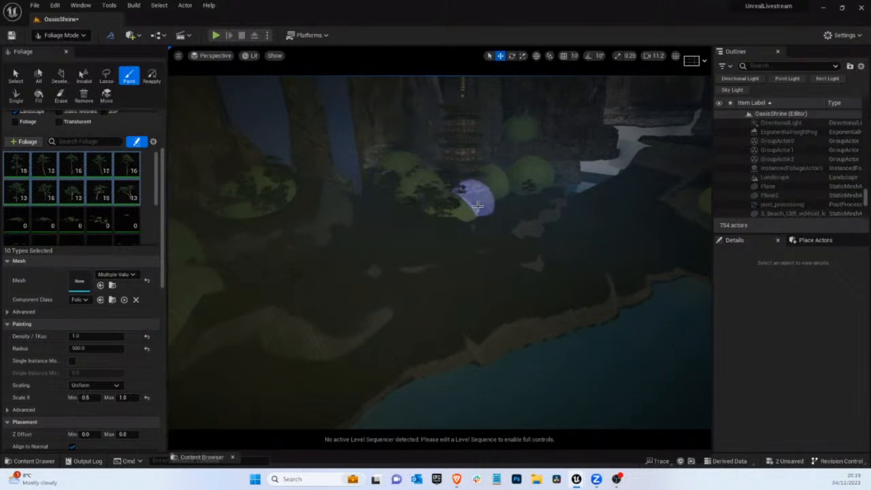
{"action": "key", "text": "ctrl+z"}
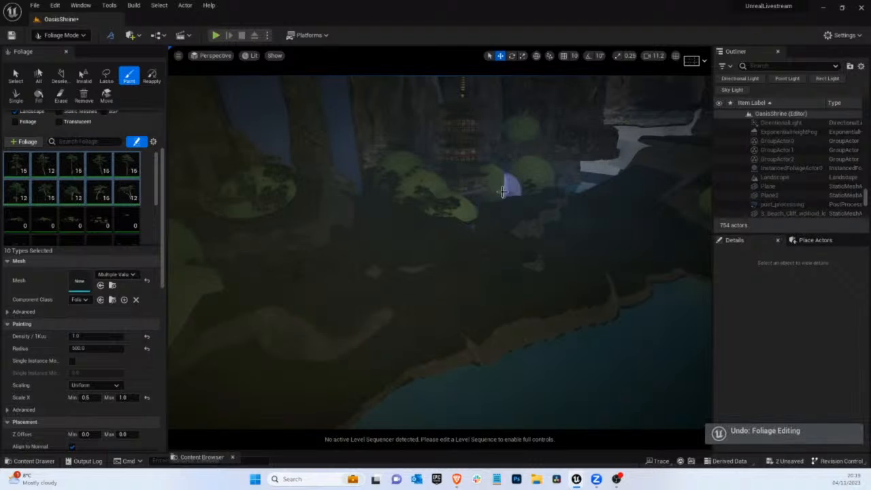
{"action": "left_click", "coordinate": [529, 197]}
{"action": "left_click", "coordinate": [554, 178]}
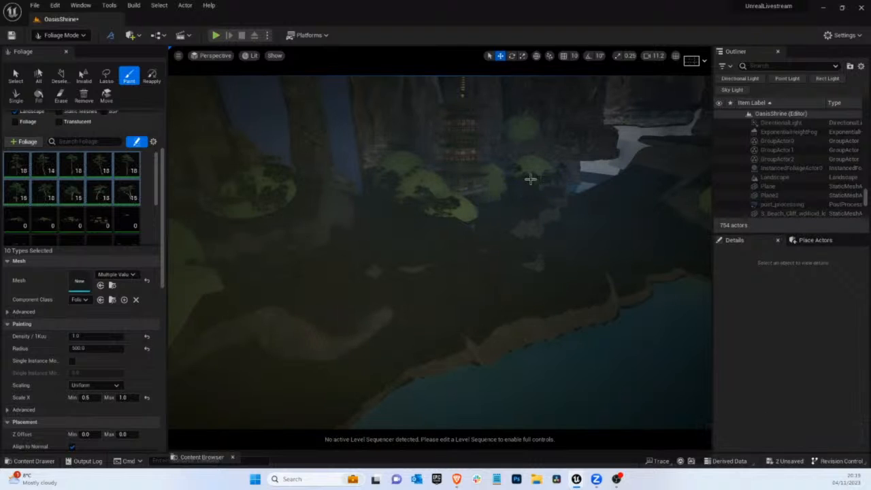
{"action": "left_click", "coordinate": [530, 179]}
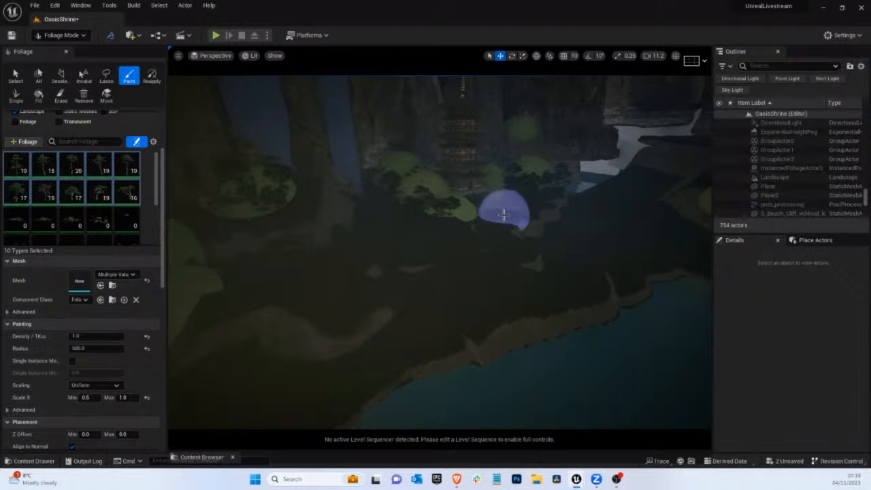
{"action": "left_click", "coordinate": [529, 203]}
{"action": "right_click_drag", "start_coordinate": [449, 193], "coordinate": [460, 195]}
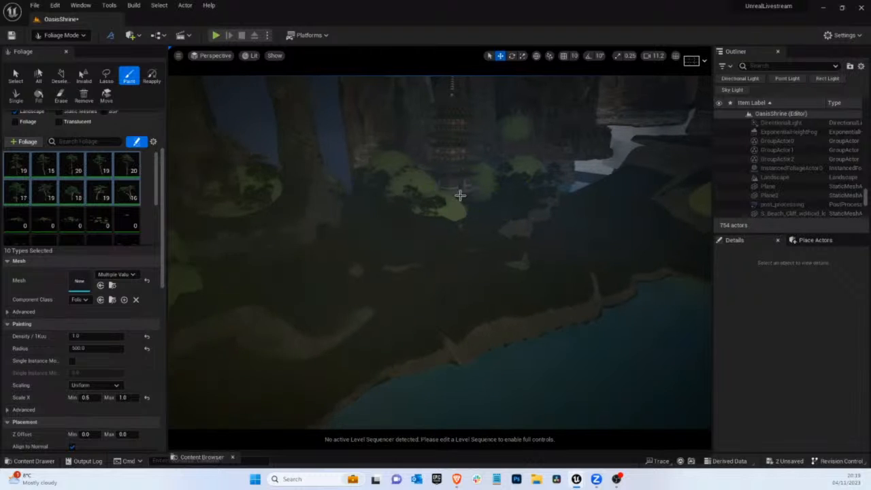
Fill in more pines over the elongated domes between the waterfalls and the pagoda
{"action": "mouse_move", "coordinate": [510, 208]}
{"action": "right_mouse_down"}
{"action": "mouse_move", "coordinate": [592, 167]}
{"action": "mouse_move", "coordinate": [460, 224]}
{"action": "mouse_move", "coordinate": [511, 208]}
{"action": "right_mouse_up"}
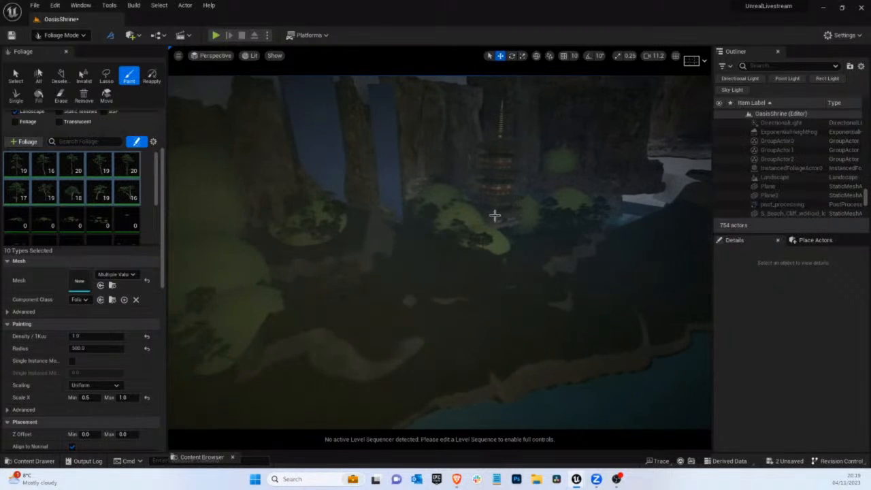
{"action": "left_click", "coordinate": [385, 246]}
{"action": "right_click", "coordinate": [410, 254]}
{"action": "left_click", "coordinate": [441, 226]}
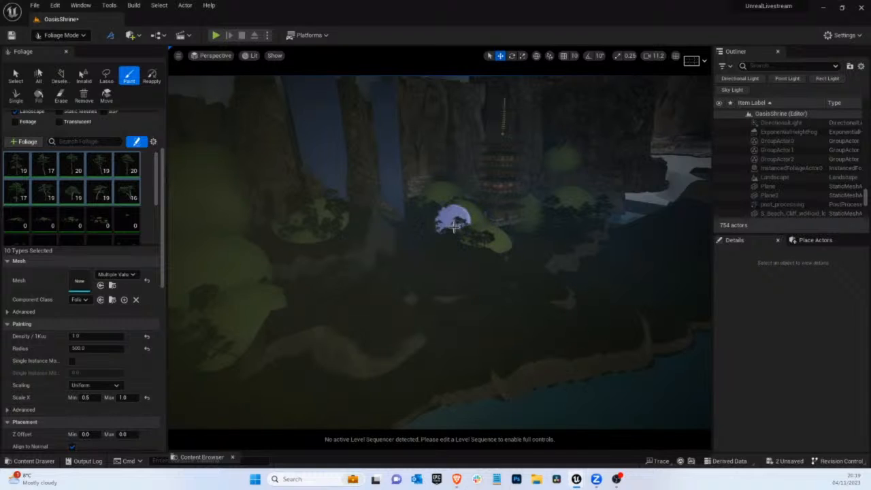
{"action": "left_click", "coordinate": [497, 250]}
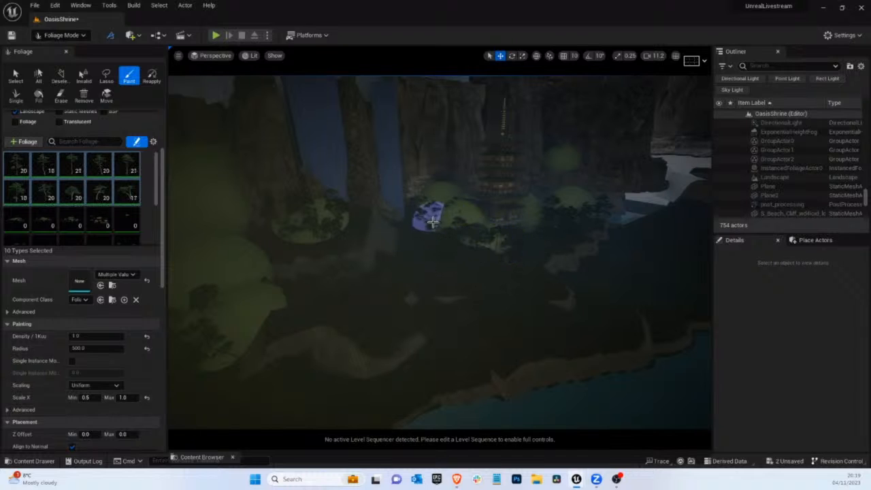
Paint pines behind and between the large domes near the blockout wall
{"action": "right_click_drag", "start_coordinate": [458, 236], "coordinate": [349, 249]}
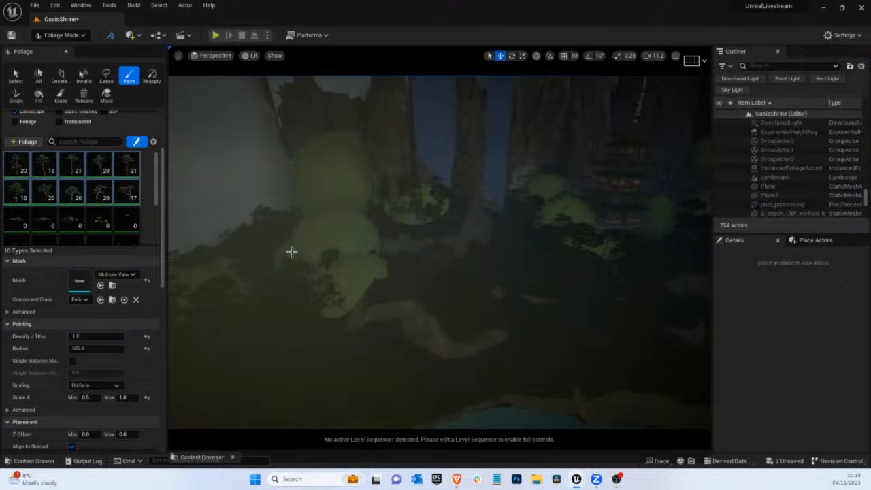
{"action": "mouse_move", "coordinate": [255, 258]}
{"action": "right_mouse_down"}
{"action": "mouse_move", "coordinate": [82, 250]}
{"action": "mouse_move", "coordinate": [352, 272]}
{"action": "mouse_move", "coordinate": [336, 256]}
{"action": "mouse_move", "coordinate": [387, 255]}
{"action": "right_mouse_up"}
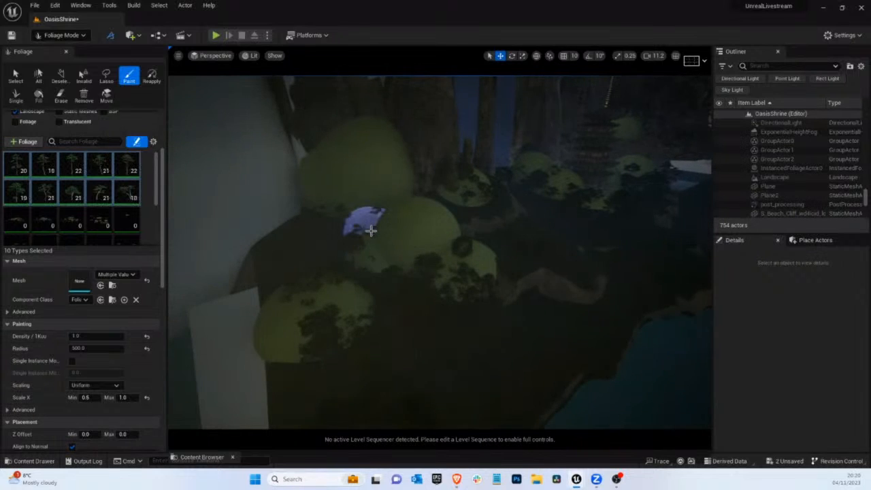
{"action": "left_click_drag", "start_coordinate": [370, 231], "coordinate": [371, 300]}
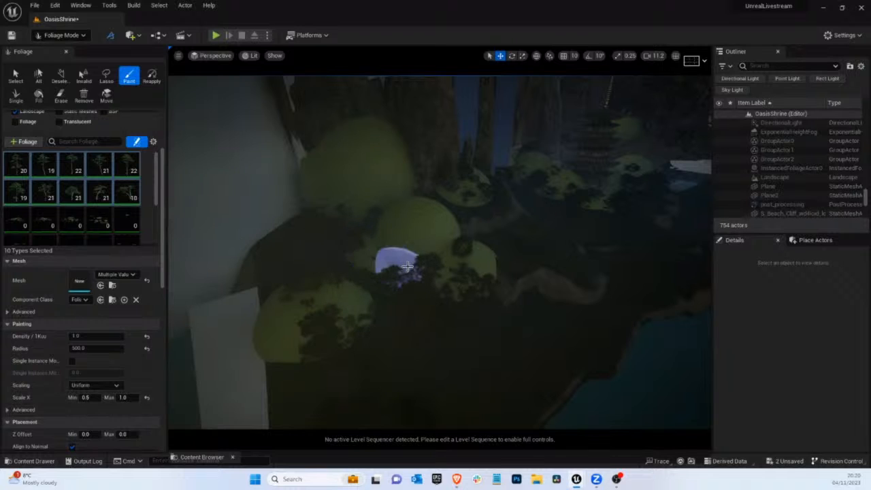
{"action": "mouse_move", "coordinate": [406, 265]}
{"action": "left_mouse_down"}
{"action": "mouse_move", "coordinate": [485, 250]}
{"action": "mouse_move", "coordinate": [409, 266]}
{"action": "mouse_move", "coordinate": [453, 244]}
{"action": "mouse_move", "coordinate": [416, 218]}
{"action": "mouse_move", "coordinate": [431, 204]}
{"action": "mouse_move", "coordinate": [370, 232]}
{"action": "left_mouse_up"}
Paint a few more pines on the open bank between the waterfall dome and the pagoda
{"action": "mouse_move", "coordinate": [468, 209]}
{"action": "right_mouse_down"}
{"action": "mouse_move", "coordinate": [491, 221]}
{"action": "mouse_move", "coordinate": [469, 211]}
{"action": "right_mouse_up"}
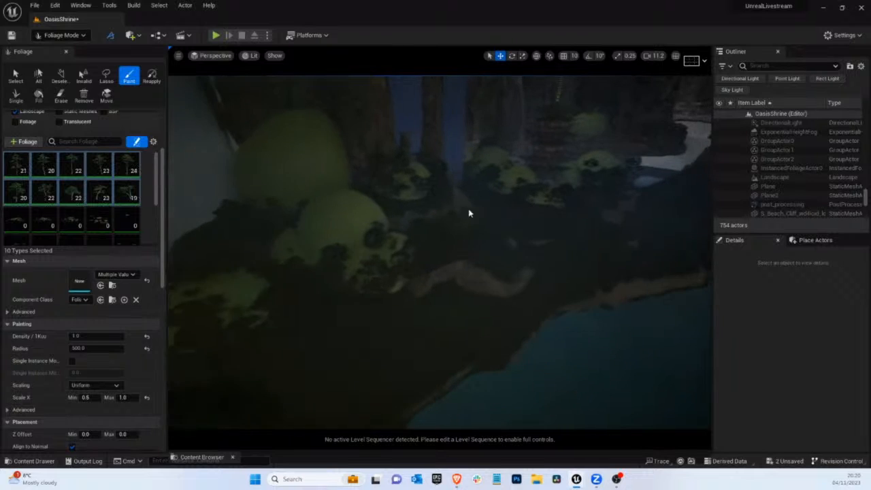
{"action": "right_click_drag", "start_coordinate": [538, 188], "coordinate": [540, 200]}
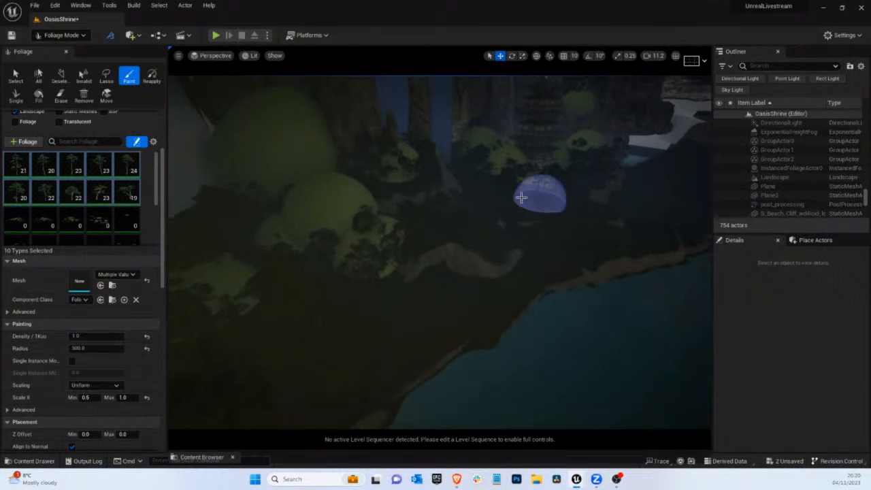
{"action": "mouse_move", "coordinate": [491, 183]}
{"action": "left_mouse_down"}
{"action": "mouse_move", "coordinate": [484, 191]}
{"action": "mouse_move", "coordinate": [533, 197]}
{"action": "mouse_move", "coordinate": [528, 180]}
{"action": "mouse_move", "coordinate": [298, 99]}
{"action": "left_mouse_up"}
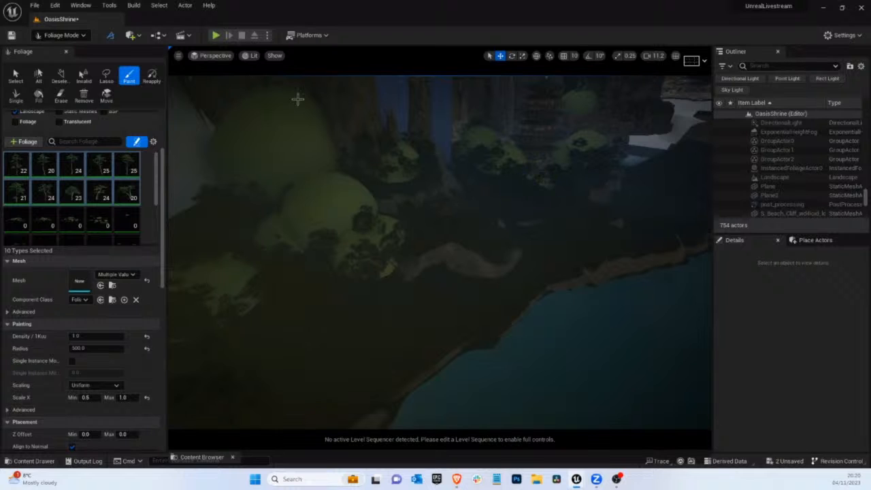
Return to selection mode, view through CineCameraActor0, and delete a placeholder dome among the distant trees above the boat
{"action": "left_click", "coordinate": [215, 56]}
{"action": "left_click", "coordinate": [61, 34]}
{"action": "left_click", "coordinate": [60, 45]}
{"action": "left_click", "coordinate": [48, 55]}
{"action": "left_click", "coordinate": [68, 155]}
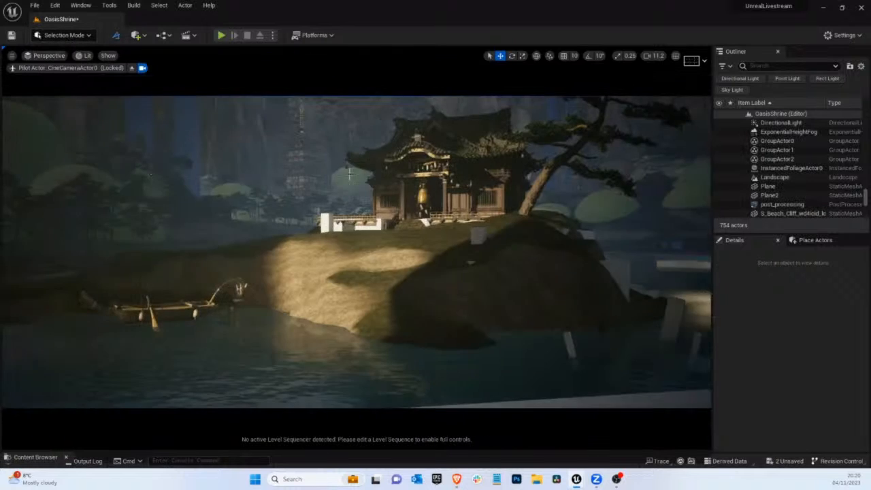
{"action": "left_click", "coordinate": [231, 196]}
{"action": "left_click", "coordinate": [231, 194]}
{"action": "key", "text": "Delete"}
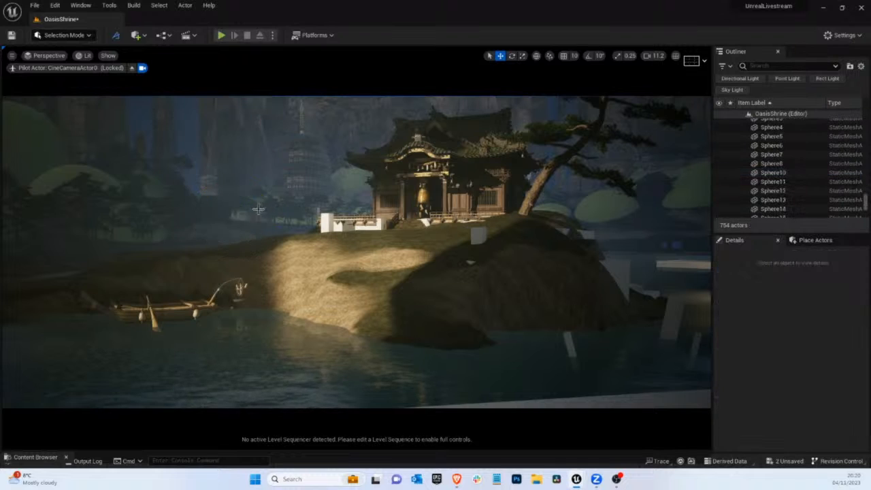
Delete the low placeholder domes hidden behind the painted pines between the boat and the shrine
{"action": "left_click", "coordinate": [262, 205]}
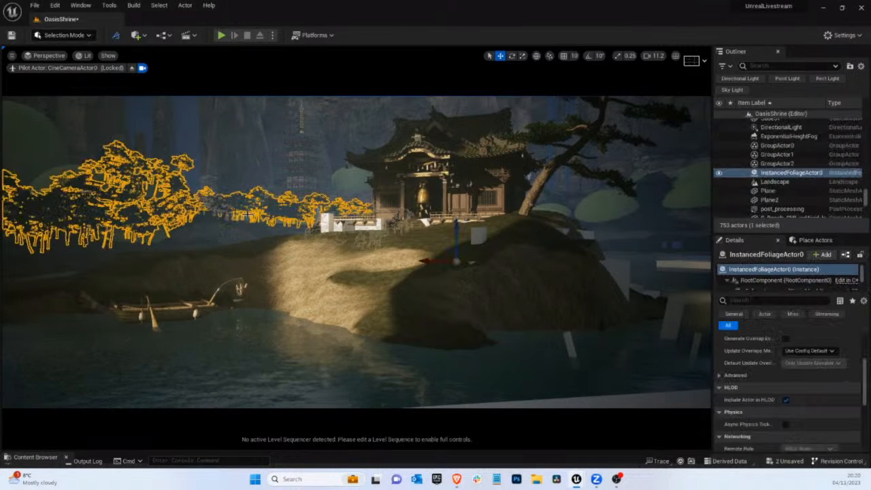
{"action": "left_click", "coordinate": [247, 216]}
{"action": "key", "text": "Delete"}
{"action": "left_click", "coordinate": [292, 224]}
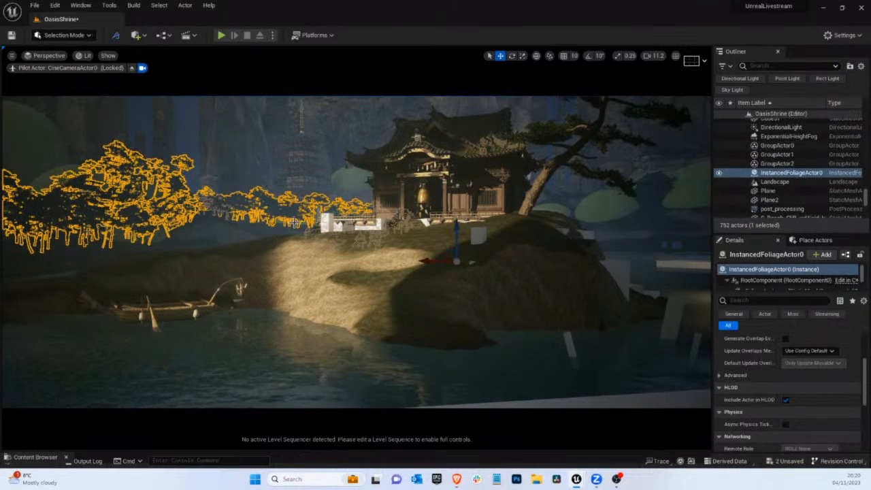
{"action": "left_click", "coordinate": [293, 224]}
{"action": "key", "text": "Delete"}
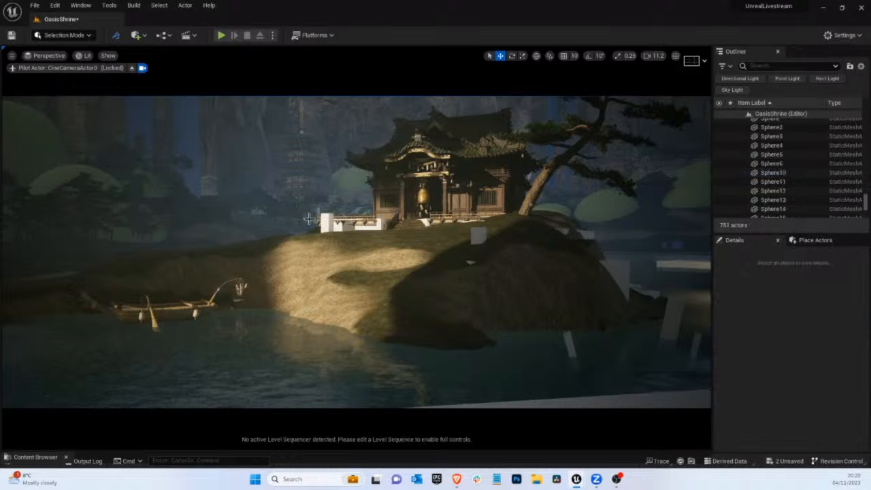
Delete the placeholder domes behind the pines on the bank beyond the boat
{"action": "left_click", "coordinate": [106, 185]}
{"action": "key", "text": "Delete"}
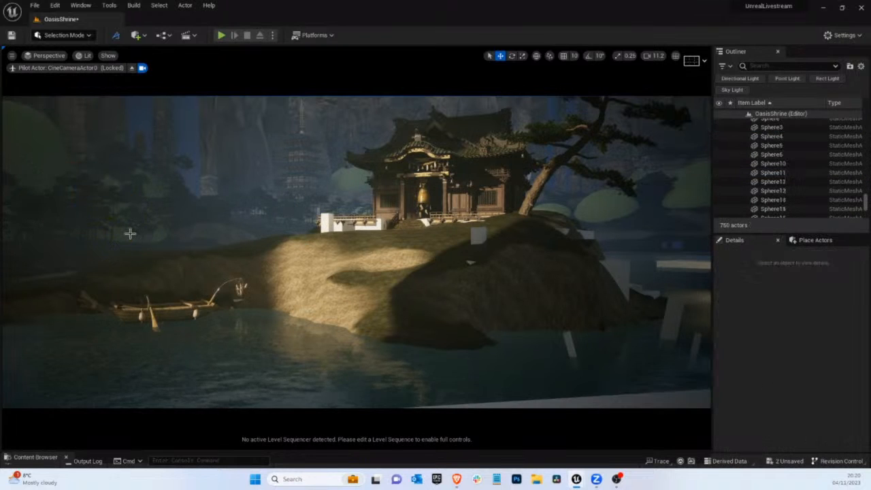
{"action": "left_click", "coordinate": [129, 232]}
{"action": "key", "text": "Delete"}
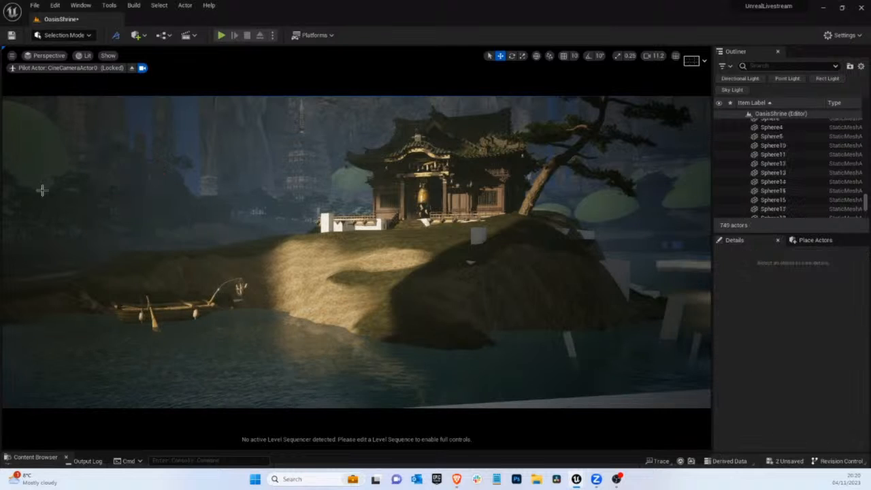
Leave the camera view and place a spot light above the pine-covered bank beside the large blockout wall
{"action": "left_click", "coordinate": [132, 68]}
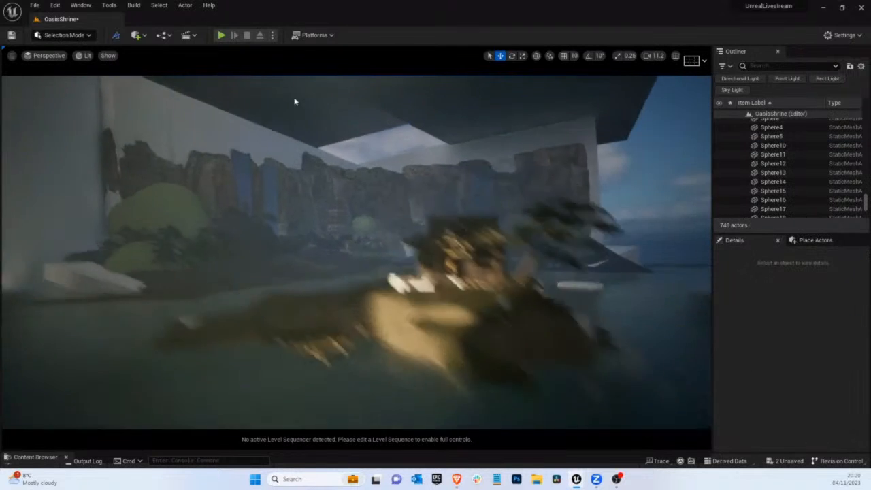
{"action": "right_click_drag", "start_coordinate": [293, 101], "coordinate": [431, 258]}
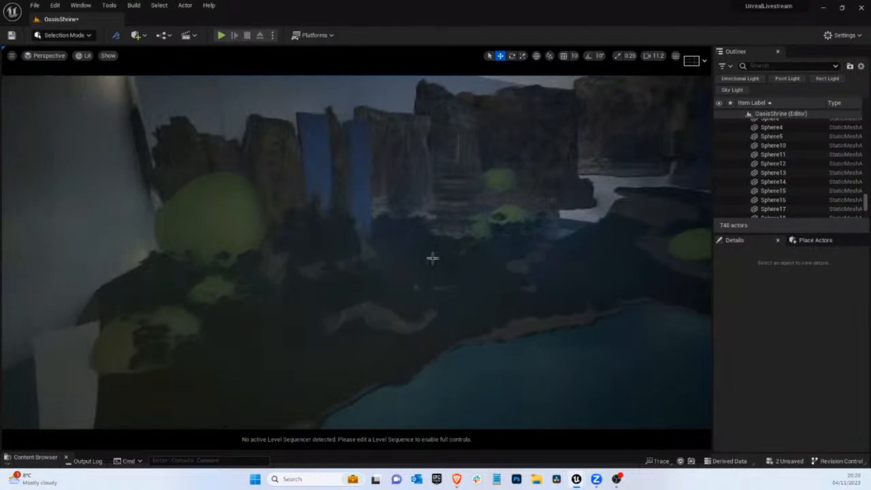
{"action": "left_click", "coordinate": [810, 240]}
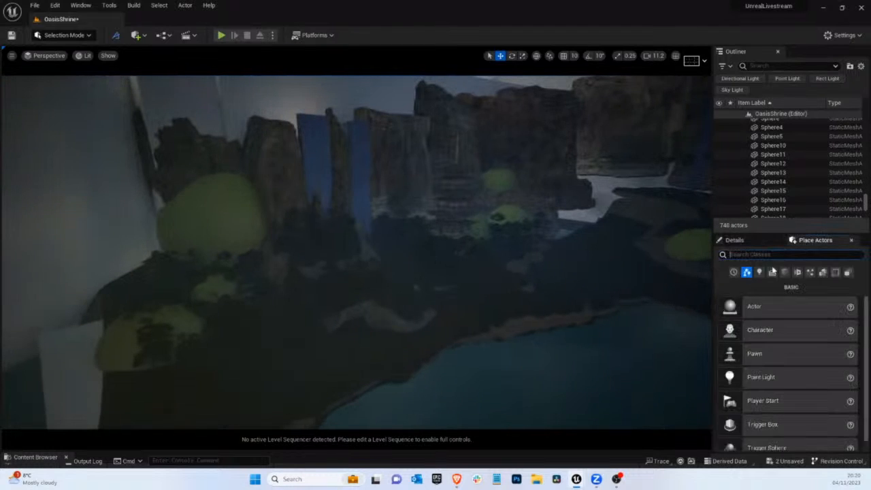
{"action": "left_click", "coordinate": [759, 272]}
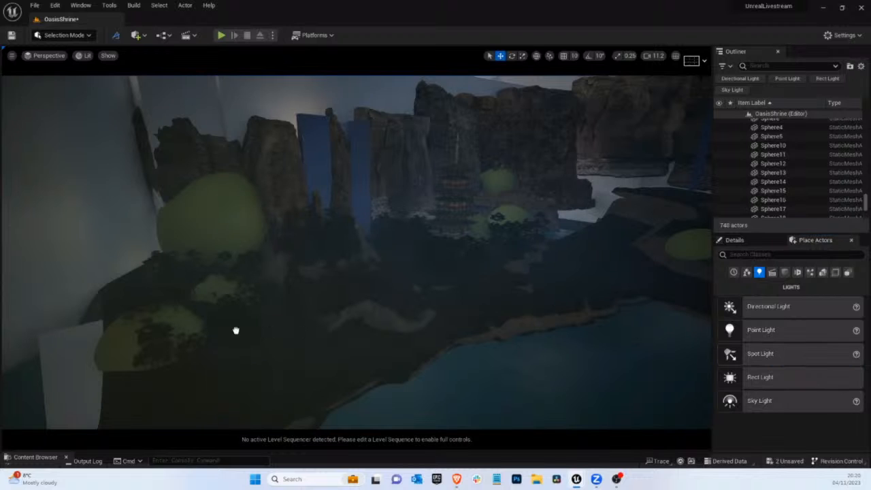
{"action": "left_click_drag", "start_coordinate": [228, 349], "coordinate": [181, 281]}
{"action": "key", "text": "f"}
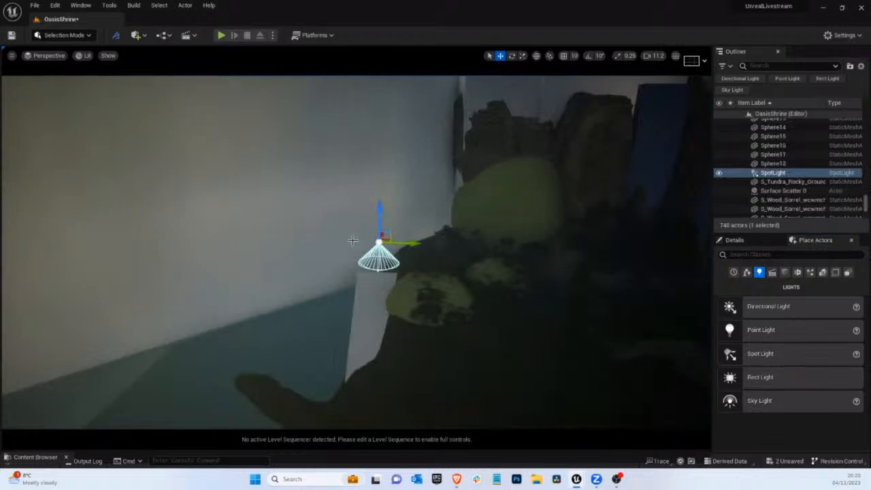
Make the spot light movable and set its intensity to 300 cd
{"action": "left_click", "coordinate": [733, 240]}
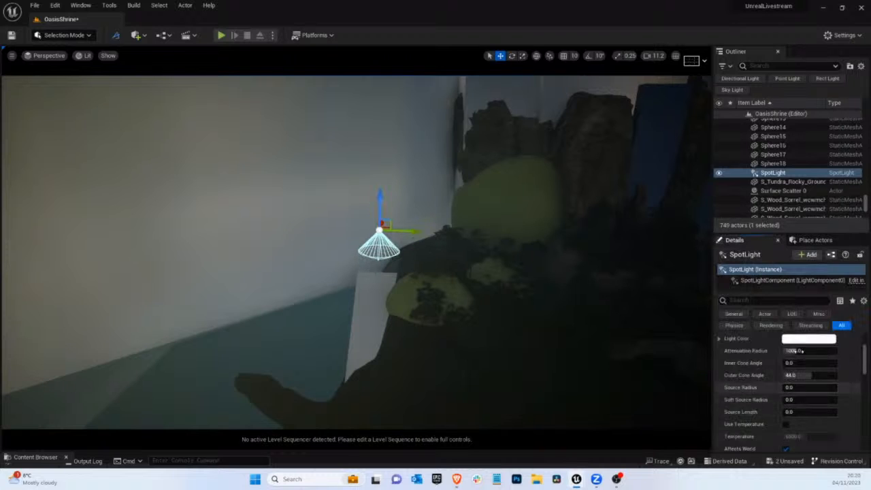
{"action": "scroll", "coordinate": [812, 364], "scroll_direction": "down", "scroll_amount": 1}
{"action": "left_click", "coordinate": [838, 388]}
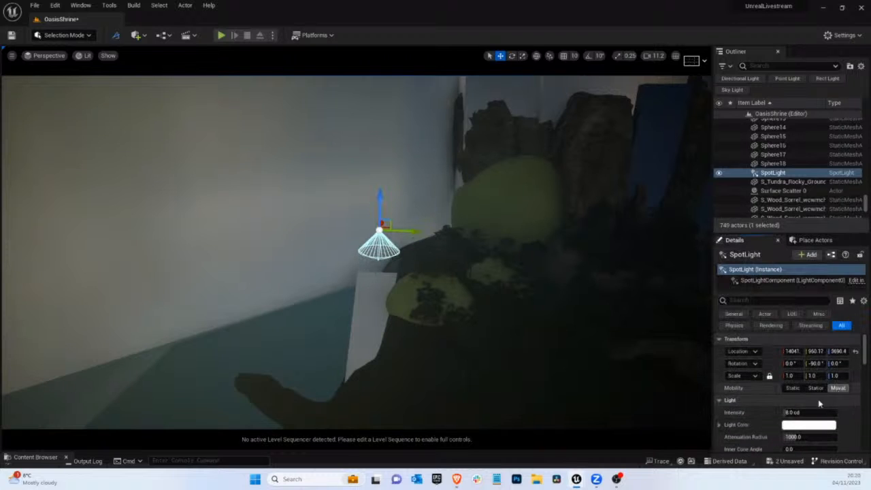
{"action": "left_click", "coordinate": [793, 412]}
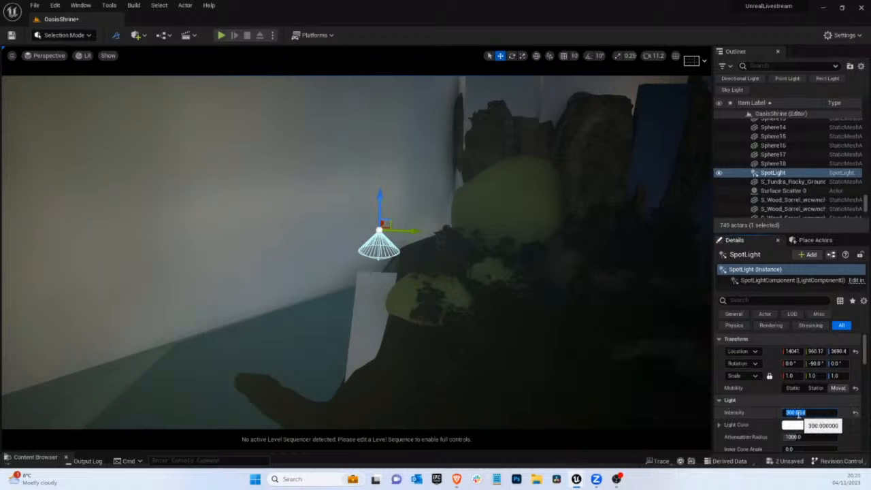
{"action": "key", "text": "Return"}
Set the spot light's attenuation radius to 16384, inner cone angle to about 52.8 and outer cone angle to 80, keeping it movable
{"action": "scroll", "coordinate": [773, 425], "scroll_direction": "down", "scroll_amount": 2}
{"action": "left_click_drag", "start_coordinate": [796, 410], "coordinate": [819, 424]}
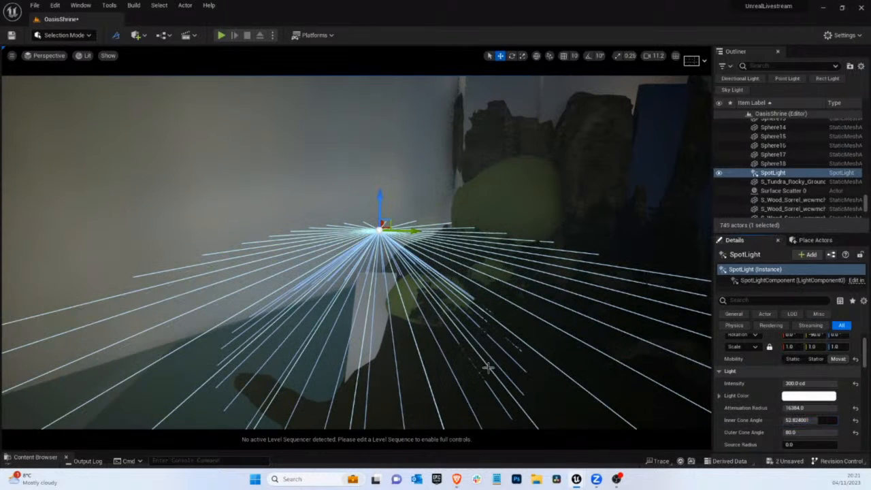
{"action": "right_click_drag", "start_coordinate": [488, 368], "coordinate": [544, 391]}
{"action": "left_click", "coordinate": [787, 383]}
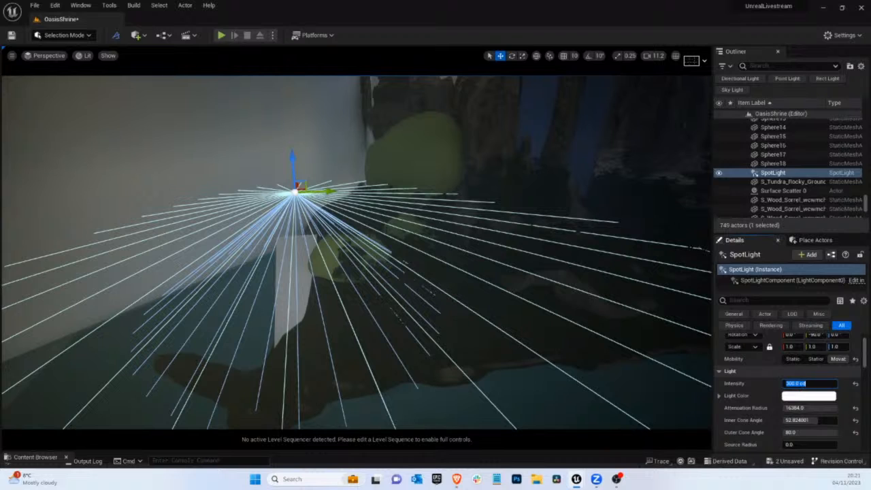
{"action": "left_click", "coordinate": [799, 358]}
{"action": "left_click", "coordinate": [846, 359]}
Rotate the spot light away from straight down so it aims across the pine bank toward the cliffs and water
{"action": "left_click_drag", "start_coordinate": [298, 178], "coordinate": [331, 171]}
{"action": "key", "text": "e"}
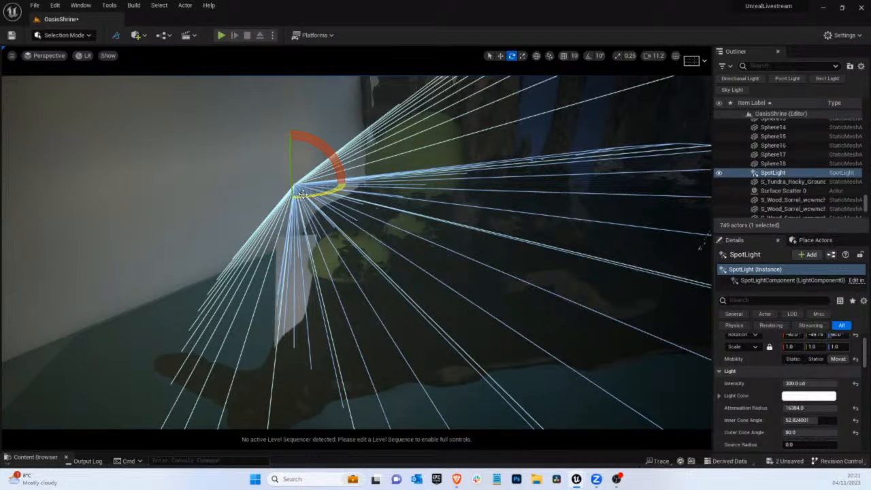
{"action": "left_click_drag", "start_coordinate": [308, 197], "coordinate": [309, 201]}
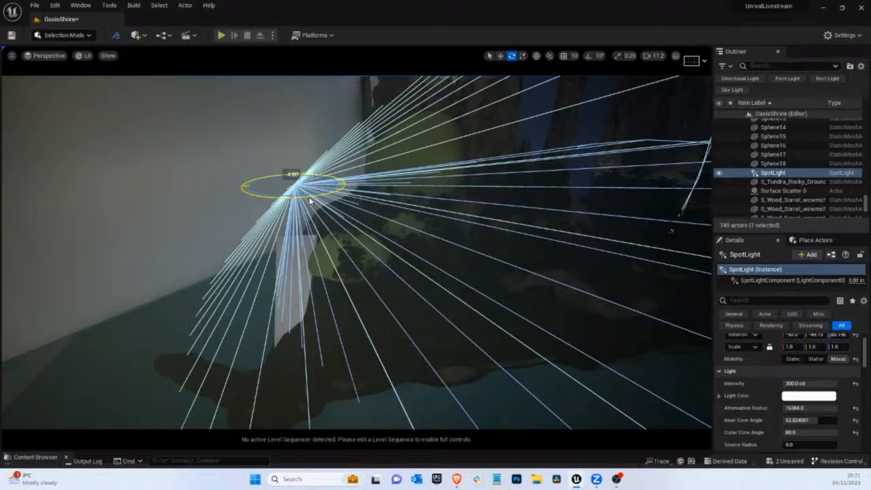
{"action": "left_click_drag", "start_coordinate": [310, 201], "coordinate": [247, 207]}
{"action": "right_click_drag", "start_coordinate": [266, 210], "coordinate": [229, 225]}
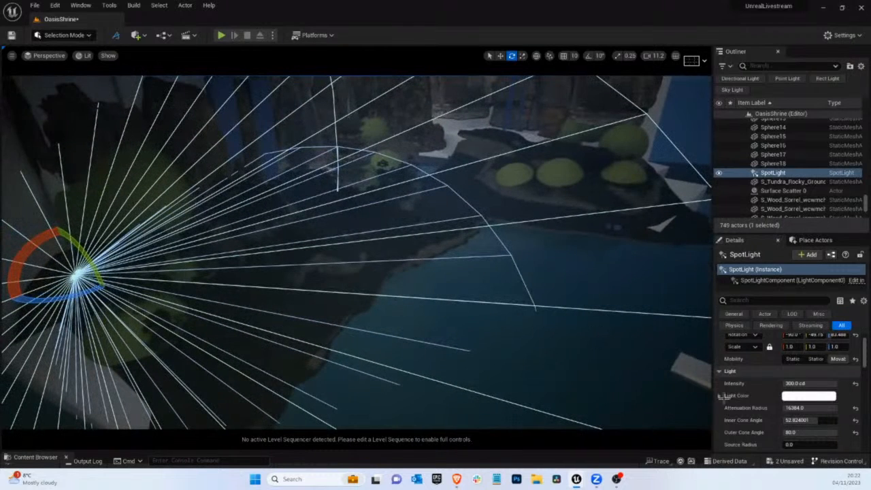
Raise the spot light's intensity to 1000 cd and rotate its beam further toward the waterfalls and cliffs
{"action": "left_click", "coordinate": [795, 383]}
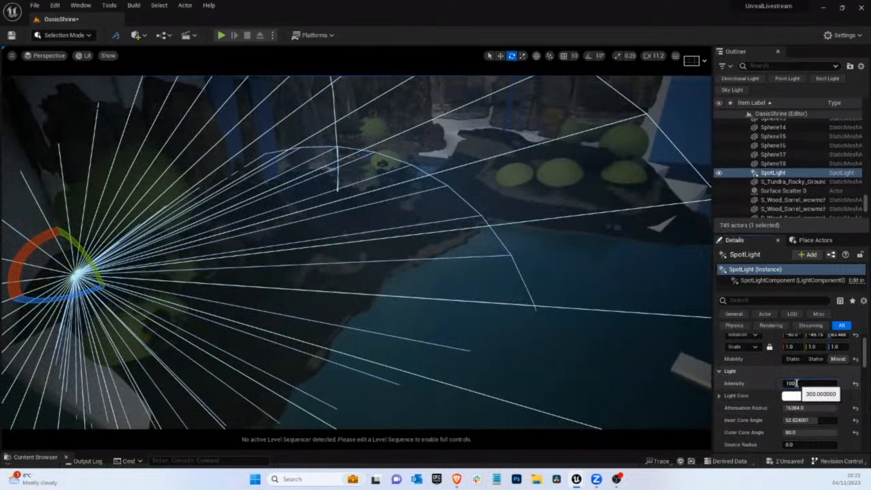
{"action": "type", "text": "1000"}
{"action": "key", "text": "Return"}
{"action": "left_click_drag", "start_coordinate": [37, 246], "coordinate": [42, 274]}
{"action": "right_click_drag", "start_coordinate": [43, 273], "coordinate": [272, 231]}
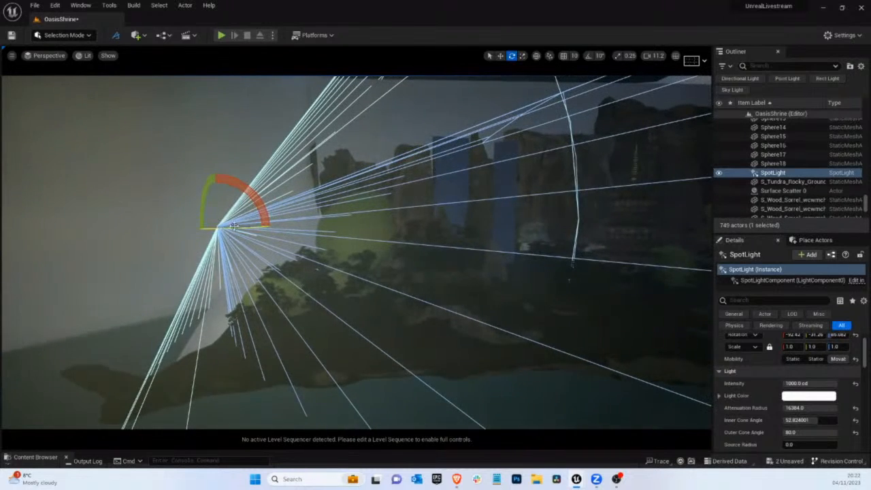
Nudge the spot light's position beside the blockout wall and check its effect through CineCameraActor0
{"action": "key", "text": "w"}
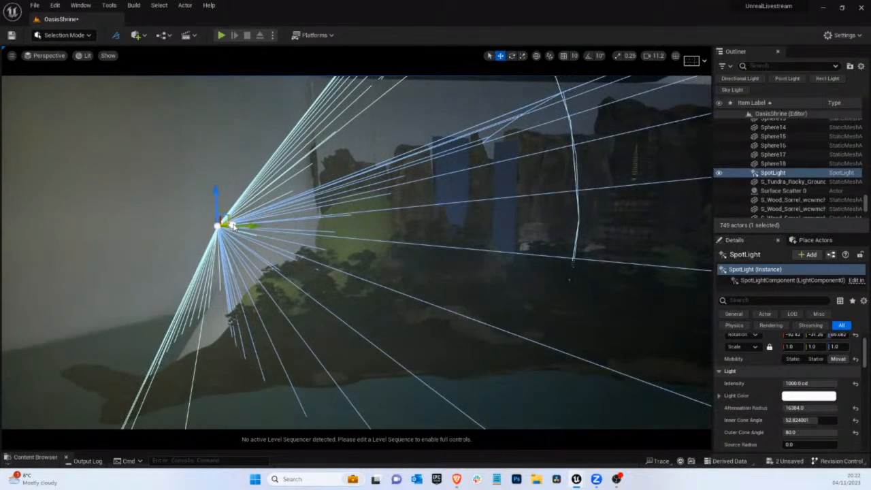
{"action": "mouse_move", "coordinate": [233, 226]}
{"action": "left_mouse_down"}
{"action": "mouse_move", "coordinate": [249, 227]}
{"action": "mouse_move", "coordinate": [229, 229]}
{"action": "mouse_move", "coordinate": [240, 236]}
{"action": "left_mouse_up"}
{"action": "key", "text": "g"}
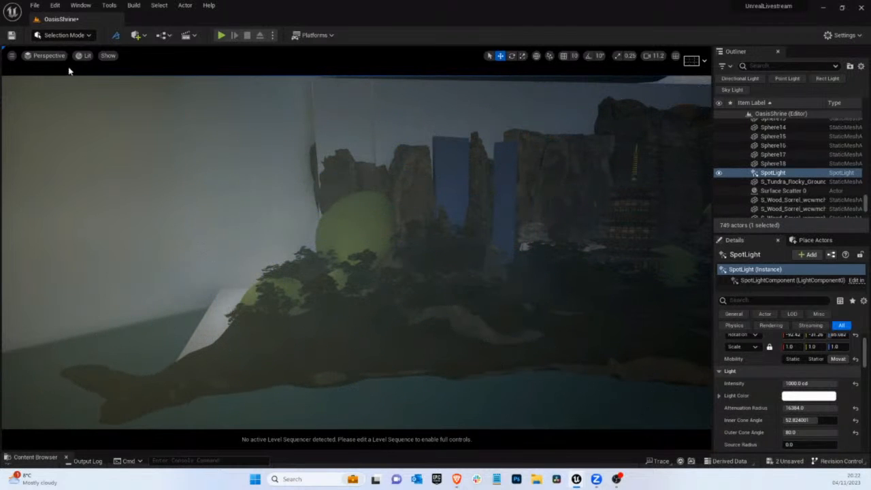
{"action": "left_click", "coordinate": [48, 58]}
{"action": "left_click", "coordinate": [68, 158]}
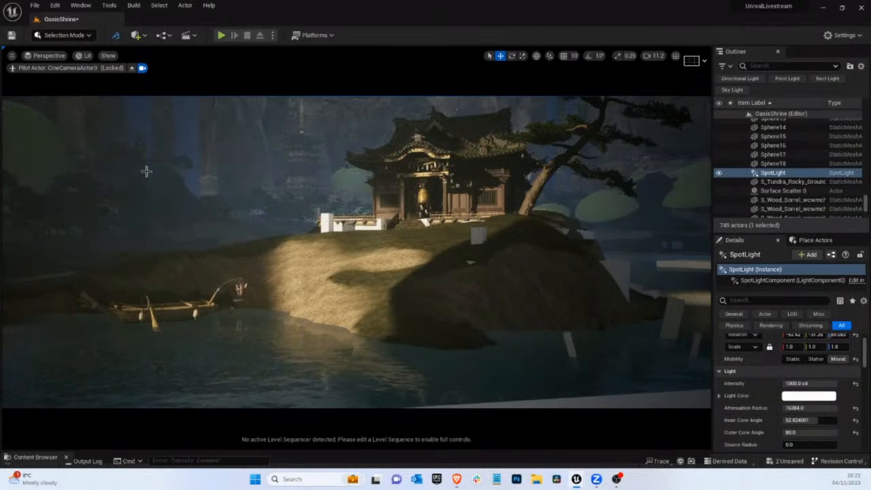
{"action": "key", "text": "g"}
Leave the camera view and reposition the spot light horizontally over the pine bank near the large domes
{"action": "left_click", "coordinate": [132, 68]}
{"action": "right_click_drag", "start_coordinate": [336, 169], "coordinate": [319, 240]}
{"action": "mouse_move", "coordinate": [175, 257]}
{"action": "left_mouse_down"}
{"action": "mouse_move", "coordinate": [225, 255]}
{"action": "mouse_move", "coordinate": [191, 260]}
{"action": "left_mouse_up"}
{"action": "left_click_drag", "start_coordinate": [210, 269], "coordinate": [252, 269]}
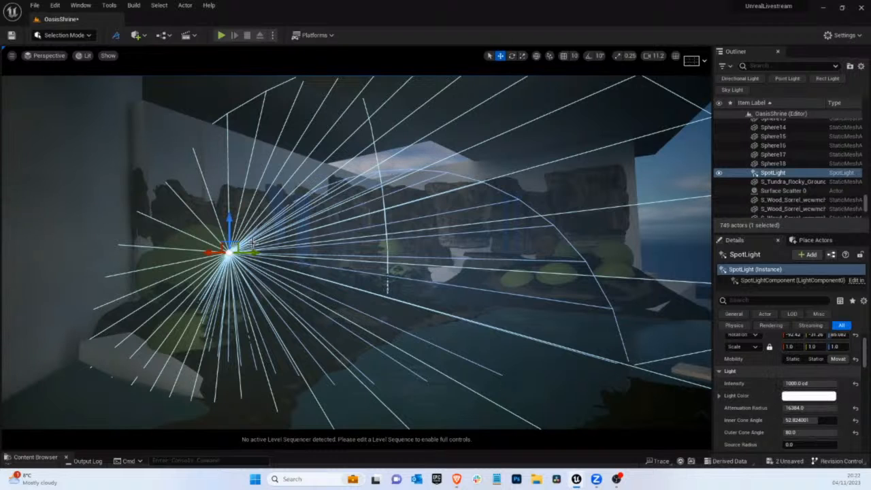
{"action": "left_click_drag", "start_coordinate": [254, 253], "coordinate": [274, 257]}
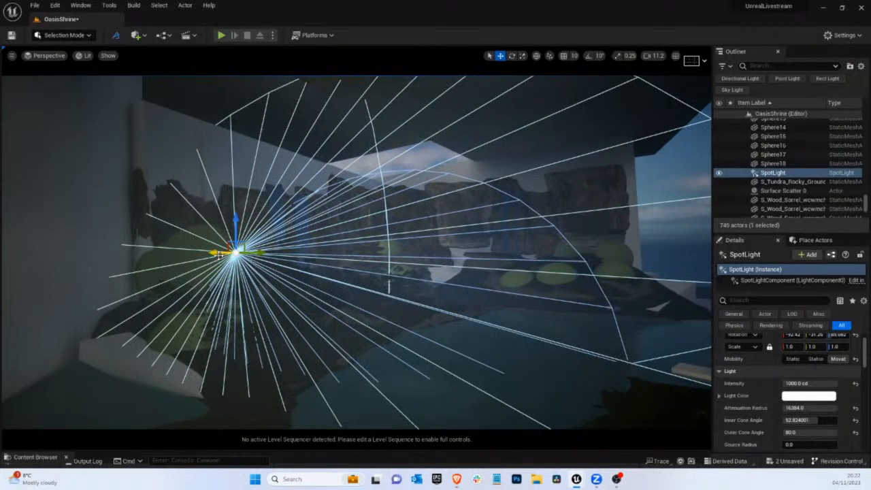
{"action": "left_click_drag", "start_coordinate": [217, 254], "coordinate": [193, 253]}
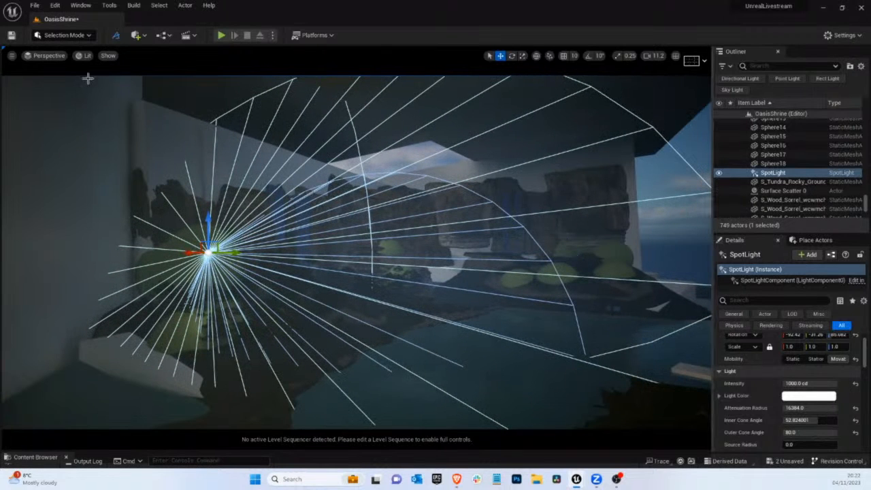
Narrow the spot light's outer cone angle to about 62.3 and adjust its height above the bank
{"action": "left_click", "coordinate": [812, 433]}
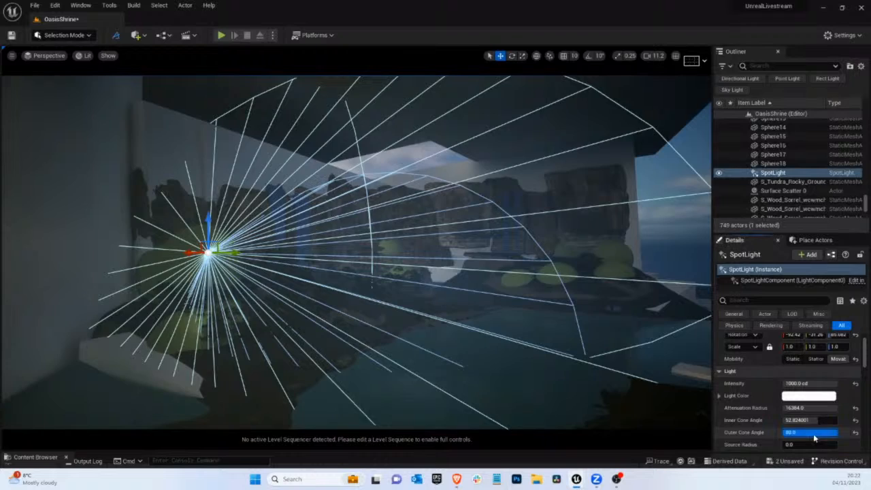
{"action": "left_click_drag", "start_coordinate": [813, 434], "coordinate": [810, 433]}
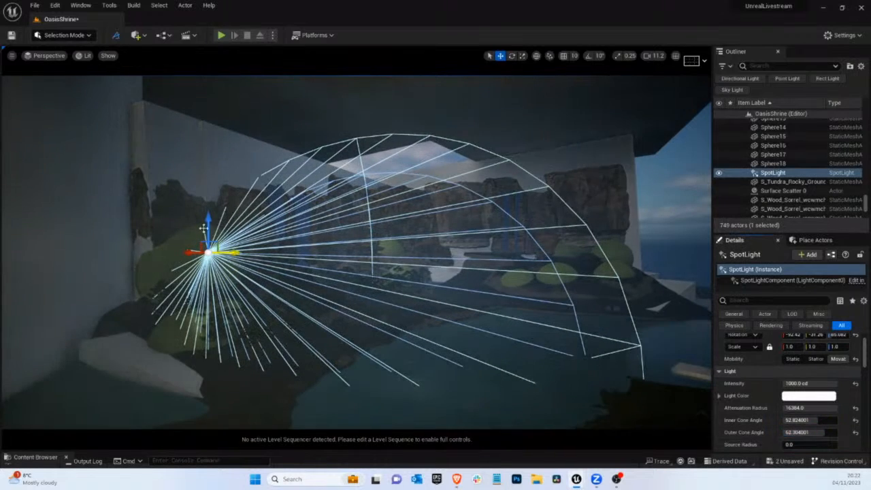
{"action": "mouse_move", "coordinate": [211, 242]}
{"action": "left_mouse_down"}
{"action": "mouse_move", "coordinate": [211, 255]}
{"action": "mouse_move", "coordinate": [213, 246]}
{"action": "mouse_move", "coordinate": [195, 260]}
{"action": "mouse_move", "coordinate": [214, 257]}
{"action": "left_mouse_up"}
Move the tall blockout wall Cube49 back from the pine bank and check the shot through CineCameraActor0
{"action": "right_click_drag", "start_coordinate": [217, 257], "coordinate": [378, 226]}
{"action": "left_click", "coordinate": [379, 268]}
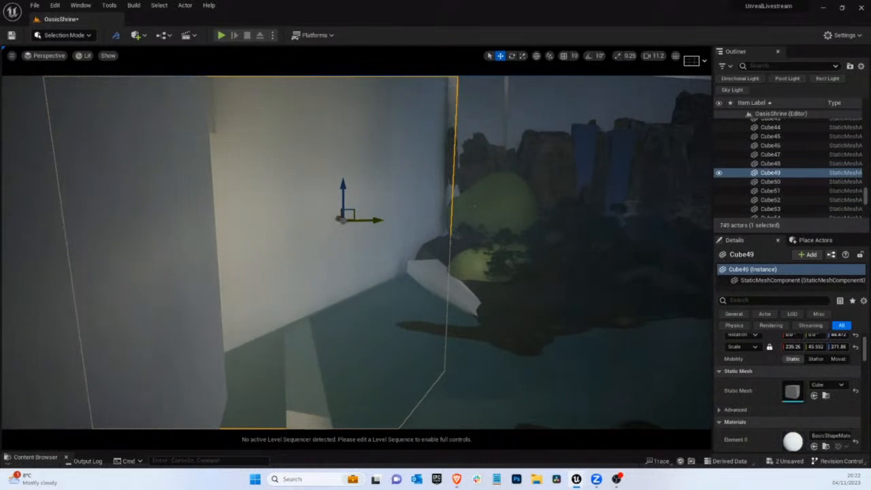
{"action": "left_click_drag", "start_coordinate": [339, 219], "coordinate": [350, 201]}
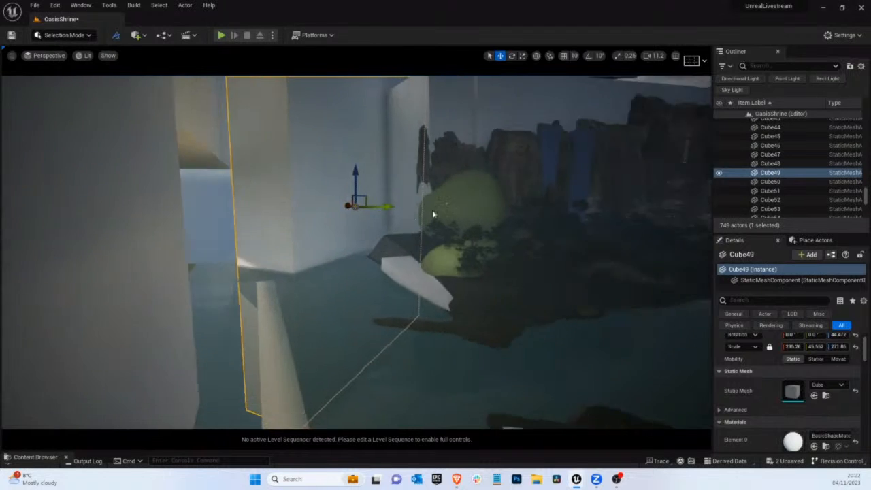
{"action": "right_click_drag", "start_coordinate": [433, 213], "coordinate": [412, 250]}
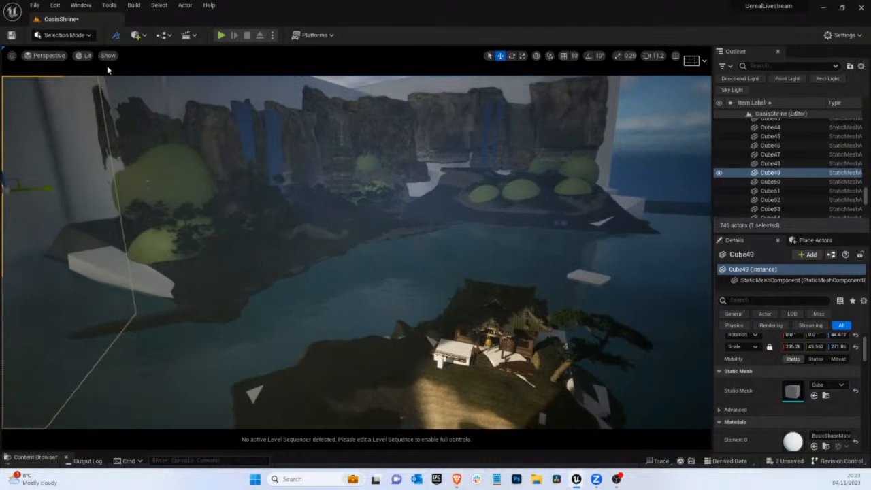
{"action": "left_click", "coordinate": [47, 56]}
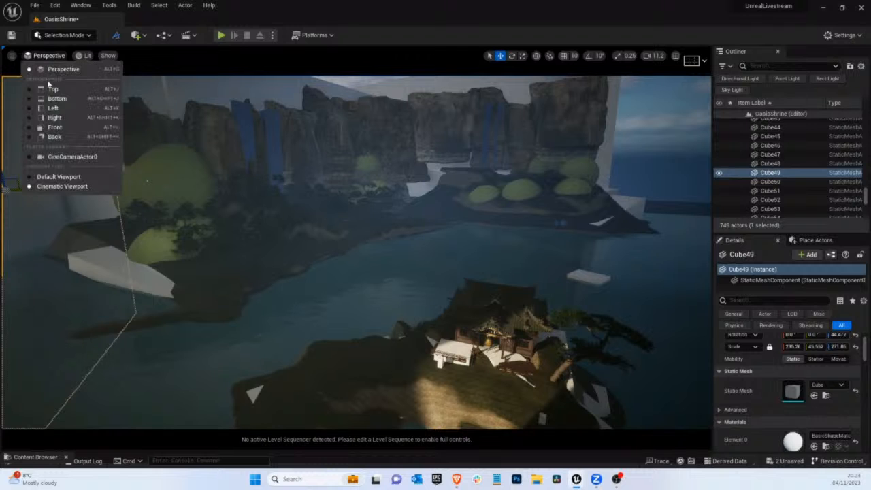
{"action": "left_click", "coordinate": [57, 155]}
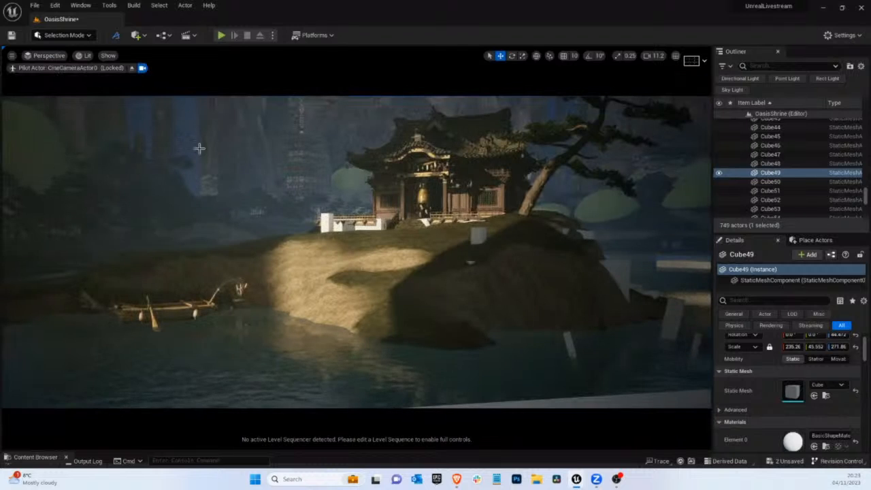
Leave the camera view and examine the background cliffs, pine bank, far island and remaining placeholder domes across the water
{"action": "left_click", "coordinate": [131, 68]}
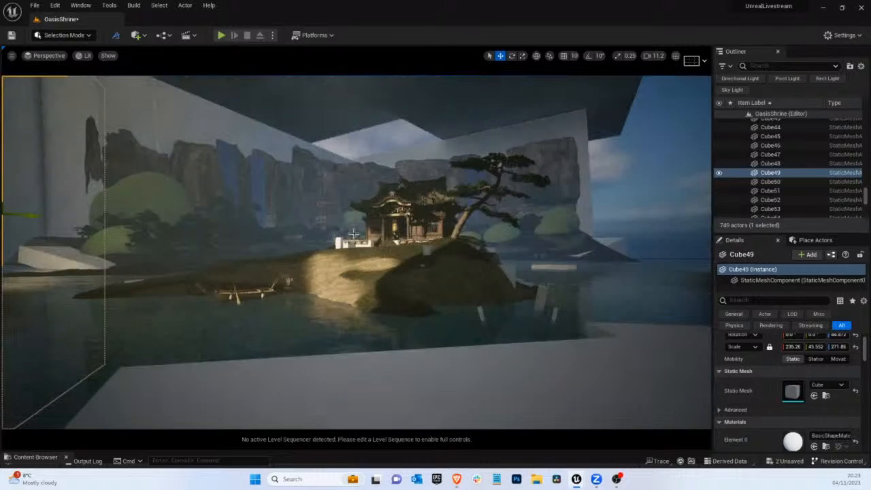
{"action": "right_click_drag", "start_coordinate": [183, 78], "coordinate": [183, 78]}
{"action": "right_click_drag", "start_coordinate": [423, 273], "coordinate": [427, 287]}
{"action": "right_click_drag", "start_coordinate": [373, 321], "coordinate": [372, 318]}
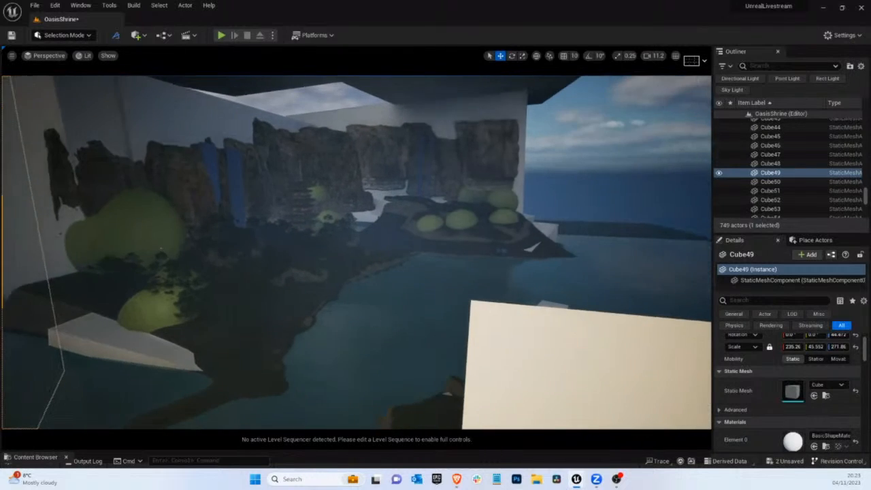
{"action": "right_click_drag", "start_coordinate": [438, 252], "coordinate": [438, 252]}
{"action": "right_click_drag", "start_coordinate": [580, 287], "coordinate": [534, 304]}
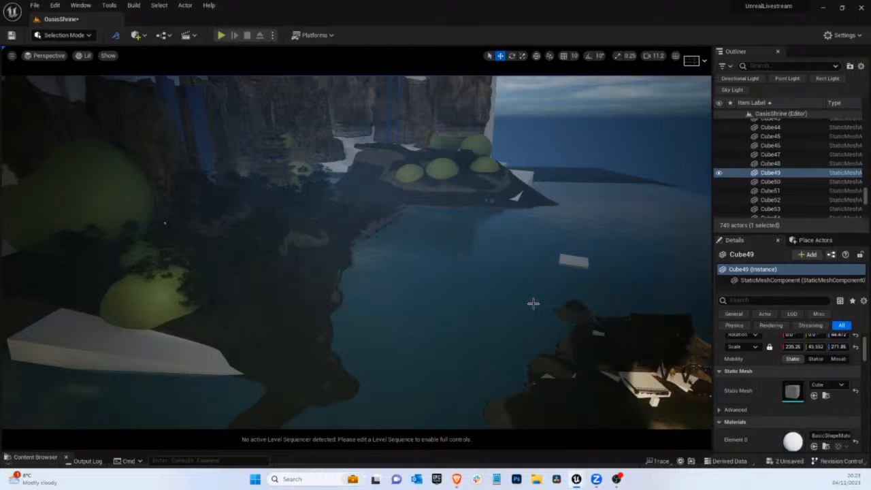
{"action": "right_click_drag", "start_coordinate": [478, 212], "coordinate": [410, 201]}
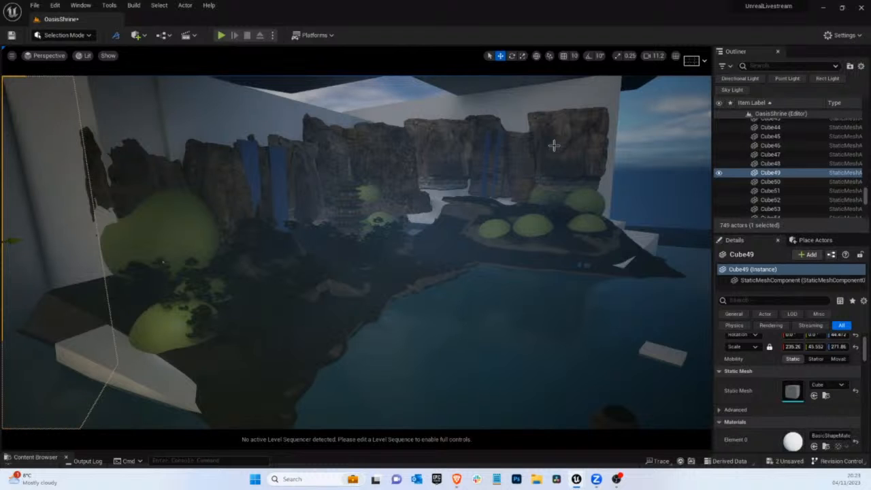
{"action": "mouse_move", "coordinate": [514, 173]}
{"action": "right_mouse_down"}
{"action": "mouse_move", "coordinate": [536, 192]}
{"action": "mouse_move", "coordinate": [512, 172]}
{"action": "right_mouse_up"}
{"action": "right_click_drag", "start_coordinate": [488, 204], "coordinate": [486, 207]}
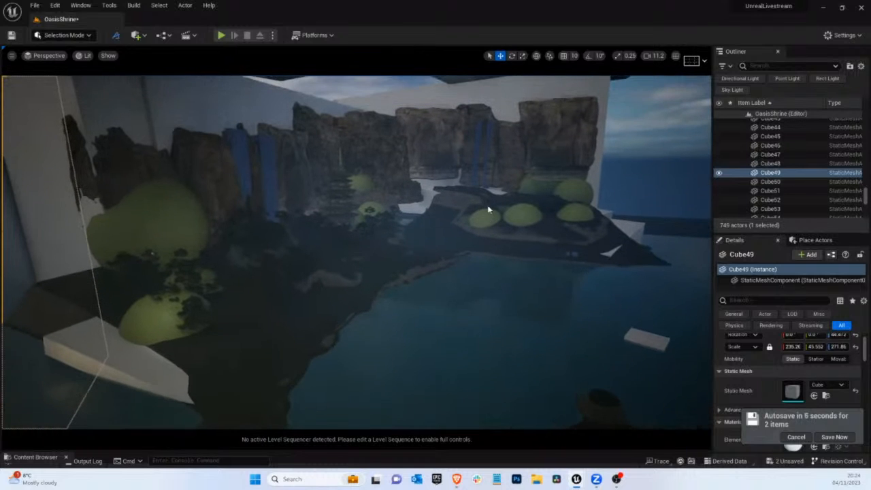
{"action": "scroll", "coordinate": [495, 197], "scroll_direction": "up", "scroll_amount": 1}
{"action": "scroll", "coordinate": [495, 197], "scroll_direction": "down", "scroll_amount": 1}
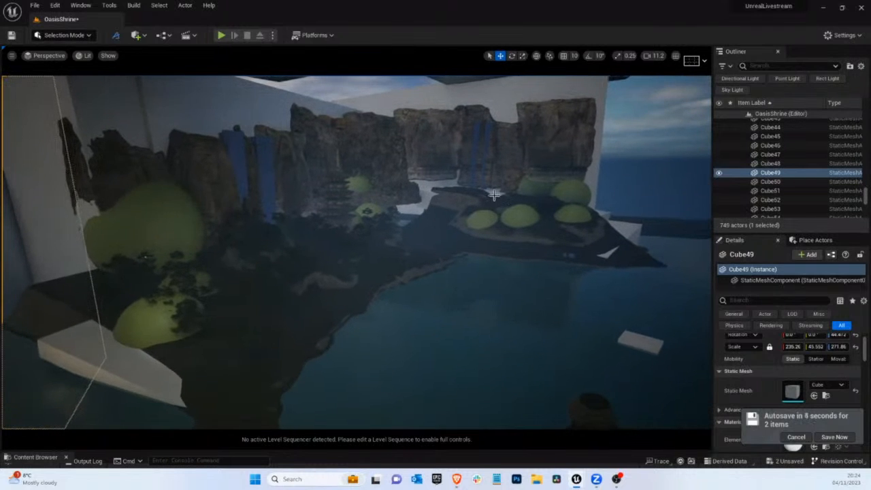
{"action": "scroll", "coordinate": [496, 200], "scroll_direction": "up", "scroll_amount": 1}
{"action": "scroll", "coordinate": [496, 200], "scroll_direction": "up", "scroll_amount": 1}
{"action": "mouse_move", "coordinate": [500, 204]}
{"action": "right_mouse_down"}
{"action": "mouse_move", "coordinate": [546, 209]}
{"action": "mouse_move", "coordinate": [482, 206]}
{"action": "right_mouse_up"}
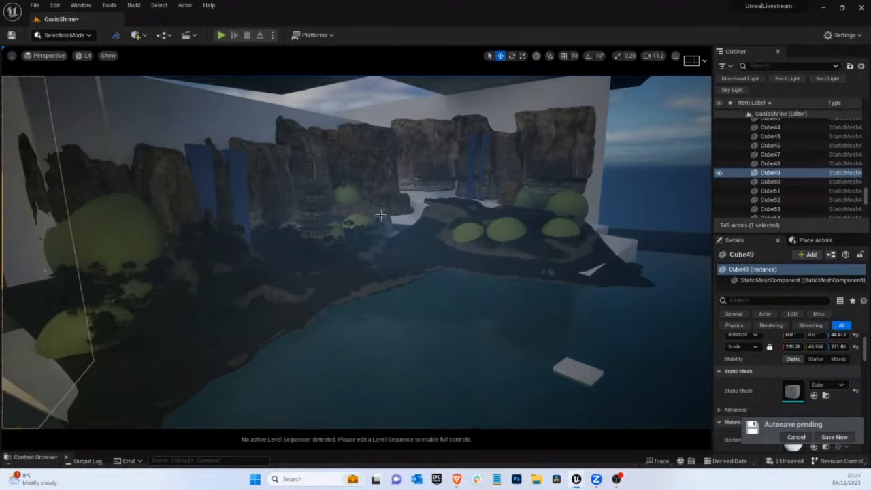
{"action": "mouse_move", "coordinate": [335, 226]}
{"action": "right_mouse_down"}
{"action": "mouse_move", "coordinate": [326, 227]}
{"action": "mouse_move", "coordinate": [351, 227]}
{"action": "right_mouse_up"}
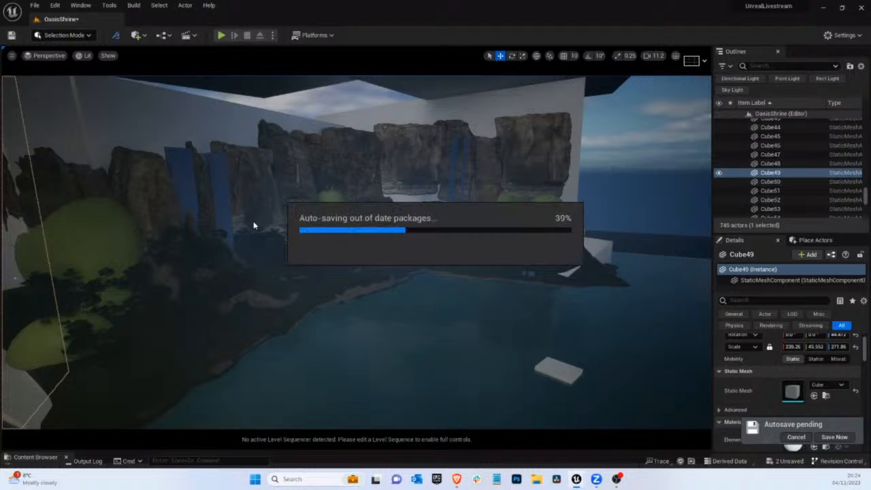
{"action": "scroll", "coordinate": [253, 247], "scroll_direction": "up", "scroll_amount": 2}
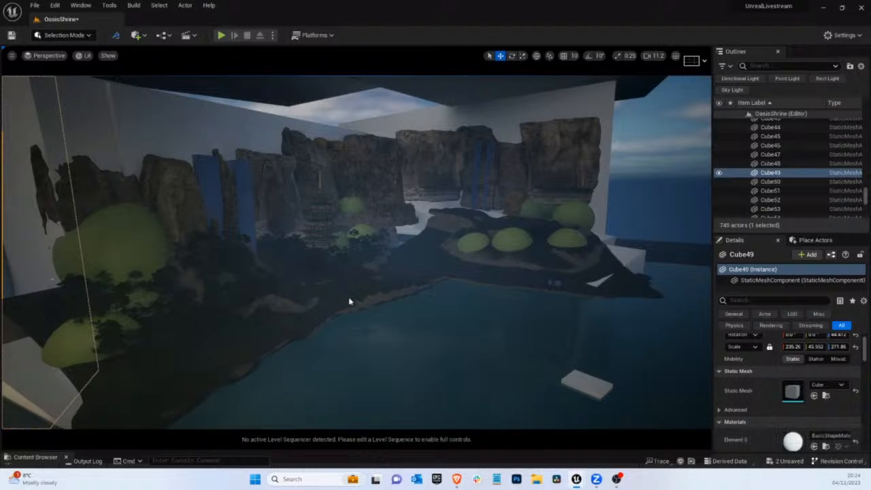
{"action": "mouse_move", "coordinate": [348, 297]}
{"action": "right_mouse_down"}
{"action": "mouse_move", "coordinate": [355, 303]}
{"action": "mouse_move", "coordinate": [347, 297]}
{"action": "right_mouse_up"}
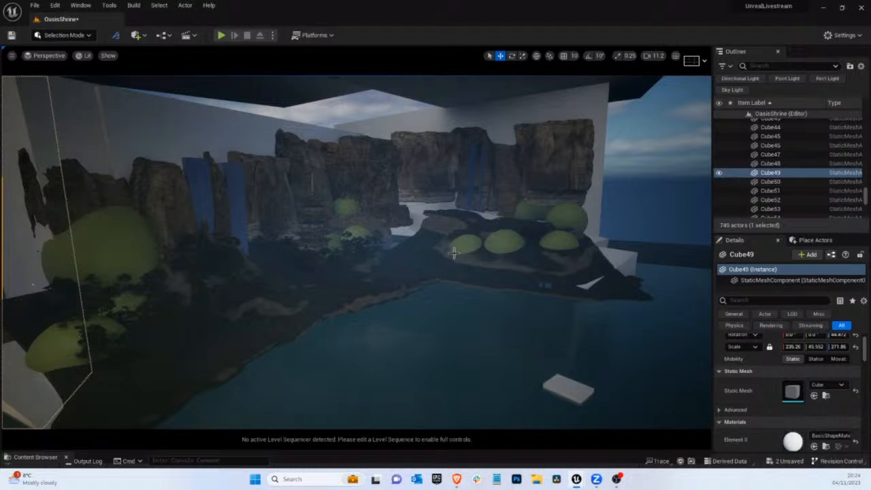
{"action": "right_click_drag", "start_coordinate": [478, 250], "coordinate": [323, 320]}
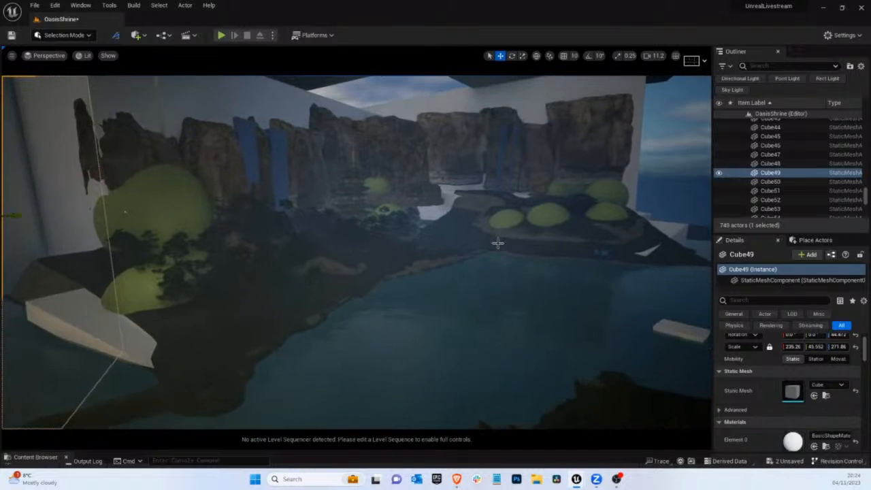
{"action": "right_click_drag", "start_coordinate": [497, 243], "coordinate": [361, 258]}
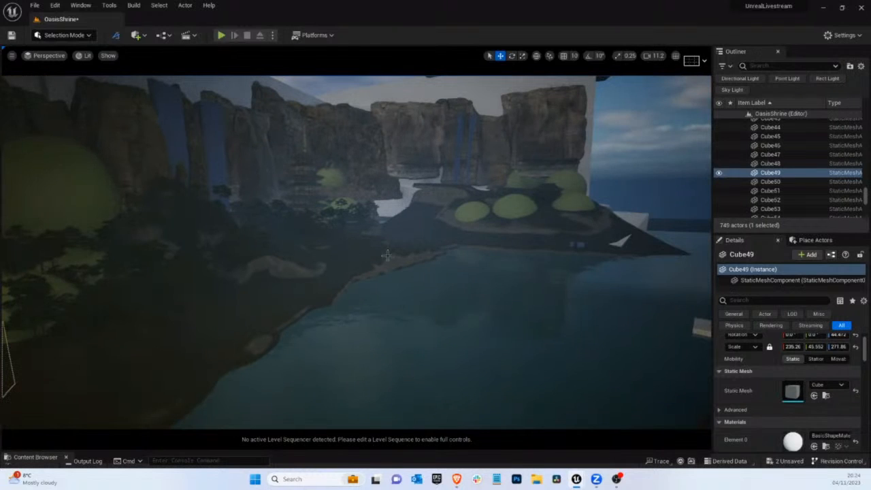
Select the tall beach cliff behind the far island and view the shot through CineCameraActor0
{"action": "right_click", "coordinate": [517, 140]}
{"action": "left_click", "coordinate": [30, 57]}
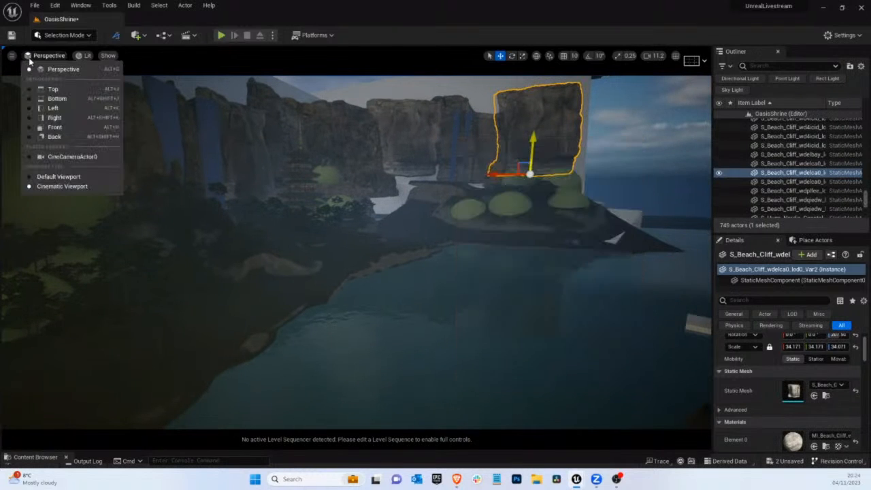
{"action": "left_click", "coordinate": [78, 156]}
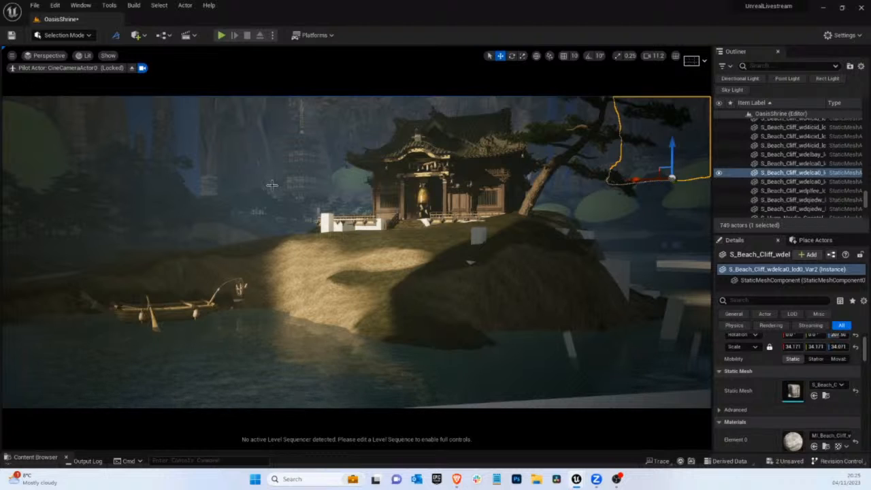
Leave the camera view and select the spot light beside the blockout wall near the pine bank
{"action": "left_click", "coordinate": [140, 67]}
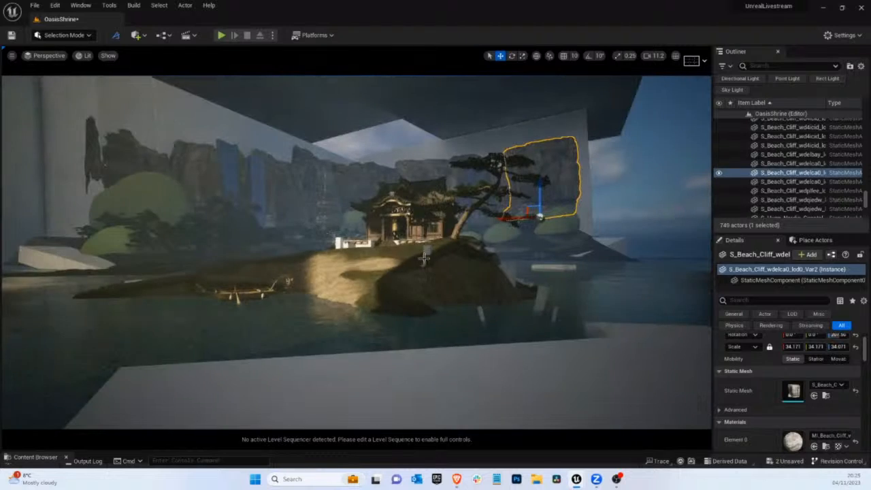
{"action": "middle_click_drag", "start_coordinate": [424, 259], "coordinate": [358, 256]}
{"action": "scroll", "coordinate": [421, 272], "scroll_direction": "up", "scroll_amount": 5}
{"action": "scroll", "coordinate": [445, 238], "scroll_direction": "up", "scroll_amount": 5}
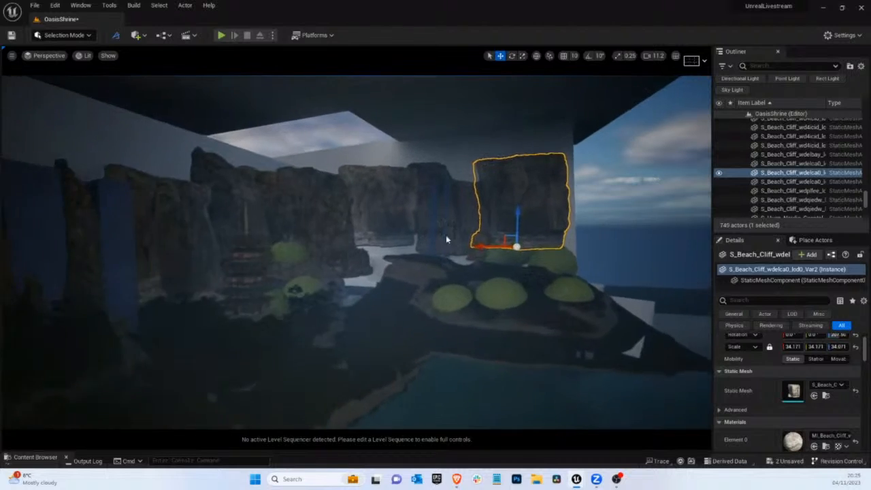
{"action": "right_click_drag", "start_coordinate": [447, 239], "coordinate": [391, 255]}
{"action": "key", "text": "w"}
{"action": "right_click_drag", "start_coordinate": [237, 295], "coordinate": [336, 281]}
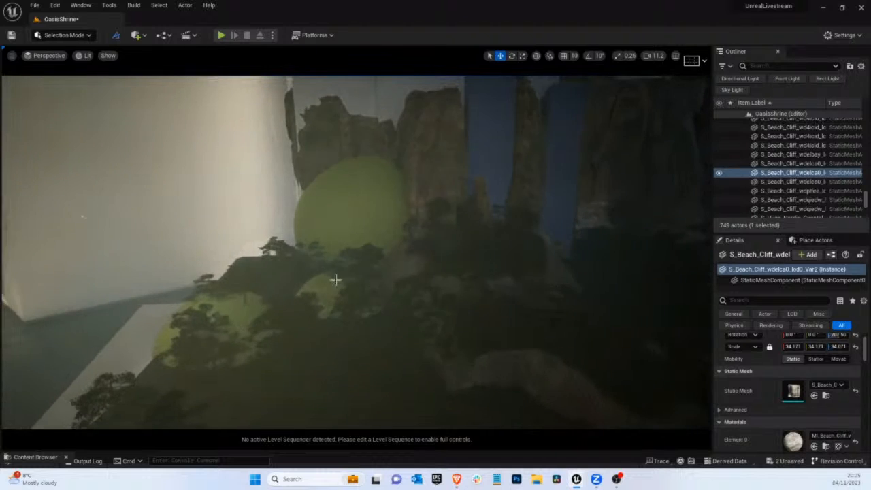
{"action": "left_click", "coordinate": [80, 216]}
{"action": "left_click", "coordinate": [83, 217]}
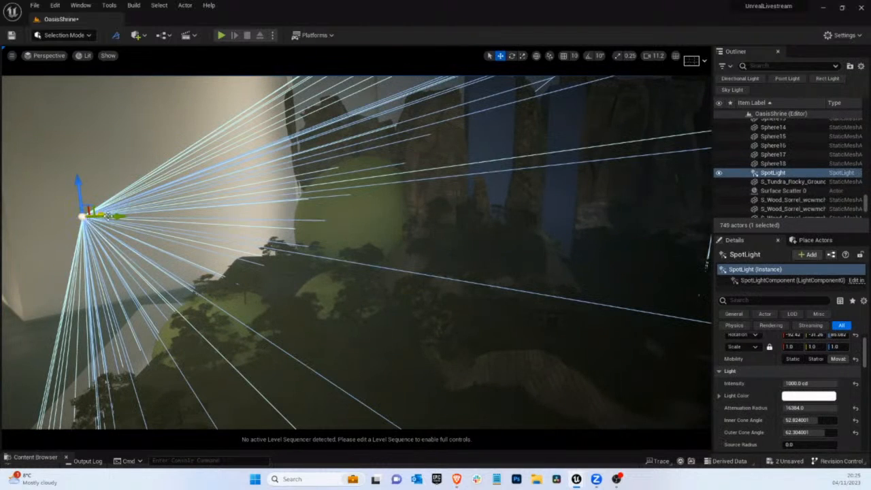
Duplicate the spot light toward the pine bank and rotate the copy, checking its lighting without the editor overlays
{"action": "left_click_drag", "start_coordinate": [111, 217], "coordinate": [227, 232], "text": "alt"}
{"action": "left_click_drag", "start_coordinate": [274, 233], "coordinate": [201, 164]}
{"action": "key", "text": "e"}
{"action": "key", "text": "w"}
{"action": "left_click_drag", "start_coordinate": [238, 194], "coordinate": [297, 197]}
{"action": "key", "text": "g"}
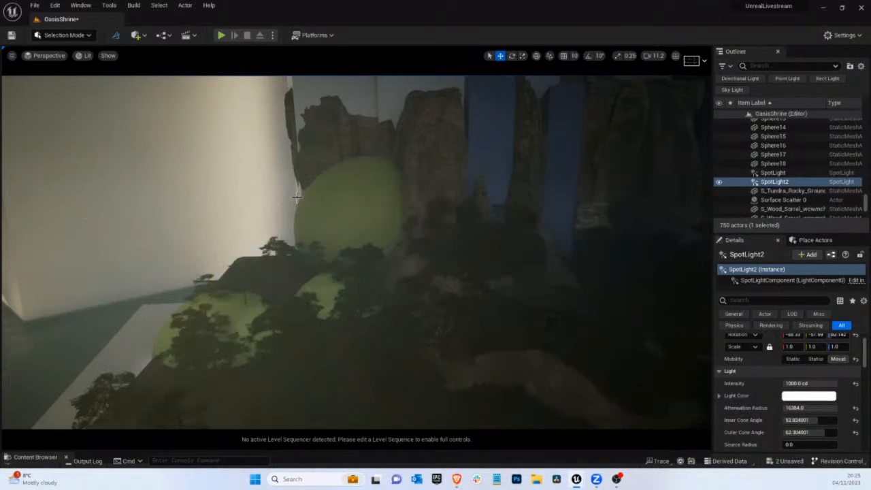
Set the duplicated spot light's intensity to 1800 cd
{"action": "left_click", "coordinate": [802, 383]}
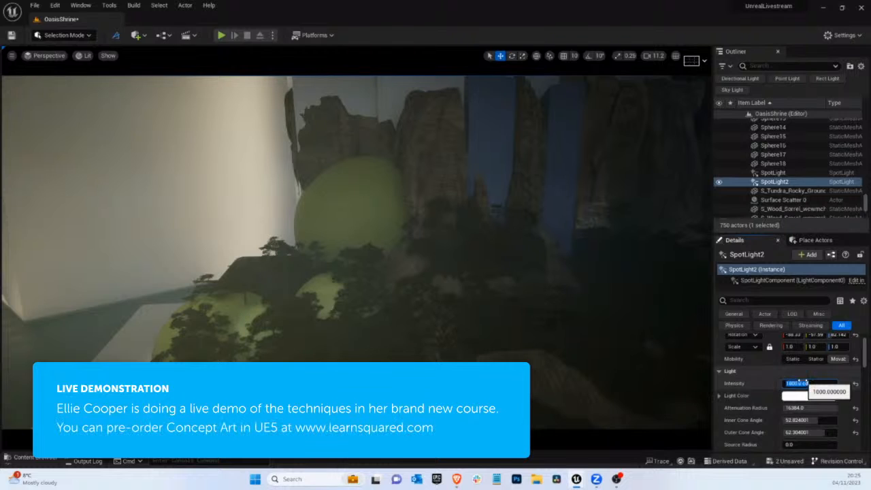
{"action": "right_click_drag", "start_coordinate": [406, 313], "coordinate": [503, 361]}
{"action": "key", "text": "g"}
Shift SpotLight2 back toward the blockout wall and check the lighting through CineCameraActor0
{"action": "left_click_drag", "start_coordinate": [223, 152], "coordinate": [208, 179]}
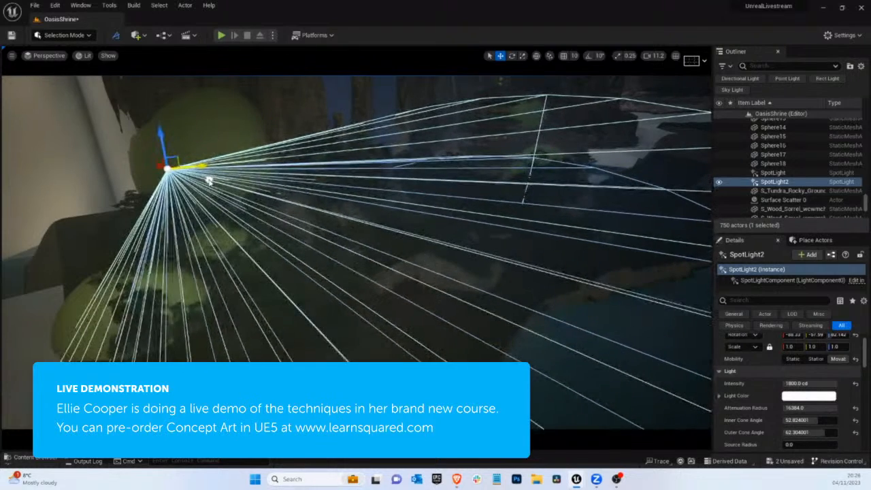
{"action": "key", "text": "g"}
{"action": "key", "text": "g"}
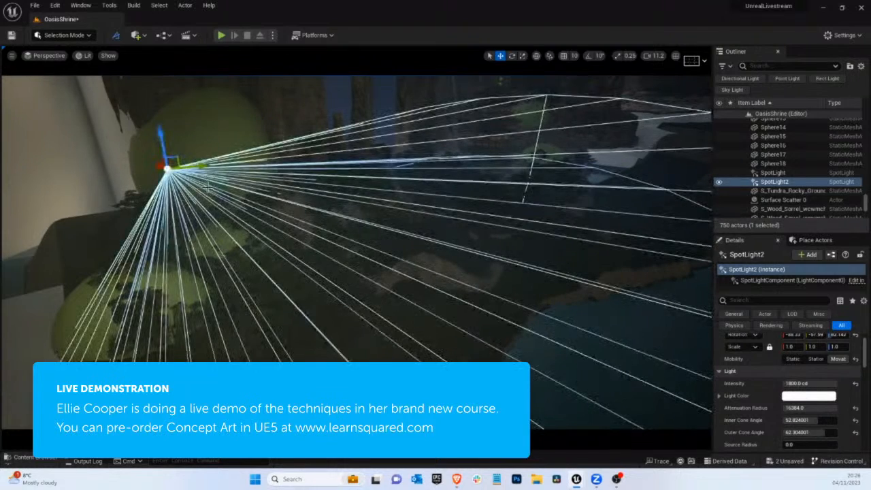
{"action": "left_click_drag", "start_coordinate": [206, 168], "coordinate": [122, 178]}
{"action": "key", "text": "g"}
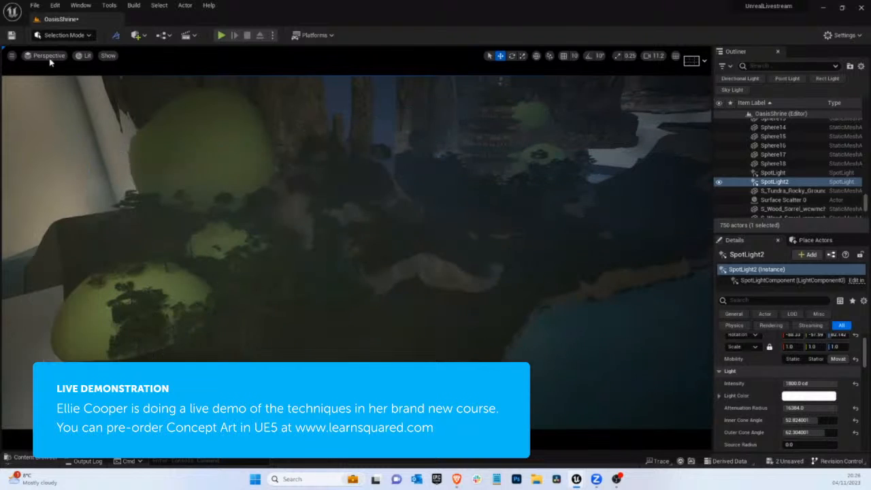
{"action": "left_click", "coordinate": [51, 59]}
{"action": "left_click", "coordinate": [109, 156]}
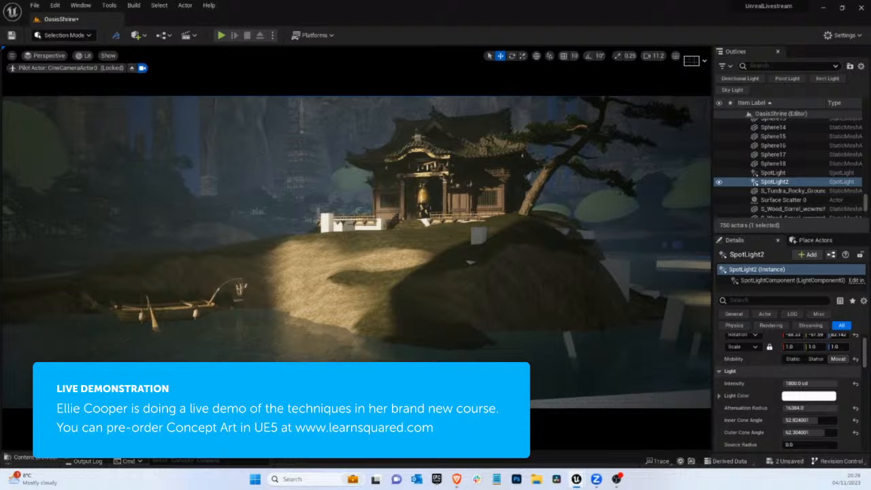
Leave the camera view and delete the two small green domes and the large dome behind the pine bank
{"action": "left_click", "coordinate": [131, 69]}
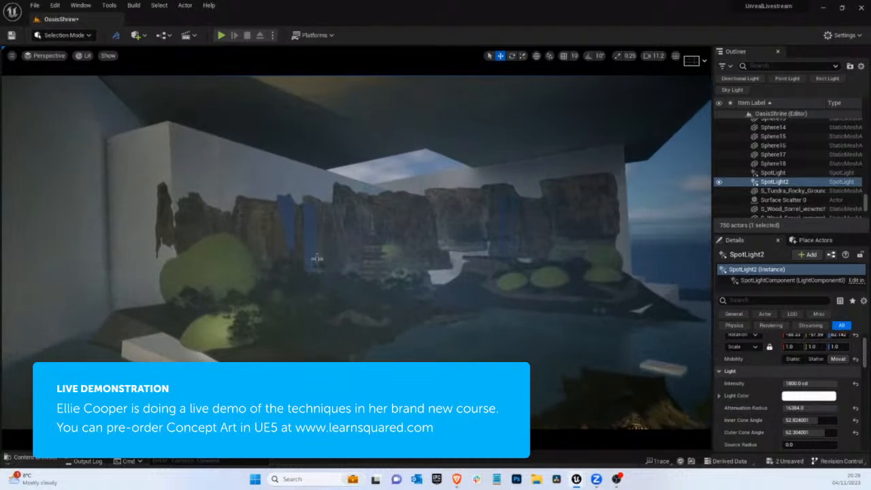
{"action": "scroll", "coordinate": [339, 270], "scroll_direction": "up", "scroll_amount": 6}
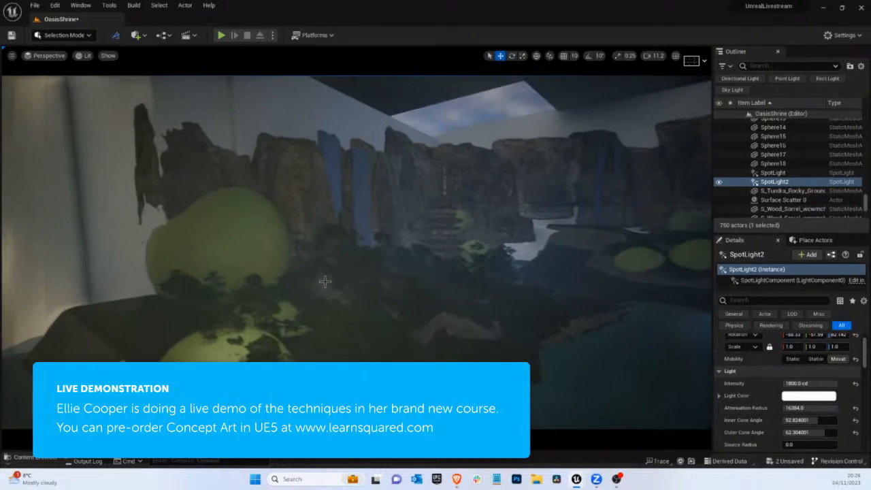
{"action": "left_click", "coordinate": [279, 313]}
{"action": "left_click", "coordinate": [285, 314]}
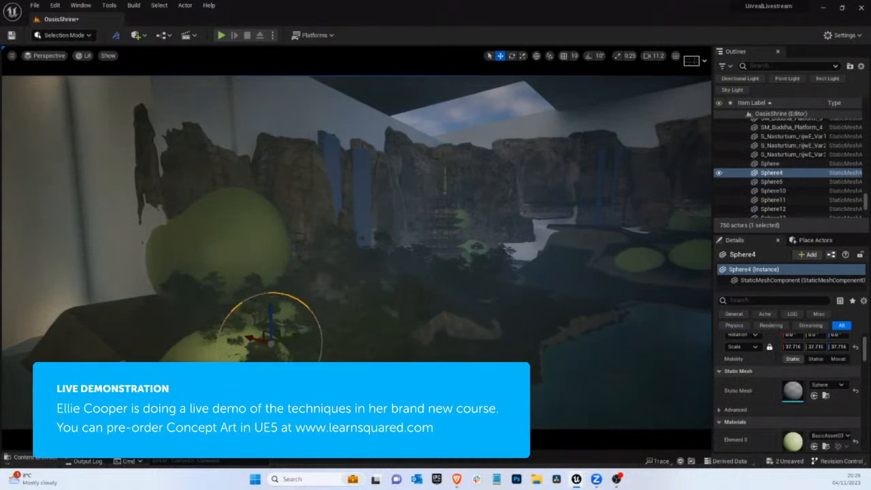
{"action": "key", "text": "Delete"}
{"action": "left_click", "coordinate": [252, 335]}
{"action": "key", "text": "Delete"}
{"action": "right_click_drag", "start_coordinate": [203, 285], "coordinate": [182, 275]}
{"action": "right_click_drag", "start_coordinate": [235, 324], "coordinate": [211, 354]}
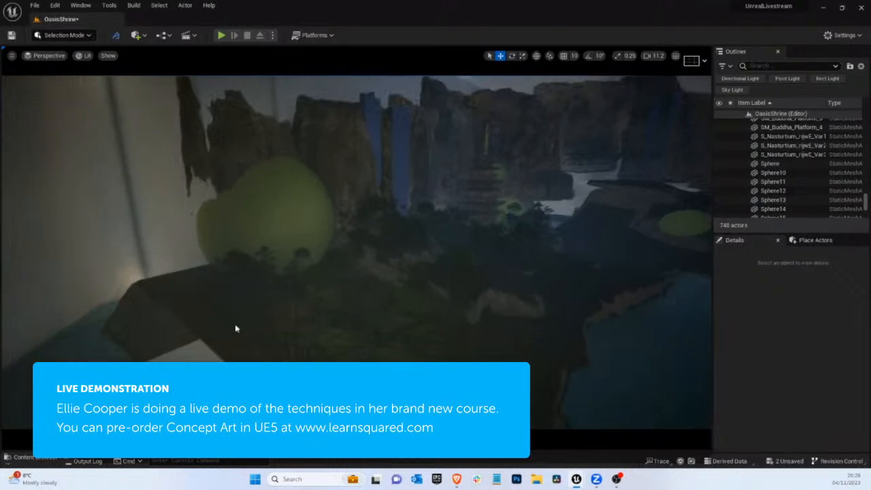
{"action": "left_click", "coordinate": [256, 172]}
{"action": "key", "text": "Delete"}
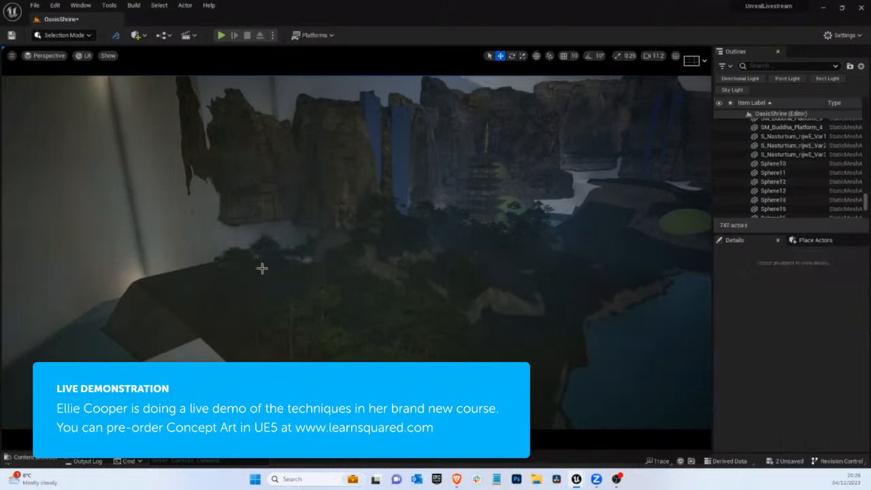
Sculpt the landscape upward below the cliffs beside the blockout wall, using a brush size of about 6128
{"action": "left_click", "coordinate": [211, 276]}
{"action": "left_click", "coordinate": [185, 284]}
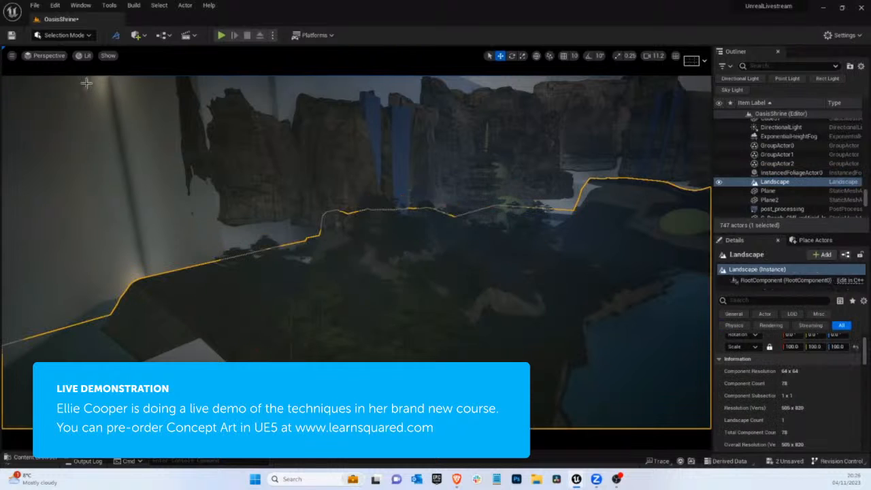
{"action": "left_click", "coordinate": [60, 35]}
{"action": "left_click", "coordinate": [62, 60]}
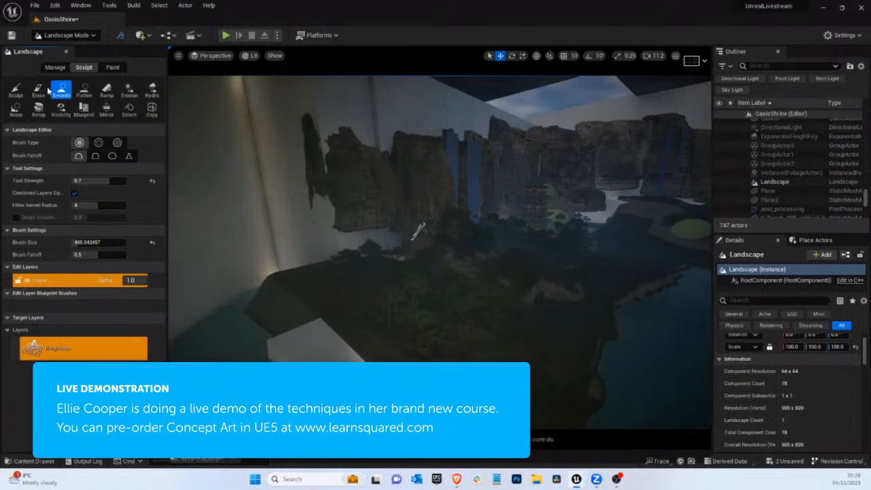
{"action": "left_click", "coordinate": [17, 90]}
{"action": "right_click_drag", "start_coordinate": [438, 242], "coordinate": [393, 48]}
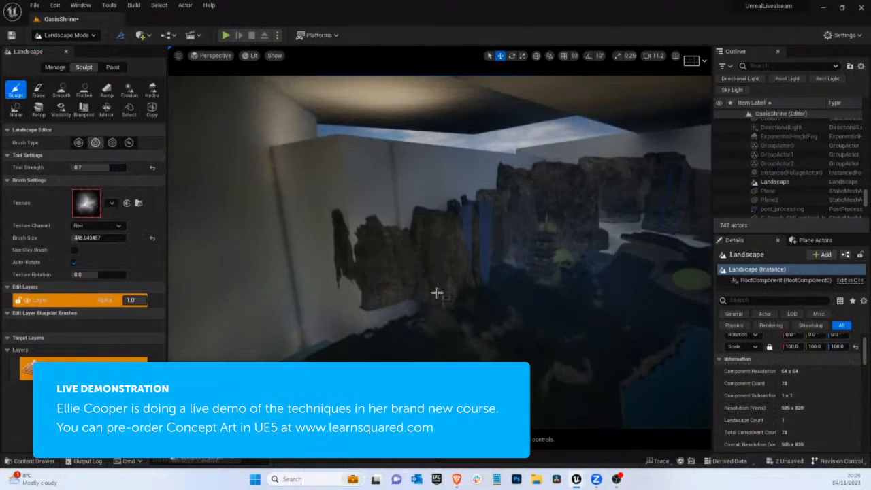
{"action": "mouse_move", "coordinate": [437, 293]}
{"action": "right_mouse_down"}
{"action": "mouse_move", "coordinate": [431, 346]}
{"action": "mouse_move", "coordinate": [427, 254]}
{"action": "mouse_move", "coordinate": [421, 261]}
{"action": "right_mouse_up"}
{"action": "key", "text": "w"}
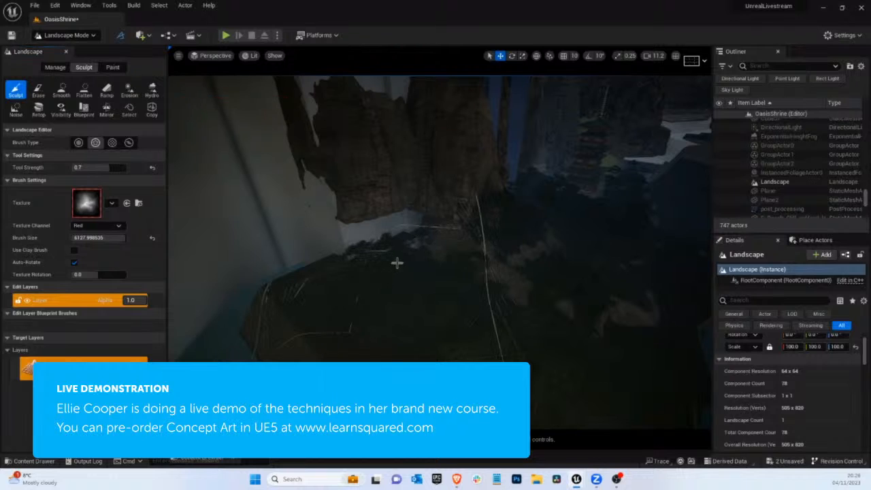
{"action": "mouse_move", "coordinate": [397, 261]}
{"action": "left_mouse_down"}
{"action": "mouse_move", "coordinate": [410, 259]}
{"action": "mouse_move", "coordinate": [363, 266]}
{"action": "left_mouse_up"}
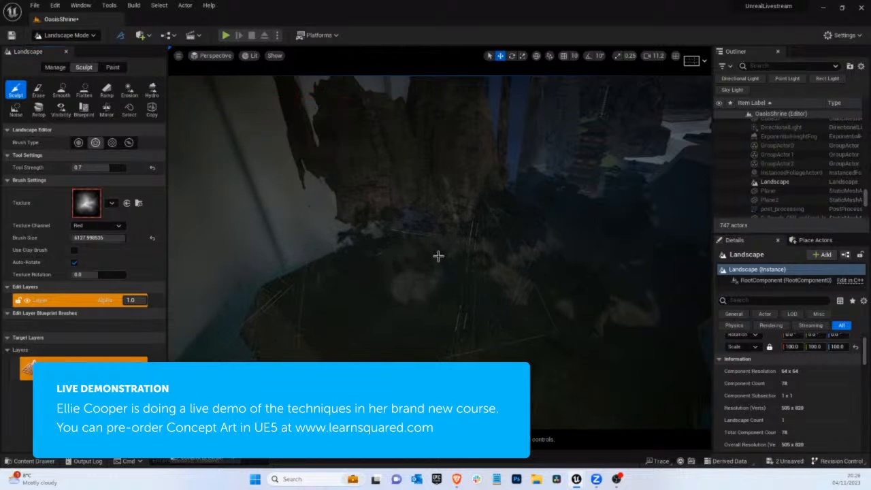
Flatten the top of the raised landscape below the cliffs beside the blockout wall, using a brush size of about 1222
{"action": "left_click", "coordinate": [66, 35]}
{"action": "left_click", "coordinate": [65, 71]}
{"action": "mouse_move", "coordinate": [446, 269]}
{"action": "left_mouse_down", "text": "shift"}
{"action": "mouse_move", "coordinate": [383, 276]}
{"action": "mouse_move", "coordinate": [361, 251]}
{"action": "mouse_move", "coordinate": [404, 284]}
{"action": "mouse_move", "coordinate": [435, 263]}
{"action": "mouse_move", "coordinate": [463, 276]}
{"action": "mouse_move", "coordinate": [399, 274]}
{"action": "mouse_move", "coordinate": [455, 232]}
{"action": "mouse_move", "coordinate": [484, 263]}
{"action": "mouse_move", "coordinate": [473, 278]}
{"action": "left_mouse_up", "text": "shift"}
{"action": "left_click", "coordinate": [61, 35]}
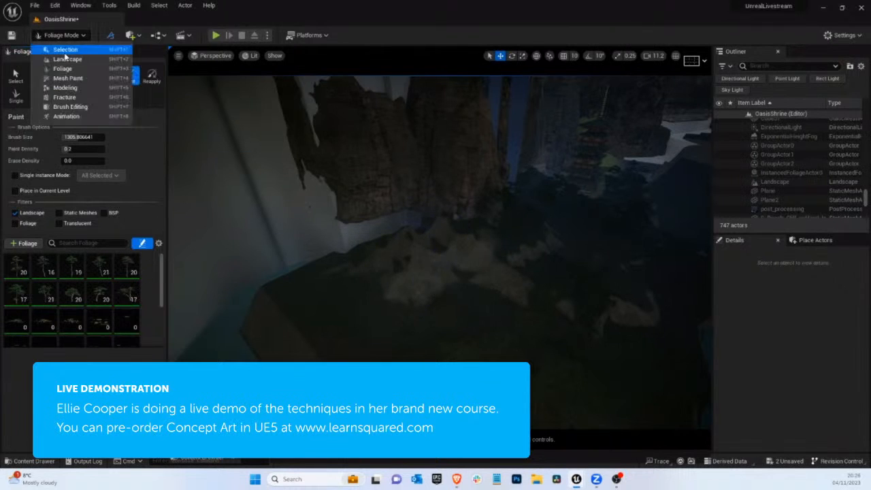
{"action": "left_click", "coordinate": [72, 61]}
{"action": "left_click", "coordinate": [84, 96]}
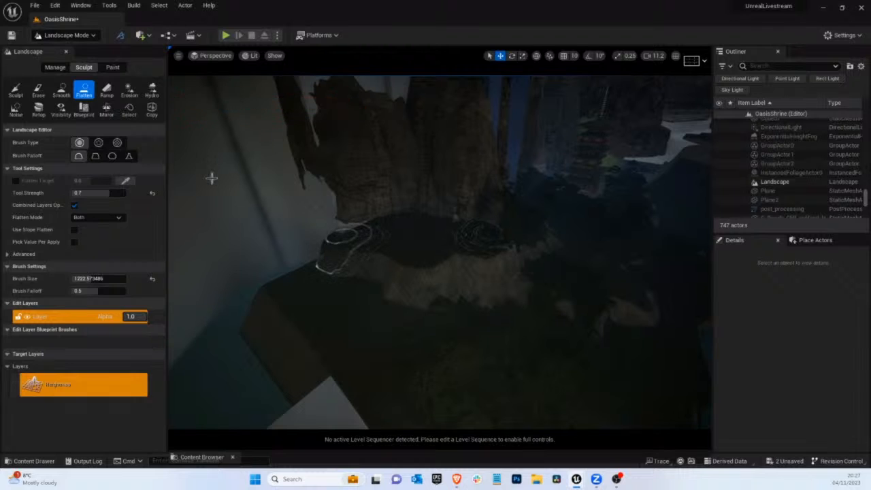
Check the shrine composition through CineCameraActor0 and return to Selection mode
{"action": "left_click", "coordinate": [93, 35]}
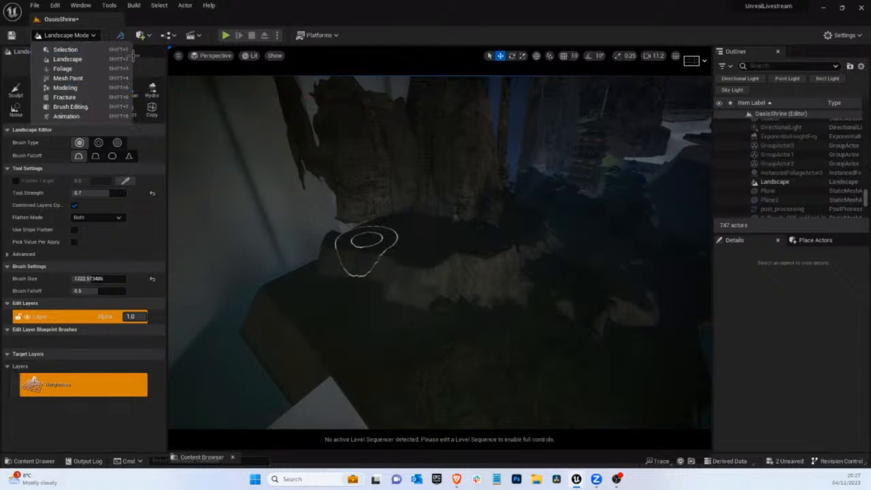
{"action": "left_click", "coordinate": [211, 55]}
{"action": "left_click", "coordinate": [234, 155]}
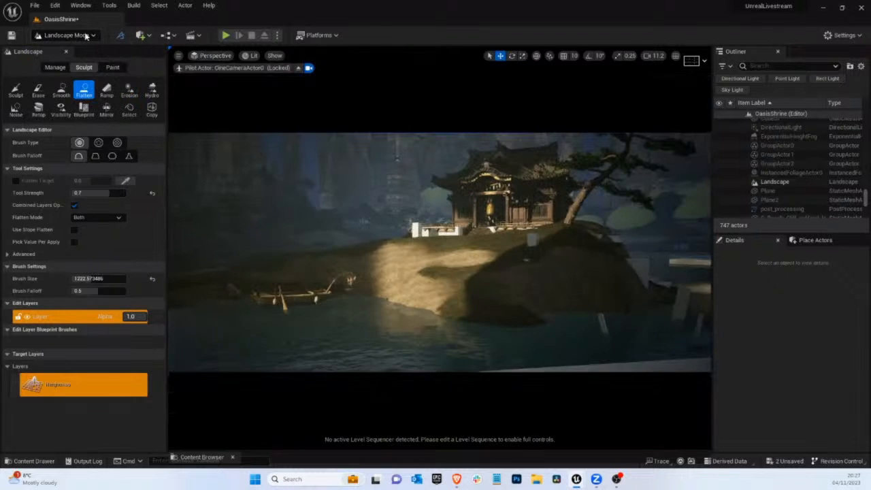
{"action": "left_click", "coordinate": [69, 38]}
{"action": "left_click", "coordinate": [102, 51]}
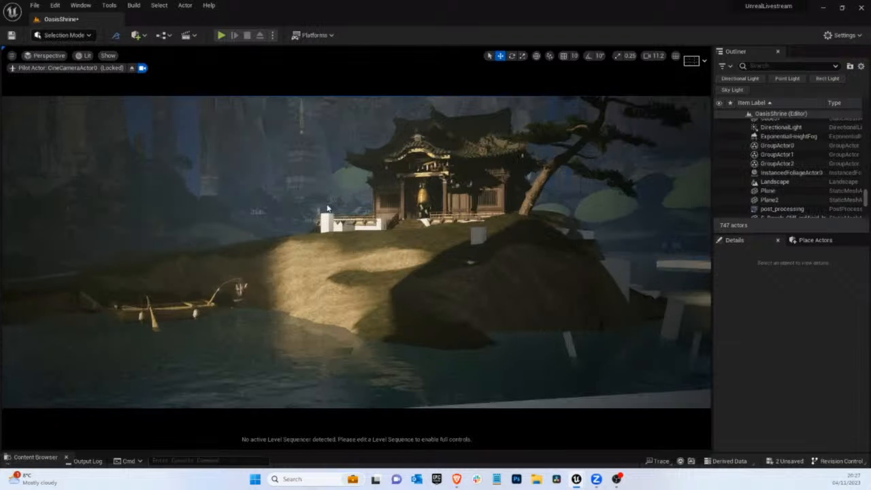
Paint pines across the flattened bank and its slopes beside the blockout wall at density 0.2, and view them through CineCameraActor0
{"action": "left_click", "coordinate": [132, 68]}
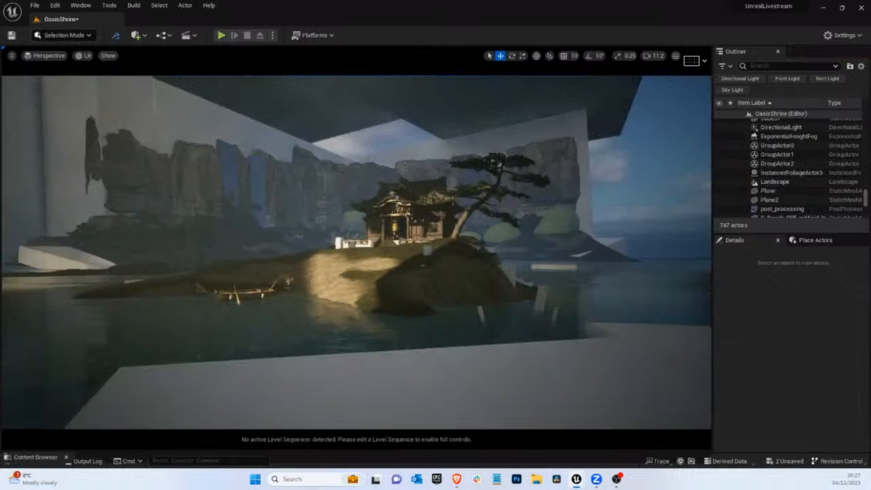
{"action": "right_click_drag", "start_coordinate": [334, 136], "coordinate": [342, 280]}
{"action": "left_click", "coordinate": [75, 36]}
{"action": "left_click", "coordinate": [63, 69]}
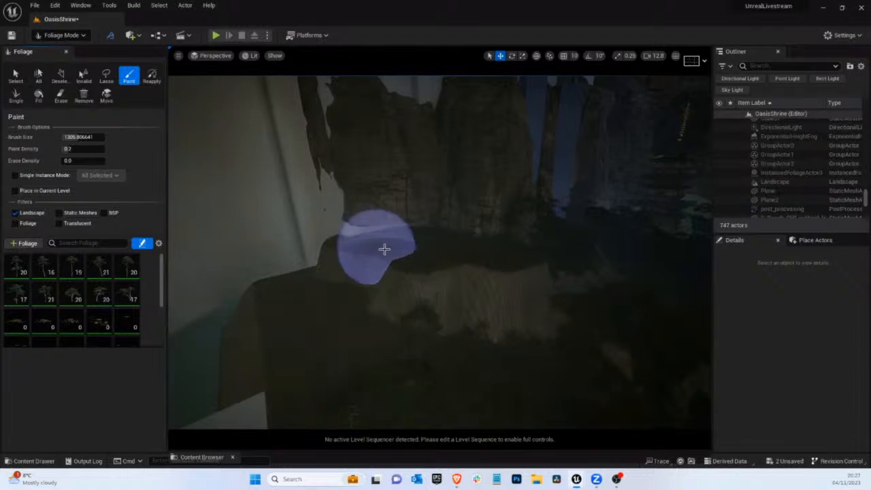
{"action": "mouse_move", "coordinate": [385, 249]}
{"action": "left_mouse_down"}
{"action": "mouse_move", "coordinate": [422, 241]}
{"action": "mouse_move", "coordinate": [490, 251]}
{"action": "mouse_move", "coordinate": [399, 249]}
{"action": "mouse_move", "coordinate": [427, 252]}
{"action": "mouse_move", "coordinate": [370, 236]}
{"action": "left_mouse_up"}
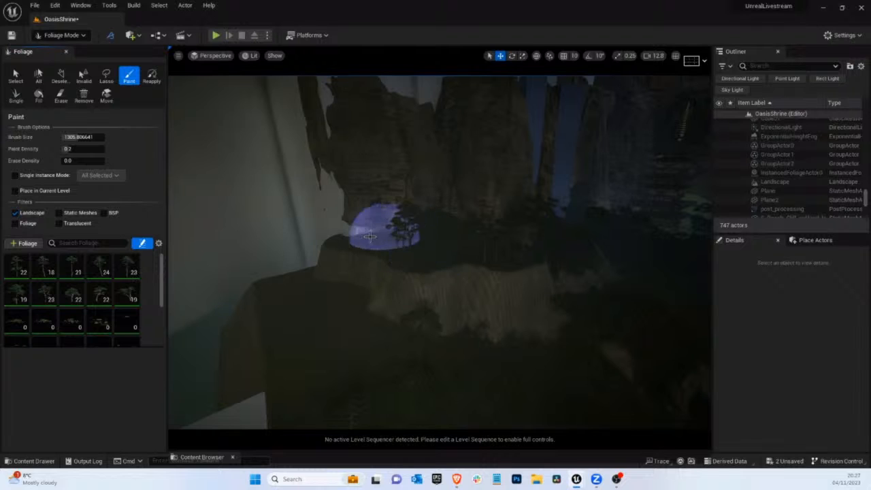
{"action": "mouse_move", "coordinate": [449, 246]}
{"action": "left_mouse_down"}
{"action": "mouse_move", "coordinate": [352, 344]}
{"action": "mouse_move", "coordinate": [299, 316]}
{"action": "mouse_move", "coordinate": [345, 352]}
{"action": "mouse_move", "coordinate": [408, 363]}
{"action": "mouse_move", "coordinate": [435, 356]}
{"action": "left_mouse_up"}
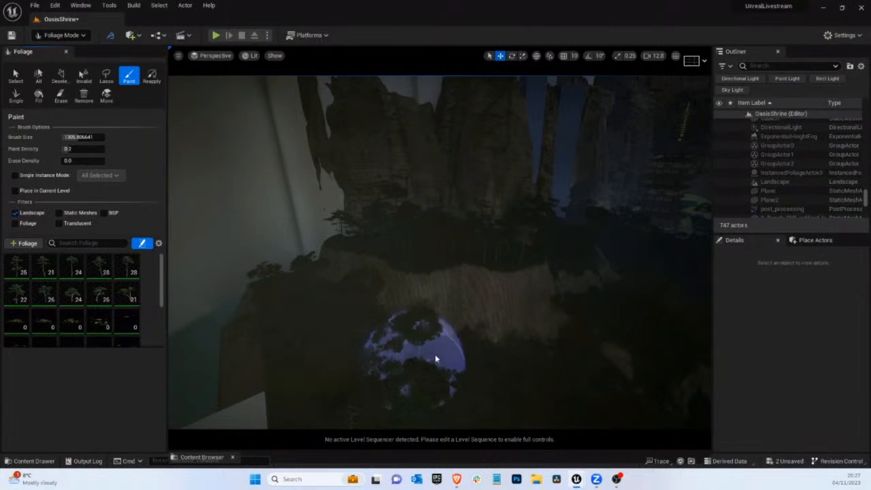
{"action": "right_click_drag", "start_coordinate": [436, 357], "coordinate": [449, 363]}
{"action": "mouse_move", "coordinate": [445, 361]}
{"action": "left_mouse_down"}
{"action": "mouse_move", "coordinate": [357, 299]}
{"action": "mouse_move", "coordinate": [313, 282]}
{"action": "mouse_move", "coordinate": [238, 200]}
{"action": "left_mouse_up"}
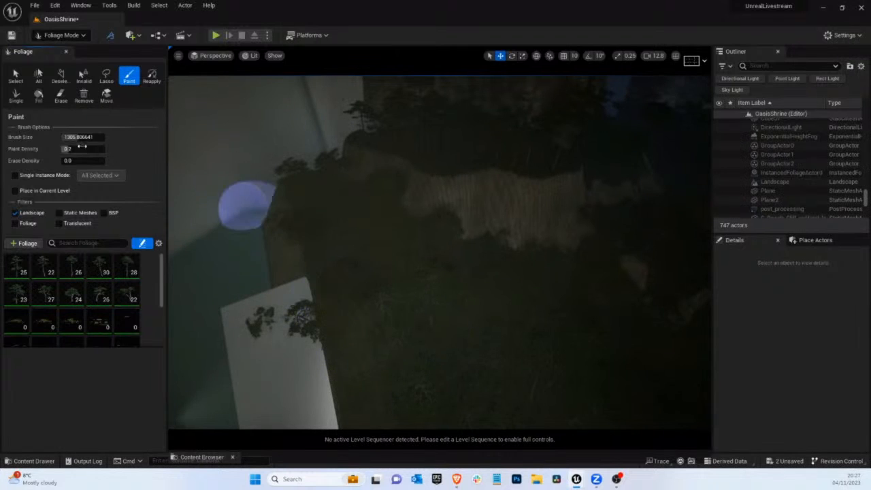
{"action": "mouse_move", "coordinate": [463, 289]}
{"action": "left_mouse_down"}
{"action": "mouse_move", "coordinate": [490, 272]}
{"action": "mouse_move", "coordinate": [584, 313]}
{"action": "mouse_move", "coordinate": [576, 270]}
{"action": "mouse_move", "coordinate": [478, 347]}
{"action": "mouse_move", "coordinate": [424, 346]}
{"action": "left_mouse_up"}
{"action": "left_click", "coordinate": [211, 55]}
{"action": "left_click", "coordinate": [251, 156]}
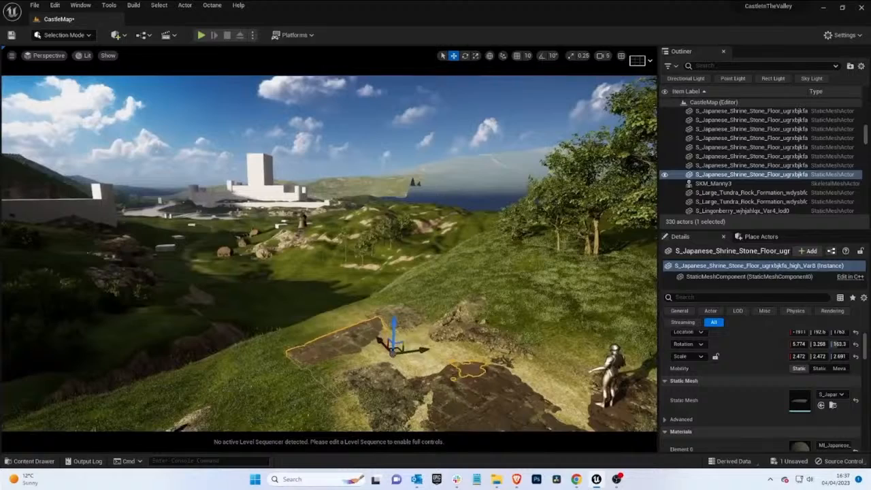
{"action": "left_click_drag", "start_coordinate": [371, 342], "coordinate": [348, 311]}
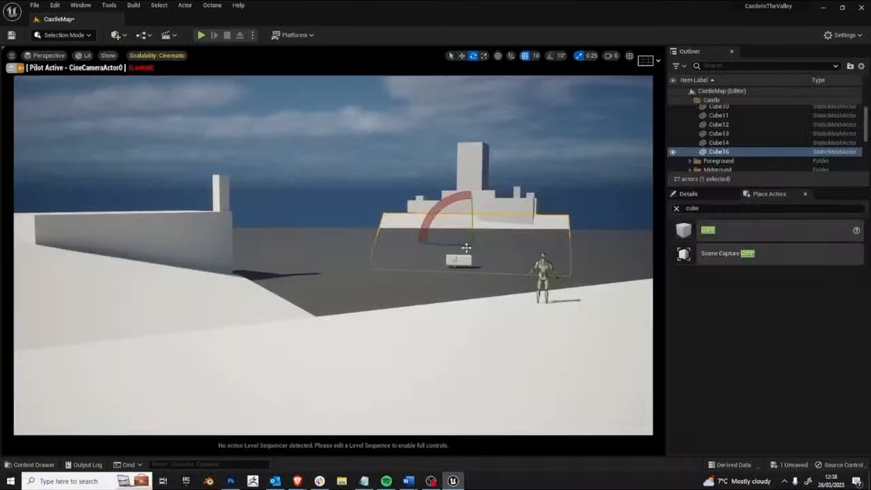
{"action": "left_click_drag", "start_coordinate": [465, 247], "coordinate": [480, 243]}
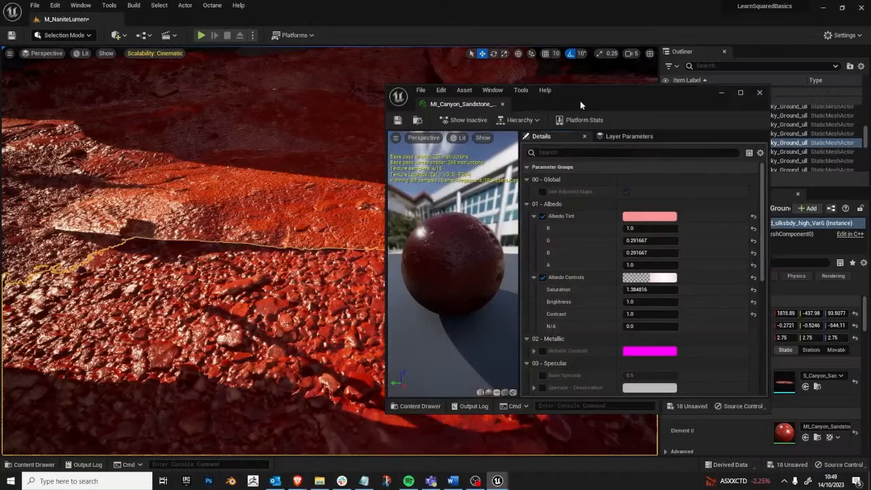
{"action": "left_click_drag", "start_coordinate": [579, 101], "coordinate": [698, 66]}
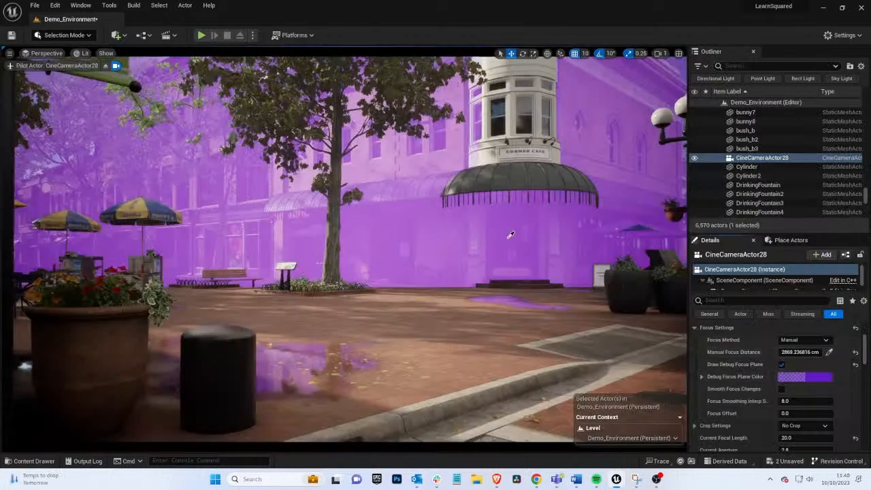
{"action": "left_click", "coordinate": [510, 235]}
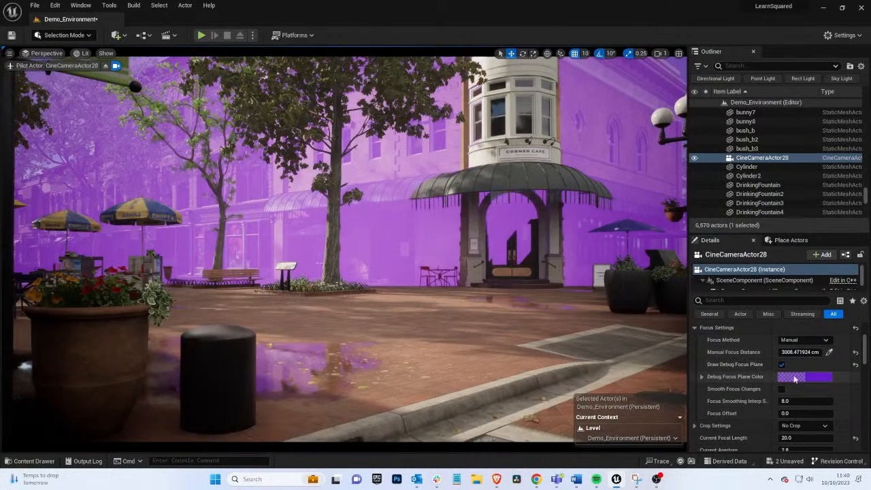
{"action": "left_click", "coordinate": [781, 365]}
{"action": "scroll", "coordinate": [812, 408], "scroll_direction": "down", "scroll_amount": 1}
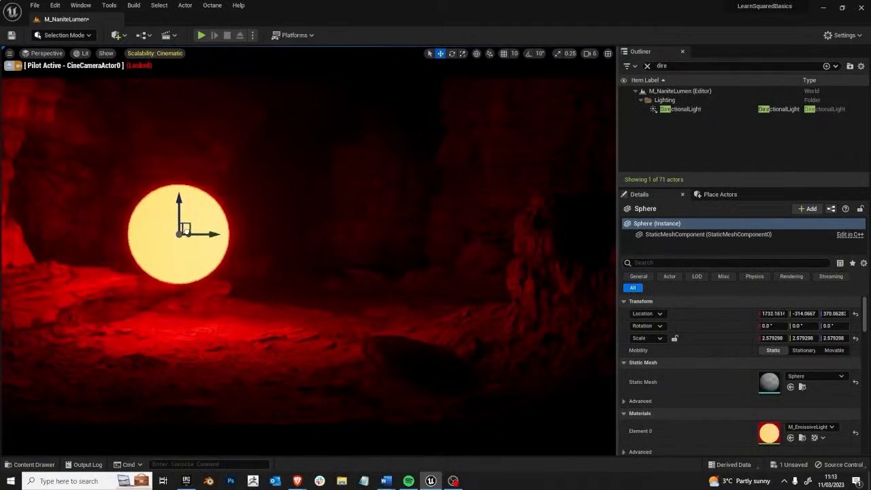
Push the glowing sphere deeper into the canyon scene, to an X location of about 4550
{"action": "left_click_drag", "start_coordinate": [242, 232], "coordinate": [307, 233]}
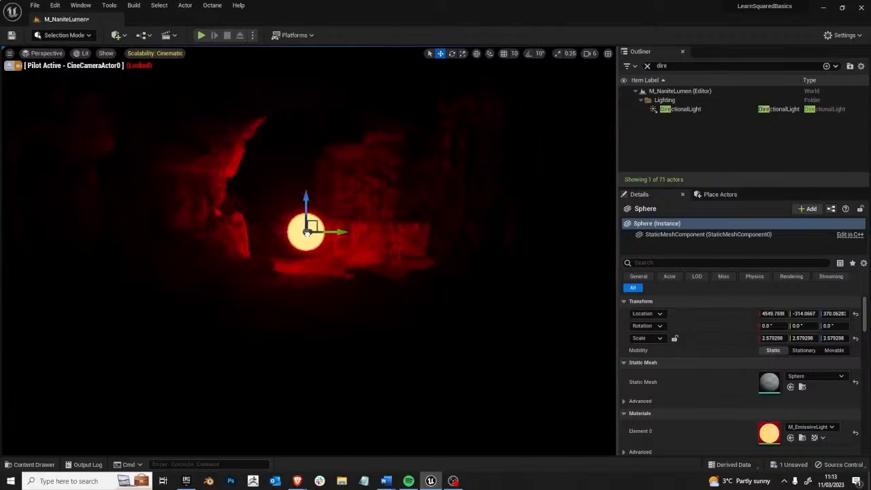
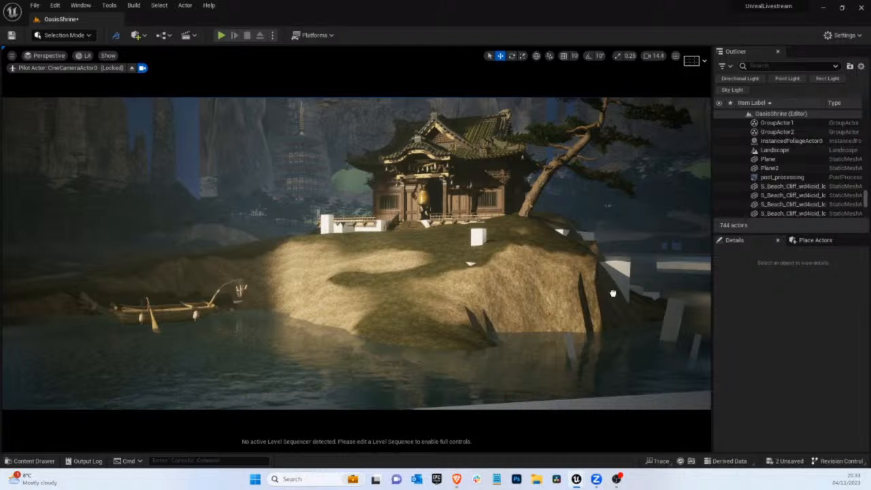
Rotate the mossy rock at the island's shoreline about its vertical axis to turn another face toward the camera
{"action": "left_click", "coordinate": [324, 323]}
{"action": "key", "text": "e"}
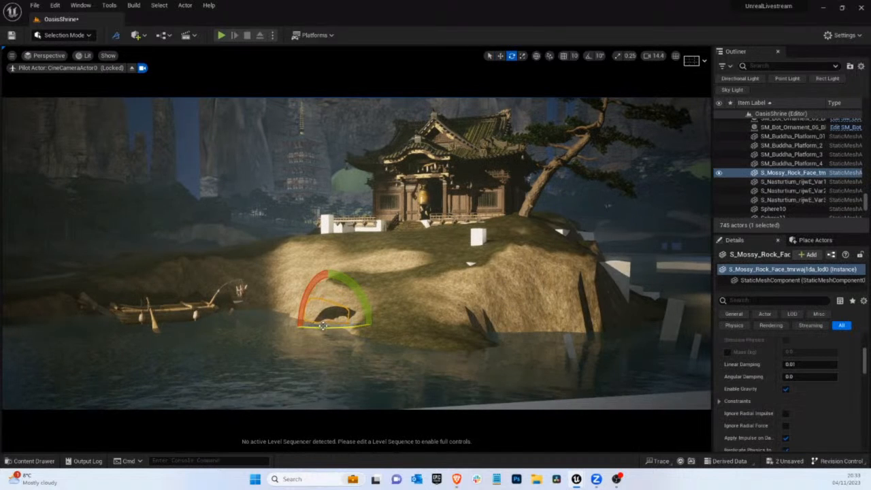
{"action": "left_click_drag", "start_coordinate": [321, 326], "coordinate": [279, 340]}
{"action": "left_click", "coordinate": [265, 334]}
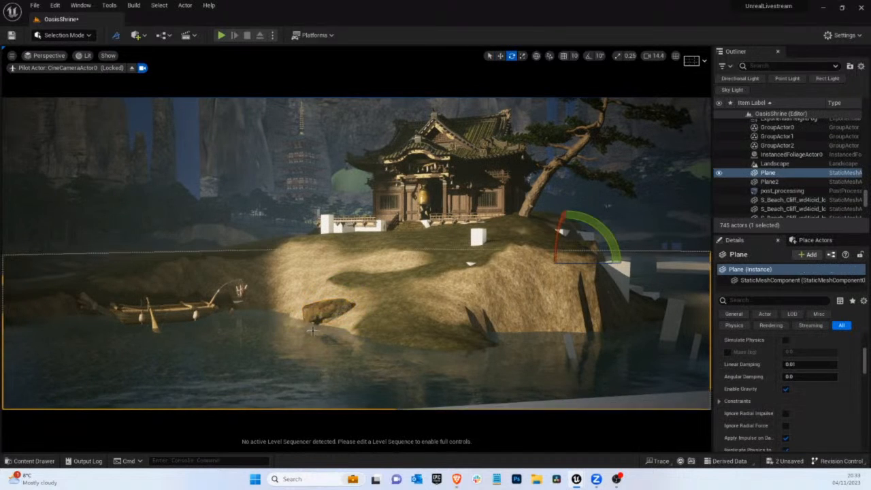
{"action": "left_click", "coordinate": [318, 310]}
{"action": "left_click_drag", "start_coordinate": [329, 325], "coordinate": [221, 335]}
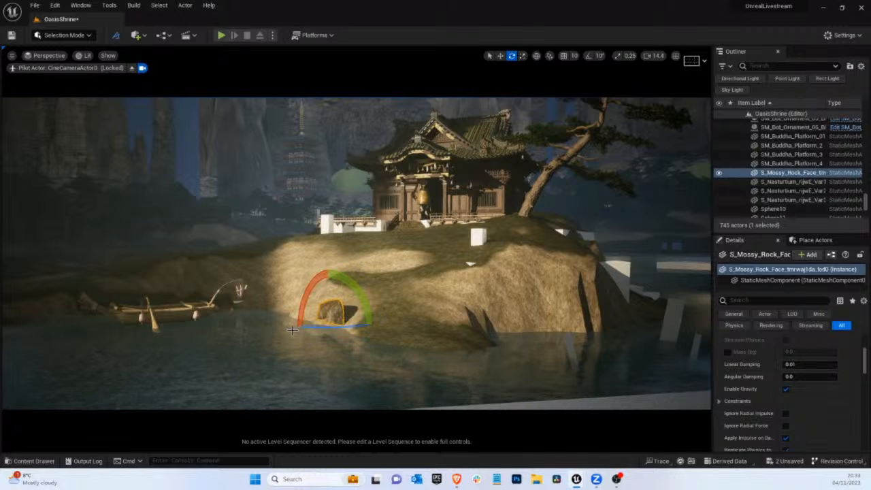
Enlarge the mossy rock and move it up into the hollow of the slope below the shrine
{"action": "key", "text": "r"}
{"action": "left_click_drag", "start_coordinate": [327, 318], "coordinate": [402, 281]}
{"action": "key", "text": "w"}
{"action": "key", "text": "e"}
{"action": "key", "text": "w"}
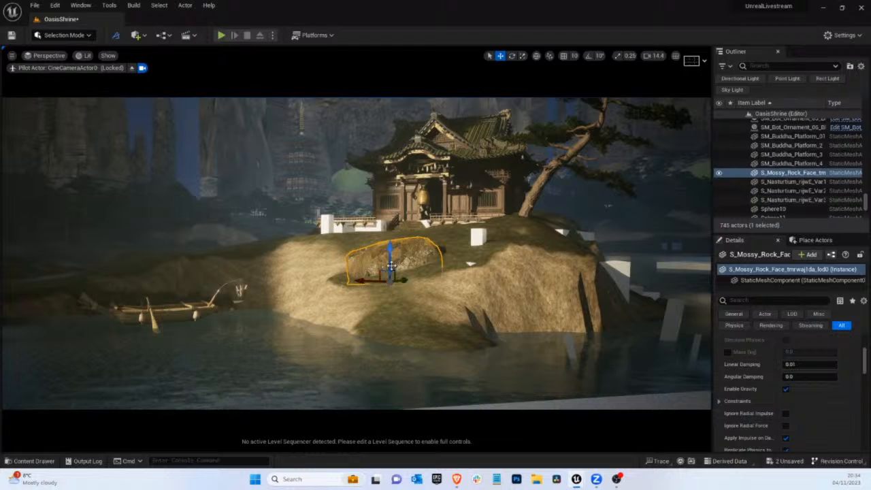
Sink the mossy rock into the hollow below the shrine, adjusting its sideways position and rotation to blend with the ground
{"action": "mouse_move", "coordinate": [390, 253]}
{"action": "left_mouse_down"}
{"action": "mouse_move", "coordinate": [390, 265]}
{"action": "mouse_move", "coordinate": [411, 254]}
{"action": "mouse_move", "coordinate": [401, 254]}
{"action": "left_mouse_up"}
{"action": "key", "text": "e"}
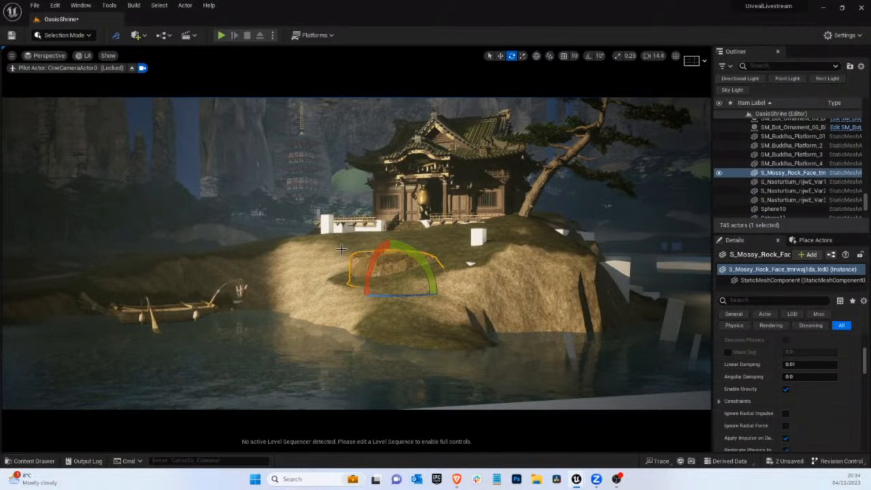
{"action": "key", "text": "w"}
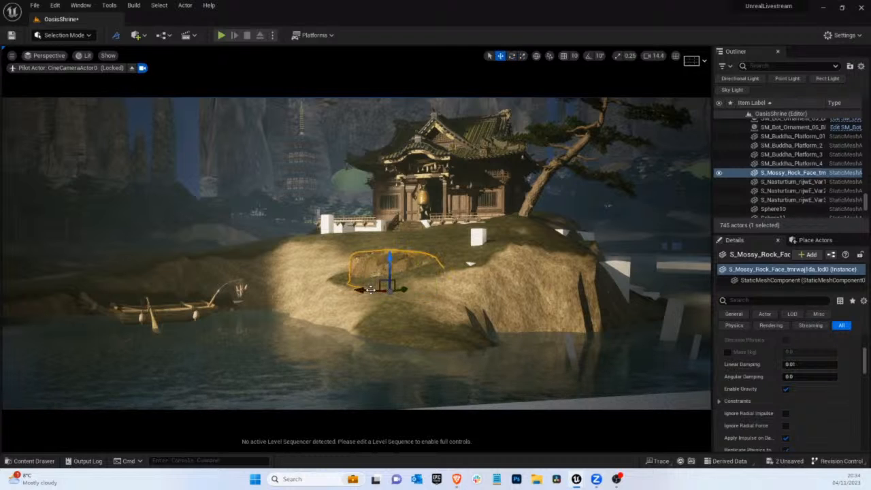
{"action": "left_click_drag", "start_coordinate": [371, 290], "coordinate": [365, 290]}
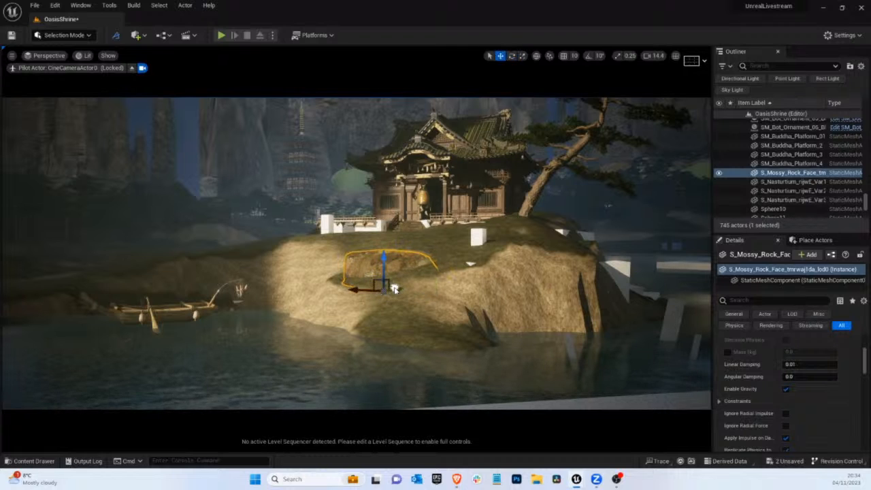
{"action": "left_click", "coordinate": [393, 289]}
{"action": "key", "text": "e"}
{"action": "left_click", "coordinate": [382, 265]}
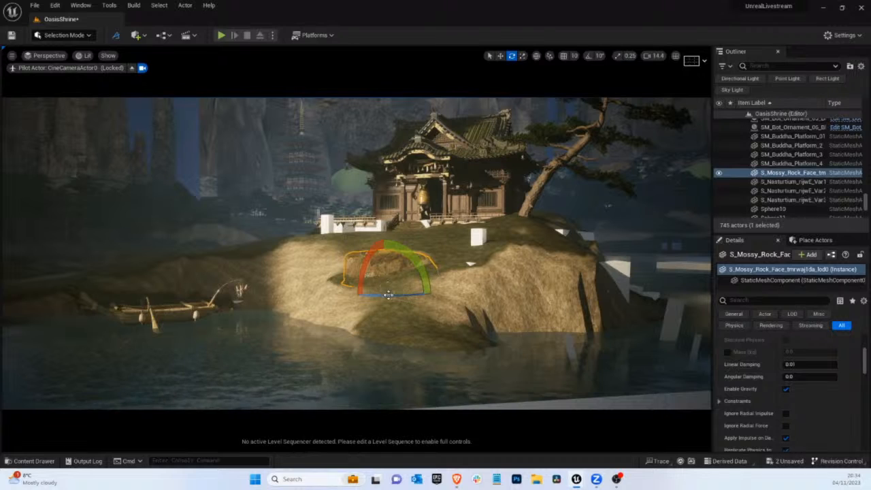
{"action": "left_click_drag", "start_coordinate": [386, 295], "coordinate": [376, 296]}
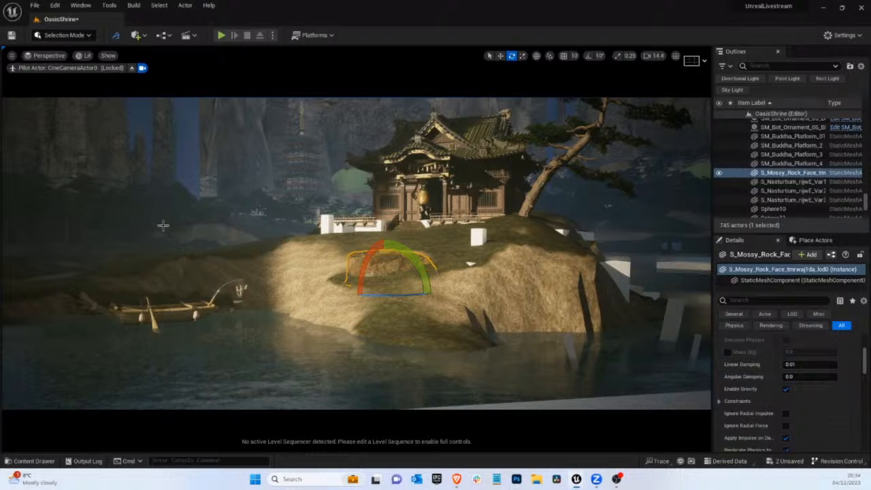
{"action": "left_click", "coordinate": [231, 263]}
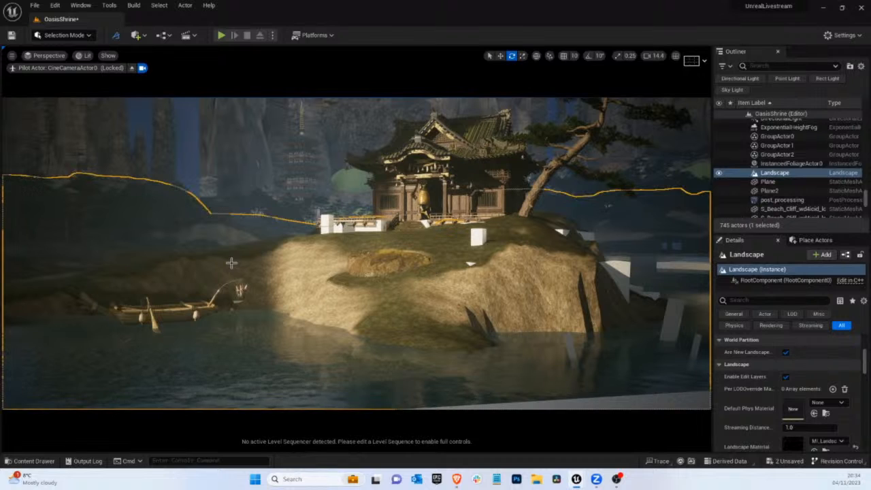
Clear the Static Mesh filter and place BP_EasyFog from the EasyFog Blueprints folder behind the boat beside the island
{"action": "left_click", "coordinate": [34, 460]}
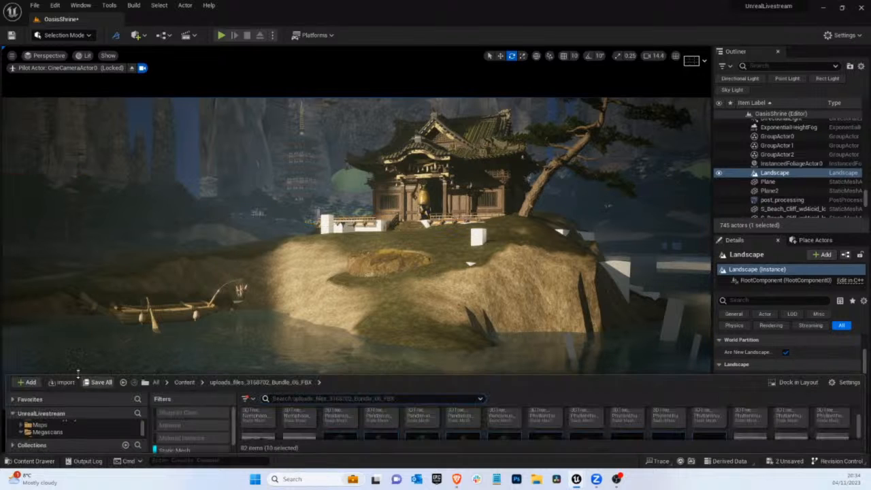
{"action": "scroll", "coordinate": [39, 372], "scroll_direction": "up", "scroll_amount": 5}
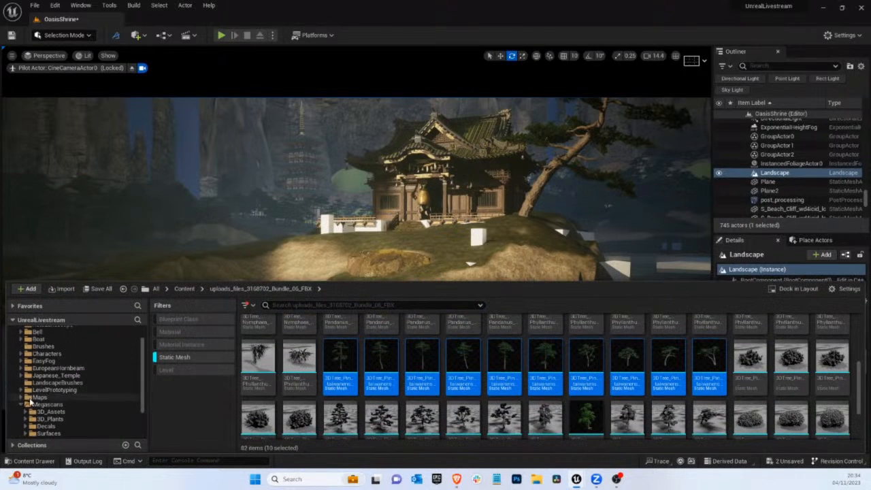
{"action": "left_click", "coordinate": [178, 358]}
{"action": "scroll", "coordinate": [102, 391], "scroll_direction": "down", "scroll_amount": 1}
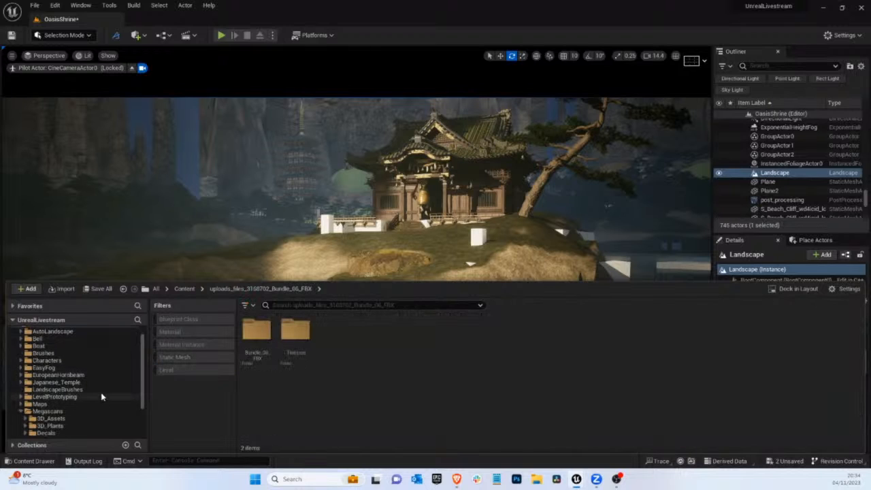
{"action": "left_click", "coordinate": [20, 411]}
{"action": "scroll", "coordinate": [54, 412], "scroll_direction": "down", "scroll_amount": 1}
{"action": "scroll", "coordinate": [54, 411], "scroll_direction": "up", "scroll_amount": 1}
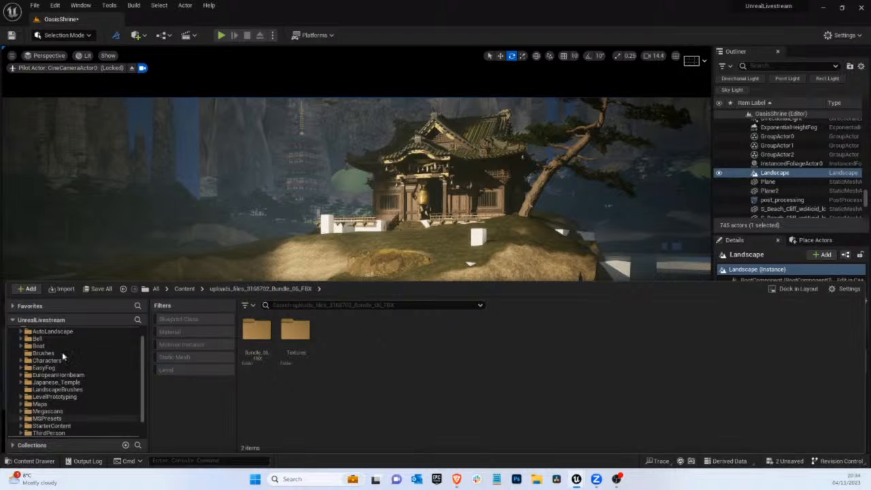
{"action": "left_click", "coordinate": [57, 368]}
{"action": "double_click", "coordinate": [257, 340]}
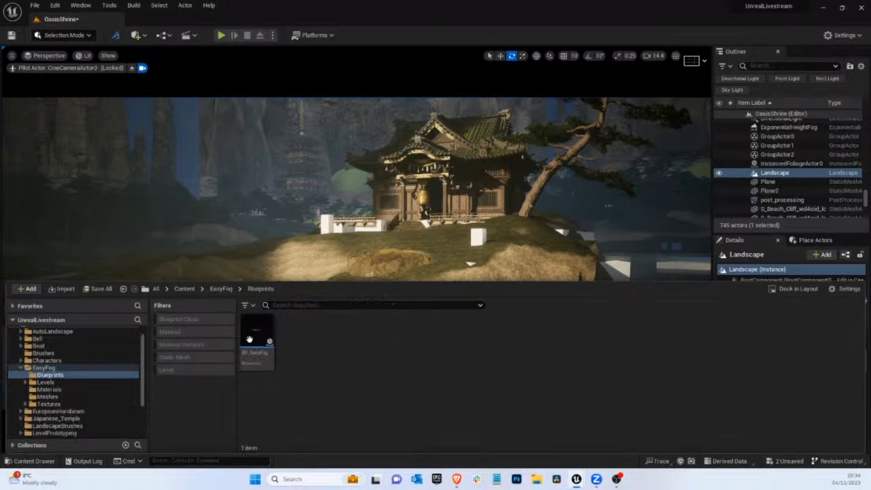
{"action": "left_click_drag", "start_coordinate": [254, 335], "coordinate": [272, 257]}
Rotate the fog card upright to face the camera and raise it in front of the background trees
{"action": "key", "text": "r"}
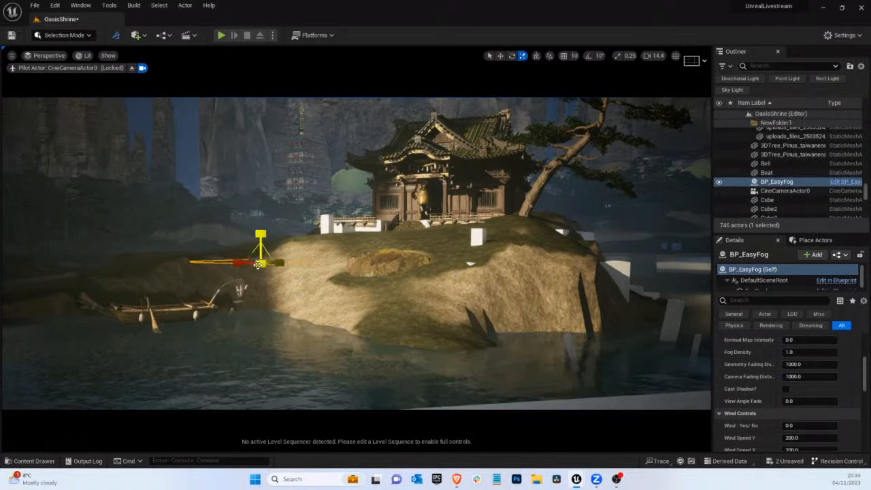
{"action": "key", "text": "e"}
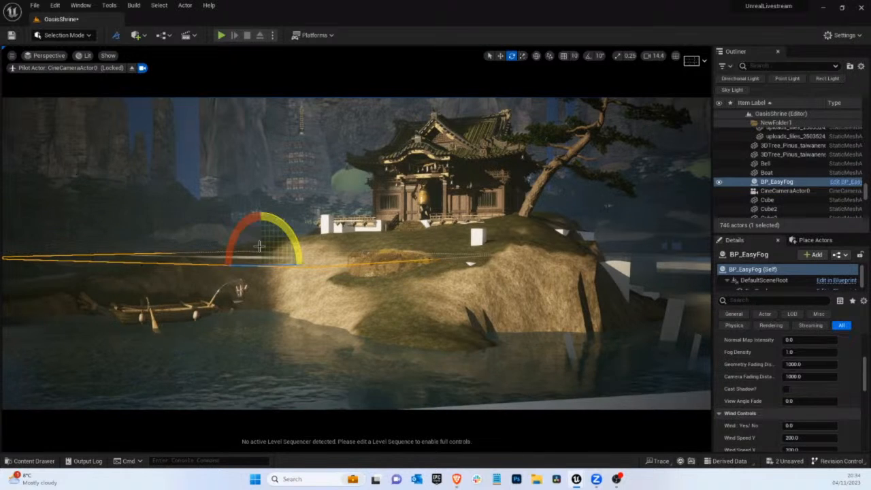
{"action": "left_click_drag", "start_coordinate": [233, 239], "coordinate": [165, 393]}
{"action": "left_click_drag", "start_coordinate": [296, 246], "coordinate": [197, 253]}
{"action": "key", "text": "w"}
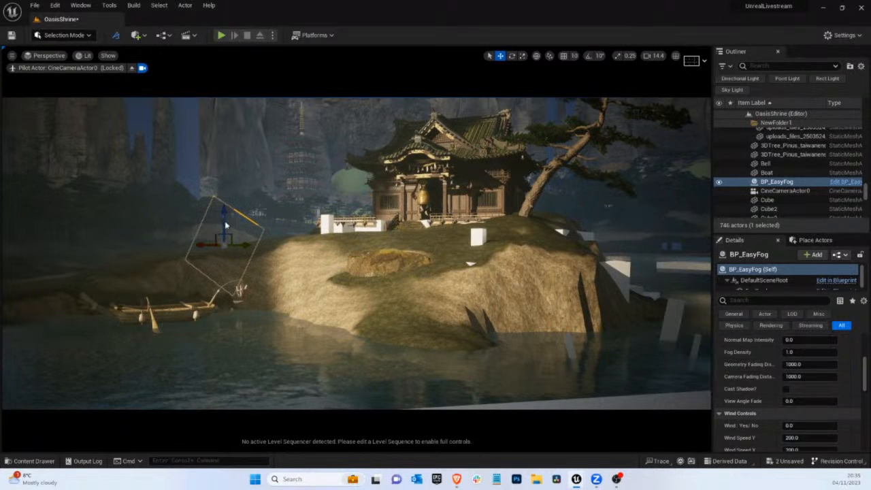
{"action": "left_click_drag", "start_coordinate": [227, 205], "coordinate": [221, 166]}
Enlarge the fog card and level its rotation so it stands straight behind the bank
{"action": "key", "text": "r"}
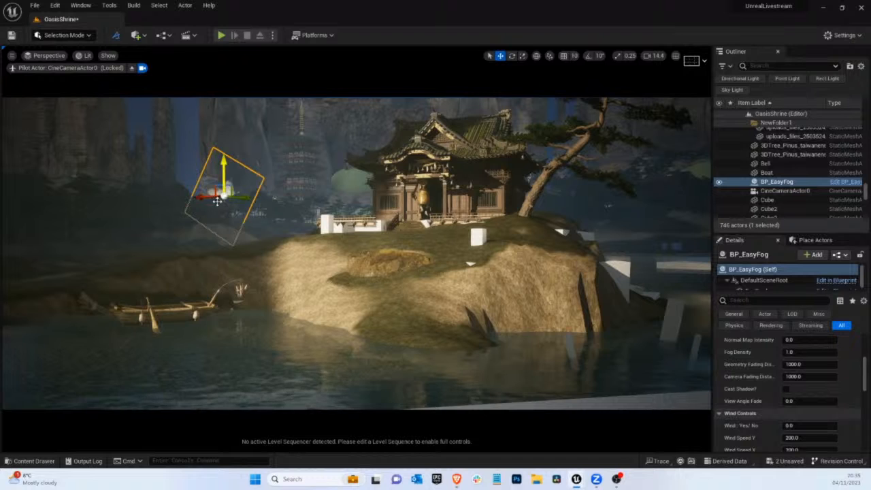
{"action": "left_click_drag", "start_coordinate": [213, 196], "coordinate": [147, 168]}
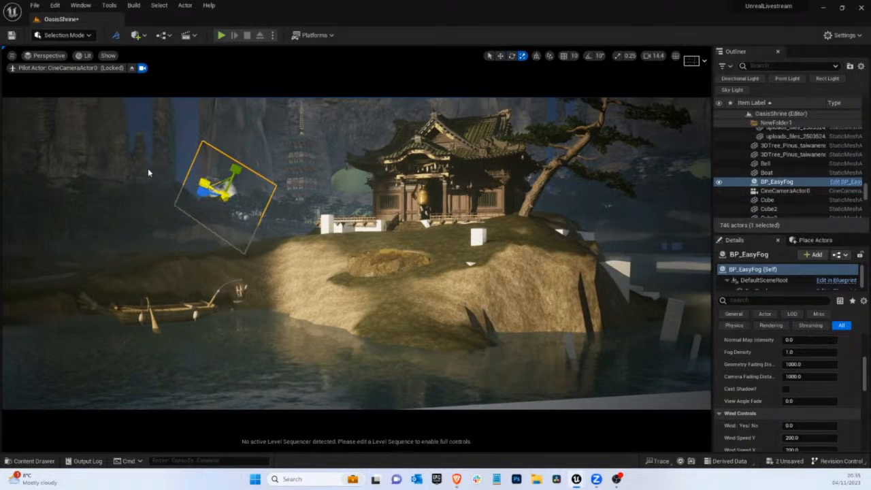
{"action": "key", "text": "w"}
{"action": "left_click_drag", "start_coordinate": [223, 175], "coordinate": [224, 149]}
{"action": "key", "text": "e"}
{"action": "left_click_drag", "start_coordinate": [258, 182], "coordinate": [268, 116]}
{"action": "left_click_drag", "start_coordinate": [231, 164], "coordinate": [219, 193]}
{"action": "key", "text": "w"}
Set the fog card's Fog Density to 0.168 and check the shot with editor overlays hidden
{"action": "scroll", "coordinate": [796, 384], "scroll_direction": "up", "scroll_amount": 4}
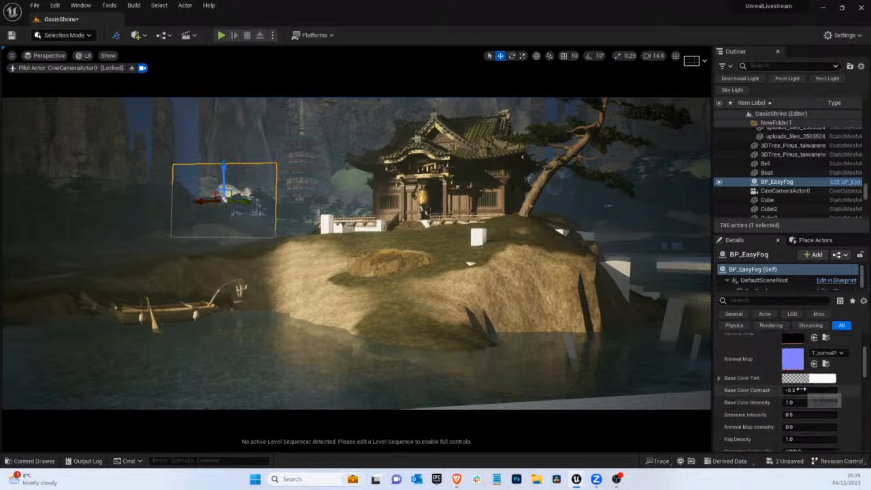
{"action": "scroll", "coordinate": [796, 388], "scroll_direction": "down", "scroll_amount": 1}
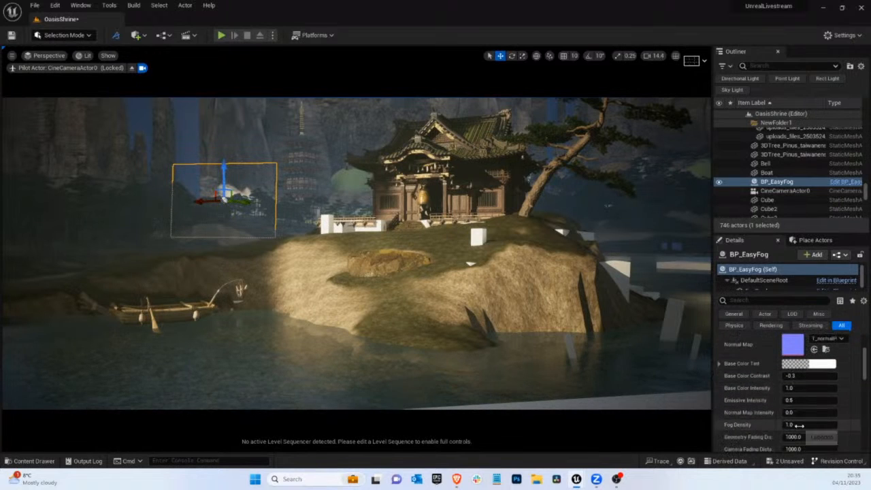
{"action": "left_click_drag", "start_coordinate": [797, 424], "coordinate": [622, 395]}
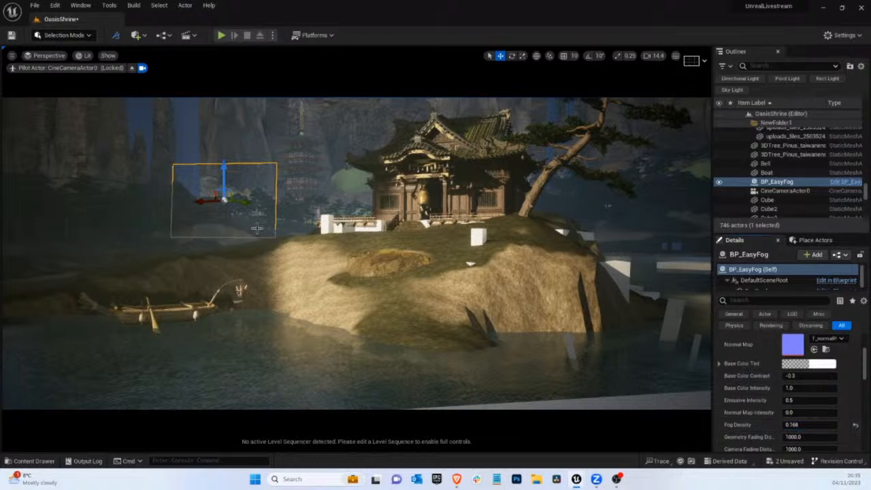
{"action": "left_click", "coordinate": [298, 216]}
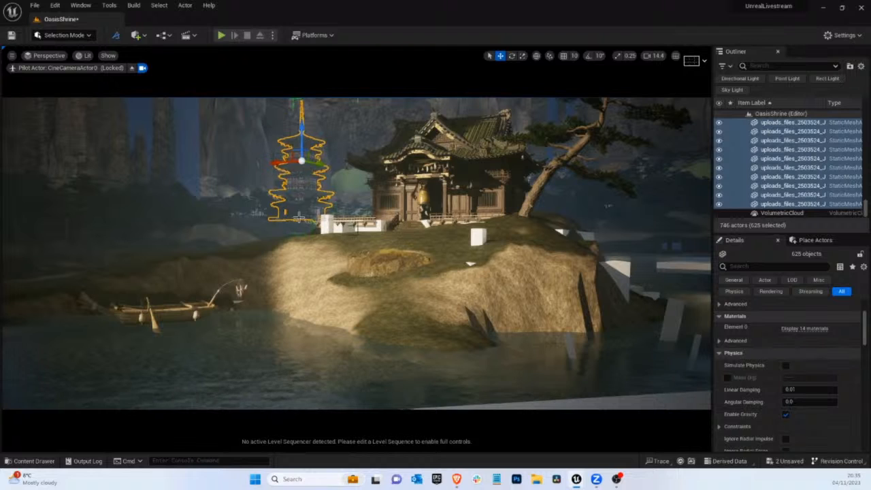
{"action": "key", "text": "g"}
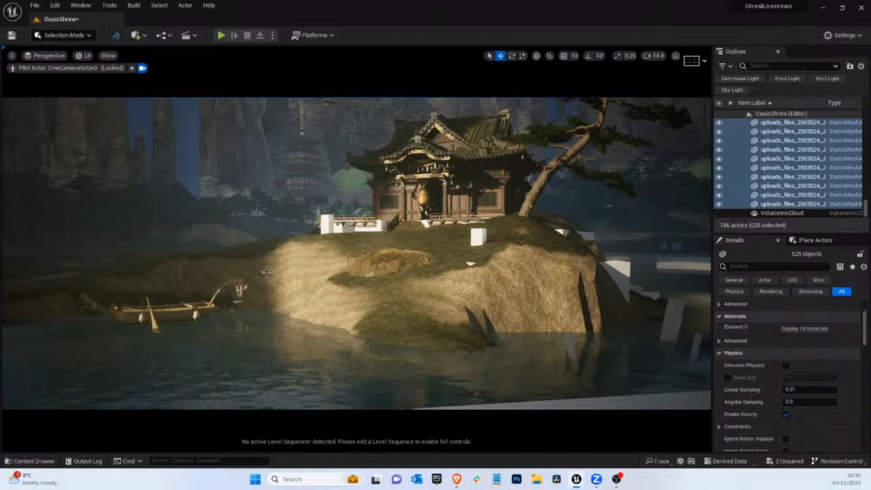
Leave the CineCameraActor0 view and place a second BP_EasyFog deep in the canyon in front of the blue waterfall planes
{"action": "left_click", "coordinate": [132, 68]}
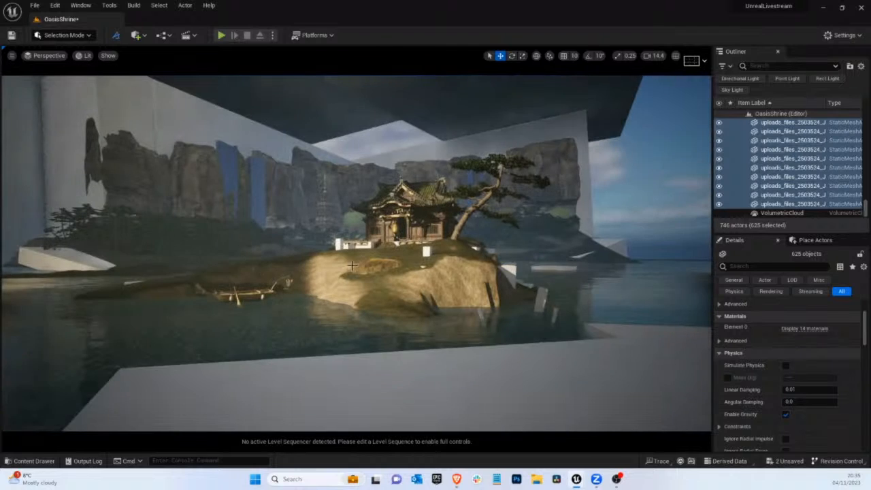
{"action": "scroll", "coordinate": [362, 269], "scroll_direction": "up", "scroll_amount": 4}
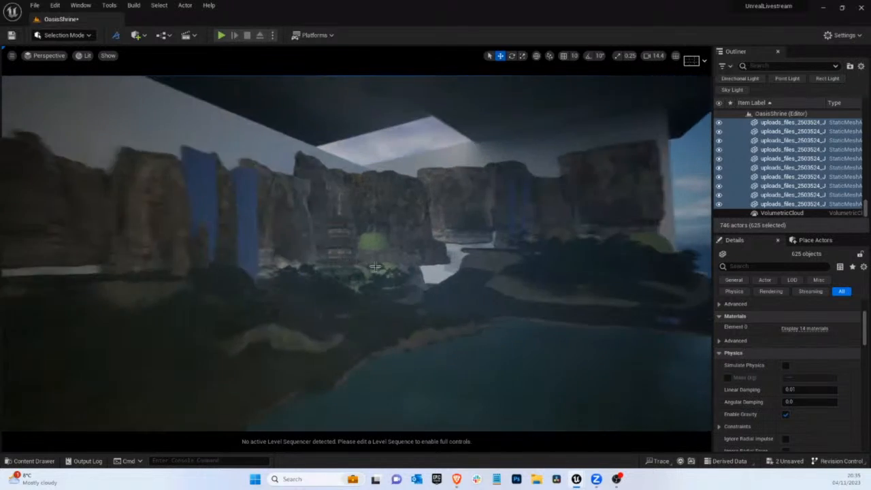
{"action": "mouse_move", "coordinate": [369, 270]}
{"action": "right_mouse_down"}
{"action": "mouse_move", "coordinate": [417, 259]}
{"action": "mouse_move", "coordinate": [381, 272]}
{"action": "right_mouse_up"}
{"action": "scroll", "coordinate": [379, 270], "scroll_direction": "up", "scroll_amount": 3}
{"action": "left_click", "coordinate": [28, 461]}
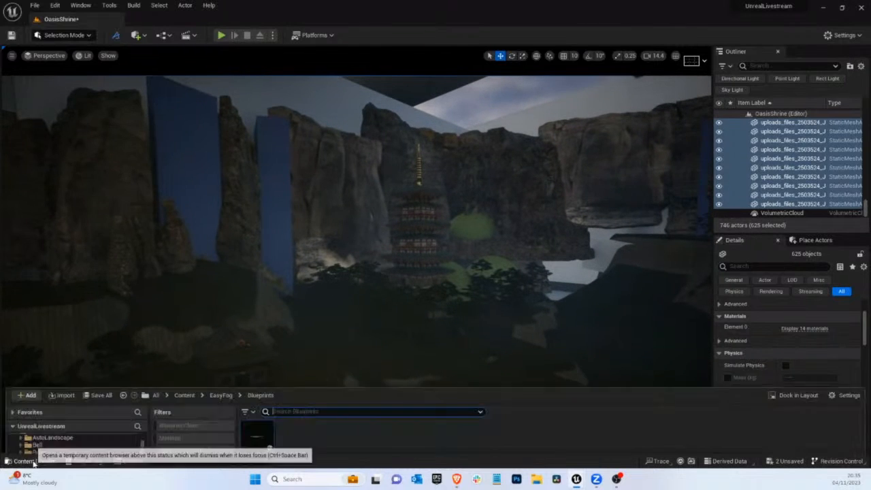
{"action": "left_click_drag", "start_coordinate": [257, 340], "coordinate": [211, 266]}
Stand the second fog card upright in front of the blue waterfall planes and tilt it diagonally
{"action": "key", "text": "e"}
{"action": "key", "text": "r"}
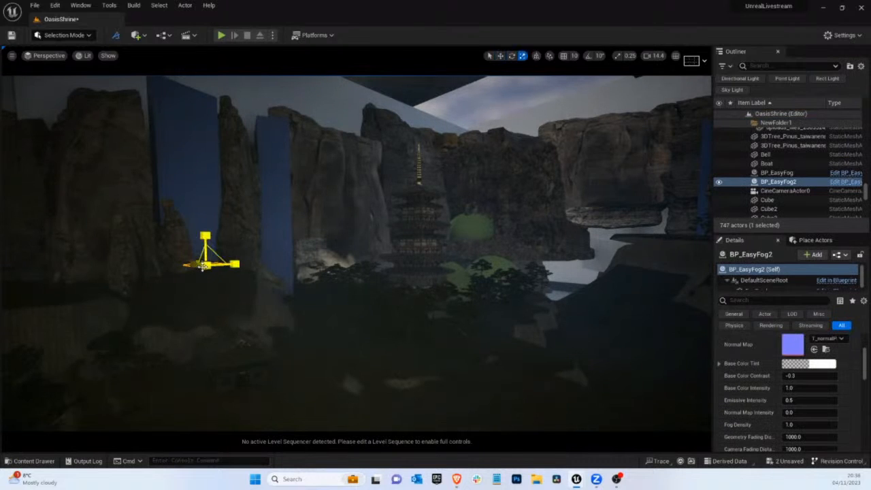
{"action": "key", "text": "e"}
{"action": "left_click_drag", "start_coordinate": [218, 262], "coordinate": [253, 420]}
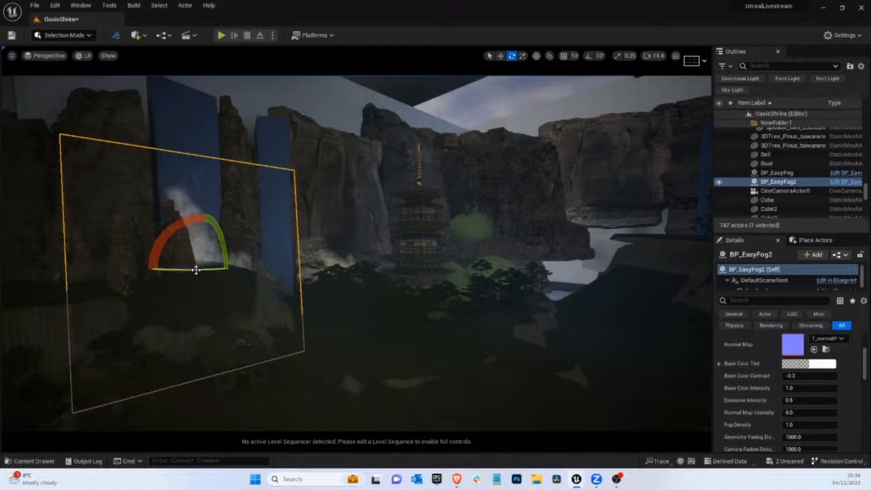
{"action": "left_click_drag", "start_coordinate": [195, 268], "coordinate": [16, 289]}
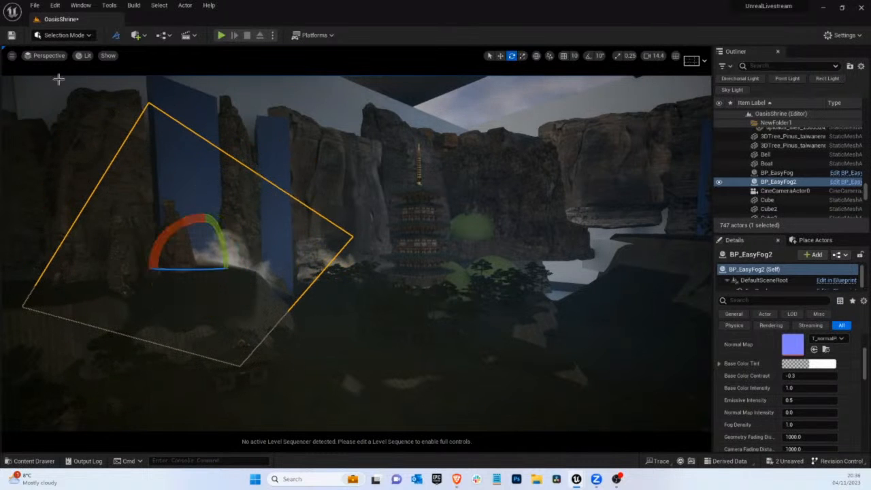
View the scene through CineCameraActor0 and set the second fog card's Fog Density to 0.424
{"action": "left_click", "coordinate": [49, 56]}
{"action": "left_click", "coordinate": [63, 159]}
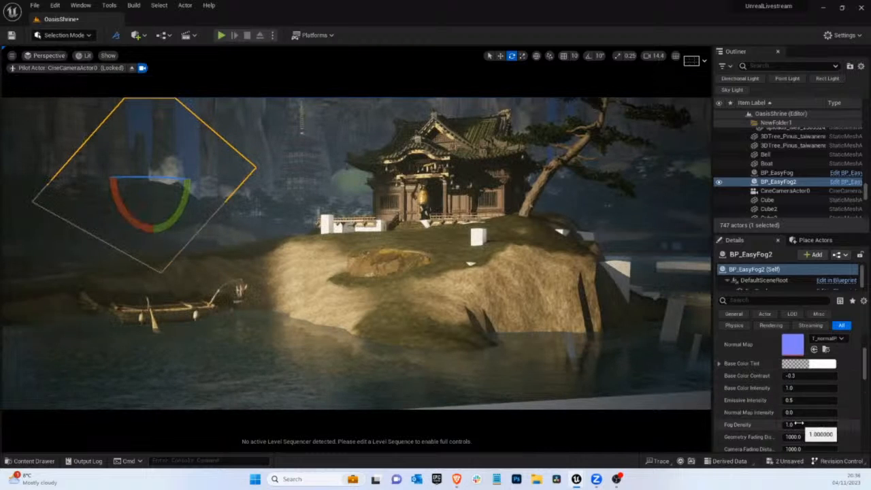
{"action": "mouse_move", "coordinate": [797, 424]}
{"action": "left_mouse_down"}
{"action": "mouse_move", "coordinate": [772, 420]}
{"action": "mouse_move", "coordinate": [810, 425]}
{"action": "left_mouse_up"}
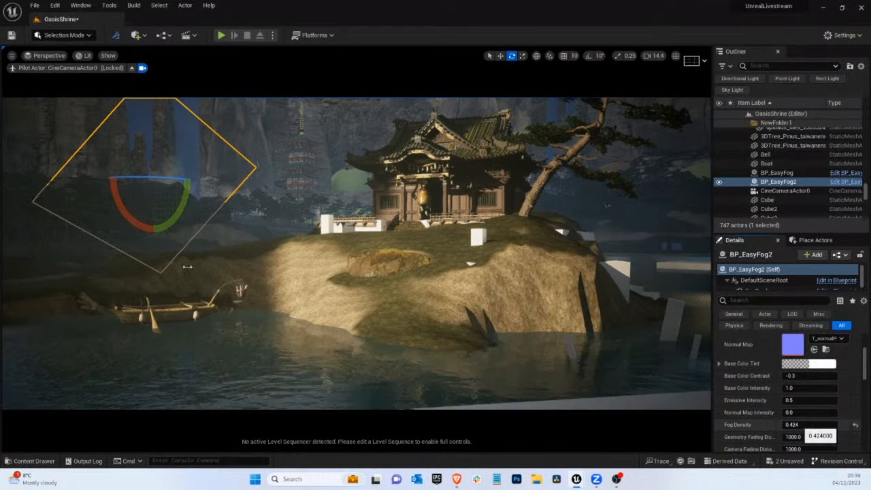
Fine-tune the second fog card's rotation and lower it slightly in front of the waterfall planes
{"action": "left_click_drag", "start_coordinate": [107, 192], "coordinate": [47, 181]}
{"action": "left_click_drag", "start_coordinate": [182, 194], "coordinate": [334, 265]}
{"action": "left_click_drag", "start_coordinate": [134, 217], "coordinate": [145, 228]}
{"action": "key", "text": "w"}
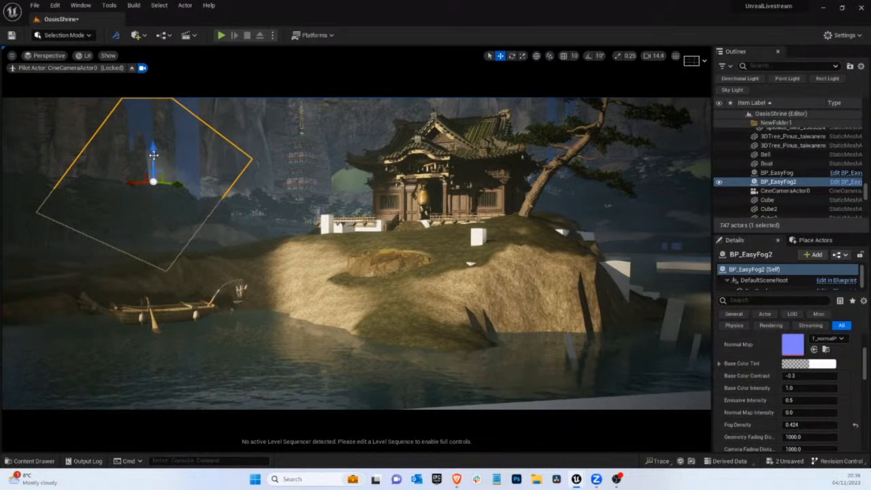
{"action": "left_click_drag", "start_coordinate": [154, 158], "coordinate": [153, 161]}
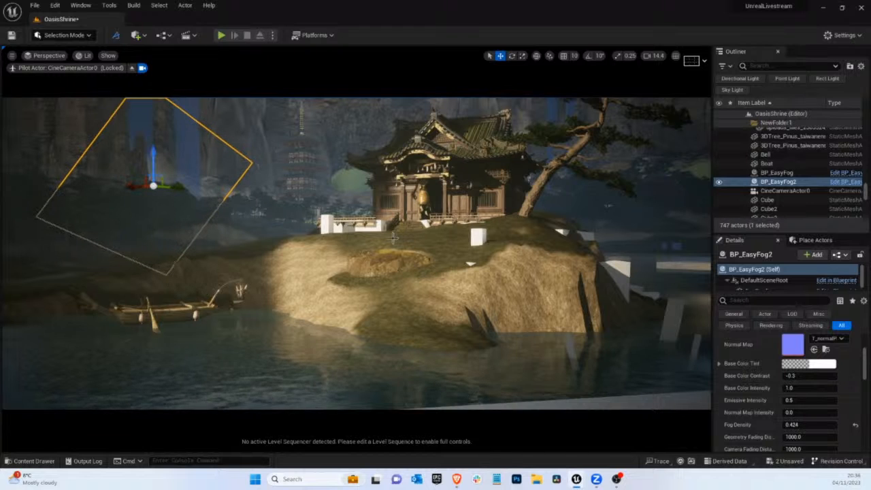
Tint the second fog card pale blue by setting its Base Color Tint to about hex sRGB DAEEFF00
{"action": "left_click", "coordinate": [808, 363]}
{"action": "left_click", "coordinate": [663, 300]}
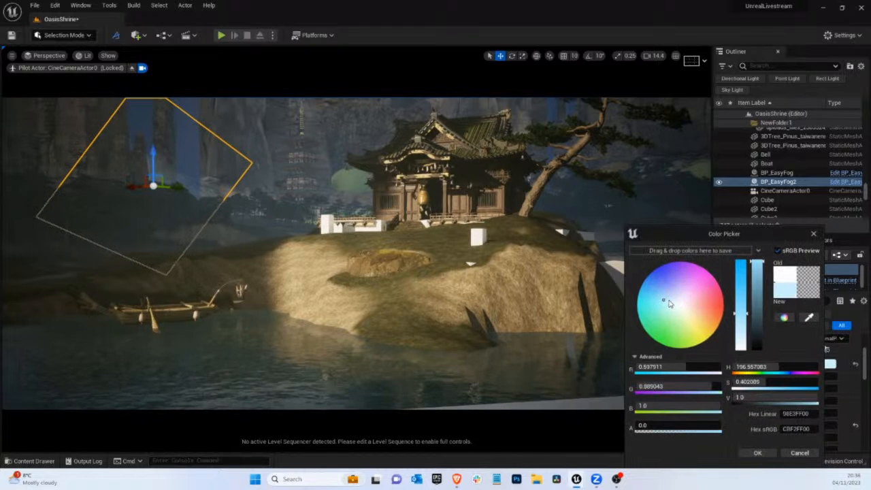
{"action": "left_click", "coordinate": [670, 300]}
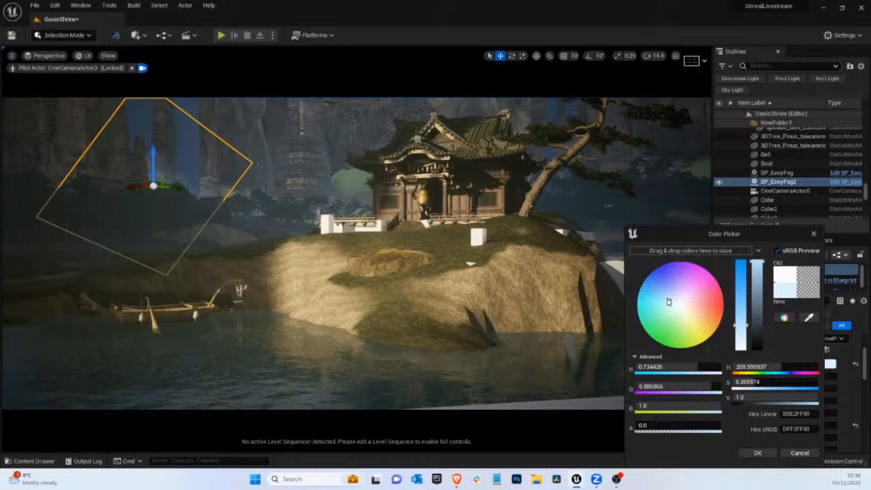
{"action": "left_click", "coordinate": [670, 294]}
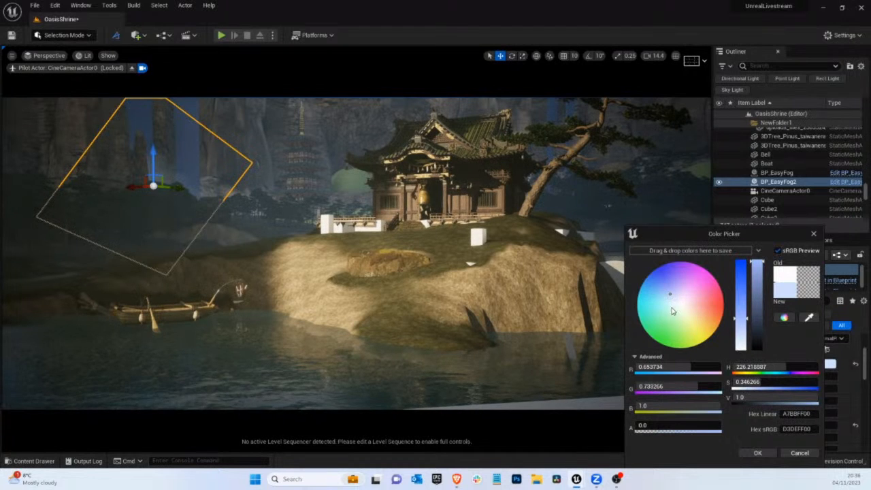
{"action": "left_click", "coordinate": [671, 297]}
{"action": "left_click", "coordinate": [669, 298]}
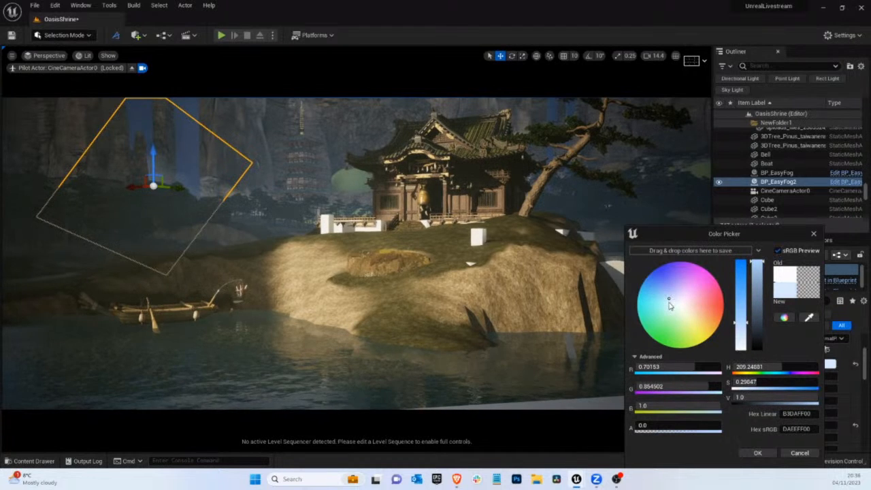
{"action": "left_click", "coordinate": [753, 454]}
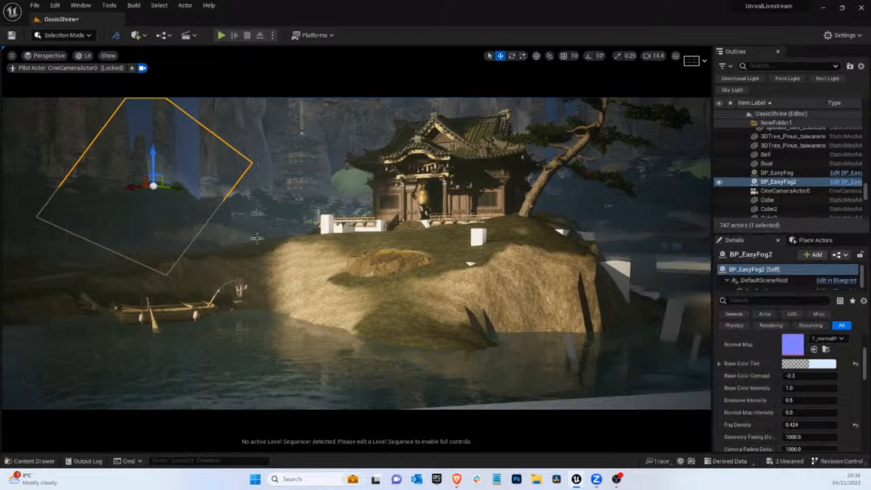
Give the first fog card, BP_EasyFog, a pale blue Base Color Tint of about hex sRGB D8E3FF00
{"action": "left_click", "coordinate": [245, 194]}
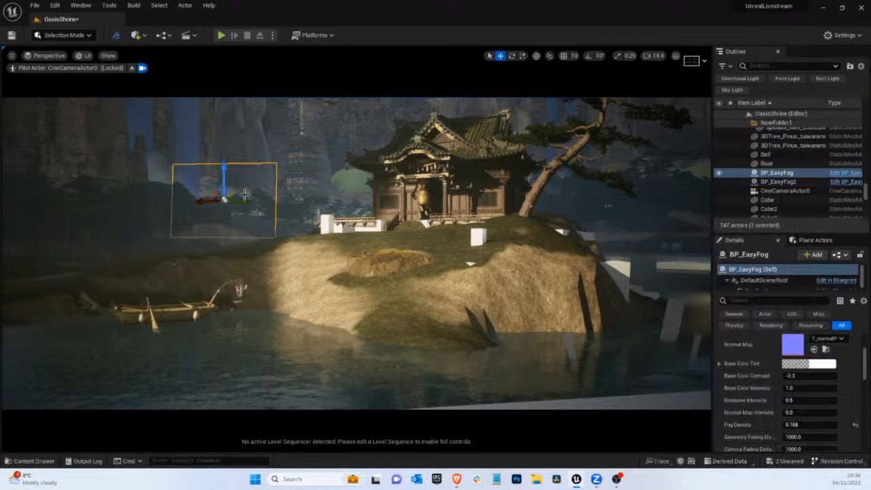
{"action": "left_click", "coordinate": [808, 364]}
{"action": "left_click", "coordinate": [667, 298]}
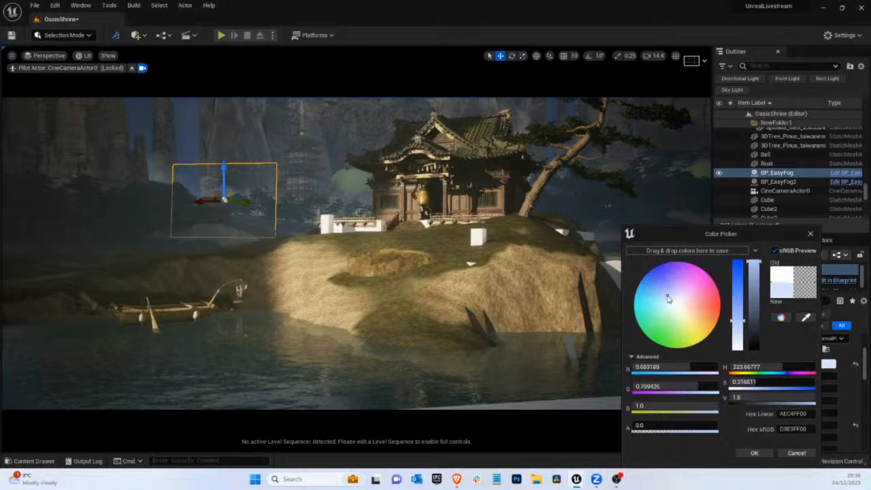
{"action": "left_click", "coordinate": [754, 453]}
{"action": "left_click", "coordinate": [218, 215]}
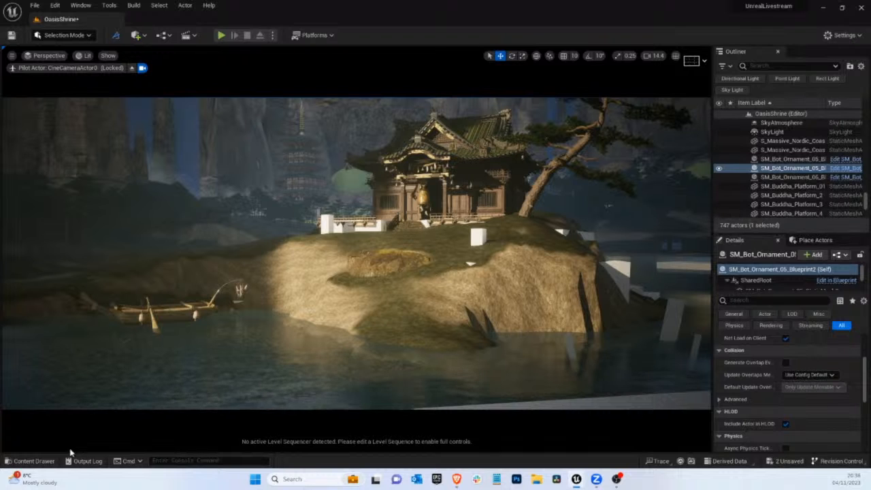
Place a third BP_EasyFog behind the boat on the far side of the lake and rotate it upright
{"action": "left_click", "coordinate": [34, 461]}
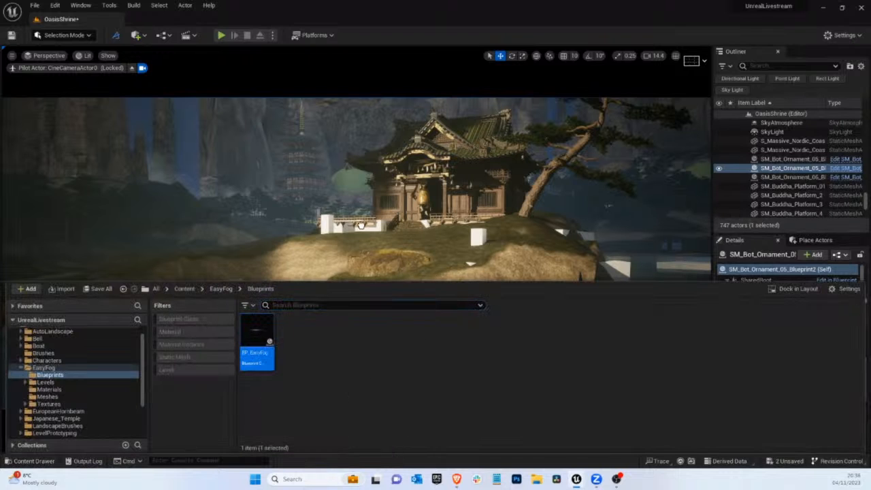
{"action": "left_click_drag", "start_coordinate": [361, 225], "coordinate": [292, 5]}
{"action": "key", "text": "space"}
{"action": "key", "text": "space"}
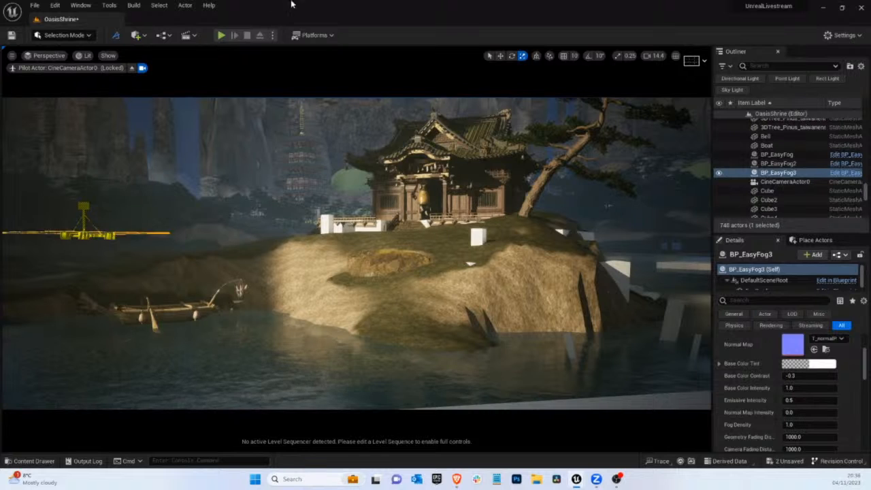
{"action": "key", "text": "e"}
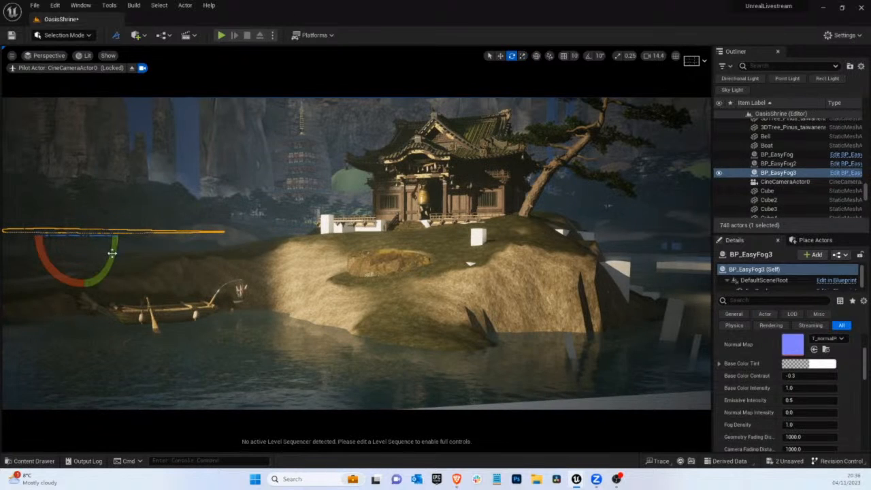
{"action": "left_click_drag", "start_coordinate": [112, 253], "coordinate": [257, 340]}
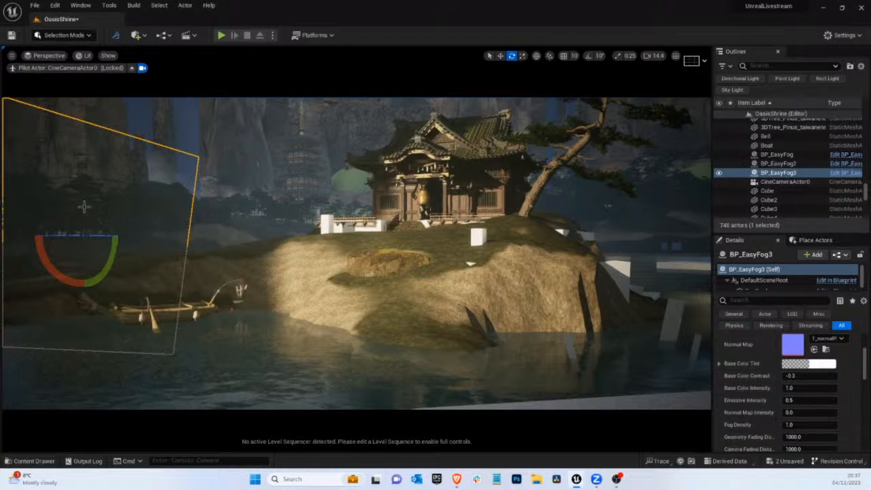
Leave the CineCameraActor0 view, scale up the third fog card and reposition it across the lake in front of the cliffs
{"action": "left_click", "coordinate": [132, 68]}
{"action": "right_click_drag", "start_coordinate": [170, 170], "coordinate": [161, 176]}
{"action": "key", "text": "w"}
{"action": "left_click_drag", "start_coordinate": [278, 303], "coordinate": [367, 312]}
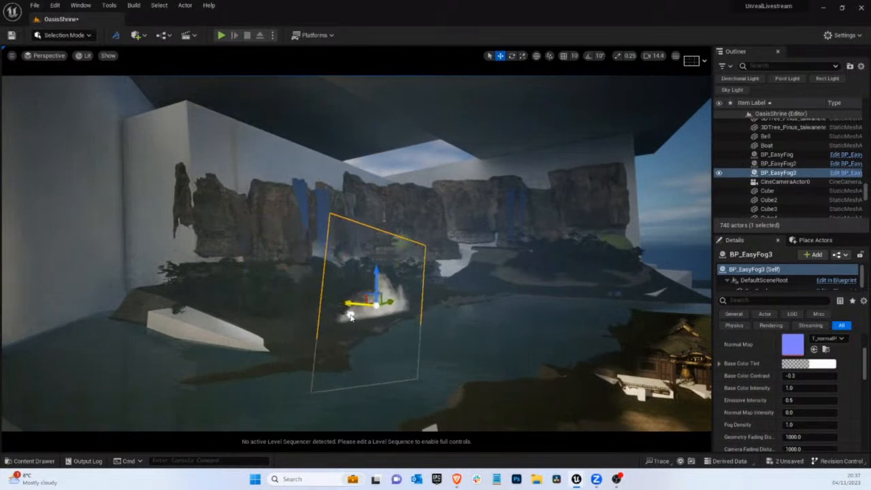
{"action": "key", "text": "r"}
{"action": "left_click_drag", "start_coordinate": [398, 250], "coordinate": [646, 116]}
{"action": "key", "text": "w"}
{"action": "left_click_drag", "start_coordinate": [356, 304], "coordinate": [418, 324]}
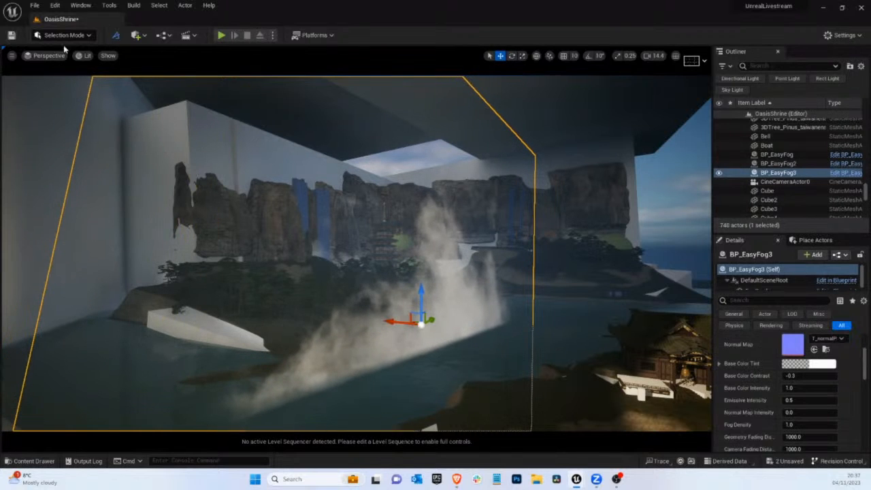
View the scene through CineCameraActor0, shift the third fog card slightly sideways and set its Fog Density to 0.128
{"action": "left_click", "coordinate": [61, 56]}
{"action": "left_click", "coordinate": [83, 156]}
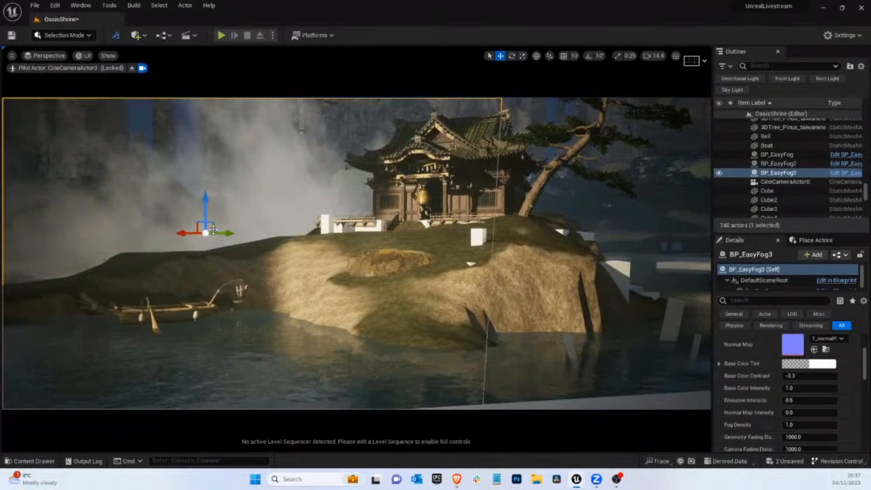
{"action": "left_click_drag", "start_coordinate": [179, 235], "coordinate": [176, 235]}
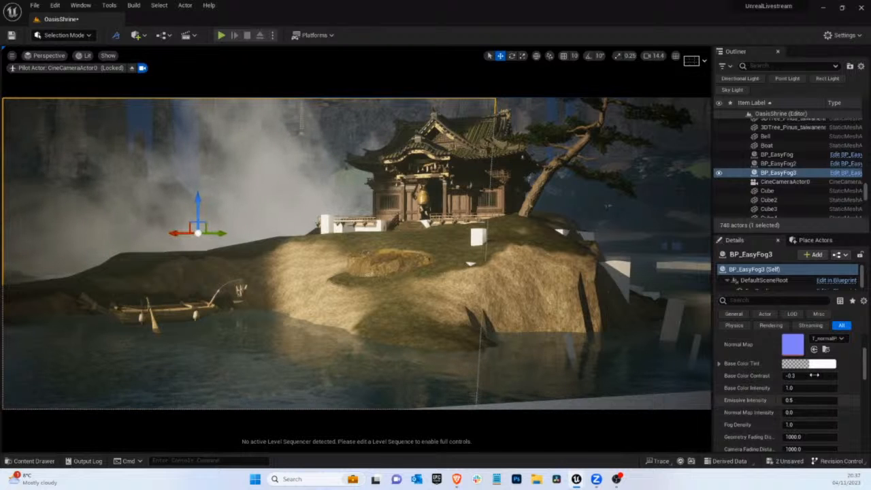
{"action": "left_click_drag", "start_coordinate": [799, 427], "coordinate": [757, 419]}
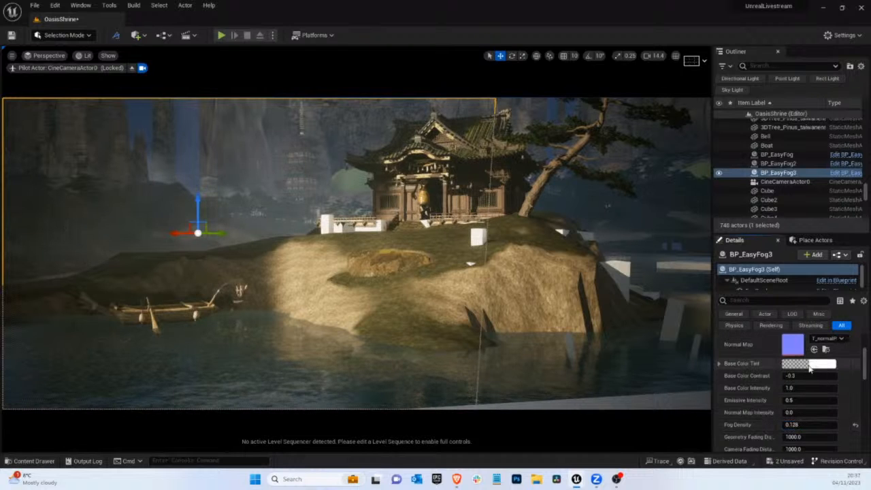
Set the third fog card's Base Color Tint to a light blue of about hex sRGB C7F0FF00
{"action": "left_click", "coordinate": [808, 365]}
{"action": "left_click", "coordinate": [654, 299]}
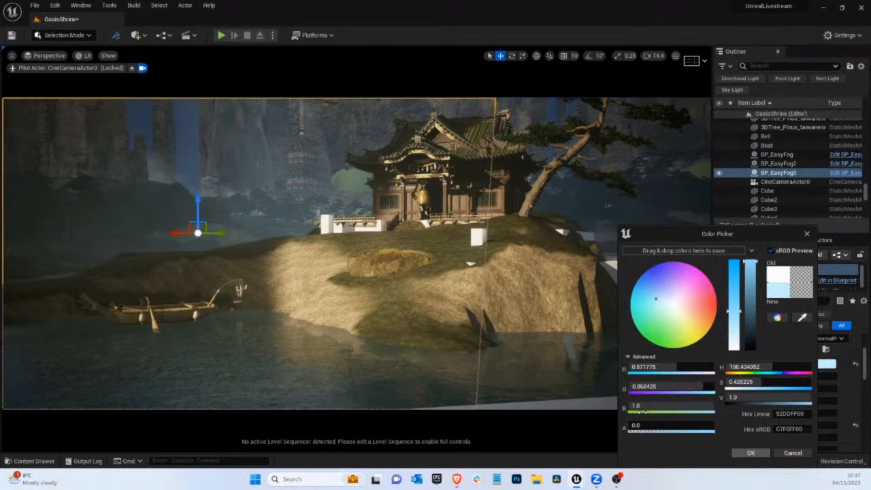
{"action": "left_click", "coordinate": [750, 453]}
{"action": "left_click", "coordinate": [303, 273]}
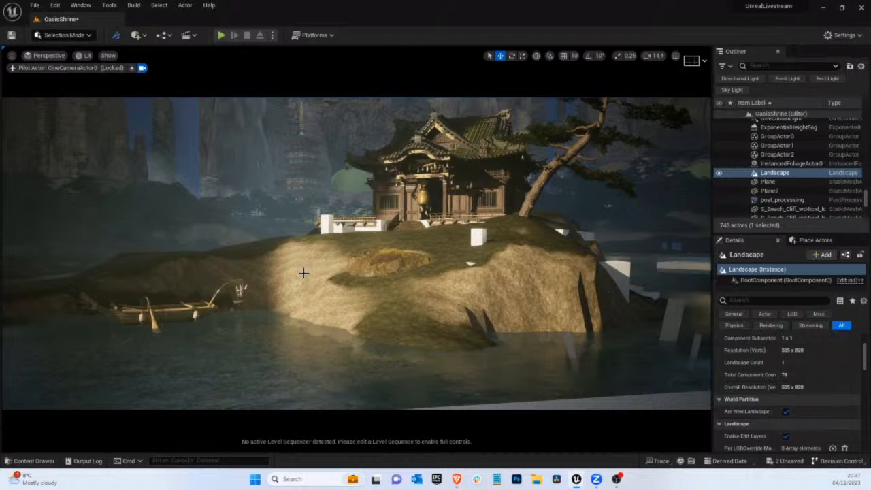
Darken the third fog card's blue tint to a value of about 0.479 and nudge the card slightly sideways
{"action": "left_click", "coordinate": [258, 204]}
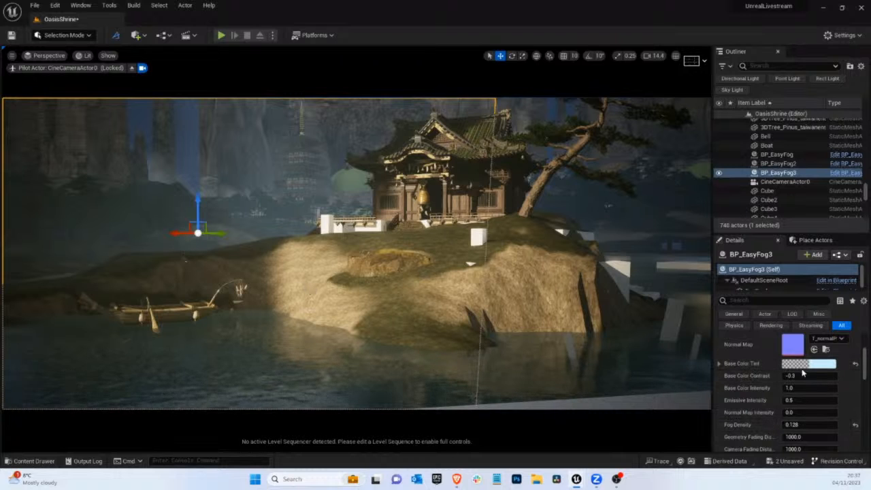
{"action": "left_click", "coordinate": [823, 367]}
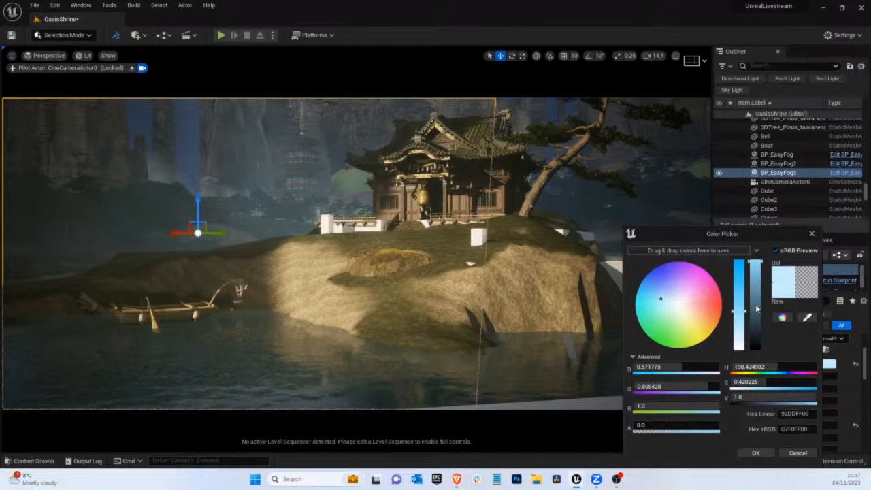
{"action": "left_click", "coordinate": [755, 308]}
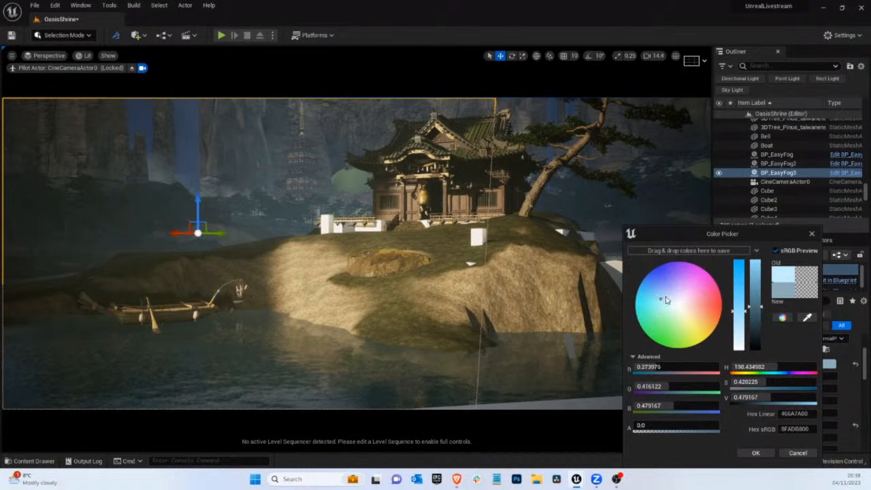
{"action": "left_click", "coordinate": [755, 452]}
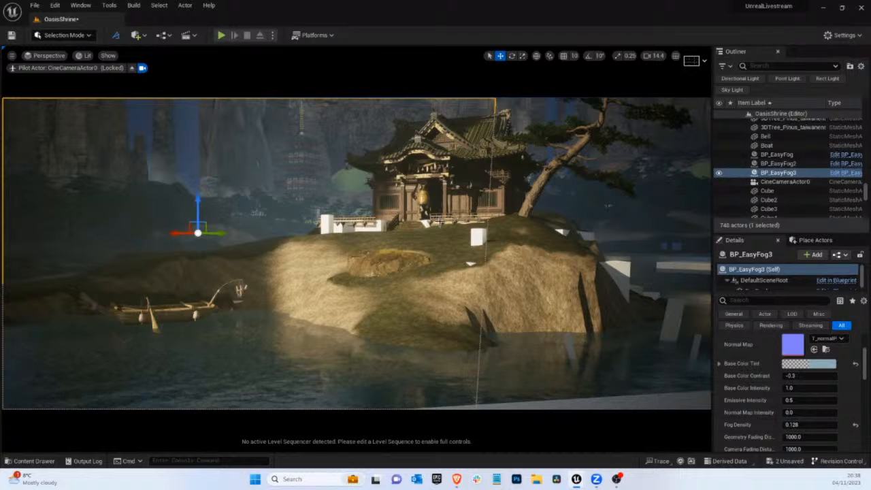
{"action": "left_click_drag", "start_coordinate": [179, 233], "coordinate": [176, 233]}
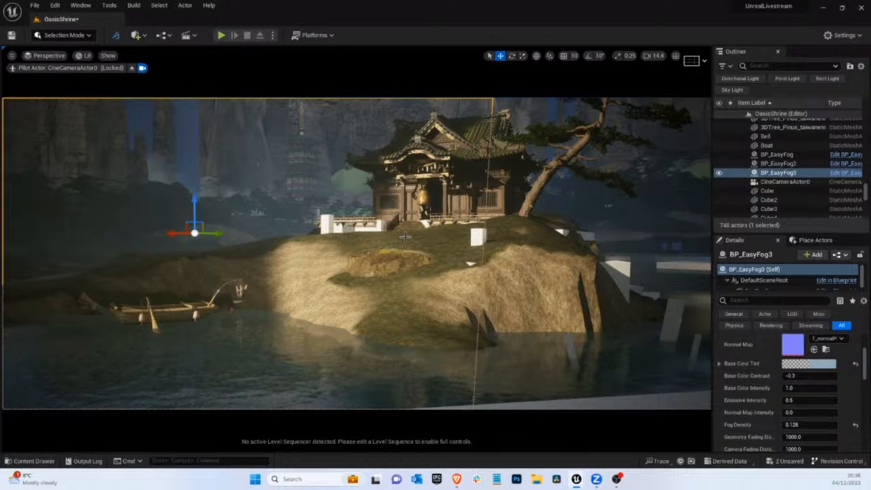
{"action": "left_click", "coordinate": [410, 210]}
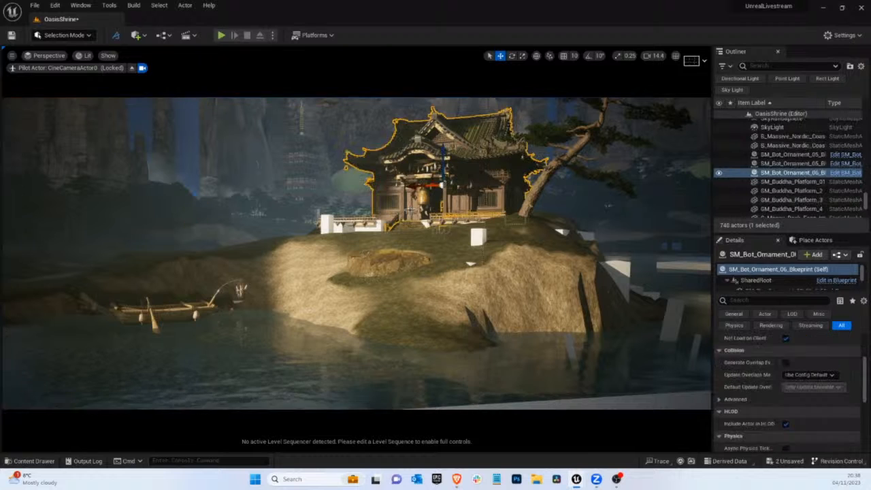
{"action": "left_click", "coordinate": [402, 232]}
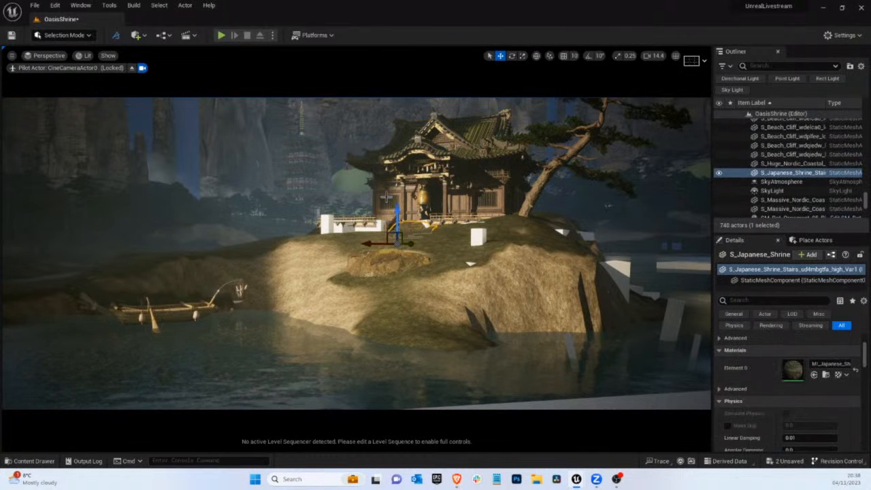
{"action": "left_click", "coordinate": [386, 198]}
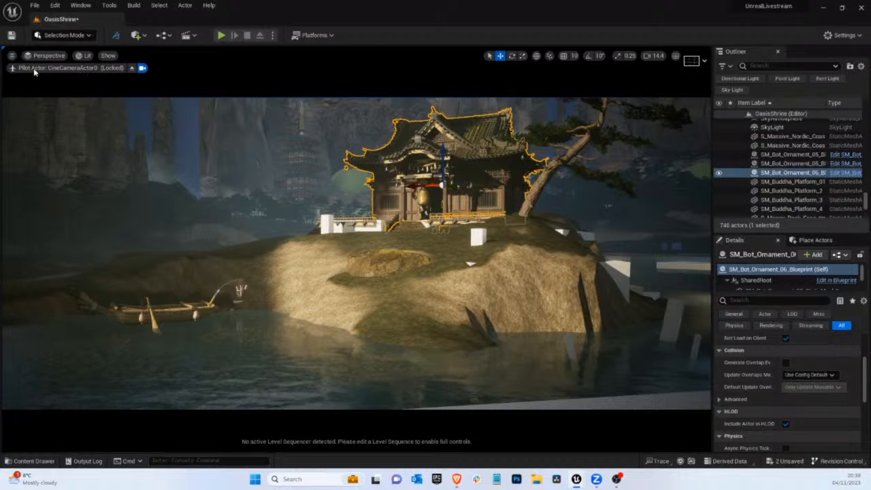
{"action": "left_click", "coordinate": [387, 249]}
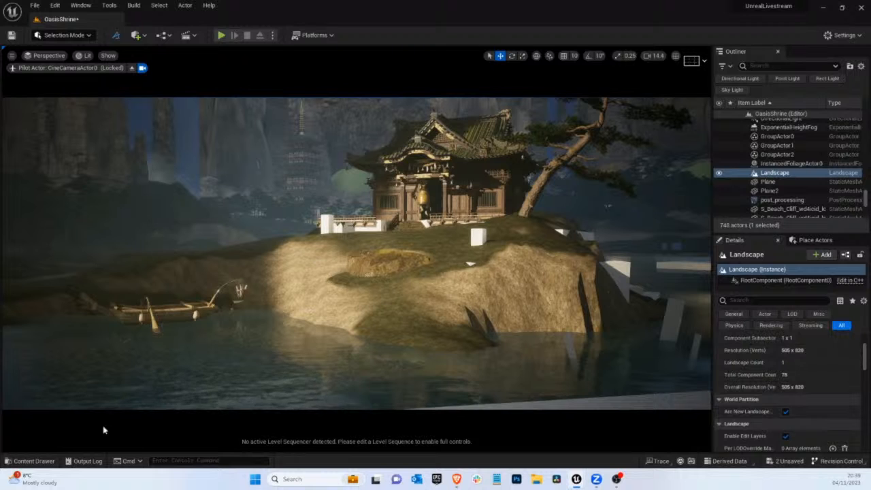
Place a fourth BP_EasyFog over the water beside the pine-tree end of the island and rotate it upright
{"action": "left_click", "coordinate": [34, 461]}
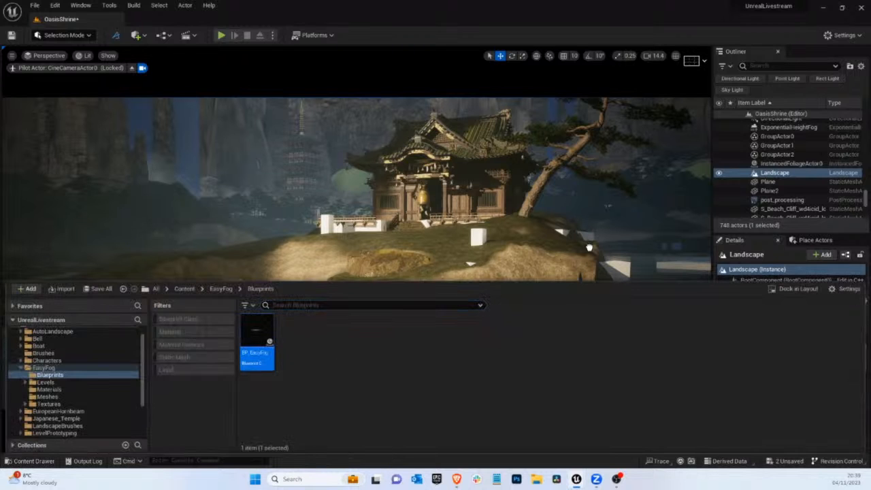
{"action": "left_click_drag", "start_coordinate": [637, 257], "coordinate": [743, 3]}
{"action": "key", "text": "space"}
{"action": "key", "text": "space"}
{"action": "key", "text": "e"}
{"action": "left_click_drag", "start_coordinate": [626, 243], "coordinate": [583, 407]}
Switch the fourth fog card's Opacity Map to a different T_mountainFog mask texture
{"action": "scroll", "coordinate": [824, 349], "scroll_direction": "up", "scroll_amount": 1}
{"action": "left_click", "coordinate": [832, 342]}
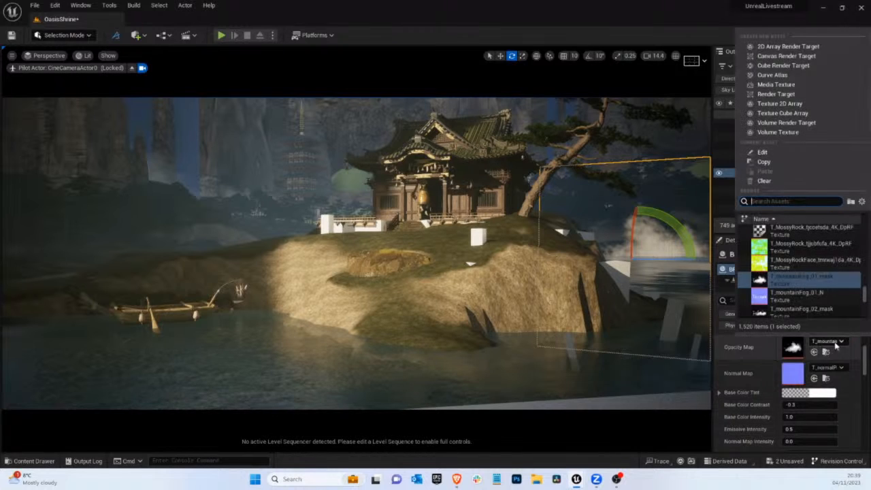
{"action": "left_click", "coordinate": [761, 279]}
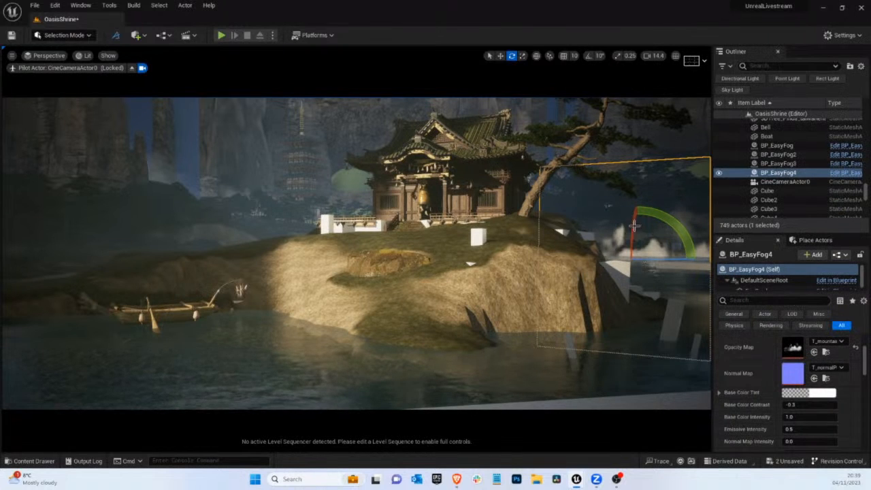
Widen the fourth fog card and raise it above the water behind the pine tree
{"action": "key", "text": "w"}
{"action": "key", "text": "e"}
{"action": "key", "text": "r"}
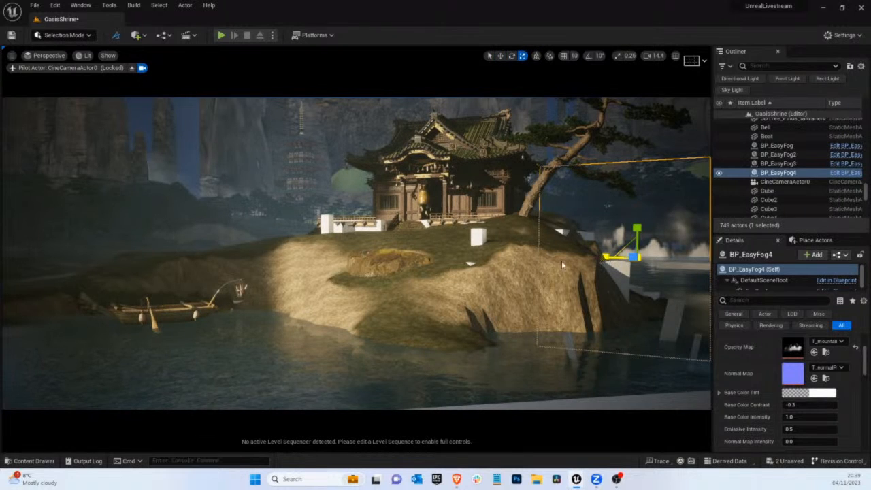
{"action": "left_click_drag", "start_coordinate": [562, 260], "coordinate": [435, 267]}
{"action": "key", "text": "w"}
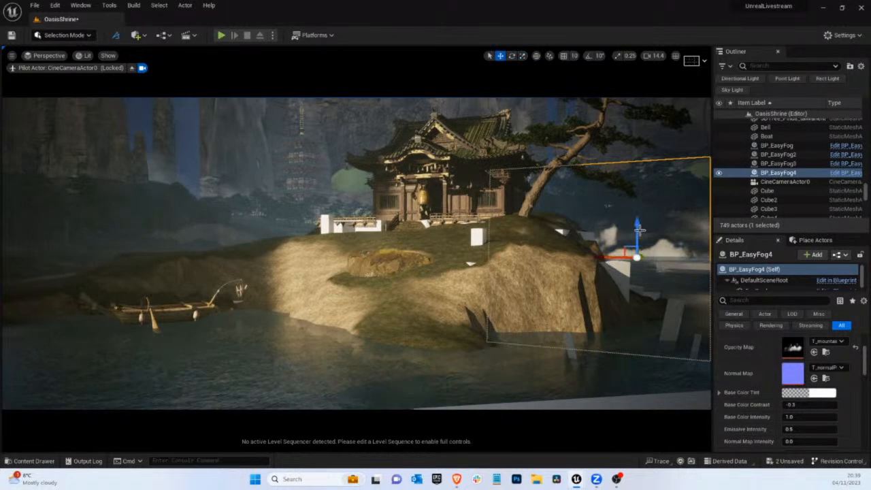
{"action": "left_click_drag", "start_coordinate": [634, 231], "coordinate": [634, 211]}
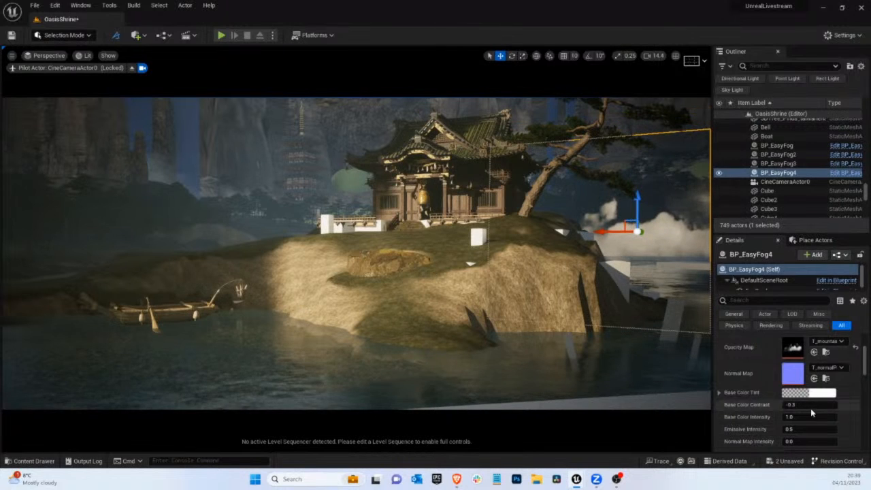
{"action": "scroll", "coordinate": [808, 414], "scroll_direction": "down", "scroll_amount": 3}
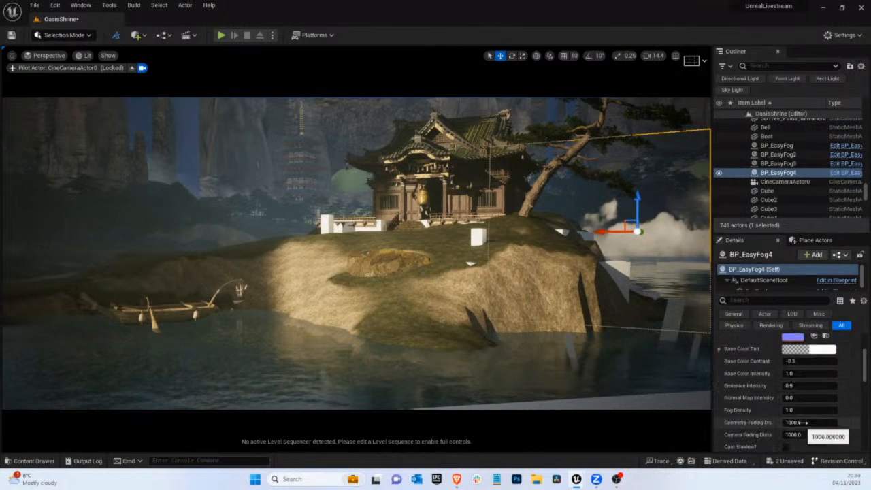
Undo the trial Fog Density reduction on the fourth fog card and move the card sideways and up behind the pine's outer branches
{"action": "left_click_drag", "start_coordinate": [802, 409], "coordinate": [759, 406]}
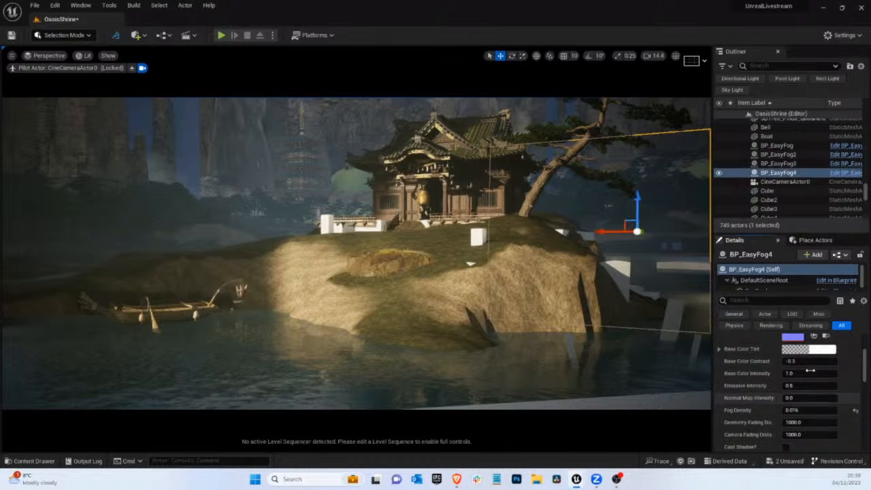
{"action": "key", "text": "ctrl+z"}
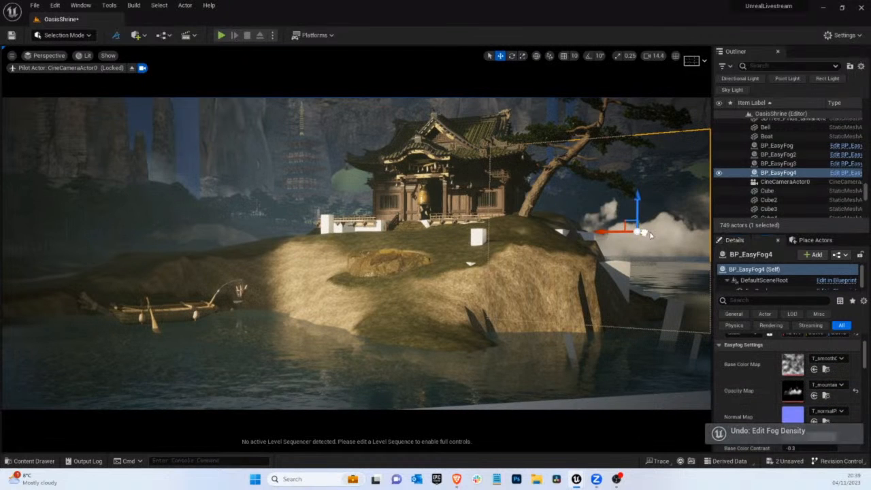
{"action": "left_click_drag", "start_coordinate": [649, 234], "coordinate": [670, 233]}
{"action": "left_click_drag", "start_coordinate": [667, 186], "coordinate": [665, 149]}
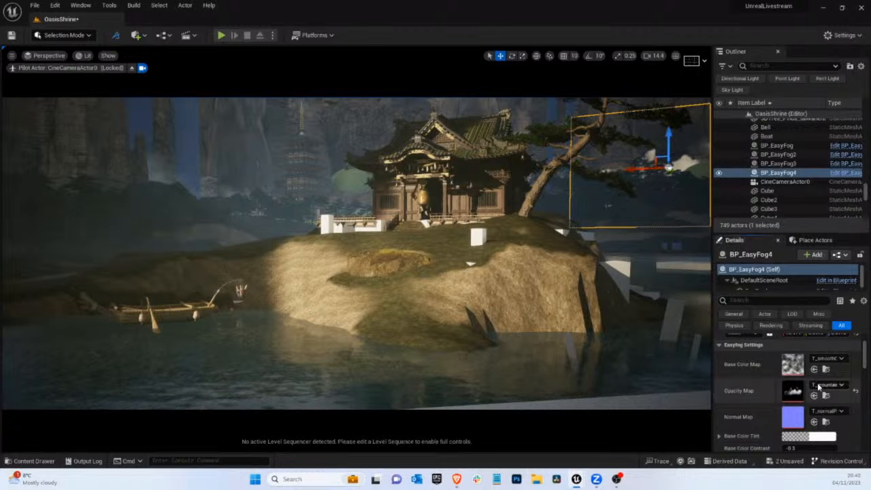
Switch the fourth fog card's Opacity Map to T_mountainFog_04_mask
{"action": "left_click", "coordinate": [818, 385]}
{"action": "scroll", "coordinate": [808, 296], "scroll_direction": "down", "scroll_amount": 3}
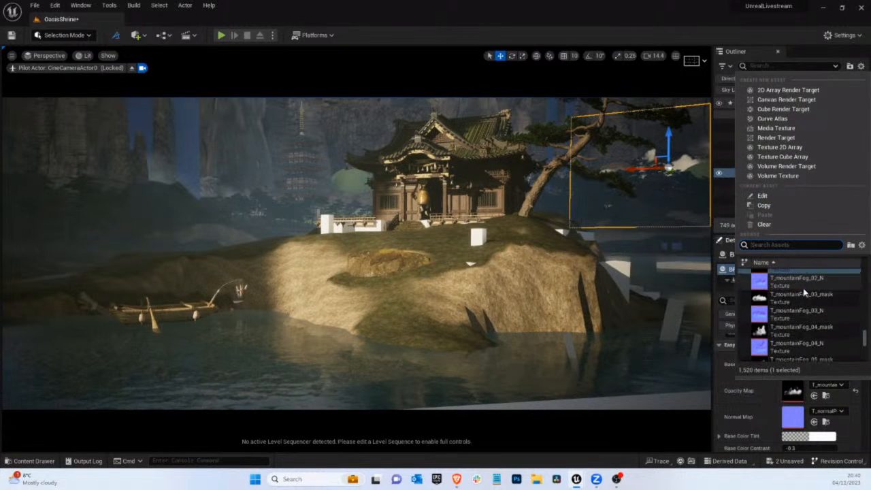
{"action": "left_click", "coordinate": [797, 329]}
Raise the fourth fog card, move it across behind the shrine and scale it up to span the shrine and pine
{"action": "left_click_drag", "start_coordinate": [637, 167], "coordinate": [626, 99]}
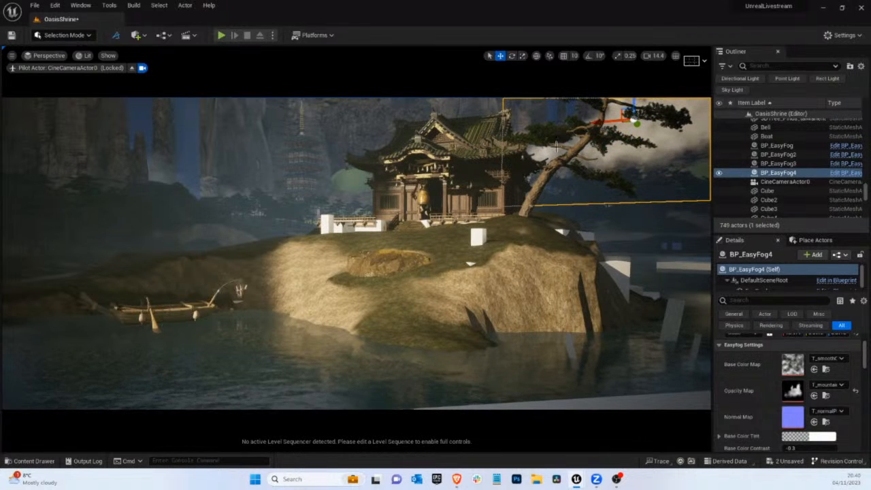
{"action": "left_click_drag", "start_coordinate": [596, 126], "coordinate": [442, 134]}
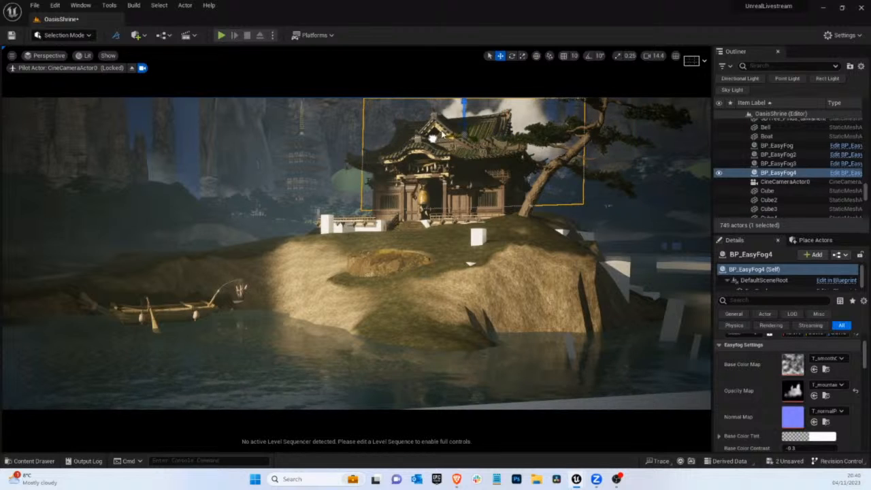
{"action": "key", "text": "r"}
{"action": "left_click_drag", "start_coordinate": [505, 103], "coordinate": [806, 9]}
Set the fourth fog card's Fog Density to about 0.104 and its Base Color Tint to a light blue with saturation about 0.30
{"action": "scroll", "coordinate": [803, 408], "scroll_direction": "down", "scroll_amount": 4}
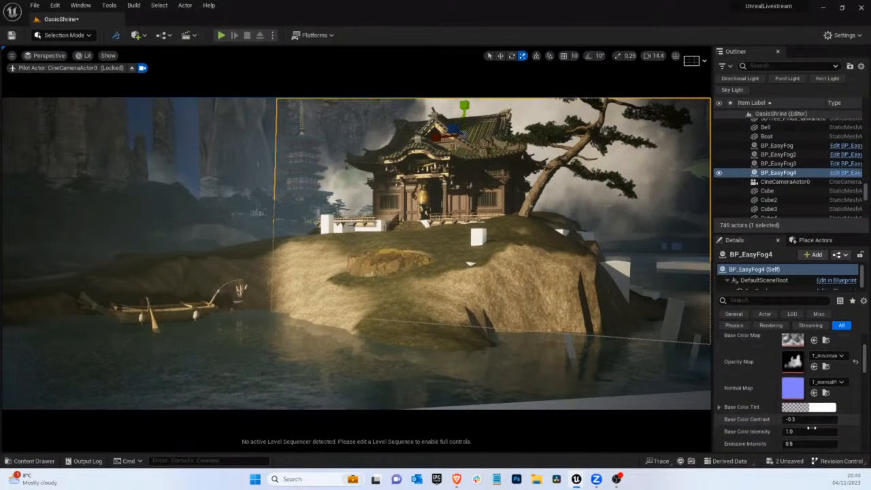
{"action": "left_click_drag", "start_coordinate": [799, 409], "coordinate": [771, 412]}
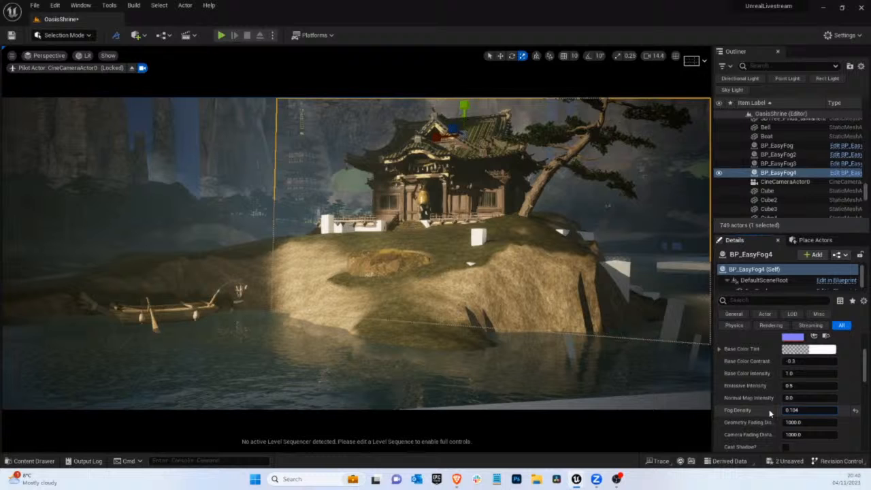
{"action": "left_click", "coordinate": [817, 349]}
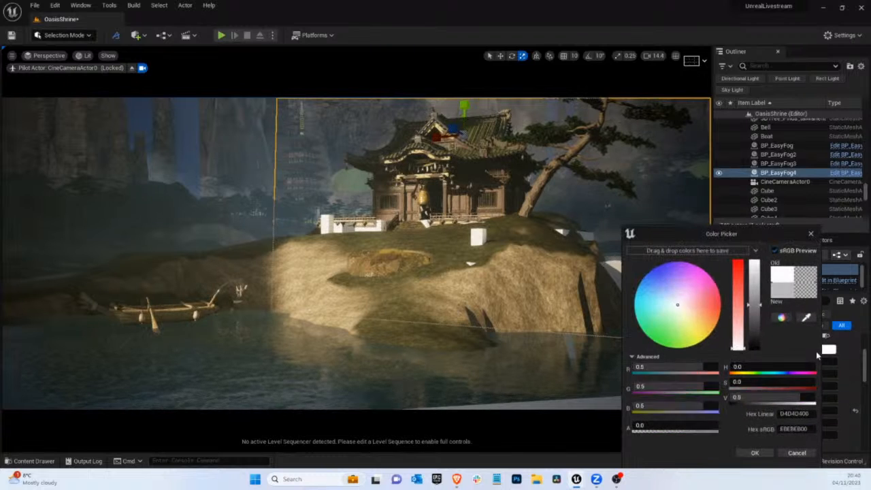
{"action": "left_click", "coordinate": [665, 300]}
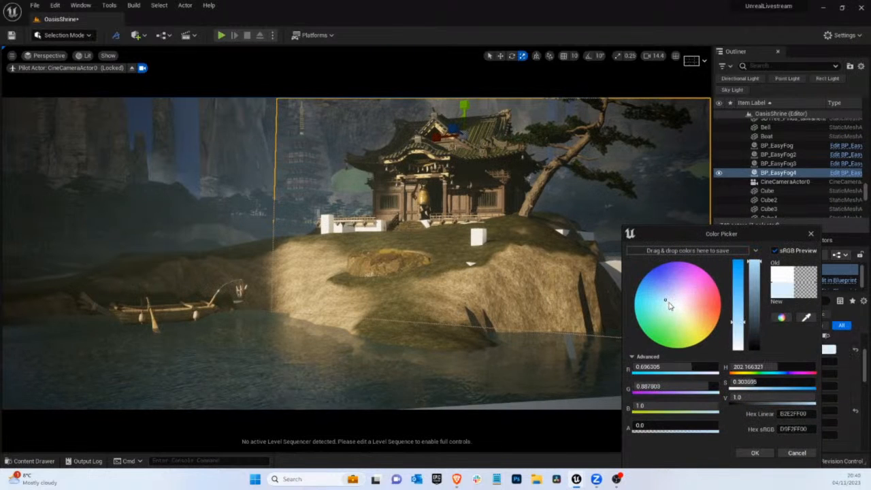
{"action": "left_click", "coordinate": [755, 453]}
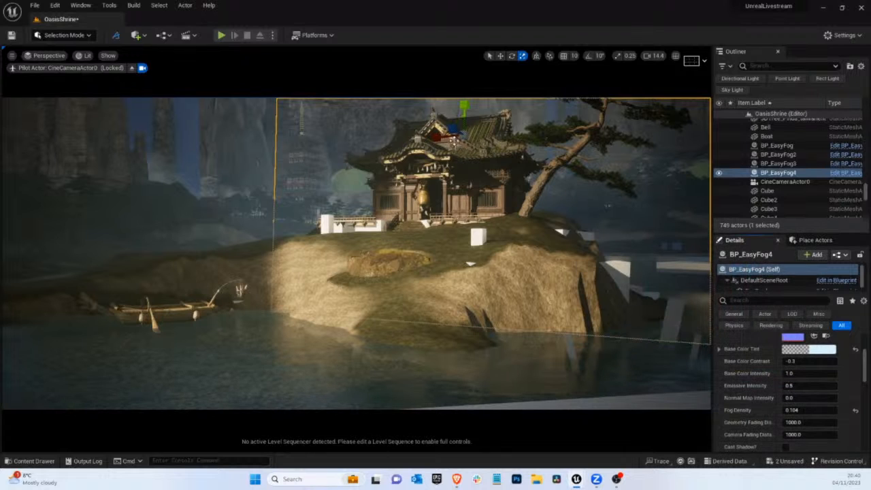
Nudge the fourth fog card slightly sideways behind the shrine and view the shot without editor overlays
{"action": "key", "text": "w"}
{"action": "left_click_drag", "start_coordinate": [473, 139], "coordinate": [432, 138]}
{"action": "key", "text": "g"}
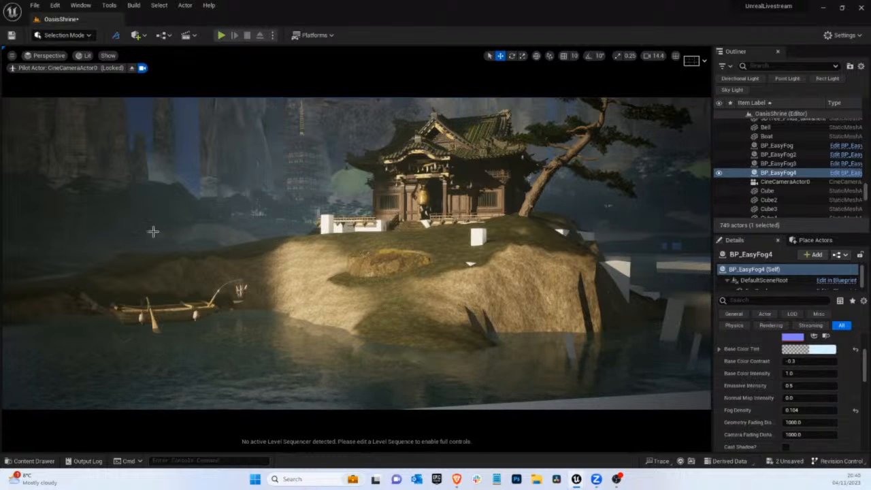
Stop piloting the cine camera, approach the wooded shore and open the Bundle_06_FBX folder of tree assets
{"action": "left_click", "coordinate": [131, 69]}
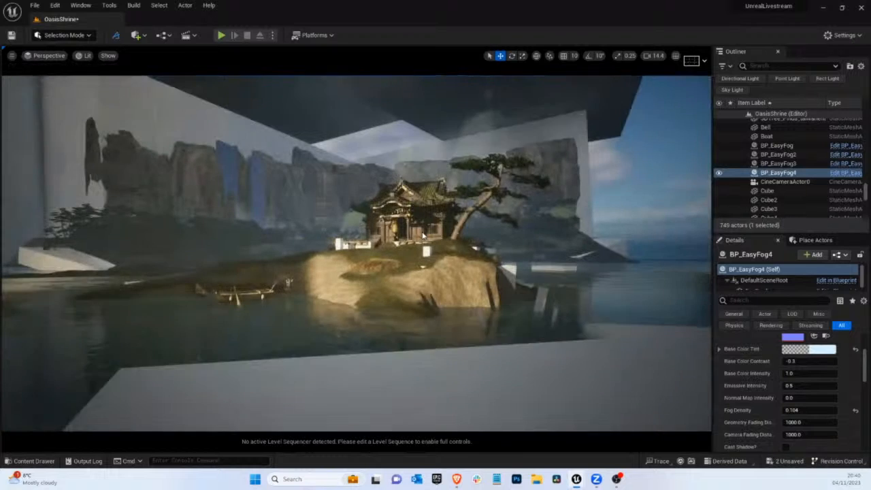
{"action": "key", "text": "w"}
{"action": "right_click_drag", "start_coordinate": [235, 153], "coordinate": [198, 153]}
{"action": "scroll", "coordinate": [442, 260], "scroll_direction": "up", "scroll_amount": 3}
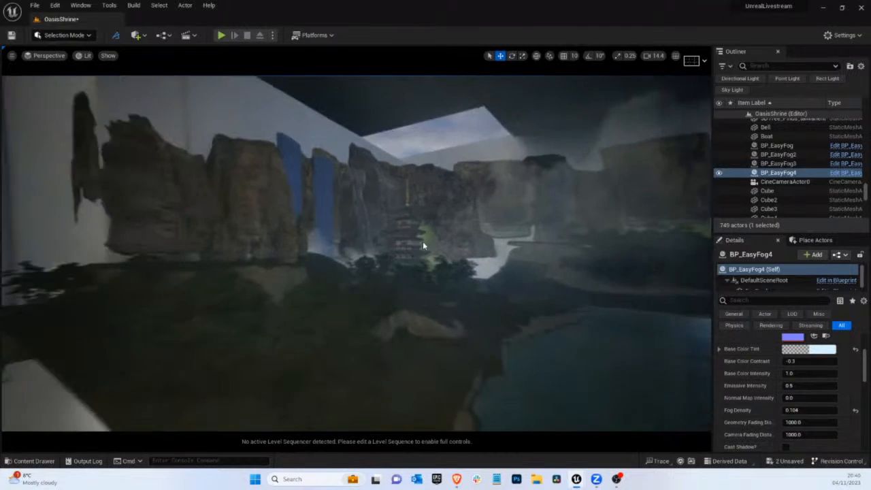
{"action": "right_click_drag", "start_coordinate": [414, 287], "coordinate": [412, 340]}
{"action": "left_click", "coordinate": [31, 461]}
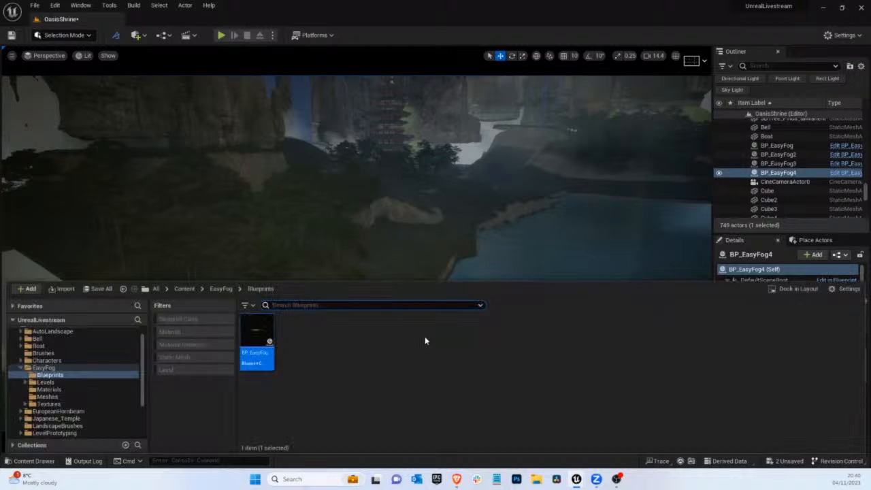
{"action": "scroll", "coordinate": [60, 405], "scroll_direction": "down", "scroll_amount": 3}
{"action": "left_click", "coordinate": [65, 418]}
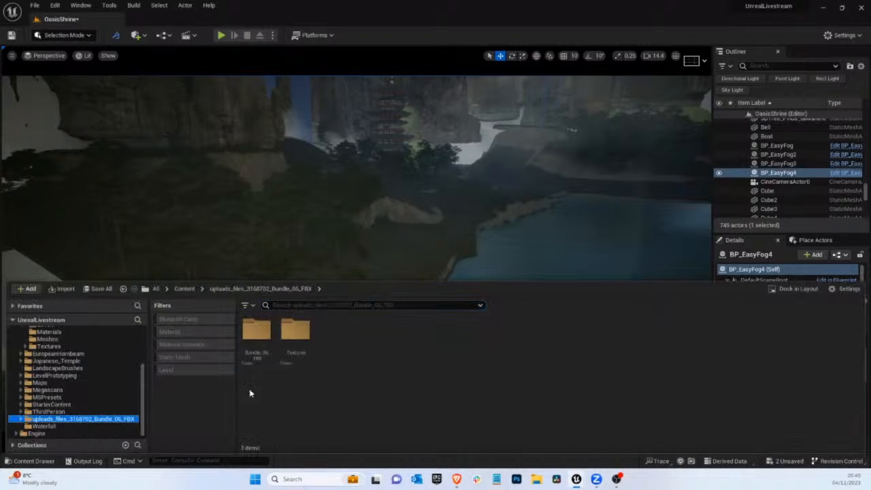
{"action": "double_click", "coordinate": [257, 332]}
{"action": "scroll", "coordinate": [589, 363], "scroll_direction": "down", "scroll_amount": 2}
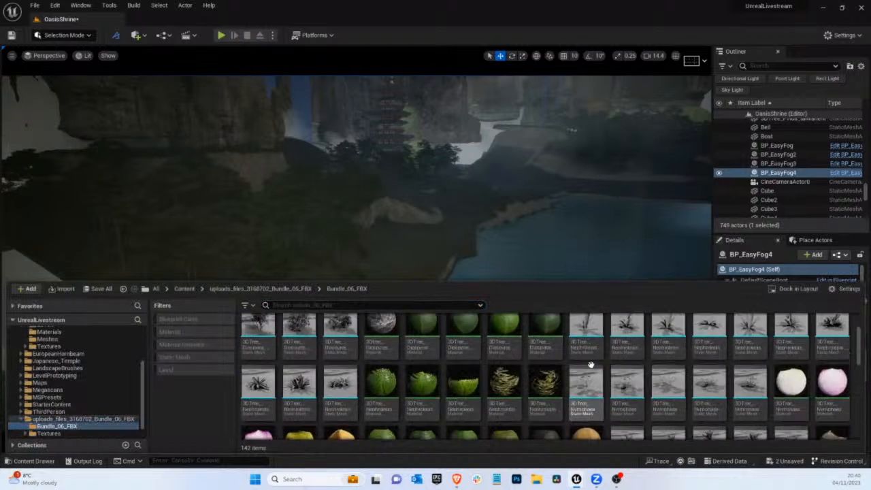
{"action": "scroll", "coordinate": [602, 368], "scroll_direction": "down", "scroll_amount": 10}
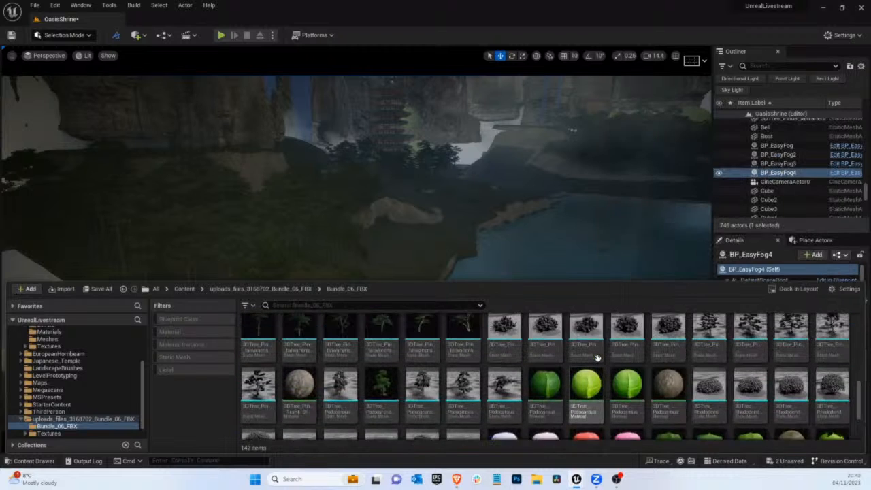
Try a 3DTree_Pinus_thunbergiana pine on the bare shoreline and delete it
{"action": "left_click", "coordinate": [519, 407]}
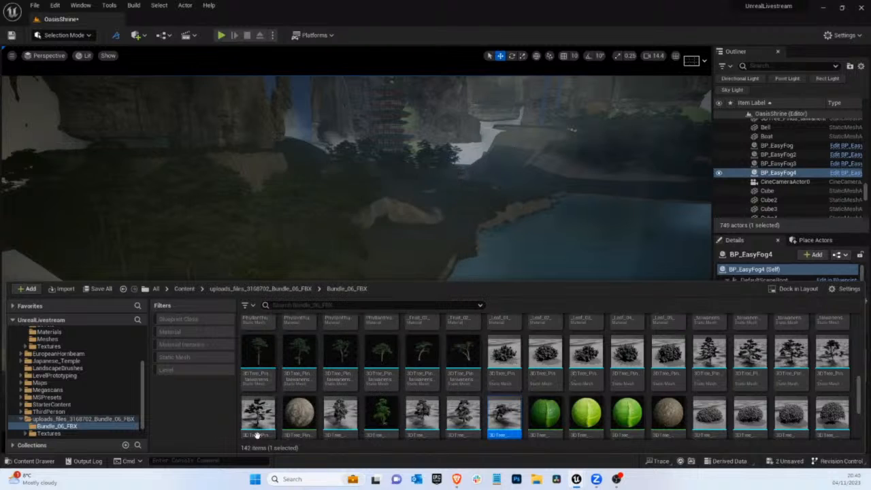
{"action": "left_click_drag", "start_coordinate": [504, 414], "coordinate": [387, 350]}
{"action": "key", "text": "r"}
{"action": "key", "text": "w"}
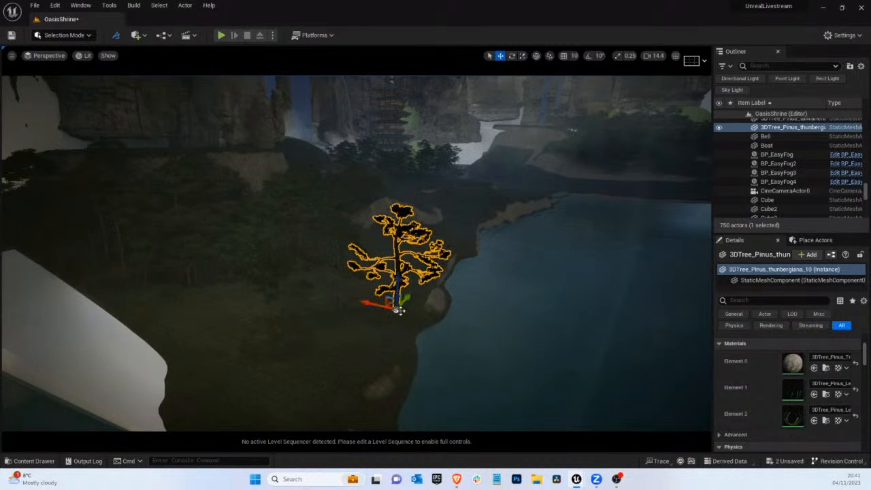
{"action": "left_click_drag", "start_coordinate": [412, 298], "coordinate": [377, 266]}
{"action": "key", "text": "g"}
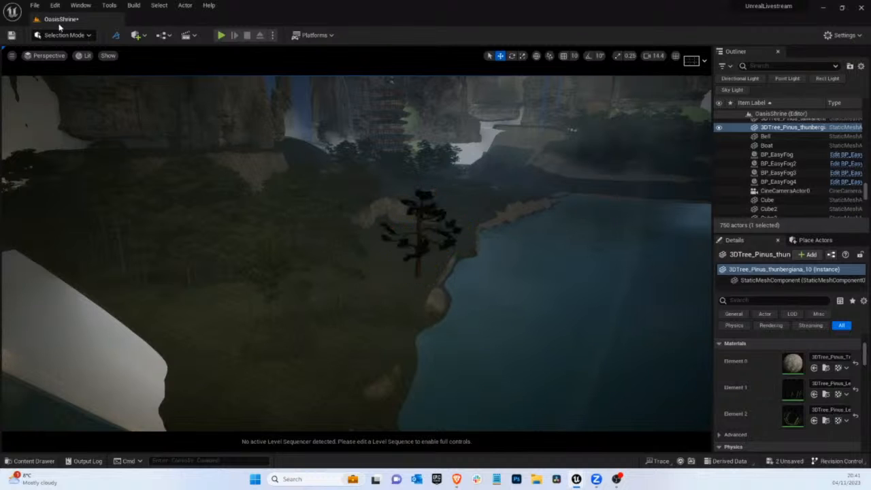
{"action": "key", "text": "Delete"}
Place a 3DTree_Pinus_thunbergiana pine from the bundle near the water's edge, rescale it and move it into position on the shoreline
{"action": "scroll", "coordinate": [443, 265], "scroll_direction": "up", "scroll_amount": 10}
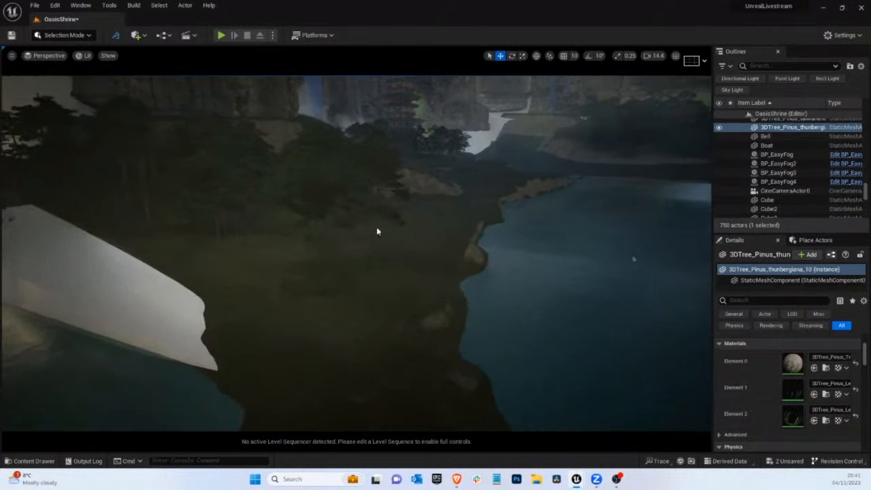
{"action": "scroll", "coordinate": [392, 279], "scroll_direction": "up", "scroll_amount": 8}
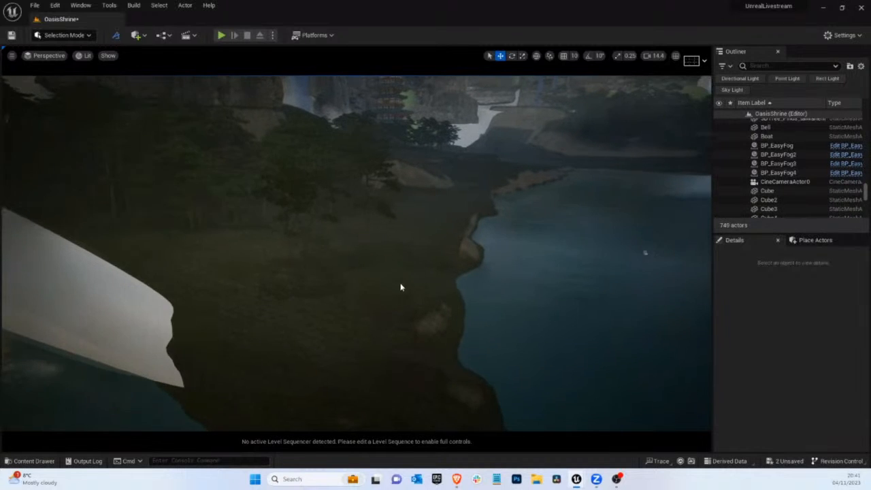
{"action": "scroll", "coordinate": [360, 283], "scroll_direction": "up", "scroll_amount": 2}
{"action": "scroll", "coordinate": [352, 283], "scroll_direction": "down", "scroll_amount": 5}
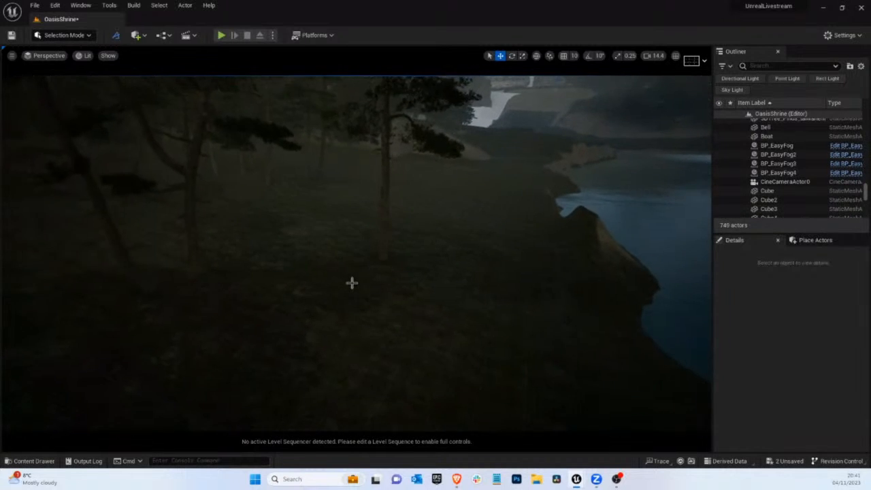
{"action": "left_click", "coordinate": [55, 460]}
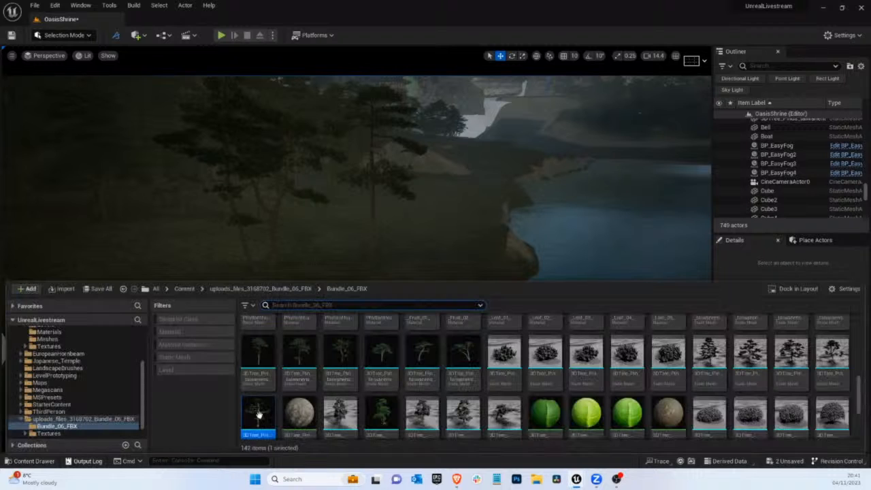
{"action": "left_click_drag", "start_coordinate": [287, 408], "coordinate": [447, 195]}
{"action": "key", "text": "e"}
{"action": "key", "text": "r"}
{"action": "right_click_drag", "start_coordinate": [458, 242], "coordinate": [408, 241]}
{"action": "key", "text": "w"}
{"action": "left_click_drag", "start_coordinate": [328, 276], "coordinate": [354, 260]}
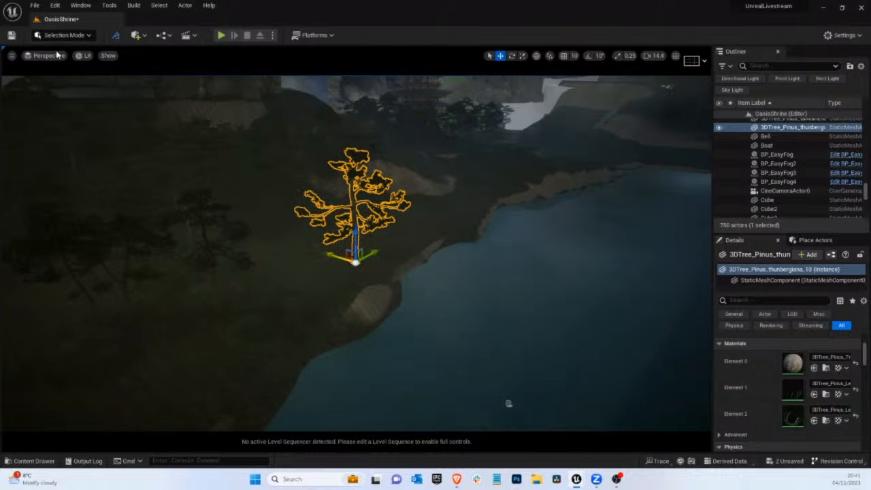
Switch to the CineCameraActor0 view and shift the new pine sideways along the shore behind the boat
{"action": "left_click", "coordinate": [46, 55]}
{"action": "left_click", "coordinate": [83, 156]}
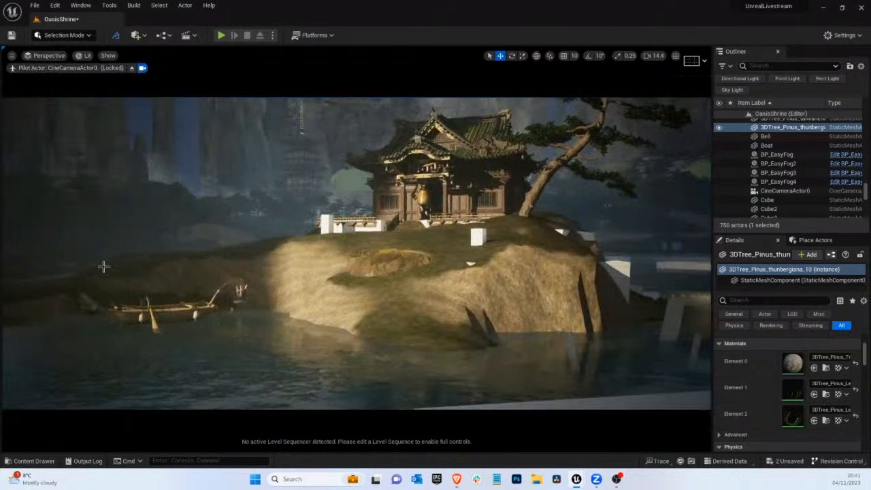
{"action": "left_click_drag", "start_coordinate": [200, 257], "coordinate": [33, 262]}
{"action": "key", "text": "g"}
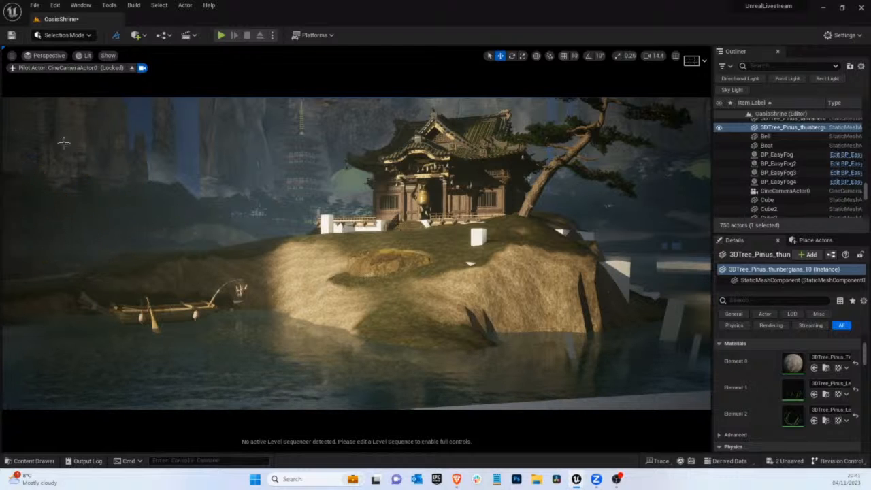
Leave the cine camera view, find the first SpotLight in the level and set its intensity to 6000 cd
{"action": "left_click", "coordinate": [133, 70]}
{"action": "right_click_drag", "start_coordinate": [290, 155], "coordinate": [303, 247]}
{"action": "key", "text": "g"}
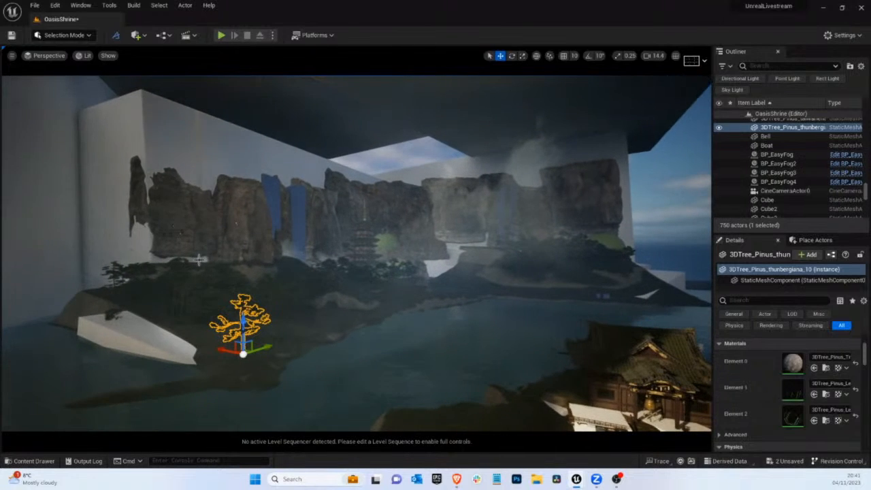
{"action": "right_click_drag", "start_coordinate": [210, 255], "coordinate": [224, 266]}
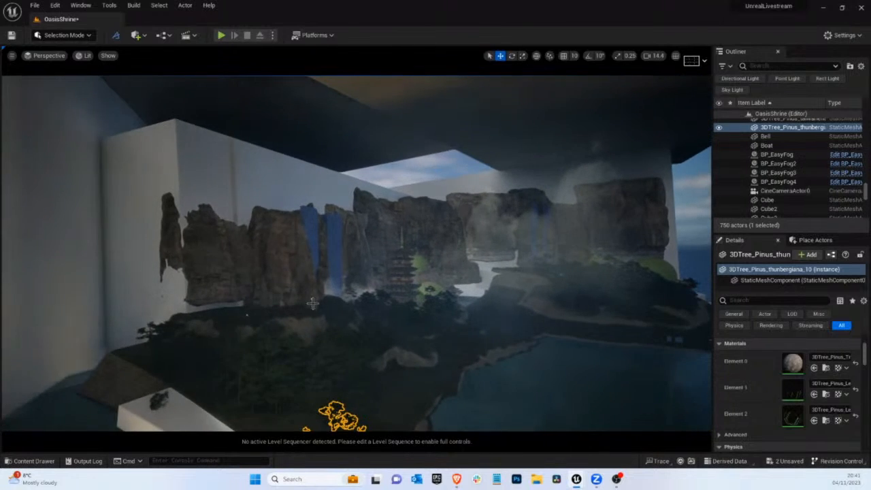
{"action": "left_click", "coordinate": [309, 309]}
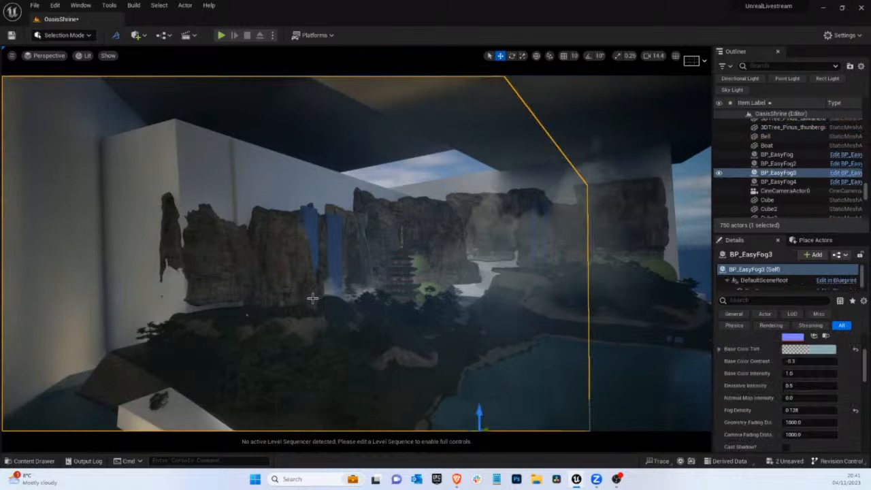
{"action": "left_click", "coordinate": [756, 65]}
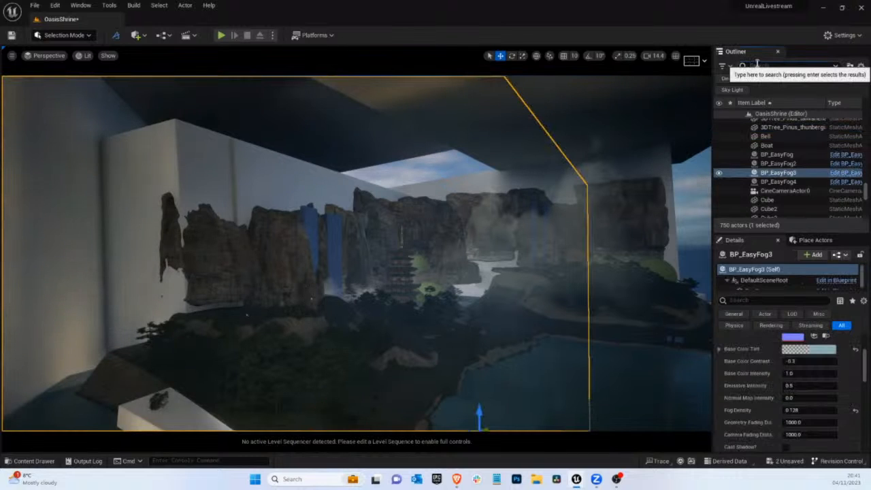
{"action": "type", "text": "spot"}
{"action": "double_click", "coordinate": [771, 123]}
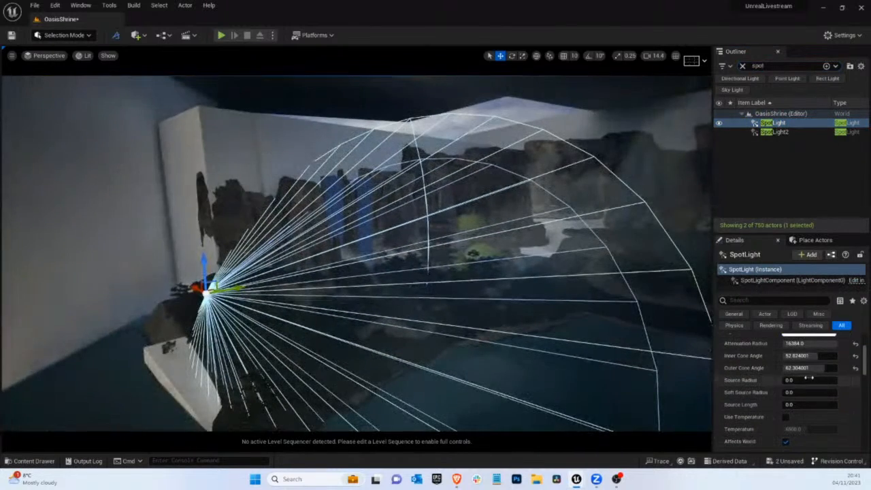
{"action": "scroll", "coordinate": [789, 381], "scroll_direction": "up", "scroll_amount": 3}
{"action": "left_click", "coordinate": [797, 412]}
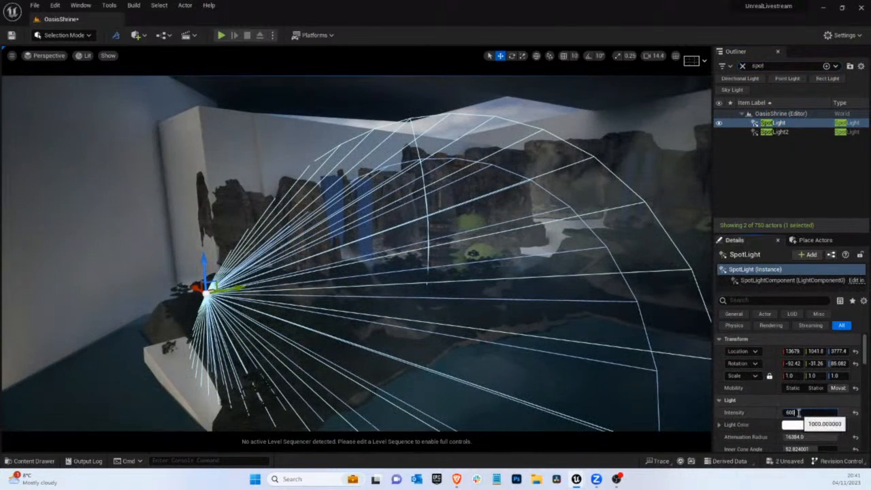
{"action": "key", "text": "Return"}
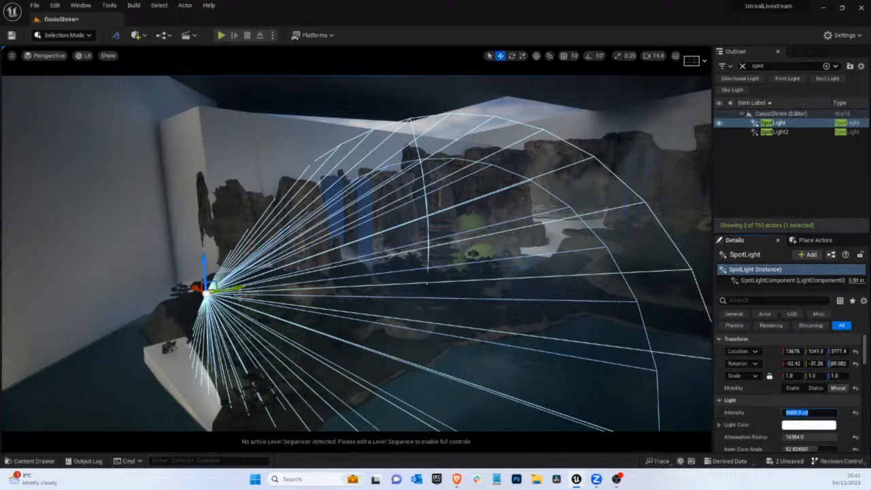
Move the first SpotLight outward past the wooded shore and check the lighting through CineCameraActor0
{"action": "left_click_drag", "start_coordinate": [228, 289], "coordinate": [184, 252]}
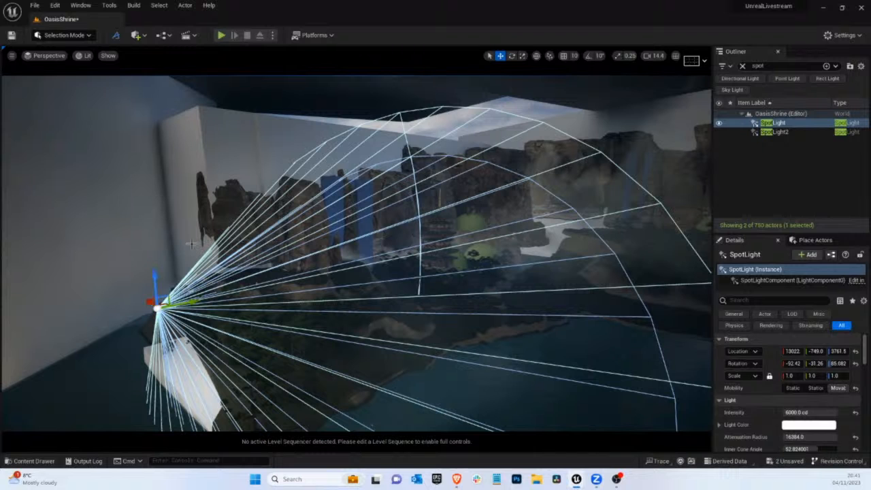
{"action": "left_click_drag", "start_coordinate": [180, 302], "coordinate": [134, 307]}
{"action": "left_click", "coordinate": [45, 55]}
{"action": "left_click", "coordinate": [82, 156]}
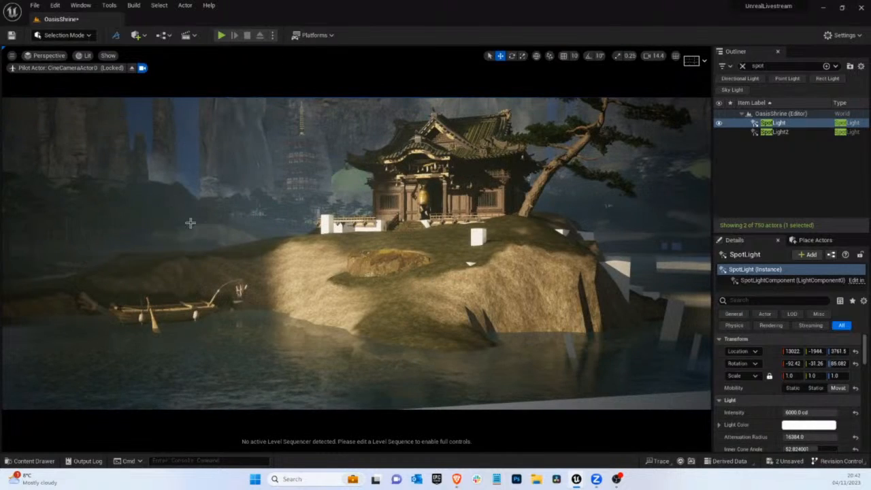
Reposition and rotate the first SpotLight outside the camera view, and set its intensity to 8000 cd in the CineCameraActor0 view
{"action": "left_click", "coordinate": [132, 68]}
{"action": "right_click_drag", "start_coordinate": [309, 244], "coordinate": [50, 206]}
{"action": "left_click_drag", "start_coordinate": [69, 204], "coordinate": [141, 232]}
{"action": "left_click_drag", "start_coordinate": [133, 198], "coordinate": [162, 197]}
{"action": "key", "text": "e"}
{"action": "left_click", "coordinate": [47, 56]}
{"action": "left_click", "coordinate": [75, 157]}
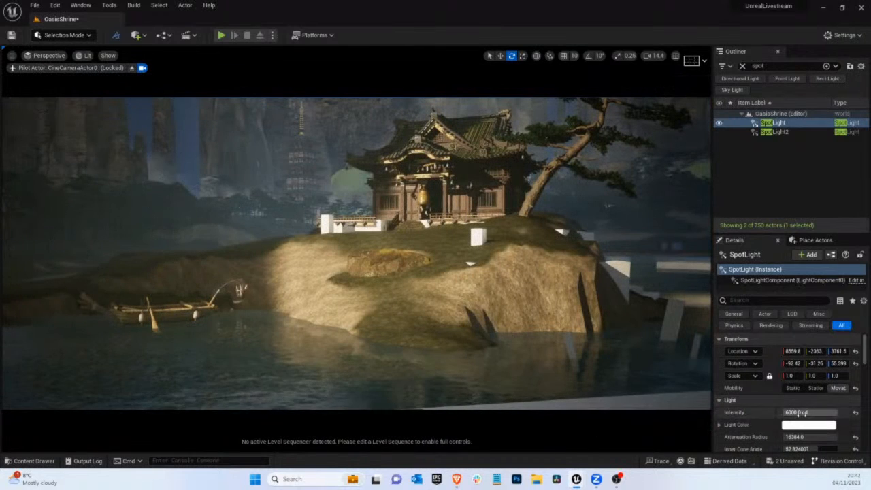
{"action": "left_click", "coordinate": [789, 412]}
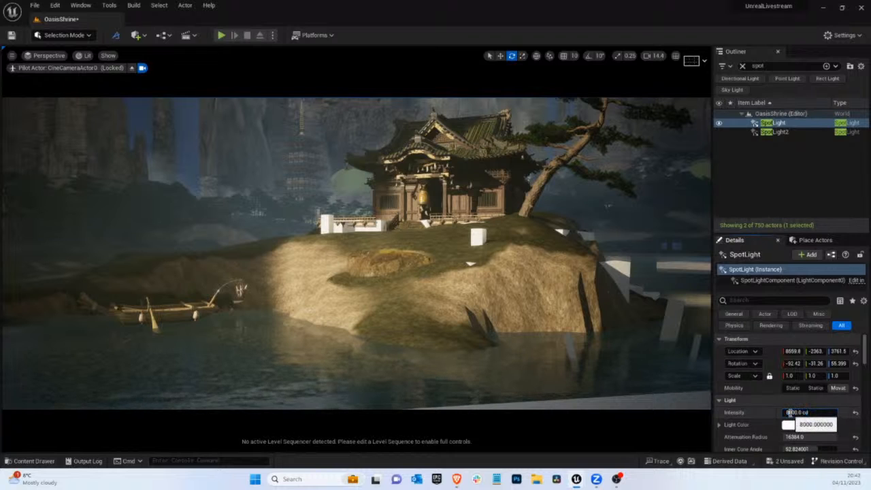
{"action": "key", "text": "Return"}
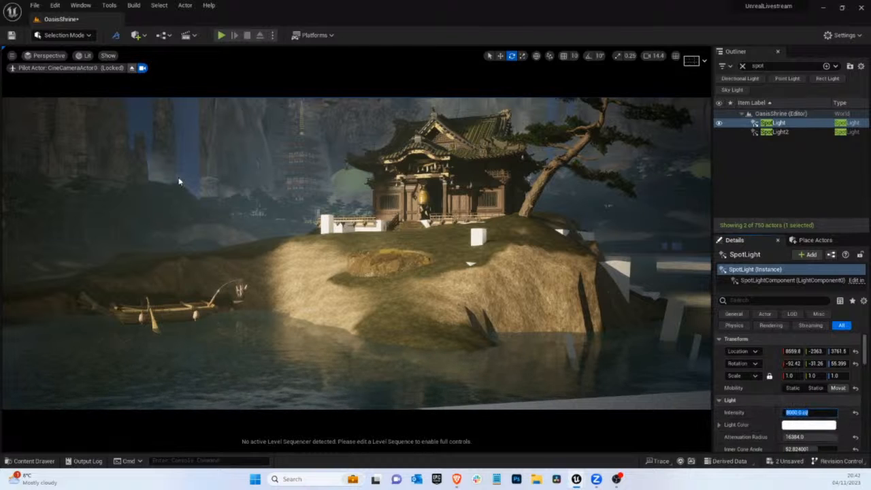
Leave the cine camera view and narrow the SpotLight's cone to about 34.5 degrees inner and 44.6 degrees outer
{"action": "left_click", "coordinate": [132, 68]}
{"action": "right_click_drag", "start_coordinate": [293, 268], "coordinate": [247, 190]}
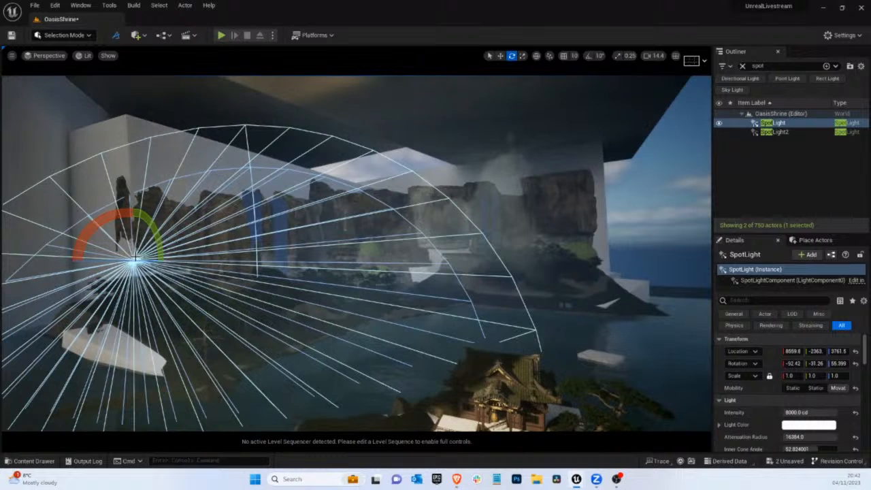
{"action": "scroll", "coordinate": [814, 435], "scroll_direction": "down", "scroll_amount": 1}
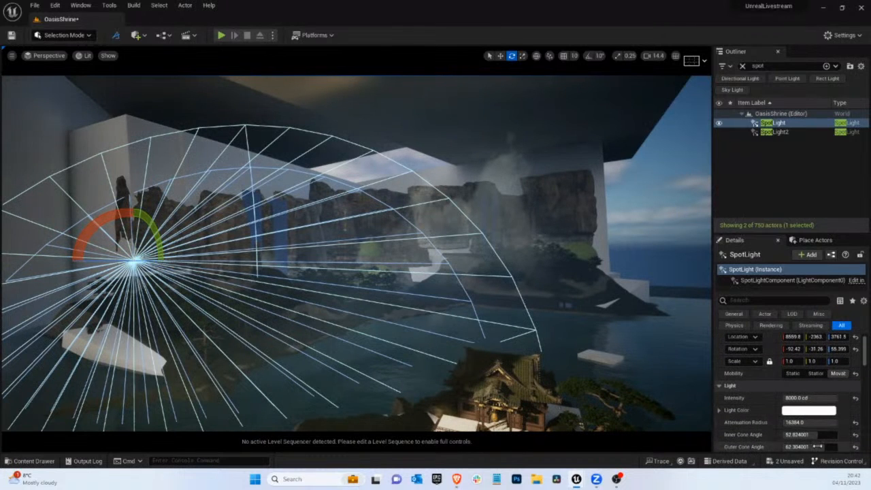
{"action": "mouse_move", "coordinate": [809, 446]}
{"action": "left_mouse_down"}
{"action": "mouse_move", "coordinate": [797, 447]}
{"action": "mouse_move", "coordinate": [815, 437]}
{"action": "left_mouse_up"}
Duplicate the narrowed SpotLight, position the copy farther back and higher over the wooded shore, and return to the CineCameraActor0 view
{"action": "key", "text": "w"}
{"action": "left_click_drag", "start_coordinate": [120, 268], "coordinate": [164, 257], "text": "alt"}
{"action": "left_click_drag", "start_coordinate": [128, 229], "coordinate": [65, 202]}
{"action": "left_click", "coordinate": [39, 57]}
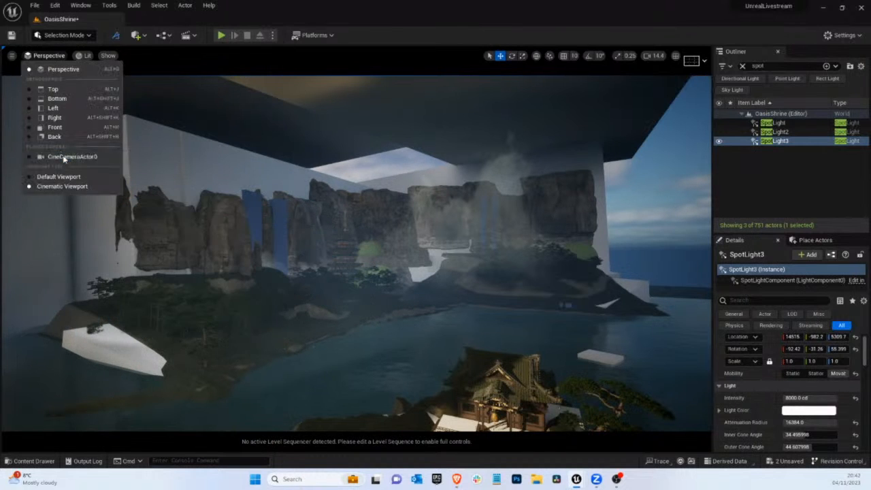
{"action": "left_click", "coordinate": [64, 158]}
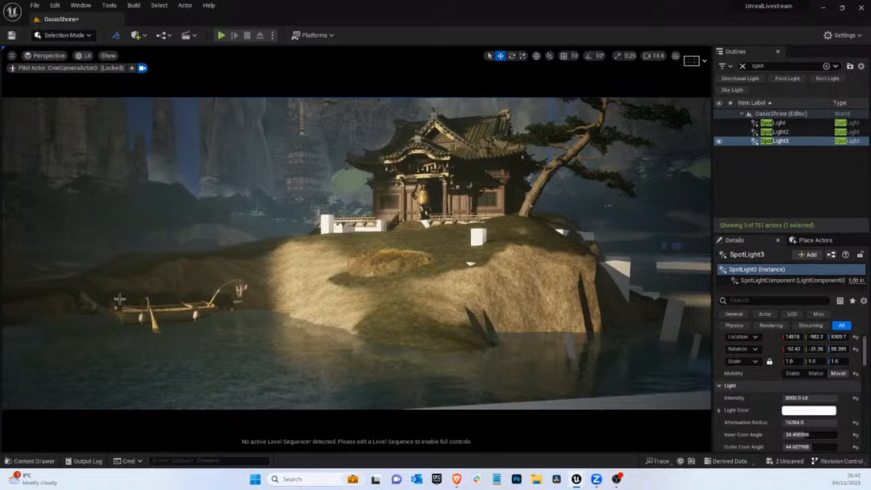
Place a BP_EasyFog card from the EasyFog Blueprints folder behind the boat and scale it uniformly to about 4.33
{"action": "left_click", "coordinate": [34, 460]}
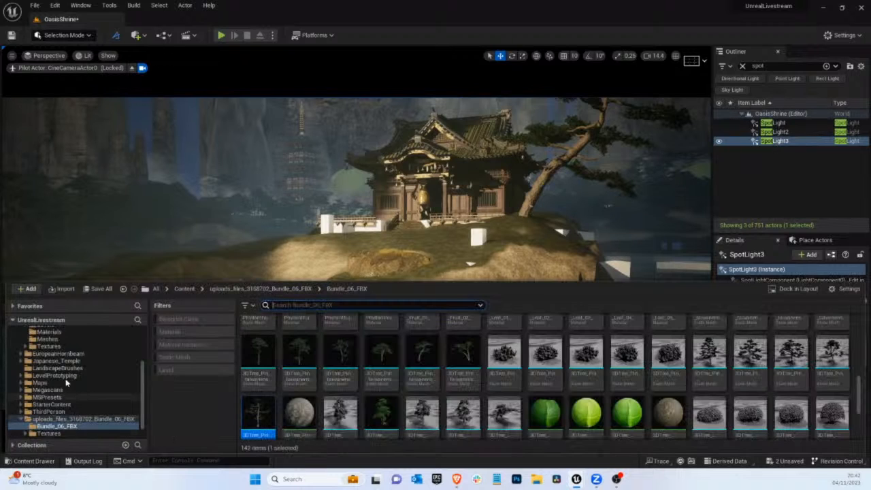
{"action": "scroll", "coordinate": [59, 374], "scroll_direction": "up", "scroll_amount": 5}
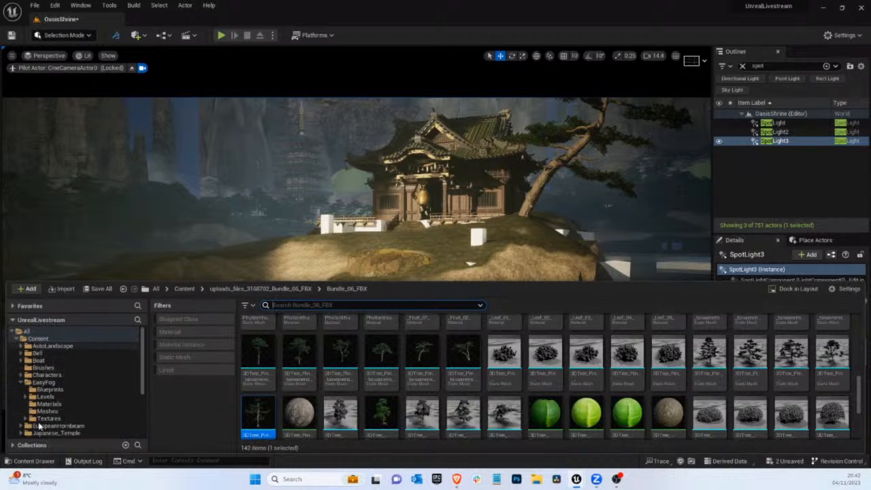
{"action": "left_click", "coordinate": [44, 382]}
{"action": "left_click", "coordinate": [46, 390]}
{"action": "left_click_drag", "start_coordinate": [259, 337], "coordinate": [181, 85]}
{"action": "key", "text": "e"}
{"action": "key", "text": "r"}
Rotate the new fog card upright to face the camera and move it back toward the distant trees and cliffs
{"action": "key", "text": "e"}
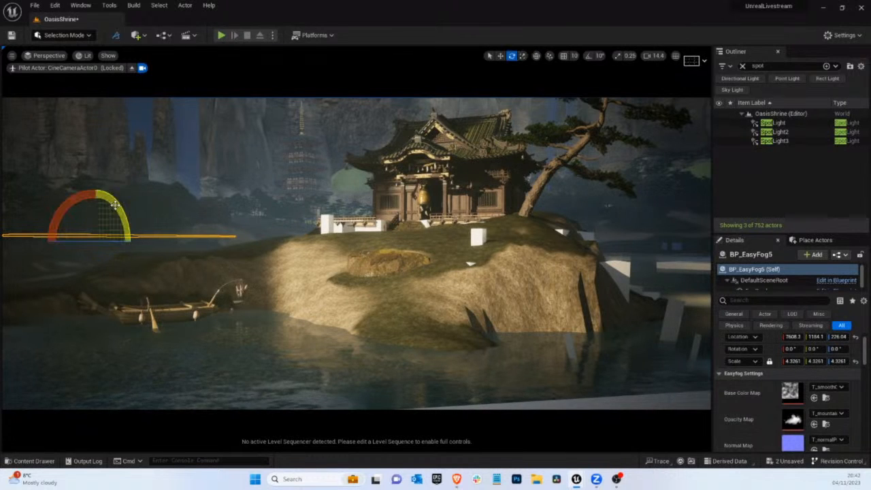
{"action": "left_click_drag", "start_coordinate": [102, 204], "coordinate": [144, 372]}
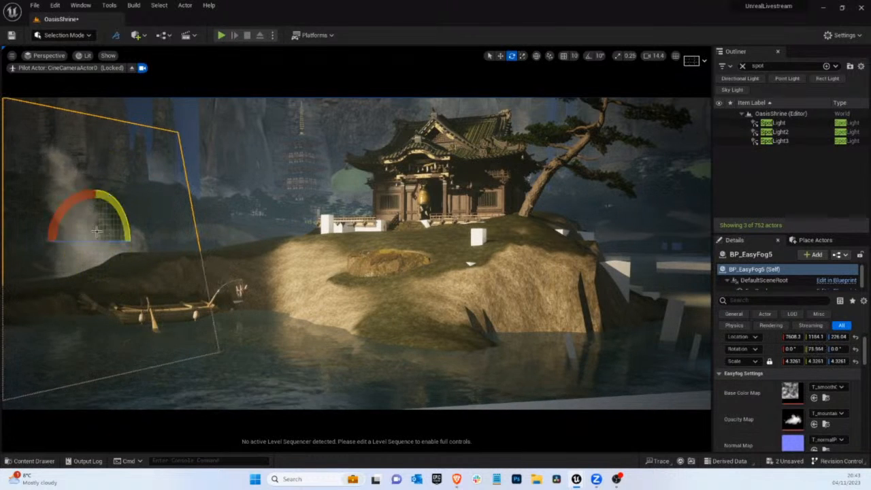
{"action": "left_click_drag", "start_coordinate": [60, 211], "coordinate": [2, 234]}
{"action": "key", "text": "w"}
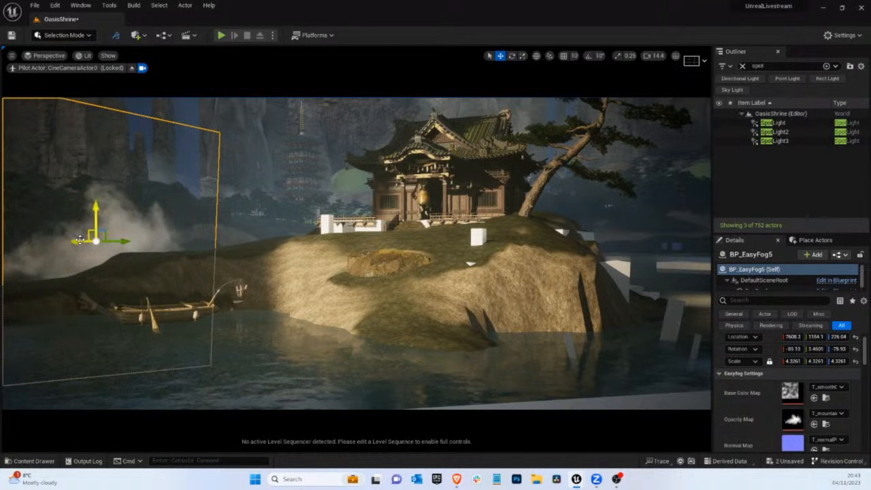
{"action": "left_click_drag", "start_coordinate": [54, 243], "coordinate": [5, 242]}
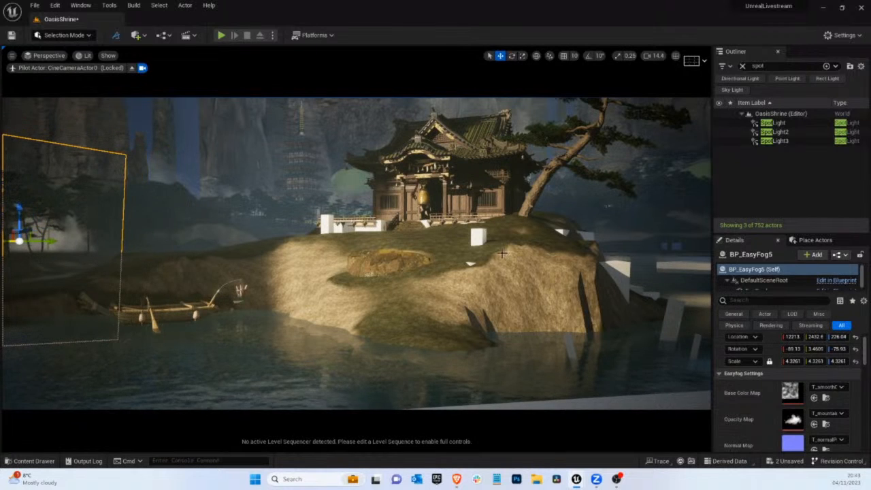
Set the new fog card's Fog Density to 0.088, raise it slightly and fine-tune its position in front of the cliffs
{"action": "scroll", "coordinate": [819, 391], "scroll_direction": "down", "scroll_amount": 3}
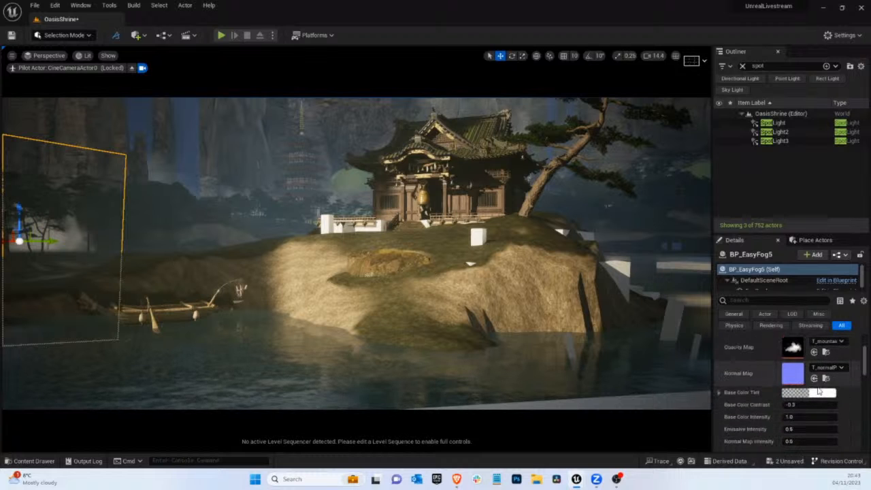
{"action": "scroll", "coordinate": [819, 390], "scroll_direction": "down", "scroll_amount": 3}
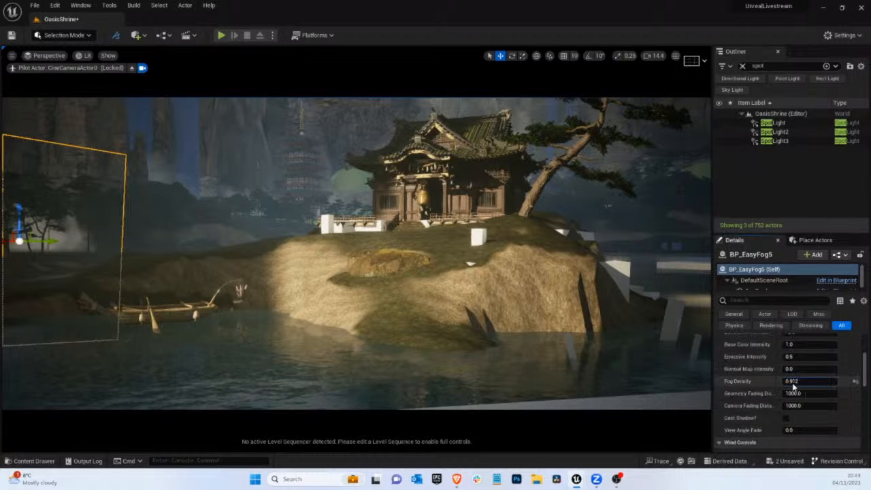
{"action": "left_click_drag", "start_coordinate": [792, 386], "coordinate": [775, 385]}
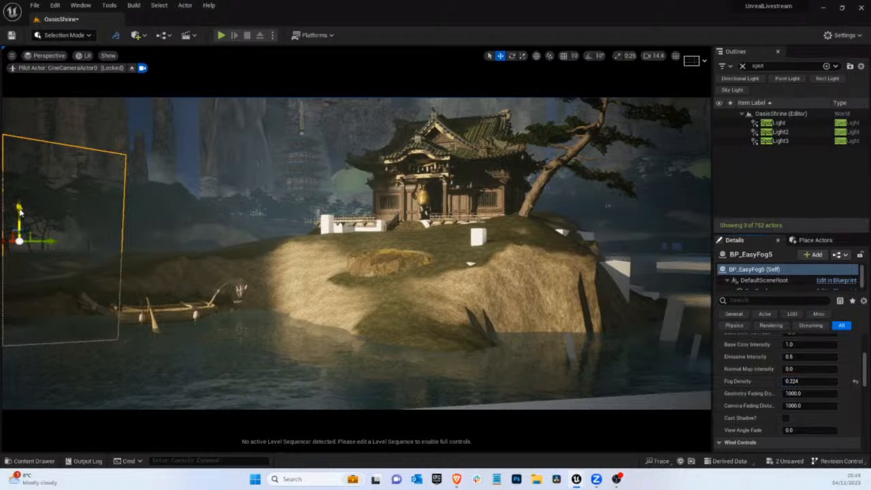
{"action": "left_click_drag", "start_coordinate": [19, 204], "coordinate": [19, 185]}
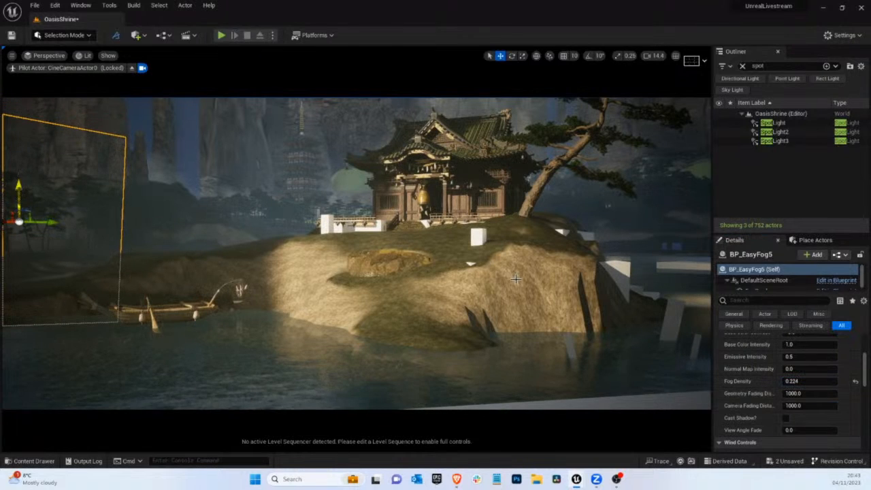
{"action": "left_click_drag", "start_coordinate": [804, 381], "coordinate": [791, 380]}
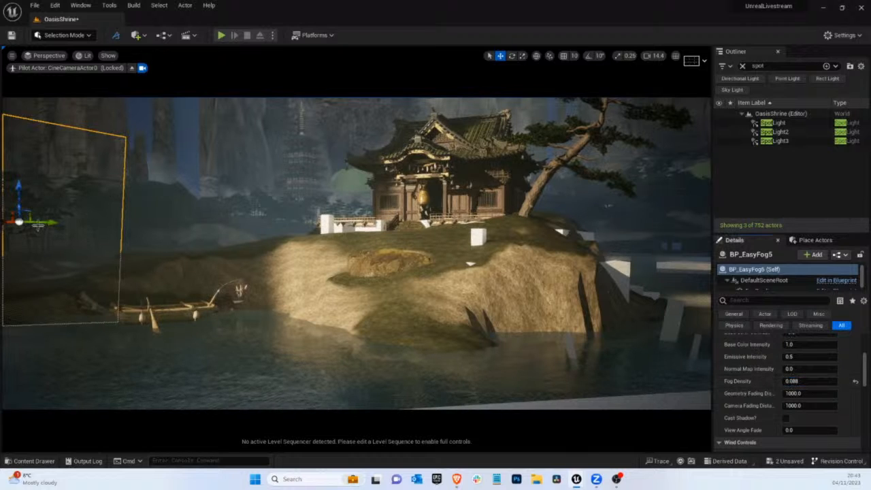
{"action": "left_click_drag", "start_coordinate": [42, 222], "coordinate": [11, 225]}
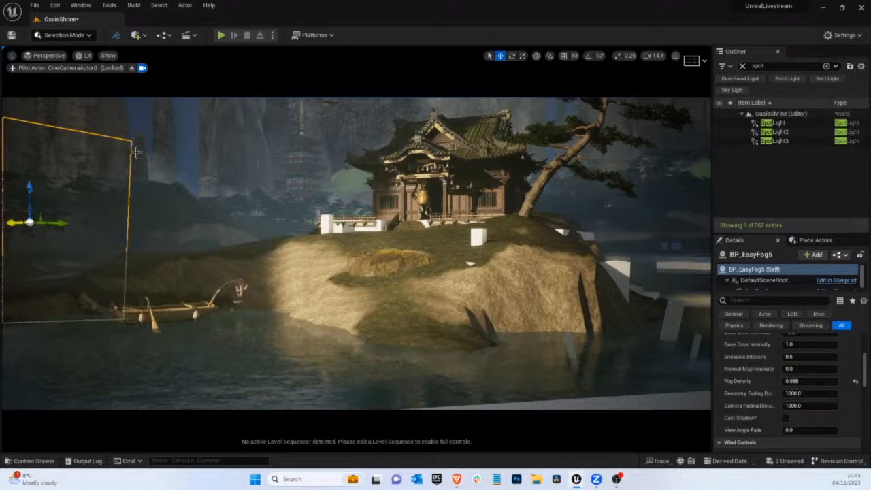
Hide the editor overlays and give the new fog card a pale blue Base Color Tint
{"action": "key", "text": "g"}
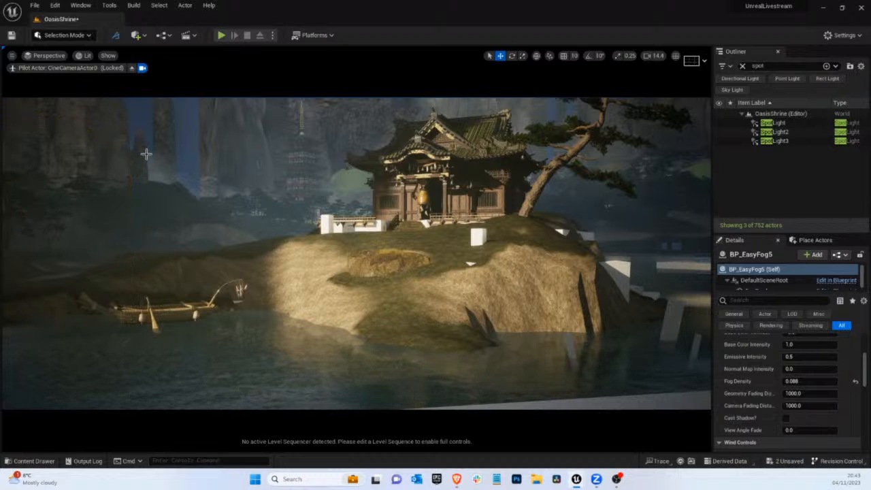
{"action": "scroll", "coordinate": [806, 364], "scroll_direction": "up", "scroll_amount": 3}
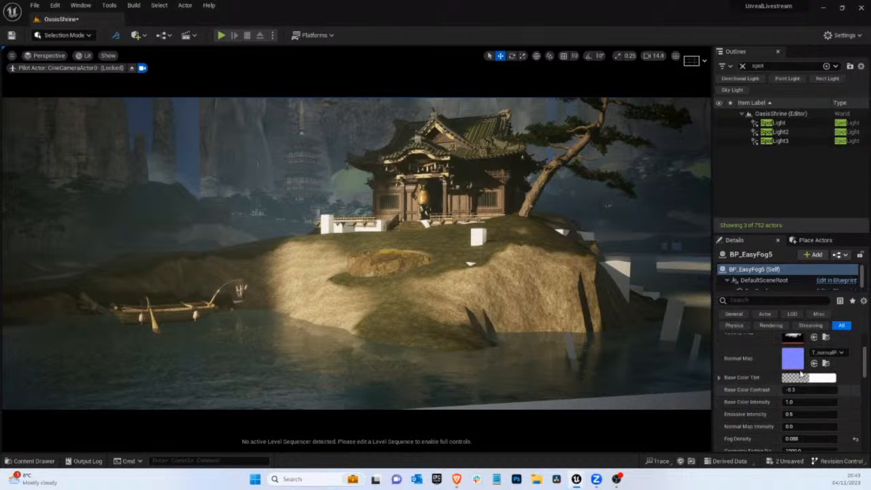
{"action": "left_click", "coordinate": [823, 379]}
{"action": "left_click", "coordinate": [670, 302]}
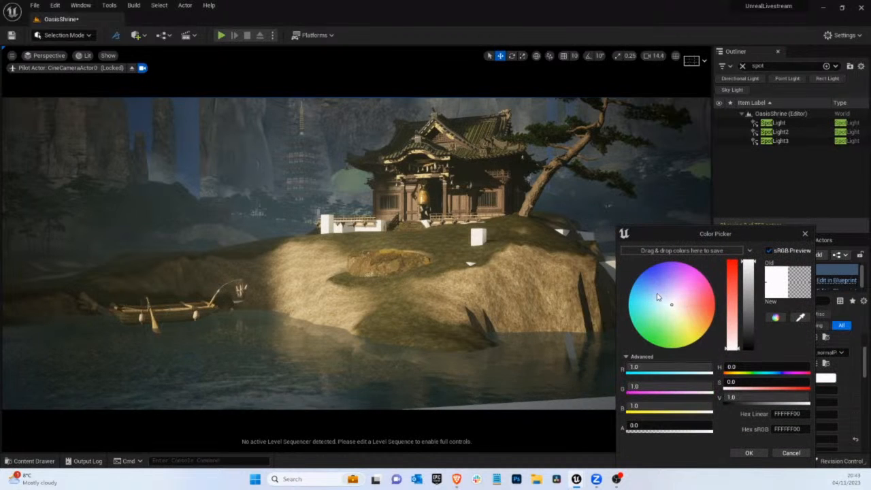
{"action": "left_click", "coordinate": [656, 296]}
{"action": "left_click", "coordinate": [748, 453]}
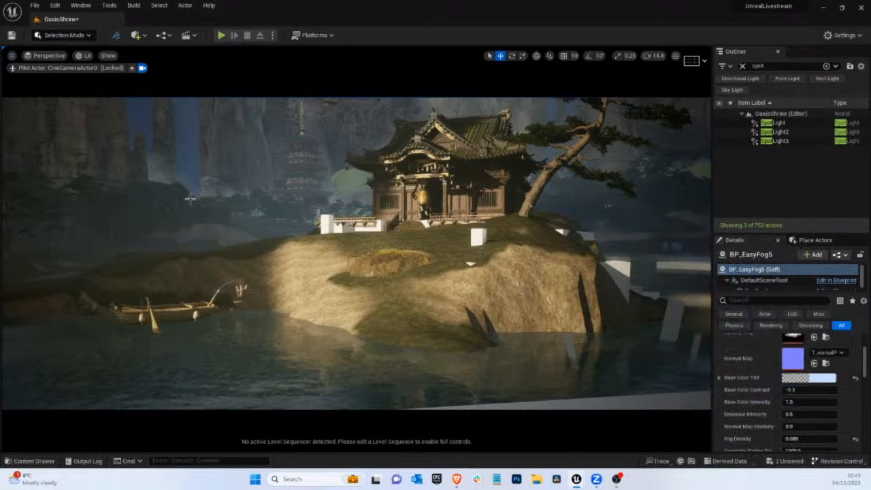
Shift the large pine beside the shrine slightly farther away from the building
{"action": "left_click", "coordinate": [530, 213]}
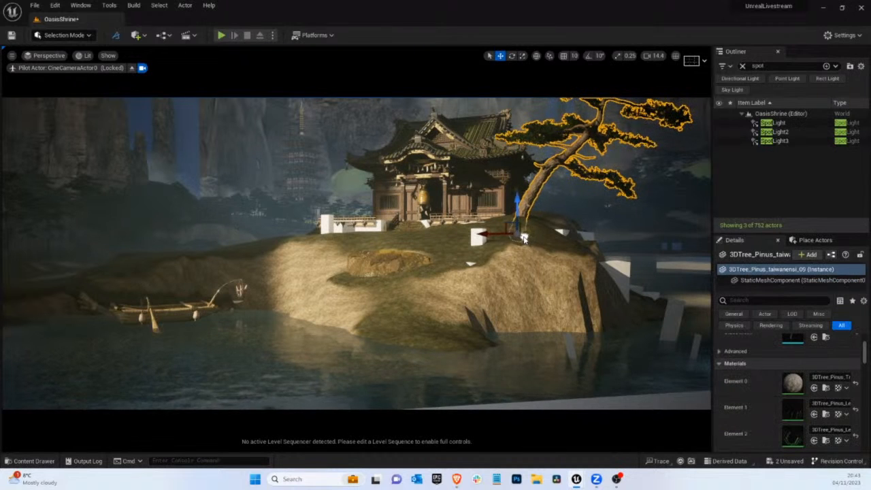
{"action": "left_click_drag", "start_coordinate": [515, 238], "coordinate": [520, 236]}
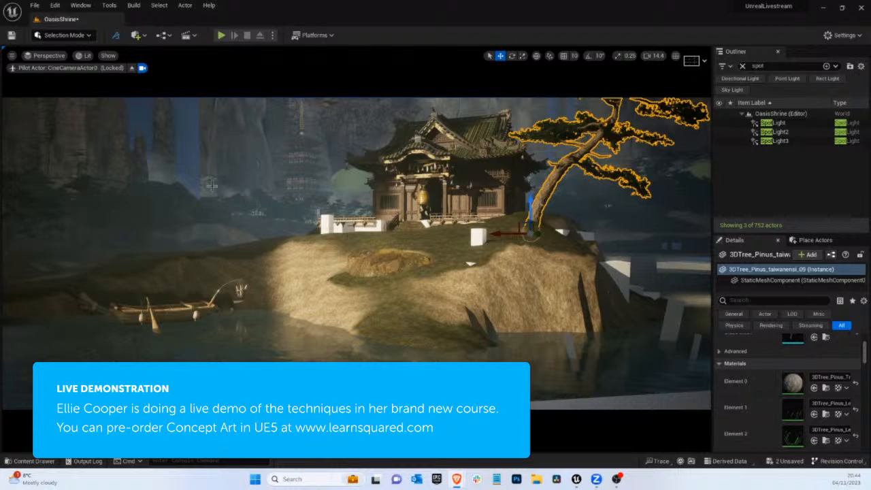
Try a BP_EasyFog card over the wooded shore outside the camera view, return to CineCameraActor0 and remove the card
{"action": "left_click", "coordinate": [139, 192]}
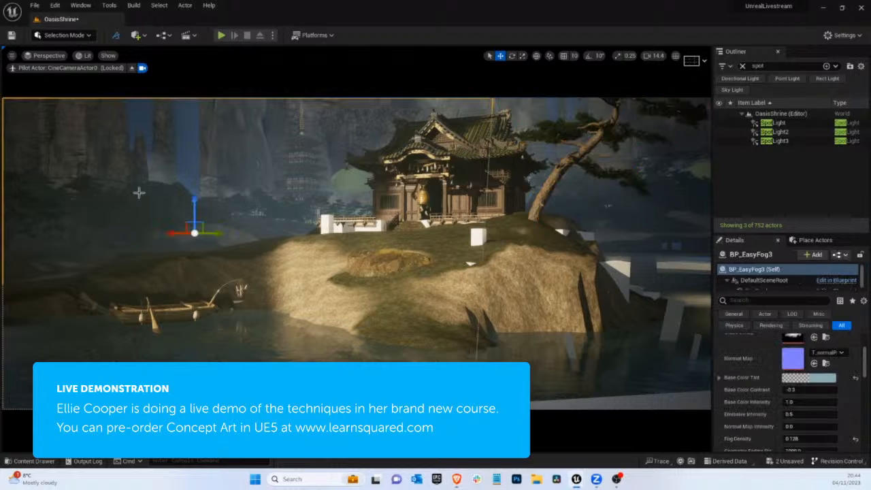
{"action": "left_click", "coordinate": [133, 70]}
{"action": "key", "text": "f"}
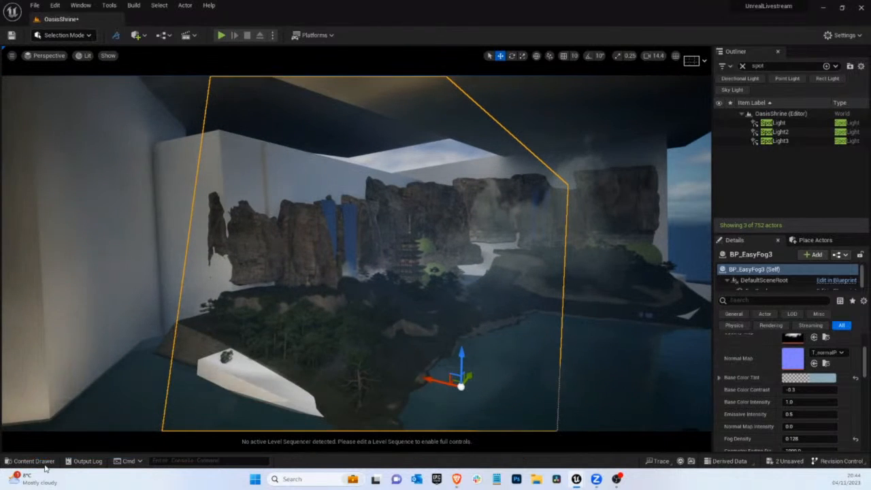
{"action": "left_click", "coordinate": [29, 461]}
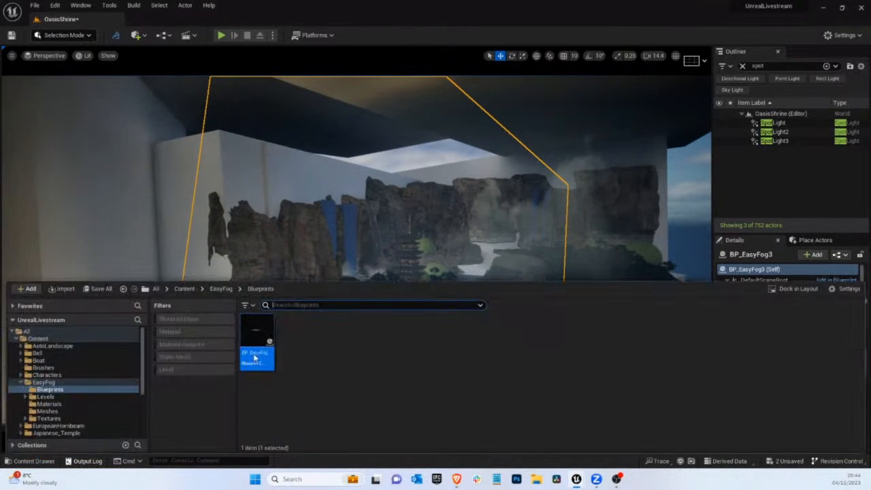
{"action": "left_click_drag", "start_coordinate": [255, 358], "coordinate": [319, 306]}
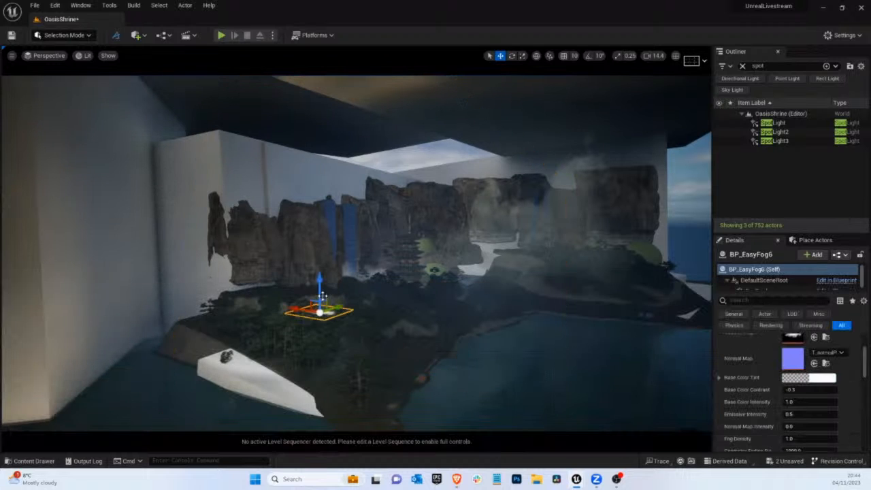
{"action": "key", "text": "e"}
{"action": "right_click_drag", "start_coordinate": [321, 299], "coordinate": [272, 300]}
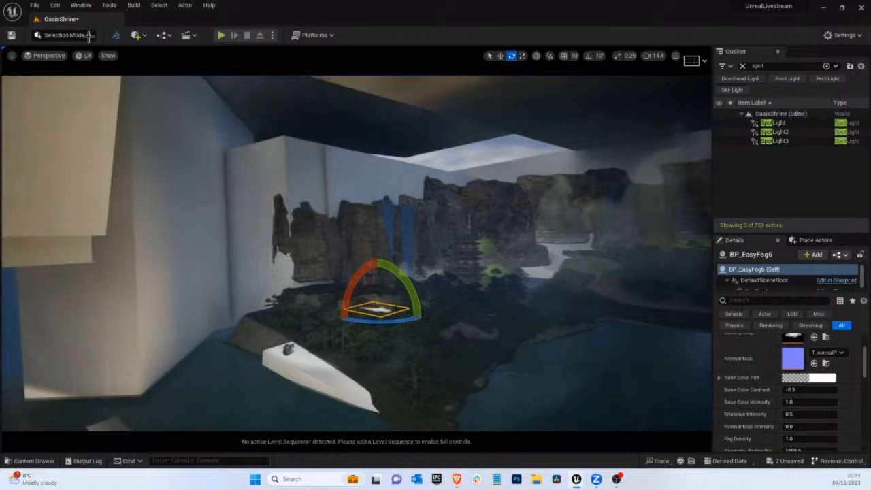
{"action": "left_click", "coordinate": [46, 55]}
{"action": "left_click", "coordinate": [170, 148]}
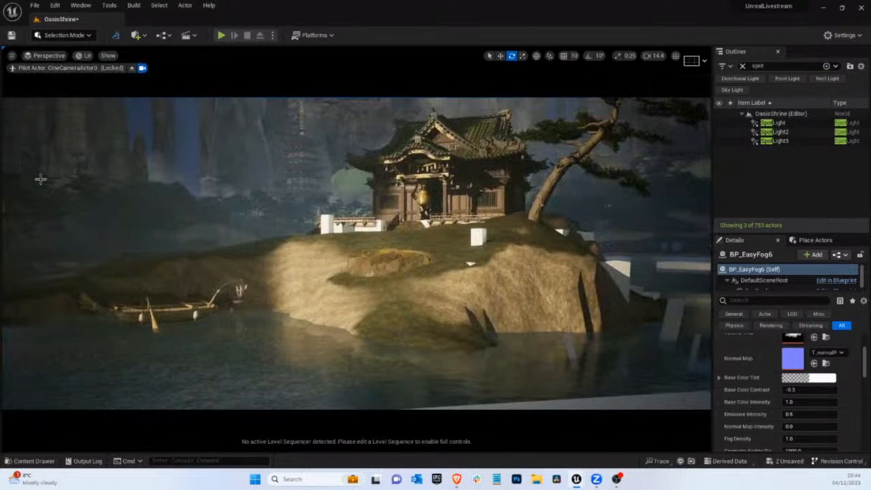
{"action": "key", "text": "Escape"}
Place another BP_EasyFog card over the wooded shore behind the boat, stand it upright facing the camera and adjust its position
{"action": "left_click", "coordinate": [32, 460]}
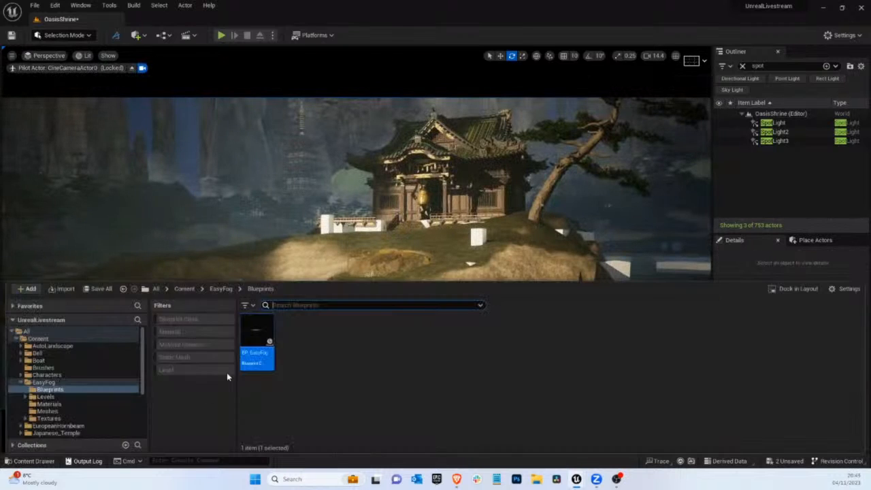
{"action": "left_click", "coordinate": [128, 237]}
{"action": "left_click", "coordinate": [128, 238]}
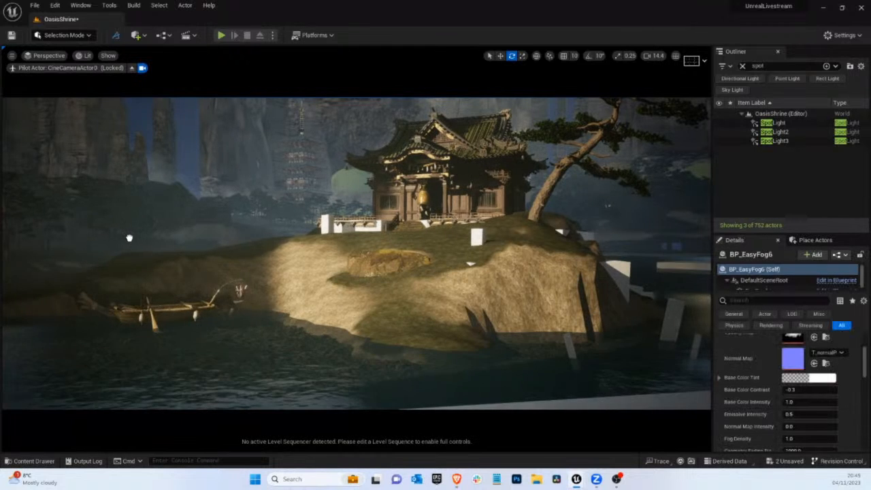
{"action": "key", "text": "e"}
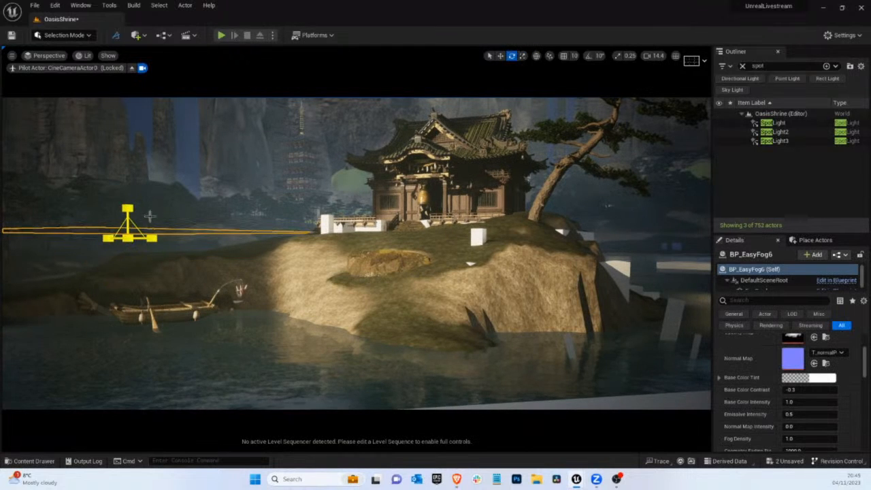
{"action": "left_click_drag", "start_coordinate": [139, 282], "coordinate": [93, 465]}
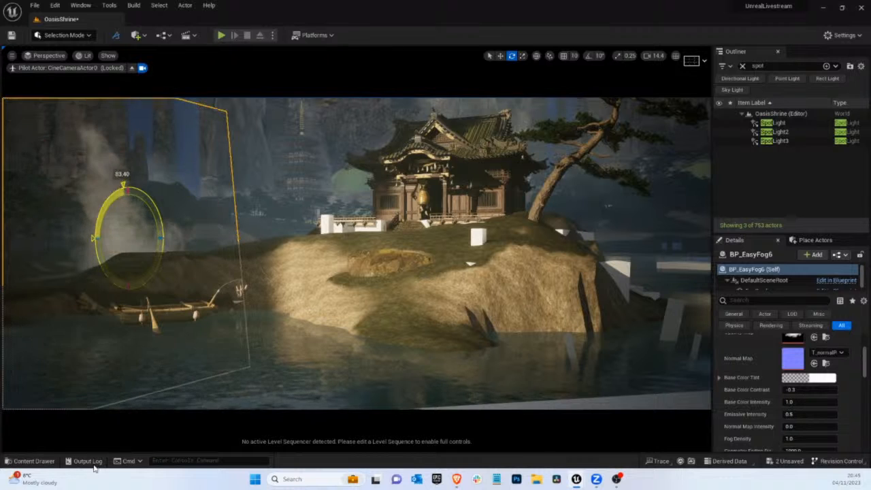
{"action": "left_click_drag", "start_coordinate": [86, 260], "coordinate": [108, 2]}
{"action": "key", "text": "w"}
{"action": "left_click_drag", "start_coordinate": [109, 239], "coordinate": [40, 249]}
{"action": "key", "text": "e"}
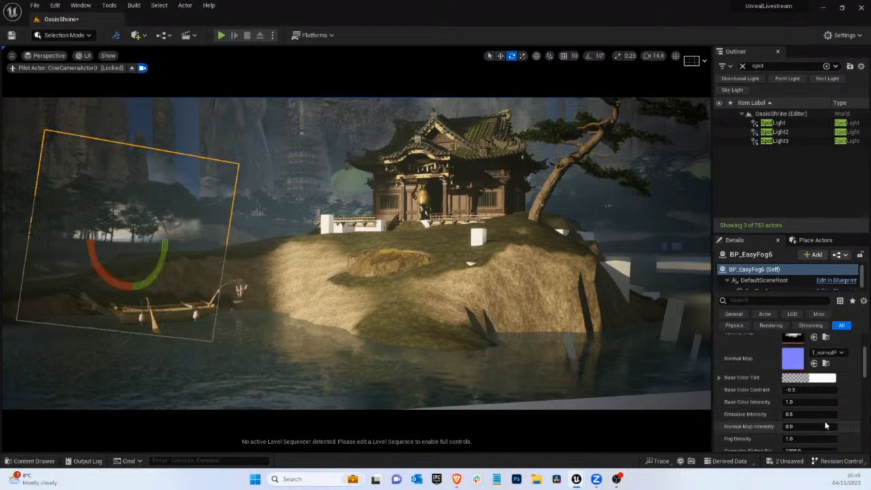
Set the new fog card's Fog Density to 0.088 and slide it farther out towards the frame's edge
{"action": "left_click", "coordinate": [794, 439]}
{"action": "type", "text": "0.046"}
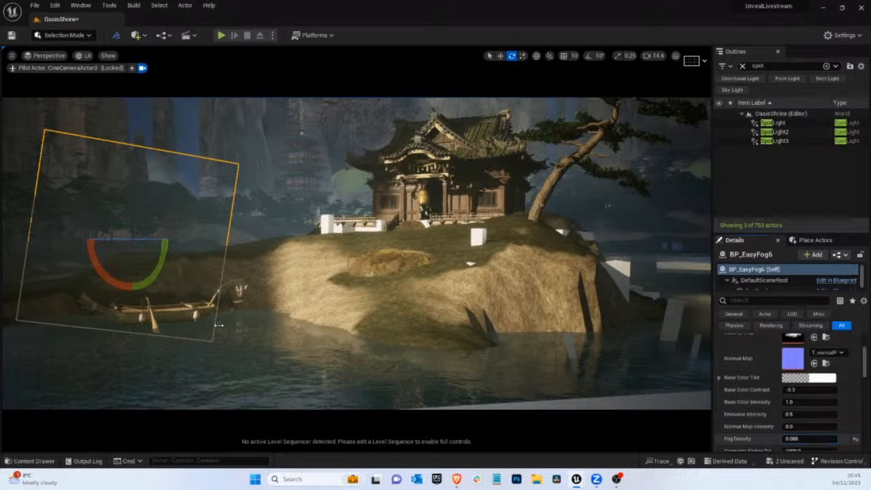
{"action": "key", "text": "Return"}
{"action": "key", "text": "w"}
{"action": "left_click_drag", "start_coordinate": [140, 245], "coordinate": [112, 245]}
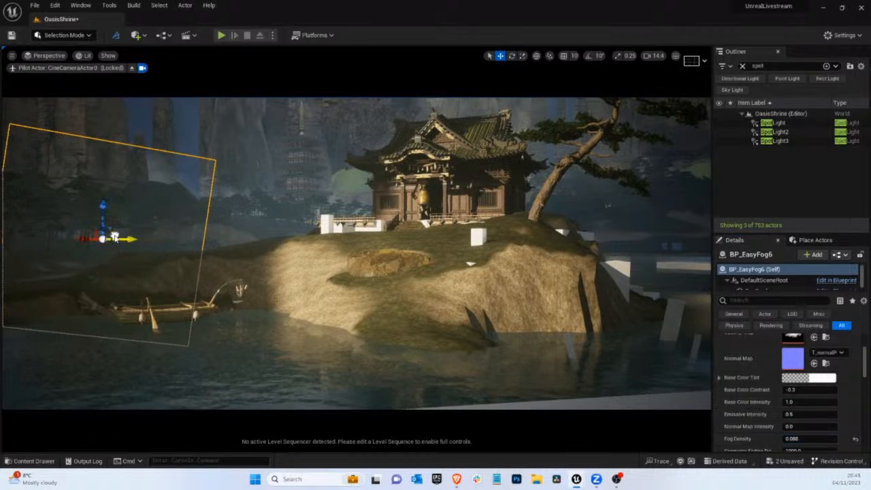
Give the shore fog card a pale blue Base Color Tint, hex sRGB DBF1FF
{"action": "left_click", "coordinate": [823, 378]}
{"action": "left_click", "coordinate": [663, 301]}
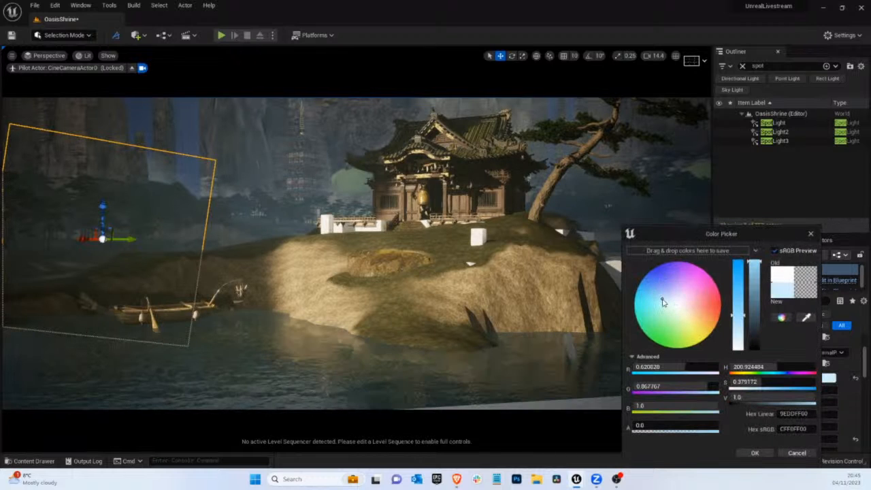
{"action": "left_click", "coordinate": [666, 300]}
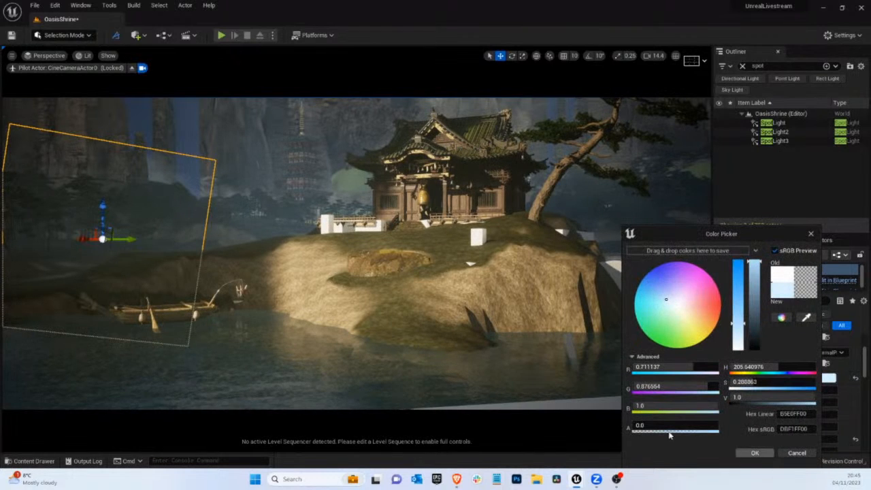
{"action": "left_click", "coordinate": [755, 452]}
Raise the shore fog card slightly, hide the editor overlays and reduce its Fog Density to 0.056
{"action": "left_click_drag", "start_coordinate": [102, 224], "coordinate": [101, 199]}
{"action": "key", "text": "g"}
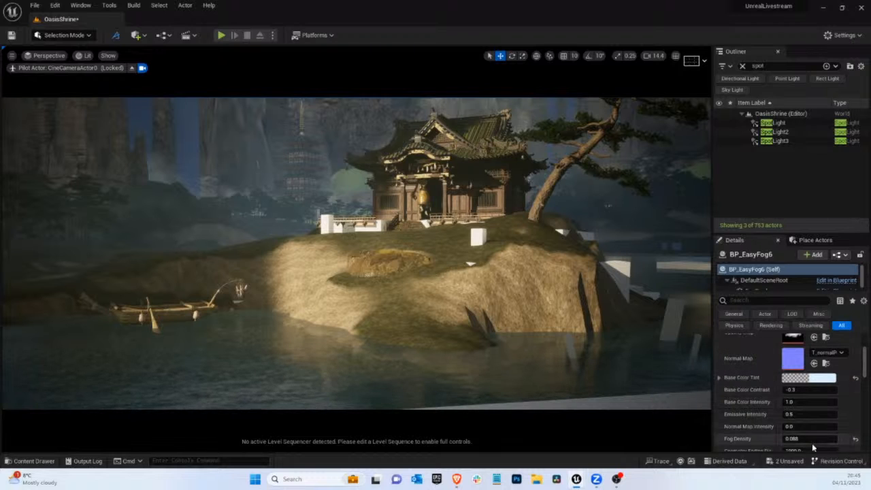
{"action": "scroll", "coordinate": [809, 435], "scroll_direction": "down", "scroll_amount": 1}
{"action": "left_click_drag", "start_coordinate": [801, 410], "coordinate": [807, 411]}
Leave the camera view, duplicate SpotLight3 above the wooded shore and return to CineCameraActor0
{"action": "left_click", "coordinate": [131, 67]}
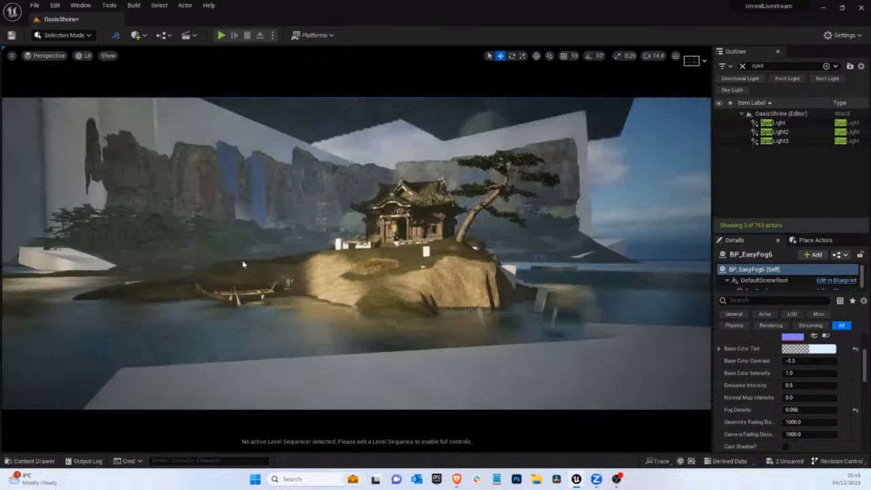
{"action": "scroll", "coordinate": [242, 259], "scroll_direction": "up", "scroll_amount": 5}
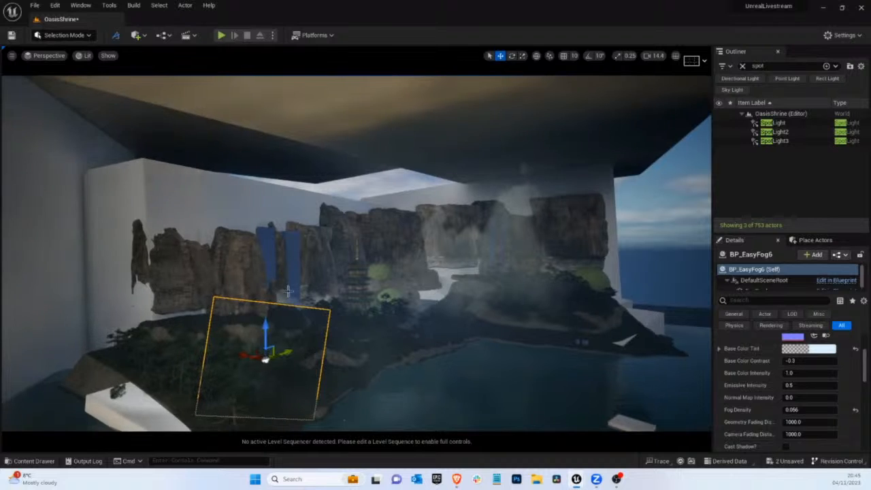
{"action": "right_click_drag", "start_coordinate": [259, 295], "coordinate": [236, 310]}
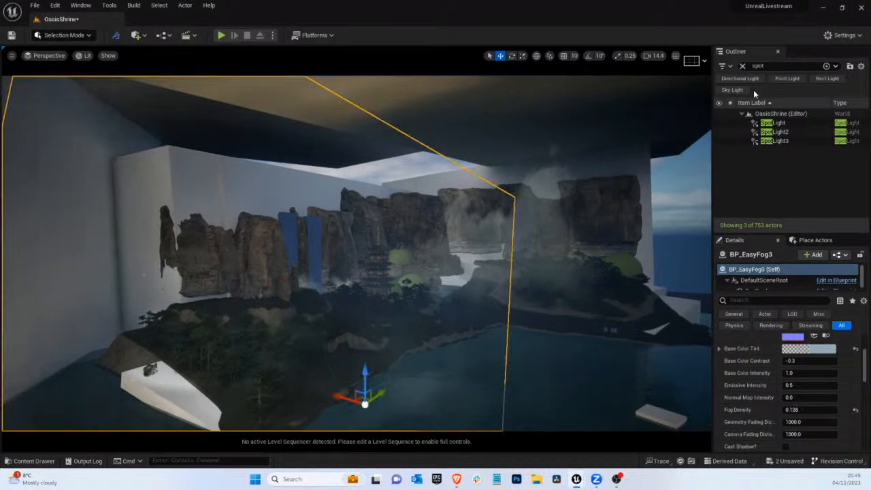
{"action": "left_click", "coordinate": [774, 140]}
{"action": "left_click_drag", "start_coordinate": [176, 271], "coordinate": [241, 282], "text": "alt"}
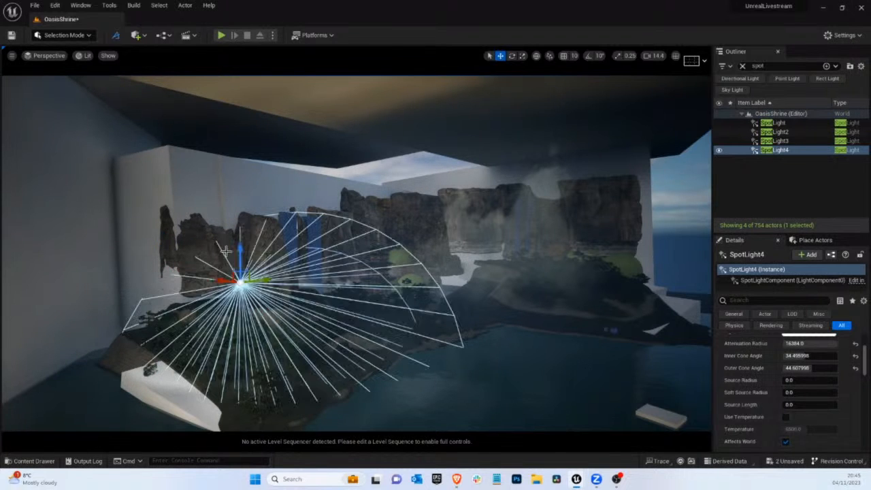
{"action": "left_click", "coordinate": [47, 55]}
{"action": "left_click", "coordinate": [70, 153]}
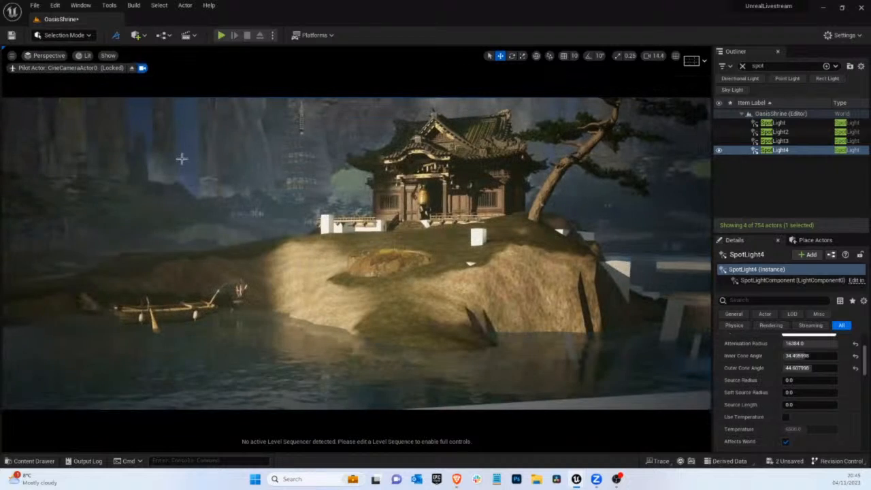
Review the new spotlight from outside the camera view, return to CineCameraActor0 and set the light's Intensity to 7000 cd
{"action": "left_click", "coordinate": [131, 68]}
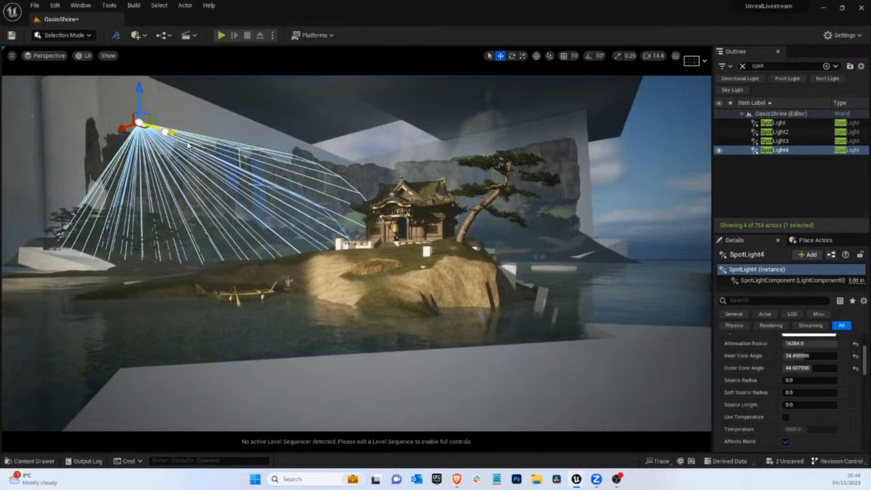
{"action": "left_click", "coordinate": [46, 56]}
{"action": "left_click", "coordinate": [72, 157]}
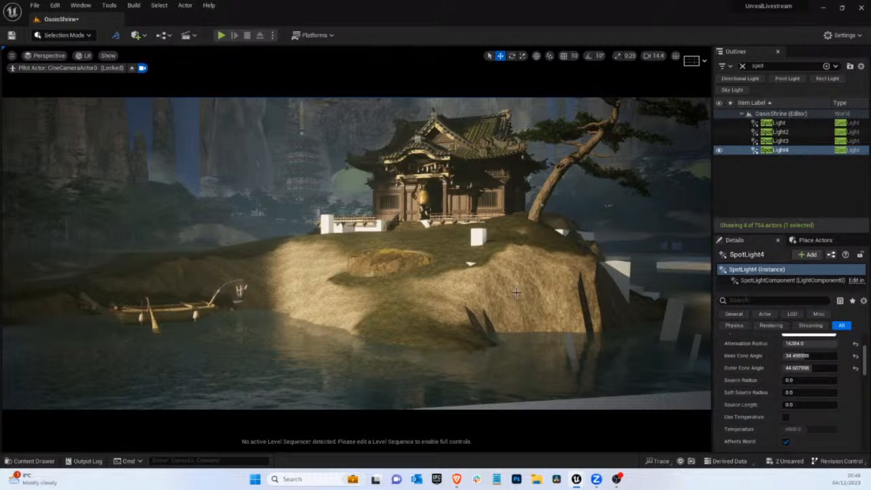
{"action": "scroll", "coordinate": [816, 380], "scroll_direction": "up", "scroll_amount": 3}
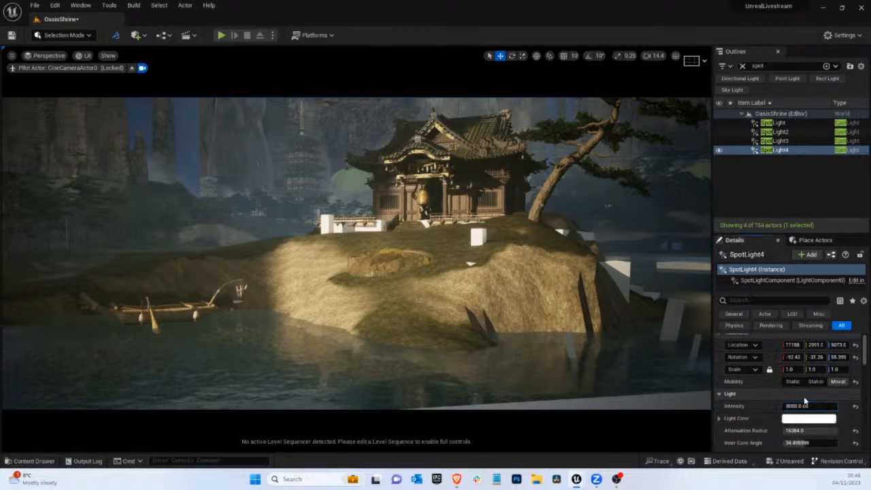
{"action": "left_click", "coordinate": [803, 406]}
{"action": "type", "text": "7000"}
{"action": "key", "text": "Return"}
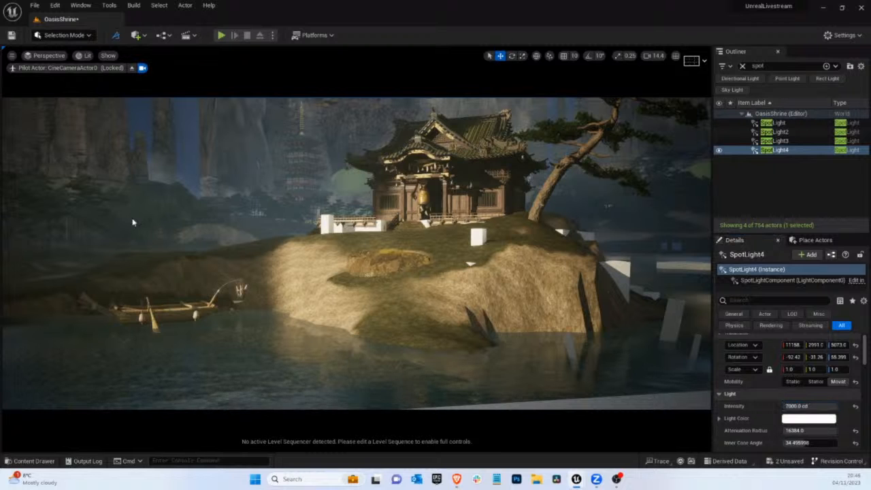
Show the editor overlays again and turn off Allow Translucent Selection so the fog cards are not picked
{"action": "left_click", "coordinate": [133, 222]}
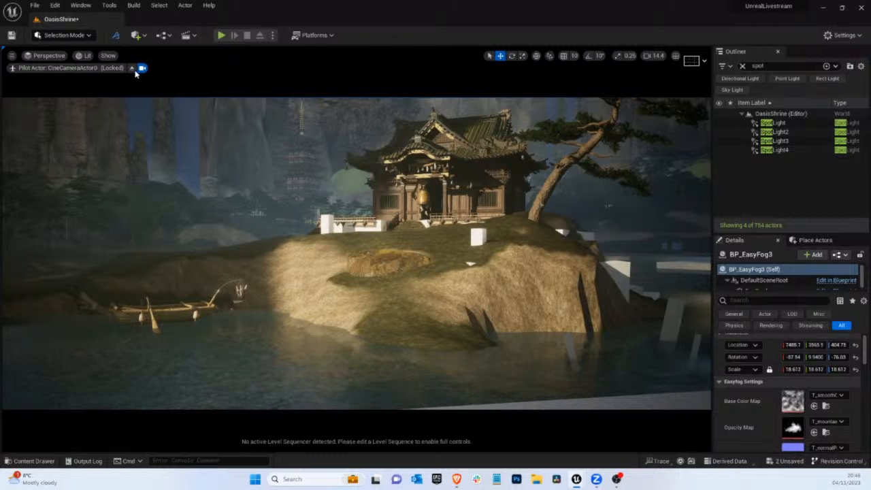
{"action": "key", "text": "g"}
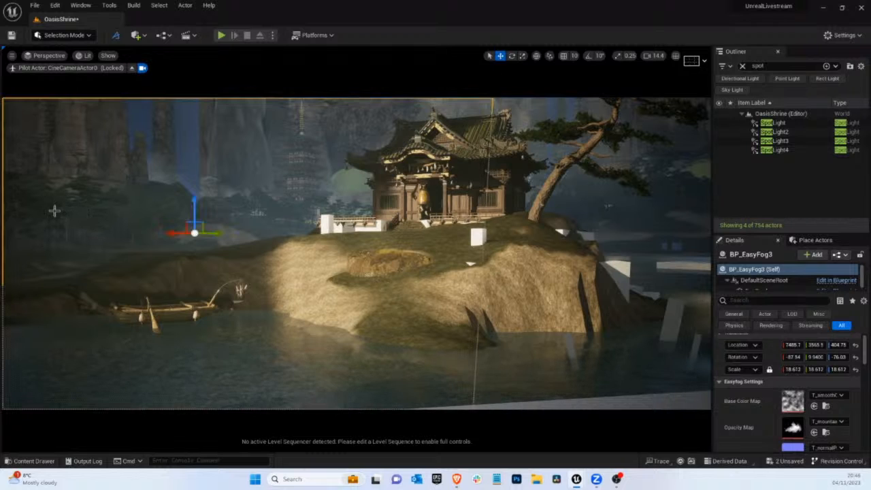
{"action": "left_click", "coordinate": [844, 37]}
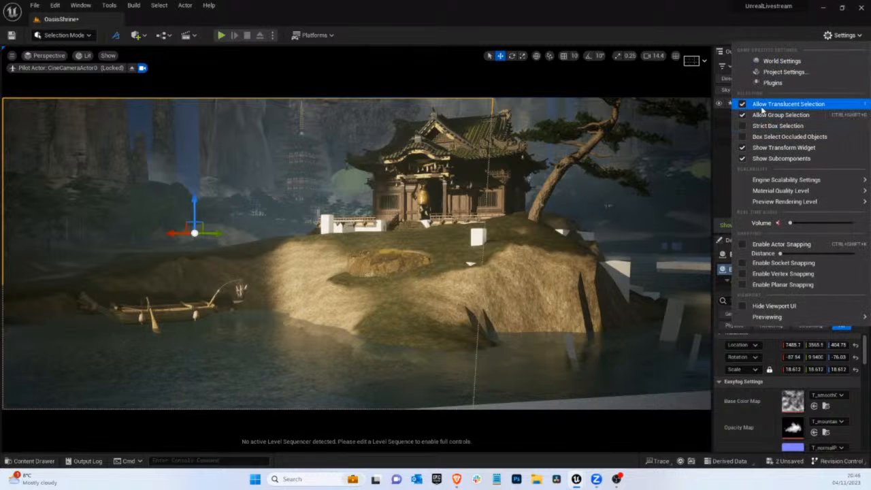
{"action": "left_click", "coordinate": [759, 106]}
Duplicate the pine at the frame's edge onto the ridge beside the shrine and swap its mesh to 3DTree_Pinus_thunbergiana_09
{"action": "left_click", "coordinate": [47, 211]}
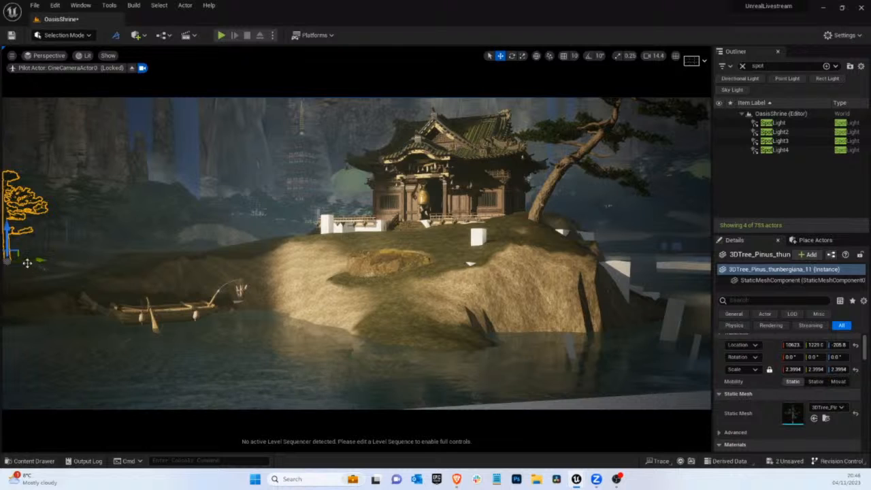
{"action": "left_click_drag", "start_coordinate": [37, 269], "coordinate": [254, 249]}
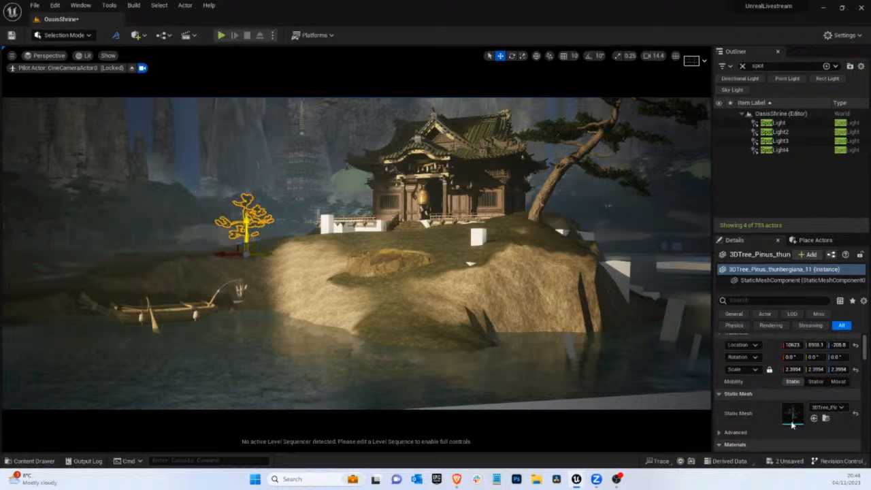
{"action": "left_click", "coordinate": [828, 406]}
{"action": "scroll", "coordinate": [818, 319], "scroll_direction": "down", "scroll_amount": 2}
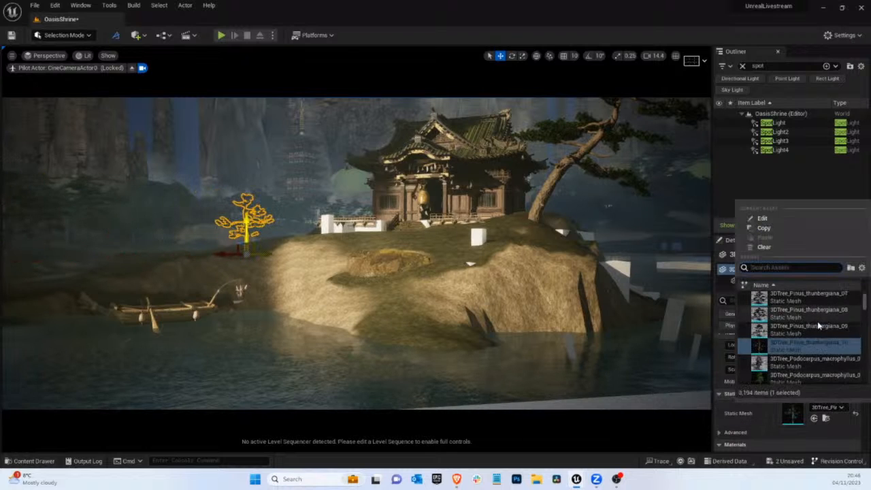
{"action": "left_click", "coordinate": [809, 330]}
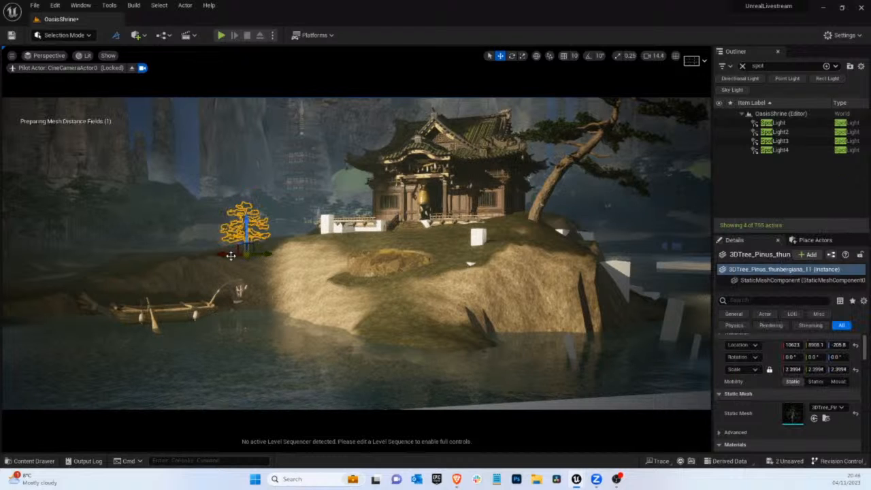
Move the copied pine along the ridge above the boat and raise it to sit on the ground
{"action": "left_click_drag", "start_coordinate": [200, 258], "coordinate": [145, 257]}
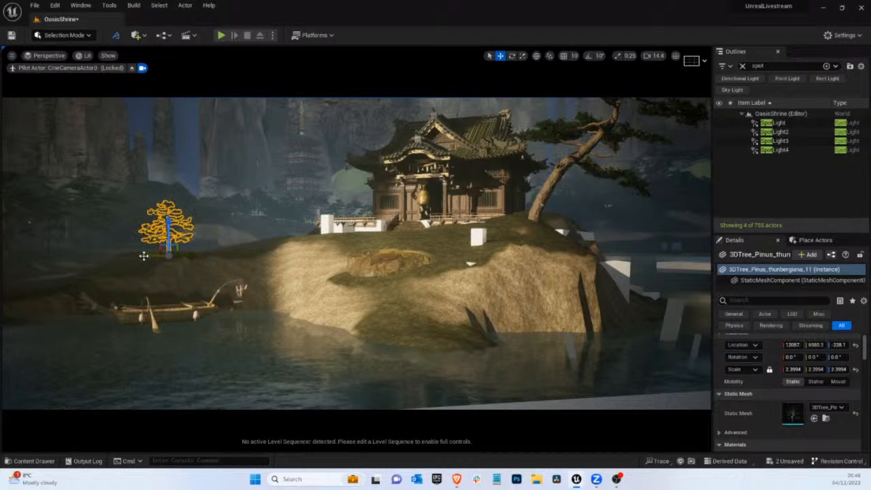
{"action": "left_click_drag", "start_coordinate": [169, 239], "coordinate": [167, 218]}
{"action": "key", "text": "g"}
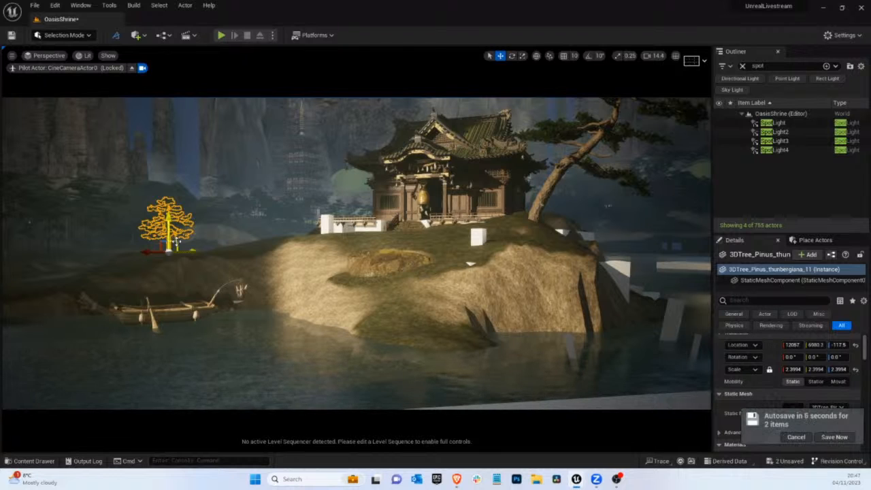
{"action": "left_click", "coordinate": [168, 243]}
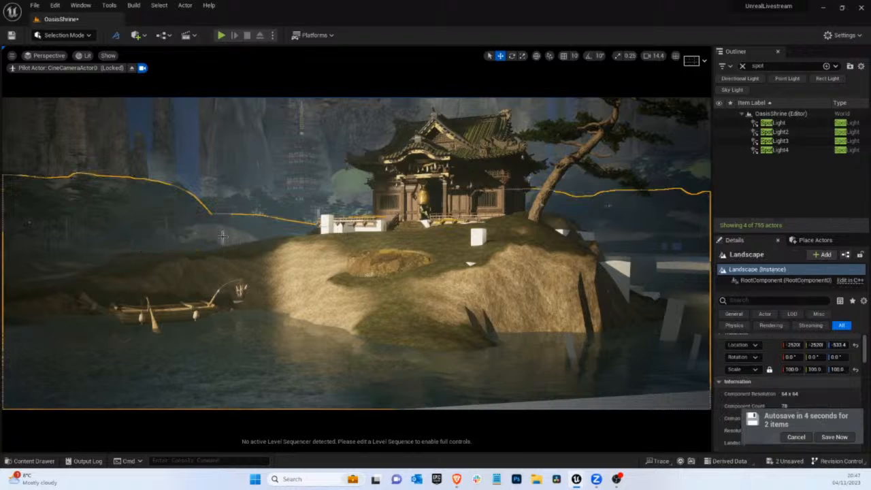
{"action": "left_click", "coordinate": [168, 241]}
{"action": "left_click_drag", "start_coordinate": [191, 249], "coordinate": [215, 254]}
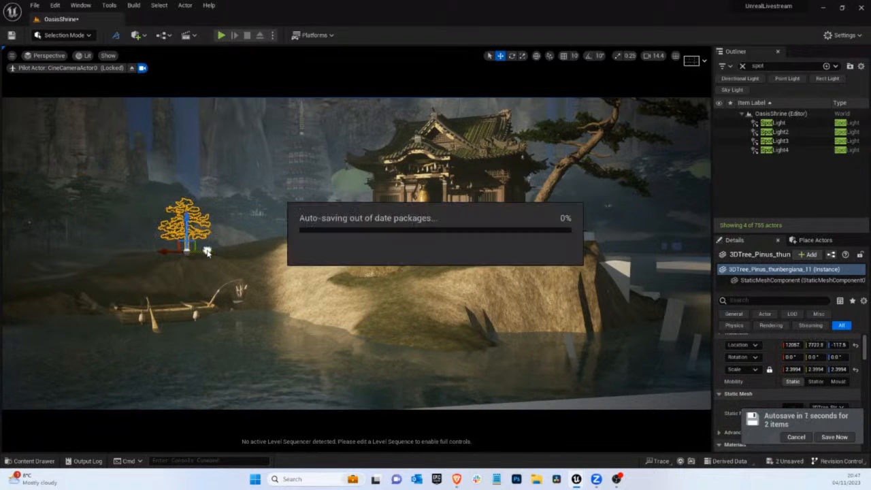
{"action": "left_click", "coordinate": [193, 170]}
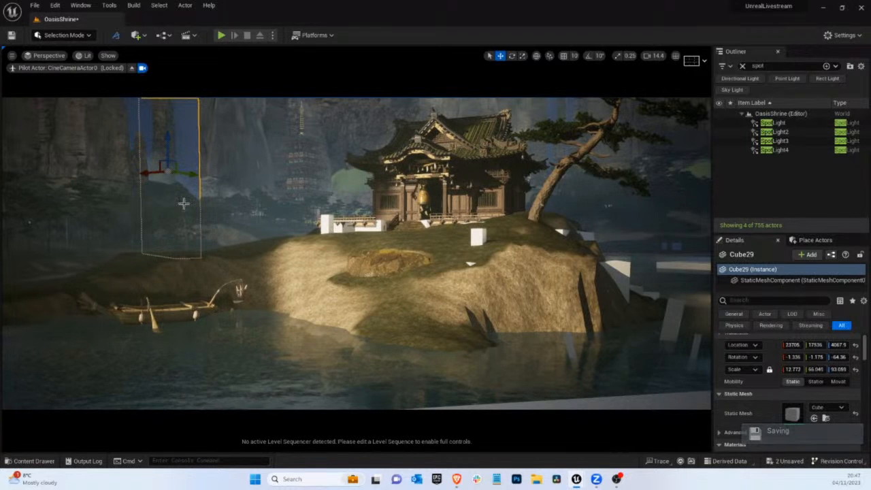
{"action": "left_click", "coordinate": [187, 243]}
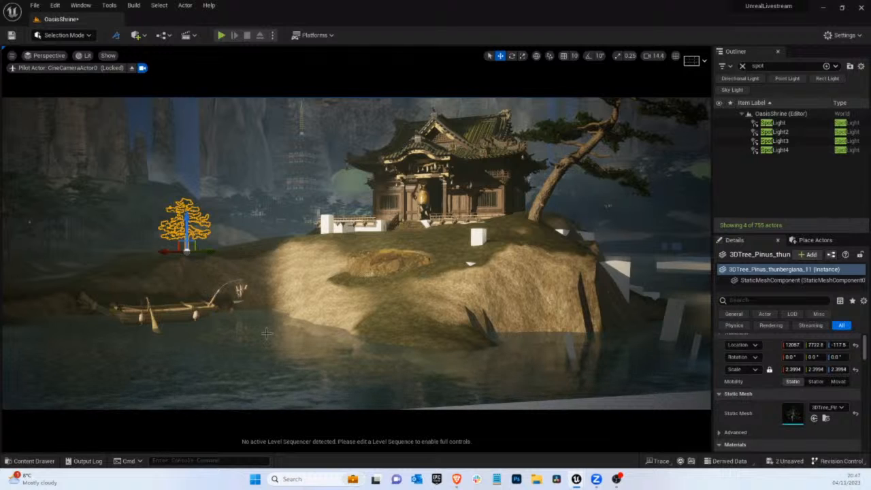
{"action": "left_click", "coordinate": [233, 213]}
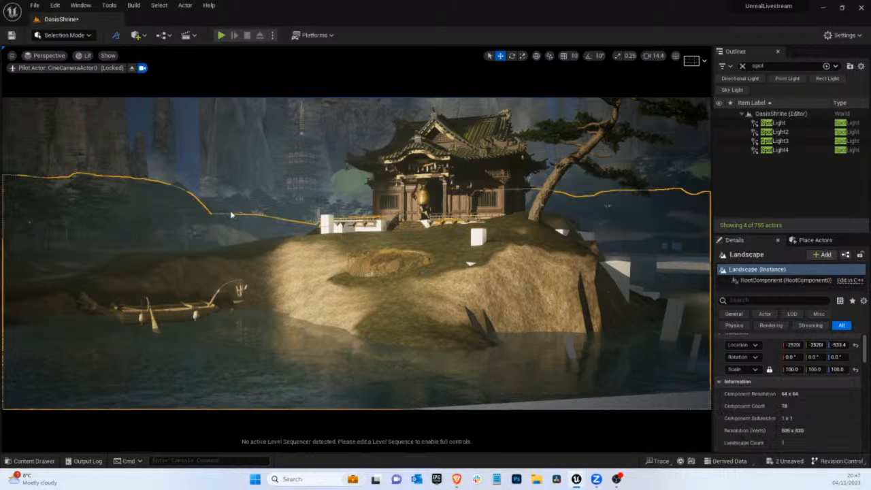
{"action": "left_click", "coordinate": [225, 209]}
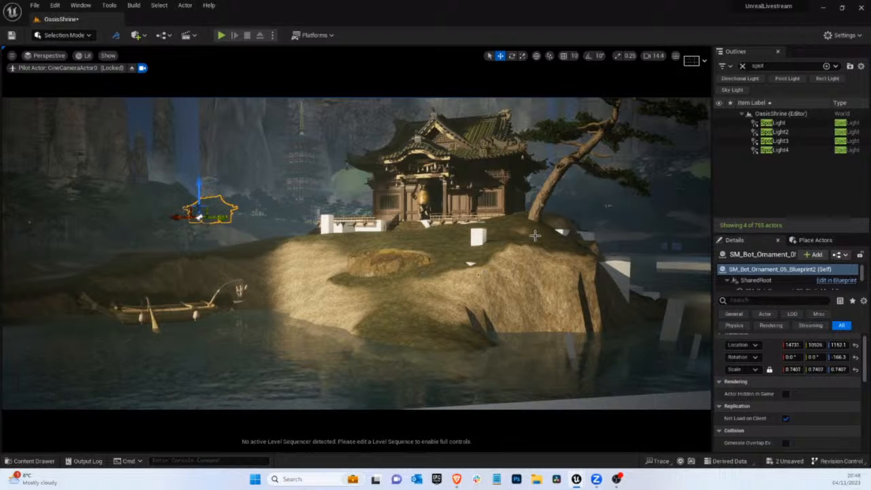
{"action": "left_click", "coordinate": [539, 207]}
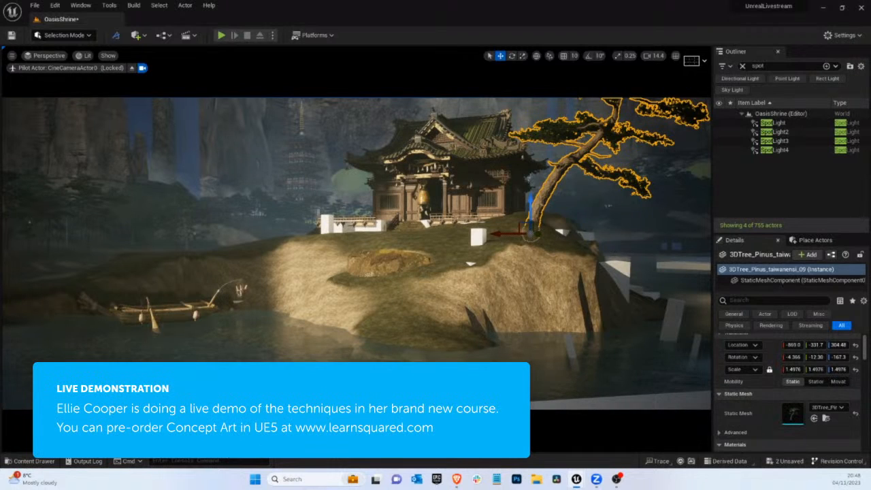
Place a BP_EasyFog card over the water behind the pine and shrine cliff, scale it slightly and raise it to Z about 246
{"action": "left_click", "coordinate": [615, 251]}
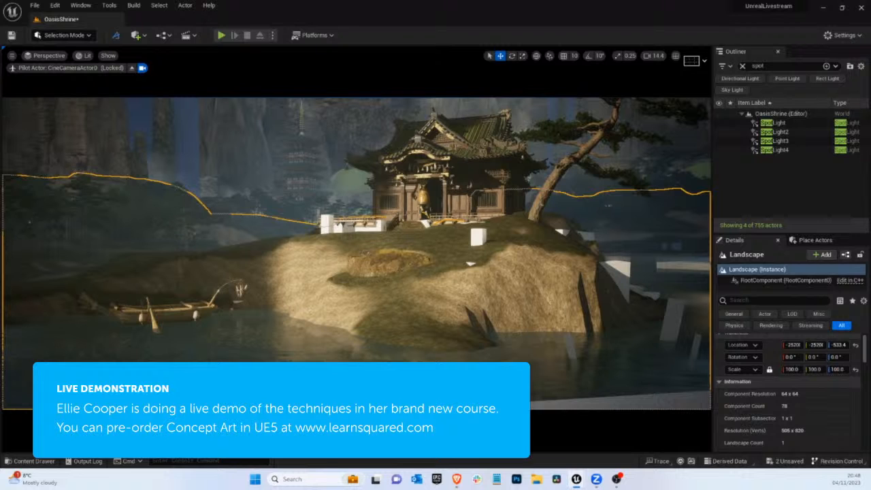
{"action": "left_click", "coordinate": [51, 462]}
{"action": "left_click_drag", "start_coordinate": [256, 342], "coordinate": [533, 255]}
{"action": "key", "text": "r"}
{"action": "key", "text": "e"}
{"action": "key", "text": "r"}
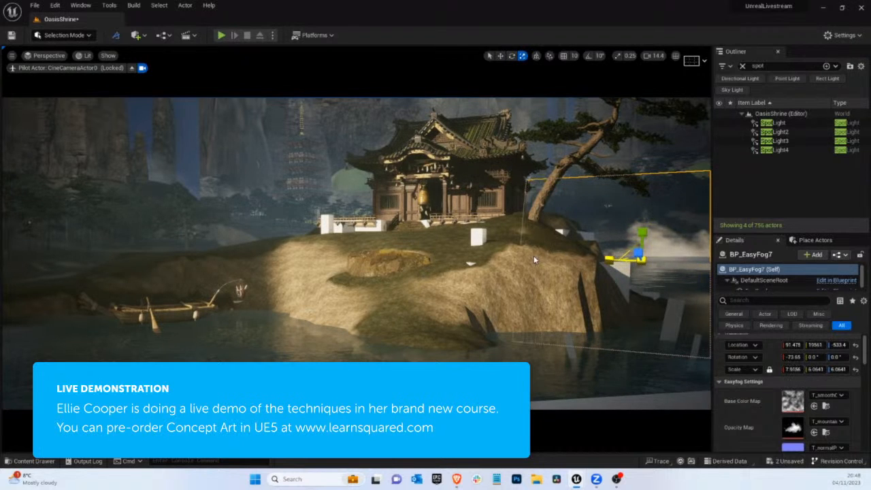
{"action": "key", "text": "w"}
{"action": "mouse_move", "coordinate": [642, 230]}
{"action": "left_mouse_down"}
{"action": "mouse_move", "coordinate": [643, 191]}
{"action": "mouse_move", "coordinate": [642, 221]}
{"action": "left_mouse_up"}
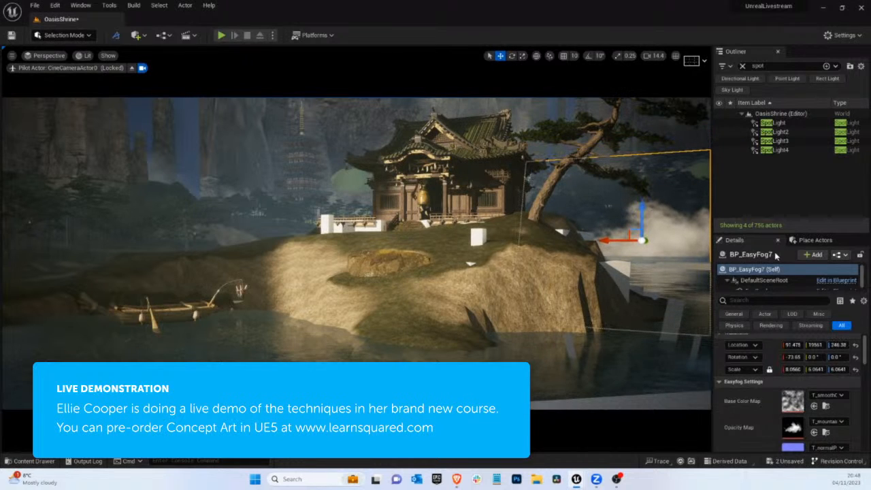
Set the new fog card's Fog Density to 0.072
{"action": "scroll", "coordinate": [797, 406], "scroll_direction": "down", "scroll_amount": 5}
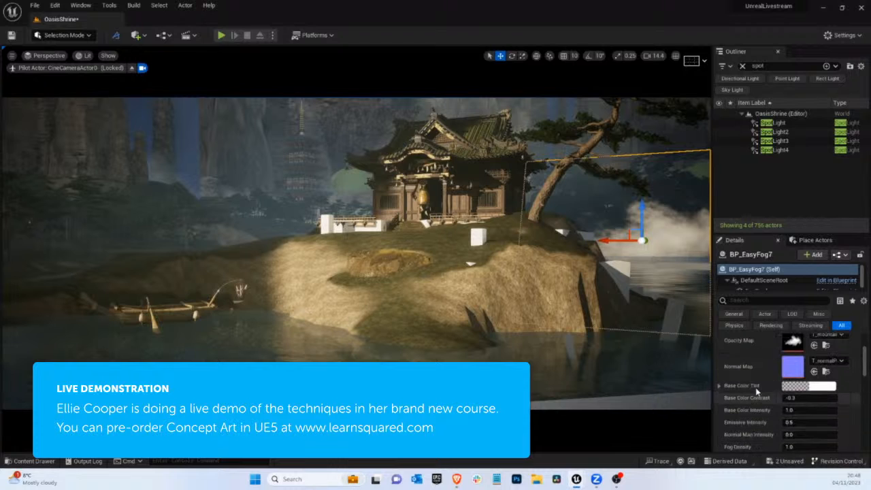
{"action": "left_click", "coordinate": [791, 418]}
{"action": "type", "text": "0.072"}
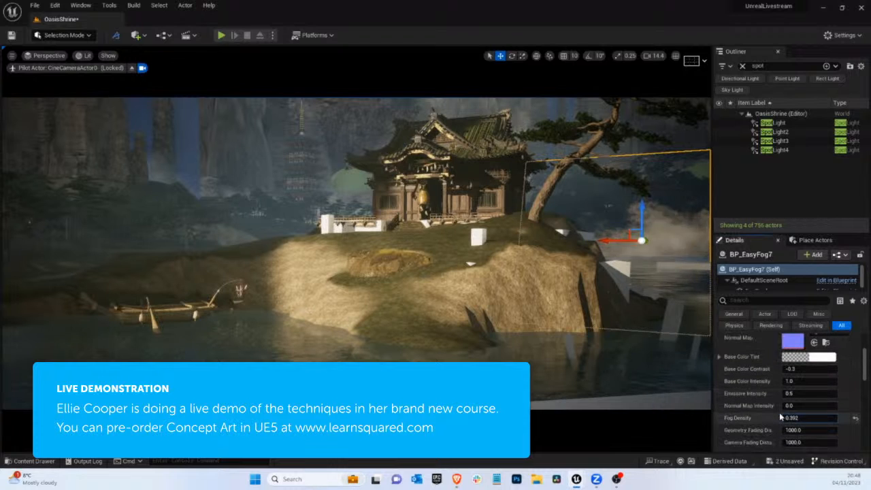
{"action": "key", "text": "Return"}
Nudge the fog card lower beside the cliff and set its Base Color Tint to light blue, about R 0.629, G 0.764, B 1.0
{"action": "scroll", "coordinate": [803, 371], "scroll_direction": "up", "scroll_amount": 1}
{"action": "left_click_drag", "start_coordinate": [637, 227], "coordinate": [264, 178]}
{"action": "left_click", "coordinate": [809, 371]}
{"action": "left_click", "coordinate": [656, 295]}
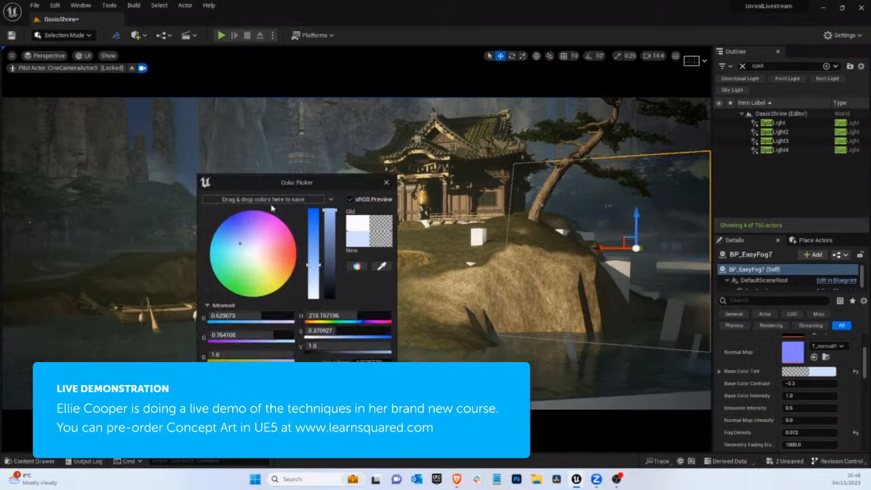
{"action": "left_click", "coordinate": [340, 396]}
Resize the blue-tinted fog card beside the cliff and hide the editor overlays
{"action": "key", "text": "space"}
{"action": "key", "text": "space"}
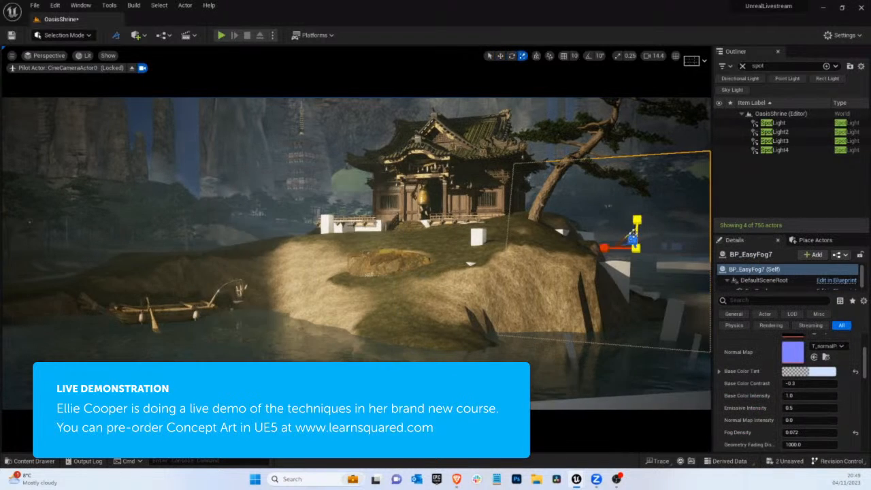
{"action": "mouse_move", "coordinate": [636, 248]}
{"action": "left_mouse_down"}
{"action": "mouse_move", "coordinate": [614, 251]}
{"action": "mouse_move", "coordinate": [622, 252]}
{"action": "left_mouse_up"}
{"action": "key", "text": "g"}
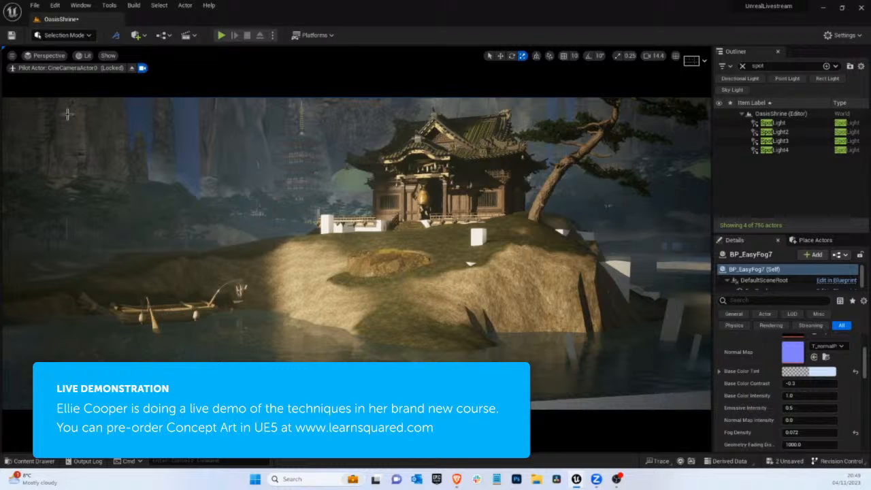
{"action": "left_click", "coordinate": [30, 461]}
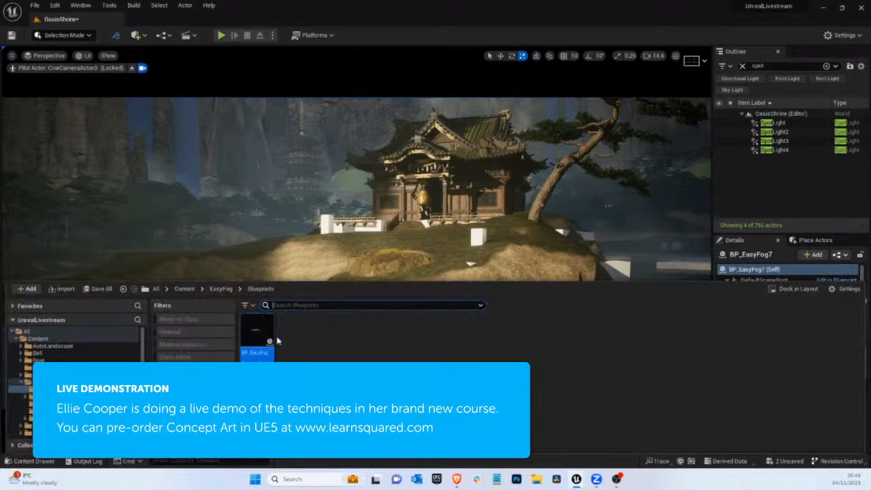
{"action": "left_click", "coordinate": [21, 383]}
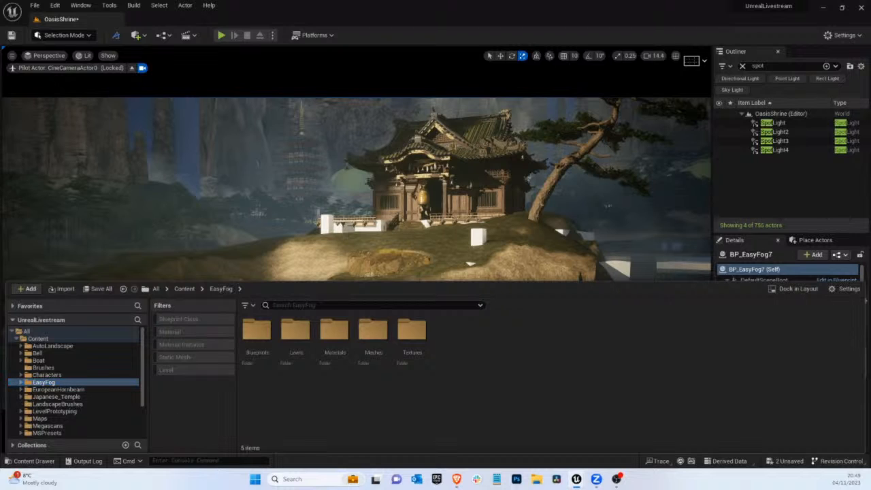
{"action": "key", "text": "ctrl+space"}
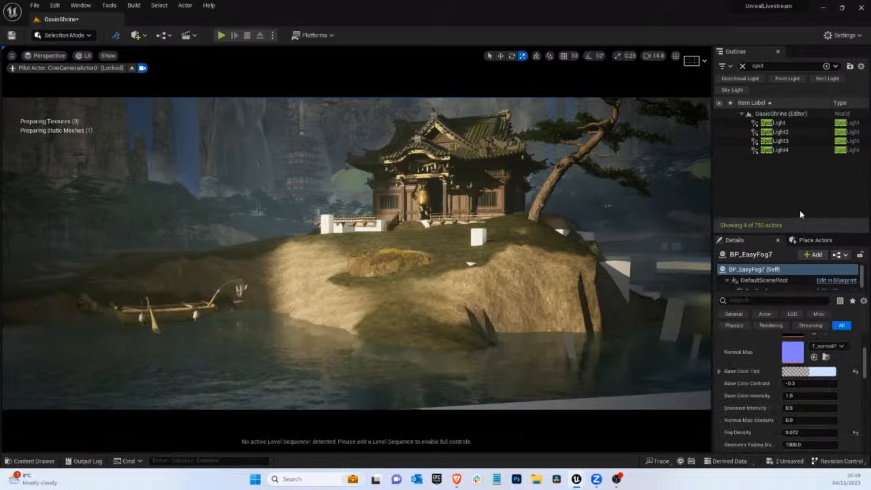
{"action": "left_click", "coordinate": [53, 463]}
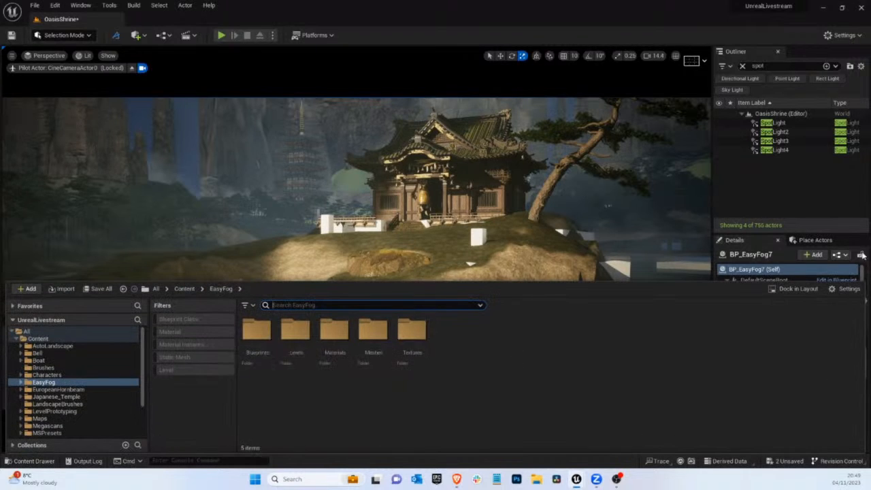
{"action": "left_click", "coordinate": [773, 292]}
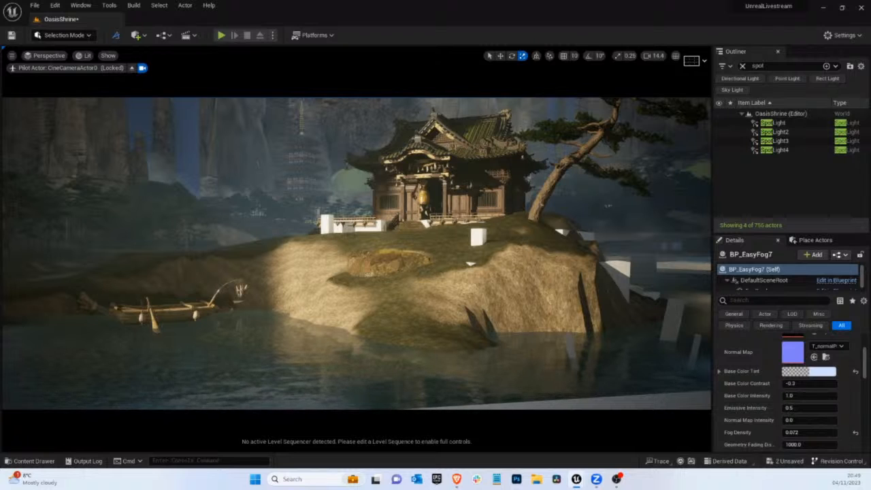
Try a second mossy rock face at the waterline below the shrine and delete it
{"action": "left_click", "coordinate": [392, 259]}
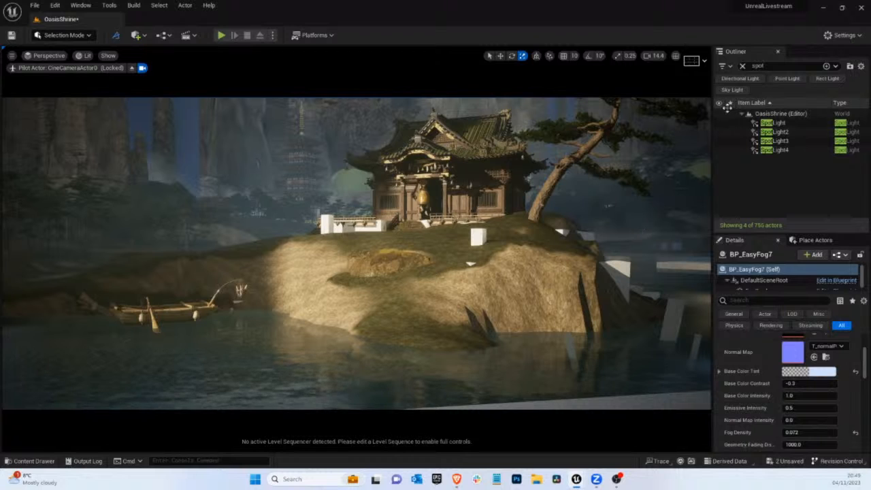
{"action": "left_click", "coordinate": [741, 68]}
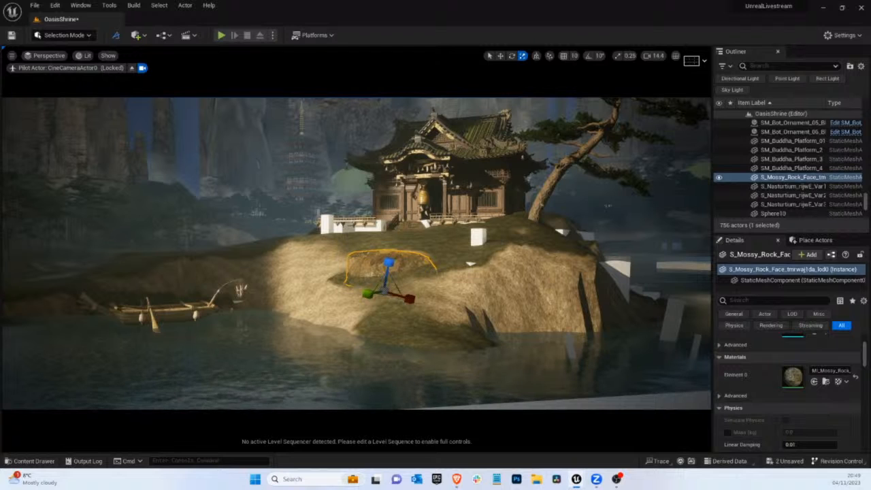
{"action": "left_click_drag", "start_coordinate": [792, 334], "coordinate": [39, 322]}
{"action": "key", "text": "e"}
{"action": "key", "text": "r"}
{"action": "key", "text": "e"}
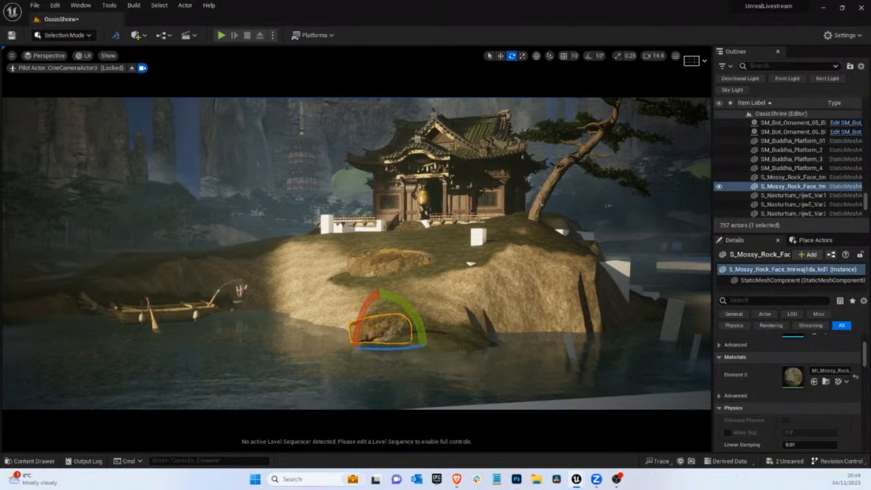
{"action": "key", "text": "w"}
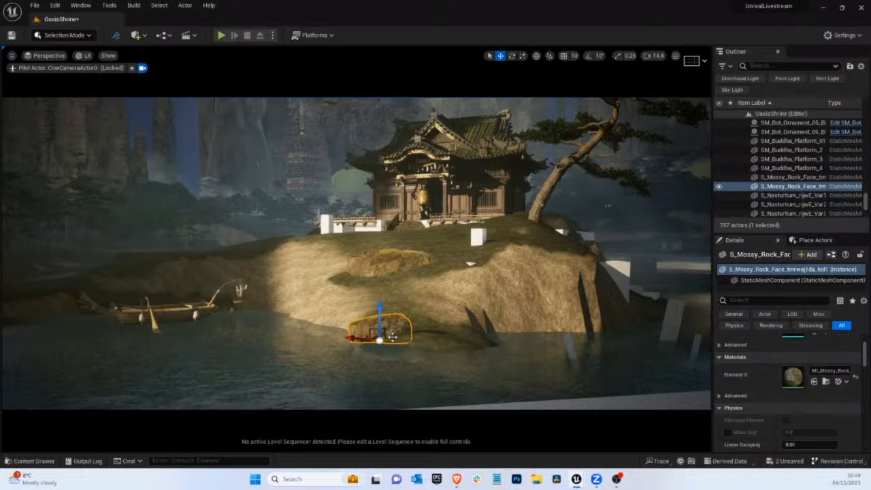
{"action": "left_click_drag", "start_coordinate": [392, 336], "coordinate": [449, 324]}
{"action": "key", "text": "Delete"}
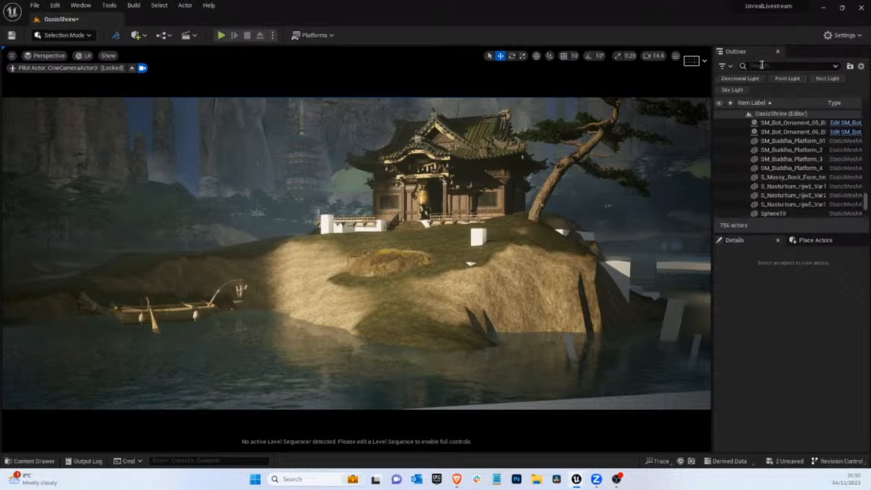
Find the SkyLight by filtering the Outliner for "sky" and adjust its Intensity Scale
{"action": "left_click", "coordinate": [242, 144]}
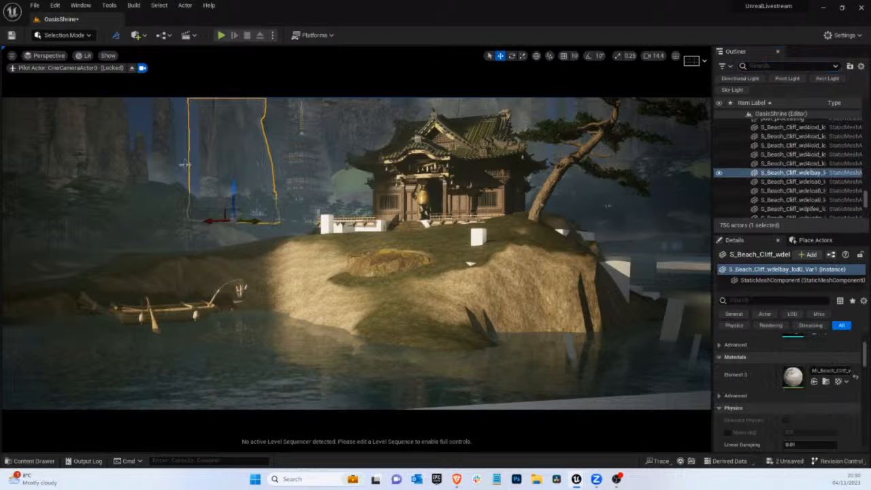
{"action": "left_click", "coordinate": [755, 66]}
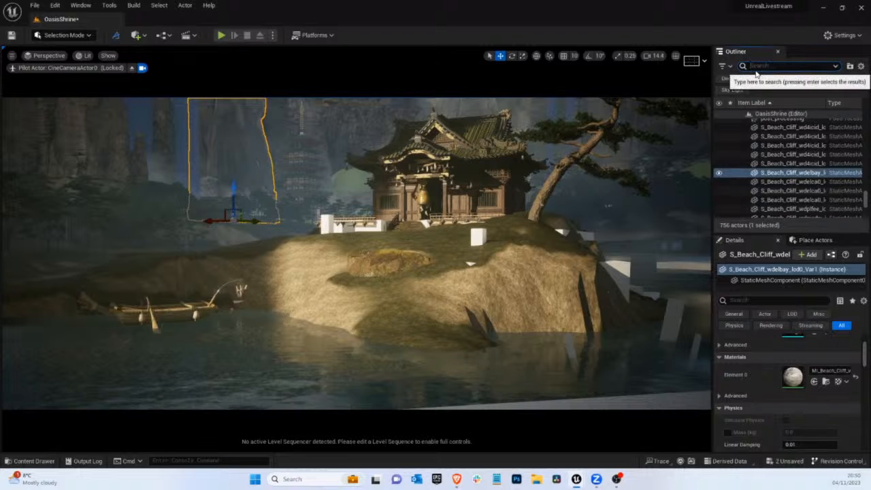
{"action": "type", "text": "sky"}
{"action": "left_click", "coordinate": [772, 131]}
{"action": "scroll", "coordinate": [820, 440], "scroll_direction": "down", "scroll_amount": 2}
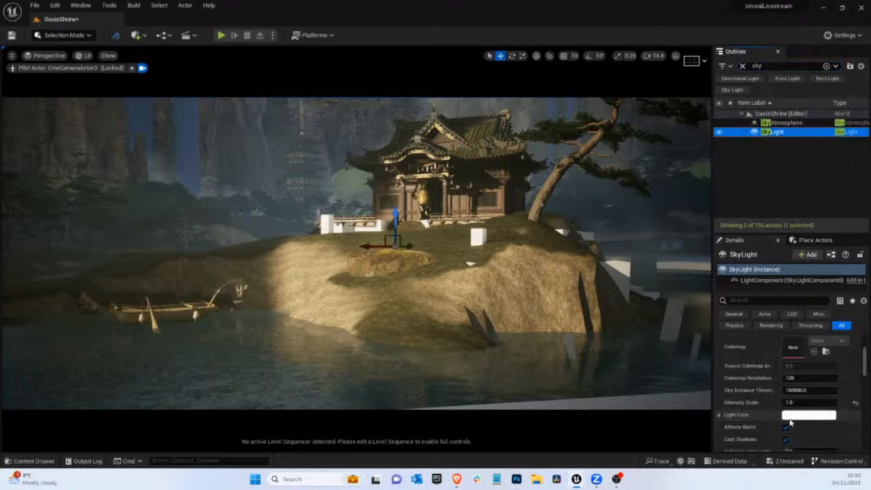
{"action": "left_click", "coordinate": [801, 403]}
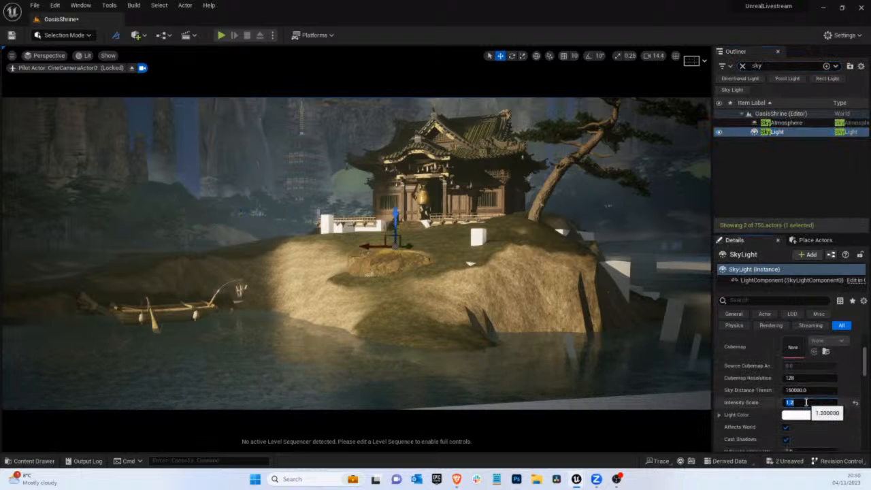
Find the ExponentialHeightFog by filtering the Outliner for "expo" and set its Fog Density to about 0.0256
{"action": "left_click", "coordinate": [772, 65]}
{"action": "type", "text": "expo"}
{"action": "left_click", "coordinate": [789, 122]}
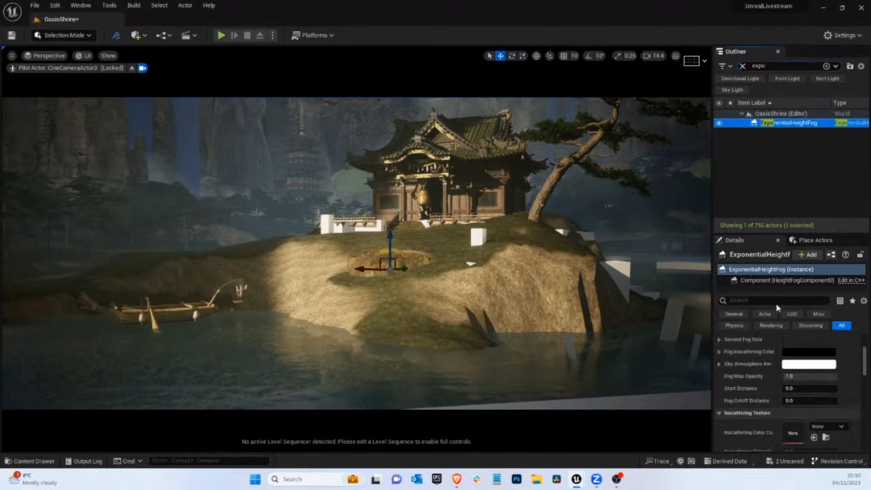
{"action": "scroll", "coordinate": [806, 410], "scroll_direction": "down", "scroll_amount": 3}
{"action": "scroll", "coordinate": [806, 408], "scroll_direction": "down", "scroll_amount": 1}
{"action": "scroll", "coordinate": [805, 398], "scroll_direction": "up", "scroll_amount": 3}
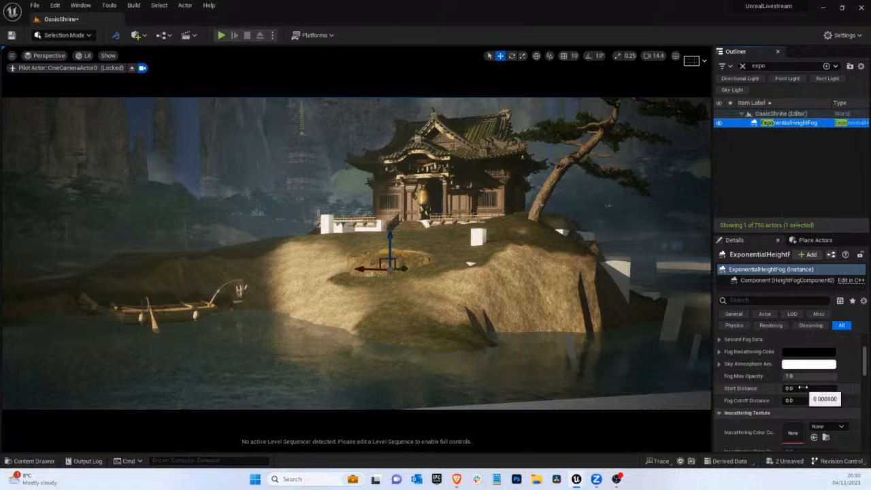
{"action": "scroll", "coordinate": [804, 391], "scroll_direction": "up", "scroll_amount": 1}
{"action": "left_click_drag", "start_coordinate": [800, 372], "coordinate": [807, 378]}
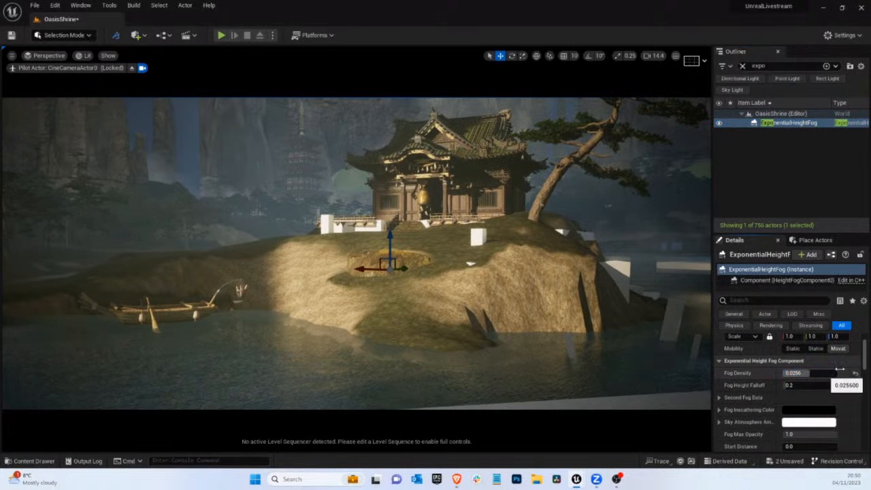
Set the height fog's volumetric Scattering Distribution to about 0.53 and its Extinction Scale to about 1.24
{"action": "left_click_drag", "start_coordinate": [864, 366], "coordinate": [861, 385]}
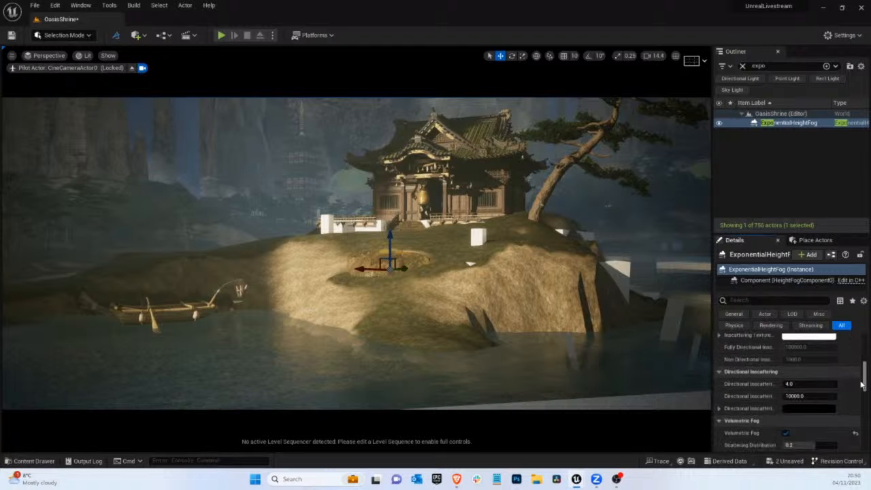
{"action": "scroll", "coordinate": [809, 381], "scroll_direction": "down", "scroll_amount": 3}
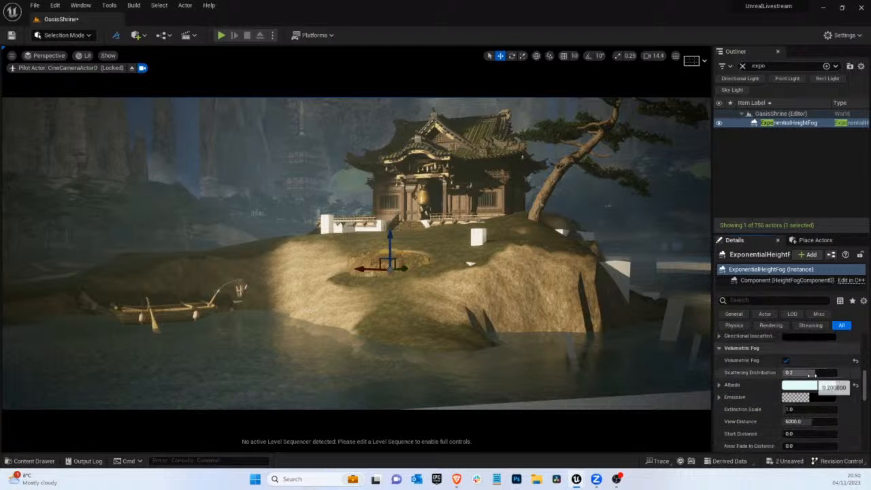
{"action": "left_click_drag", "start_coordinate": [811, 376], "coordinate": [816, 377]}
{"action": "left_click_drag", "start_coordinate": [793, 410], "coordinate": [787, 410]}
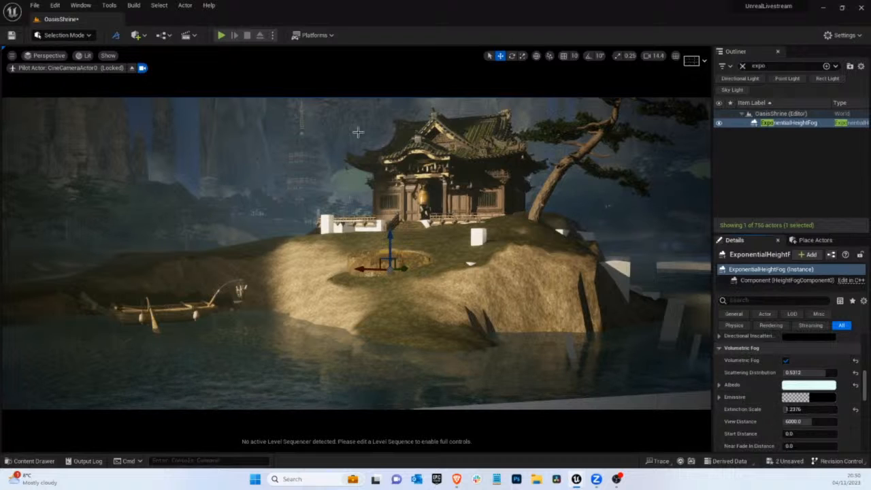
Delete the S_Beach_Cliff_wdqiedw cliff that stands in front of the distant pagoda beside the shrine
{"action": "left_click", "coordinate": [381, 126]}
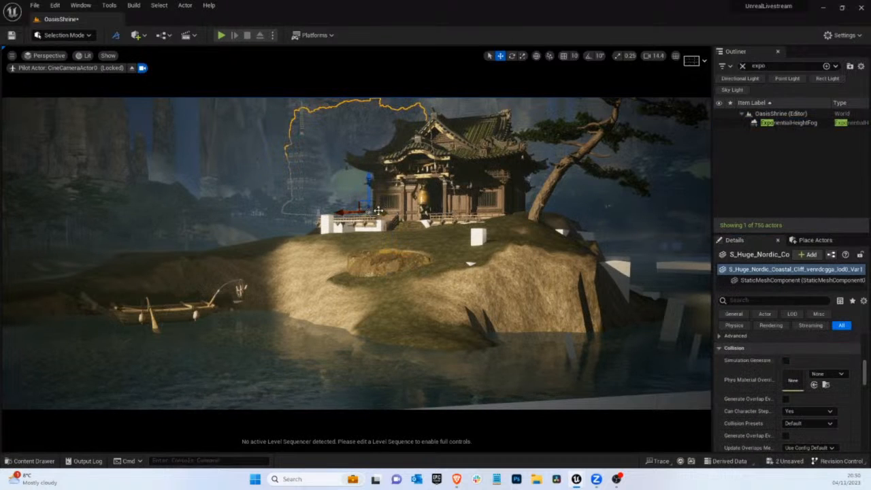
{"action": "left_click", "coordinate": [388, 137]}
{"action": "left_click", "coordinate": [354, 131]}
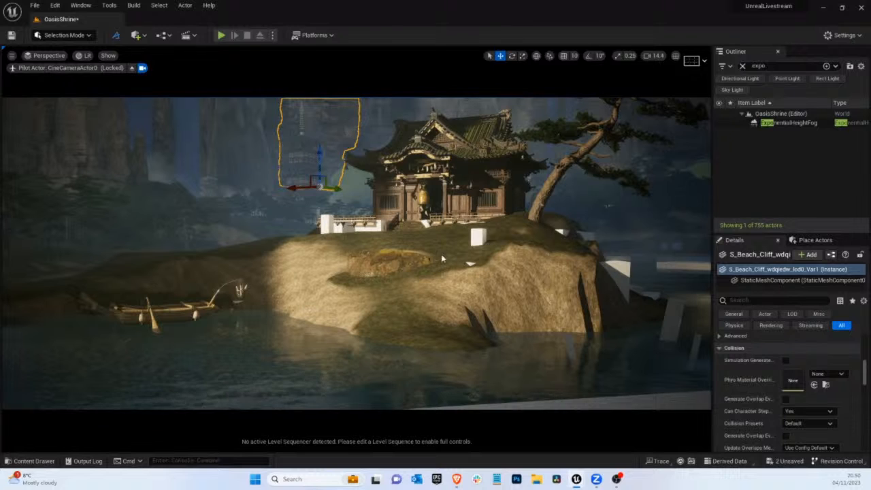
{"action": "key", "text": "Delete"}
Duplicate the beach cliff behind the pine across to the distant pagoda and delete the unwanted cliff piece
{"action": "left_click", "coordinate": [318, 123]}
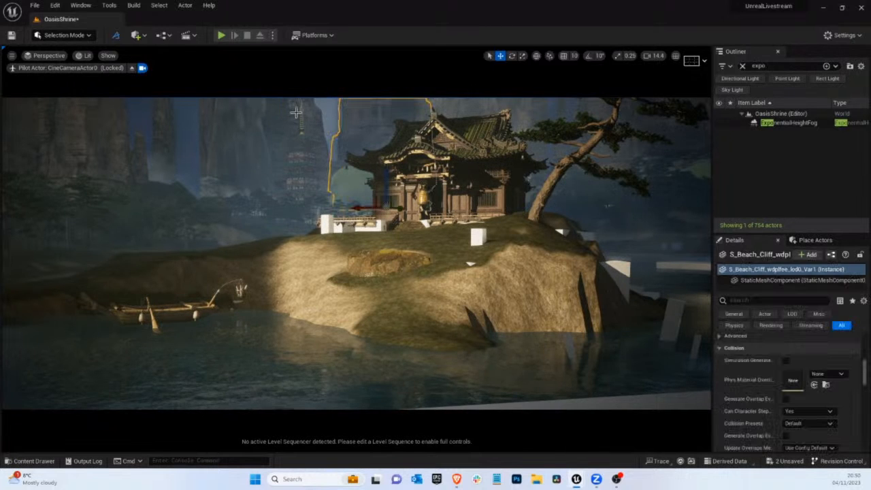
{"action": "left_click", "coordinate": [243, 127]}
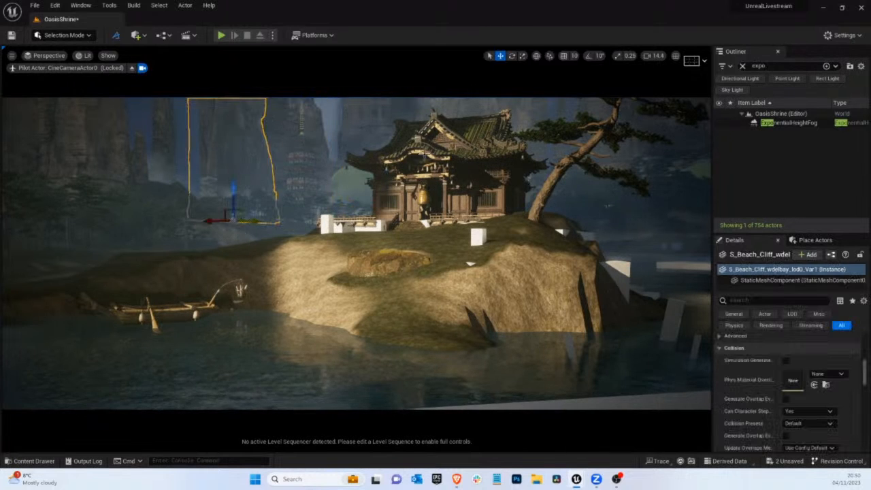
{"action": "left_click", "coordinate": [607, 117]}
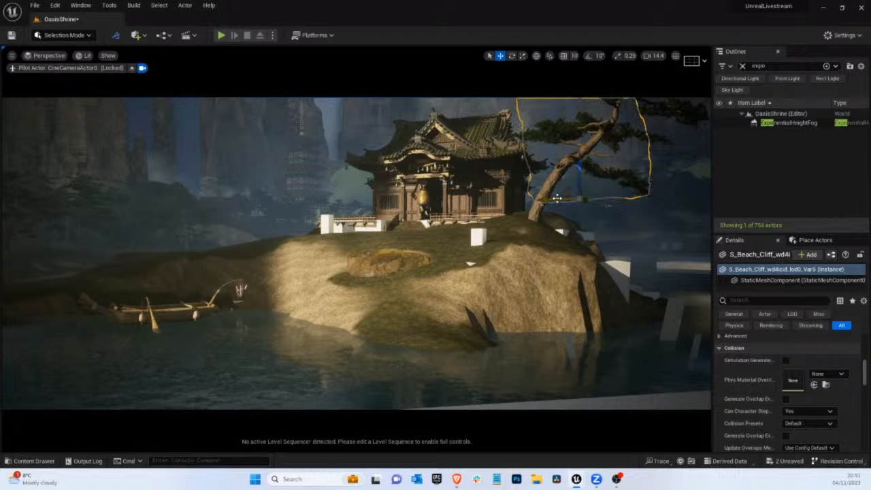
{"action": "left_click_drag", "start_coordinate": [399, 212], "coordinate": [286, 213]}
{"action": "left_click_drag", "start_coordinate": [351, 209], "coordinate": [322, 206], "text": "alt"}
{"action": "key", "text": "Delete"}
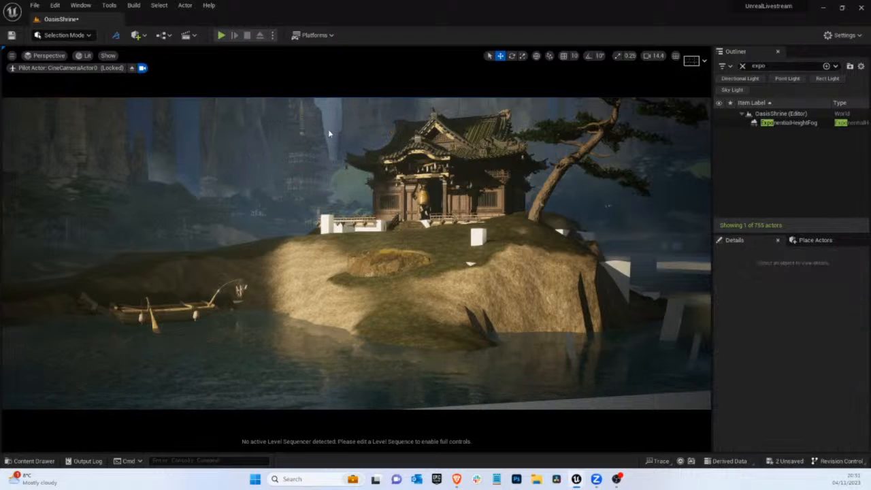
Pick the copied beach cliff between the pagoda and the shrine, shift it and get ready to rotate it
{"action": "left_click", "coordinate": [328, 129]}
{"action": "key", "text": "h"}
{"action": "left_click", "coordinate": [328, 128]}
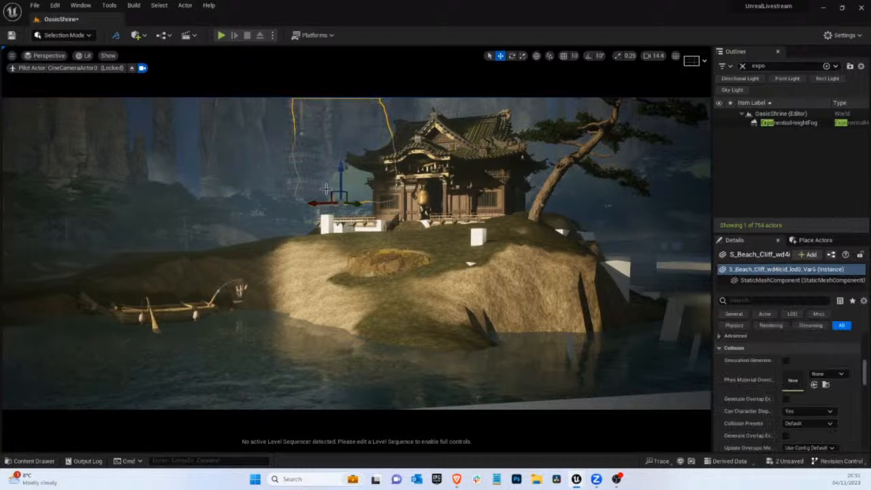
{"action": "mouse_move", "coordinate": [340, 203]}
{"action": "left_mouse_down"}
{"action": "mouse_move", "coordinate": [331, 195]}
{"action": "mouse_move", "coordinate": [336, 203]}
{"action": "mouse_move", "coordinate": [517, 209]}
{"action": "mouse_move", "coordinate": [335, 199]}
{"action": "mouse_move", "coordinate": [335, 191]}
{"action": "left_mouse_up"}
{"action": "key", "text": "e"}
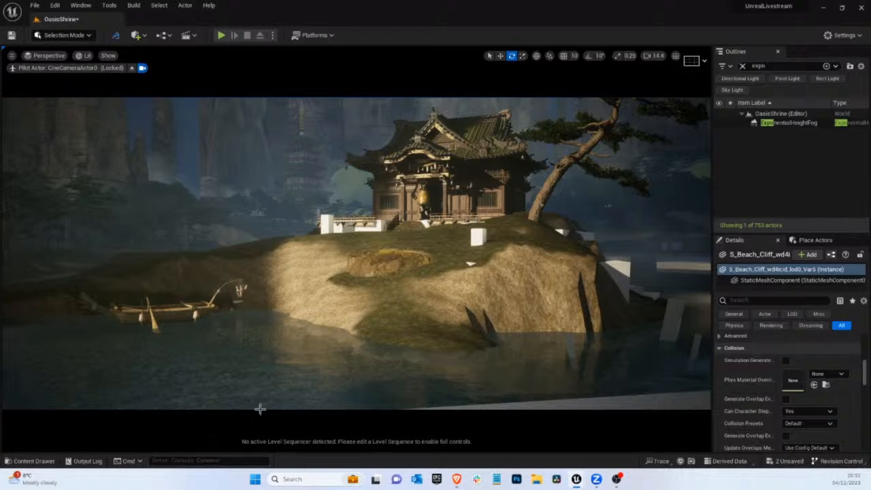
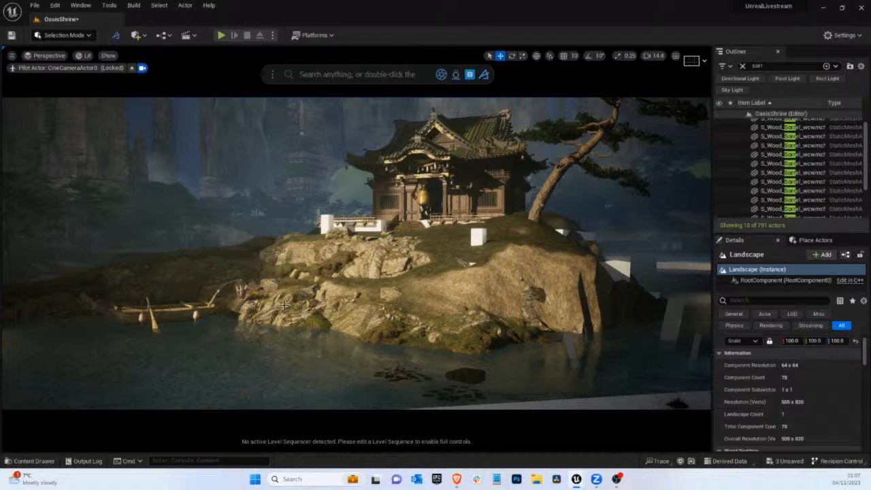
{"action": "left_click", "coordinate": [284, 305]}
{"action": "left_click", "coordinate": [332, 268]}
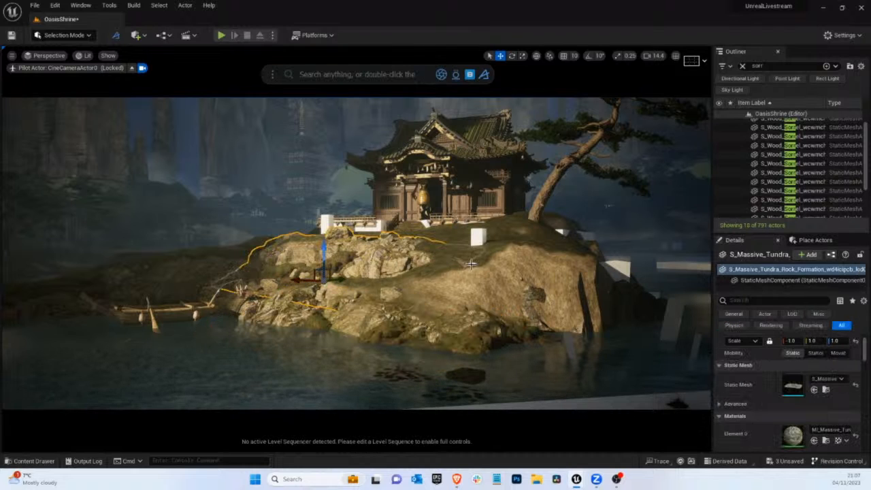
{"action": "right_click", "coordinate": [388, 253]}
{"action": "left_click", "coordinate": [412, 233]}
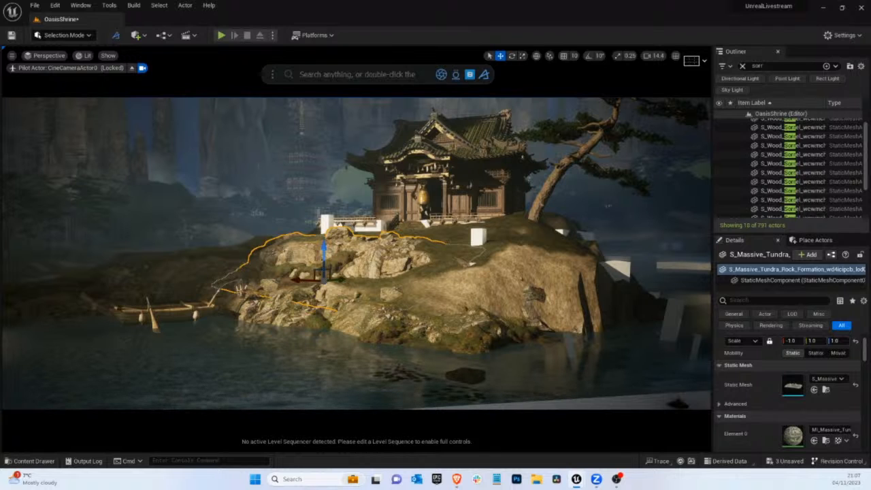
Add a Massive Nordic Coastal Cliff mesh to the island's front-right shore and rotate it to face the water
{"action": "left_click_drag", "start_coordinate": [627, 268], "coordinate": [649, 317]}
{"action": "key", "text": "e"}
{"action": "key", "text": "ctrl+z"}
{"action": "left_click_drag", "start_coordinate": [559, 329], "coordinate": [870, 325]}
{"action": "key", "text": "w"}
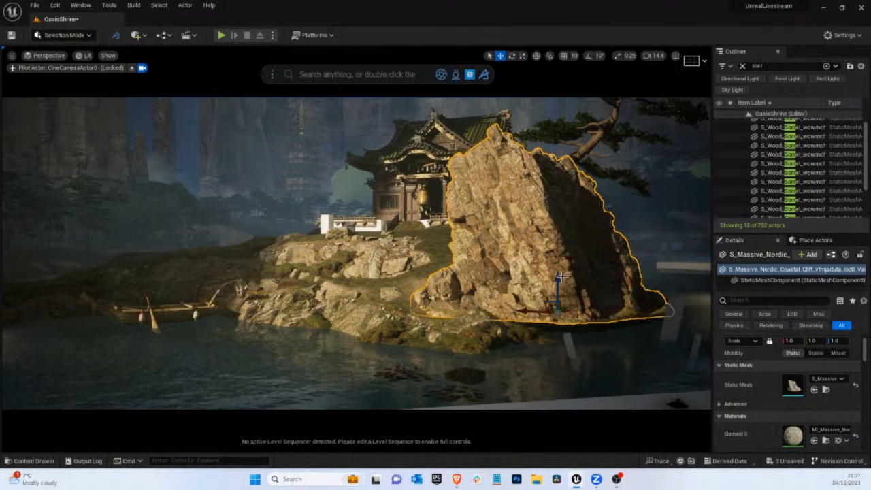
Lower the coastal cliff toward the waterline and scale it uniformly to about 0.6427 so it covers the bare slope
{"action": "left_click_drag", "start_coordinate": [555, 297], "coordinate": [586, 351]}
{"action": "key", "text": "r"}
{"action": "key", "text": "w"}
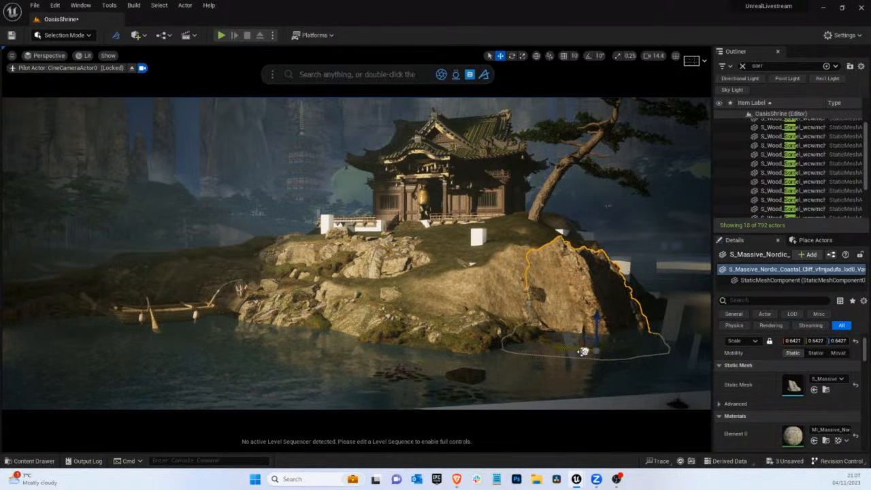
{"action": "key", "text": "g"}
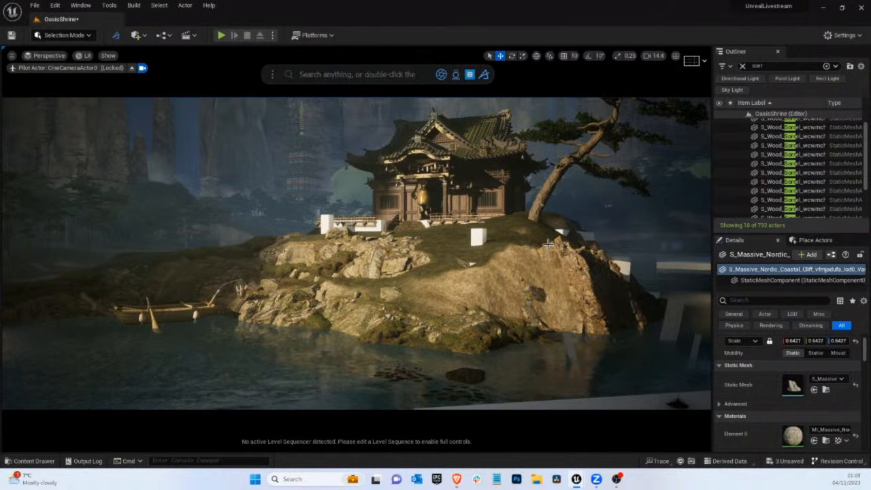
{"action": "key", "text": "g"}
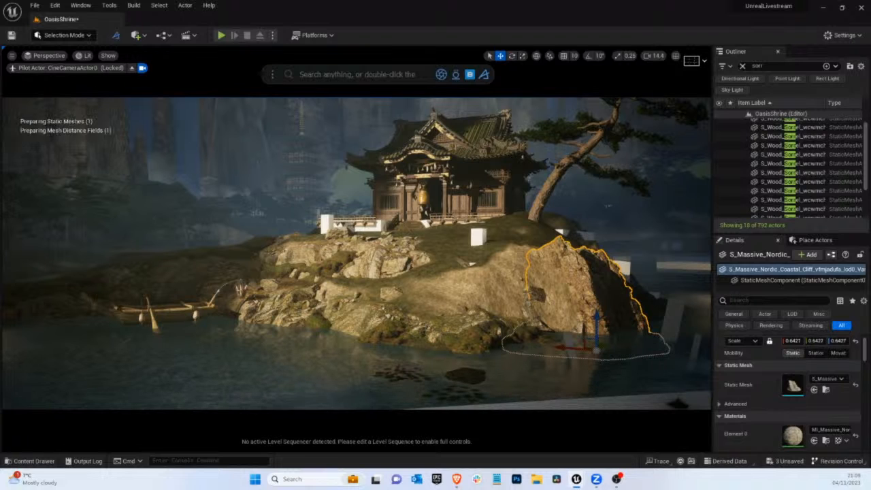
Place a mossy embankment with a scale of about 3.1412 on the ground in front of the shrine's stairs
{"action": "left_click_drag", "start_coordinate": [416, 282], "coordinate": [379, 239]}
{"action": "key", "text": "e"}
{"action": "key", "text": "w"}
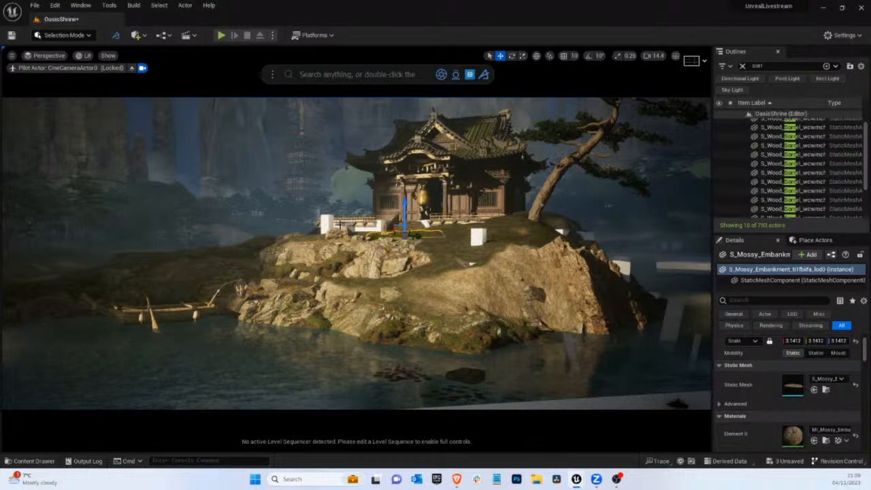
{"action": "key", "text": "g"}
Stop piloting the camera and flatten the landscape in front of the shrine's terrace with a brush size of about 414.7
{"action": "left_click", "coordinate": [132, 69]}
{"action": "scroll", "coordinate": [384, 245], "scroll_direction": "up", "scroll_amount": 5}
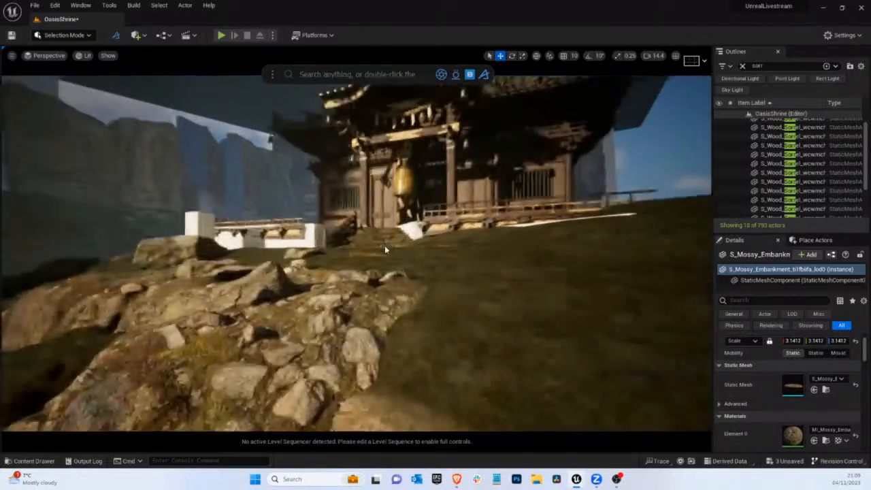
{"action": "right_click_drag", "start_coordinate": [384, 245], "coordinate": [408, 273]}
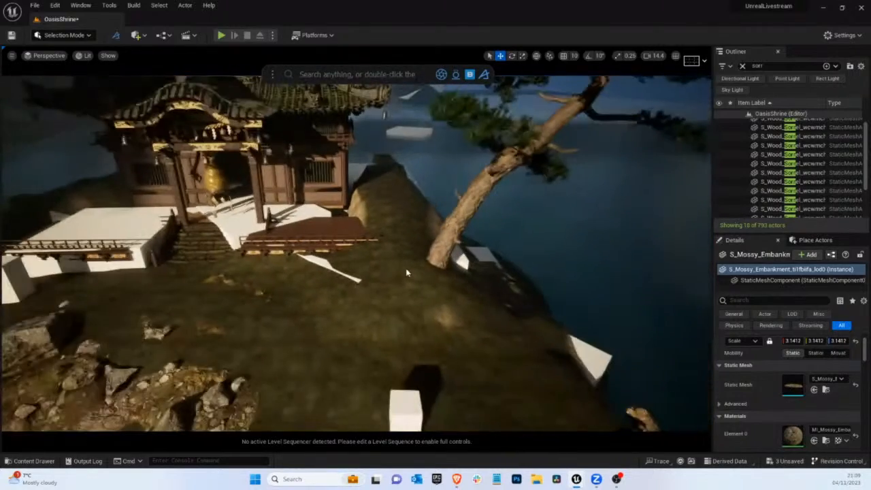
{"action": "left_click", "coordinate": [64, 34]}
{"action": "left_click", "coordinate": [67, 59]}
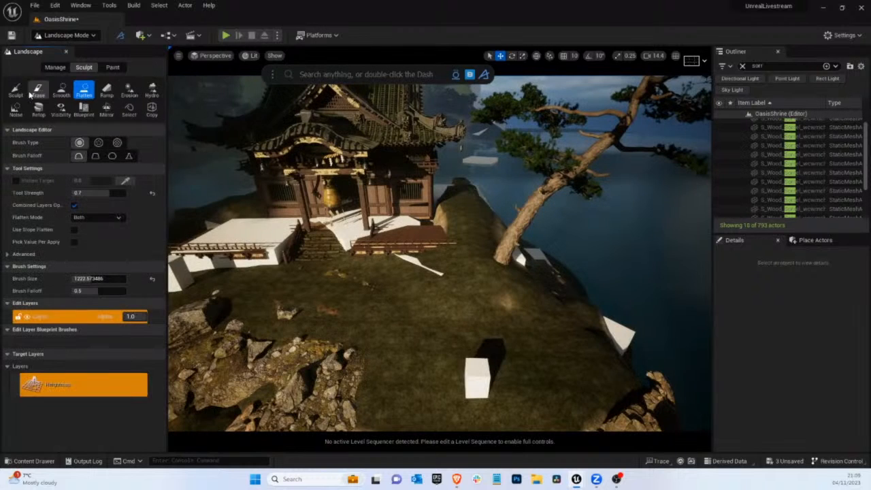
{"action": "mouse_move", "coordinate": [92, 278]}
{"action": "left_mouse_down"}
{"action": "mouse_move", "coordinate": [99, 279]}
{"action": "mouse_move", "coordinate": [83, 280]}
{"action": "mouse_move", "coordinate": [215, 278]}
{"action": "left_mouse_up"}
{"action": "mouse_move", "coordinate": [345, 292]}
{"action": "left_mouse_down"}
{"action": "mouse_move", "coordinate": [497, 318]}
{"action": "mouse_move", "coordinate": [383, 311]}
{"action": "left_mouse_up"}
Return to Selection mode and pilot CineCameraActor0 again
{"action": "left_click", "coordinate": [64, 34]}
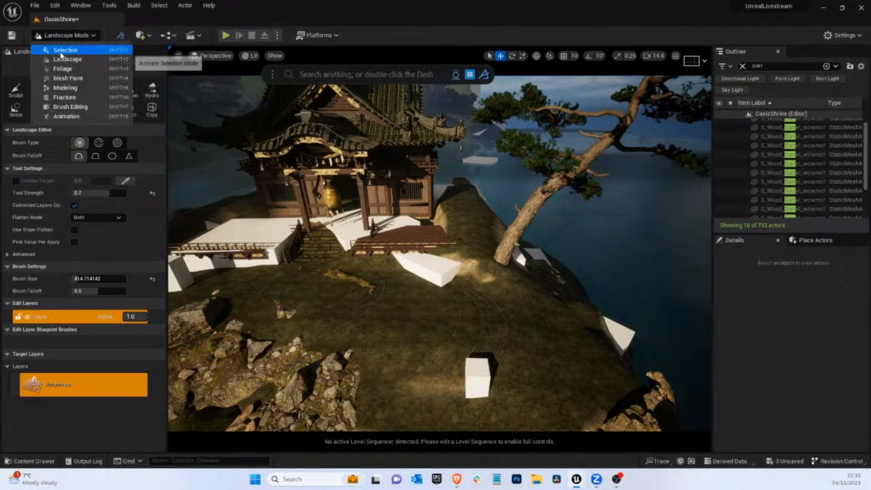
{"action": "left_click", "coordinate": [80, 52]}
{"action": "left_click", "coordinate": [65, 57]}
{"action": "left_click", "coordinate": [72, 156]}
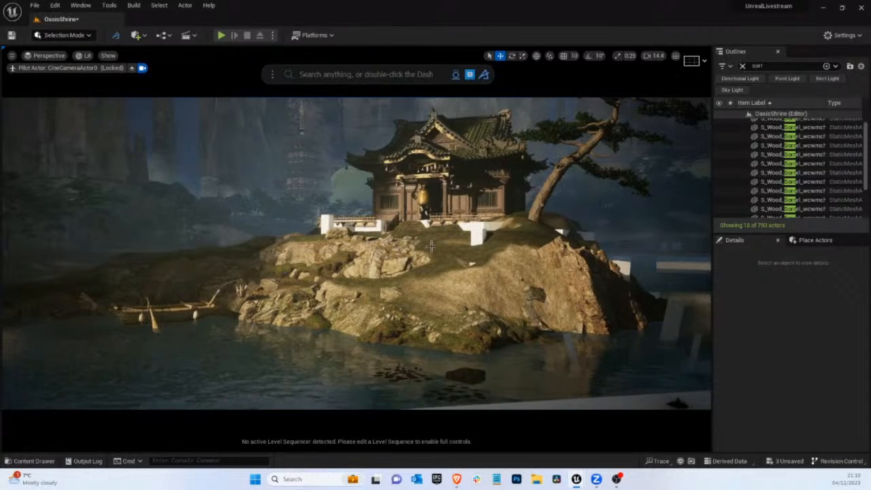
Duplicate the large coastal cliff toward the water beyond it, rotate the copy and scale it uniformly to about 0.4018
{"action": "left_click", "coordinate": [474, 237]}
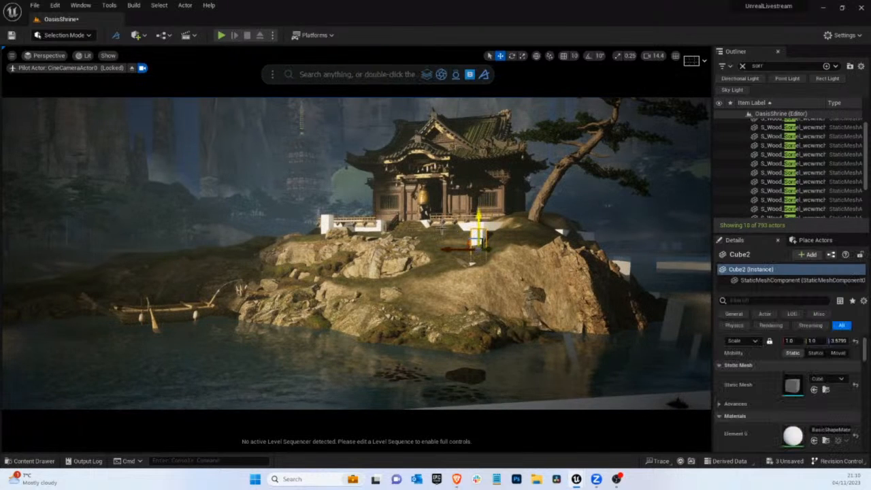
{"action": "left_click", "coordinate": [603, 290]}
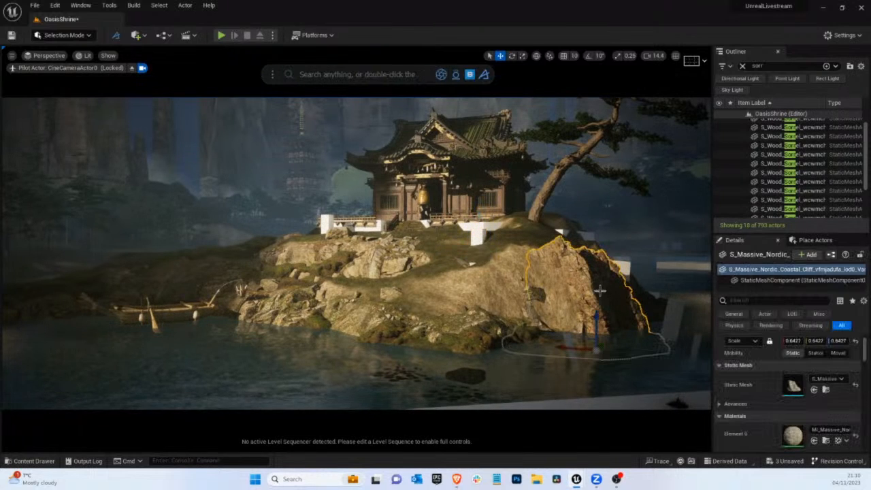
{"action": "left_click_drag", "start_coordinate": [600, 346], "coordinate": [196, 314]}
{"action": "key", "text": "e"}
{"action": "left_click_drag", "start_coordinate": [655, 285], "coordinate": [655, 292]}
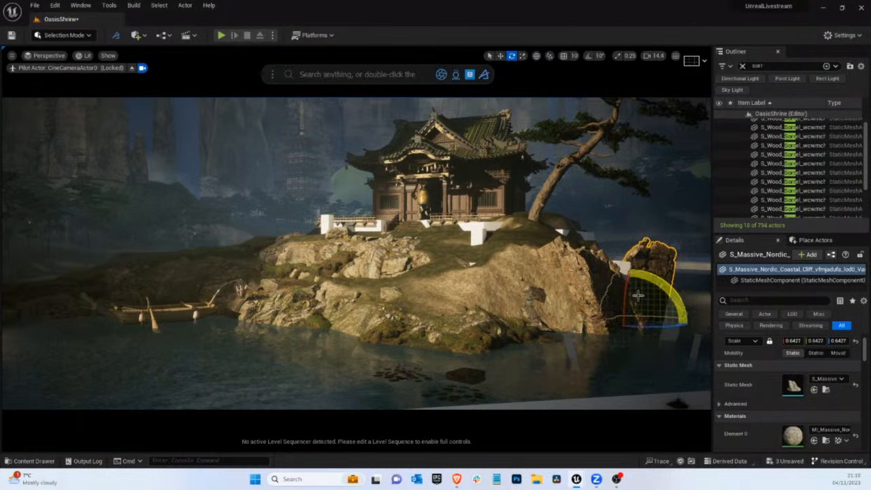
{"action": "key", "text": "r"}
{"action": "left_click_drag", "start_coordinate": [627, 320], "coordinate": [644, 324]}
{"action": "key", "text": "w"}
{"action": "key", "text": "g"}
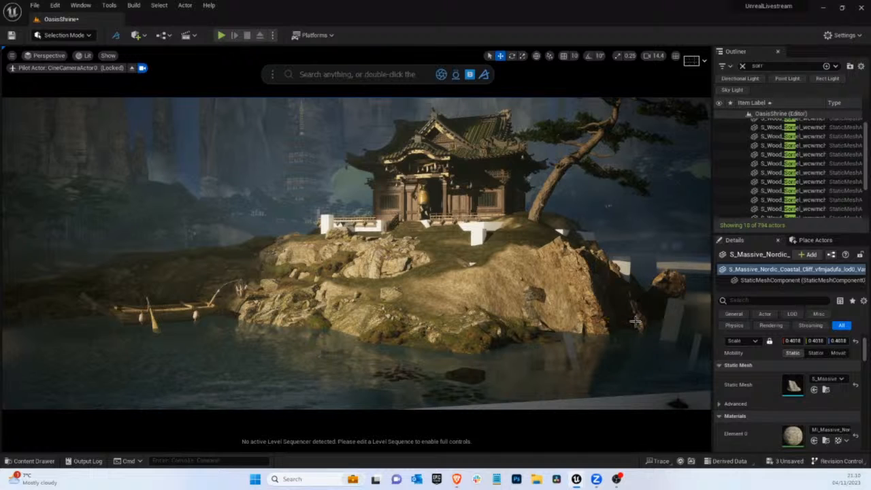
{"action": "key", "text": "g"}
{"action": "key", "text": "g"}
{"action": "key", "text": "g"}
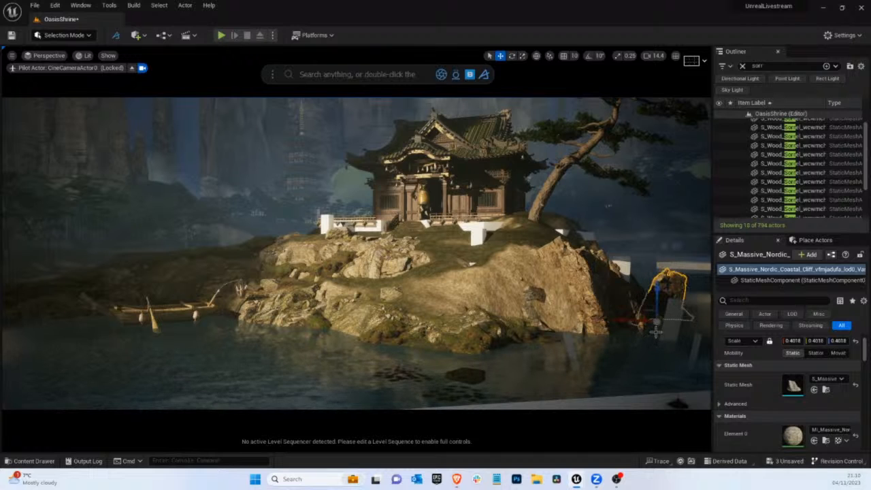
Try scaling the small cliff copy to about 0.3173 and shifting it toward the island, and undo both changes
{"action": "key", "text": "r"}
{"action": "mouse_move", "coordinate": [657, 323]}
{"action": "left_mouse_down"}
{"action": "mouse_move", "coordinate": [653, 346]}
{"action": "mouse_move", "coordinate": [657, 337]}
{"action": "left_mouse_up"}
{"action": "key", "text": "w"}
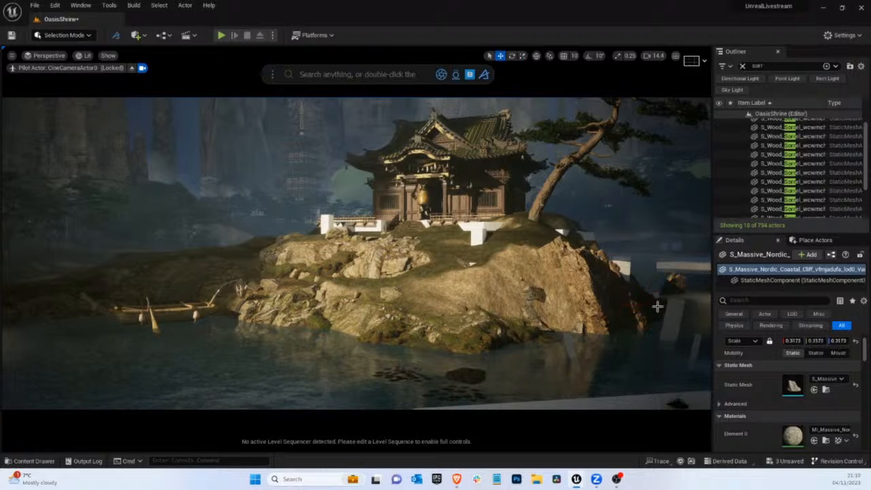
{"action": "left_click_drag", "start_coordinate": [644, 303], "coordinate": [632, 305]}
{"action": "key", "text": "g"}
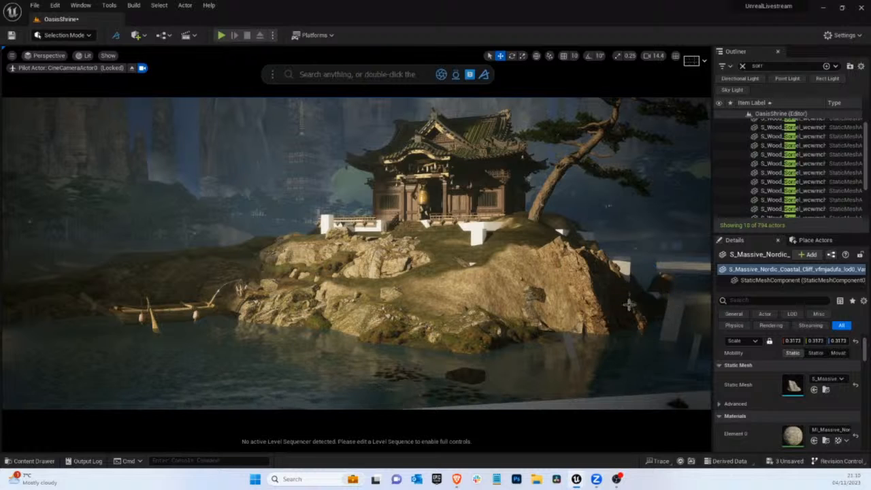
{"action": "key", "text": "g"}
{"action": "key", "text": "ctrl+z"}
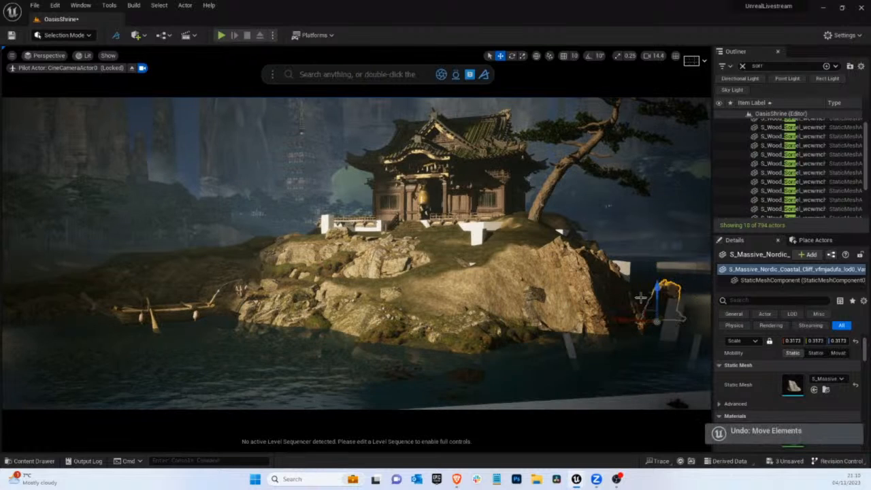
{"action": "key", "text": "ctrl+z"}
Rotate the small cliff copy and move it up onto the island's crest below the pine tree
{"action": "key", "text": "e"}
{"action": "left_click_drag", "start_coordinate": [652, 325], "coordinate": [777, 334]}
{"action": "key", "text": "w"}
{"action": "left_click_drag", "start_coordinate": [627, 320], "coordinate": [571, 317]}
{"action": "left_click_drag", "start_coordinate": [595, 258], "coordinate": [595, 254]}
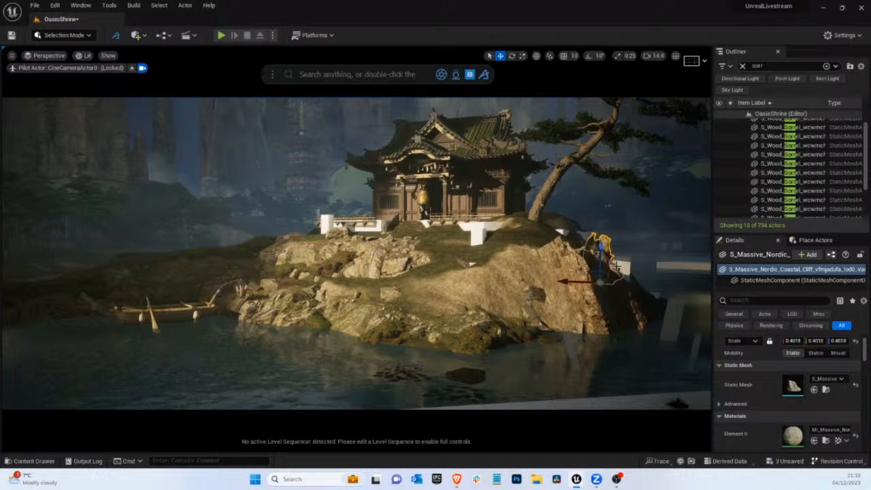
{"action": "left_click_drag", "start_coordinate": [604, 283], "coordinate": [570, 219]}
Tilt the small cliff and adjust its position so only its rocky top protrudes from the slope beside the pine tree
{"action": "key", "text": "e"}
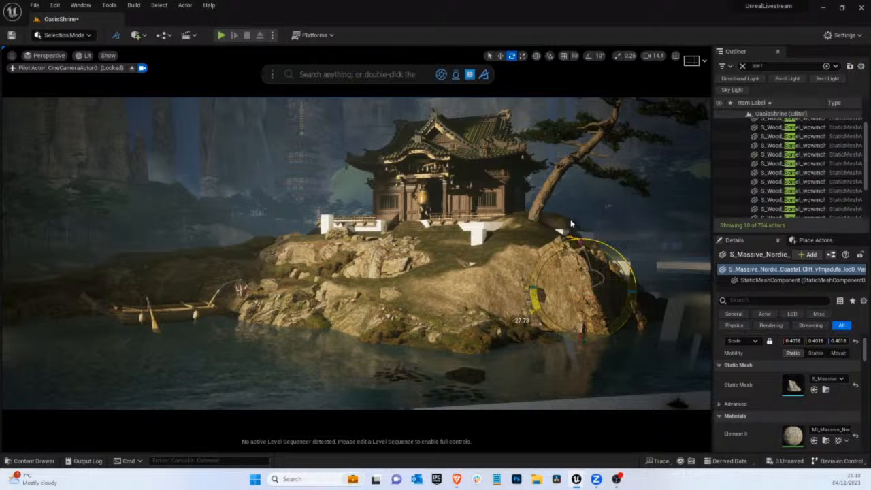
{"action": "key", "text": "w"}
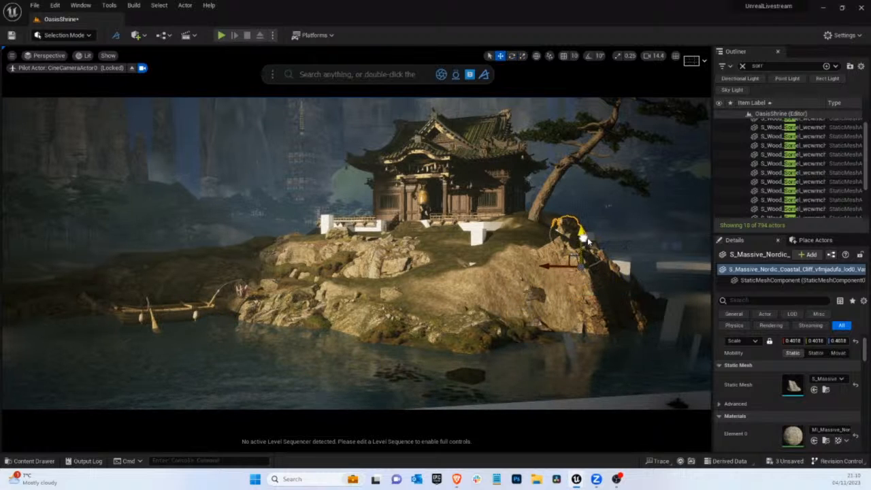
{"action": "key", "text": "e"}
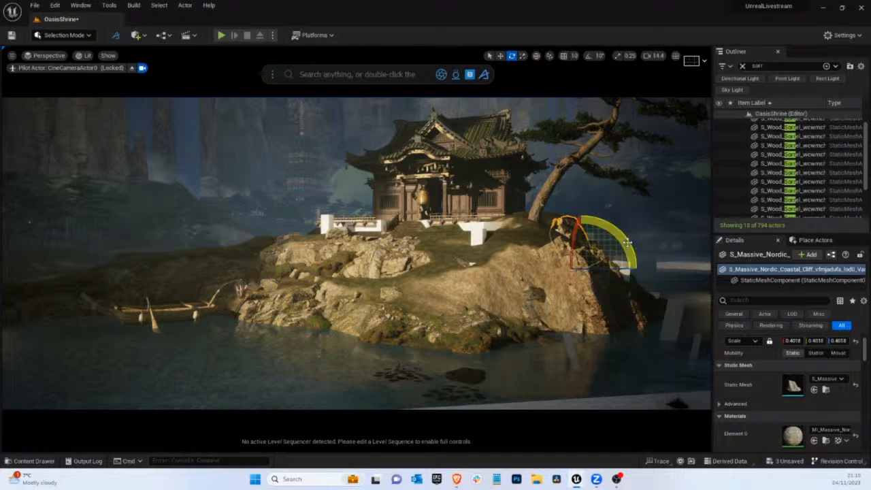
{"action": "mouse_move", "coordinate": [626, 240]}
{"action": "left_mouse_down"}
{"action": "mouse_move", "coordinate": [623, 228]}
{"action": "mouse_move", "coordinate": [618, 232]}
{"action": "left_mouse_up"}
{"action": "key", "text": "g"}
{"action": "key", "text": "g"}
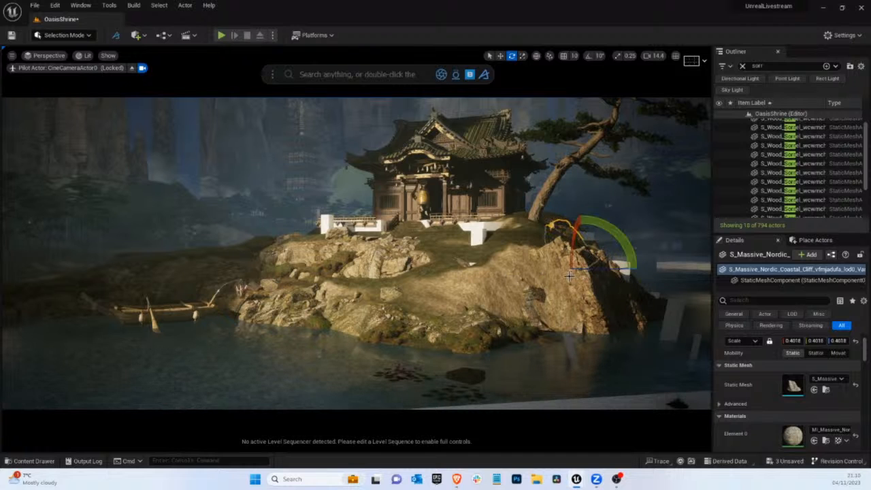
{"action": "key", "text": "w"}
{"action": "left_click_drag", "start_coordinate": [576, 267], "coordinate": [578, 264]}
{"action": "key", "text": "g"}
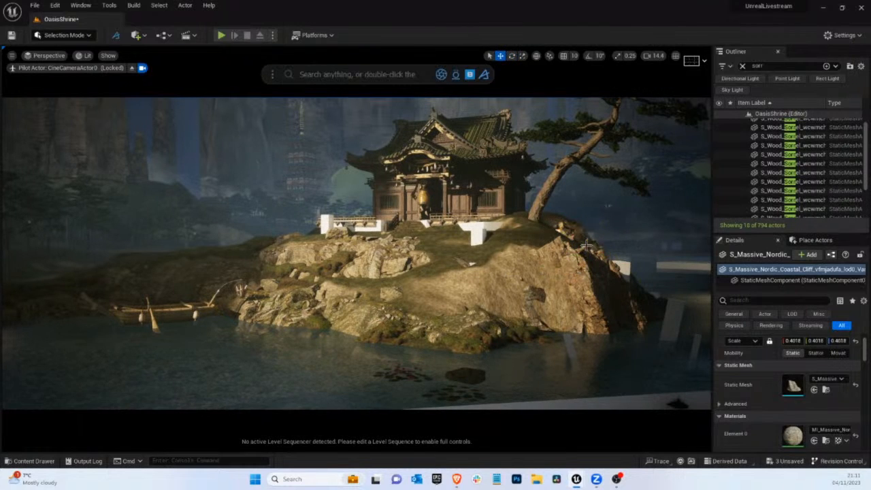
Duplicate the small cliff, set its Y scale to about -0.338, rotate it and move it over the white block behind the large cliff
{"action": "left_click", "coordinate": [591, 234]}
{"action": "left_click", "coordinate": [620, 258]}
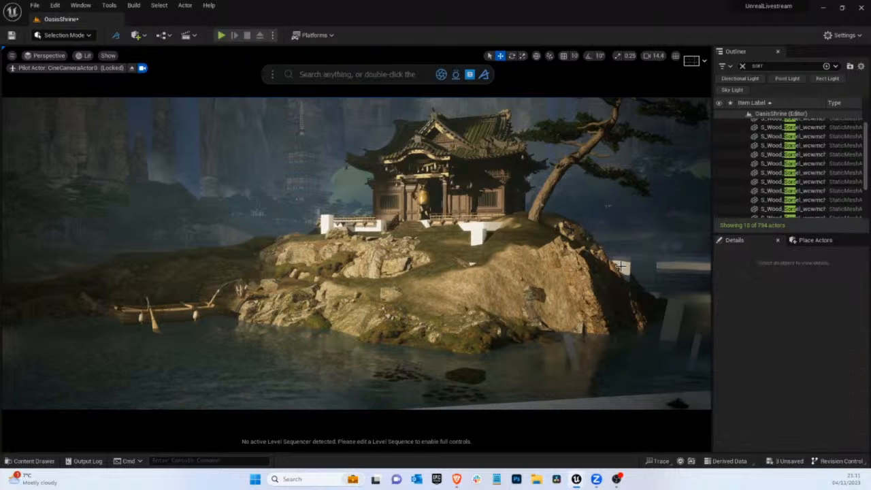
{"action": "left_click", "coordinate": [619, 266]}
{"action": "left_click", "coordinate": [585, 241]}
{"action": "left_click", "coordinate": [574, 230]}
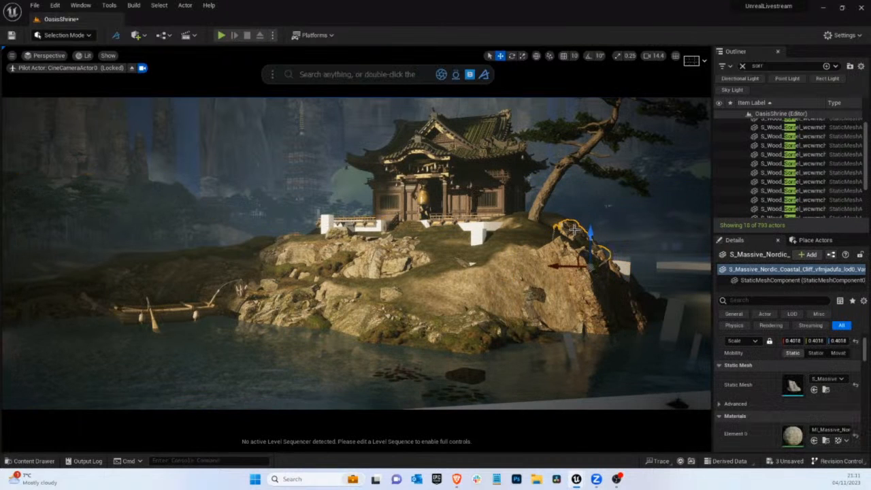
{"action": "left_click_drag", "start_coordinate": [574, 230], "coordinate": [664, 249], "text": "alt"}
{"action": "key", "text": "e"}
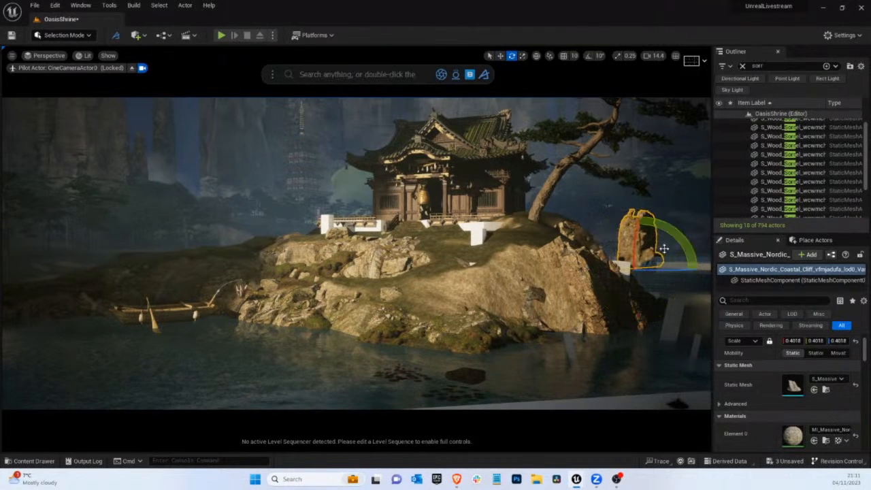
{"action": "key", "text": "r"}
{"action": "left_click_drag", "start_coordinate": [607, 271], "coordinate": [633, 272]}
{"action": "key", "text": "e"}
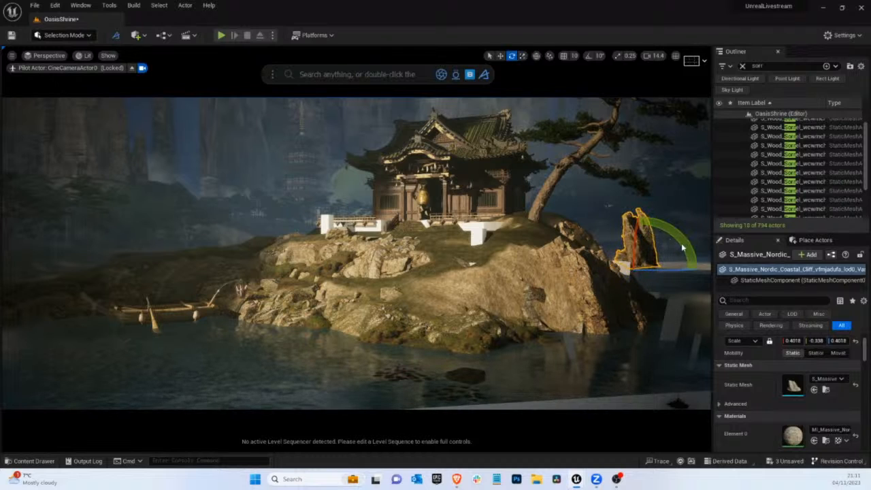
{"action": "left_click_drag", "start_coordinate": [682, 248], "coordinate": [580, 306]}
{"action": "key", "text": "w"}
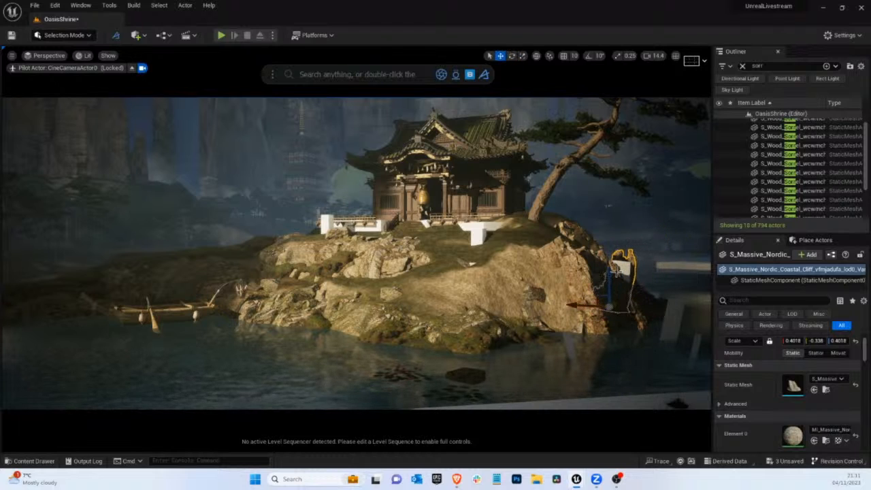
Delete the white block behind the large cliff and the mirrored small cliff copy, keeping the large cliff
{"action": "key", "text": "Delete"}
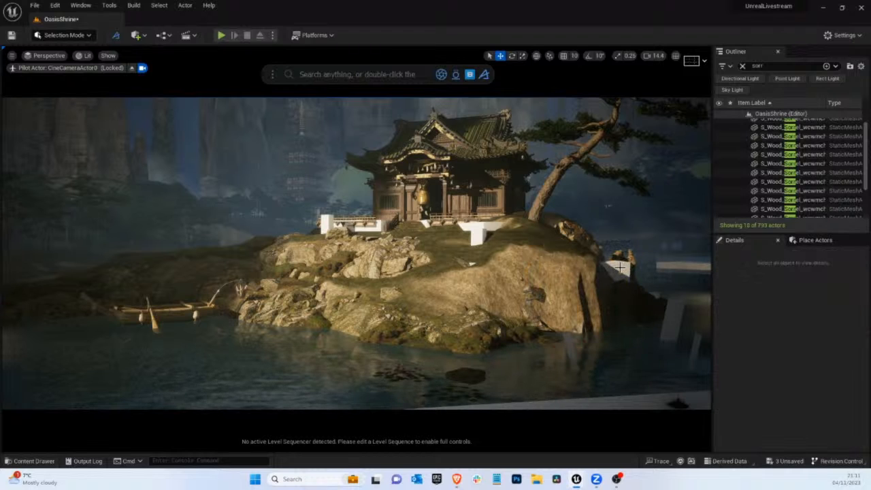
{"action": "key", "text": "ctrl+z"}
{"action": "key", "text": "ctrl+y"}
{"action": "key", "text": "ctrl+z"}
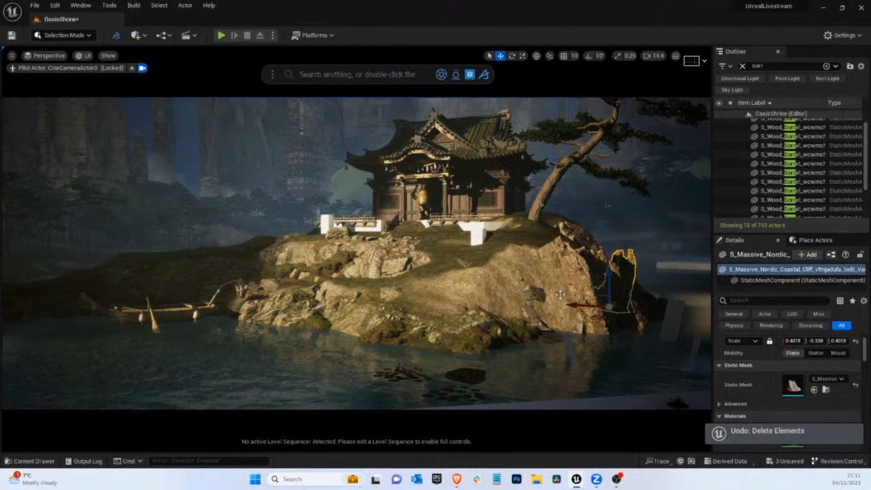
{"action": "key", "text": "Delete"}
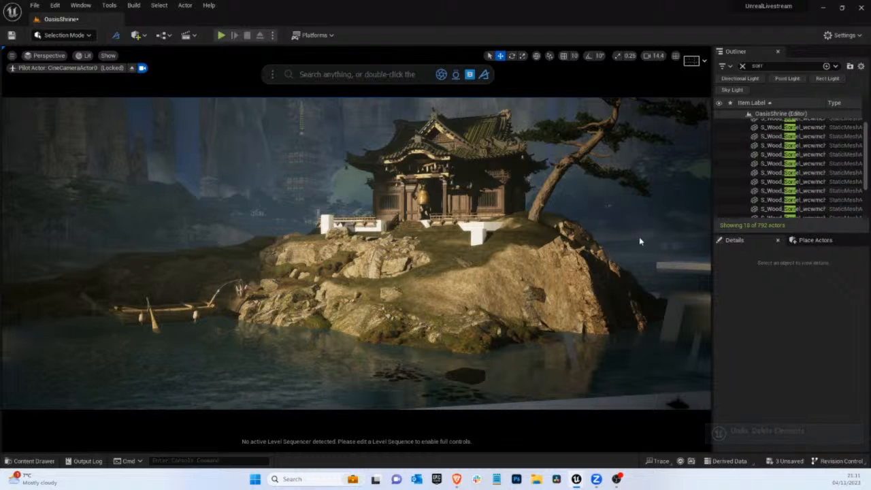
{"action": "left_click", "coordinate": [435, 254]}
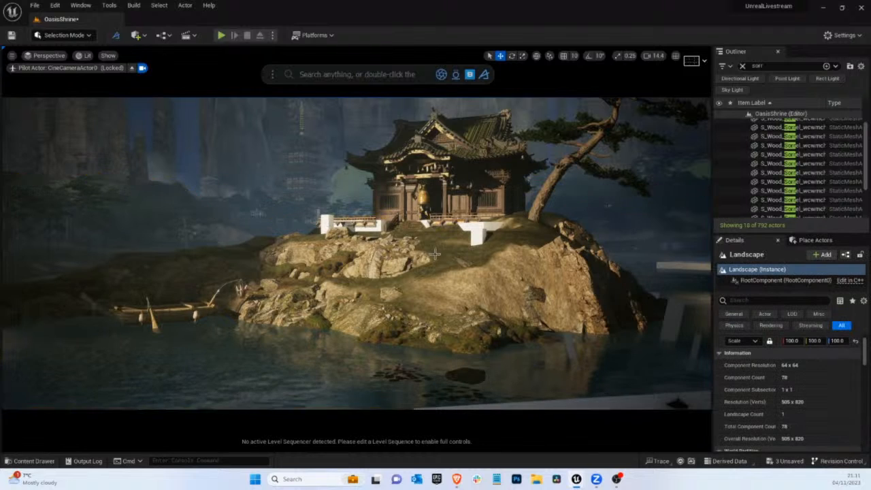
Add the Mossy Mounds mesh to the slope below the rock outcrop and scale it uniformly to about 2.465
{"action": "left_click", "coordinate": [567, 227]}
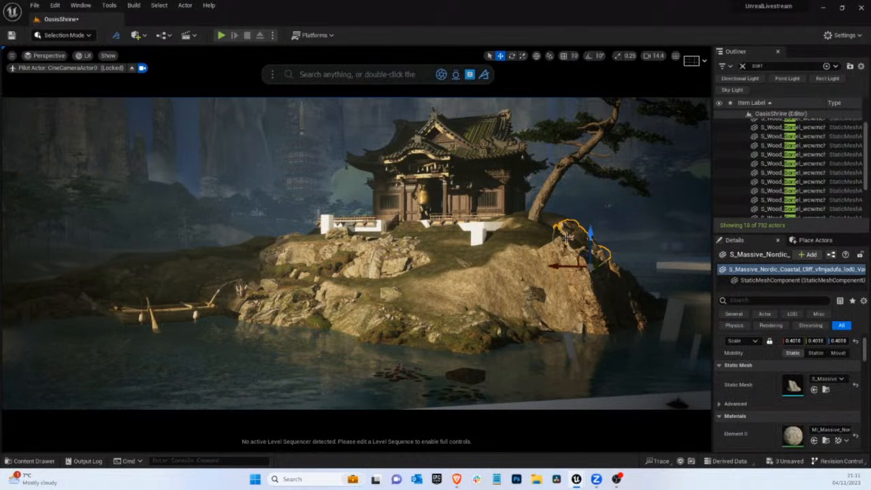
{"action": "left_click", "coordinate": [529, 218]}
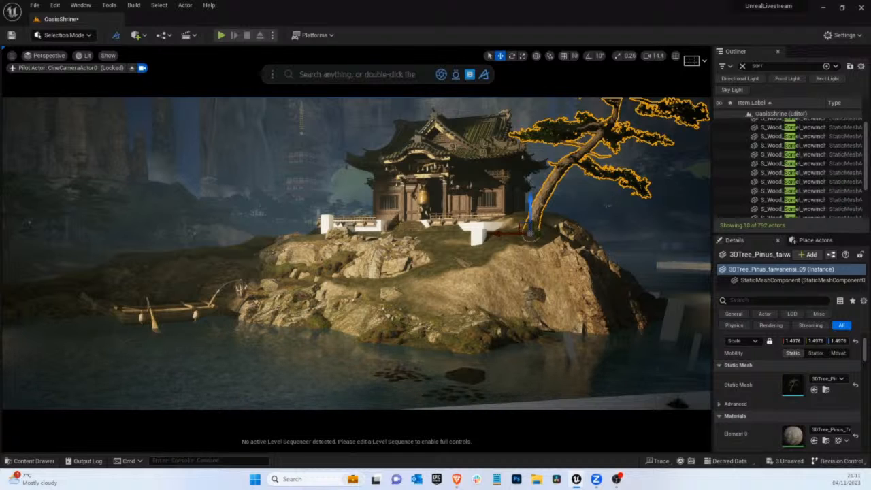
{"action": "left_click_drag", "start_coordinate": [869, 272], "coordinate": [399, 307]}
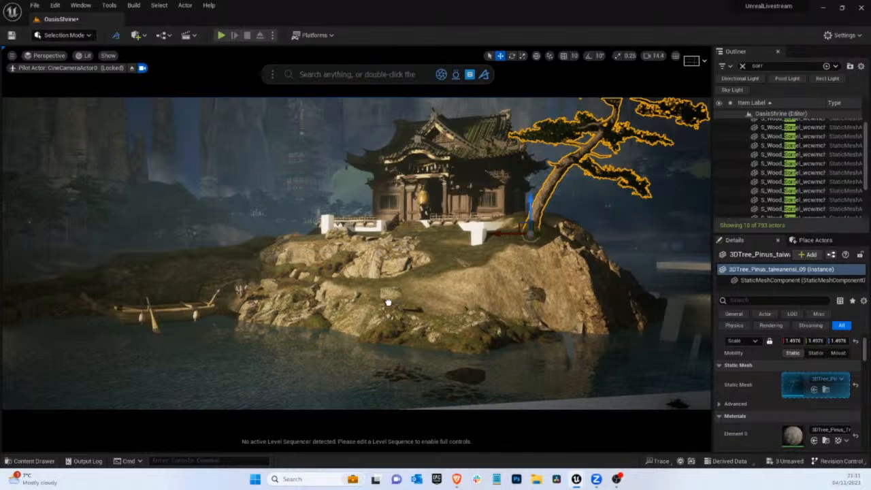
{"action": "left_click_drag", "start_coordinate": [387, 301], "coordinate": [405, 232]}
{"action": "key", "text": "r"}
Tilt the mossy mound to follow the slope and lower it into the ground below the rocks
{"action": "key", "text": "e"}
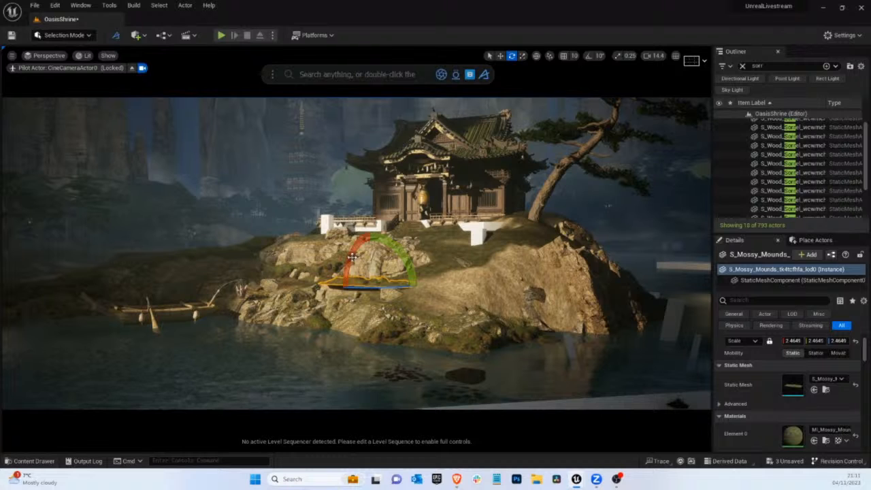
{"action": "mouse_move", "coordinate": [353, 257]}
{"action": "left_mouse_down"}
{"action": "mouse_move", "coordinate": [346, 277]}
{"action": "mouse_move", "coordinate": [352, 267]}
{"action": "left_mouse_up"}
{"action": "key", "text": "g"}
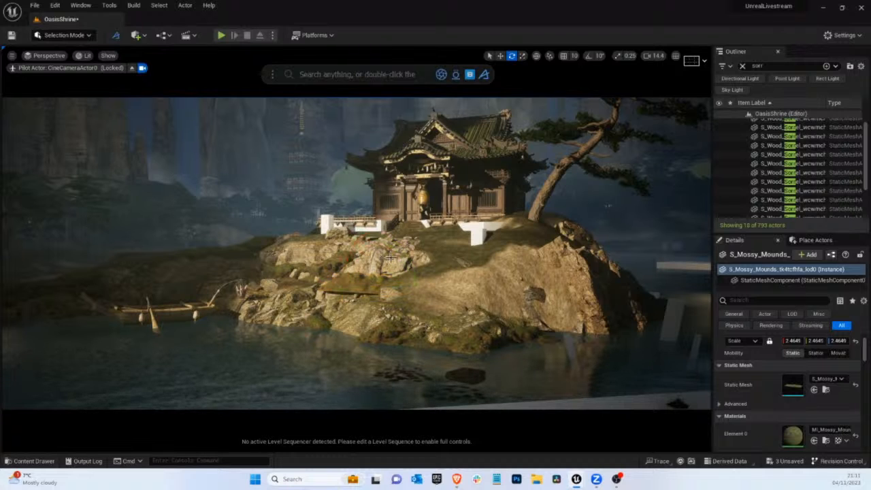
{"action": "key", "text": "g"}
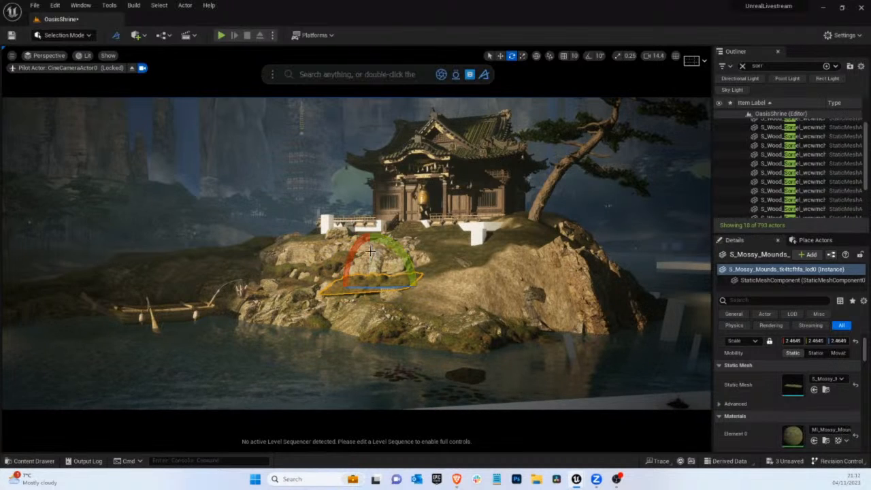
{"action": "key", "text": "w"}
{"action": "key", "text": "g"}
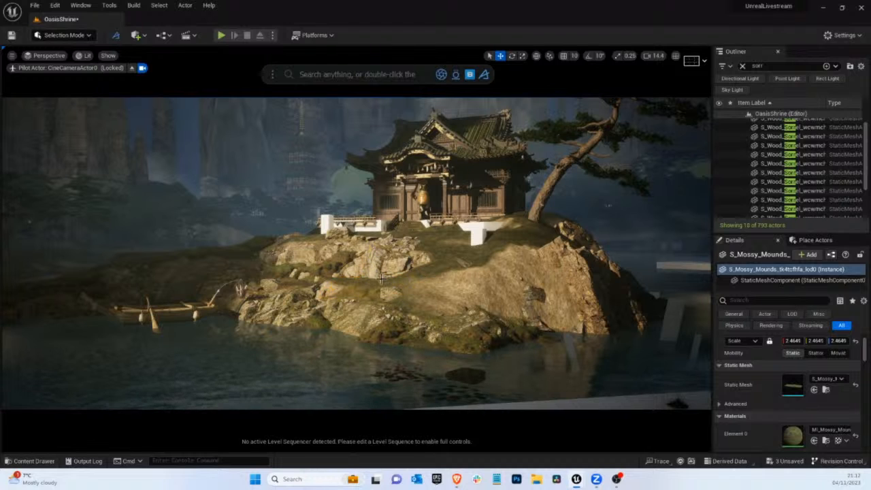
{"action": "key", "text": "g"}
Turn the mossy mound about its vertical axis and fine-tune its tilt to blend with the slope
{"action": "key", "text": "e"}
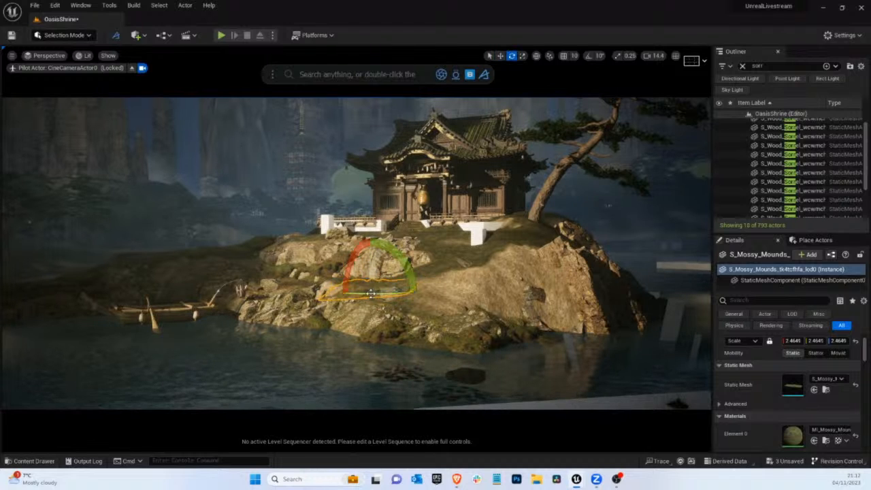
{"action": "left_click_drag", "start_coordinate": [372, 294], "coordinate": [365, 295]}
{"action": "key", "text": "g"}
{"action": "key", "text": "g"}
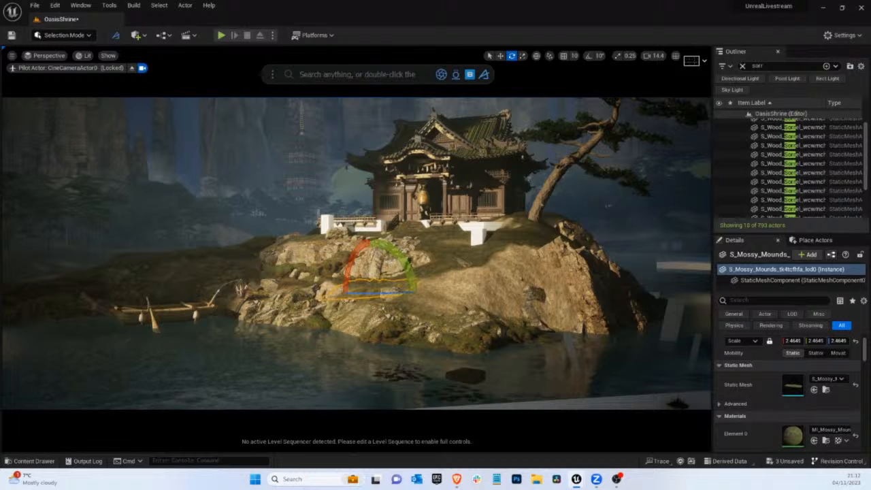
{"action": "left_click_drag", "start_coordinate": [403, 268], "coordinate": [404, 270]}
{"action": "key", "text": "g"}
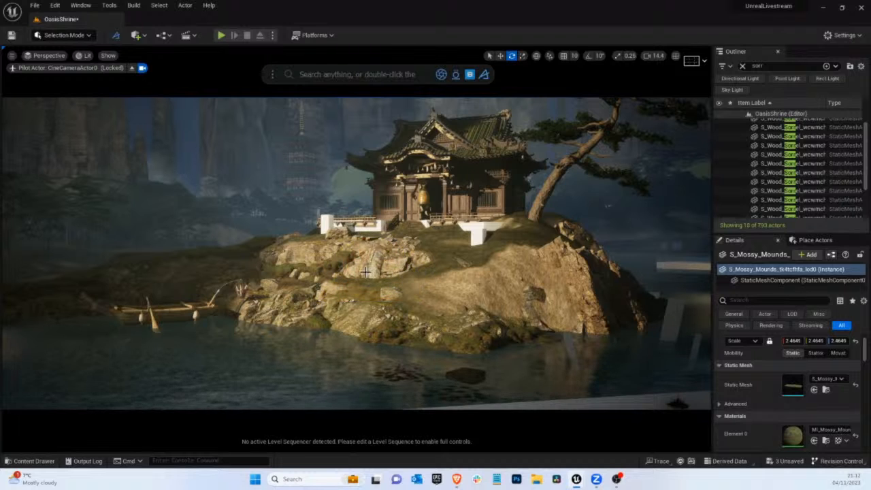
{"action": "key", "text": "g"}
Shift the mossy mound slightly up the slope so it fills the ground between the two rock outcrops
{"action": "key", "text": "w"}
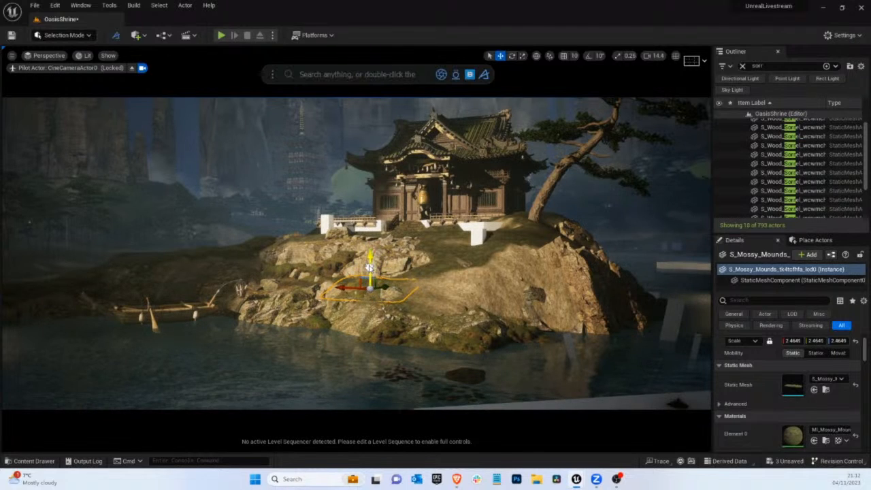
{"action": "key", "text": "g"}
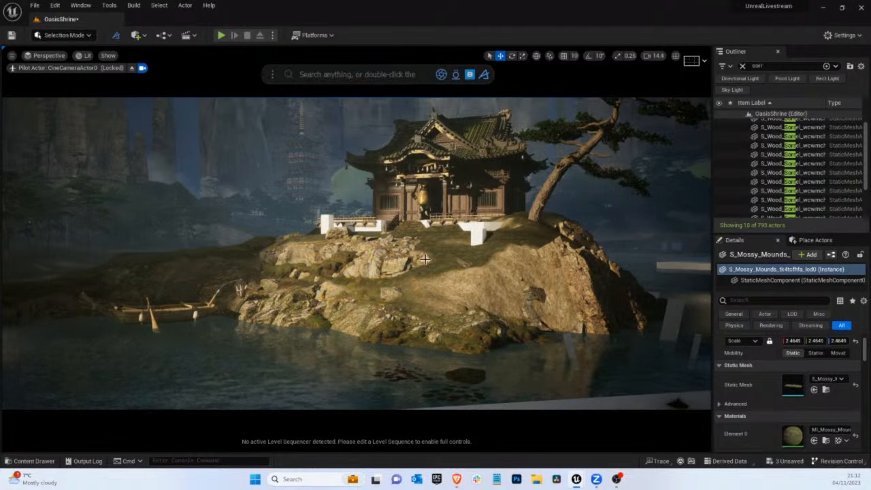
{"action": "key", "text": "g"}
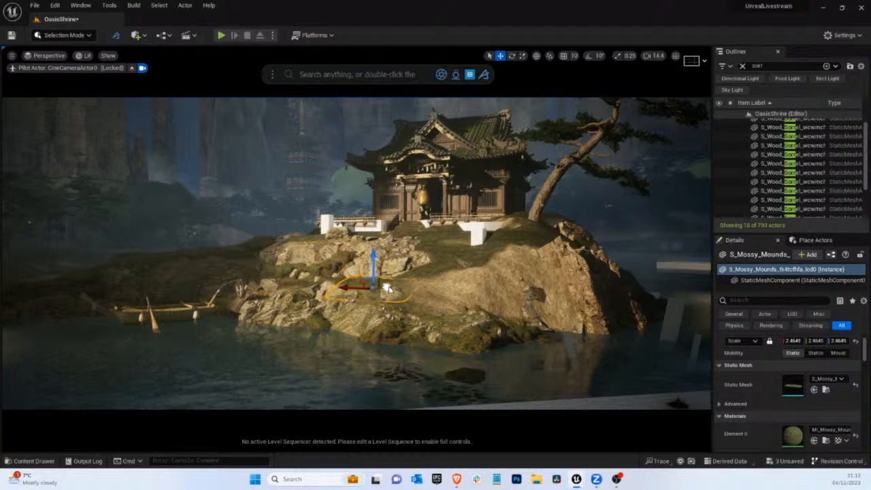
{"action": "left_click_drag", "start_coordinate": [376, 272], "coordinate": [381, 263]}
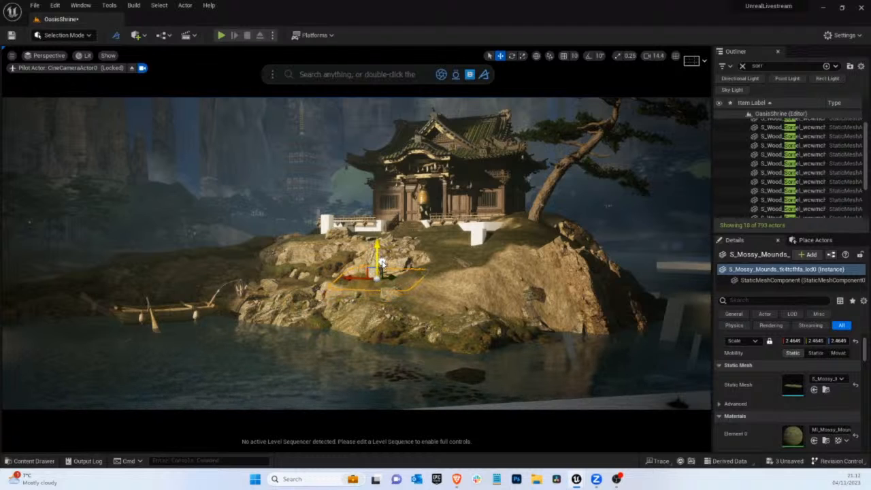
{"action": "key", "text": "g"}
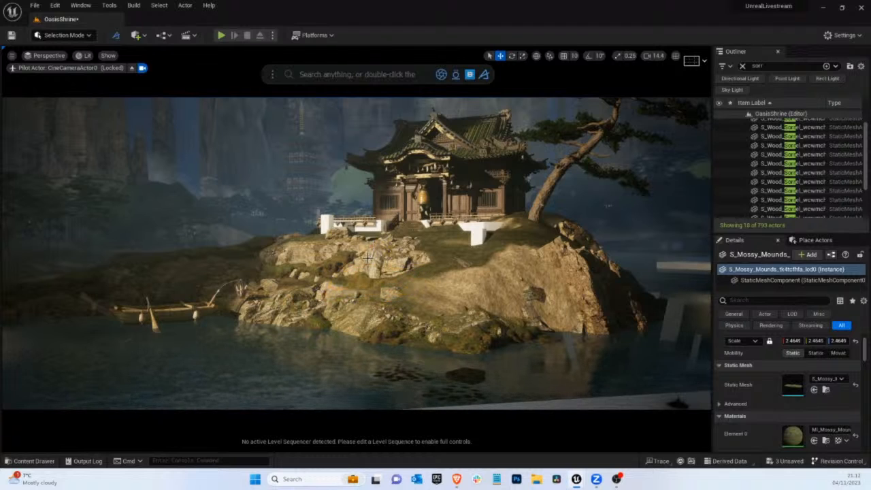
{"action": "key", "text": "g"}
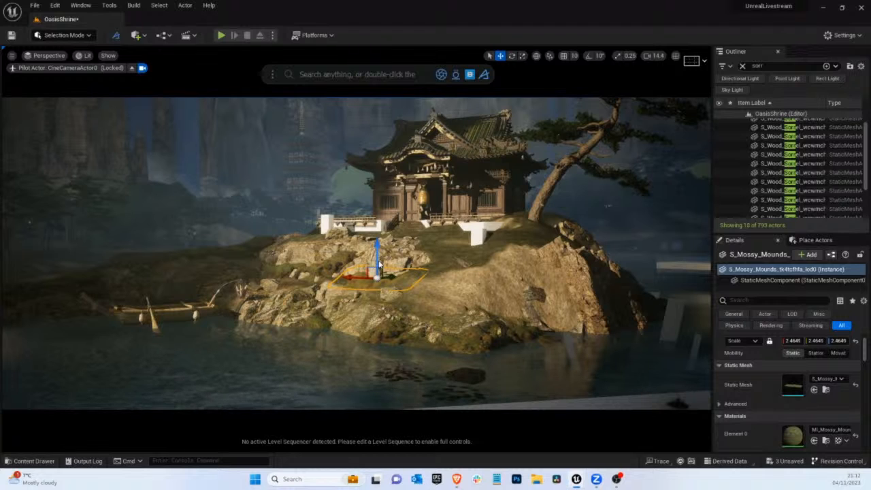
{"action": "left_click_drag", "start_coordinate": [377, 252], "coordinate": [377, 255]}
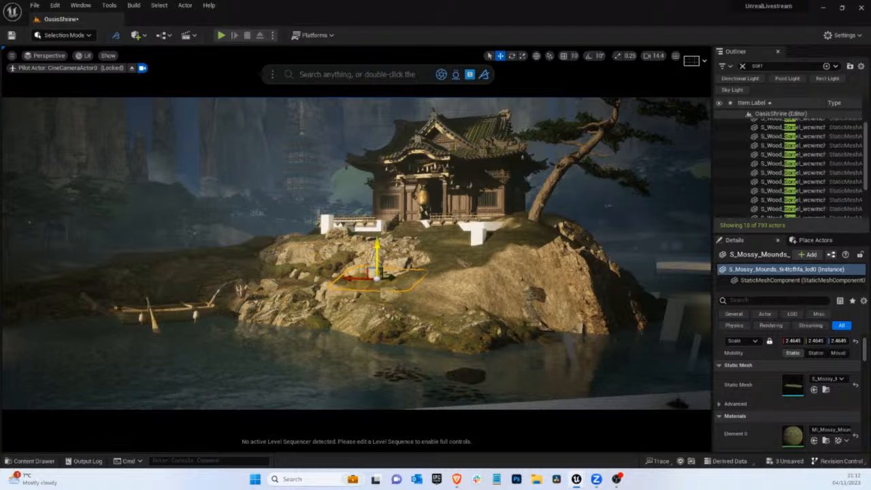
Add another Mossy Mounds mesh in front of the shrine, scale it to about 2.896 and raise it near the white blocks
{"action": "left_click_drag", "start_coordinate": [870, 211], "coordinate": [559, 188]}
{"action": "key", "text": "r"}
{"action": "left_click_drag", "start_coordinate": [457, 242], "coordinate": [511, 184]}
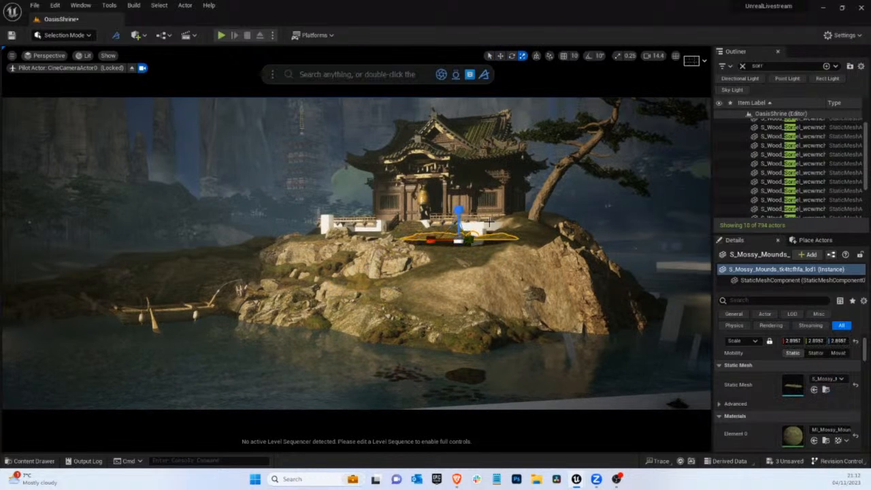
{"action": "key", "text": "w"}
{"action": "left_click_drag", "start_coordinate": [479, 243], "coordinate": [472, 219]}
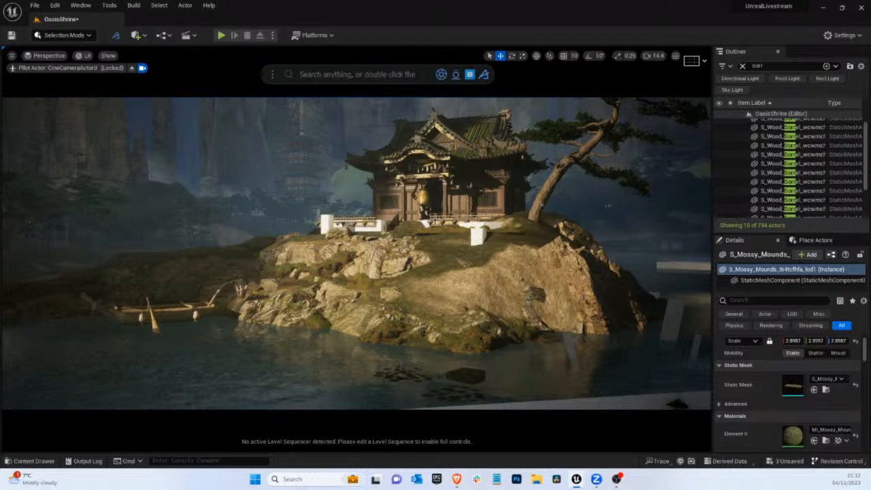
Delete the wide white block Cube52 in front of the shrine and shift the small white block slightly toward the pine tree
{"action": "left_click", "coordinate": [488, 224]}
{"action": "left_click", "coordinate": [486, 226]}
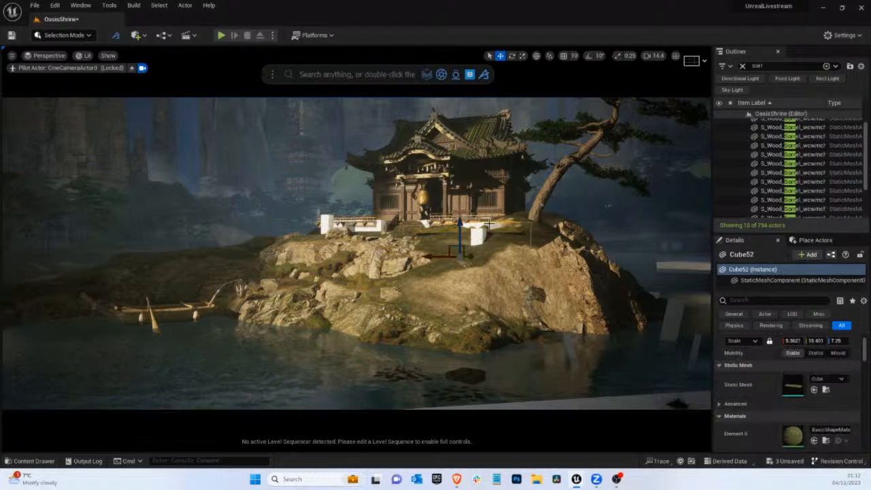
{"action": "key", "text": "Delete"}
{"action": "left_click", "coordinate": [476, 236]}
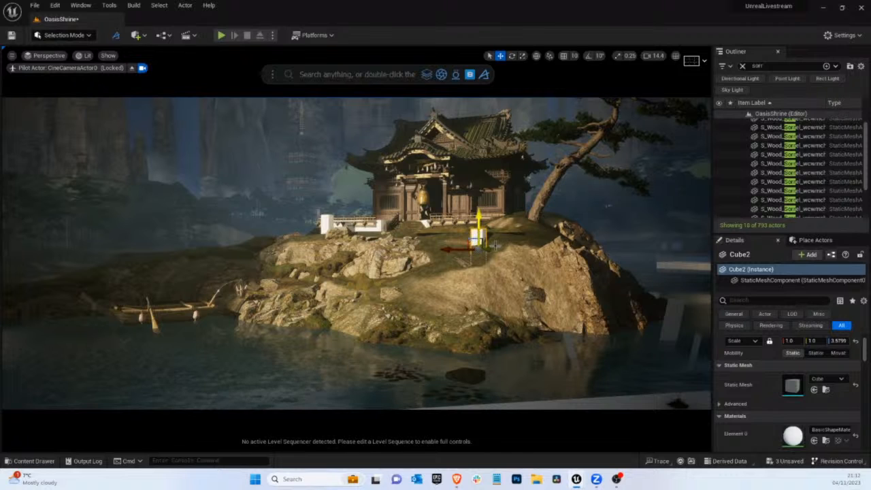
{"action": "left_click_drag", "start_coordinate": [455, 248], "coordinate": [463, 249]}
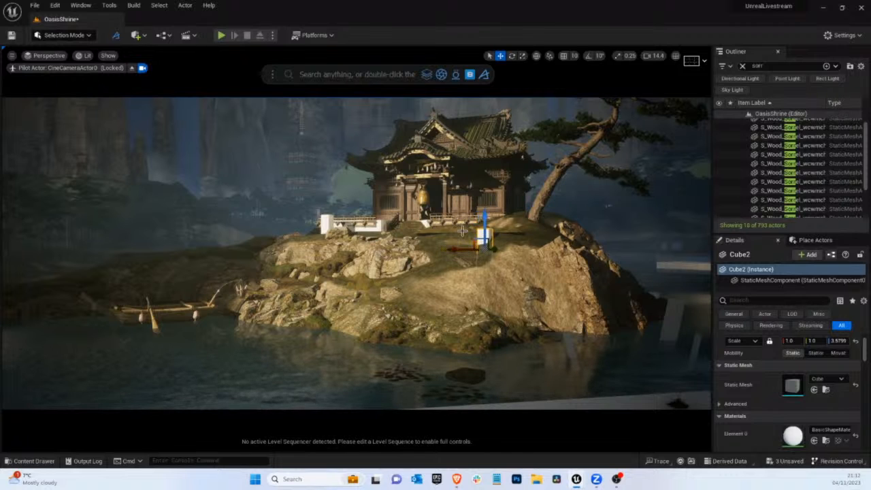
Rotate the mossy mound in front of the shrine and adjust its height to blend with the hilltop
{"action": "left_click", "coordinate": [470, 226]}
{"action": "key", "text": "Delete"}
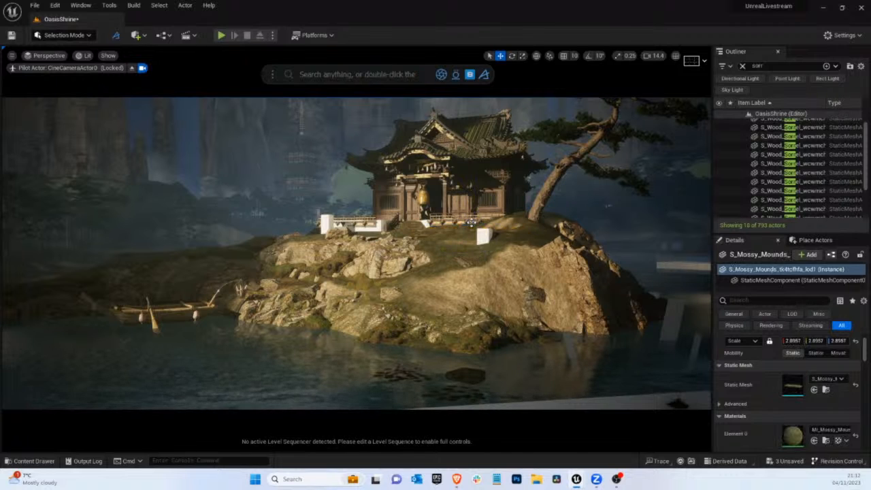
{"action": "key", "text": "e"}
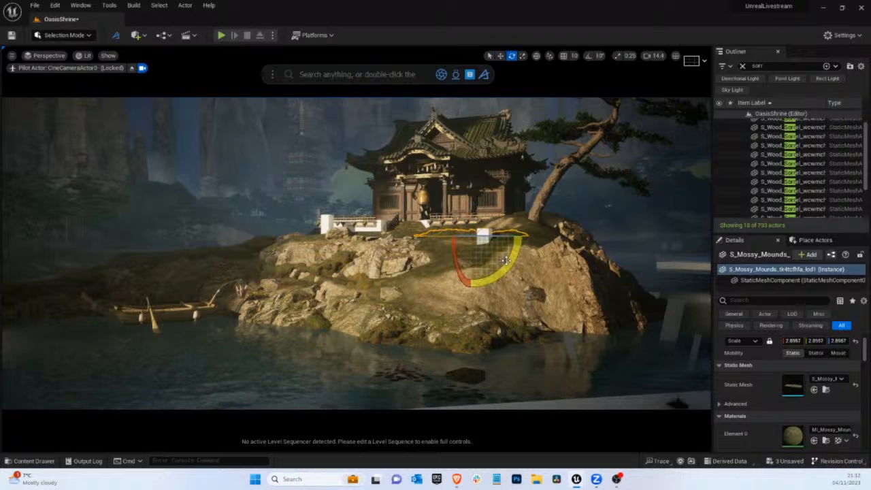
{"action": "left_click_drag", "start_coordinate": [504, 261], "coordinate": [510, 257]}
{"action": "key", "text": "g"}
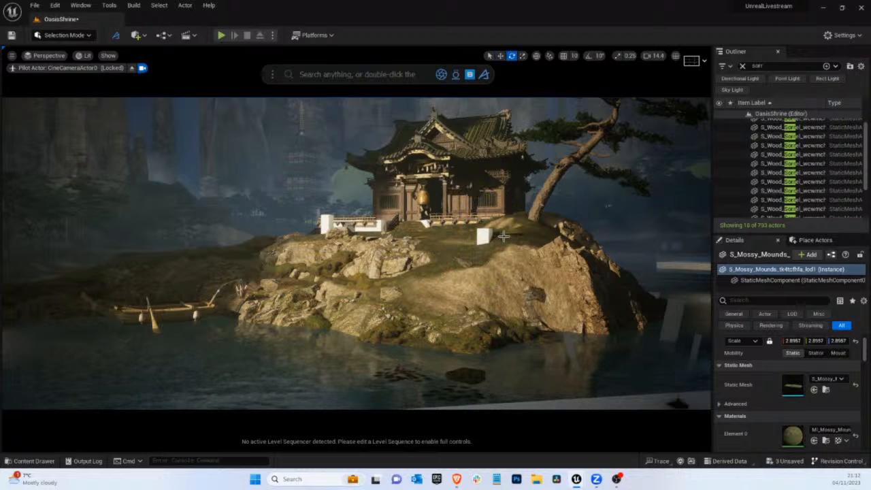
{"action": "key", "text": "g"}
{"action": "left_click_drag", "start_coordinate": [456, 253], "coordinate": [454, 256]}
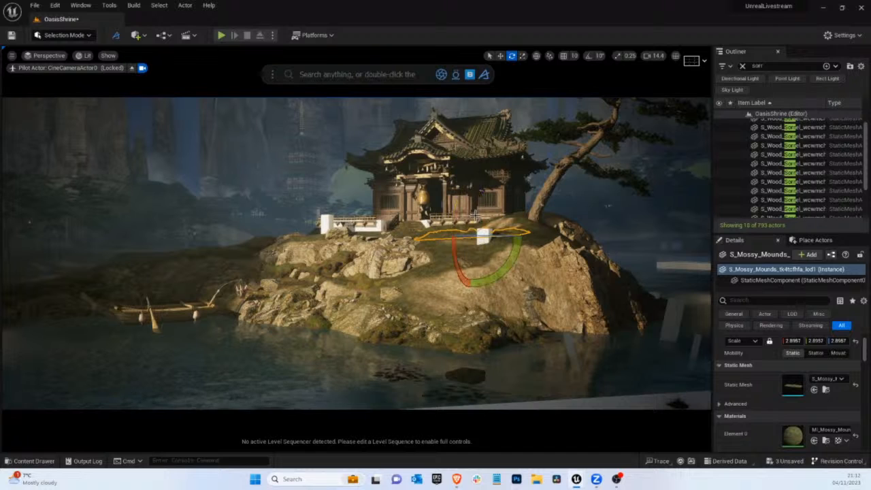
{"action": "key", "text": "w"}
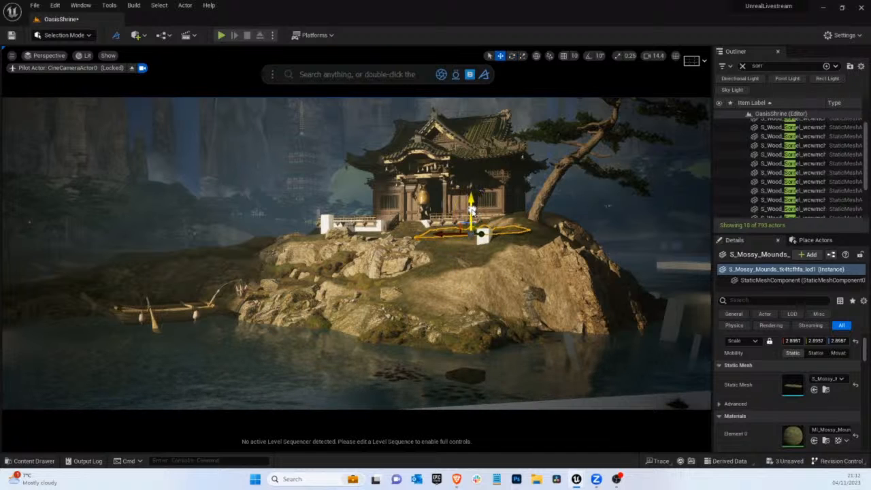
{"action": "key", "text": "g"}
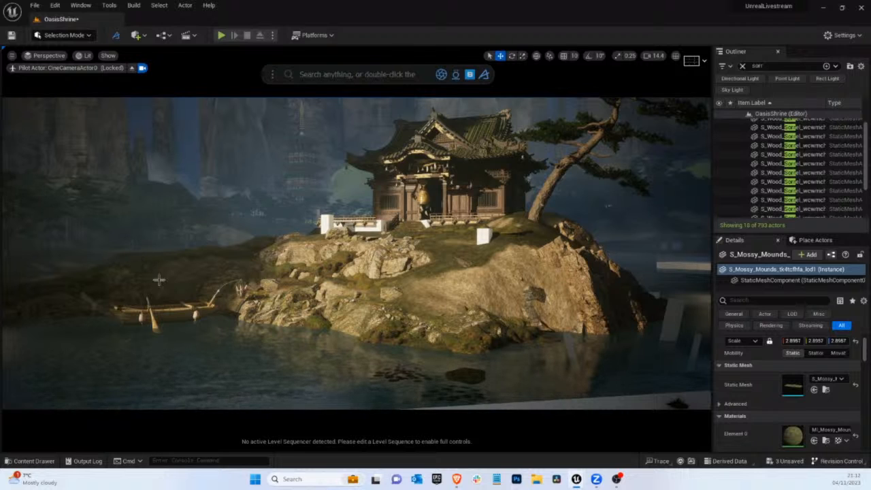
Duplicate the mossy embankment on the front shoreline, placing the rotated copy at the foot of the large cliff
{"action": "left_click", "coordinate": [163, 284]}
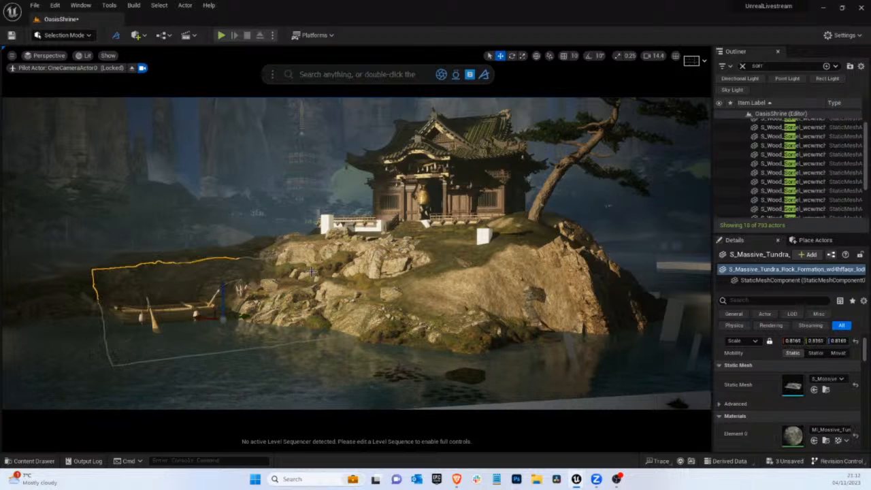
{"action": "left_click", "coordinate": [373, 327]}
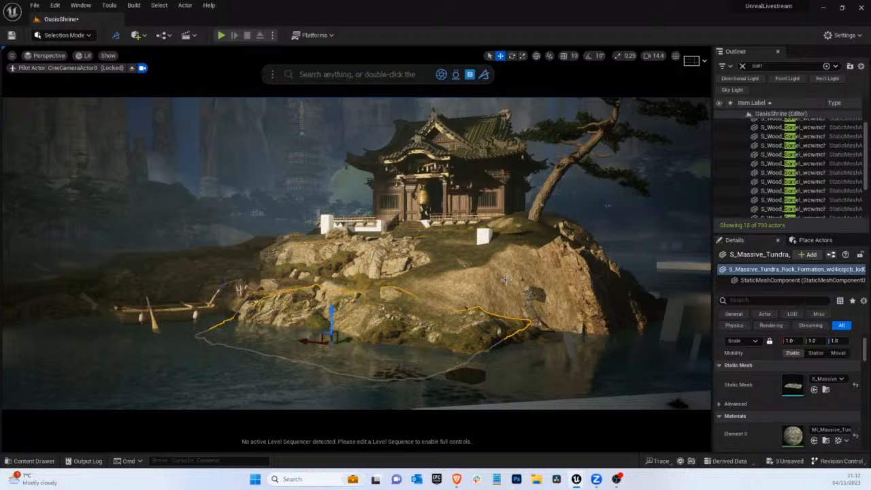
{"action": "left_click", "coordinate": [530, 334]}
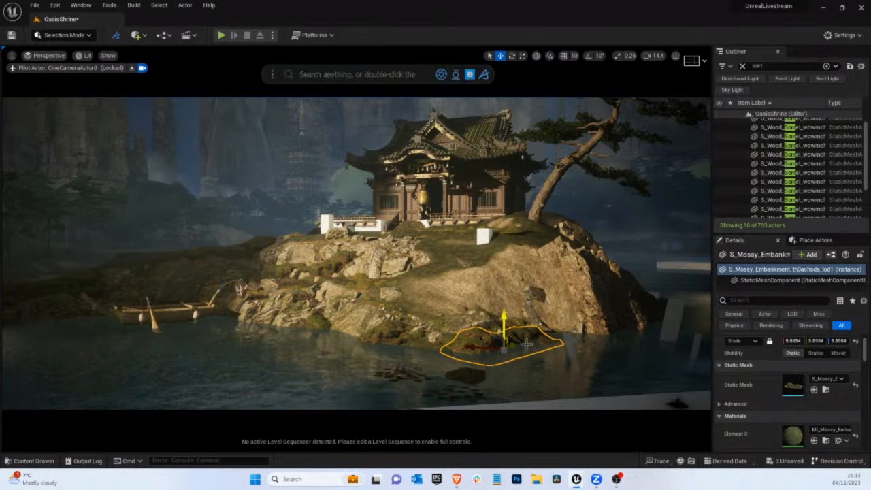
{"action": "left_click_drag", "start_coordinate": [515, 347], "coordinate": [599, 351], "text": "alt"}
{"action": "key", "text": "e"}
{"action": "key", "text": "w"}
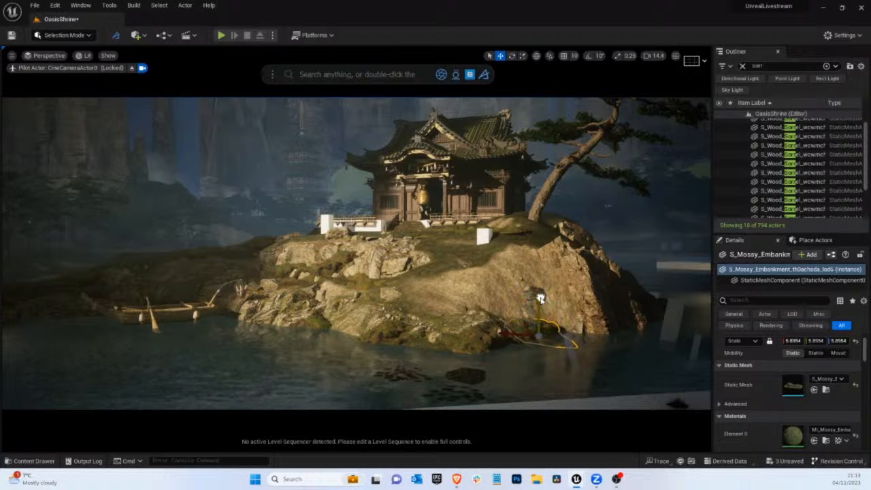
Rotate the embankment copy and reposition it along the waterline so it joins the cliff base to the front shore
{"action": "left_click_drag", "start_coordinate": [531, 333], "coordinate": [553, 336]}
{"action": "key", "text": "g"}
{"action": "key", "text": "e"}
{"action": "key", "text": "w"}
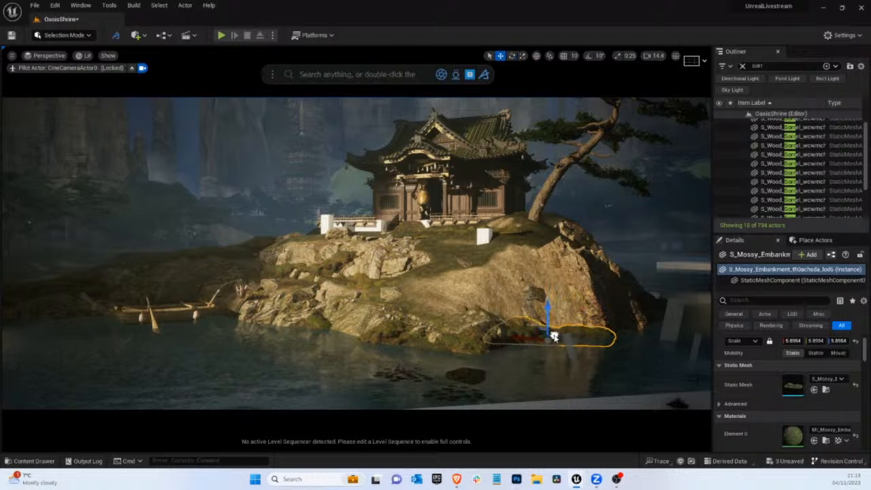
{"action": "key", "text": "g"}
{"action": "key", "text": "g"}
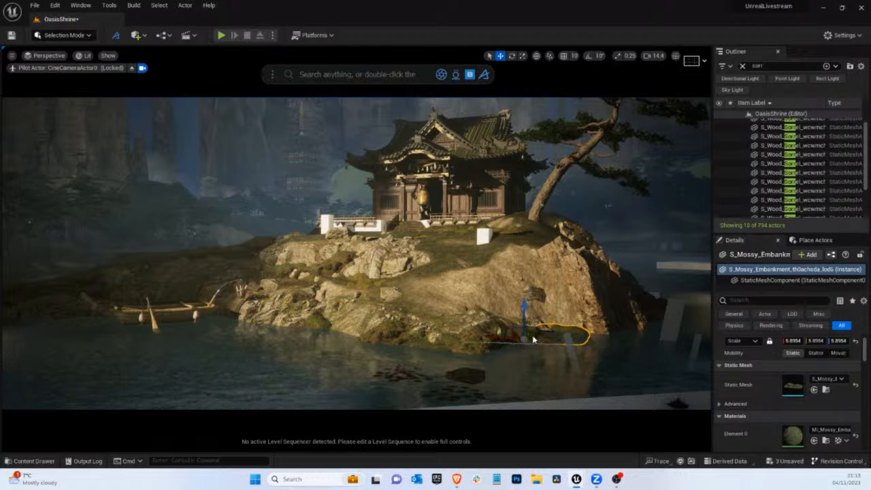
{"action": "key", "text": "g"}
Rotate the mossy embankment copy at the foot of the large cliff and preview the shoreline without editor overlays
{"action": "key", "text": "g"}
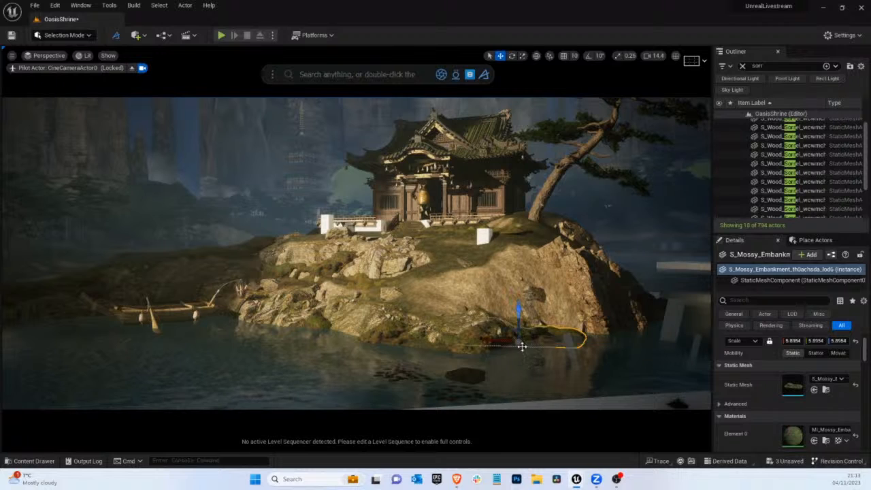
{"action": "key", "text": "e"}
{"action": "left_click_drag", "start_coordinate": [525, 347], "coordinate": [570, 352]}
{"action": "key", "text": "g"}
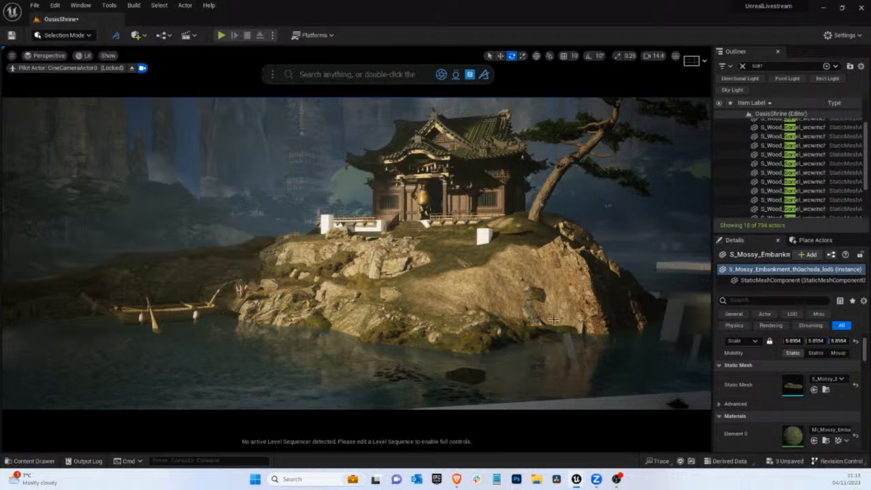
{"action": "key", "text": "g"}
{"action": "left_click", "coordinate": [529, 296]}
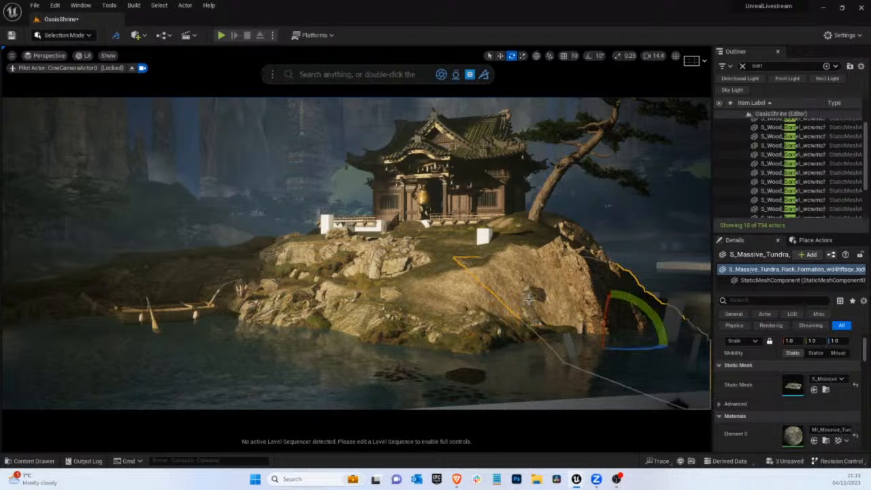
{"action": "left_click", "coordinate": [518, 279]}
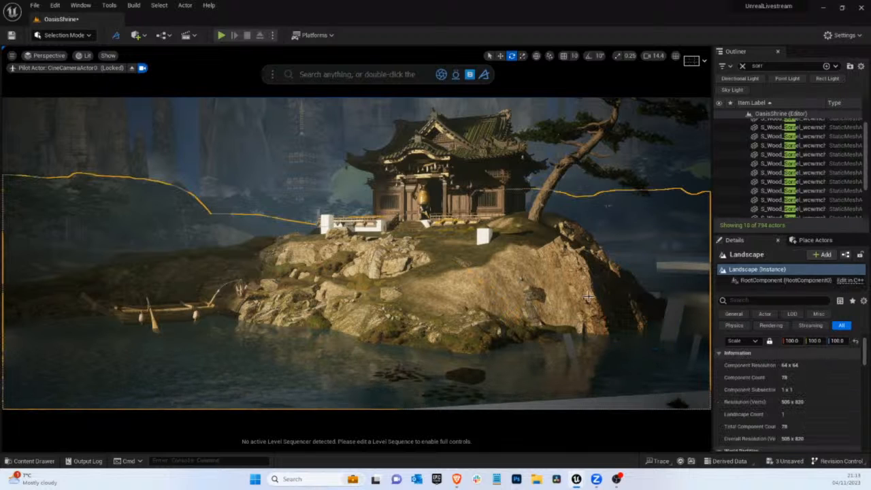
{"action": "left_click", "coordinate": [601, 302]}
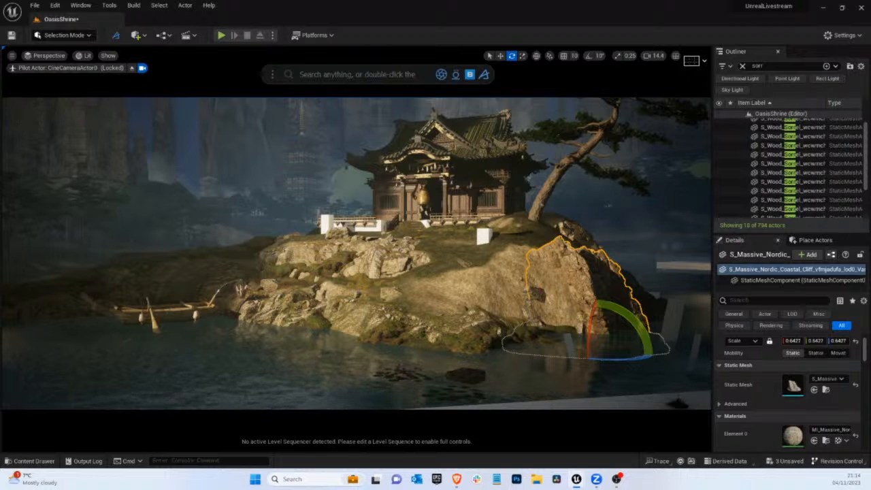
Try a forest rock wall mesh on the bare slope beside the large cliff, rotating it and lowering it to the shore
{"action": "left_click_drag", "start_coordinate": [870, 272], "coordinate": [506, 332]}
{"action": "left_click_drag", "start_coordinate": [413, 350], "coordinate": [214, 352]}
{"action": "key", "text": "w"}
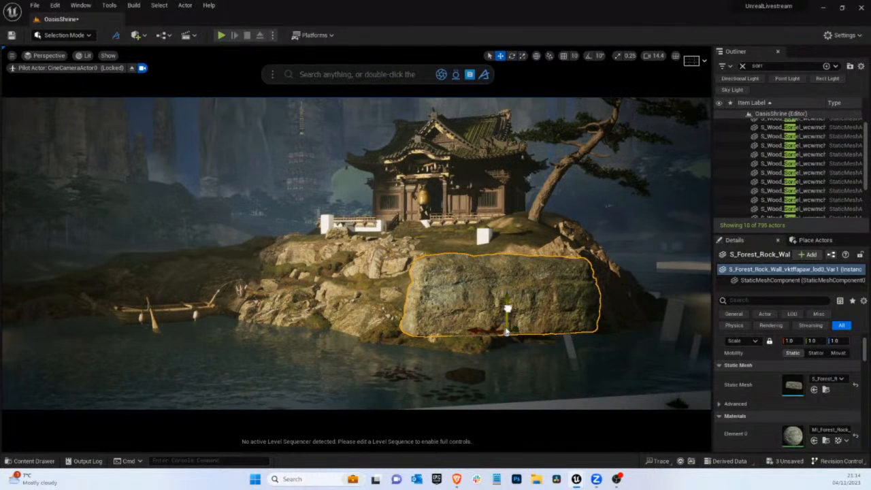
{"action": "left_click_drag", "start_coordinate": [506, 331], "coordinate": [539, 347]}
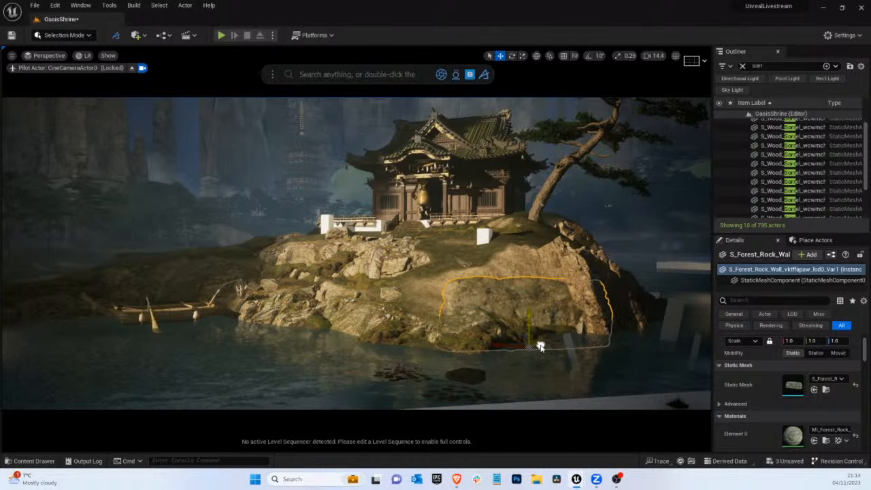
Try the tundra rock formation's material on the forest rock wall, then delete the wall
{"action": "left_click", "coordinate": [371, 313]}
{"action": "left_click", "coordinate": [371, 313]}
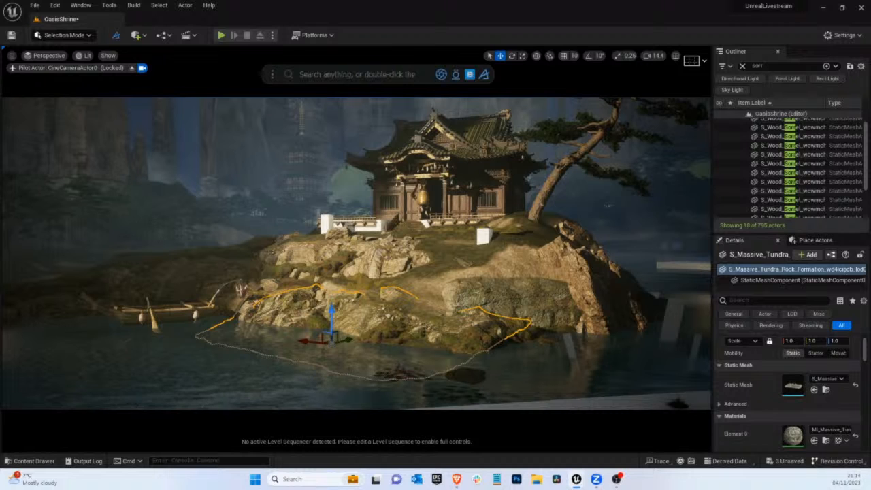
{"action": "left_click_drag", "start_coordinate": [793, 436], "coordinate": [548, 294]}
{"action": "left_click", "coordinate": [558, 280]}
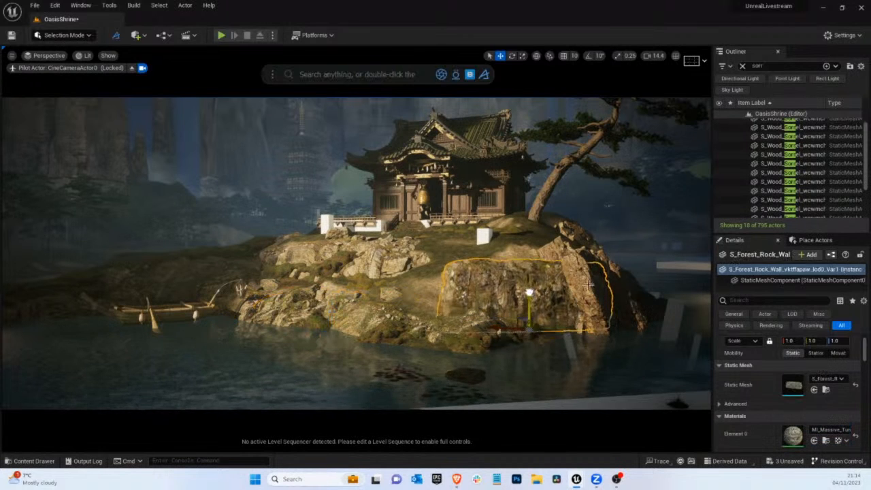
{"action": "key", "text": "Delete"}
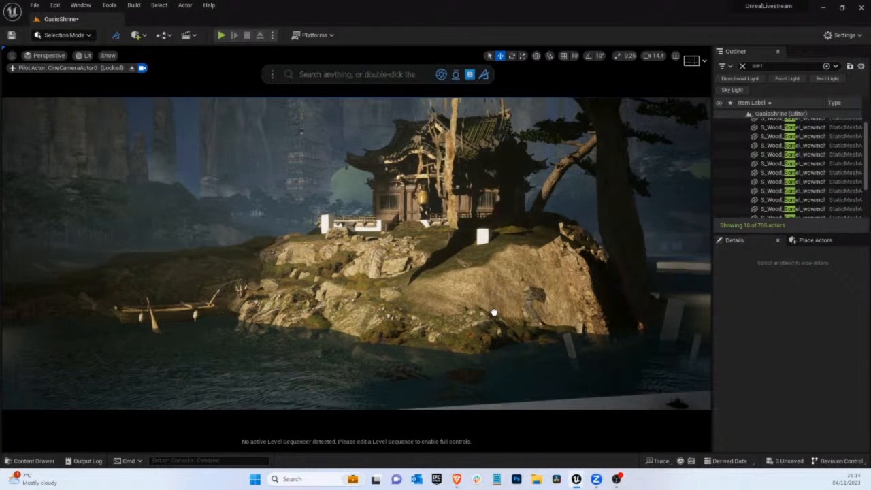
Try a massive Nordic coastal cliff on the front slope, rotating it and scaling it down to about 0.24
{"action": "left_click", "coordinate": [501, 311]}
{"action": "key", "text": "e"}
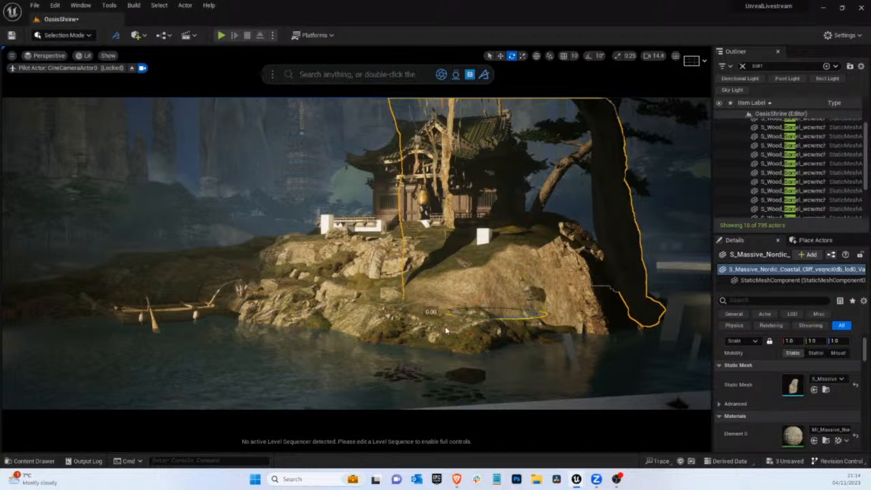
{"action": "left_click_drag", "start_coordinate": [444, 326], "coordinate": [298, 324]}
{"action": "key", "text": "r"}
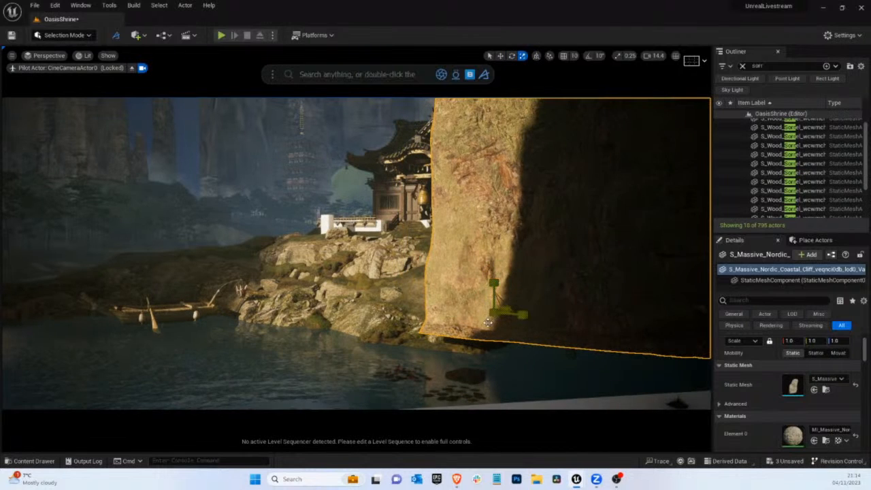
{"action": "left_click_drag", "start_coordinate": [495, 312], "coordinate": [624, 331]}
Rotate and sink the small coastal cliff into the bare slope, preview it without overlays, and delete it
{"action": "key", "text": "e"}
{"action": "key", "text": "w"}
{"action": "left_click_drag", "start_coordinate": [493, 294], "coordinate": [493, 349]}
{"action": "key", "text": "e"}
{"action": "key", "text": "w"}
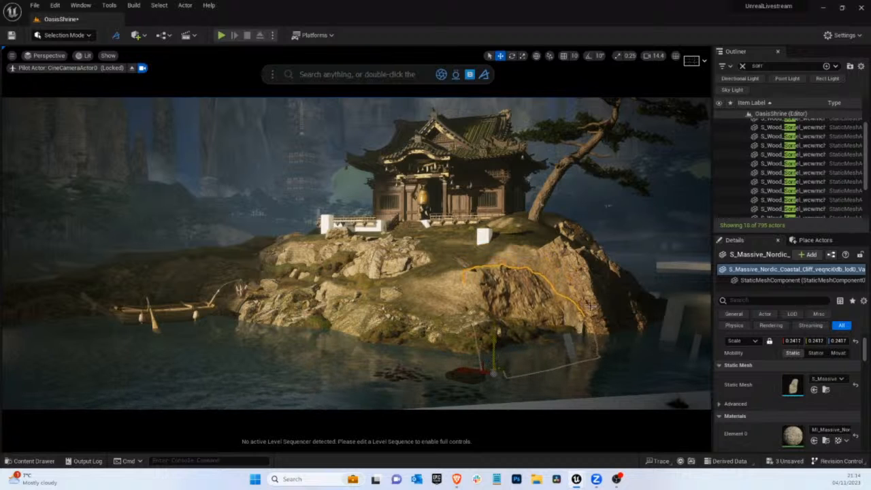
{"action": "key", "text": "g"}
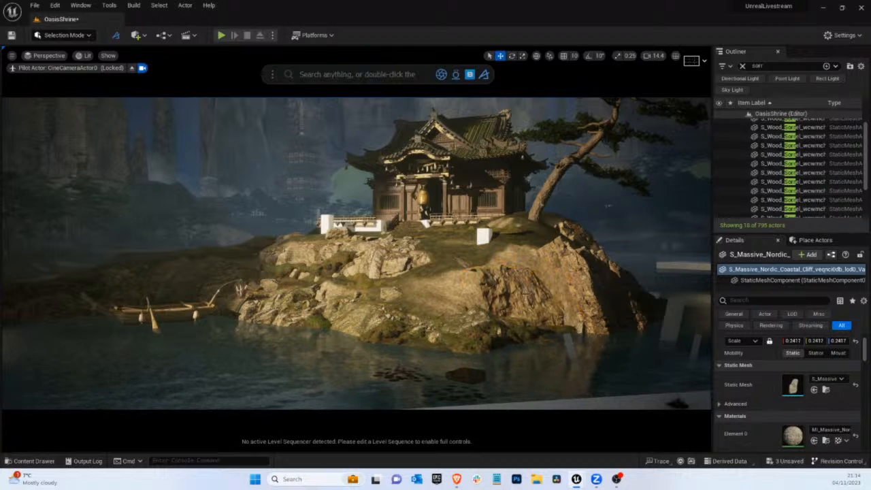
{"action": "key", "text": "g"}
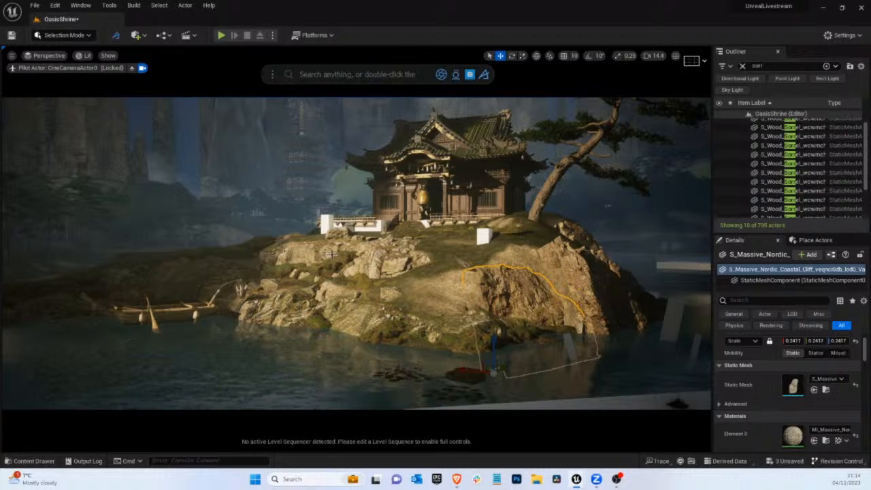
{"action": "key", "text": "Delete"}
Duplicate the tundra rock formation below the shrine's white railing blocks, rotating and moving the copy over the bare slope
{"action": "left_click", "coordinate": [362, 270]}
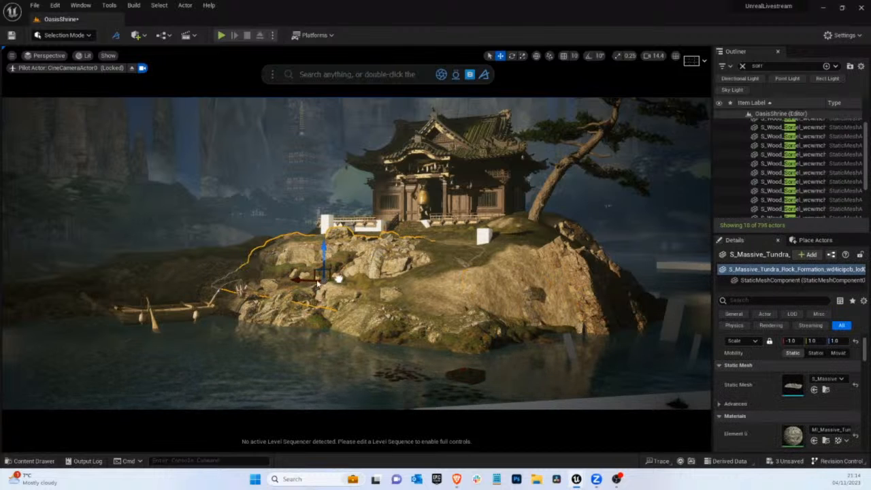
{"action": "left_click_drag", "start_coordinate": [317, 281], "coordinate": [556, 288]}
{"action": "key", "text": "e"}
{"action": "key", "text": "w"}
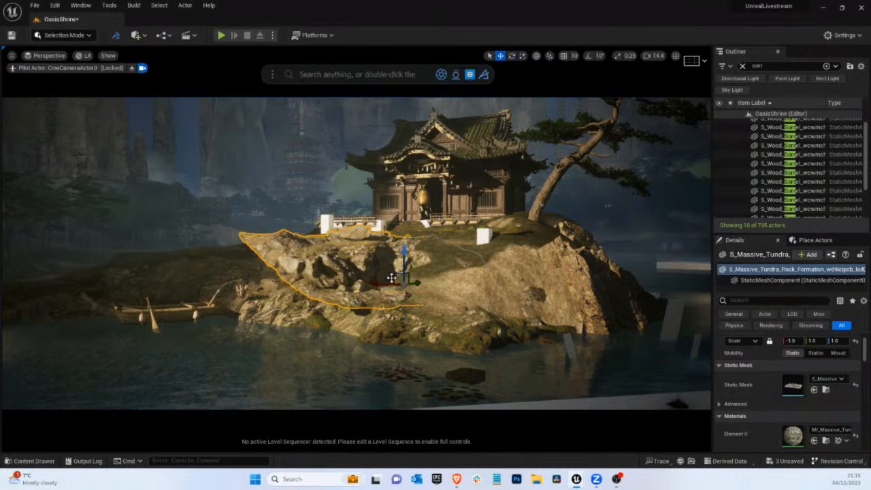
{"action": "left_click_drag", "start_coordinate": [392, 277], "coordinate": [514, 287]}
{"action": "key", "text": "e"}
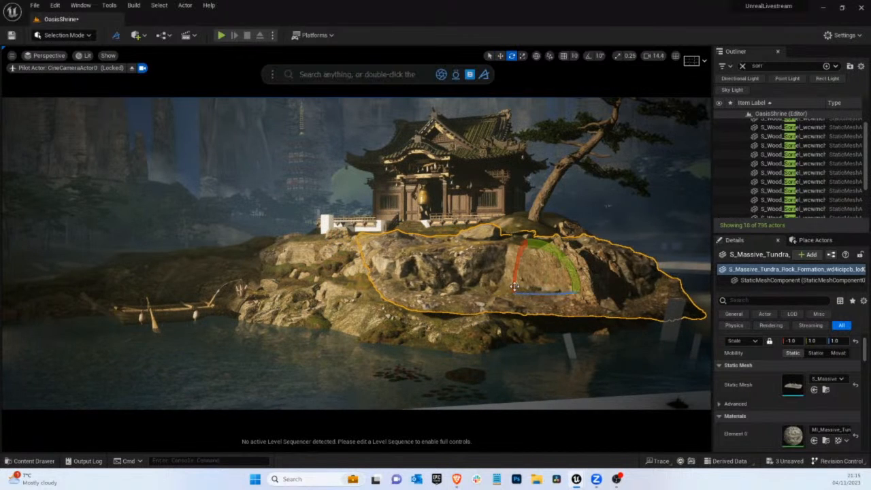
Mirror the tundra rock formation copy along its X axis
{"action": "right_click", "coordinate": [514, 287]}
{"action": "left_click", "coordinate": [448, 274]}
{"action": "right_click", "coordinate": [448, 270]}
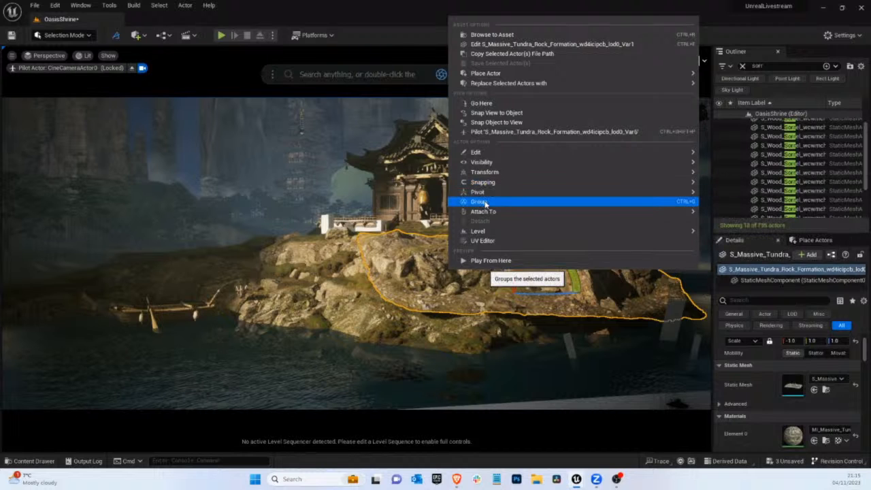
{"action": "mouse_move", "coordinate": [486, 173]}
{"action": "left_click", "coordinate": [735, 187]}
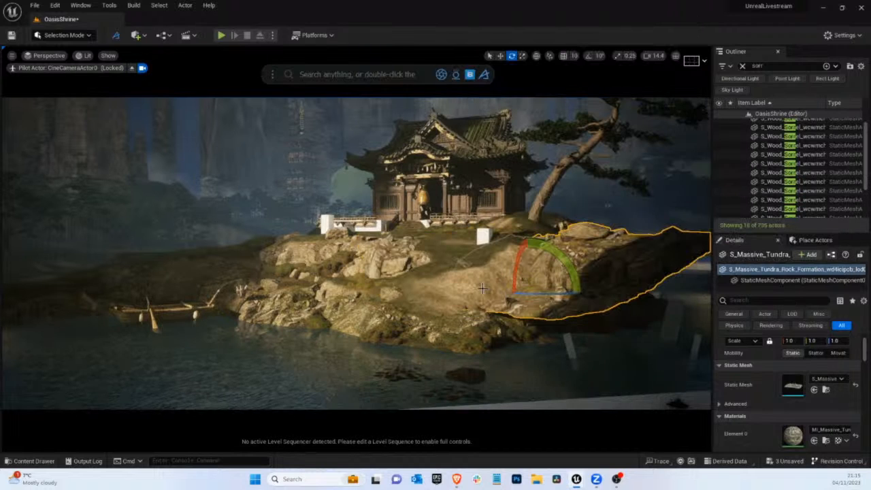
Rotate the mirrored rock formation copy and lower it along the slope to the waterline
{"action": "left_click_drag", "start_coordinate": [539, 292], "coordinate": [676, 256]}
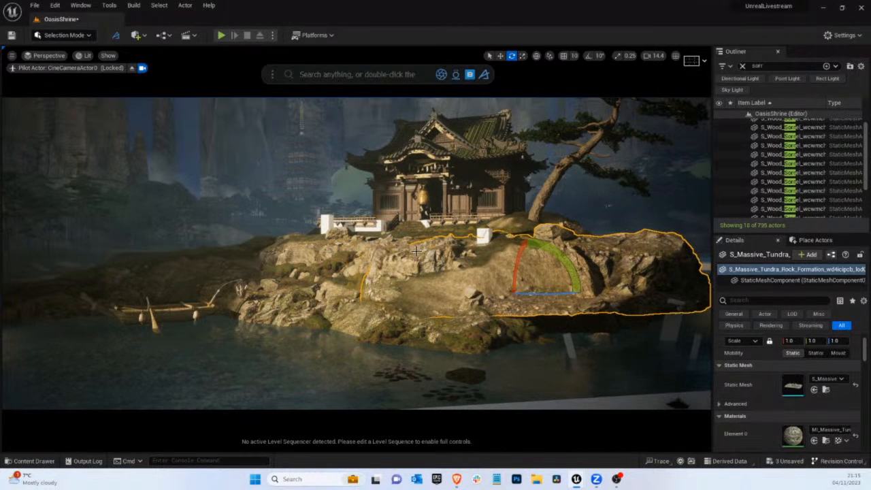
{"action": "key", "text": "w"}
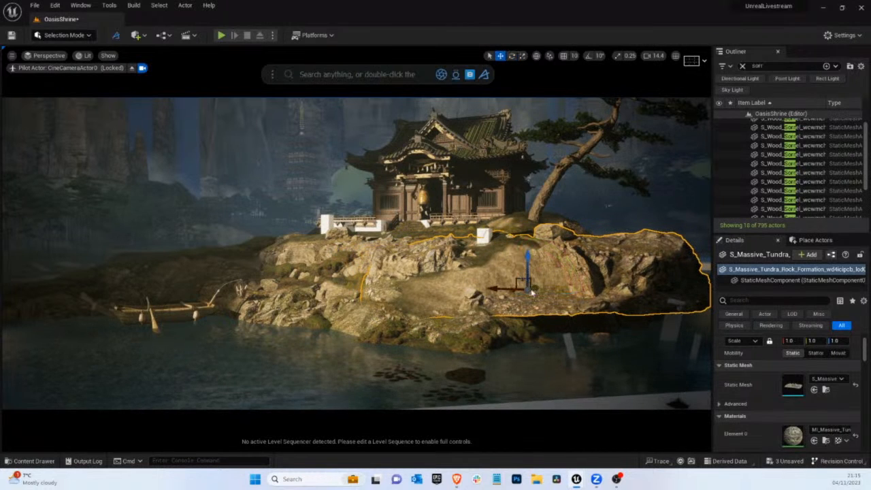
{"action": "mouse_move", "coordinate": [532, 293]}
{"action": "left_mouse_down"}
{"action": "mouse_move", "coordinate": [515, 287]}
{"action": "mouse_move", "coordinate": [502, 298]}
{"action": "mouse_move", "coordinate": [520, 297]}
{"action": "left_mouse_up"}
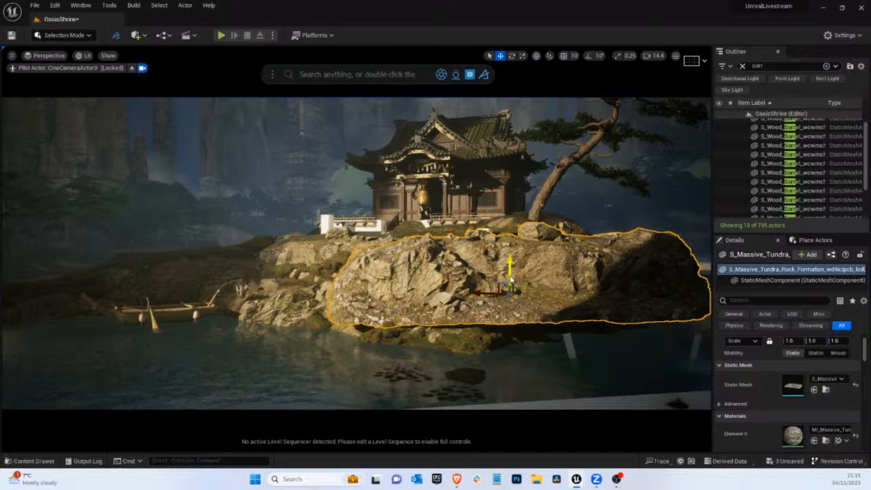
{"action": "left_click_drag", "start_coordinate": [510, 279], "coordinate": [588, 329]}
{"action": "key", "text": "e"}
{"action": "key", "text": "w"}
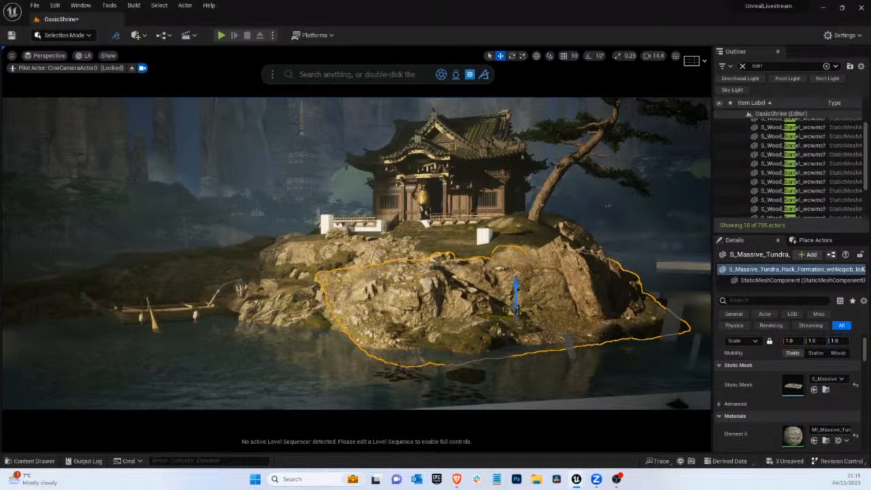
Scale the rock formation copy uniformly to about 0.87 and shift it toward the large cliff
{"action": "left_click_drag", "start_coordinate": [508, 314], "coordinate": [528, 314]}
{"action": "key", "text": "e"}
{"action": "key", "text": "r"}
{"action": "key", "text": "w"}
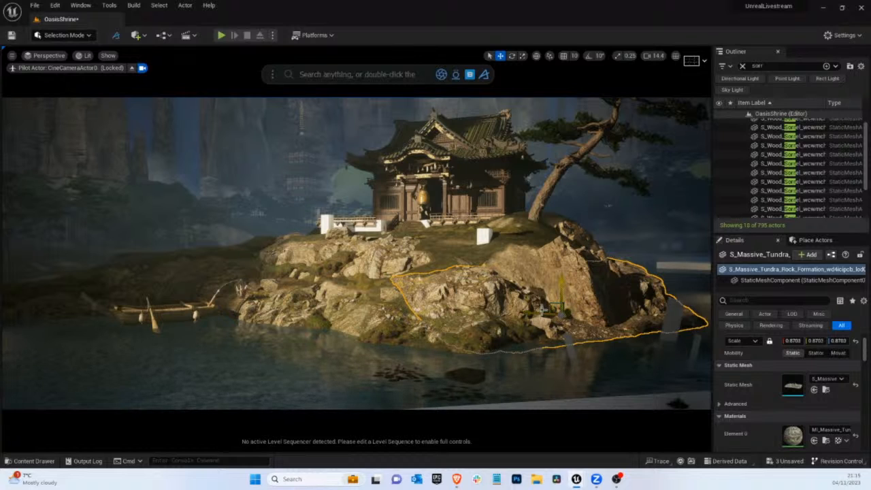
Shrink the rock formation copy to about 0.53 in X and Y and reposition it on the bare slope
{"action": "mouse_move", "coordinate": [569, 309]}
{"action": "left_mouse_down"}
{"action": "mouse_move", "coordinate": [552, 322]}
{"action": "mouse_move", "coordinate": [580, 314]}
{"action": "mouse_move", "coordinate": [488, 318]}
{"action": "left_mouse_up"}
{"action": "key", "text": "e"}
{"action": "key", "text": "w"}
{"action": "key", "text": "r"}
{"action": "key", "text": "w"}
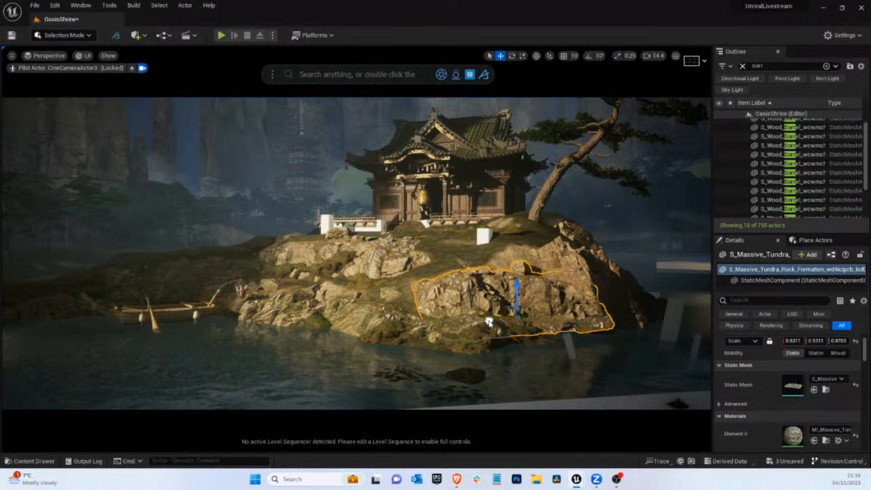
Rotate and nudge the shrunken rock formation into the slope, comparing the result without editor overlays
{"action": "key", "text": "e"}
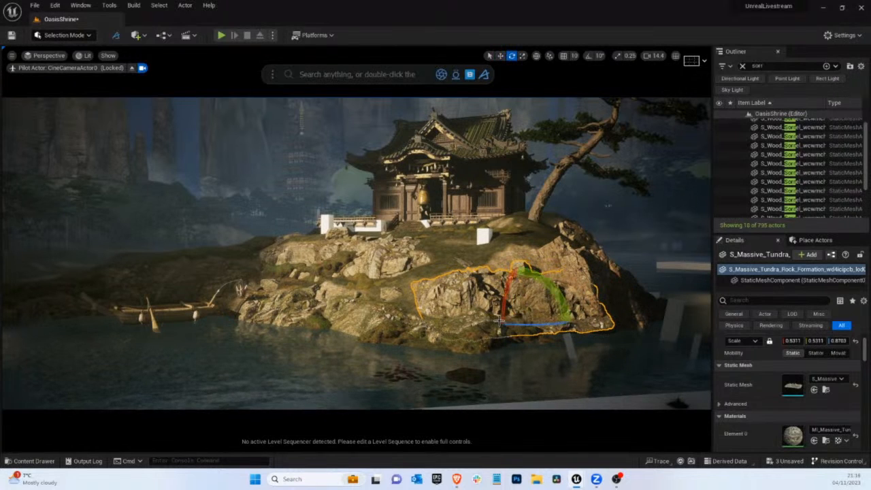
{"action": "left_click_drag", "start_coordinate": [502, 328], "coordinate": [474, 314]}
{"action": "key", "text": "w"}
{"action": "key", "text": "g"}
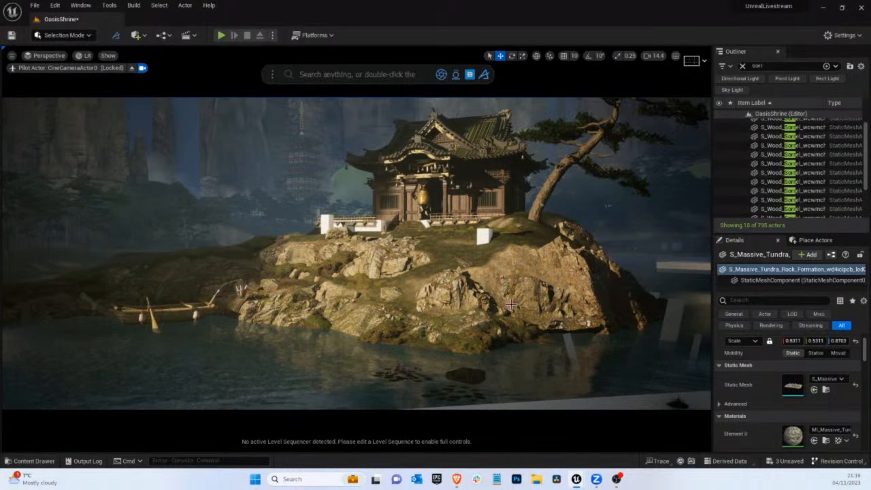
{"action": "key", "text": "g"}
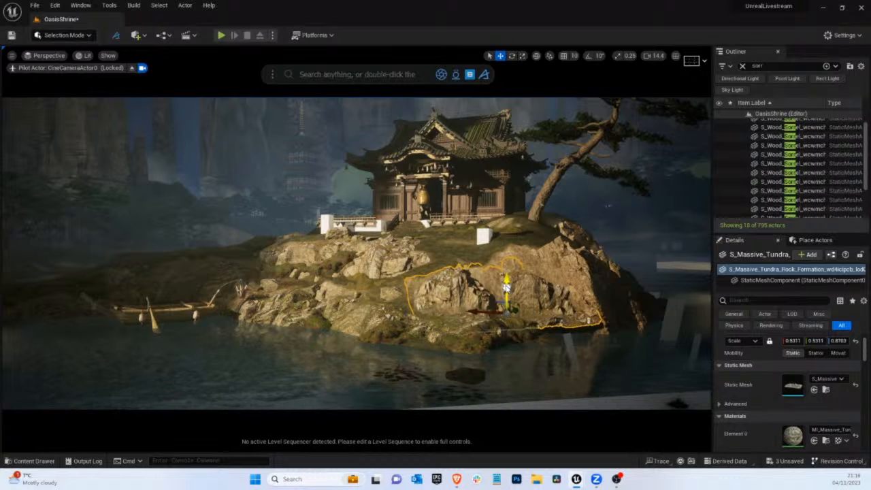
{"action": "key", "text": "g"}
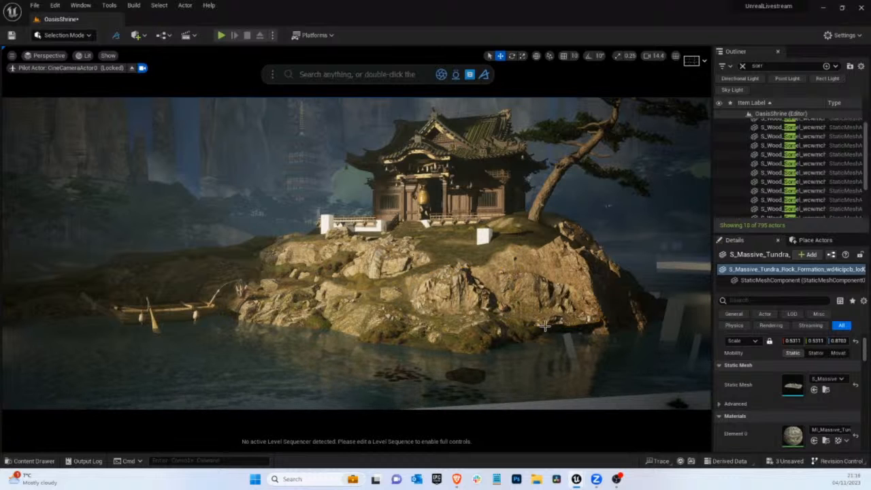
{"action": "key", "text": "g"}
Try a deeper placement and rotation for the shrunken rock formation in the slope, then delete it
{"action": "left_click_drag", "start_coordinate": [482, 311], "coordinate": [571, 329]}
{"action": "key", "text": "e"}
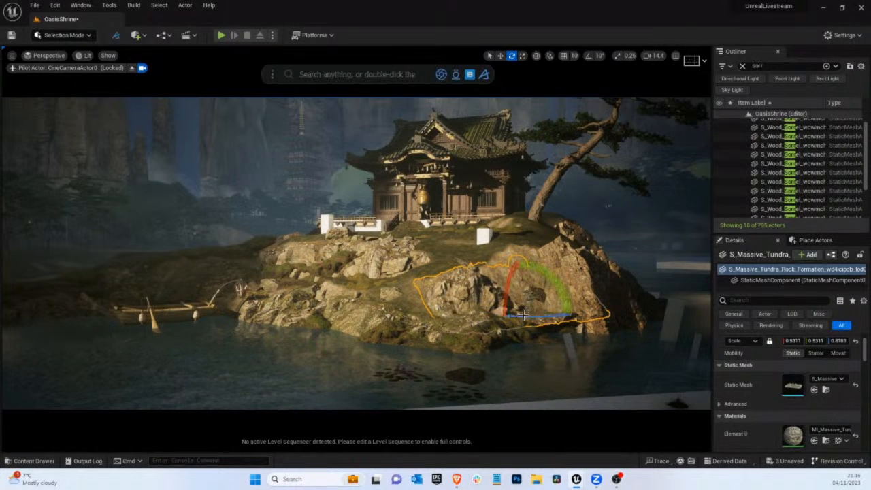
{"action": "key", "text": "w"}
{"action": "left_click_drag", "start_coordinate": [485, 315], "coordinate": [493, 308]}
{"action": "key", "text": "g"}
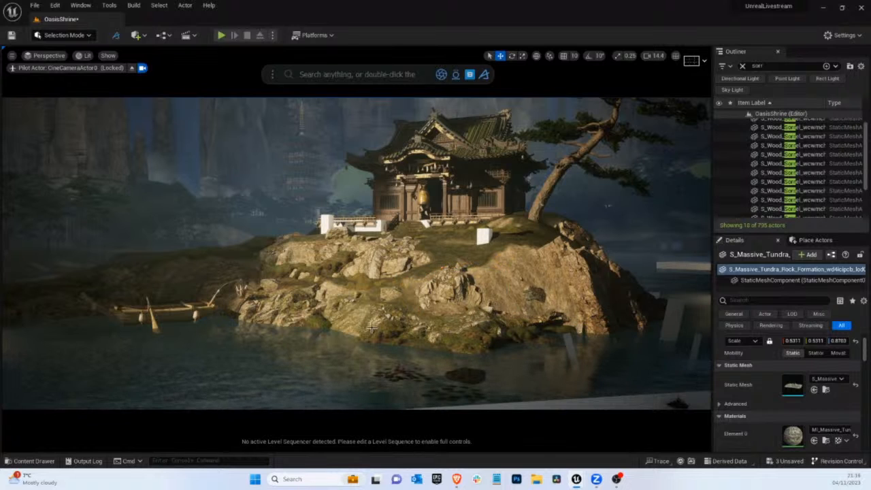
{"action": "key", "text": "Delete"}
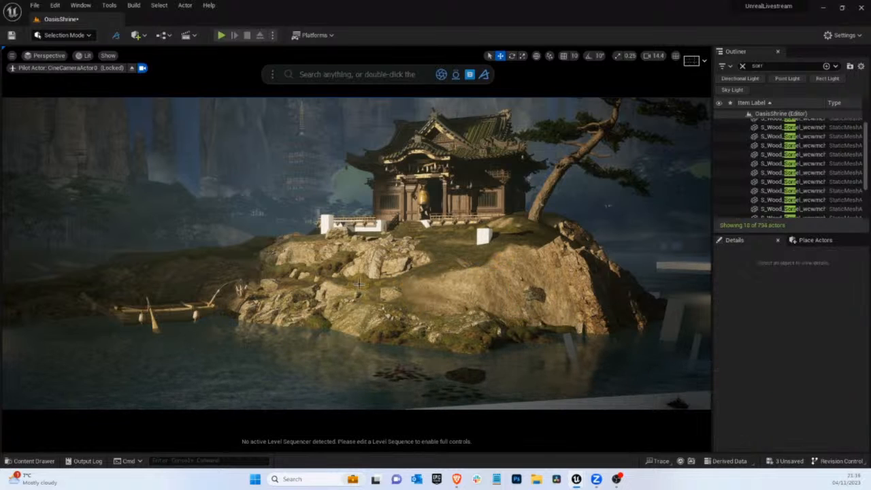
Duplicate the left shoreline's Massive Tundra rock formation, turn the copy around and place it along the front waterline
{"action": "left_click", "coordinate": [322, 275]}
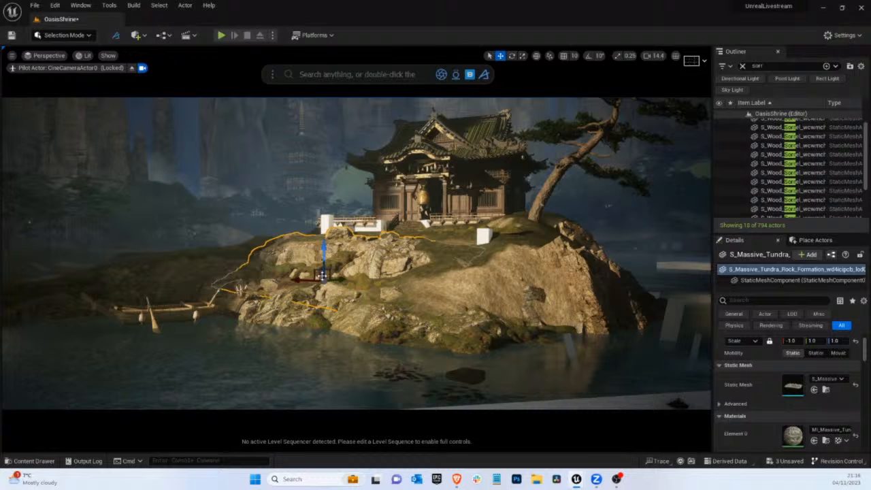
{"action": "left_click", "coordinate": [285, 320]}
{"action": "left_click", "coordinate": [250, 310]}
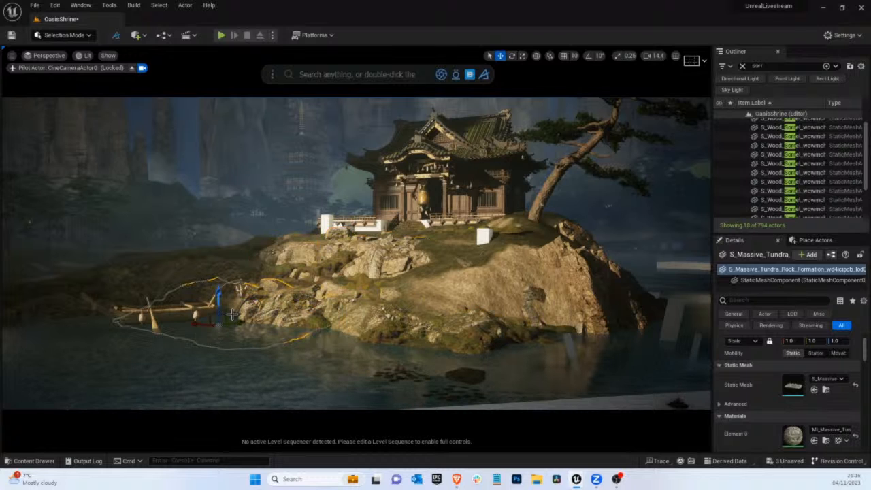
{"action": "left_click", "coordinate": [442, 358]}
{"action": "key", "text": "e"}
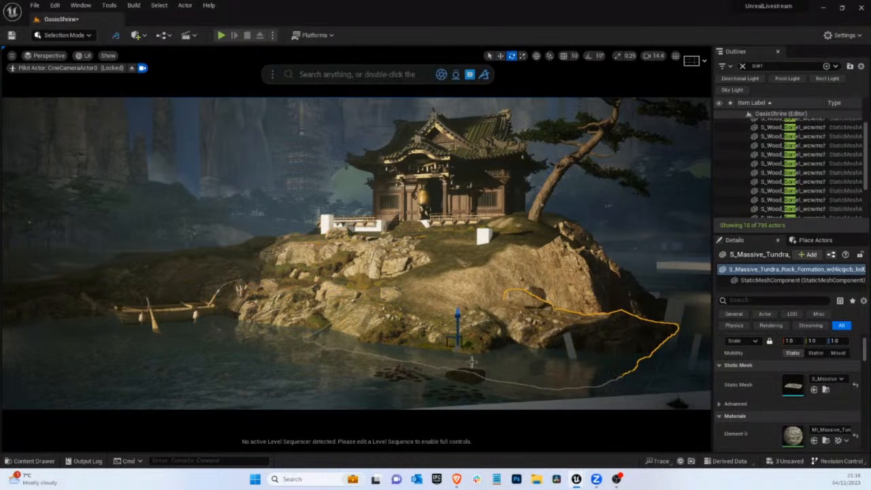
{"action": "left_click", "coordinate": [618, 343]}
{"action": "key", "text": "w"}
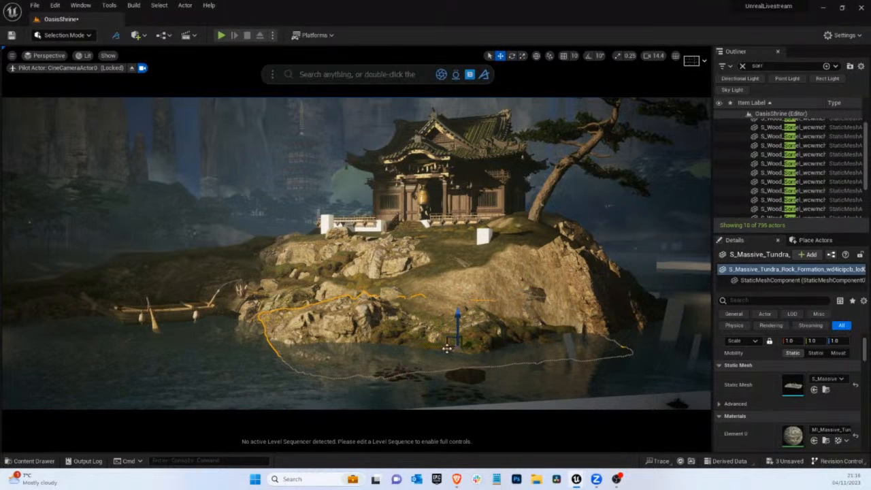
{"action": "left_click_drag", "start_coordinate": [446, 348], "coordinate": [517, 359]}
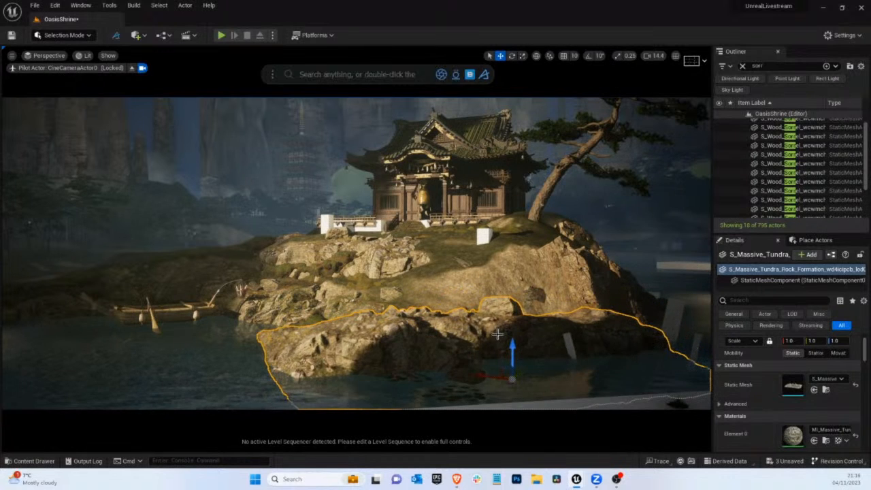
Mirror the rock formation copy in Y and rotate it at the front shoreline
{"action": "right_click", "coordinate": [497, 334]}
{"action": "mouse_move", "coordinate": [716, 256]}
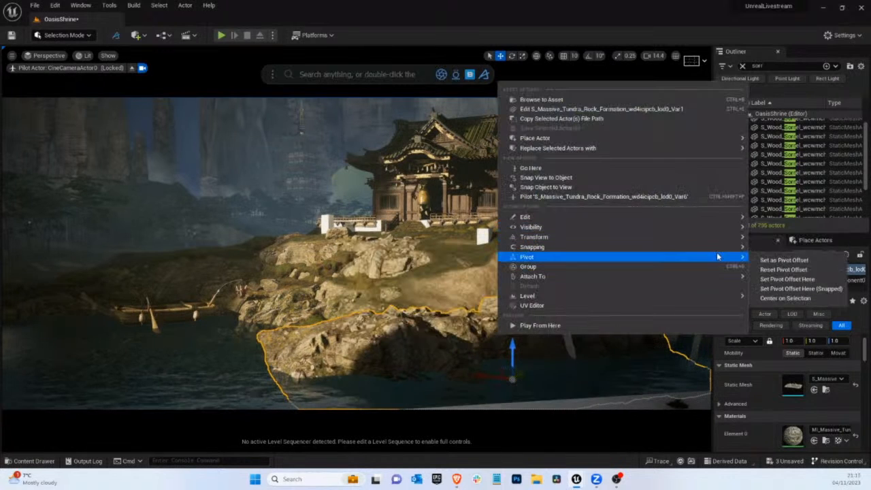
{"action": "mouse_move", "coordinate": [712, 237]}
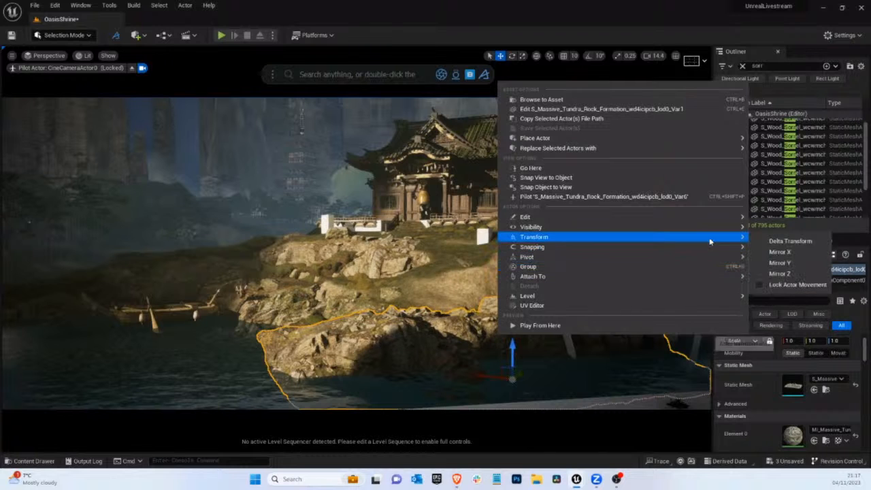
{"action": "left_click", "coordinate": [781, 264]}
{"action": "key", "text": "e"}
{"action": "left_click_drag", "start_coordinate": [509, 388], "coordinate": [685, 357]}
{"action": "key", "text": "w"}
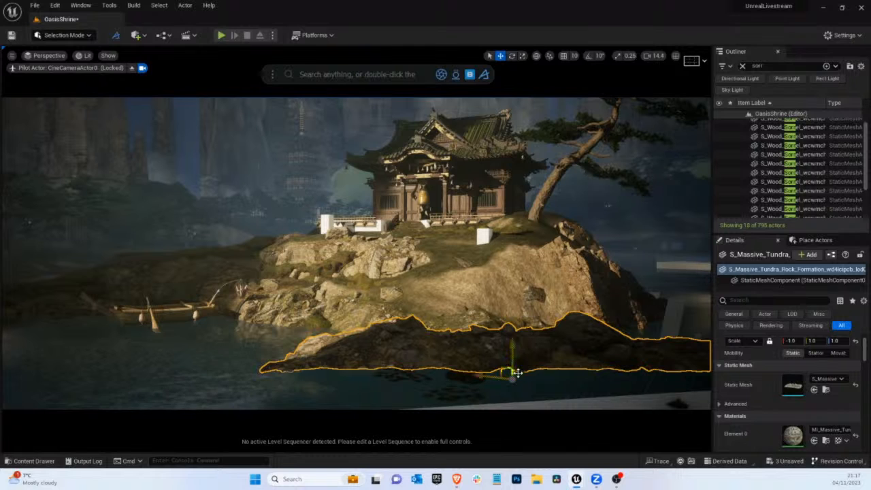
Push the mirrored rock formation back into the bare front slope beside the large cliff, fine-tune its rotation and check it without editor overlays
{"action": "left_click_drag", "start_coordinate": [517, 372], "coordinate": [574, 308]}
{"action": "key", "text": "e"}
{"action": "key", "text": "w"}
{"action": "key", "text": "e"}
{"action": "mouse_move", "coordinate": [581, 340]}
{"action": "left_mouse_down"}
{"action": "mouse_move", "coordinate": [542, 340]}
{"action": "mouse_move", "coordinate": [572, 333]}
{"action": "left_mouse_up"}
{"action": "key", "text": "w"}
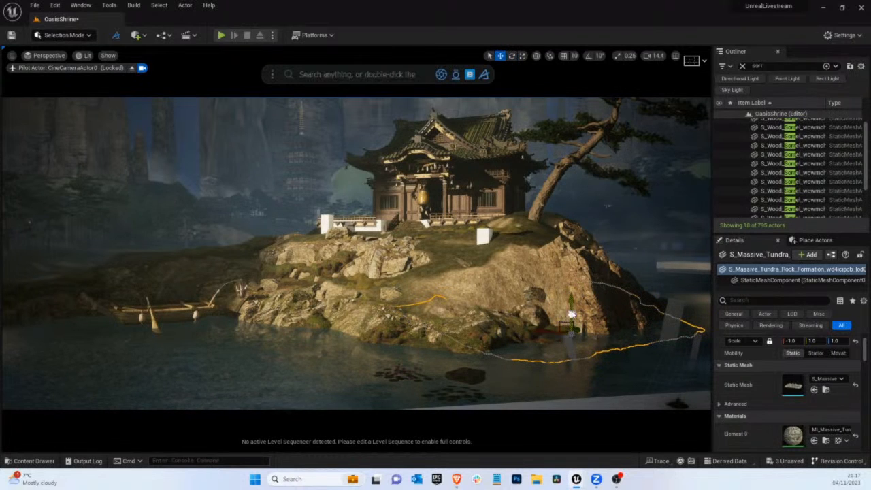
{"action": "key", "text": "g"}
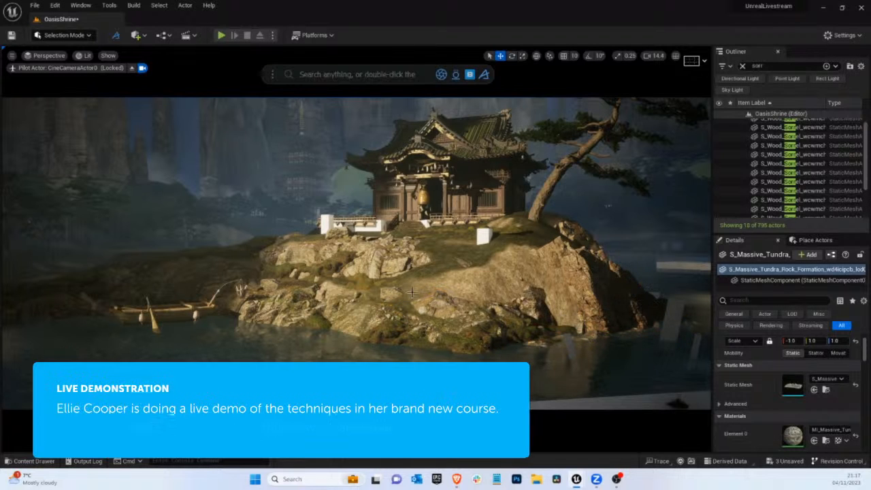
Smooth the landscape around the white block in front of the shrine with the Smooth sculpt tool, then return to Selection Mode
{"action": "left_click", "coordinate": [303, 256]}
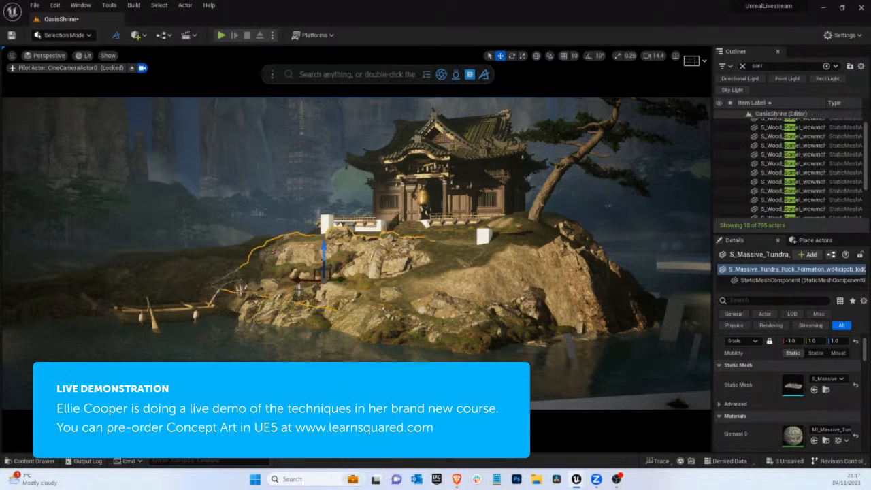
{"action": "left_click", "coordinate": [277, 306]}
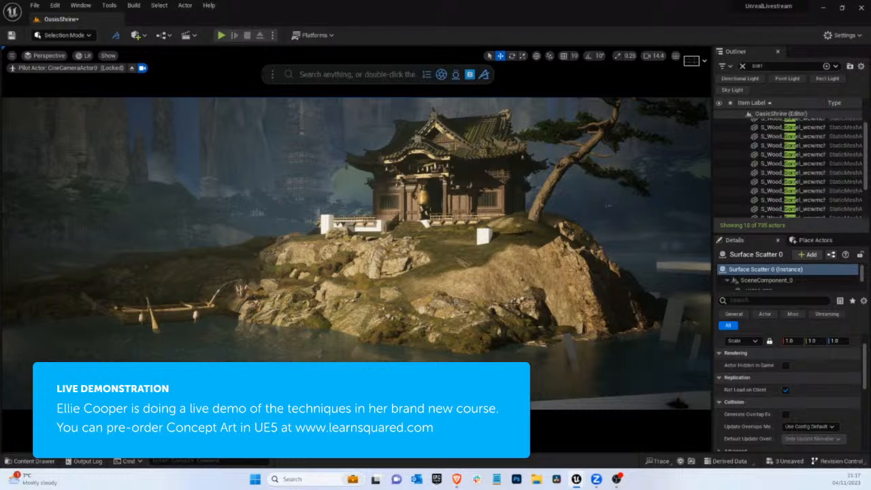
{"action": "left_click", "coordinate": [495, 269]}
{"action": "left_click", "coordinate": [476, 254]}
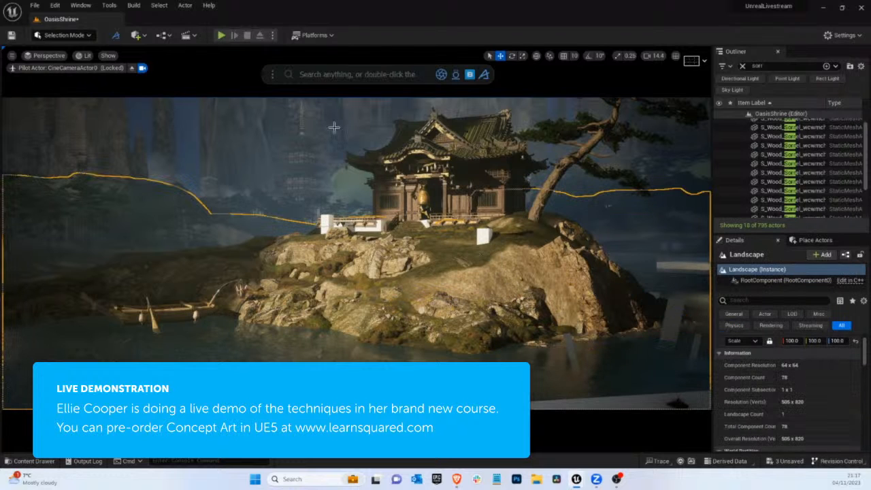
{"action": "left_click", "coordinate": [87, 36]}
{"action": "left_click", "coordinate": [46, 58]}
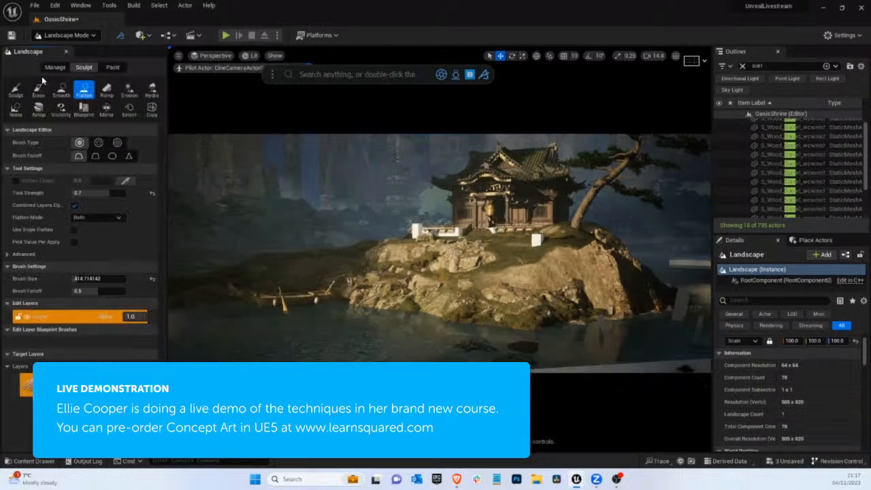
{"action": "left_click", "coordinate": [60, 92]}
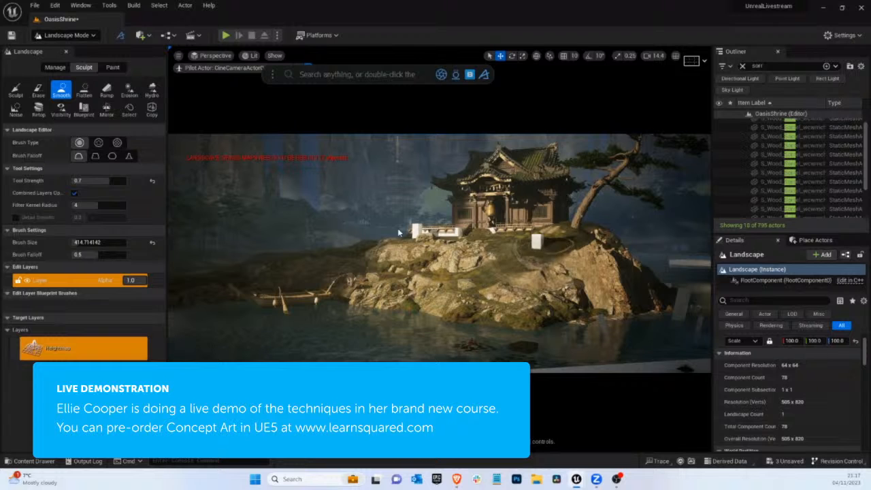
{"action": "left_click", "coordinate": [66, 34]}
{"action": "left_click", "coordinate": [62, 48]}
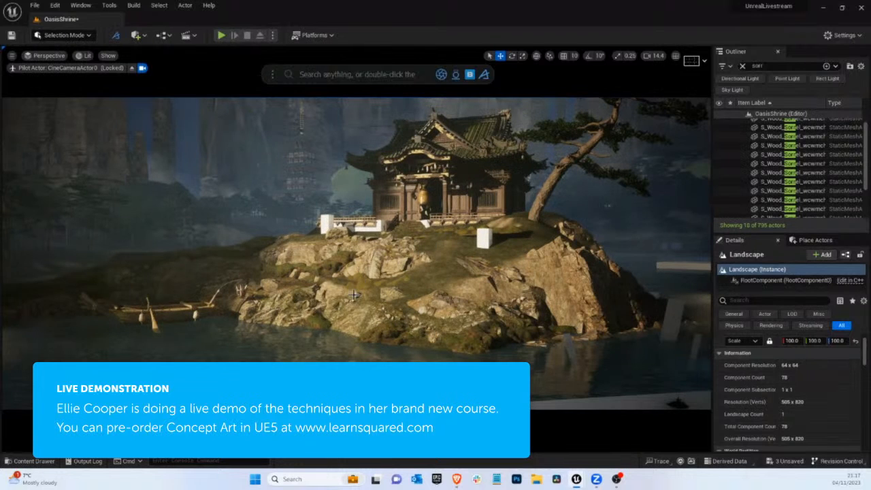
Duplicate the front shoreline's mossy embankment, place the copy between the rocks on the left slope and check it without editor overlays
{"action": "left_click", "coordinate": [335, 289]}
{"action": "left_click", "coordinate": [343, 292]}
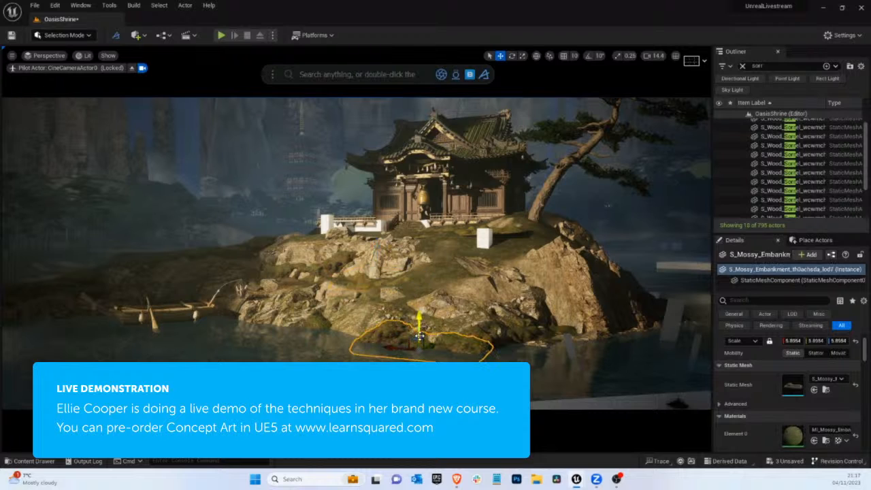
{"action": "left_click_drag", "start_coordinate": [419, 336], "coordinate": [460, 301]}
{"action": "left_click_drag", "start_coordinate": [367, 297], "coordinate": [332, 271]}
{"action": "key", "text": "g"}
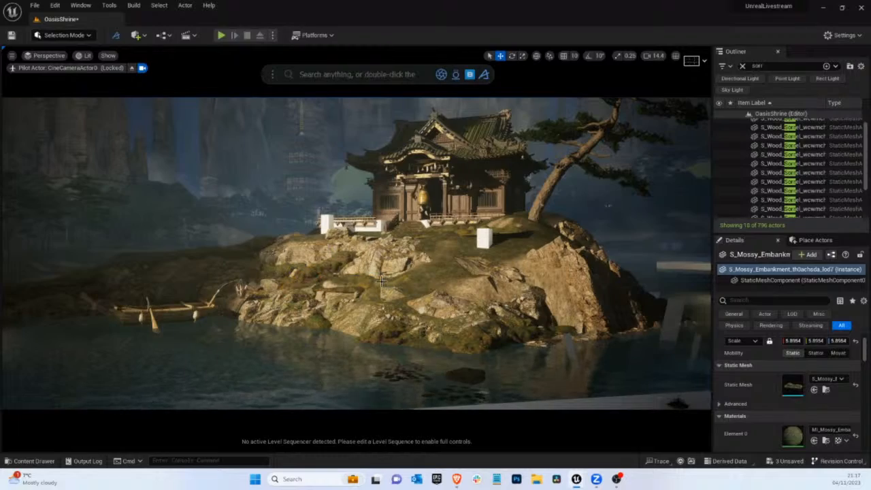
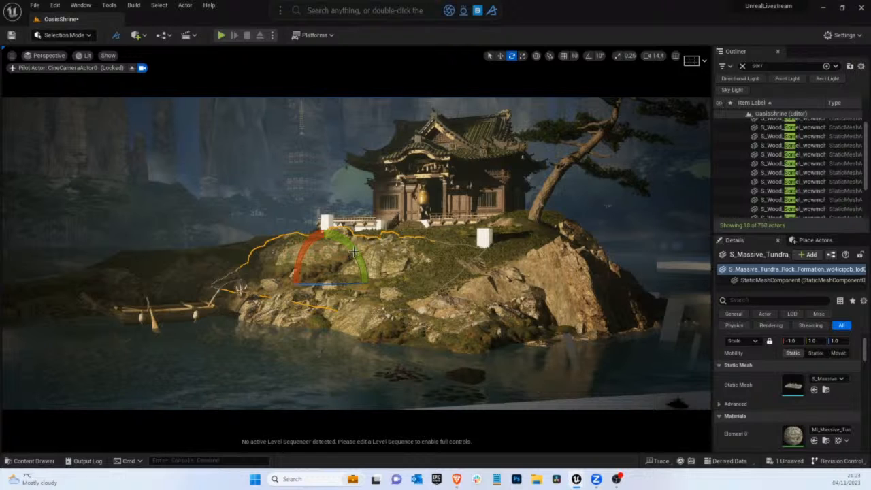
Try a copy of the mirrored rock formation on the front slope and beside the large cliff, rotating and shifting it, and delete it
{"action": "key", "text": "w"}
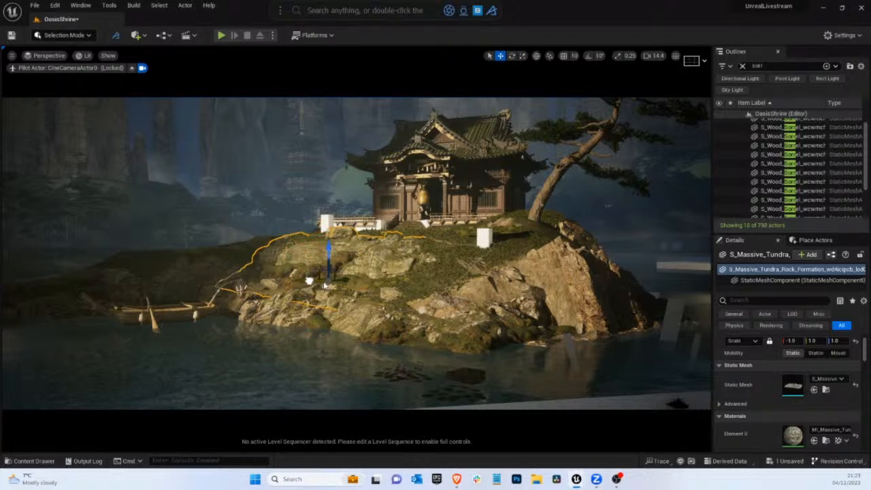
{"action": "left_click", "coordinate": [435, 304]}
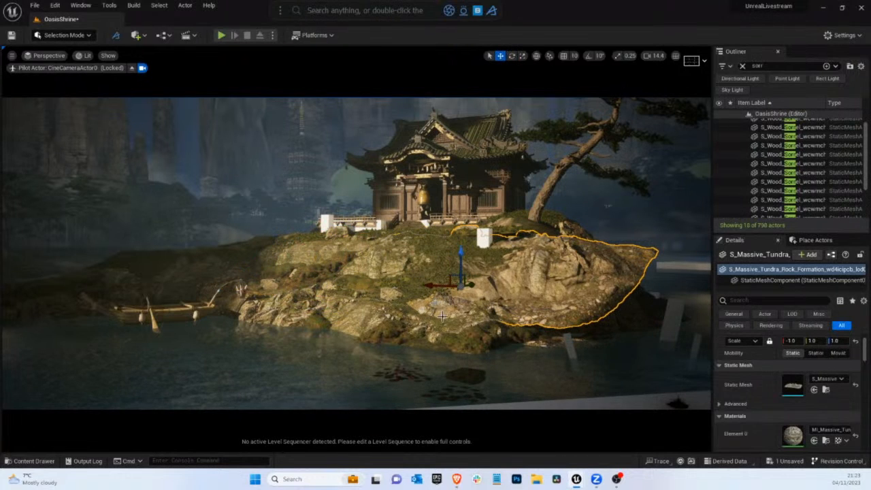
{"action": "key", "text": "e"}
{"action": "left_click_drag", "start_coordinate": [495, 282], "coordinate": [569, 288]}
{"action": "key", "text": "w"}
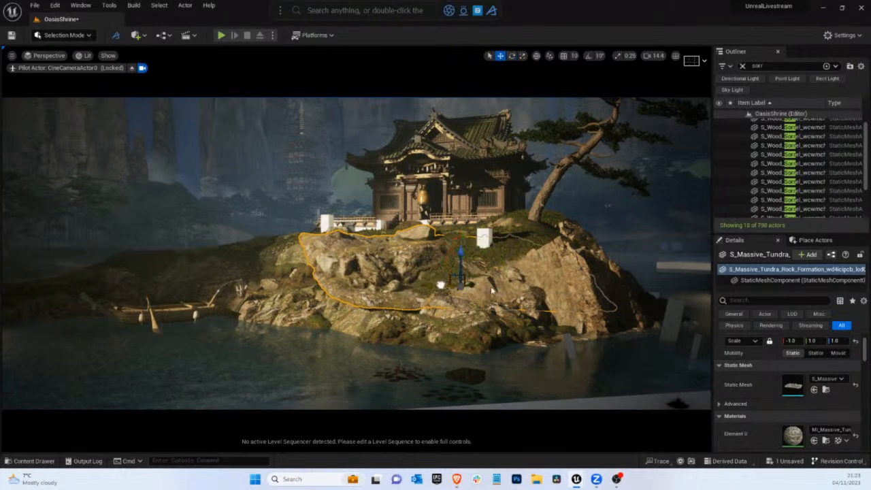
{"action": "left_click_drag", "start_coordinate": [441, 284], "coordinate": [565, 312]}
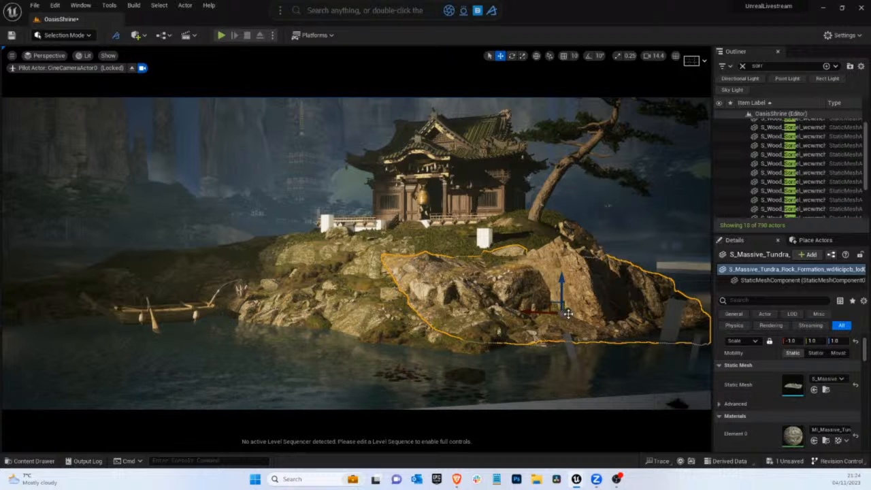
{"action": "left_click_drag", "start_coordinate": [568, 311], "coordinate": [527, 316]}
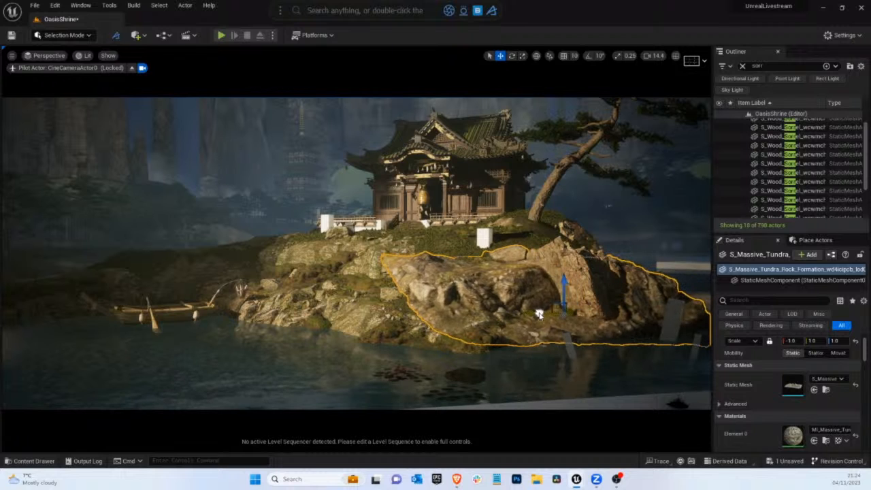
{"action": "key", "text": "Delete"}
Duplicate the low rock formation behind the boat on the left shore, raise and reposition the copy, and check it without editor overlays
{"action": "left_click", "coordinate": [381, 245]}
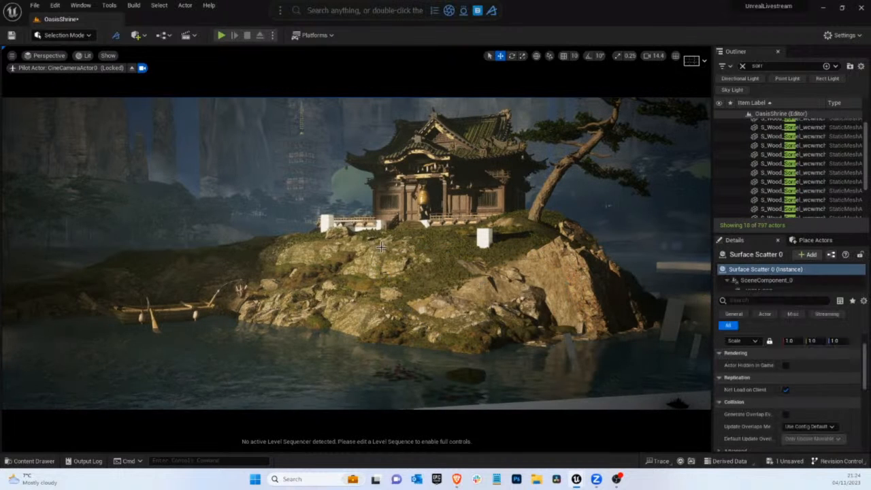
{"action": "left_click", "coordinate": [172, 275]}
{"action": "left_click", "coordinate": [120, 274]}
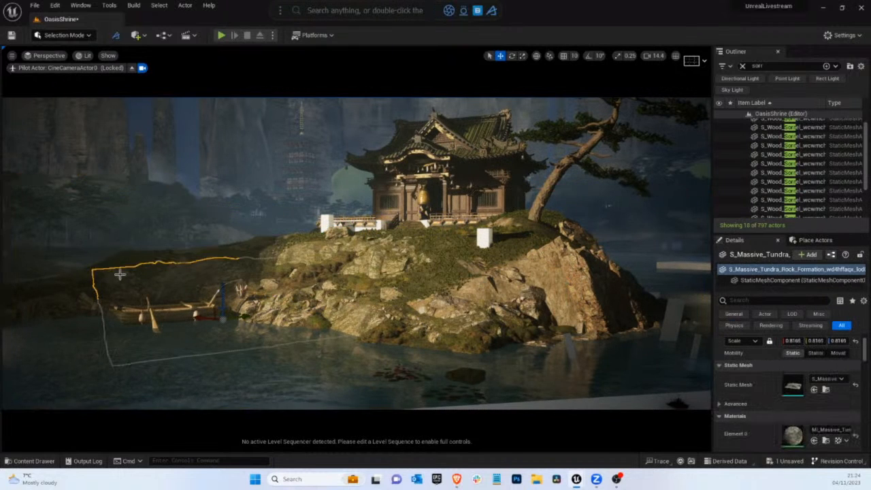
{"action": "left_click", "coordinate": [58, 307]}
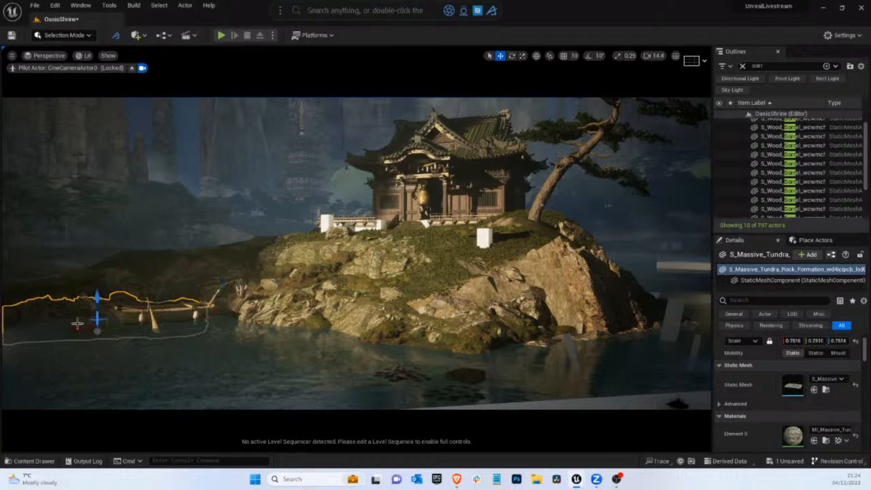
{"action": "left_click_drag", "start_coordinate": [79, 328], "coordinate": [97, 273], "text": "alt"}
{"action": "key", "text": "g"}
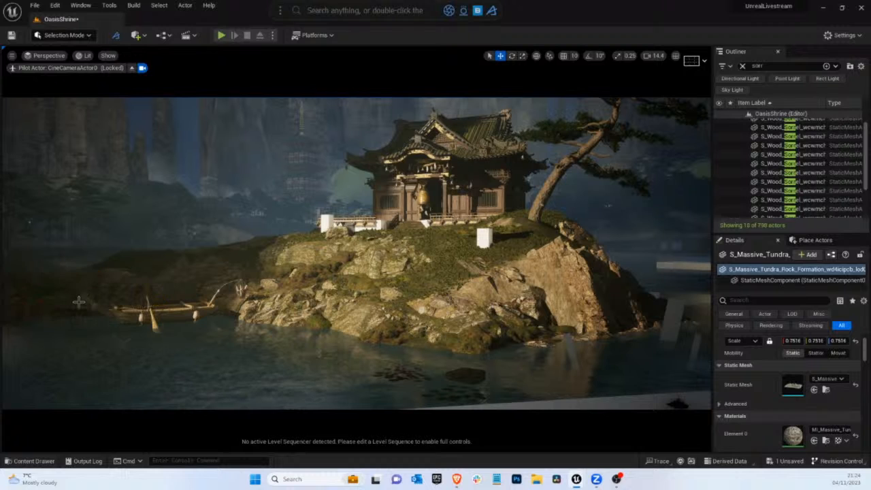
{"action": "key", "text": "g"}
{"action": "left_click_drag", "start_coordinate": [79, 304], "coordinate": [108, 306]}
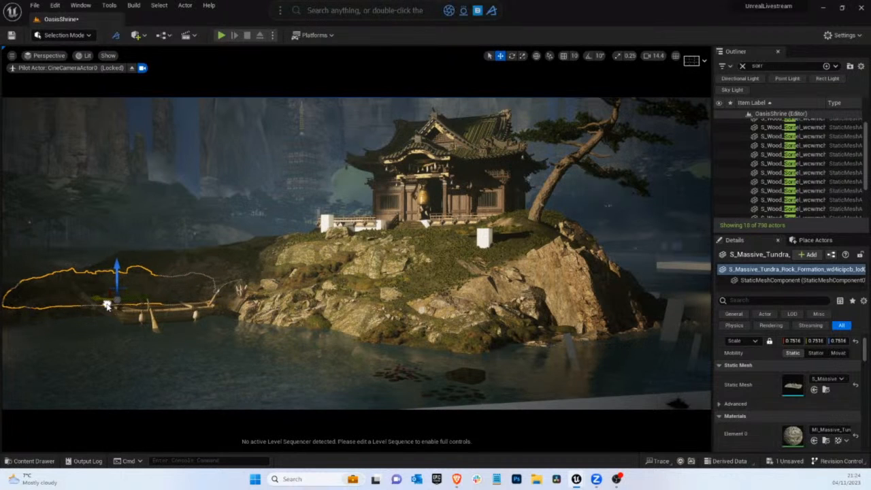
{"action": "key", "text": "g"}
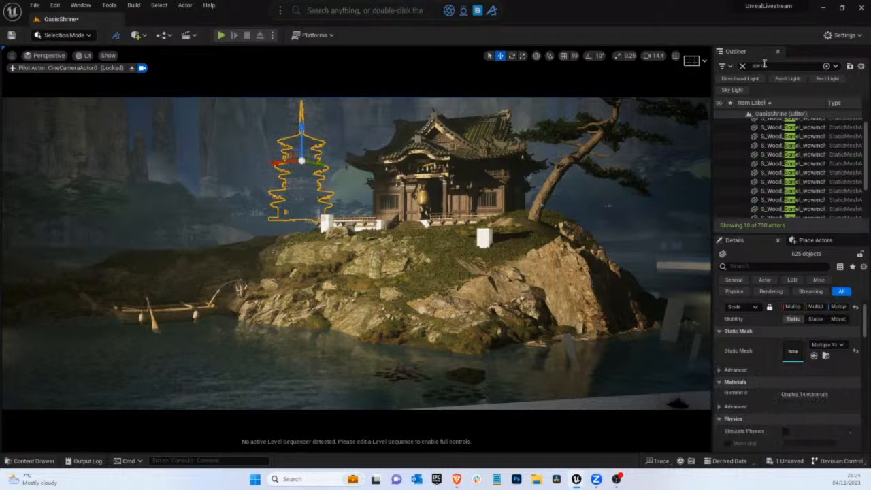
Find the foliage actor by filtering the Outliner with "foli", select InstancedFoliageActor0 to see its coverage, and clear the filter
{"action": "left_click_drag", "start_coordinate": [764, 66], "coordinate": [720, 66]}
{"action": "type", "text": "foli"}
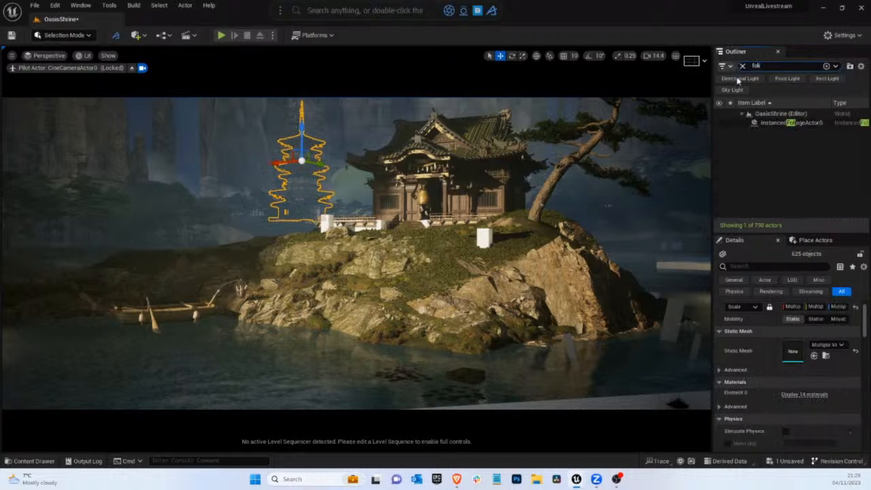
{"action": "left_click", "coordinate": [782, 123]}
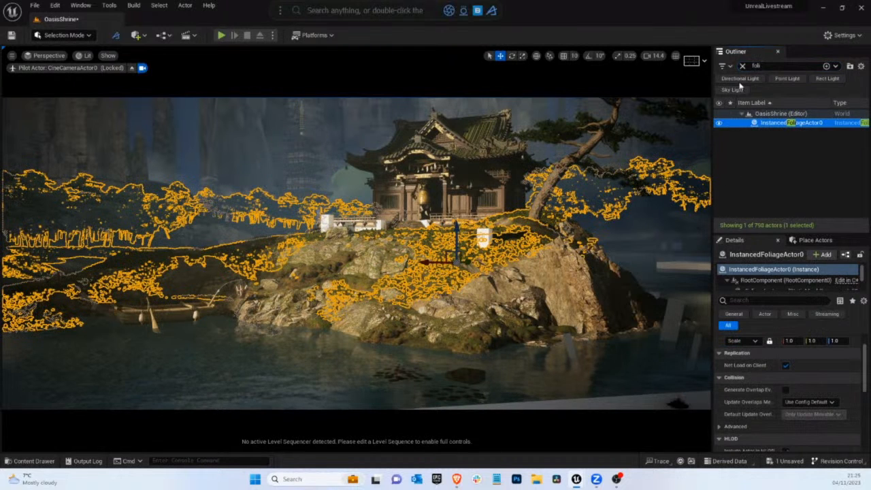
{"action": "left_click", "coordinate": [742, 66]}
{"action": "left_click", "coordinate": [364, 156]}
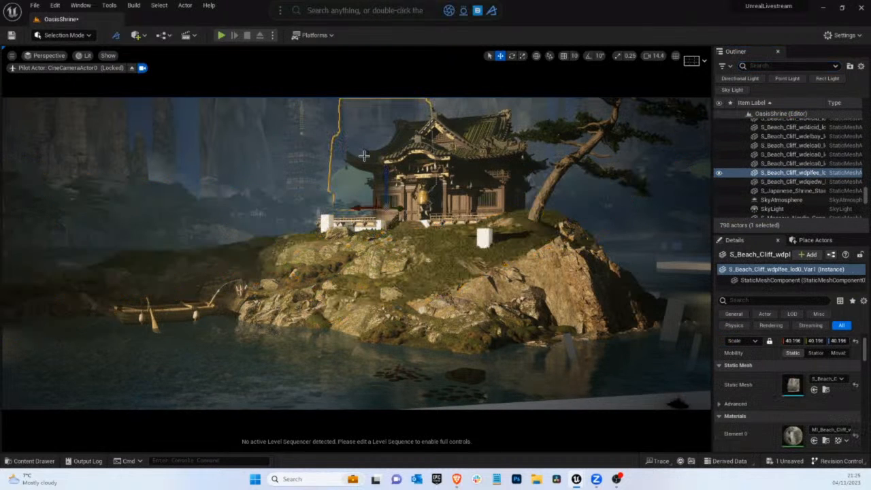
{"action": "left_click", "coordinate": [53, 37]}
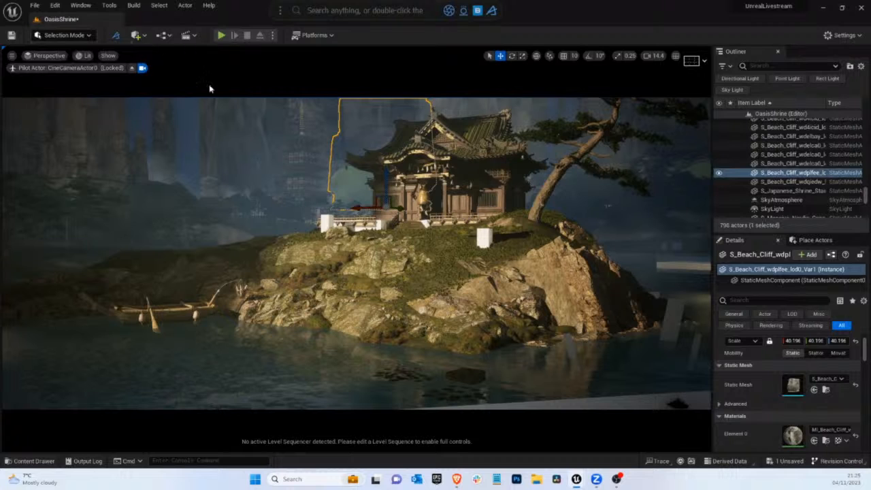
{"action": "left_click", "coordinate": [395, 204]}
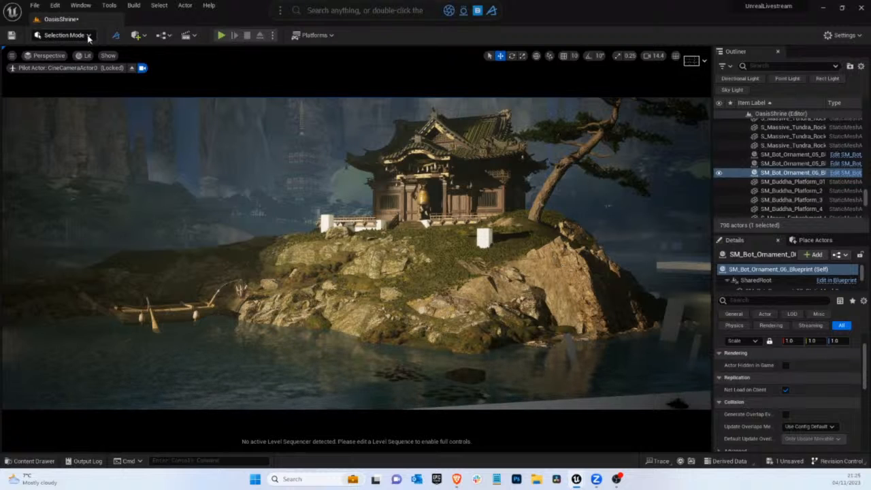
Move the boat slightly away from the island's rocks along the left shoreline and check the composition without editor overlays
{"action": "left_click", "coordinate": [128, 309]}
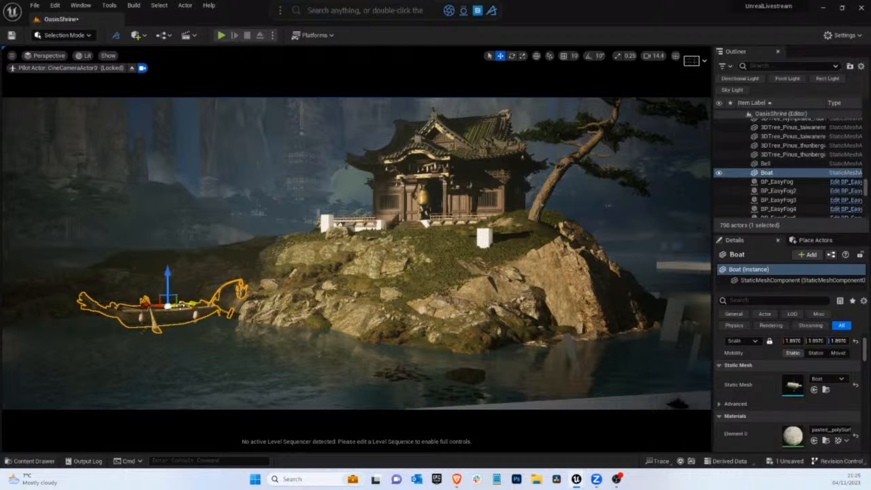
{"action": "left_click_drag", "start_coordinate": [164, 308], "coordinate": [126, 306]}
{"action": "key", "text": "g"}
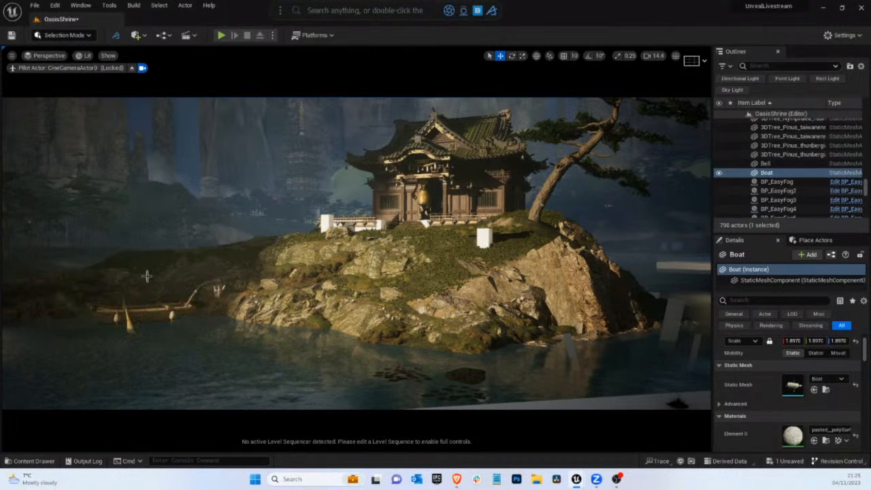
{"action": "key", "text": "g"}
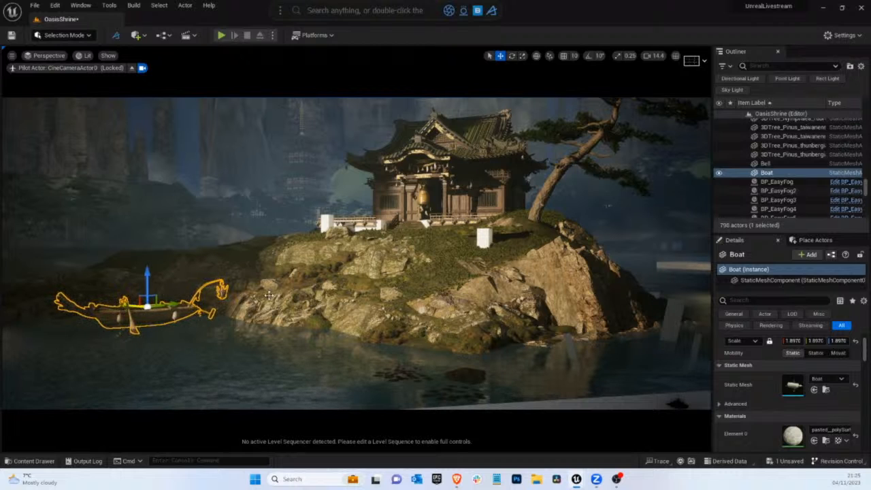
{"action": "key", "text": "g"}
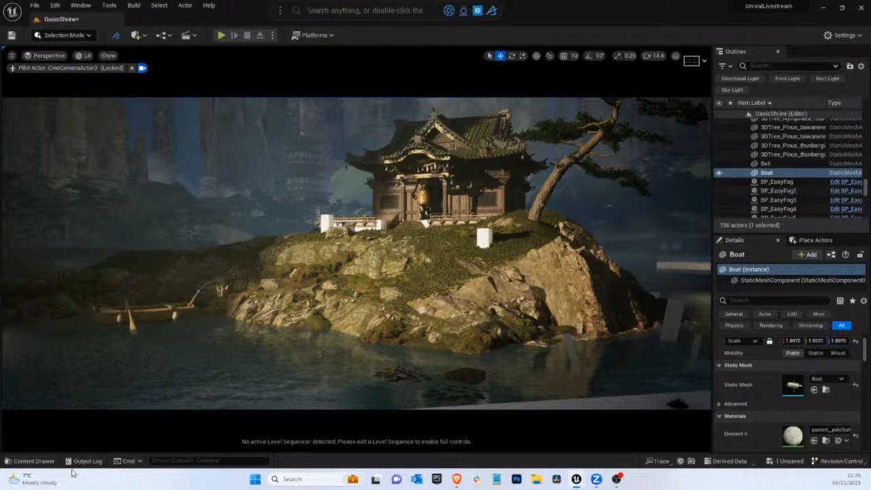
Look through the Japanese_Temple content folder for usable assets and return to the scene
{"action": "left_click", "coordinate": [33, 461]}
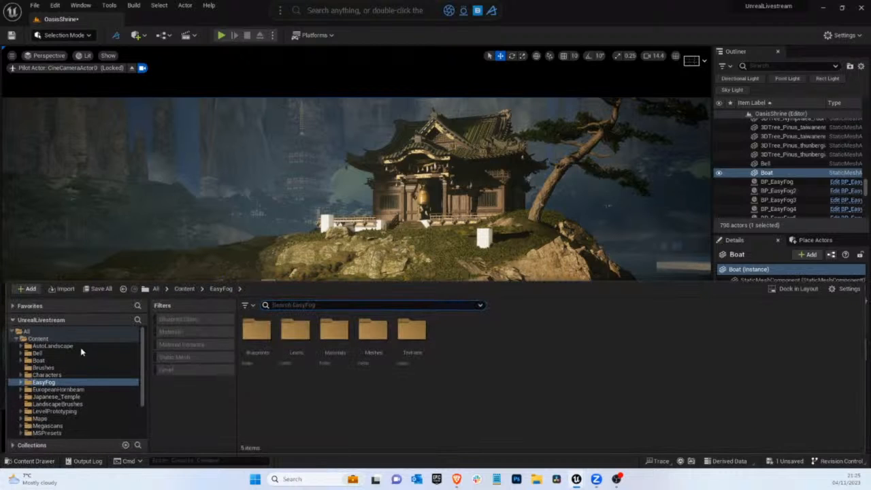
{"action": "left_click", "coordinate": [55, 396]}
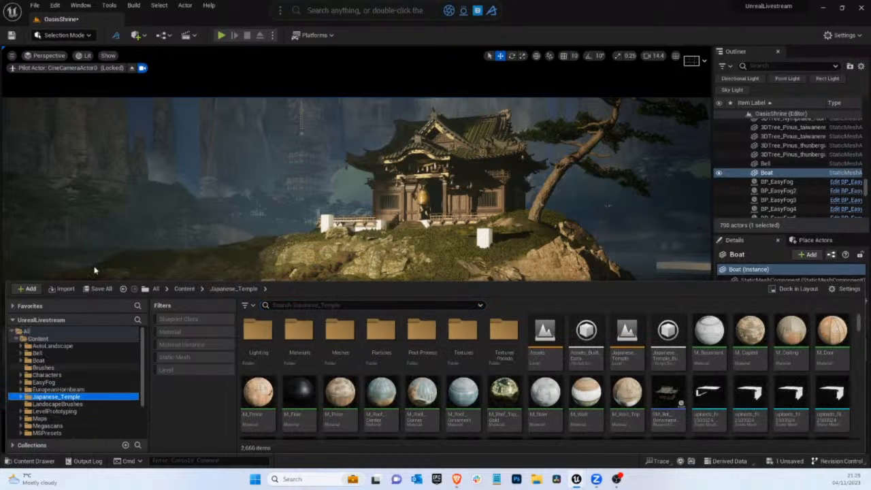
{"action": "left_click", "coordinate": [290, 228]}
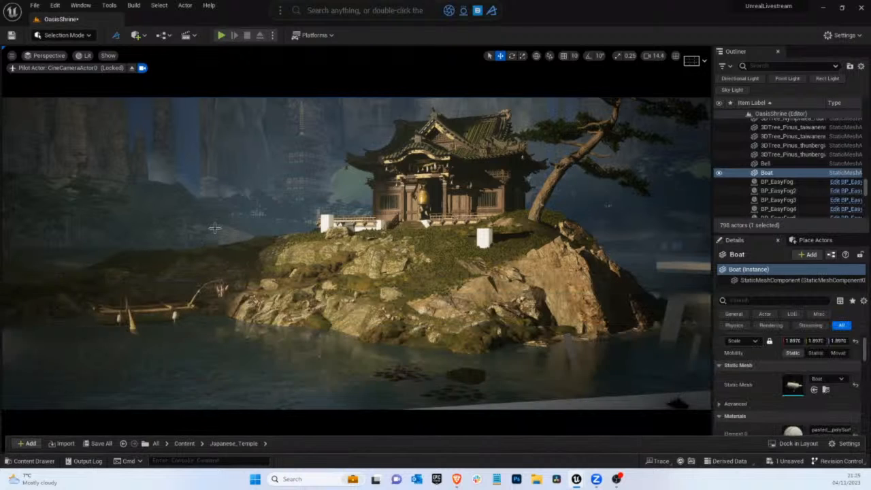